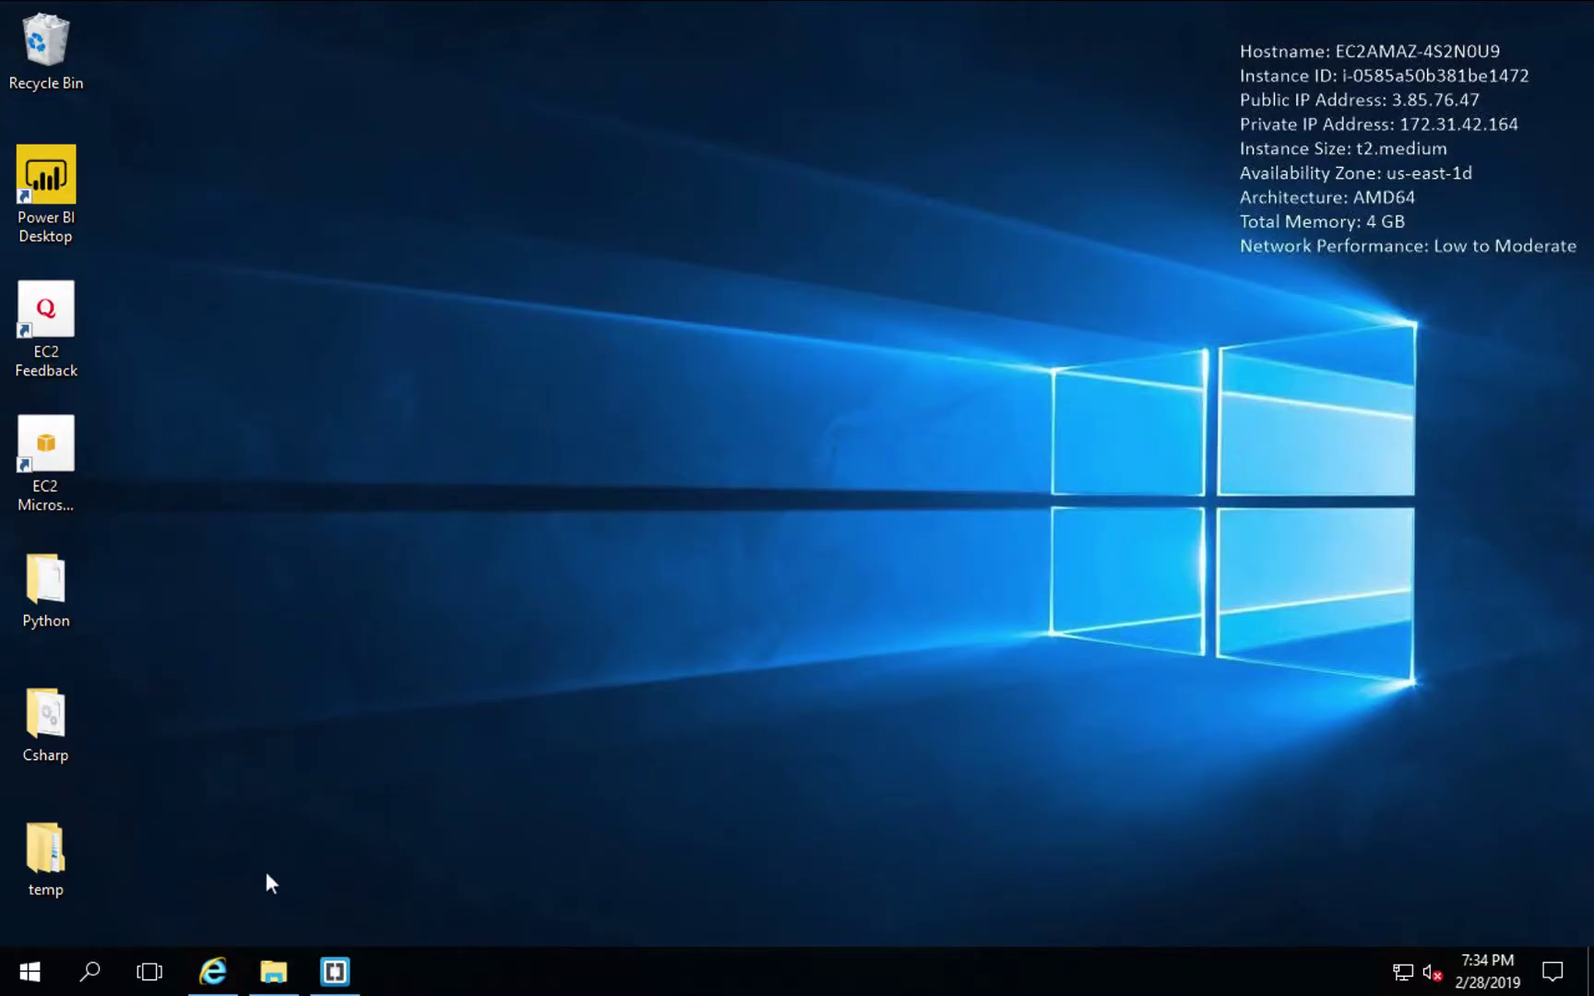
Log in to JIRA from the browser dashboard.
{"action": "left_click", "coordinate": [212, 973]}
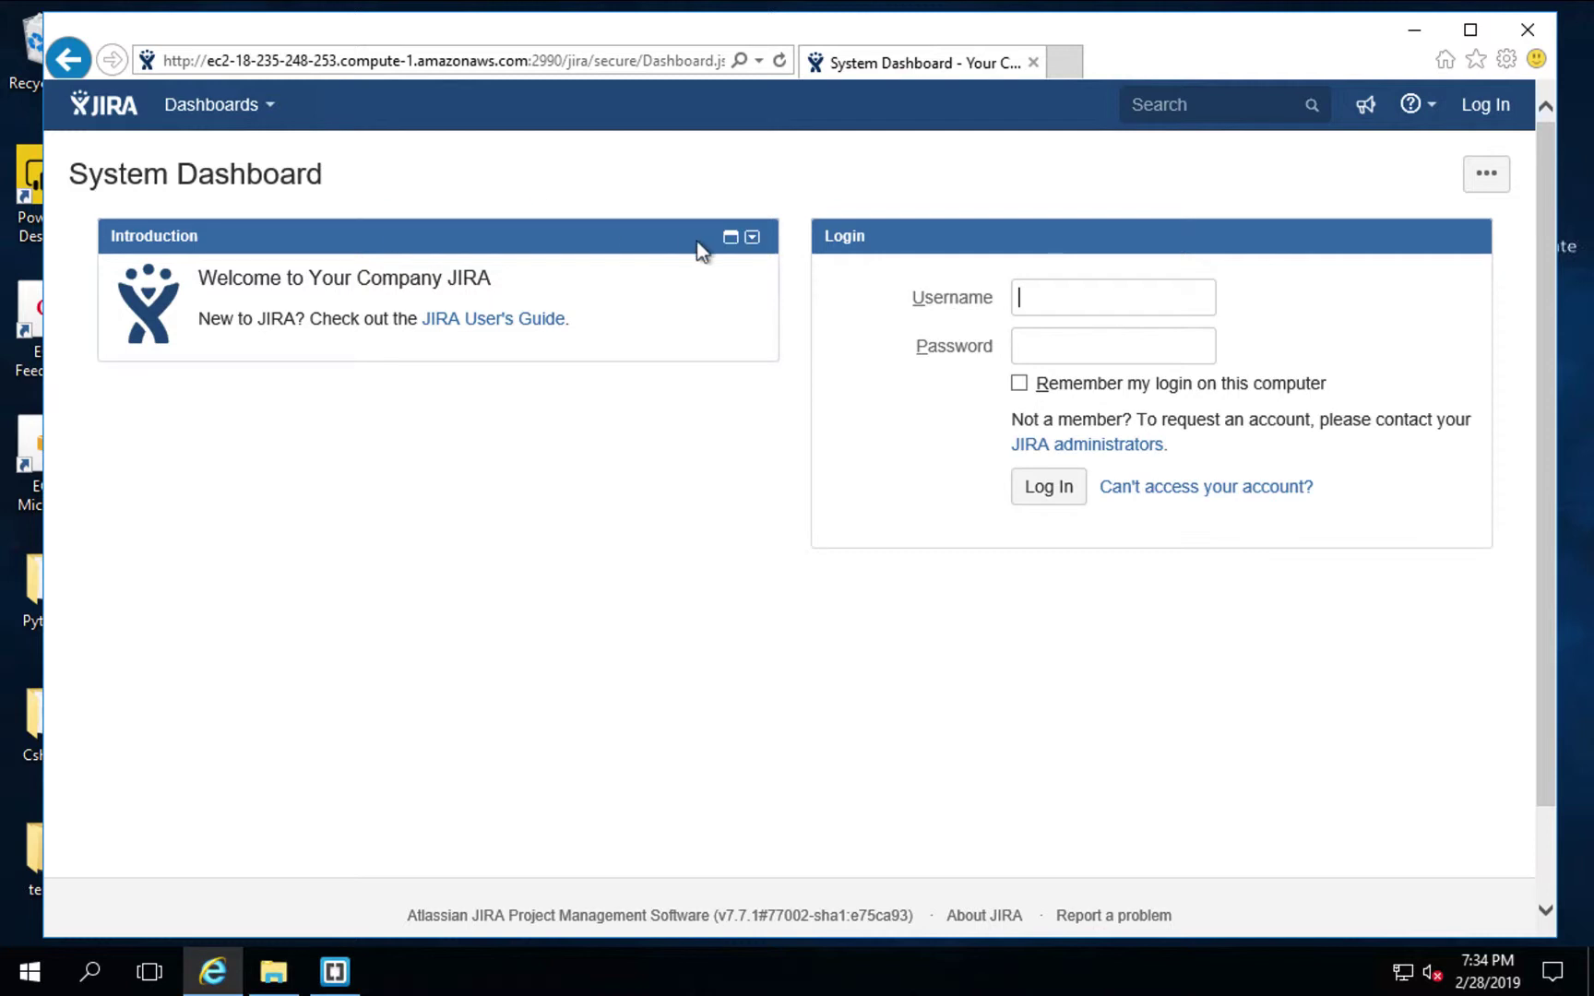
{"action": "type", "text": "n"}
{"action": "key", "text": "Return"}
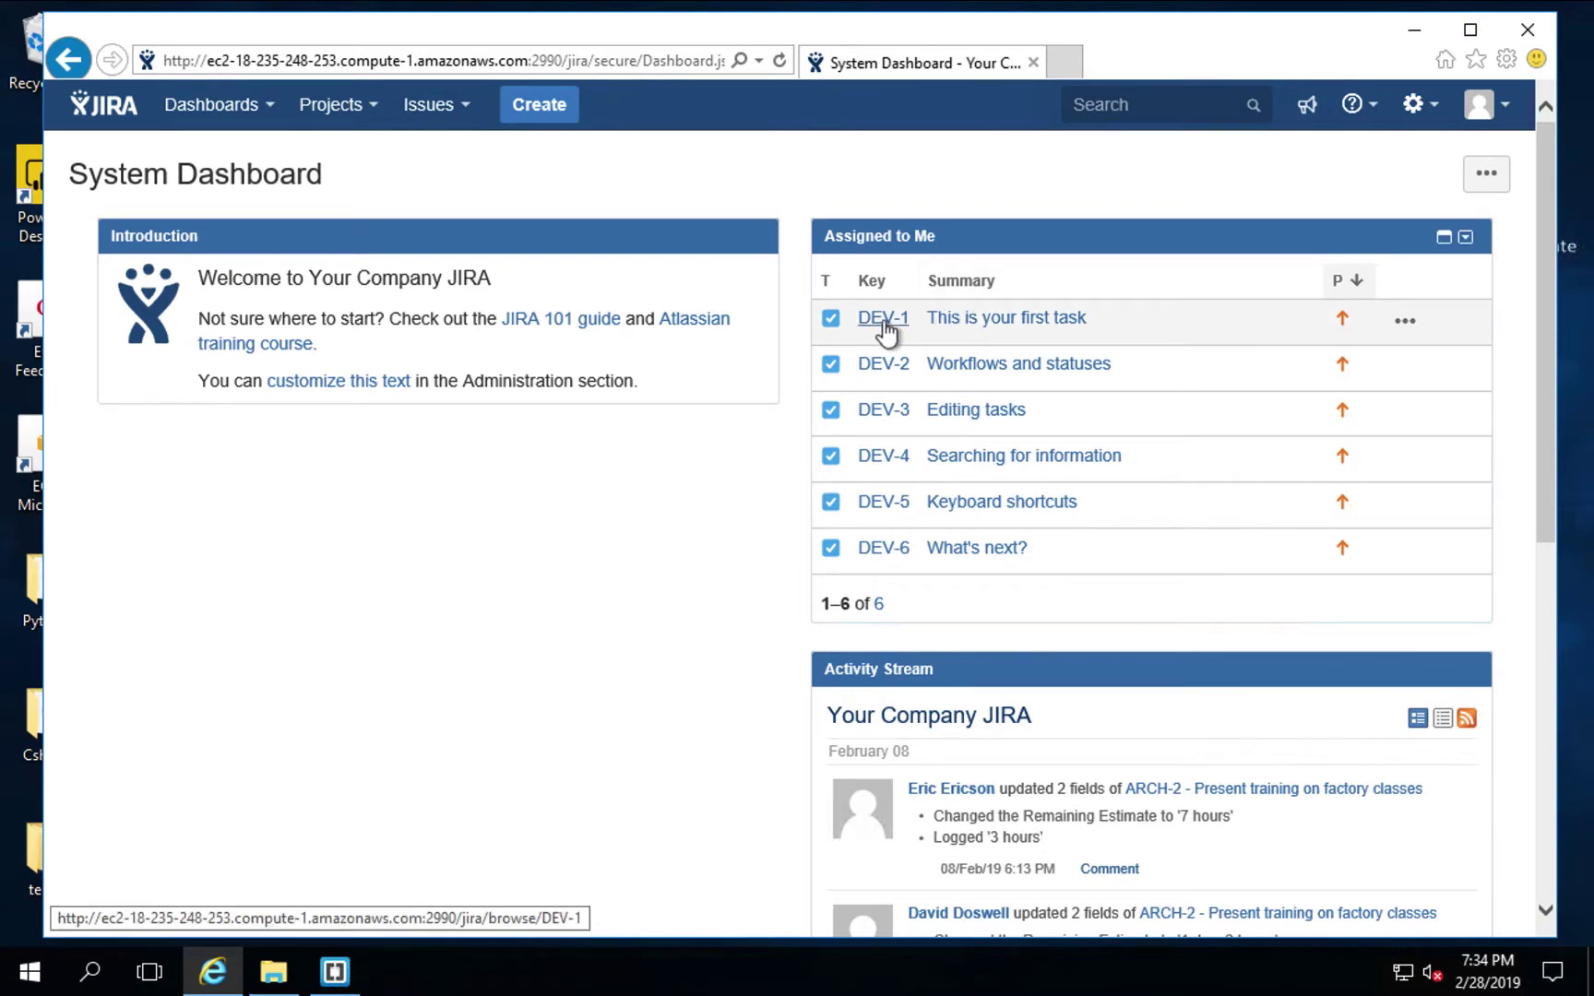
From issue DEV-1's project reports, open the Business Intelligence Export report configuration.
{"action": "left_click", "coordinate": [884, 318]}
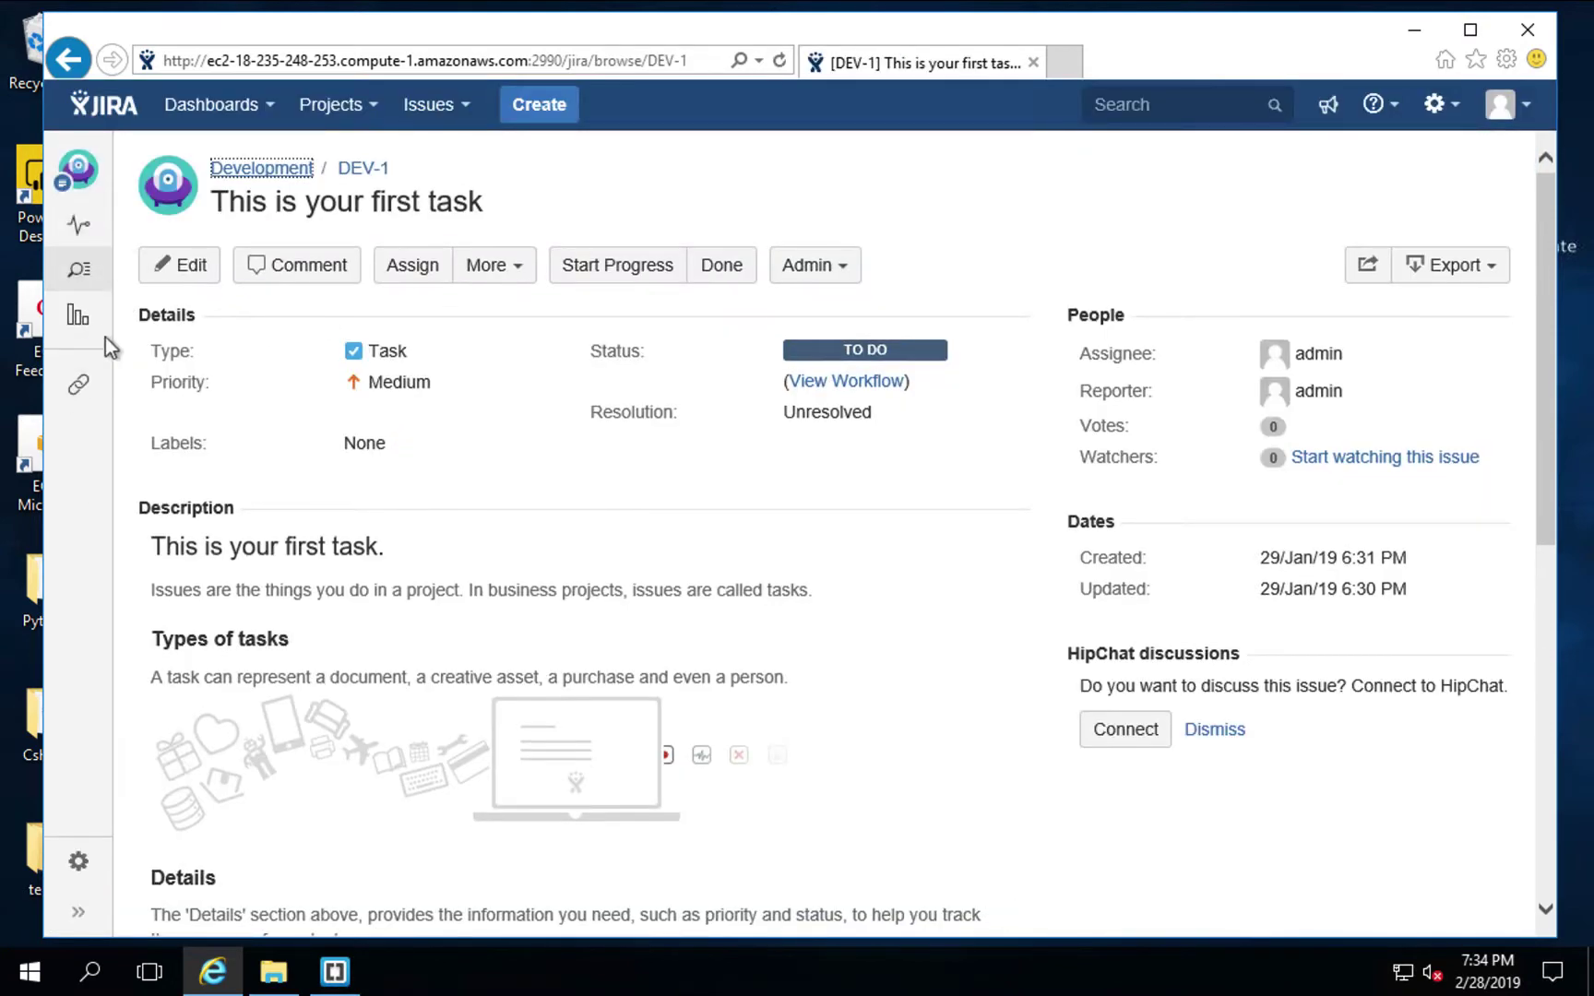
{"action": "left_click", "coordinate": [79, 317]}
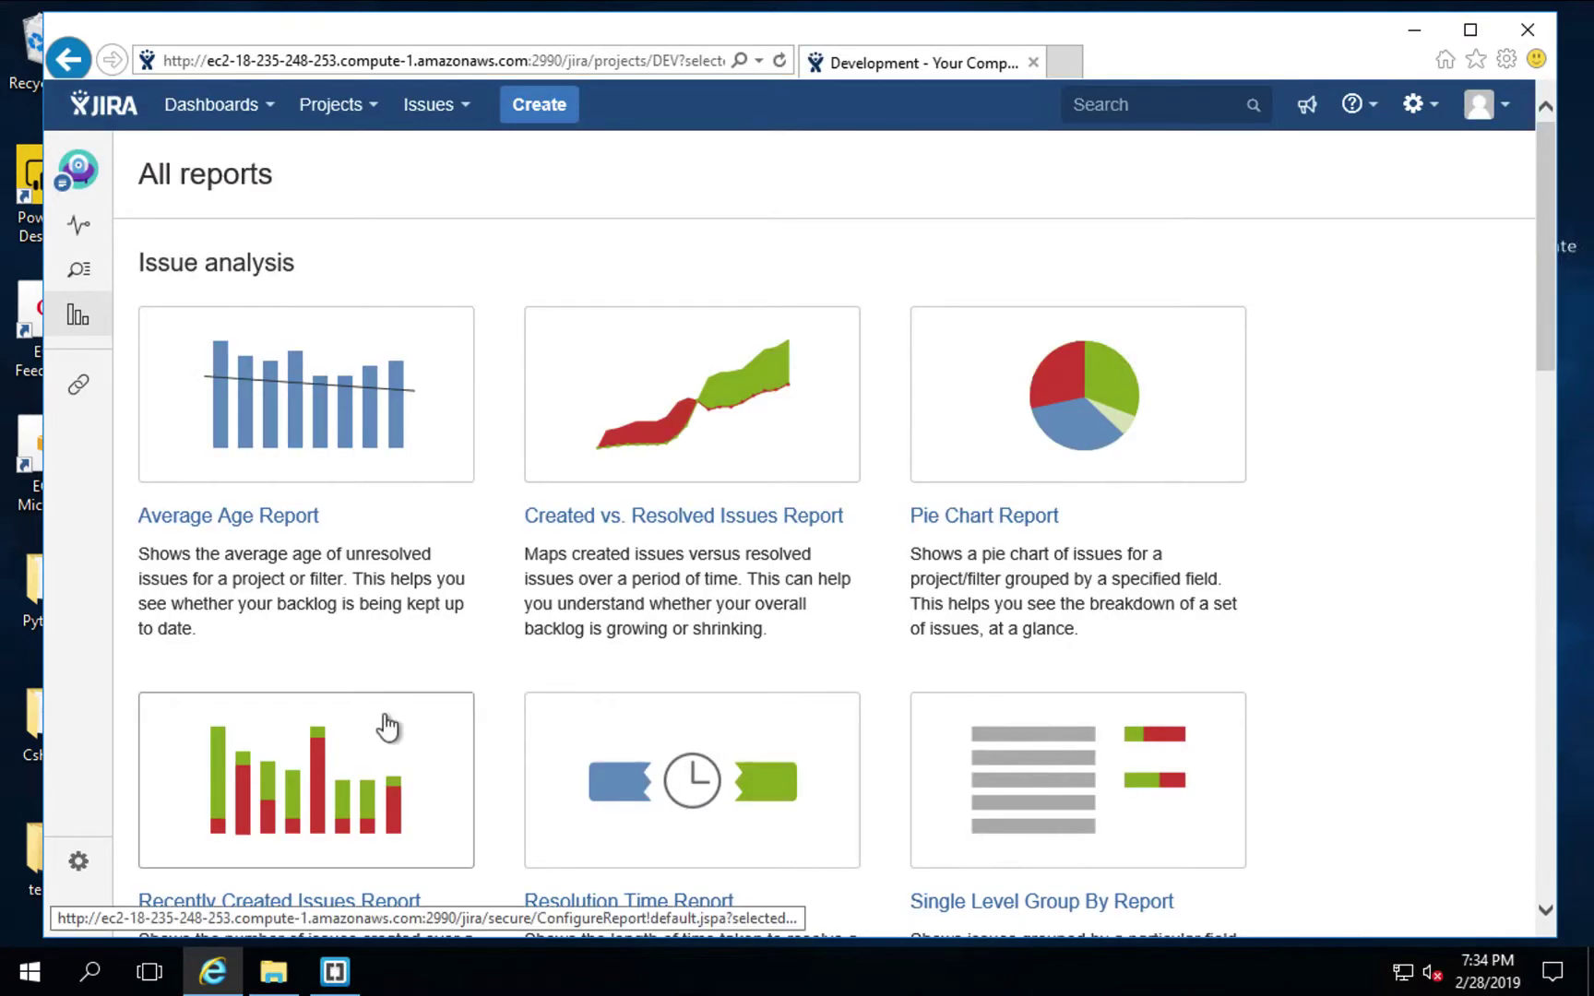
{"action": "scroll", "coordinate": [378, 729], "scroll_direction": "down", "scroll_amount": 15}
{"action": "left_click", "coordinate": [295, 419]}
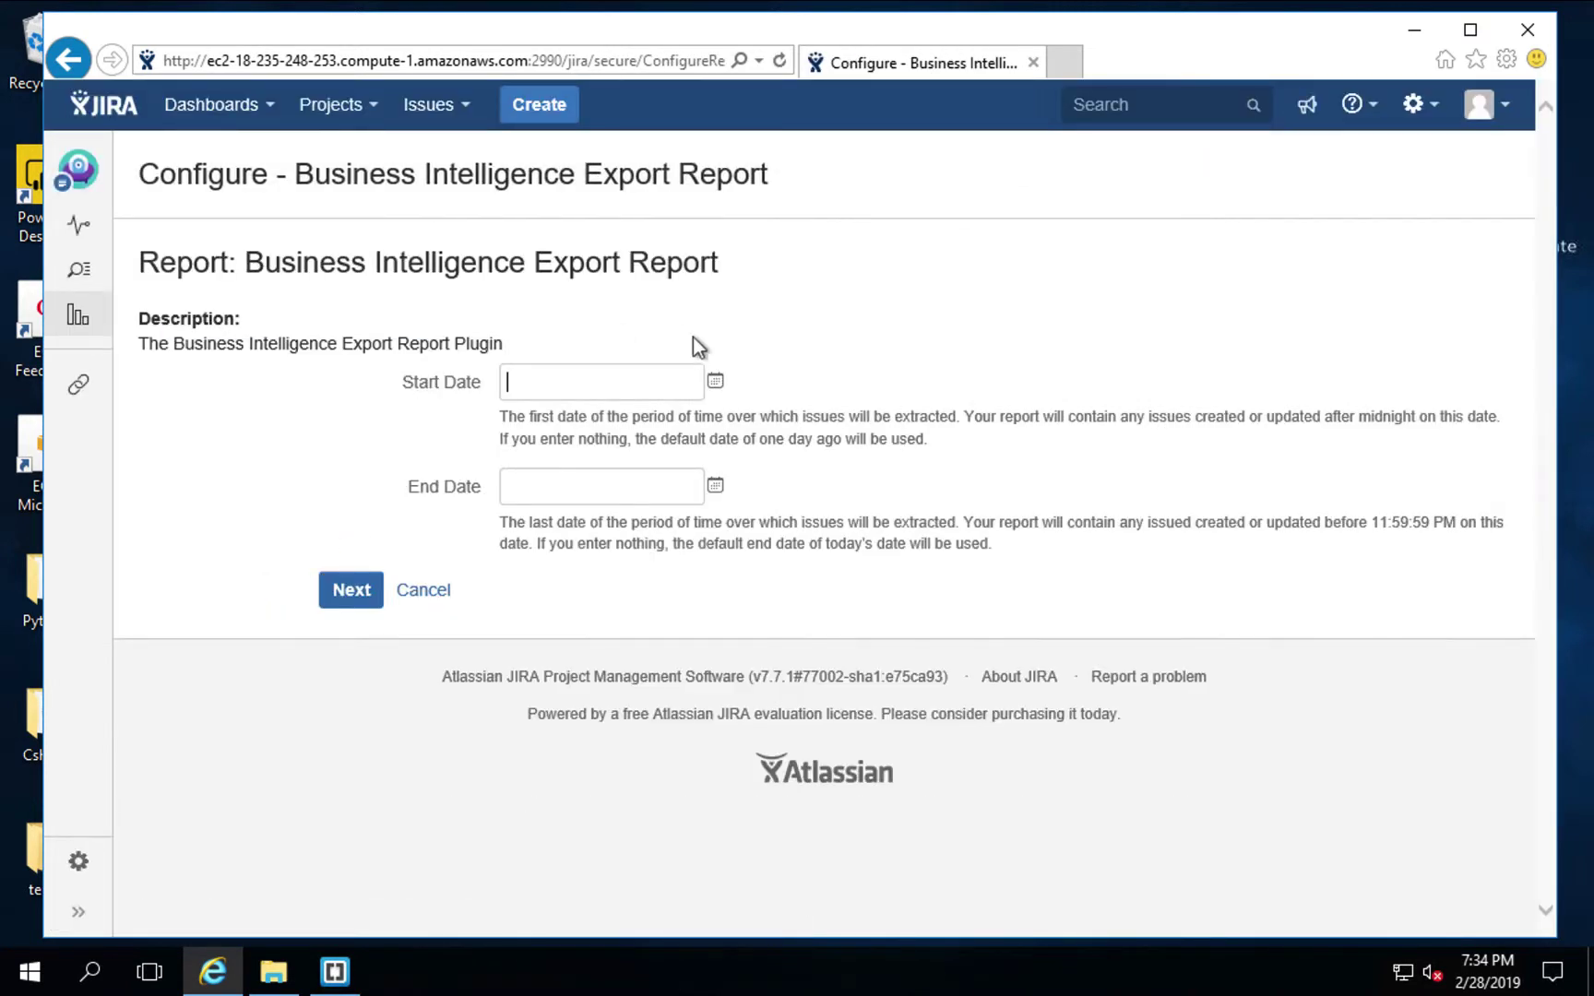
Pick Start Date 1 January 2019 and End Date 31 January 2019 in the calendars.
{"action": "left_click", "coordinate": [716, 384]}
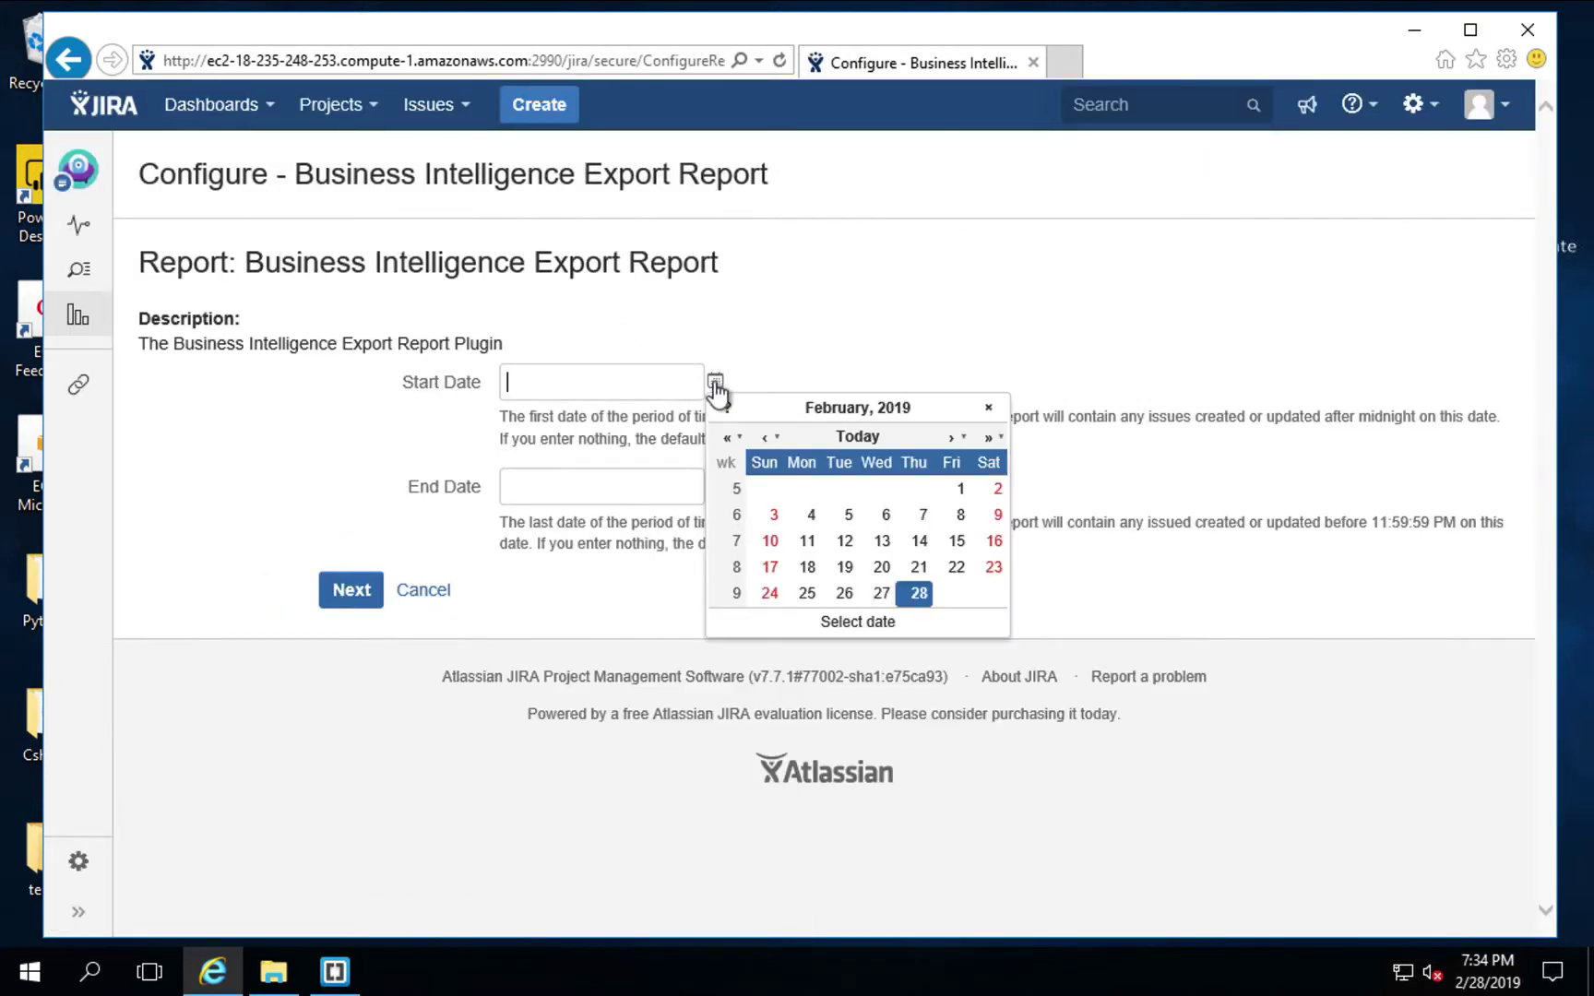
{"action": "left_click", "coordinate": [765, 436]}
{"action": "left_click", "coordinate": [849, 489]}
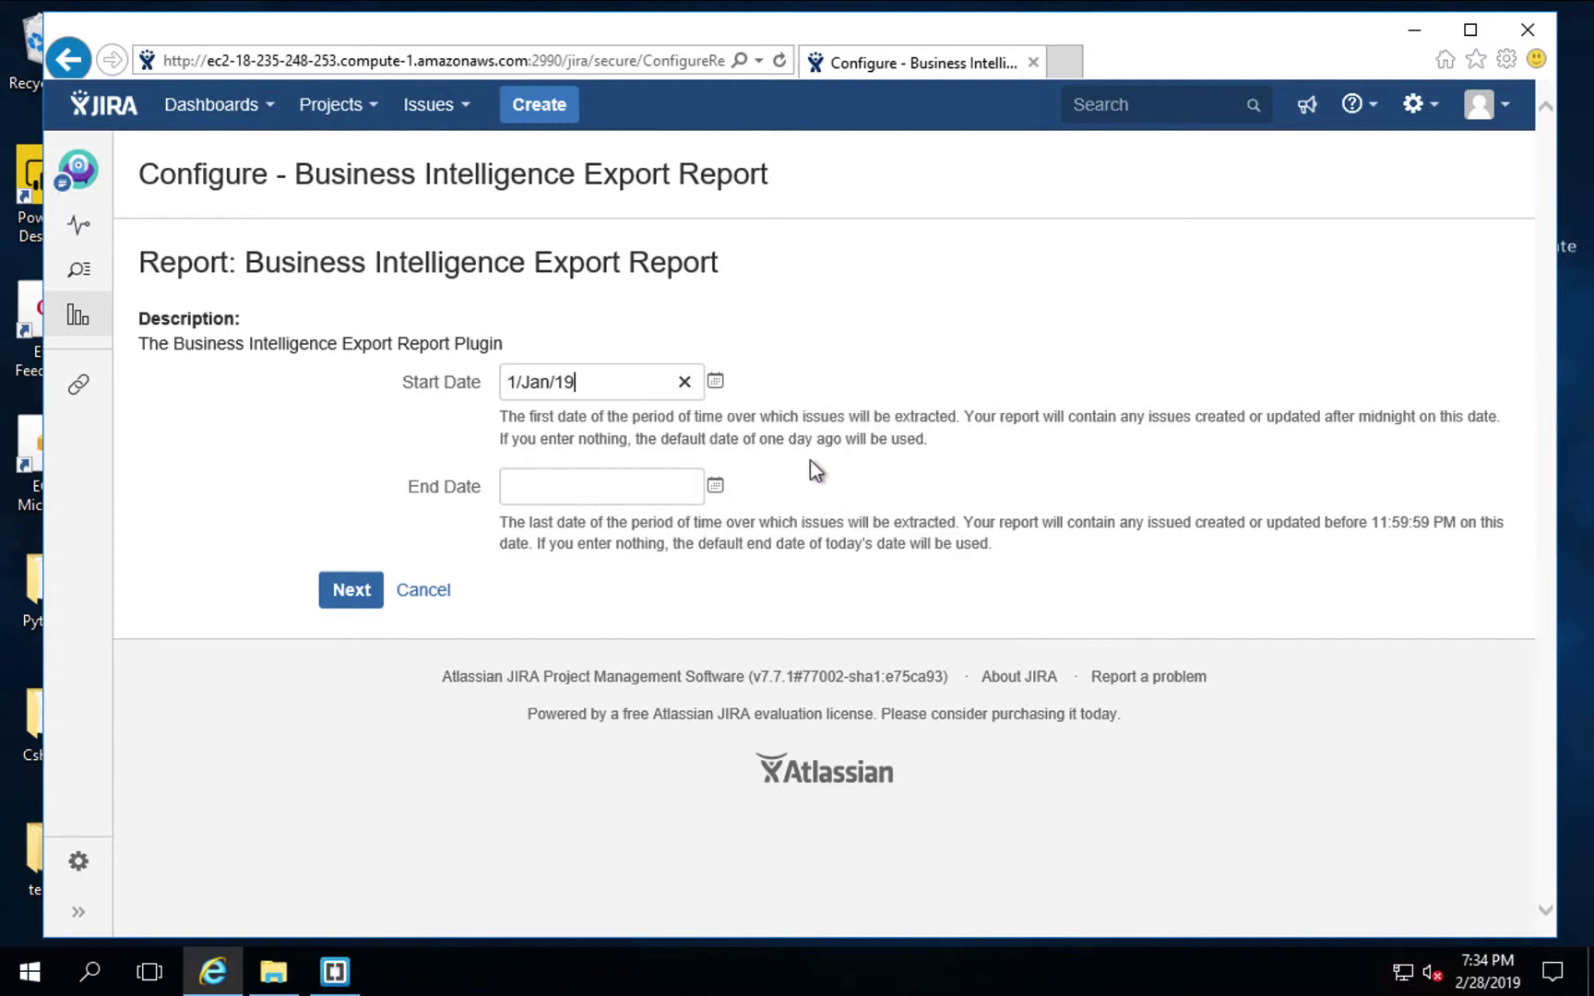
{"action": "left_click", "coordinate": [716, 486]}
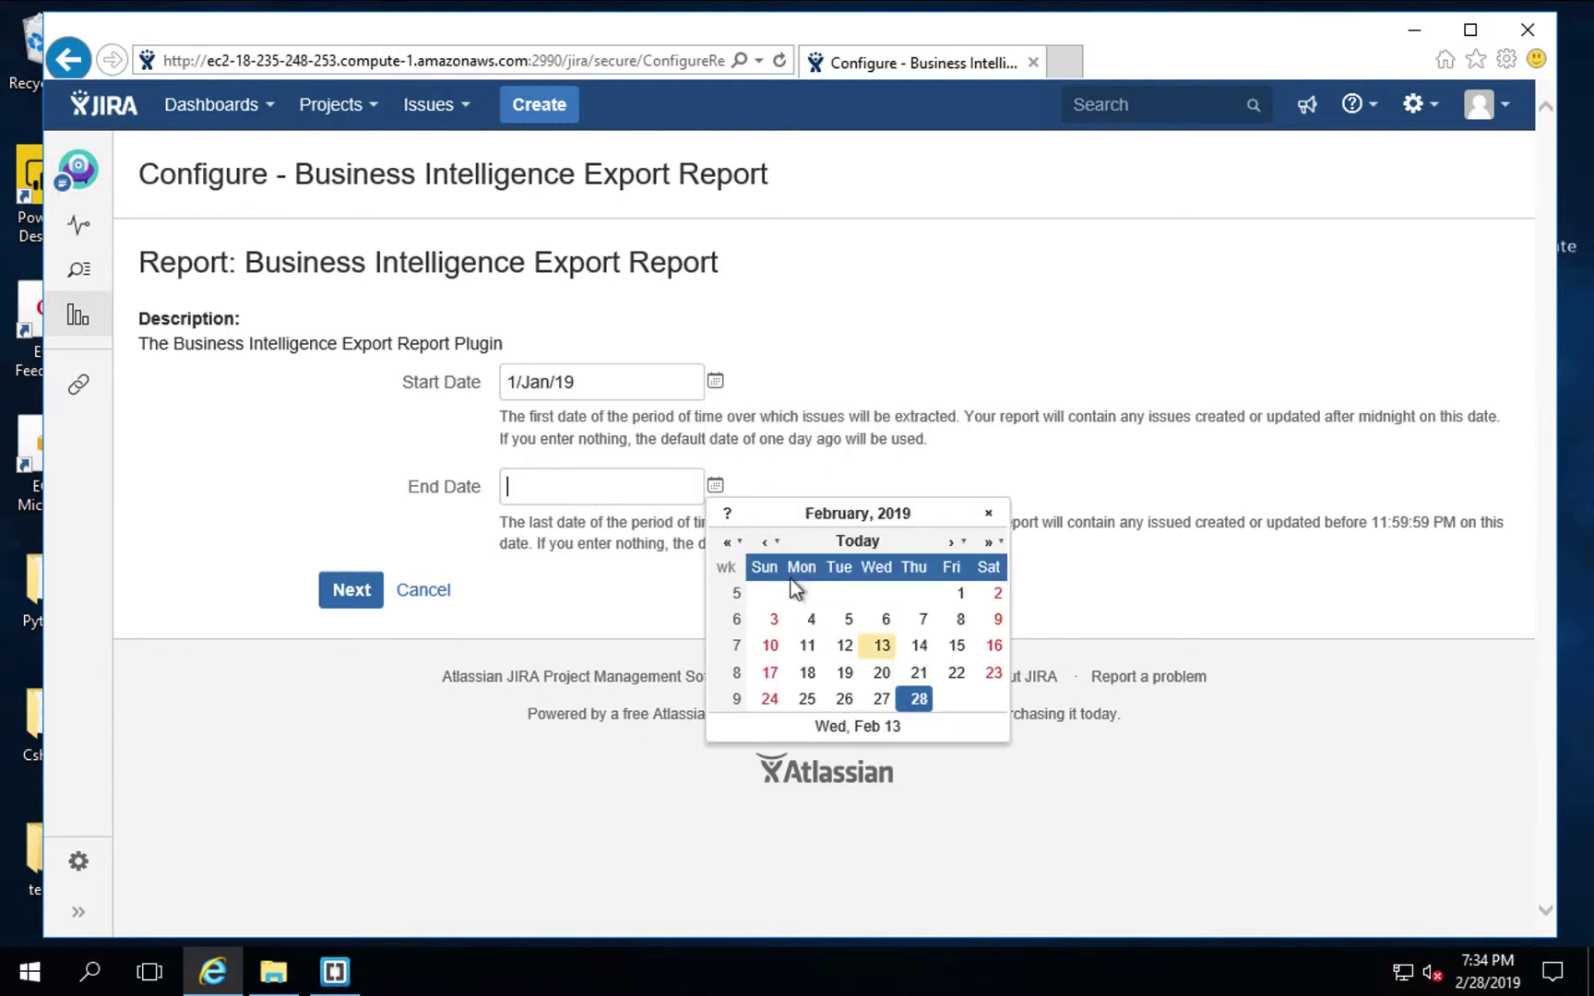
{"action": "left_click", "coordinate": [765, 542]}
{"action": "left_click", "coordinate": [917, 699]}
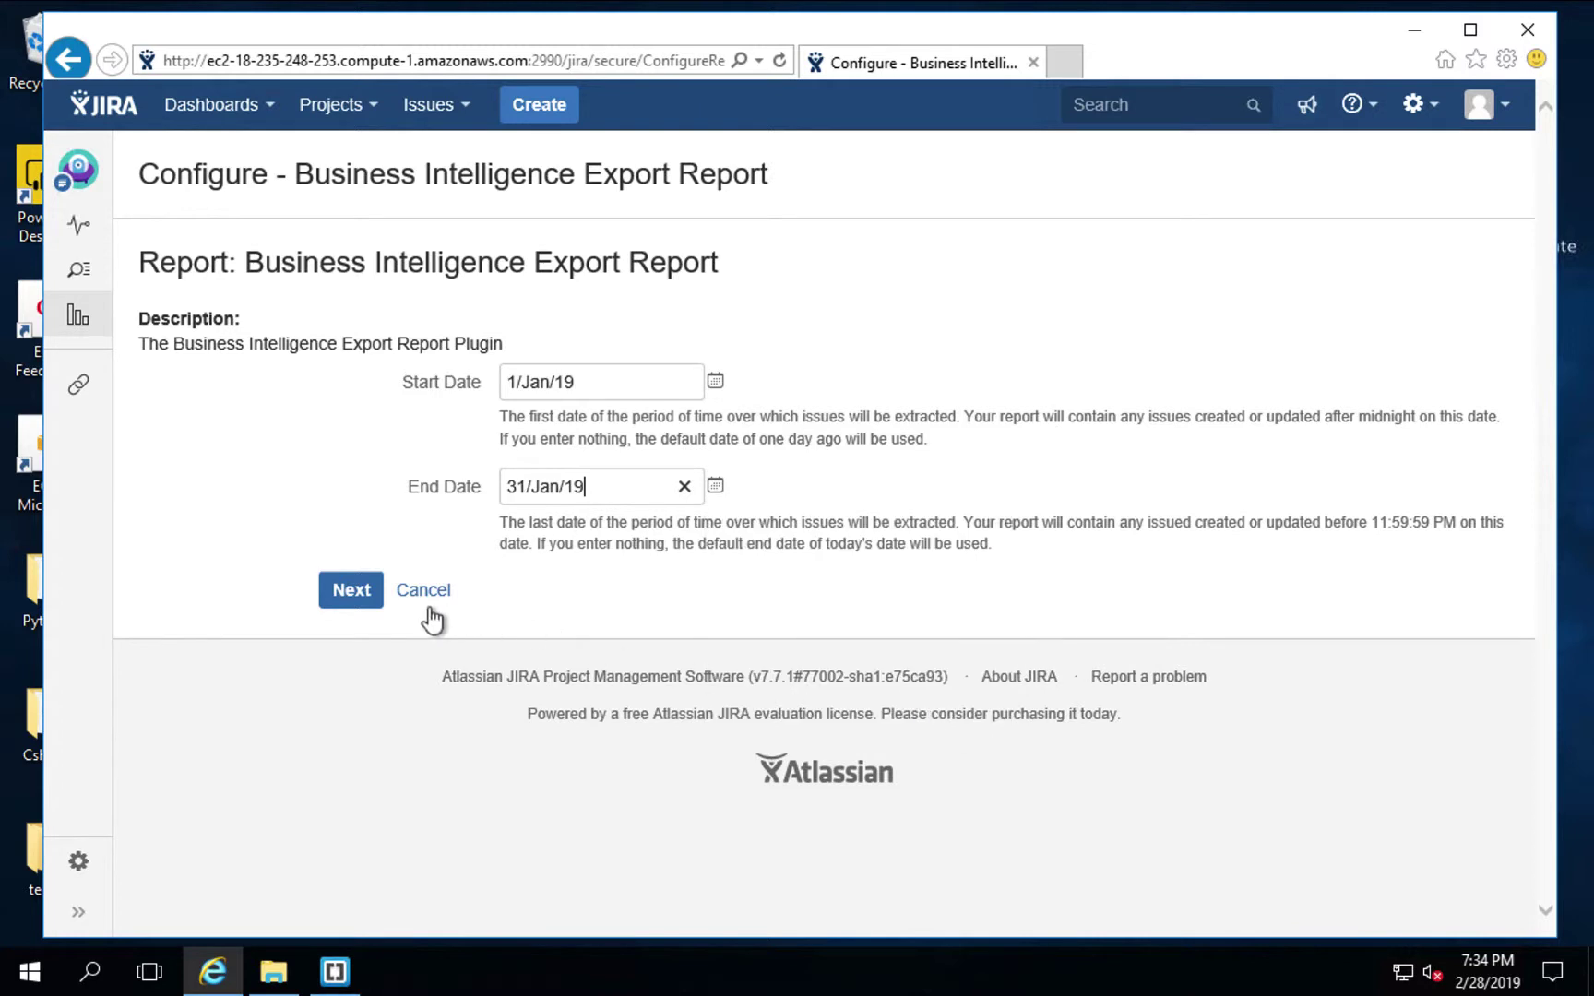
Export the January report as a spreadsheet and save Records_2019-2-28_193436.csv.
{"action": "left_click", "coordinate": [353, 595]}
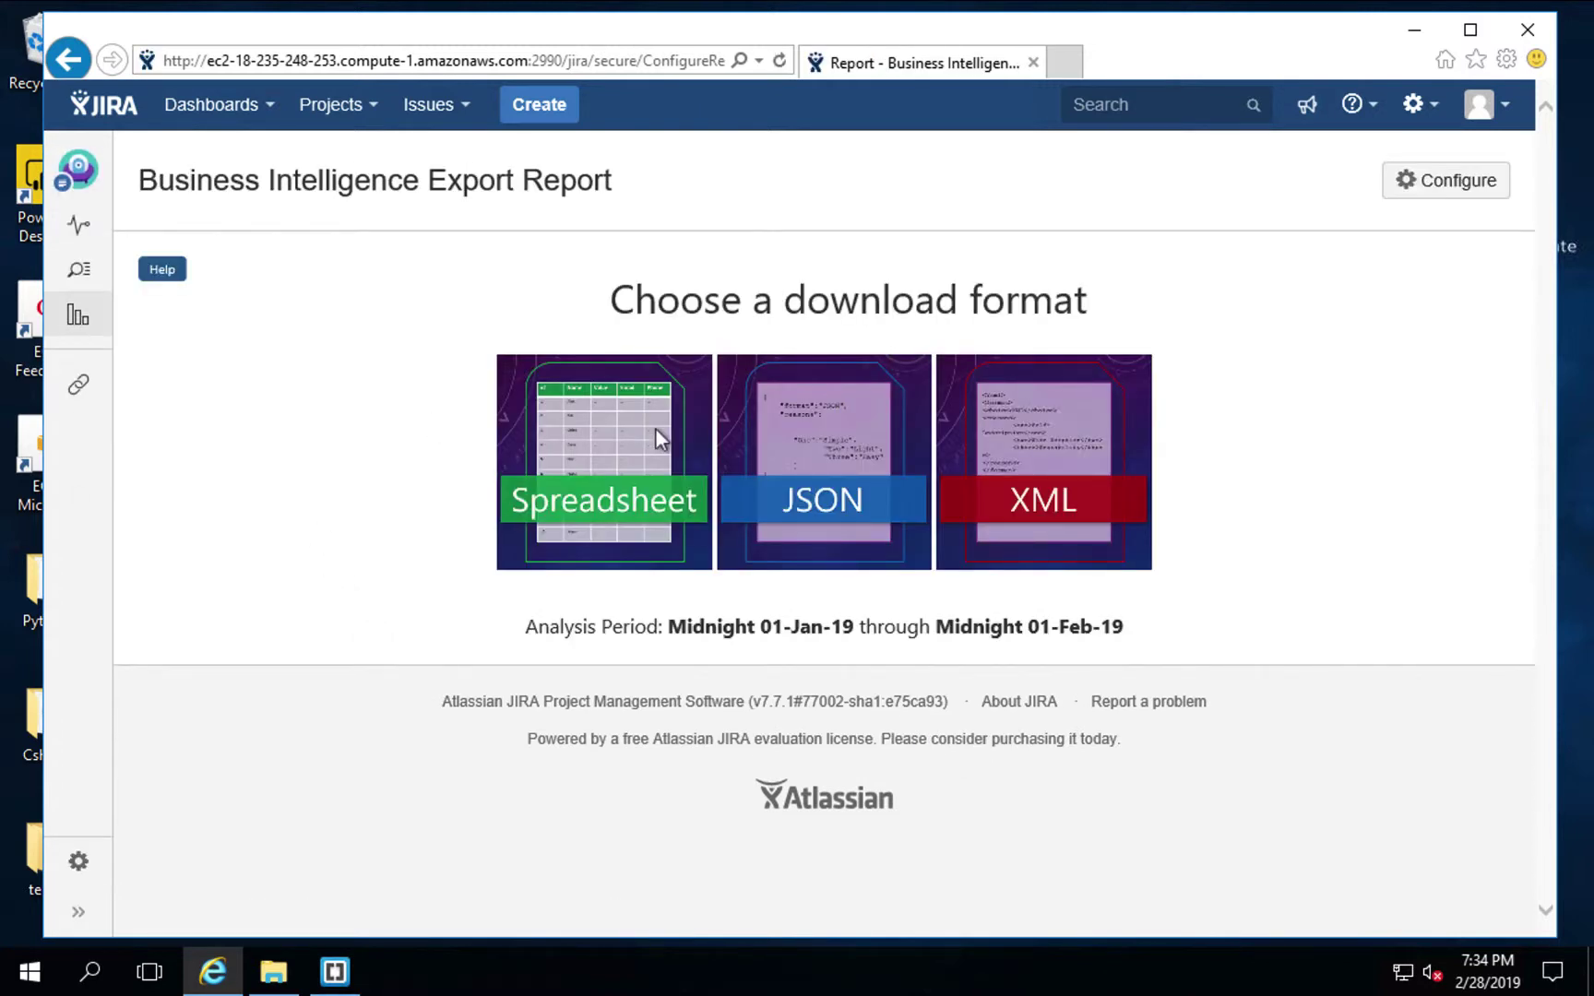
{"action": "left_click", "coordinate": [590, 452]}
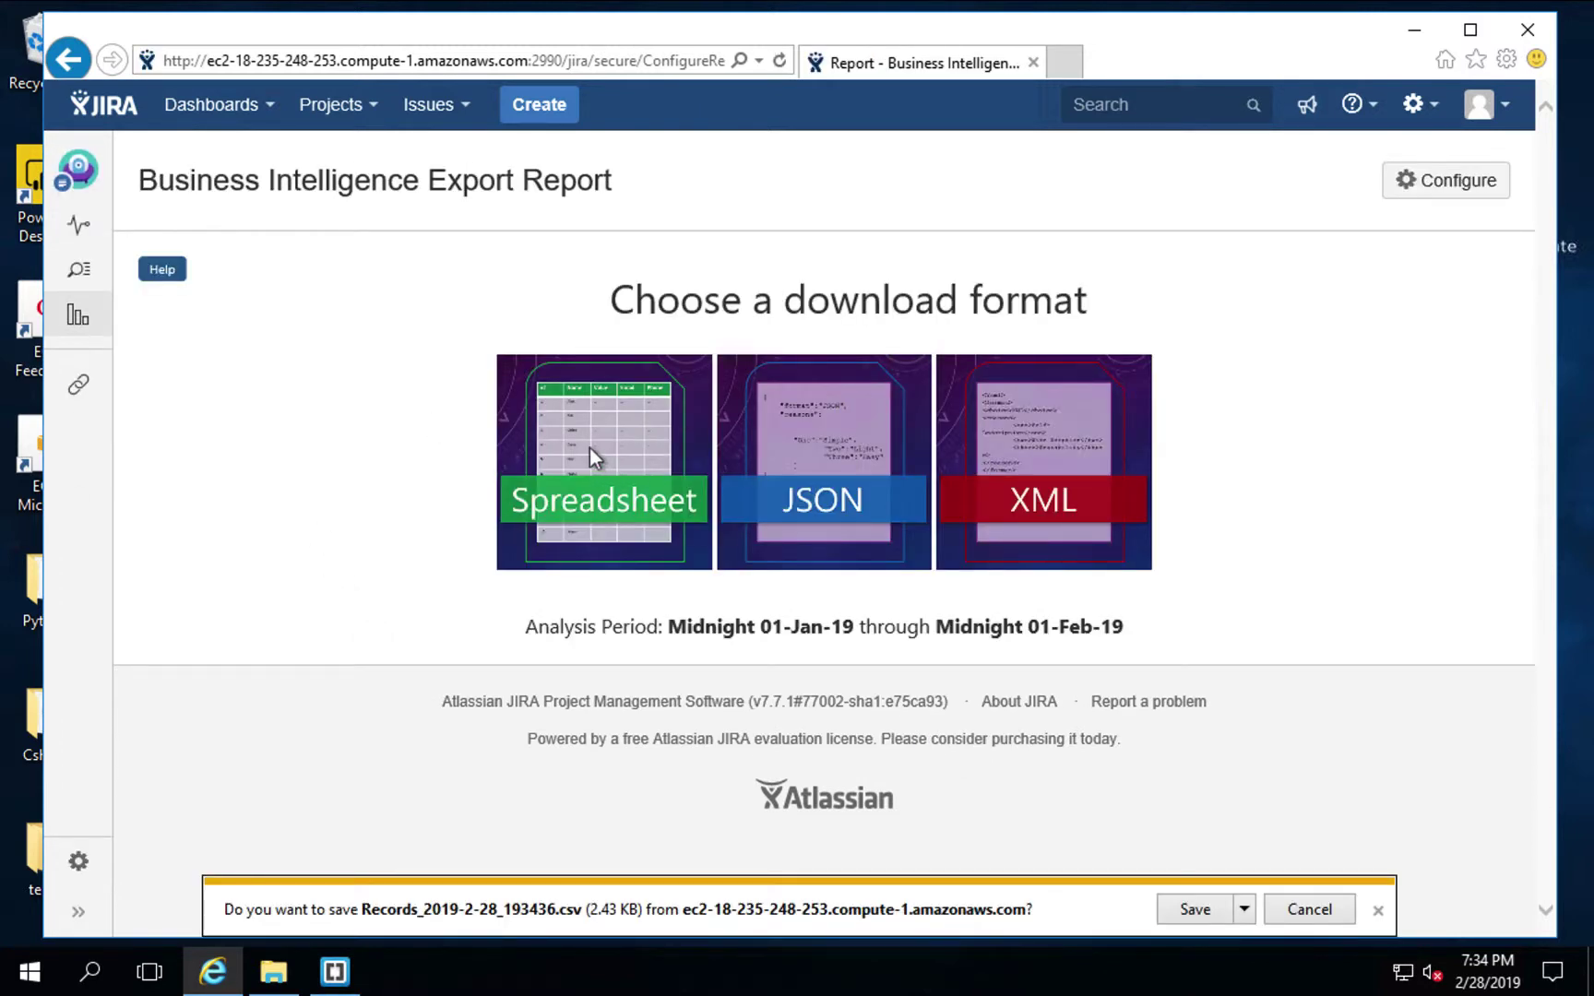
{"action": "left_click", "coordinate": [1196, 911]}
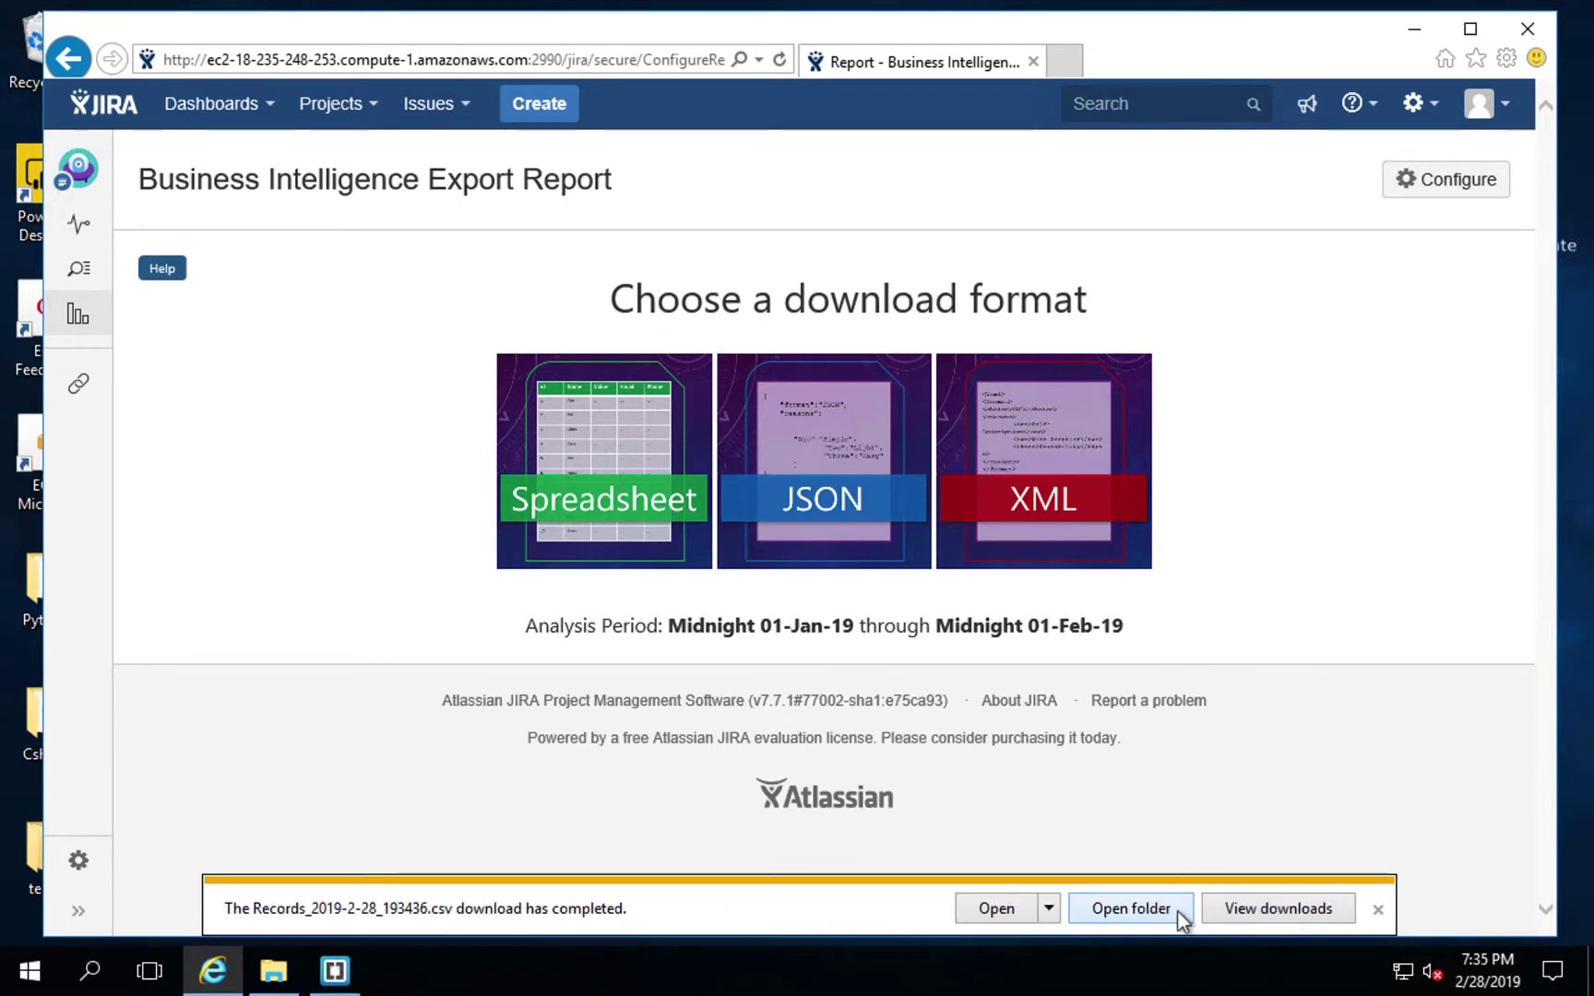
Close the browser and launch Excel from the Start menu.
{"action": "left_click", "coordinate": [1524, 33]}
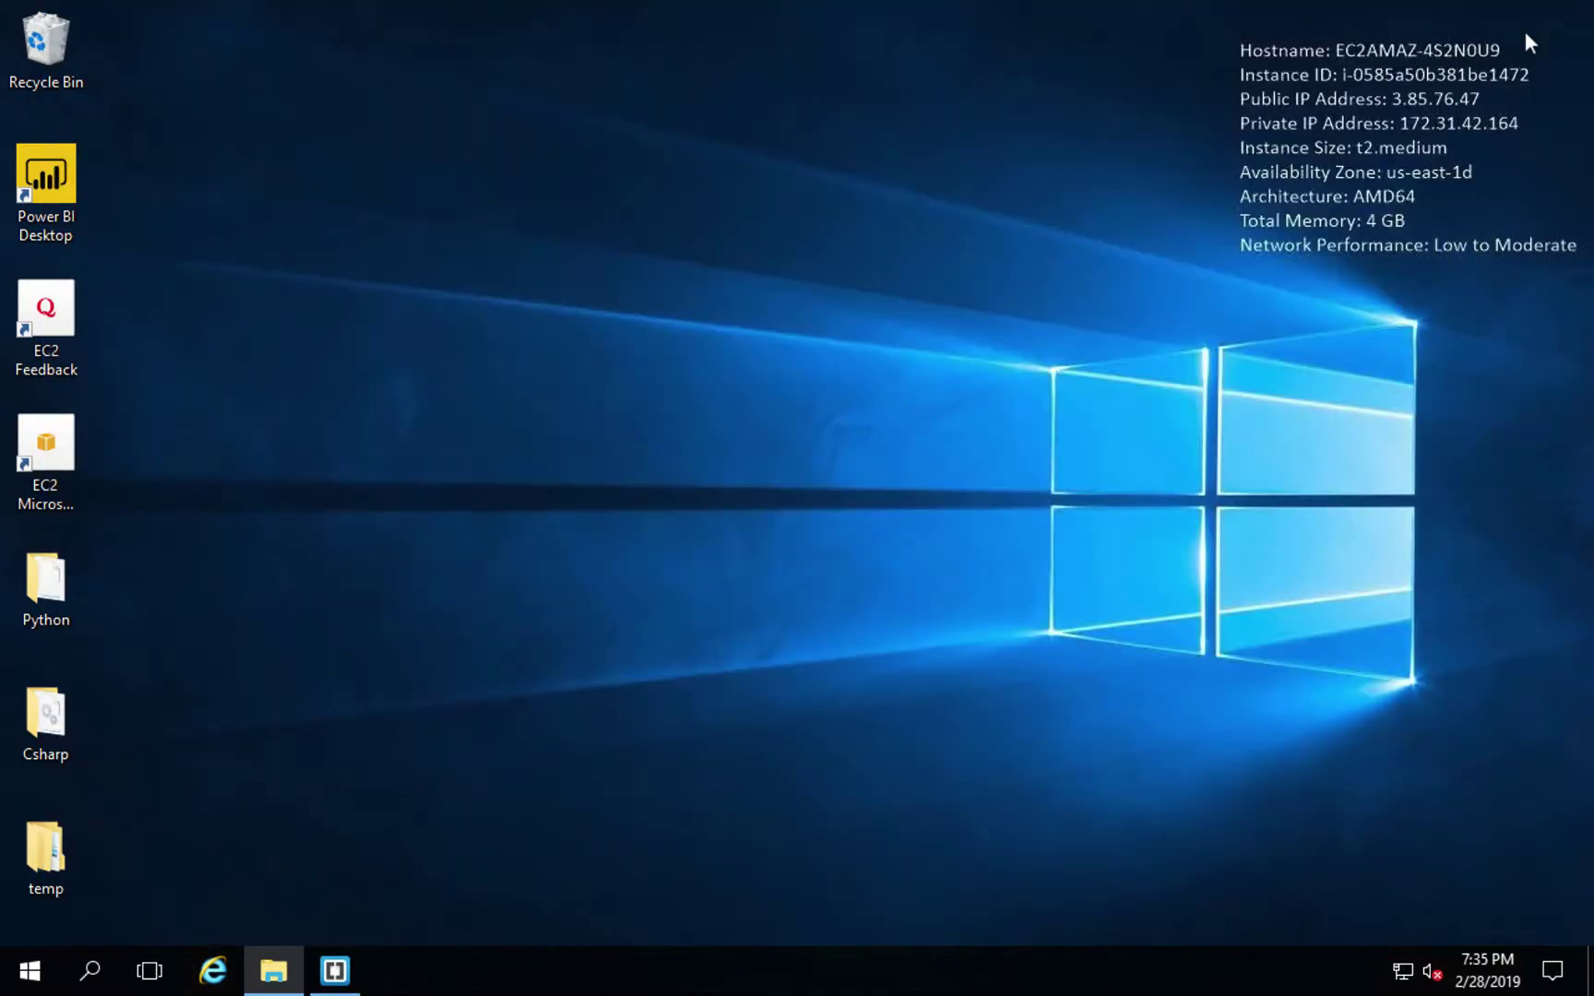
{"action": "left_click", "coordinate": [28, 971]}
{"action": "left_click", "coordinate": [100, 403]}
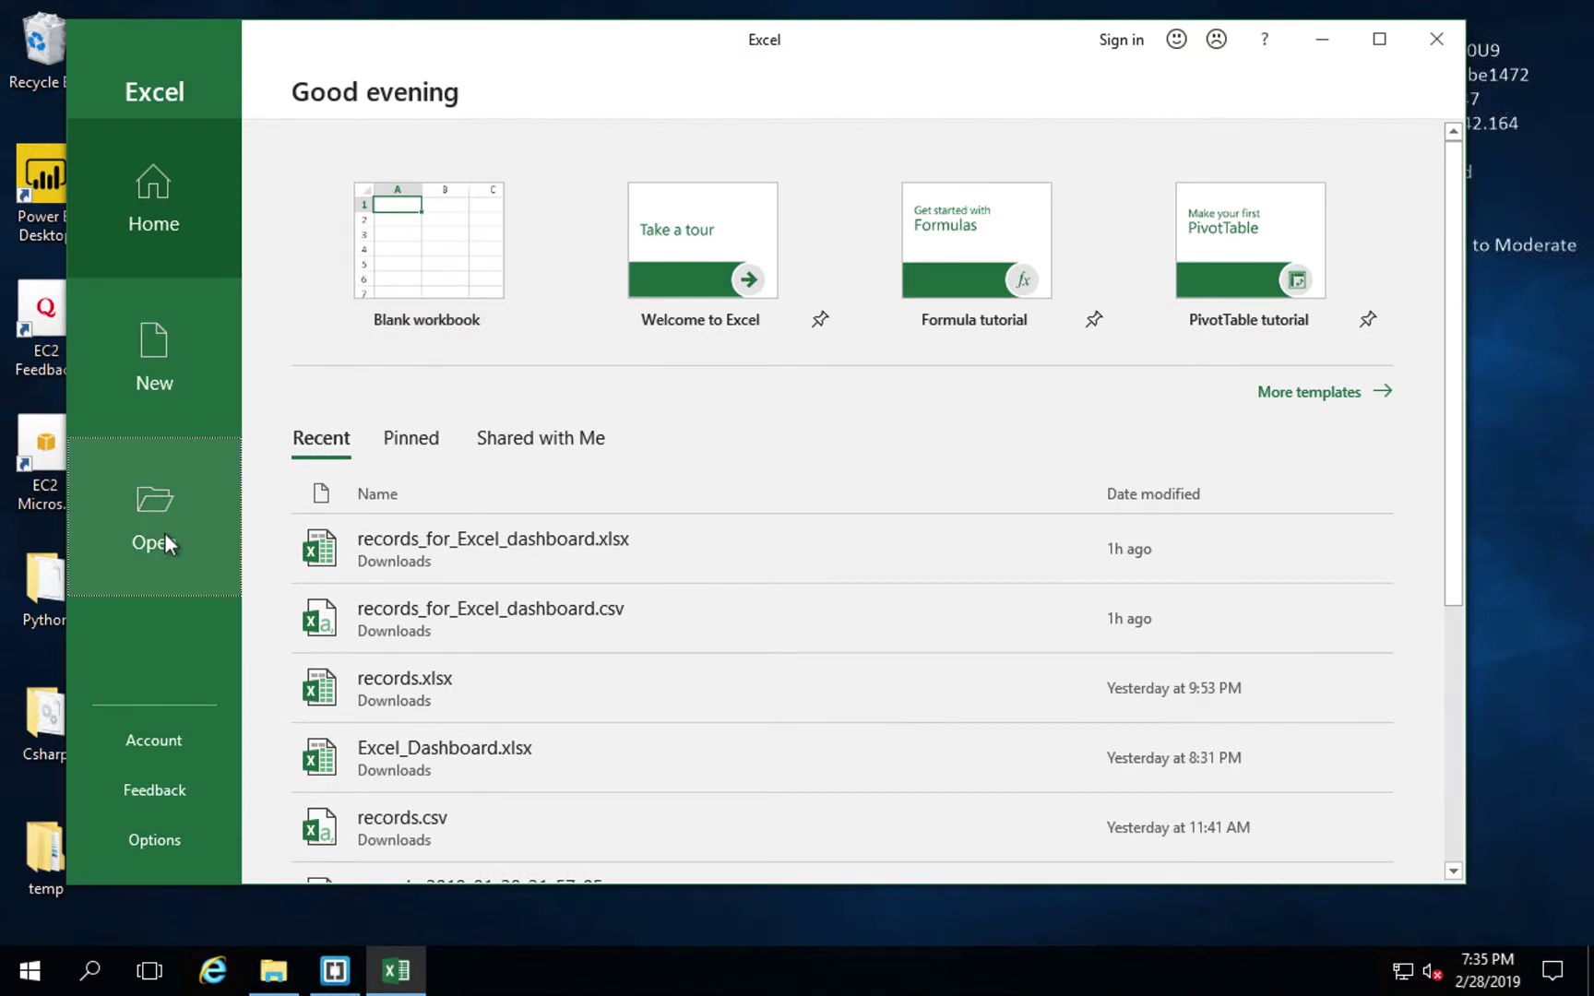
Open Records_2019-2-28_193436.csv from Downloads using the Text Files filter.
{"action": "left_click", "coordinate": [164, 539]}
{"action": "left_click", "coordinate": [391, 517]}
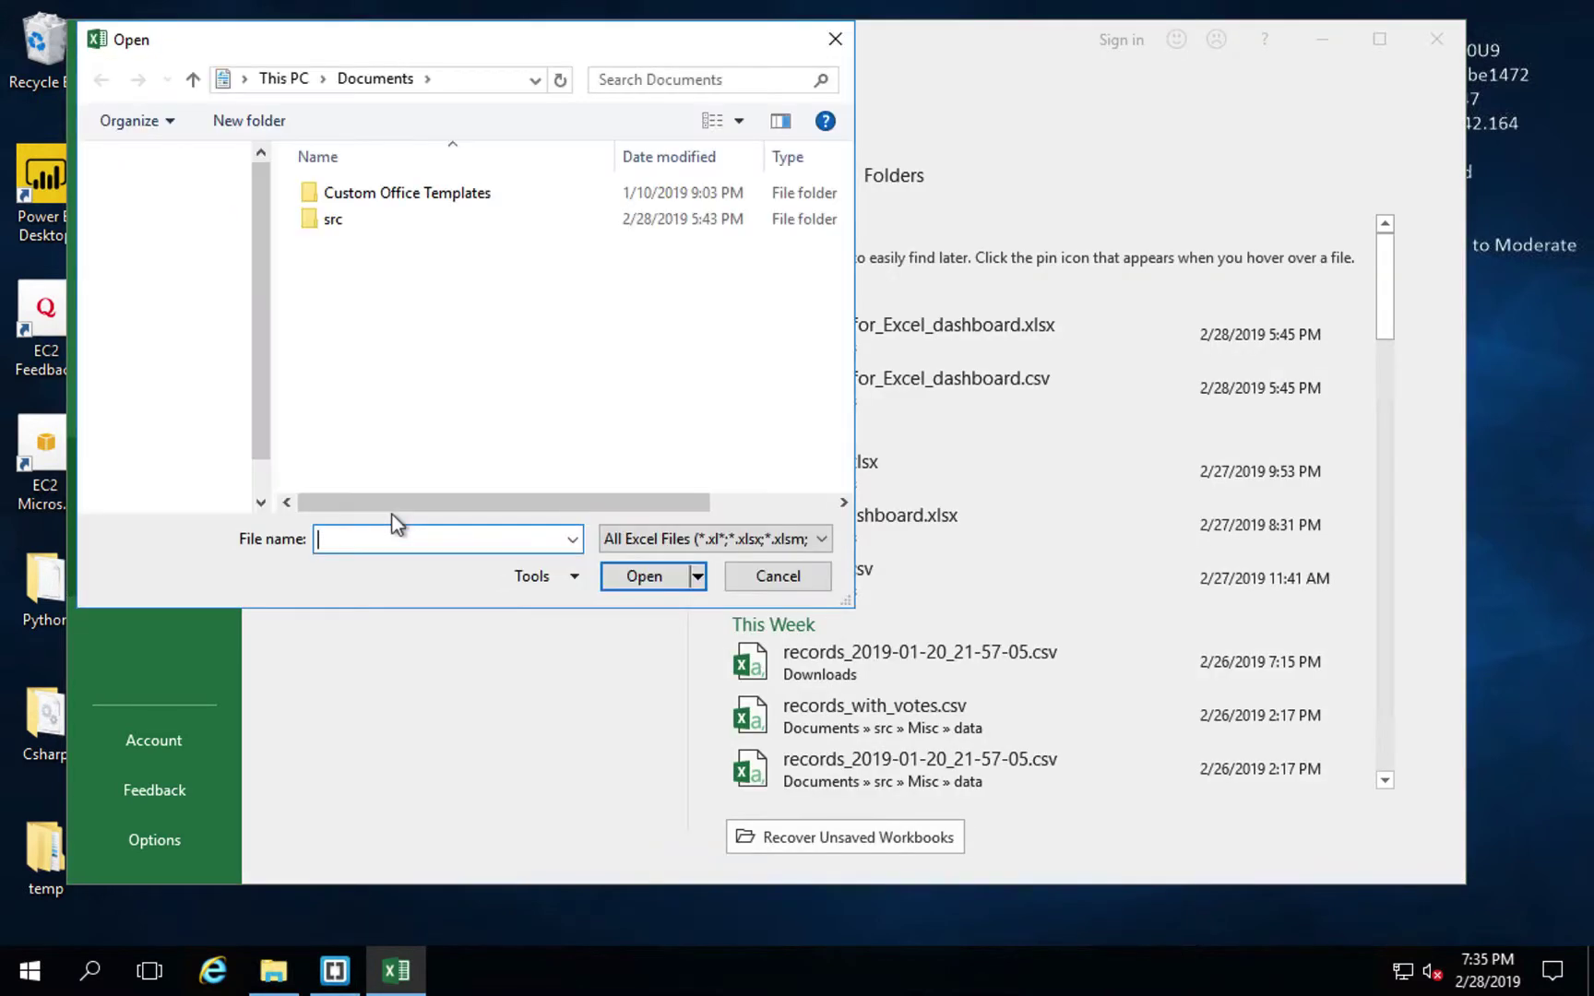
{"action": "left_click", "coordinate": [189, 376]}
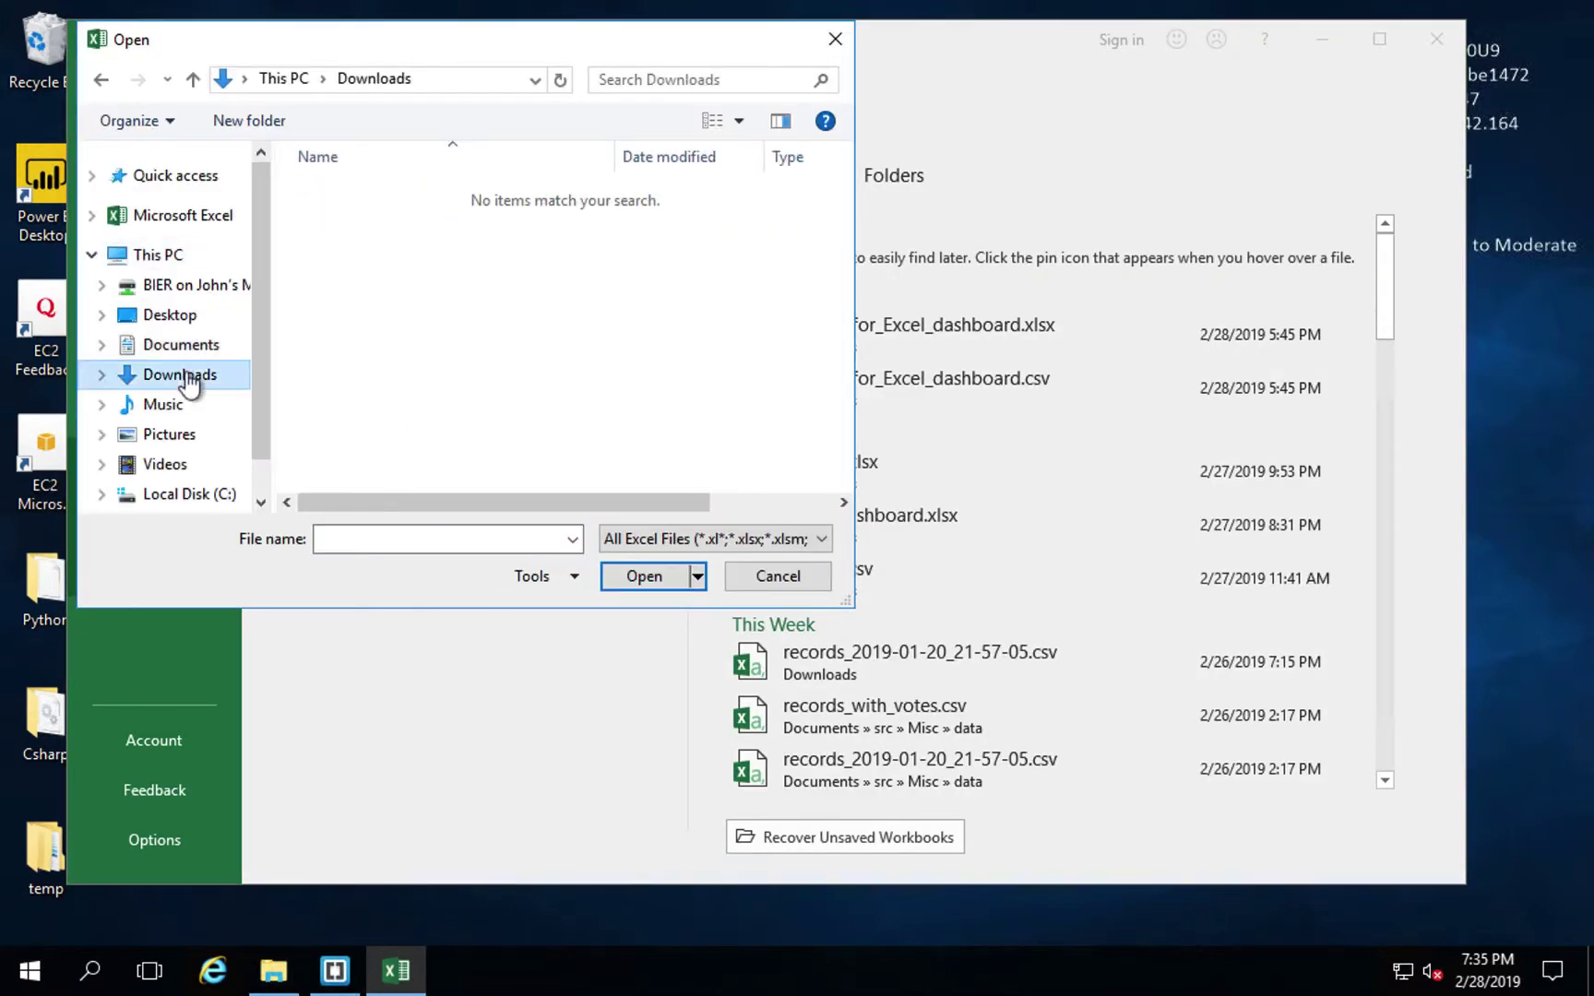
{"action": "left_click", "coordinate": [821, 539]}
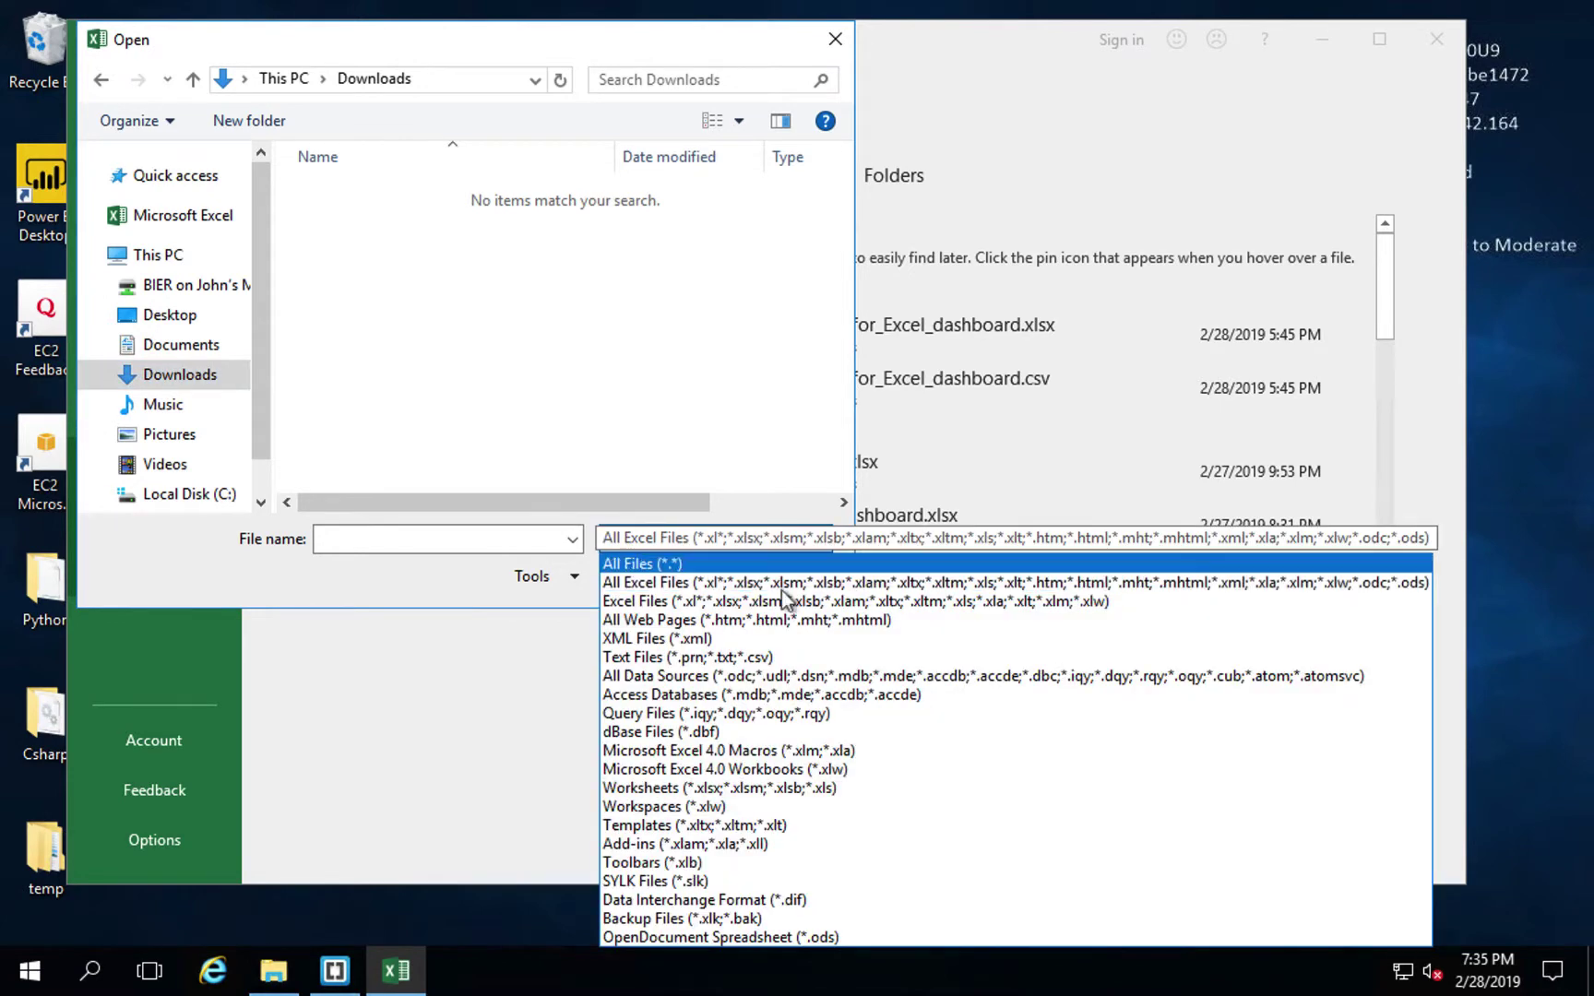
{"action": "left_click", "coordinate": [749, 657]}
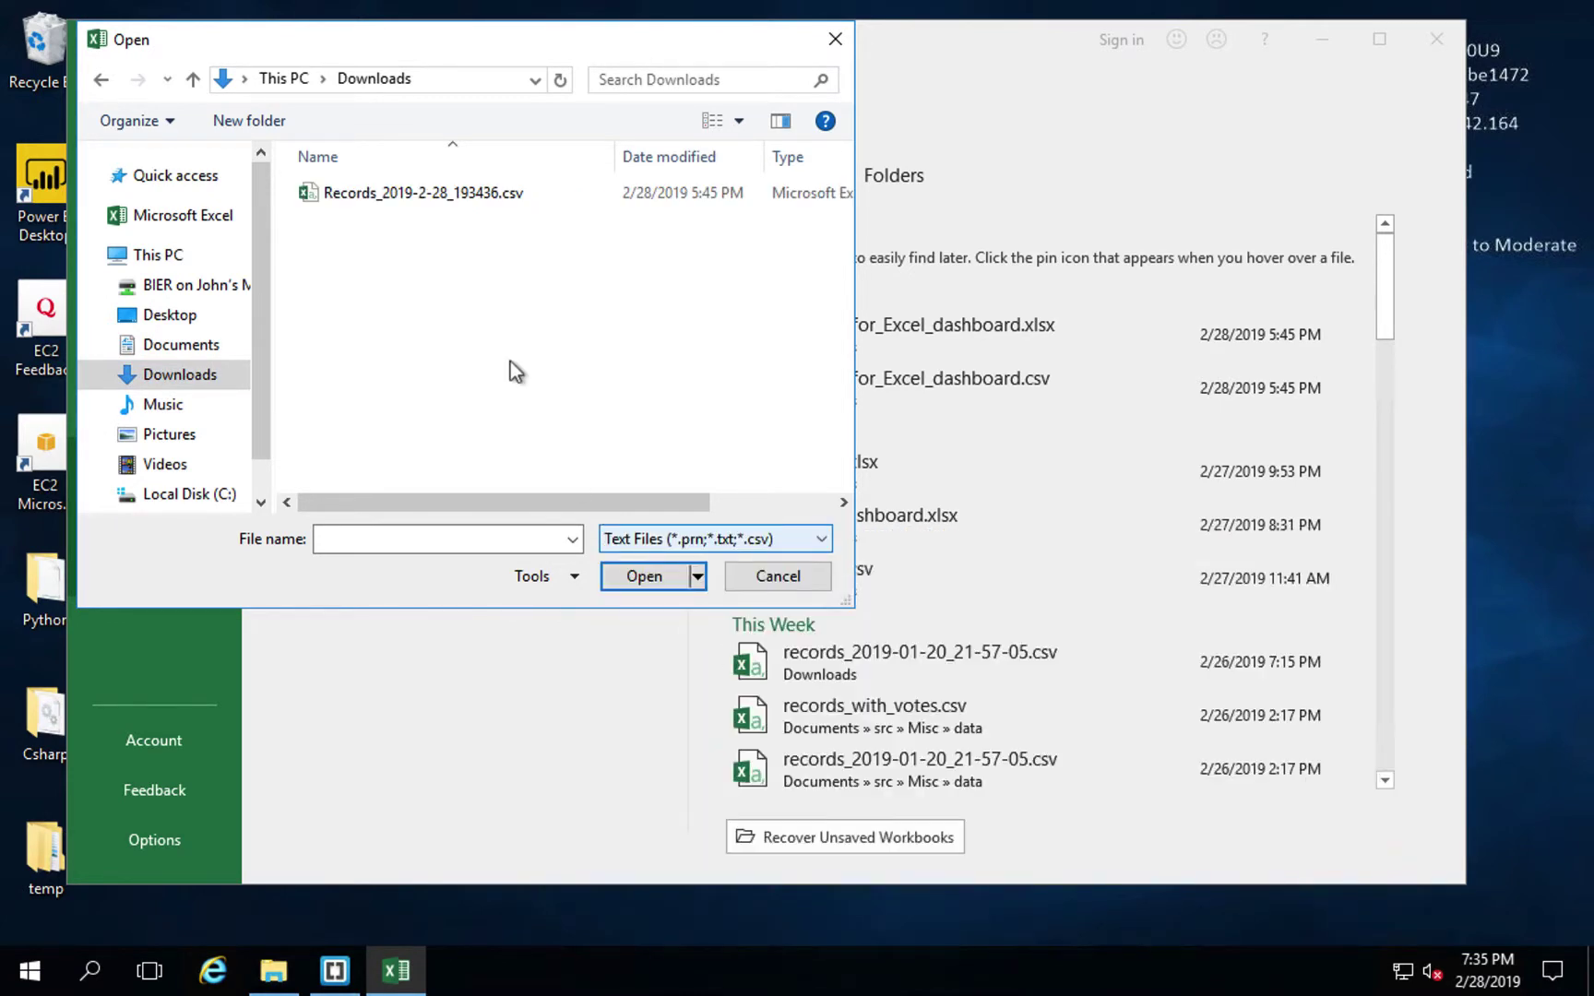
{"action": "double_click", "coordinate": [378, 195]}
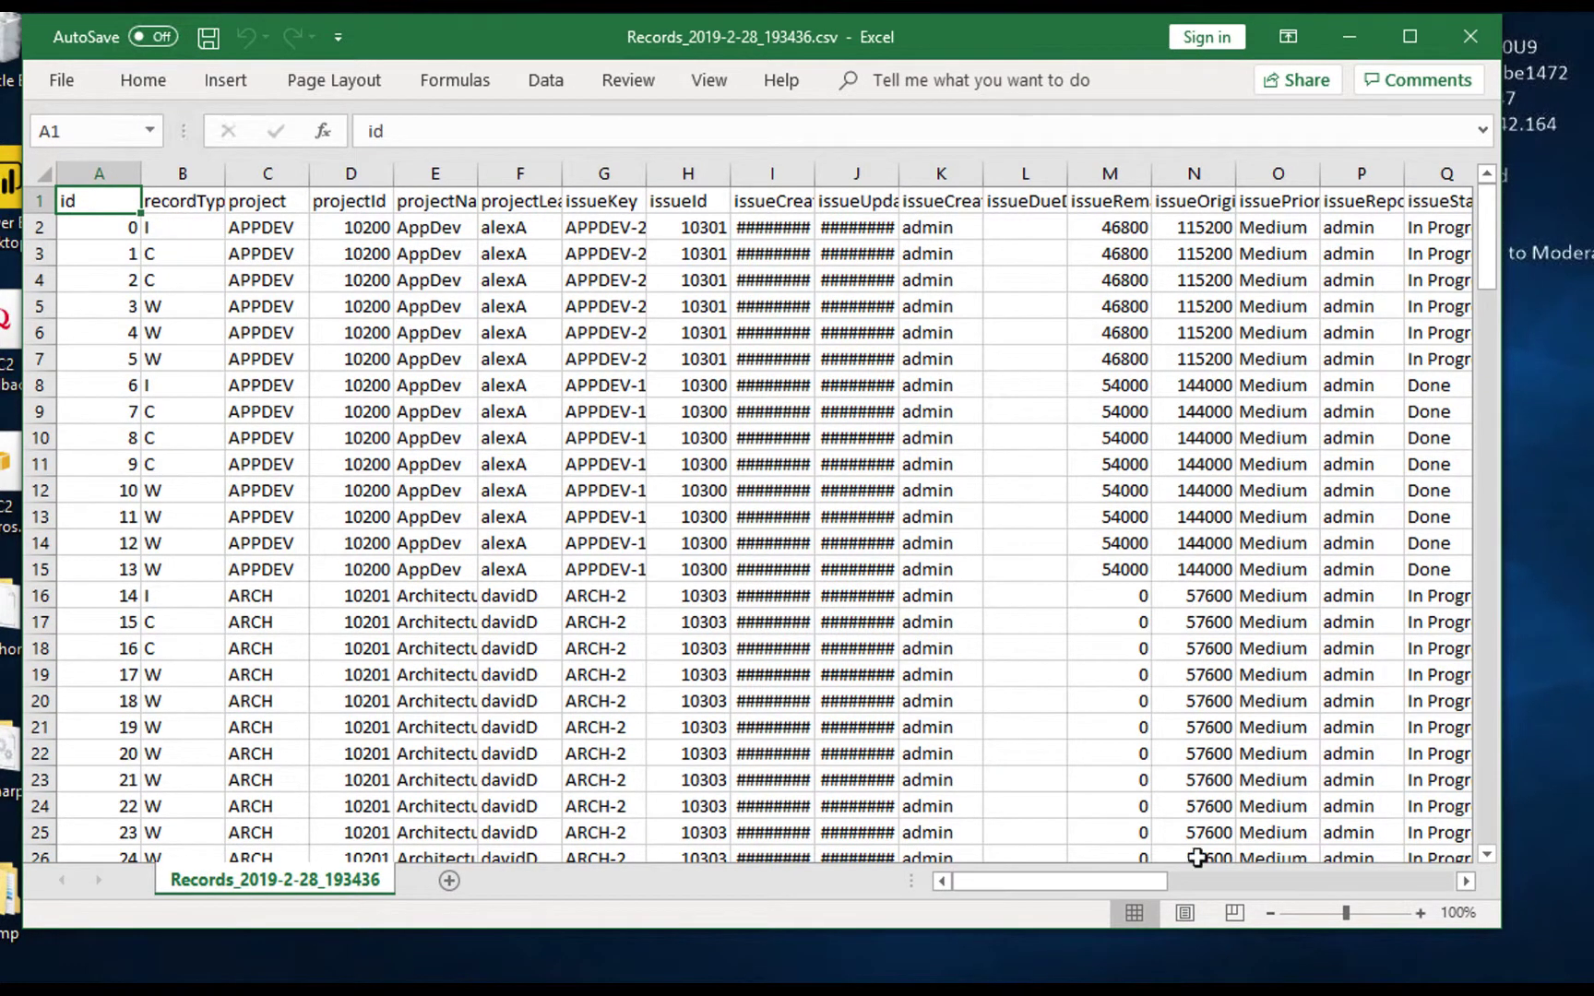
Turn the records range A1:AK154 into a table with a header row.
{"action": "left_click_drag", "start_coordinate": [1073, 890], "coordinate": [1357, 884]}
{"action": "left_click_drag", "start_coordinate": [1487, 263], "coordinate": [1485, 190]}
{"action": "left_click", "coordinate": [1402, 833]}
{"action": "left_click_drag", "start_coordinate": [1329, 881], "coordinate": [952, 885]}
{"action": "key", "text": "ctrl+a"}
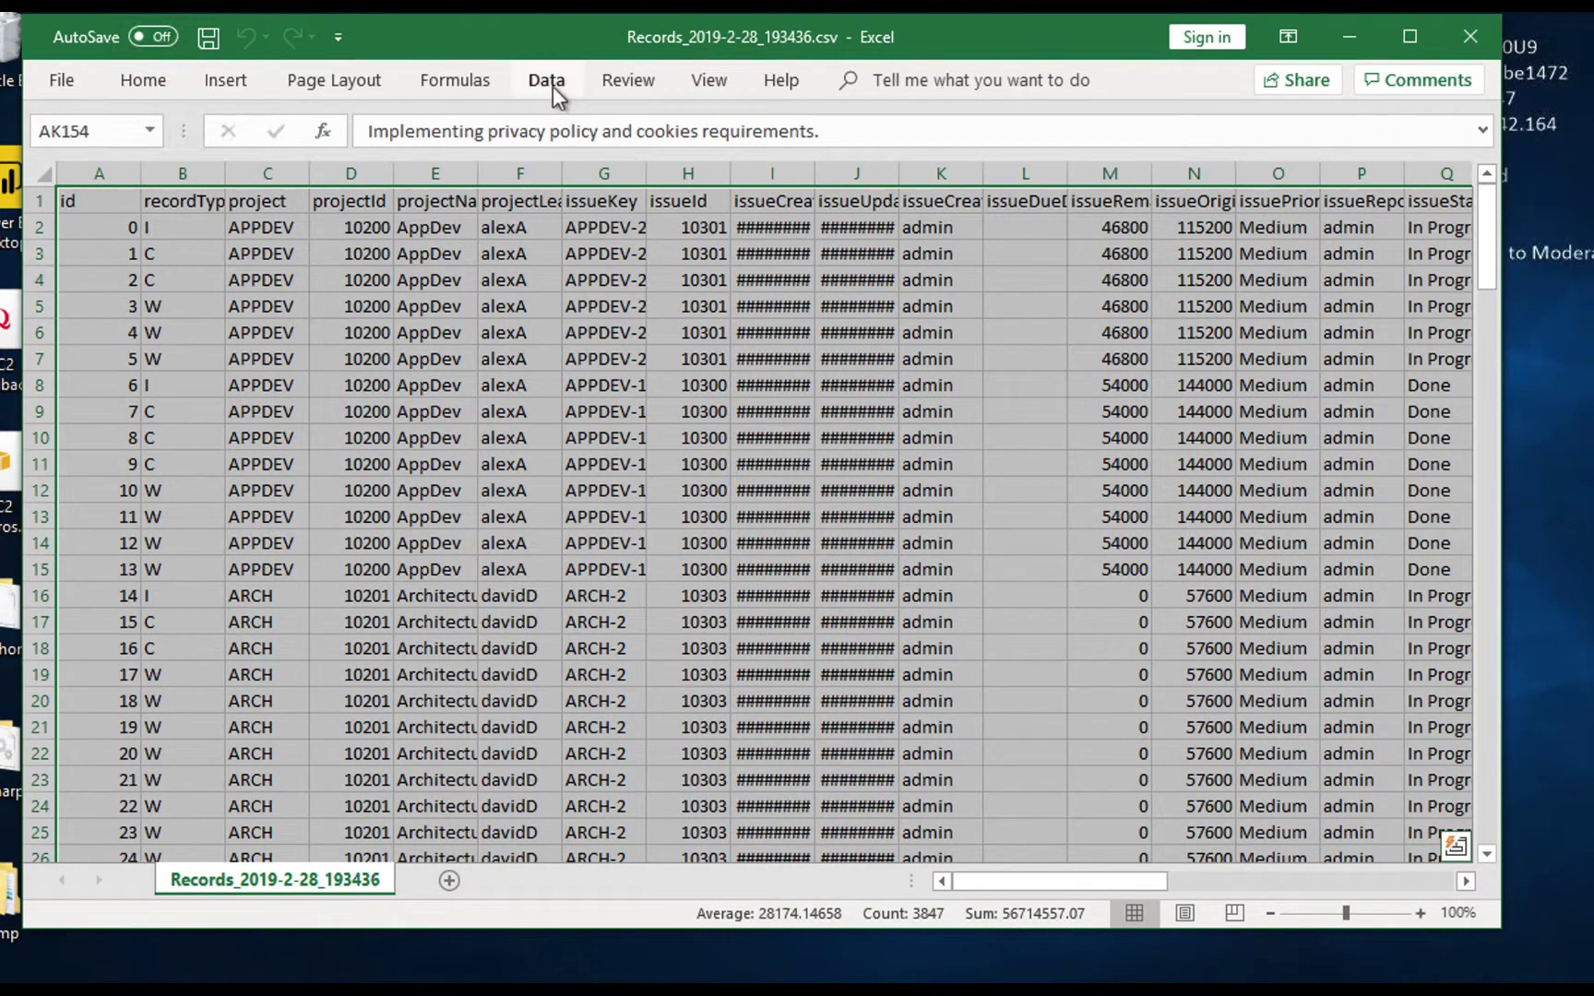
{"action": "left_click", "coordinate": [225, 77]}
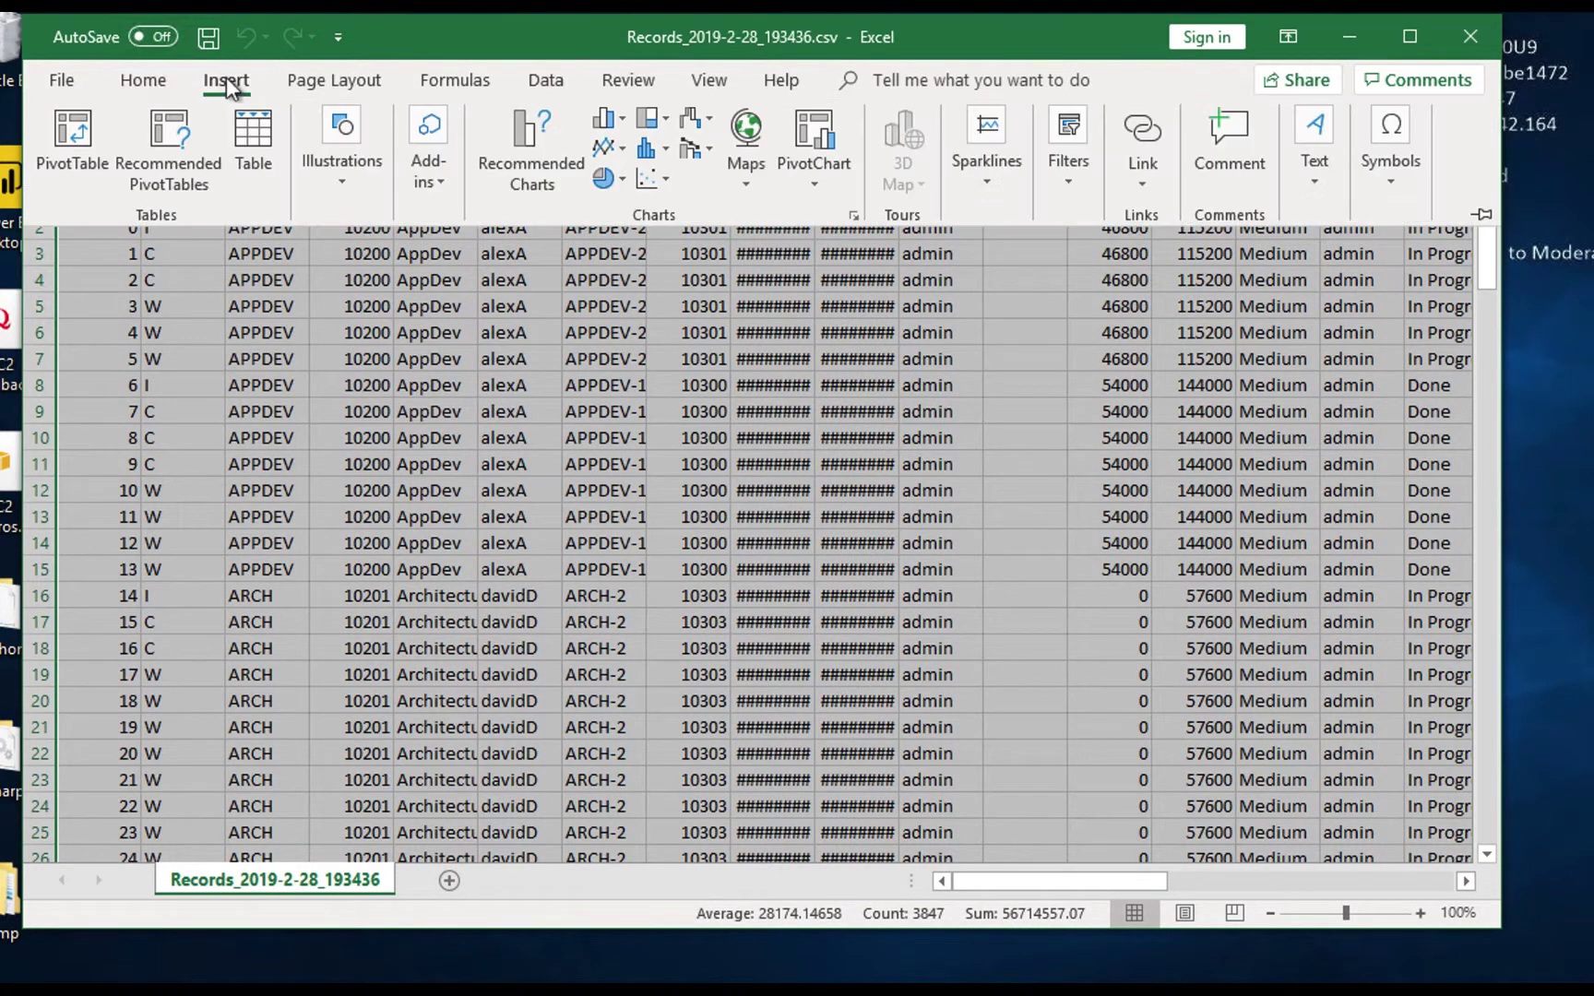
{"action": "left_click", "coordinate": [244, 136]}
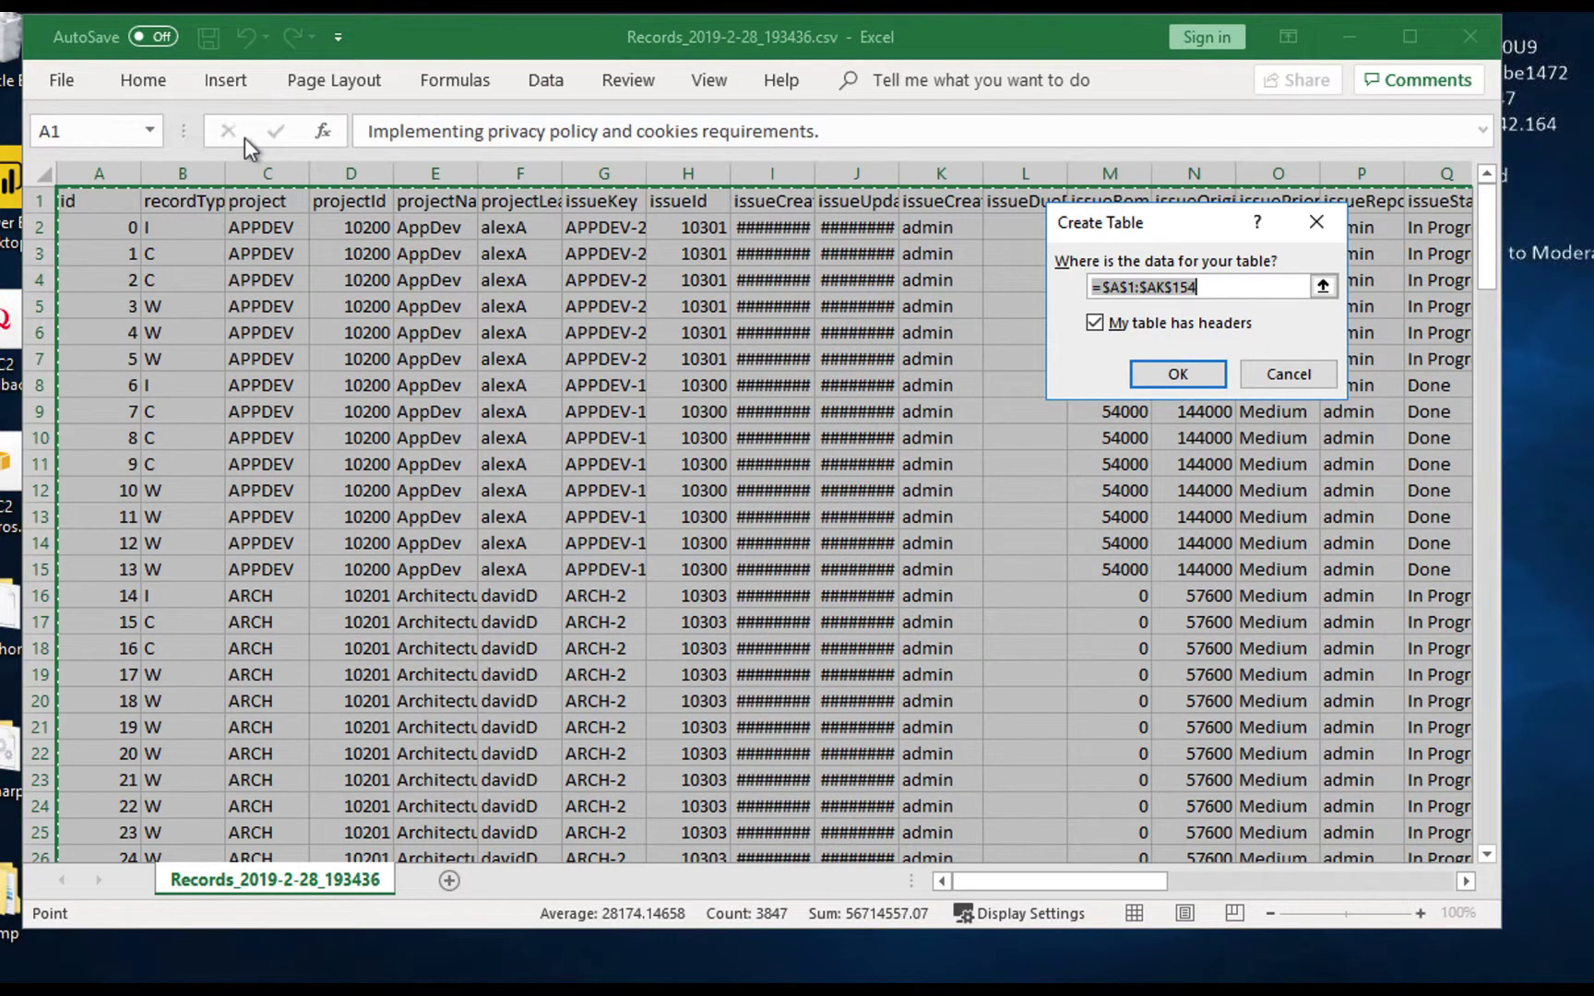
{"action": "left_click", "coordinate": [1176, 367]}
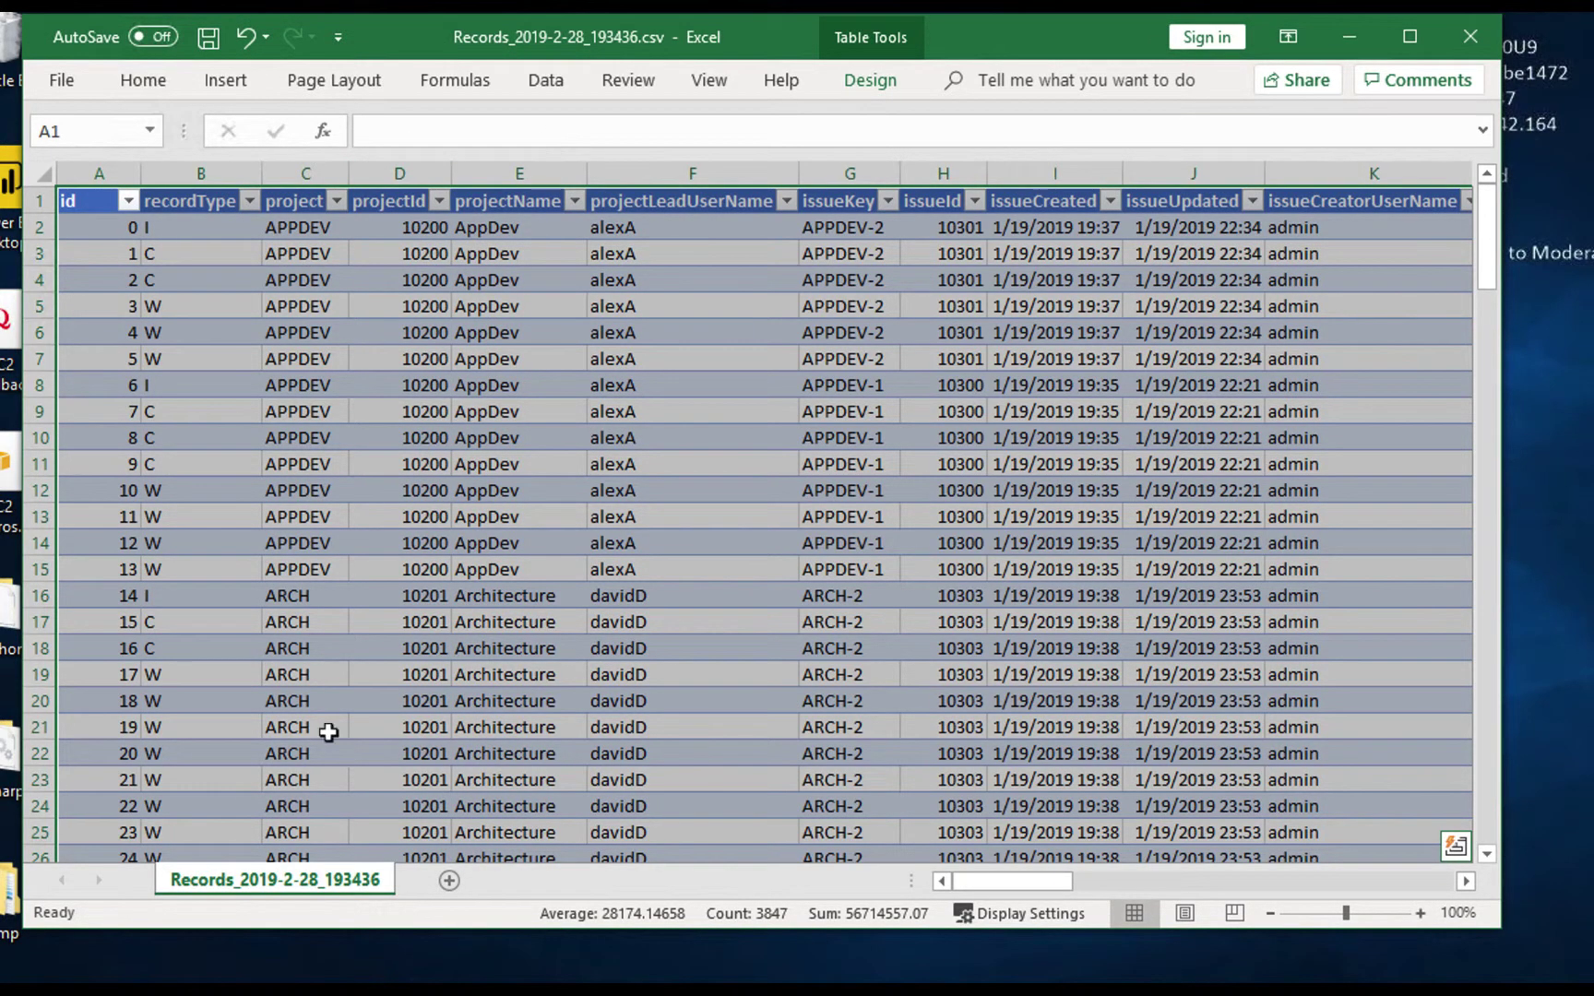
Name the table recordsTable in the table design settings.
{"action": "left_click", "coordinate": [870, 81]}
{"action": "mouse_move", "coordinate": [77, 150]}
{"action": "left_mouse_down"}
{"action": "mouse_move", "coordinate": [39, 148]}
{"action": "mouse_move", "coordinate": [85, 149]}
{"action": "left_mouse_up"}
{"action": "type", "text": "r"}
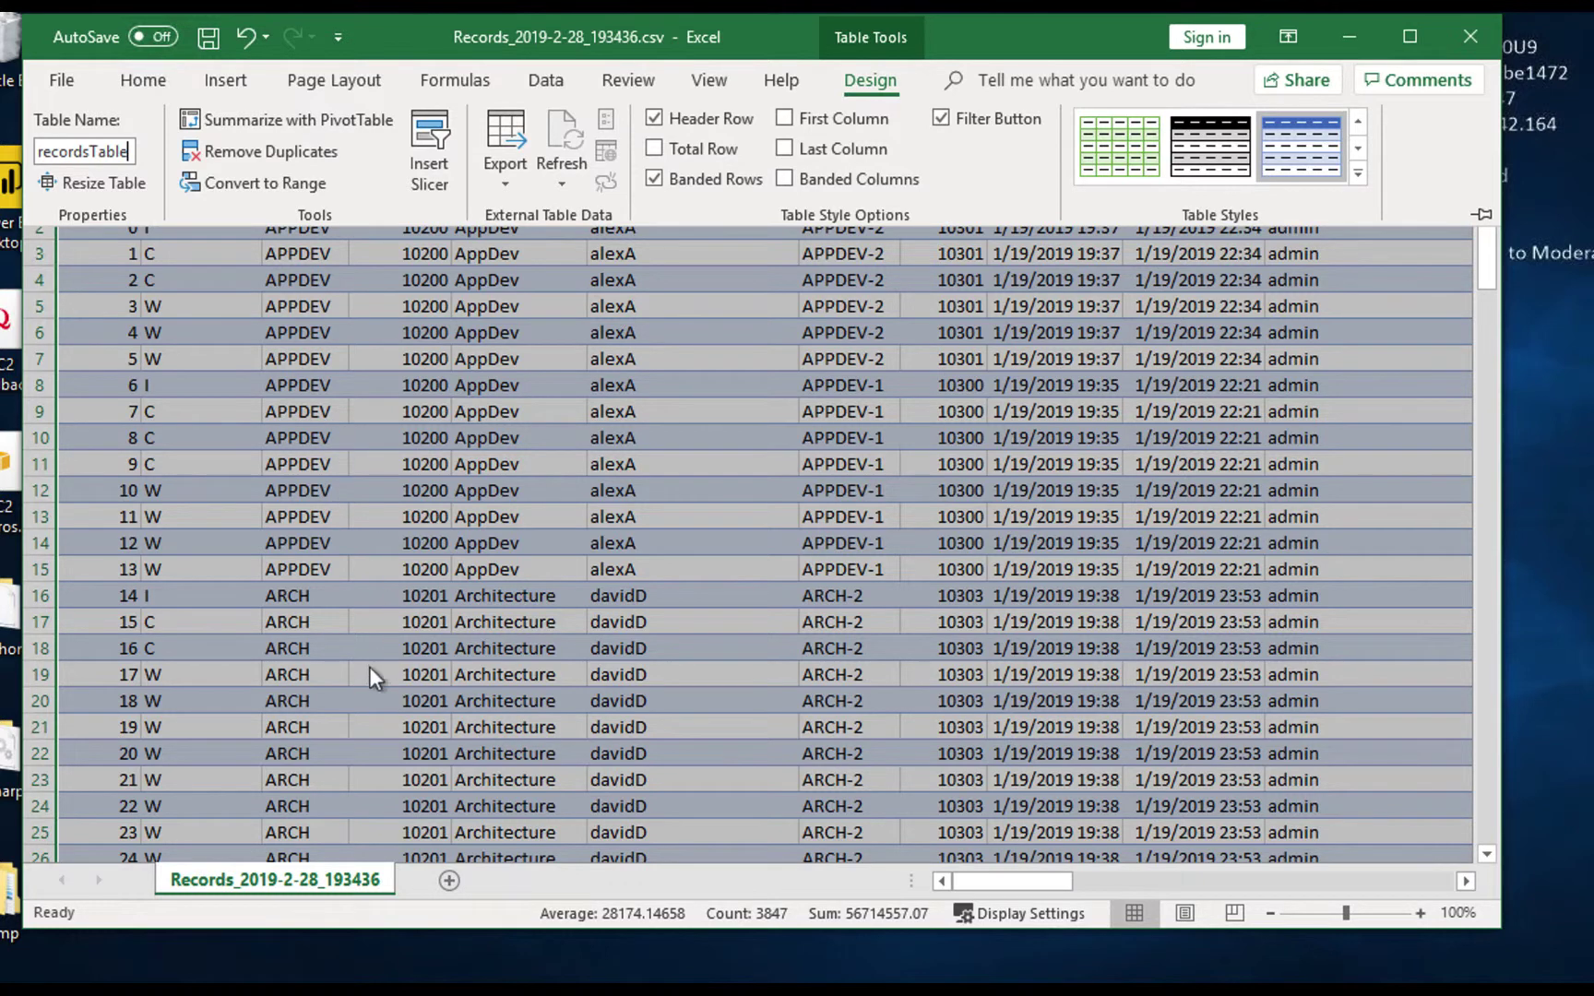
{"action": "type", "text": "ecordsTable"}
{"action": "left_click", "coordinate": [263, 882]}
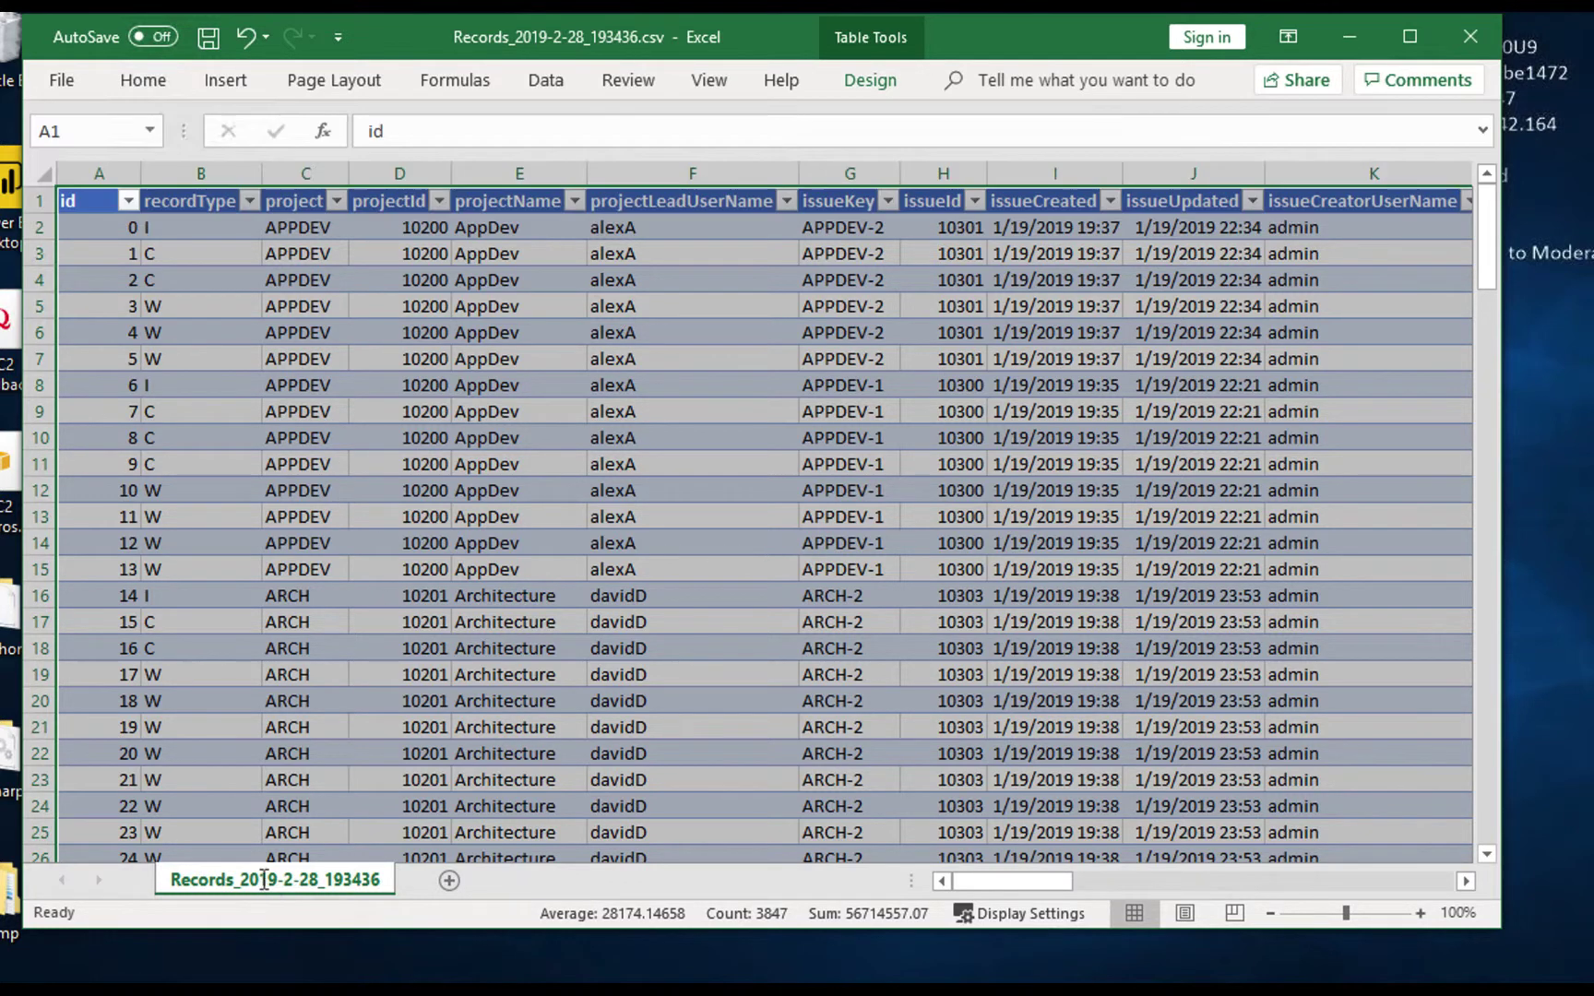
Rename the worksheet tab to records.
{"action": "double_click", "coordinate": [263, 880]}
{"action": "type", "text": "records"}
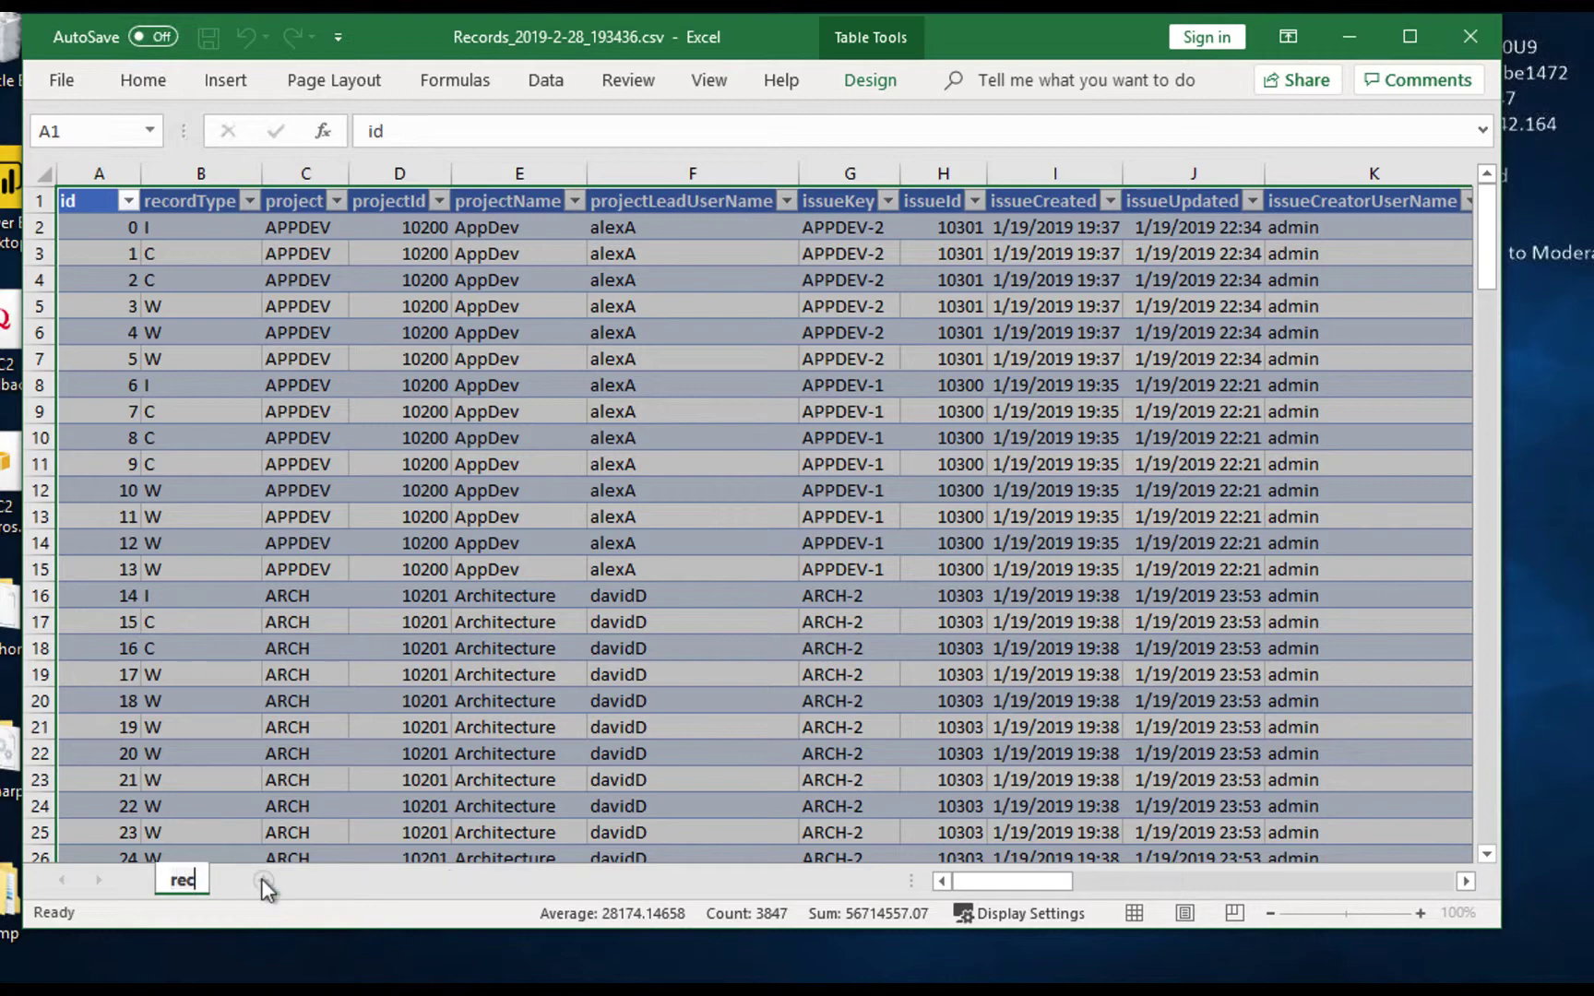
{"action": "left_click", "coordinate": [387, 676]}
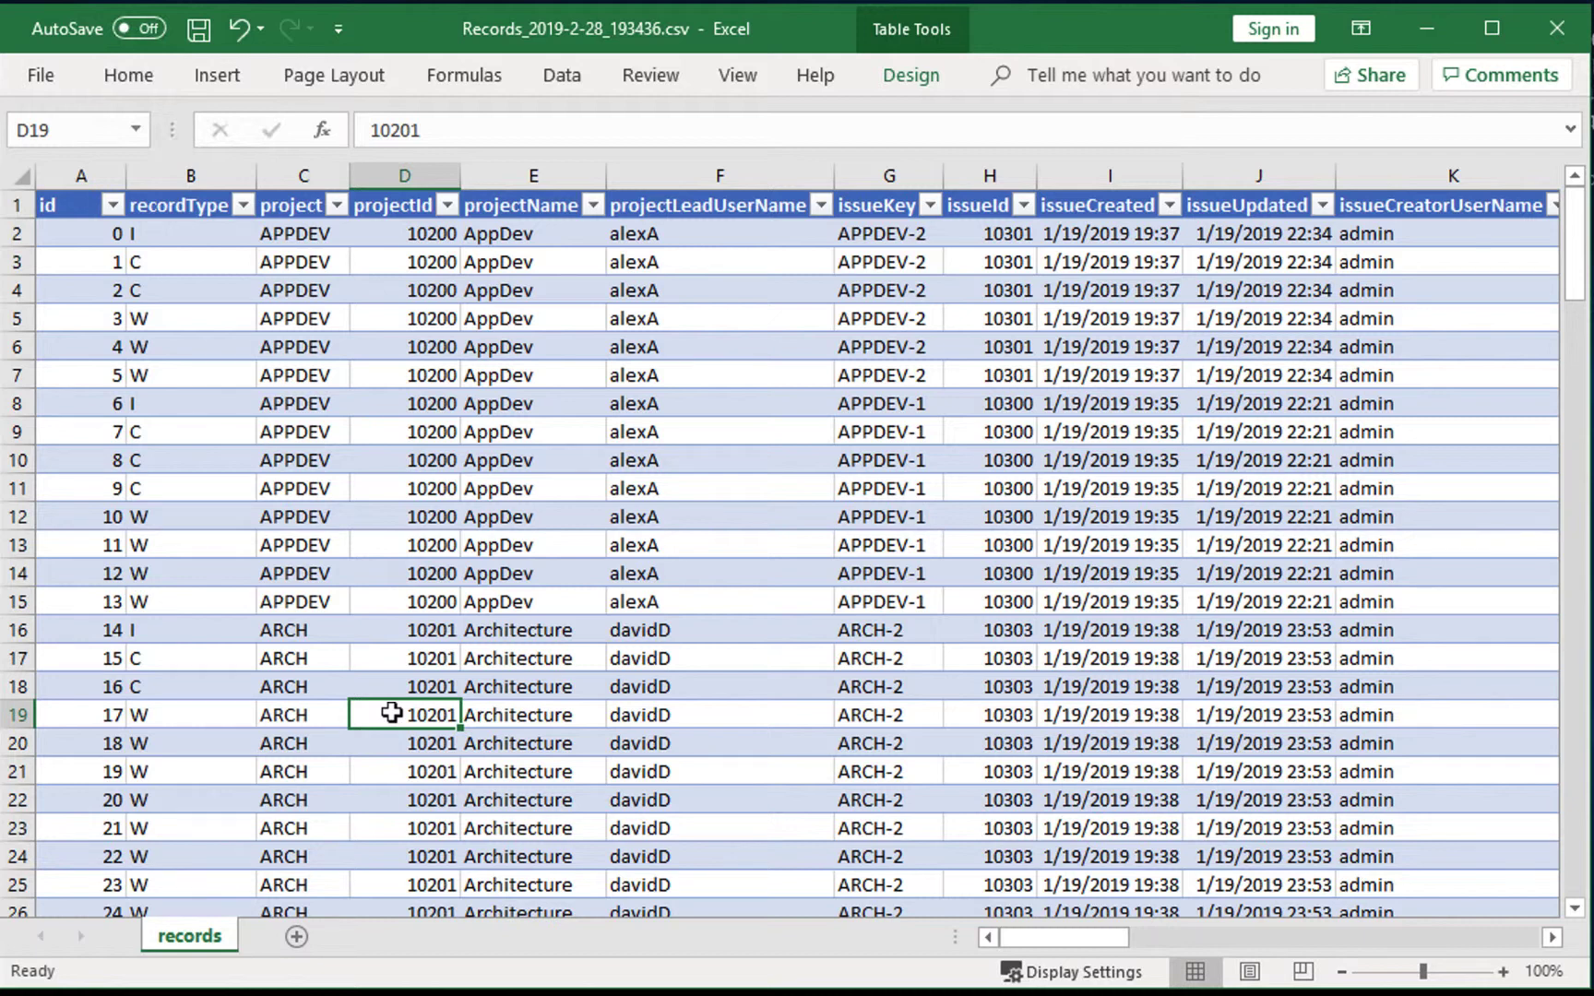
Add a new worksheet beside records and name it EmployeeWork.
{"action": "left_click", "coordinate": [296, 938]}
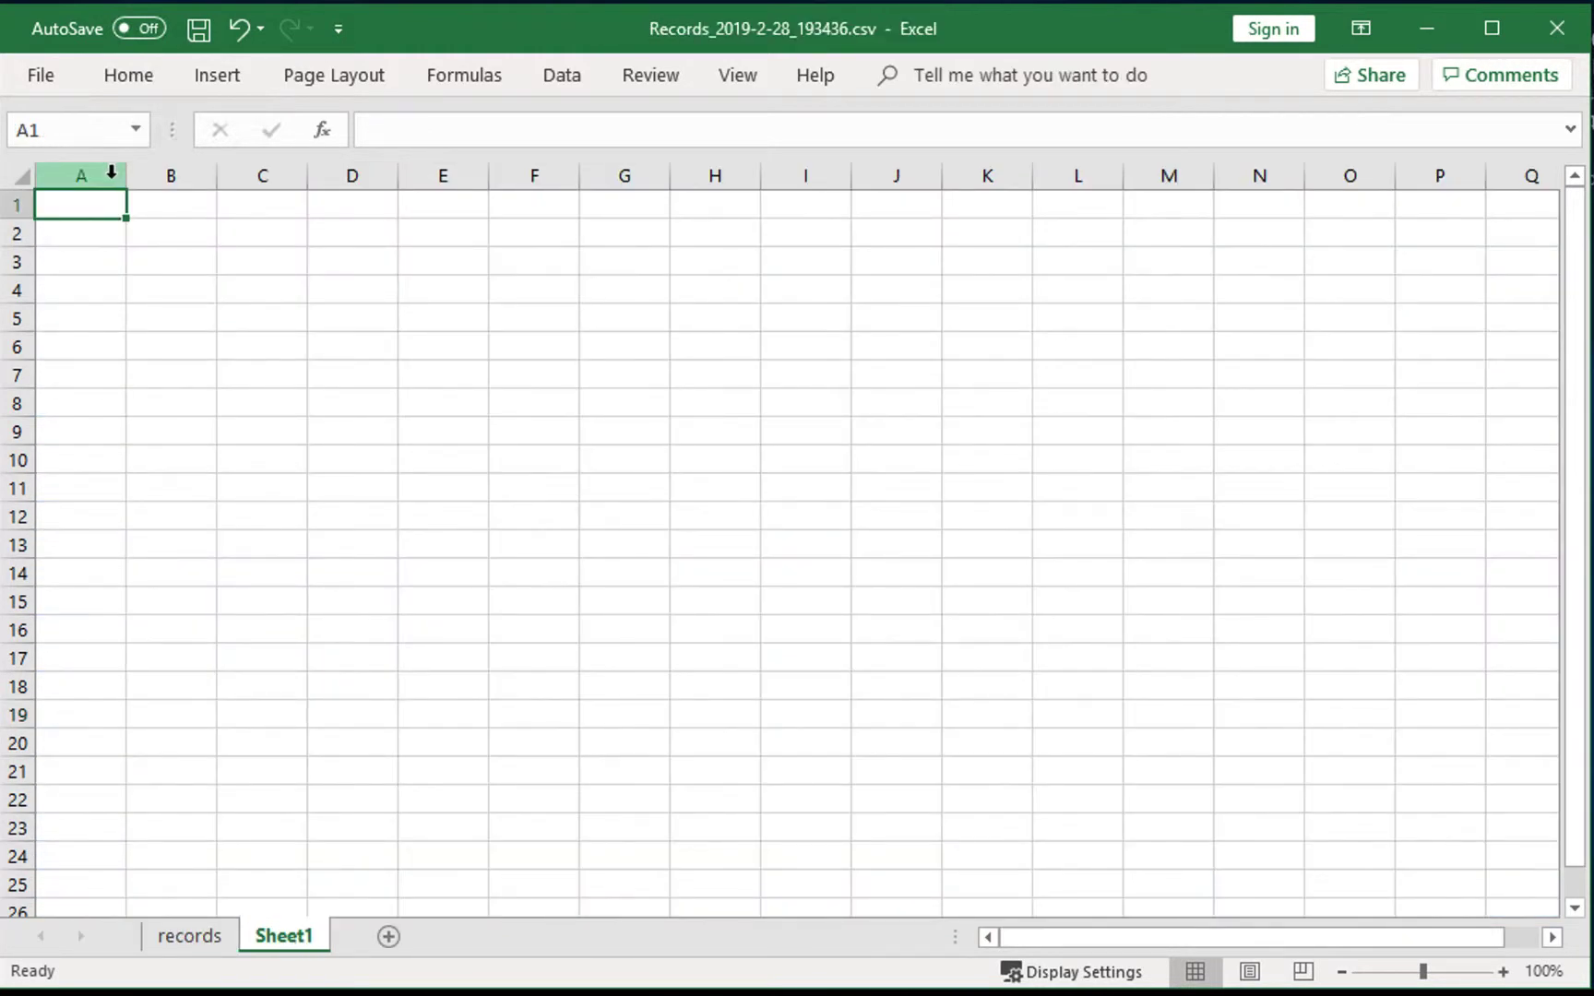
{"action": "double_click", "coordinate": [279, 938]}
{"action": "type", "text": "Employ"}
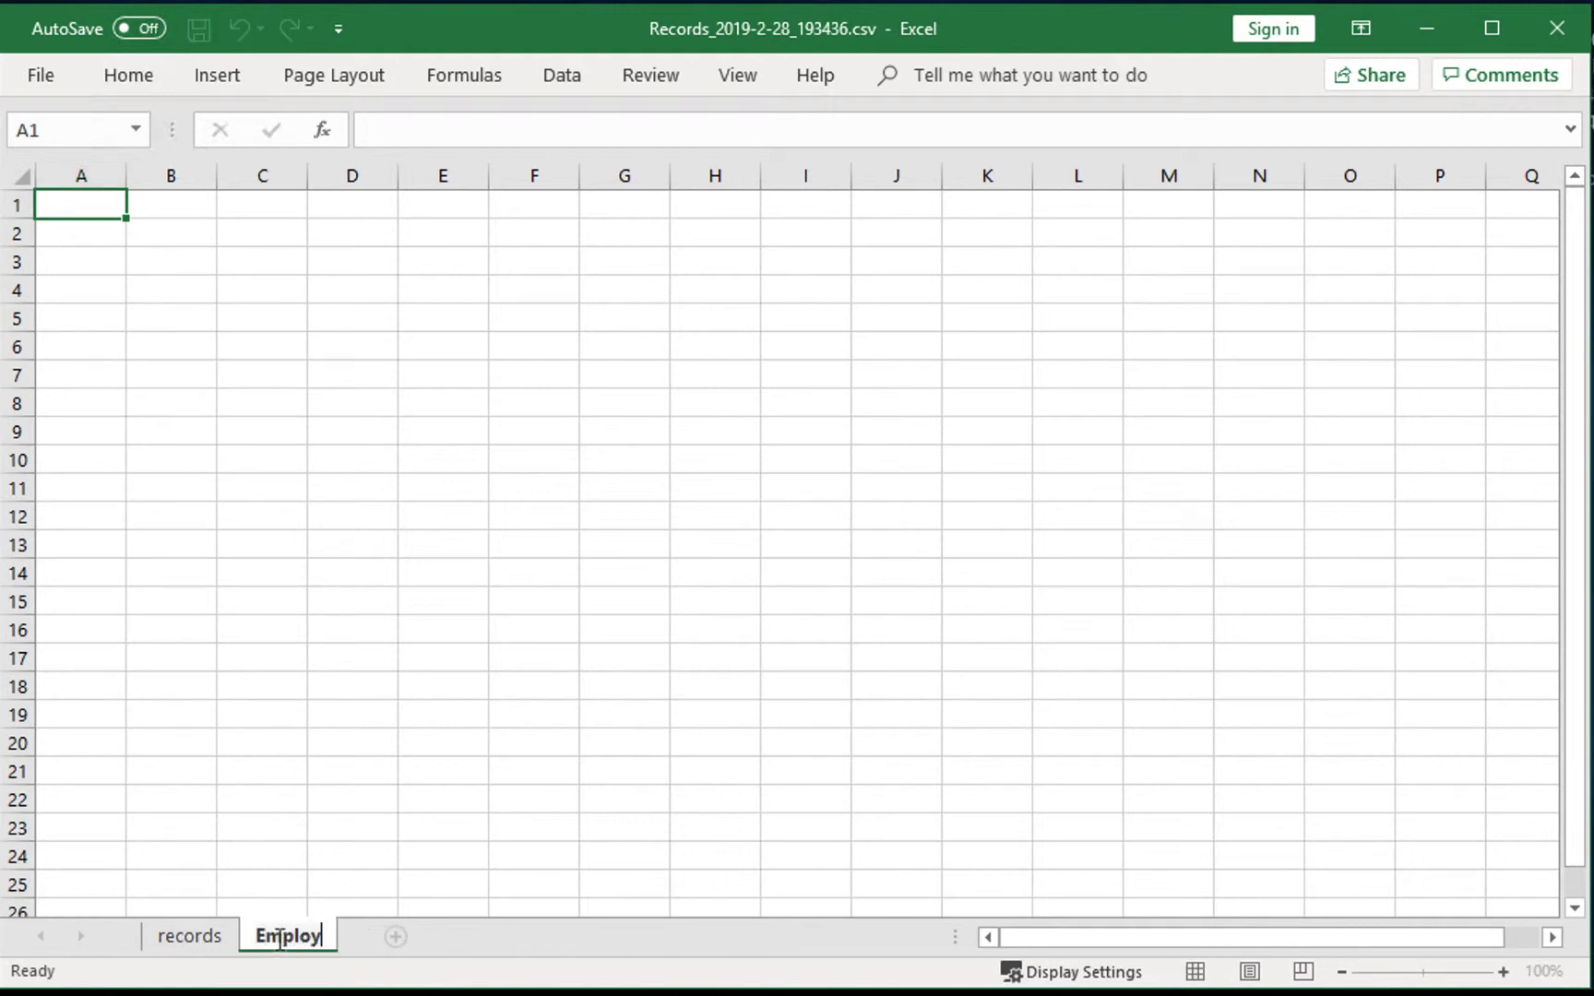
{"action": "type", "text": "eeWork"}
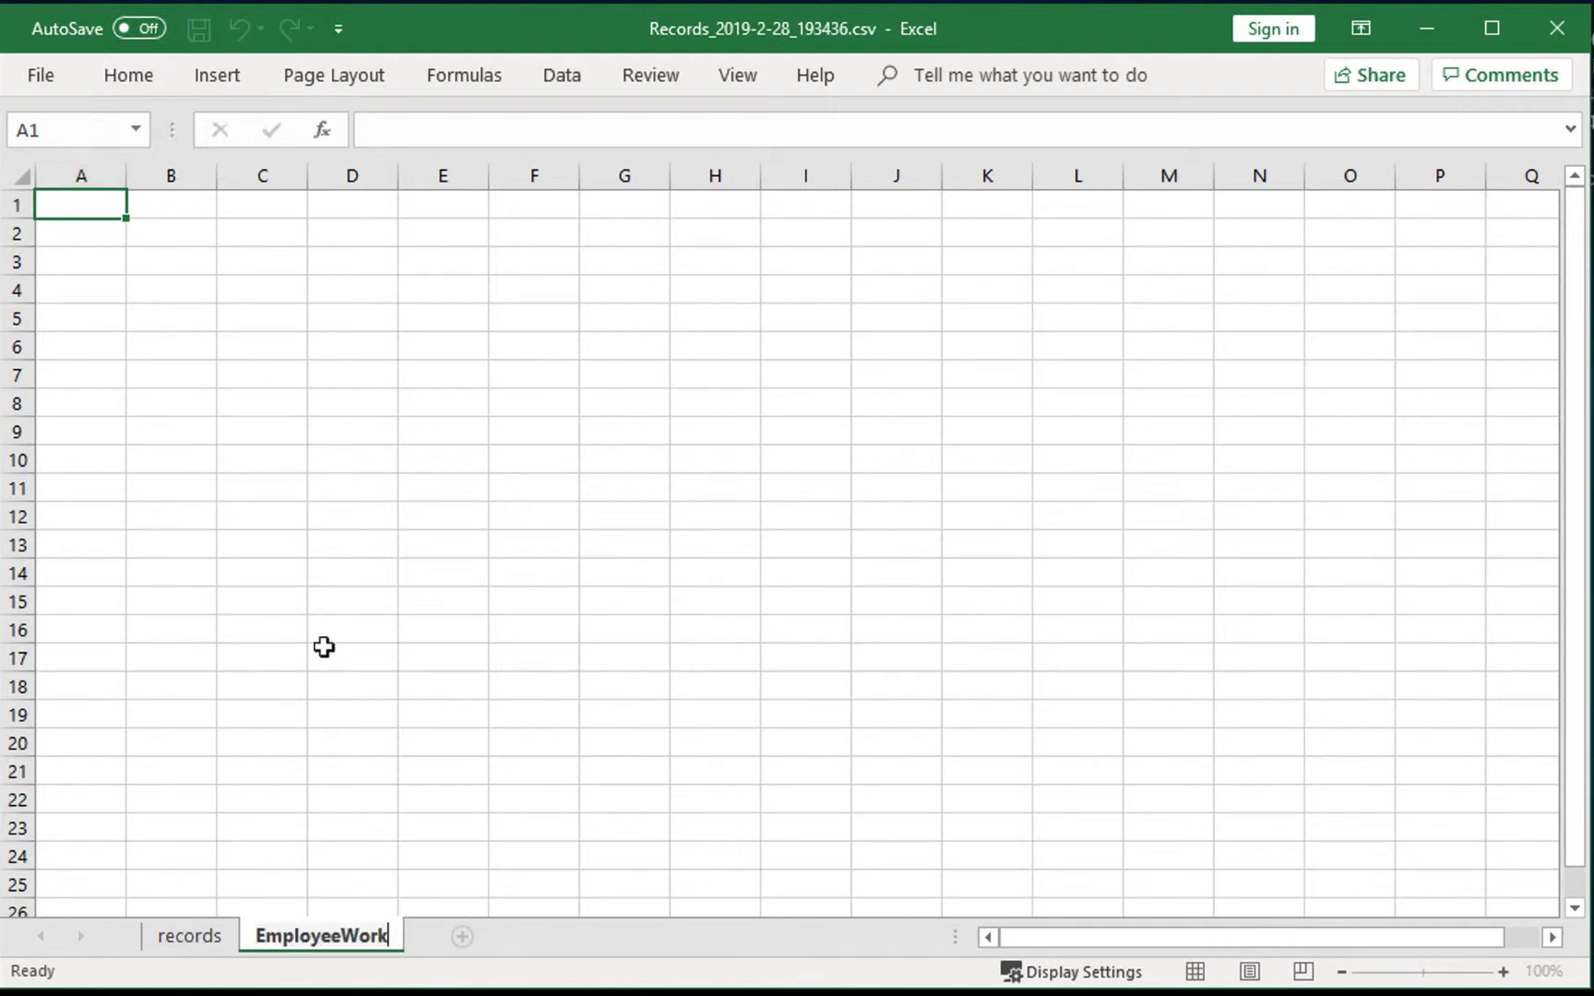
{"action": "left_click", "coordinate": [81, 208]}
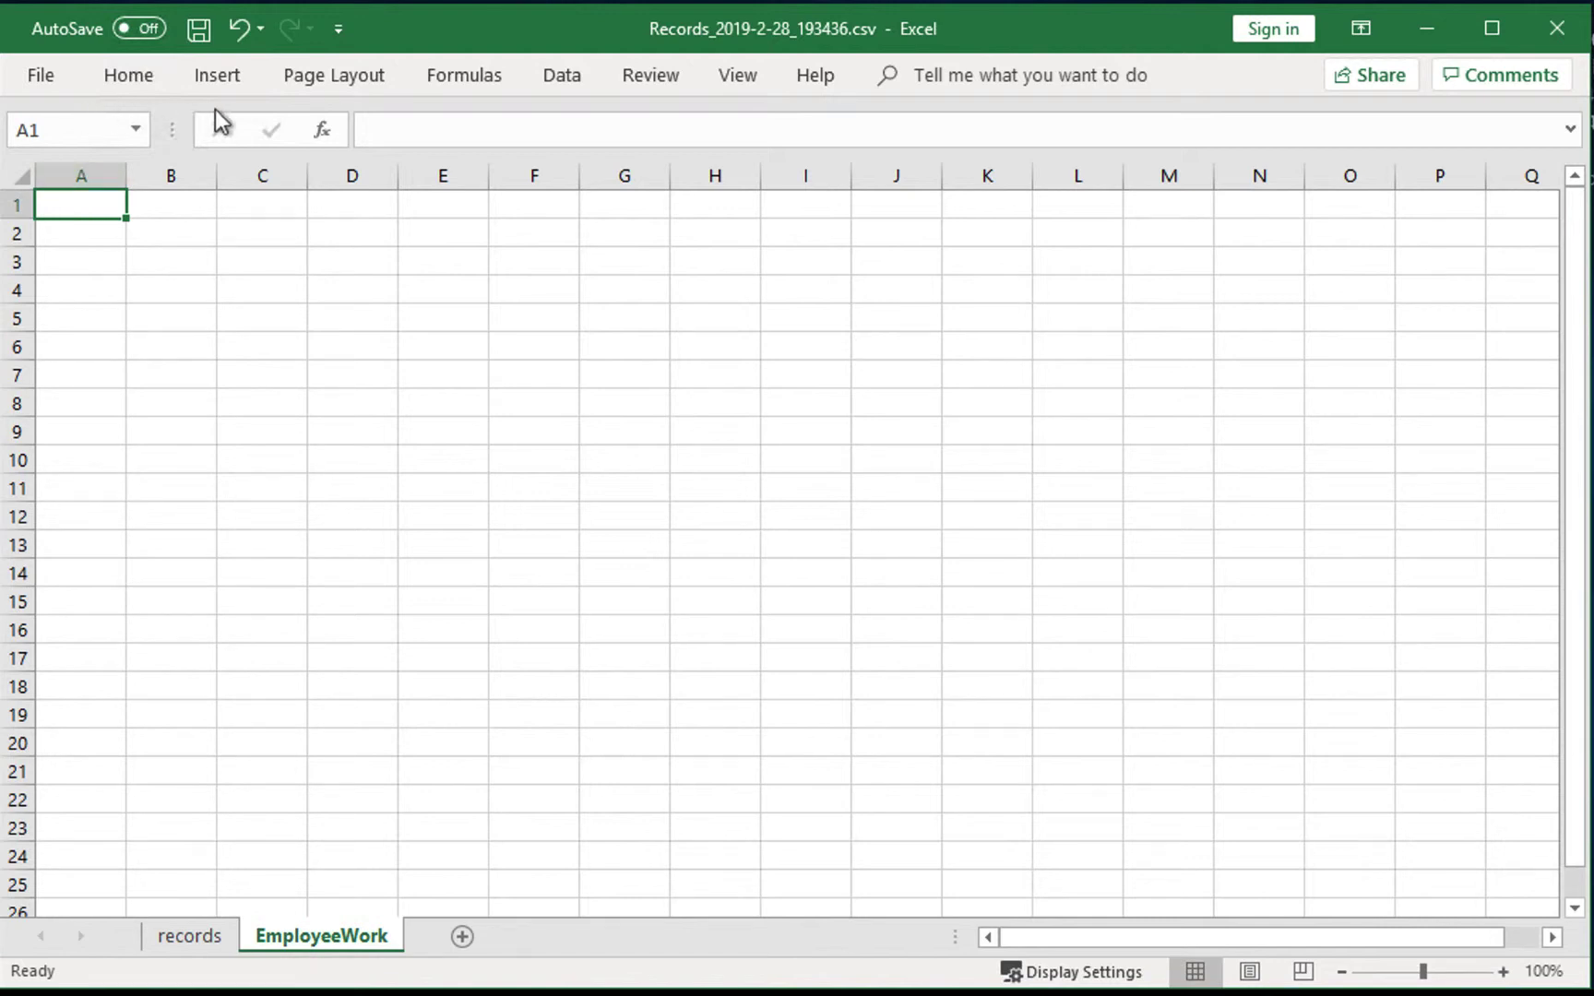
Insert a PivotTable sourced from recordsTable at EmployeeWork!$A$1.
{"action": "left_click", "coordinate": [229, 81]}
{"action": "left_click", "coordinate": [49, 150]}
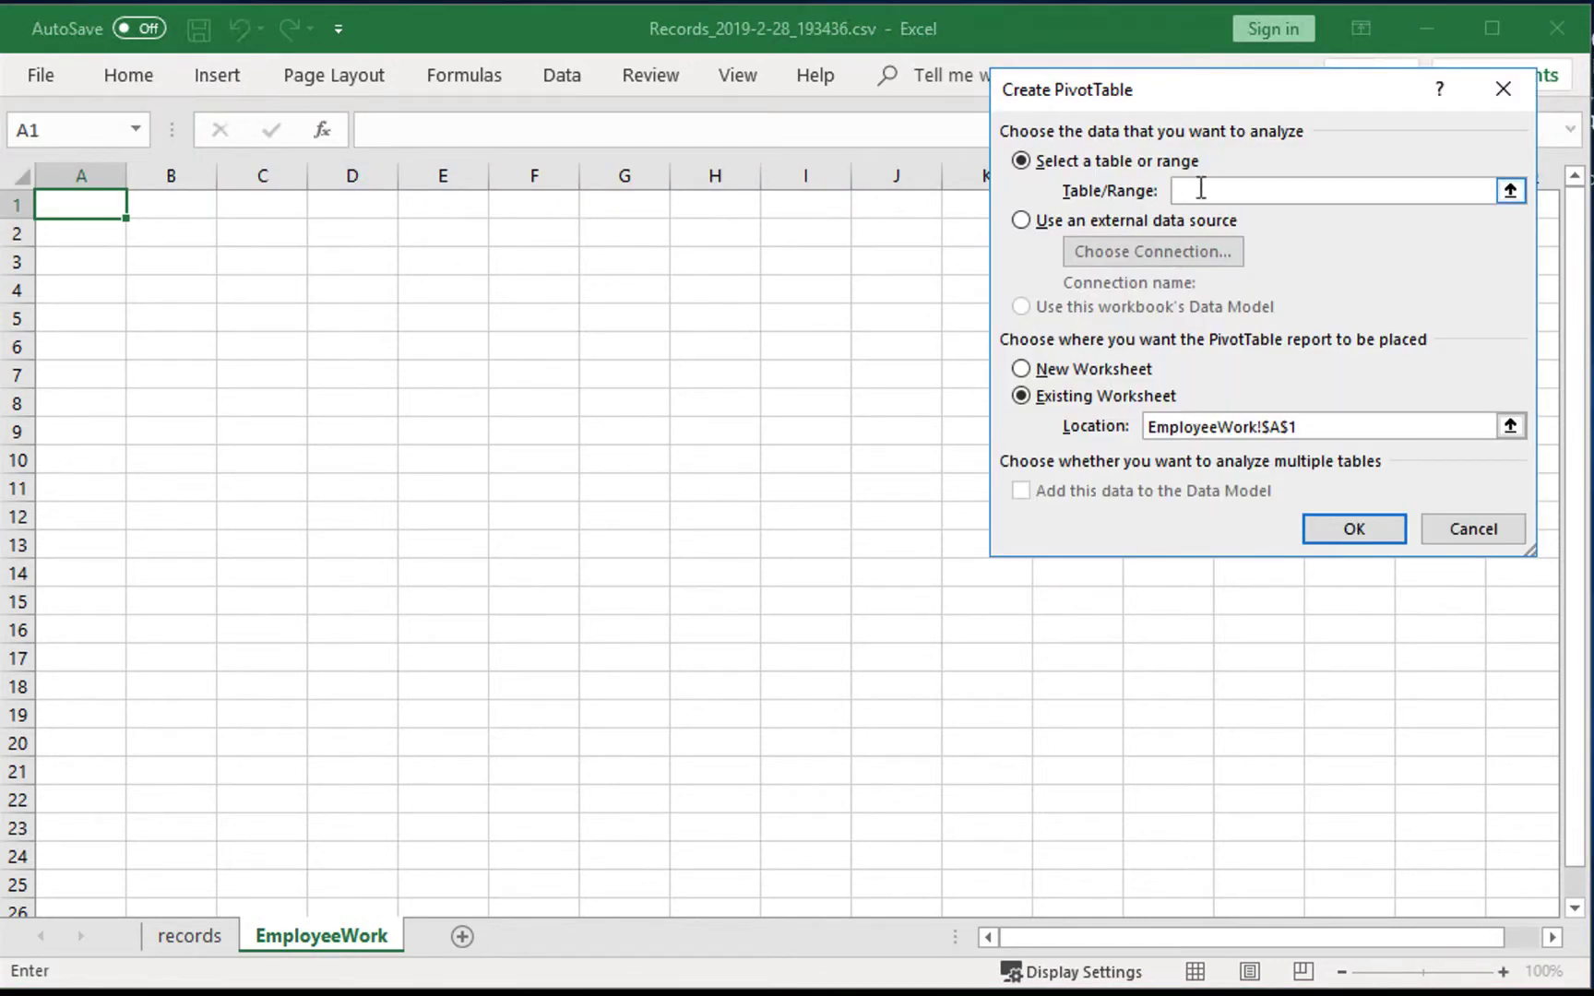
{"action": "type", "text": "recordsTable"}
{"action": "left_click", "coordinate": [1354, 529]}
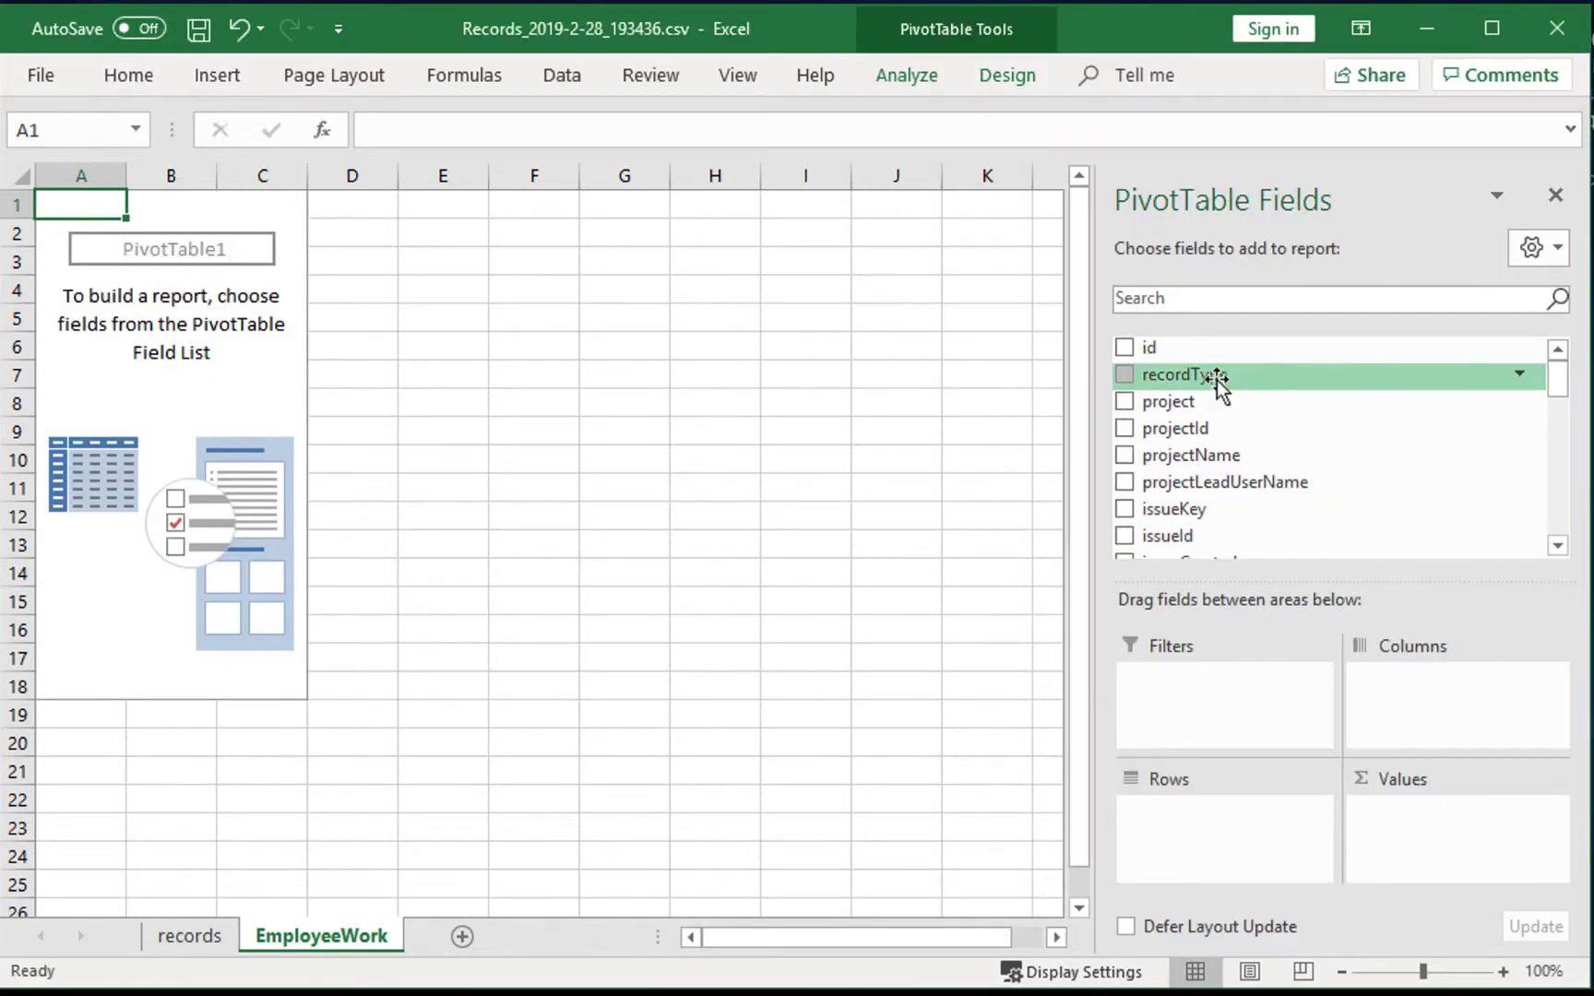
Add recordType and projectName as pivot filters, set to W and AppDev.
{"action": "left_click_drag", "start_coordinate": [1218, 374], "coordinate": [1188, 680]}
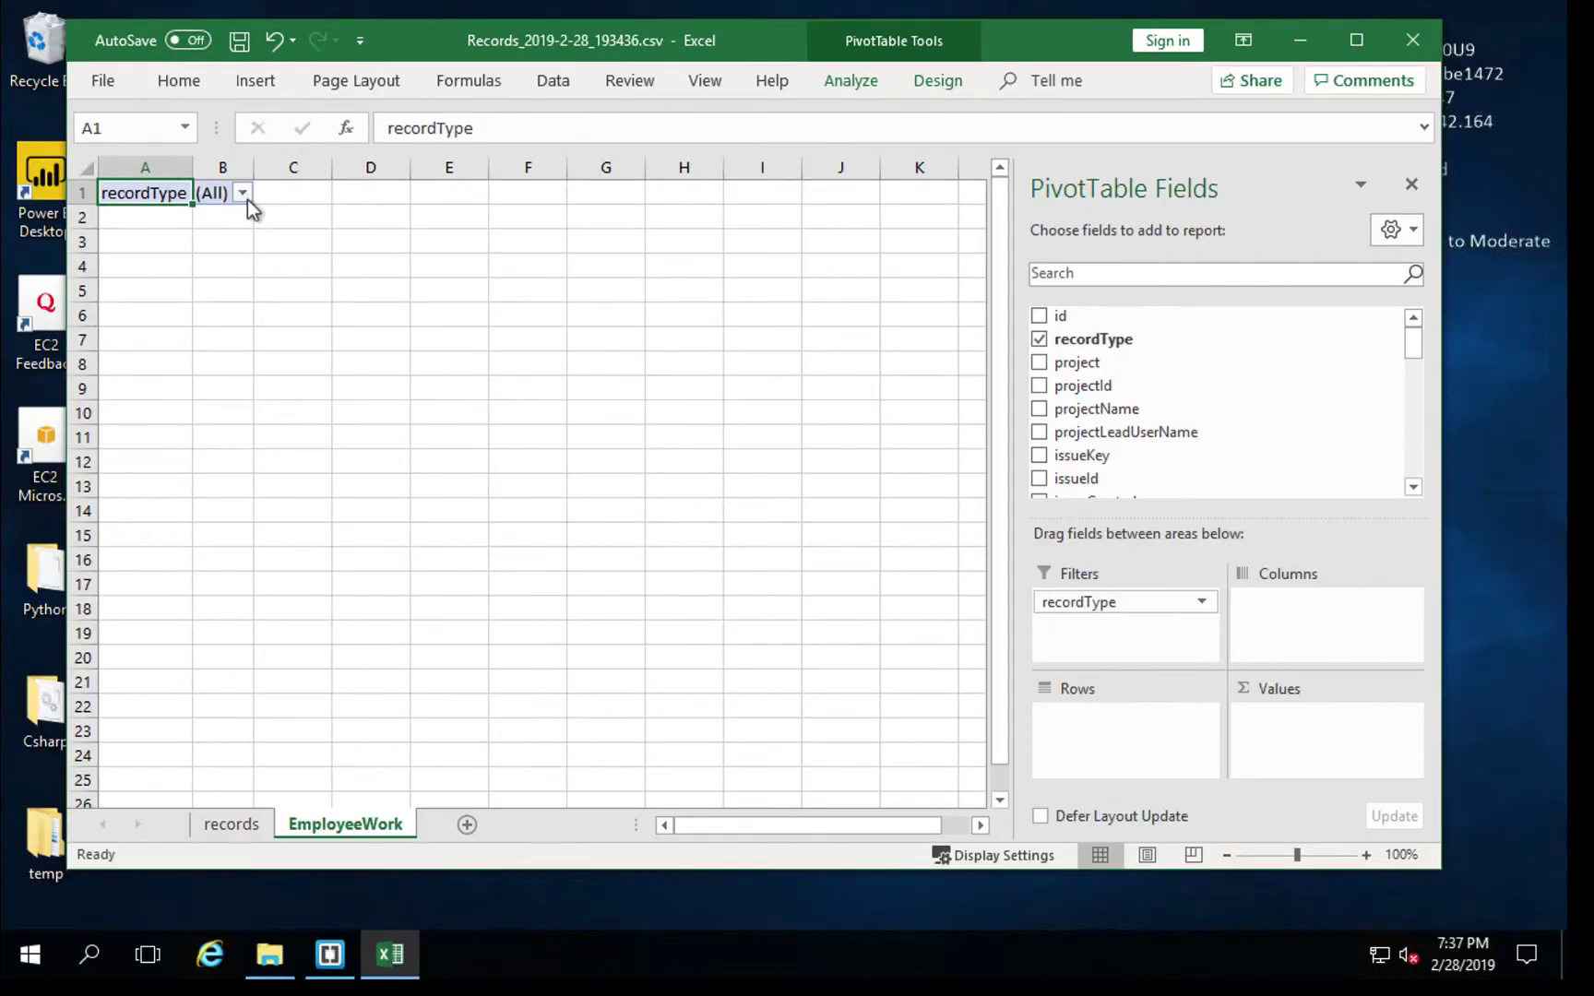
{"action": "left_click", "coordinate": [242, 193]}
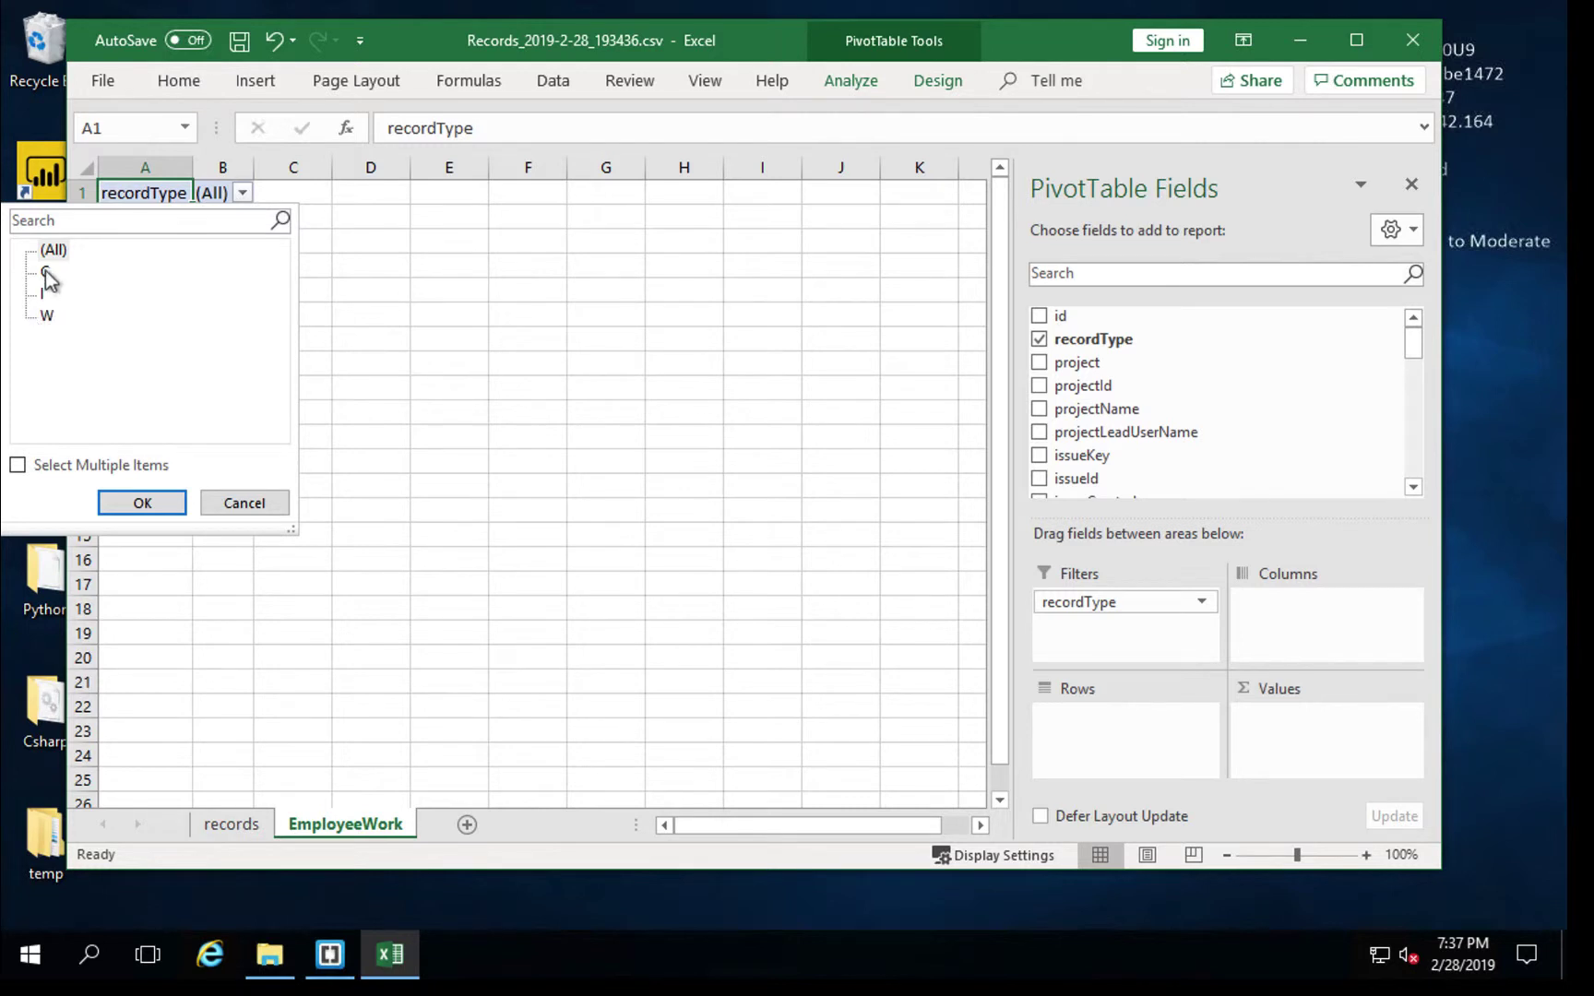
{"action": "left_click", "coordinate": [46, 317]}
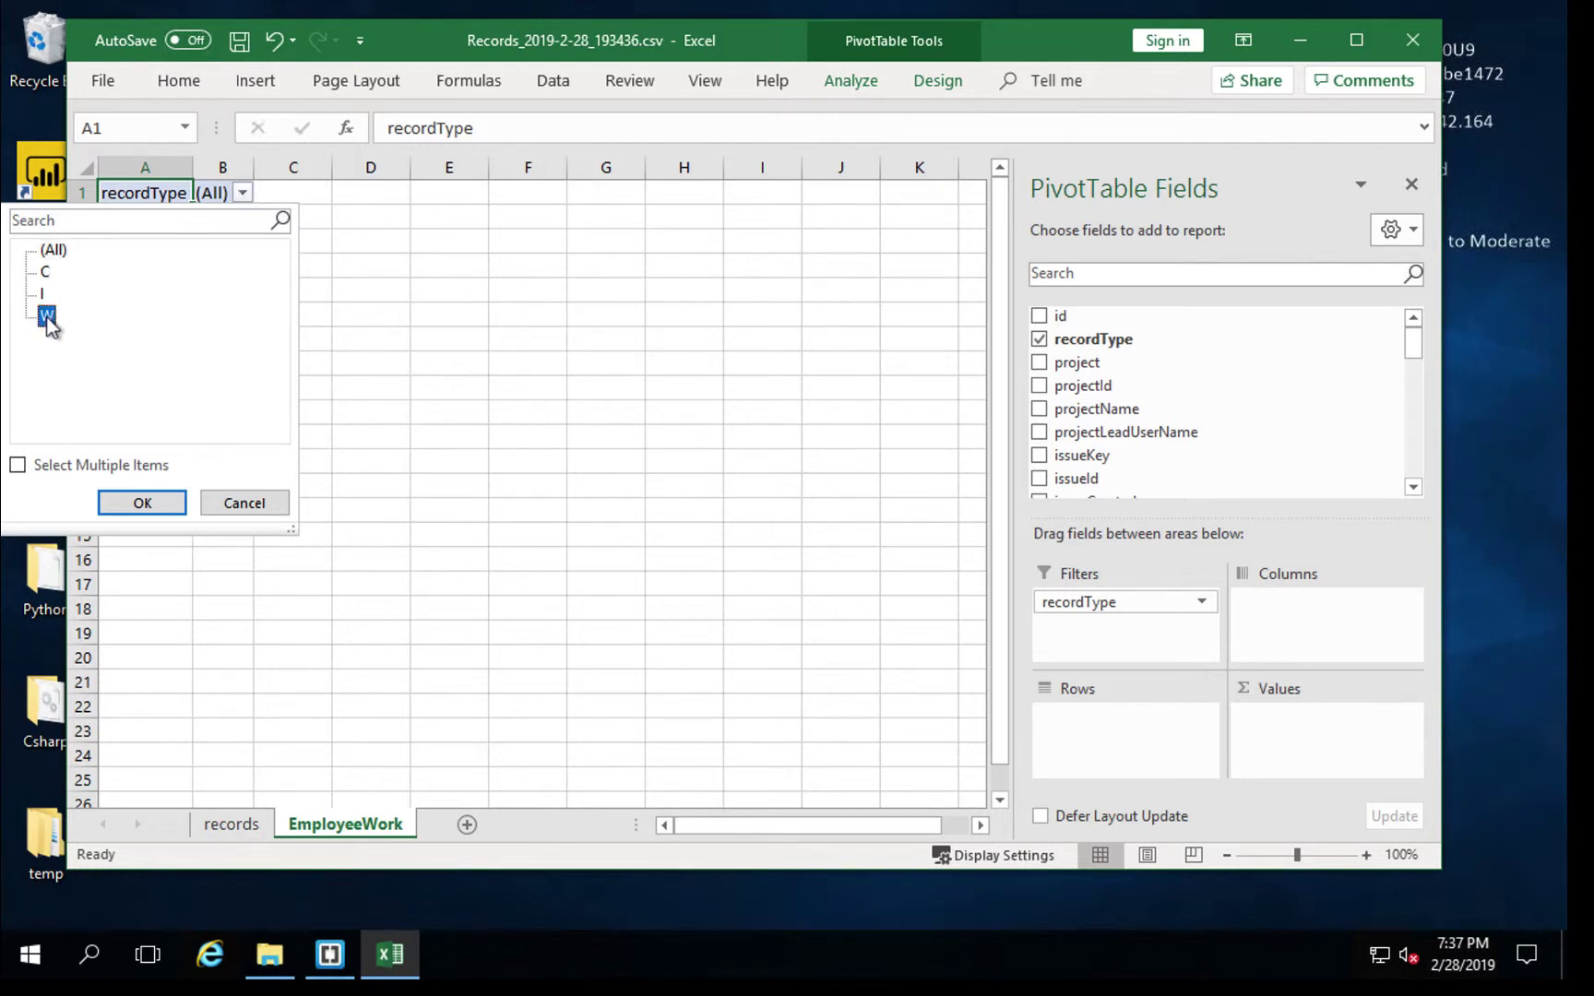
{"action": "left_click", "coordinate": [142, 503]}
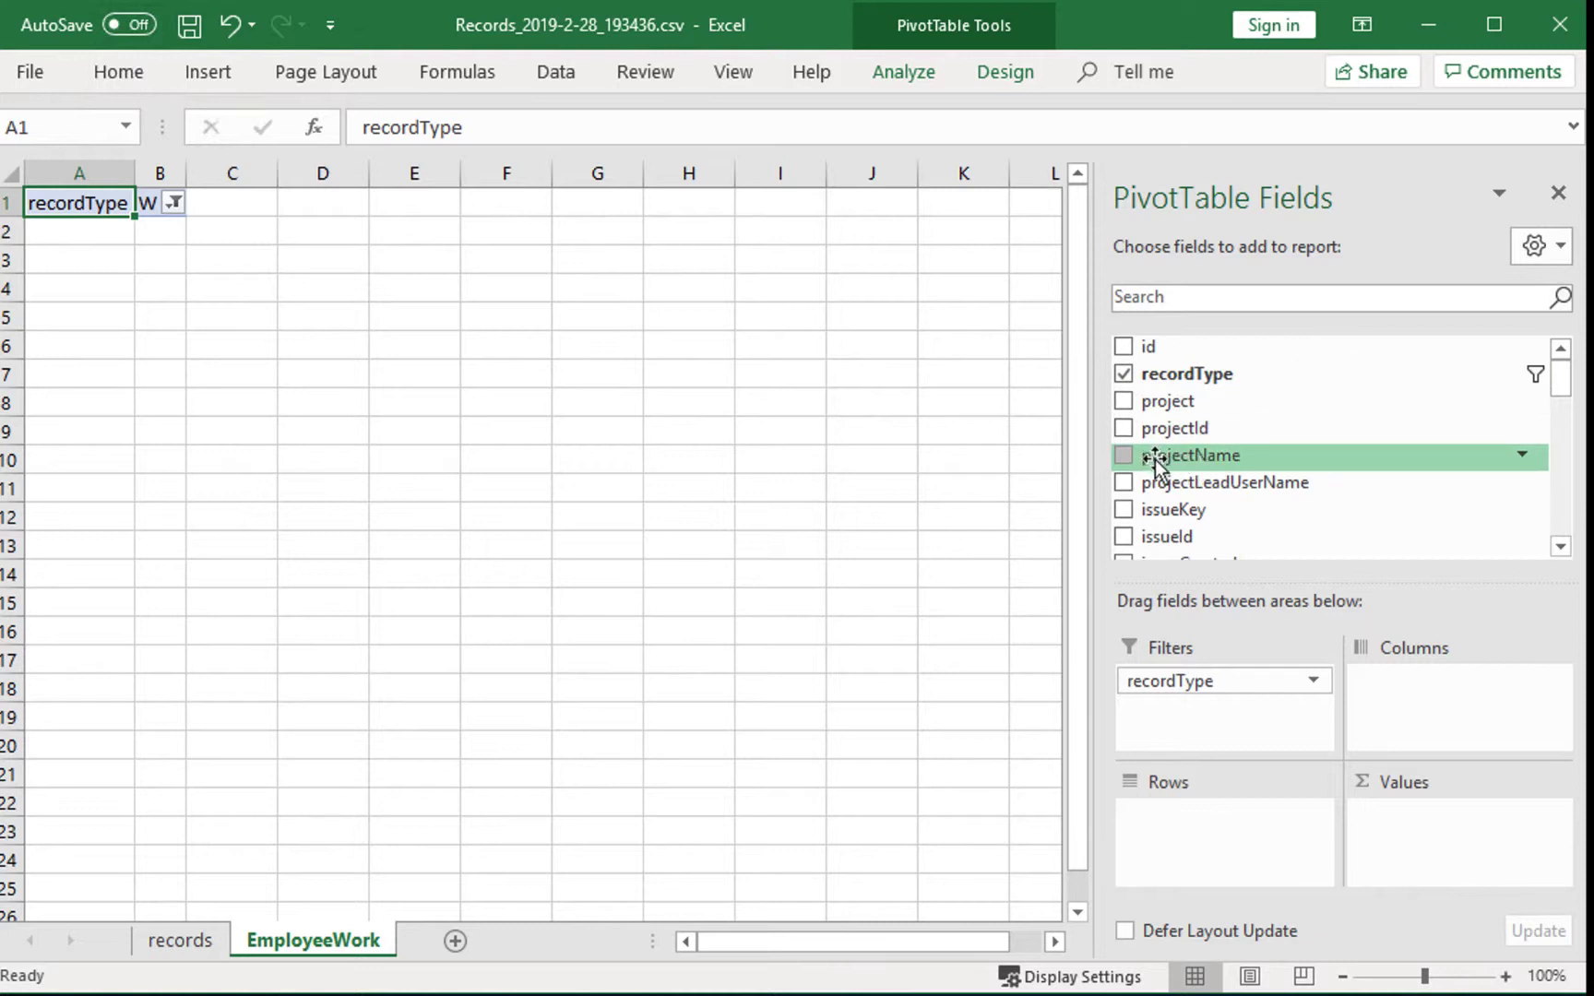
{"action": "left_click_drag", "start_coordinate": [1157, 462], "coordinate": [1184, 726]}
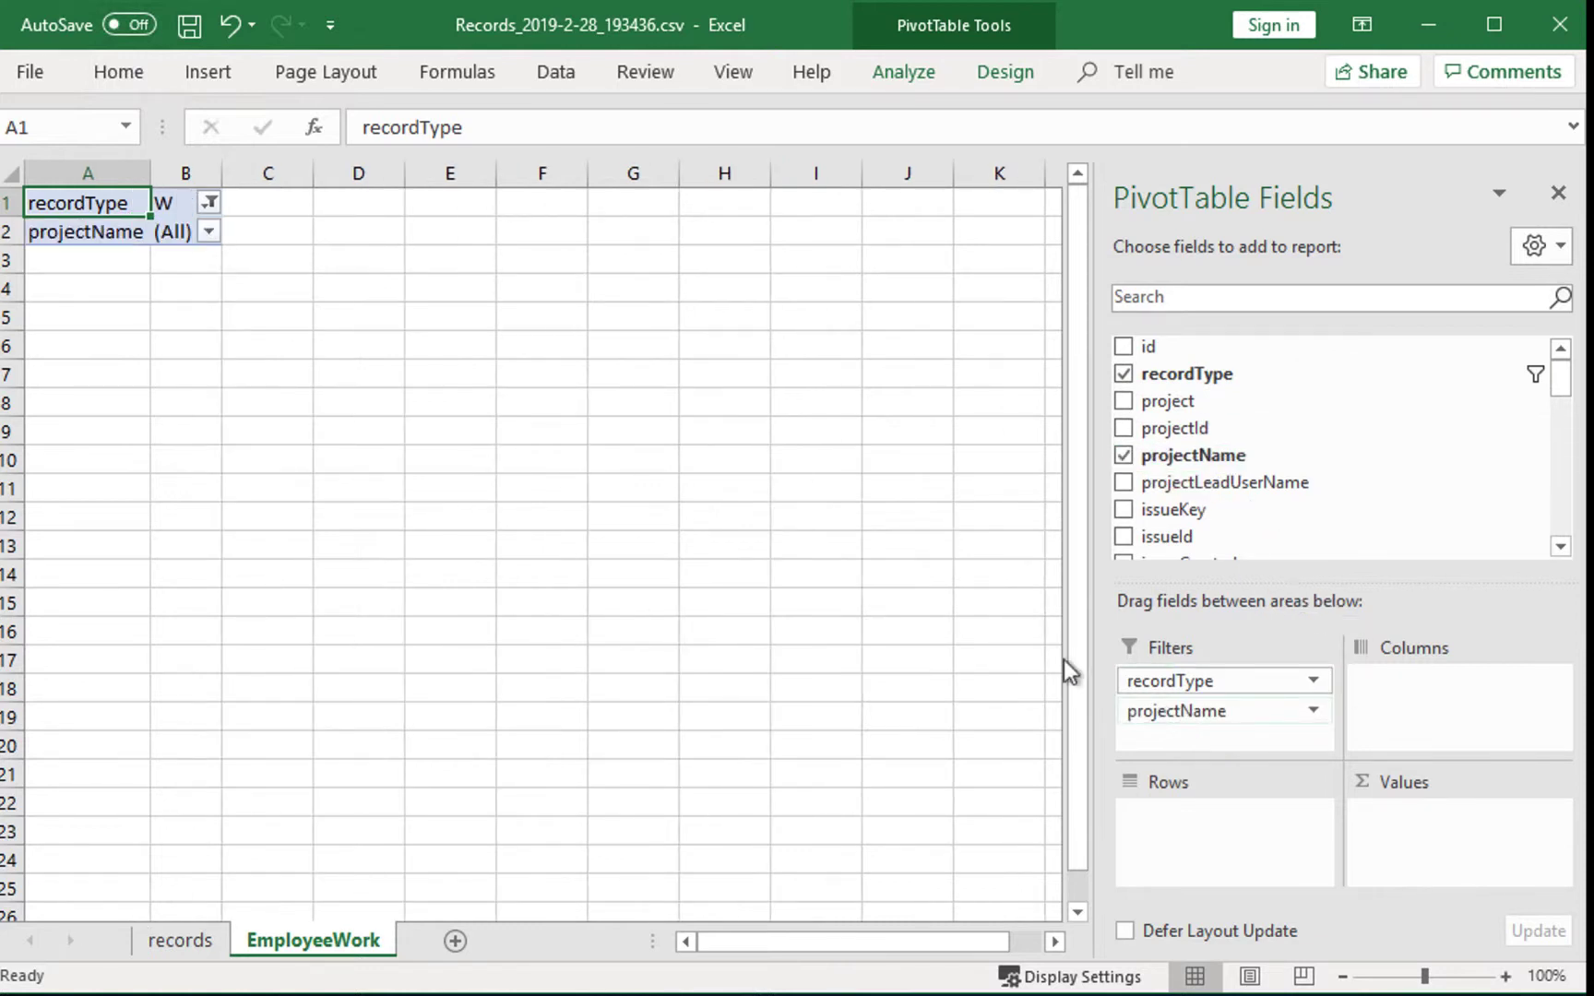
{"action": "left_click", "coordinate": [210, 231]}
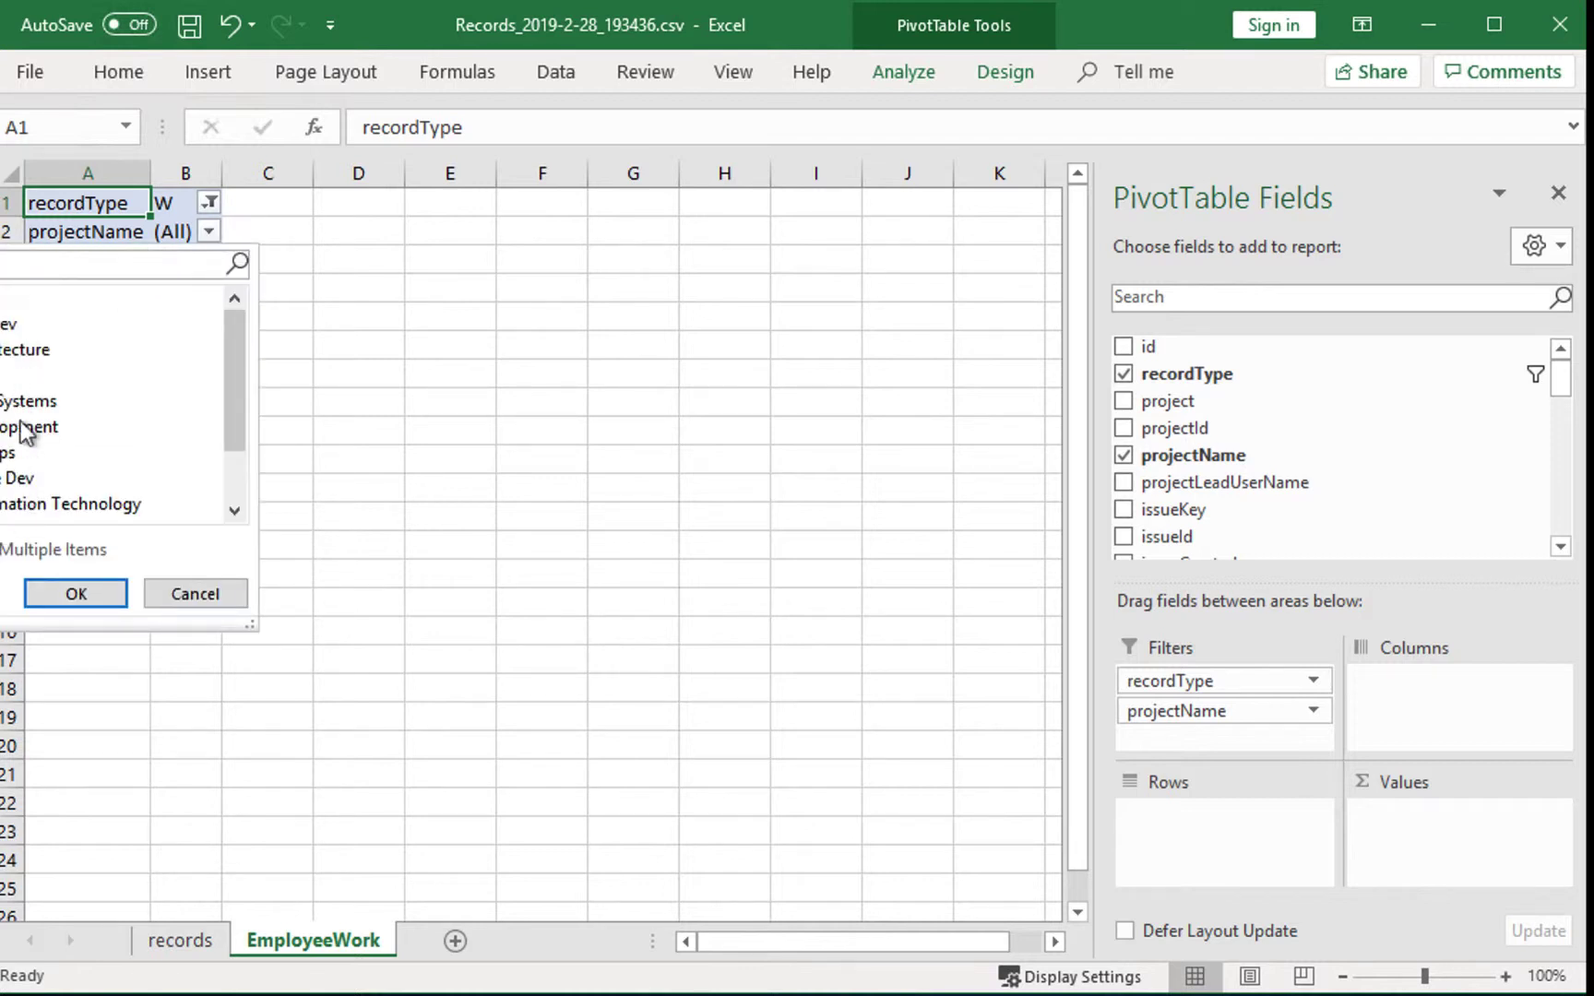
{"action": "left_click", "coordinate": [4, 327]}
{"action": "left_click", "coordinate": [88, 598]}
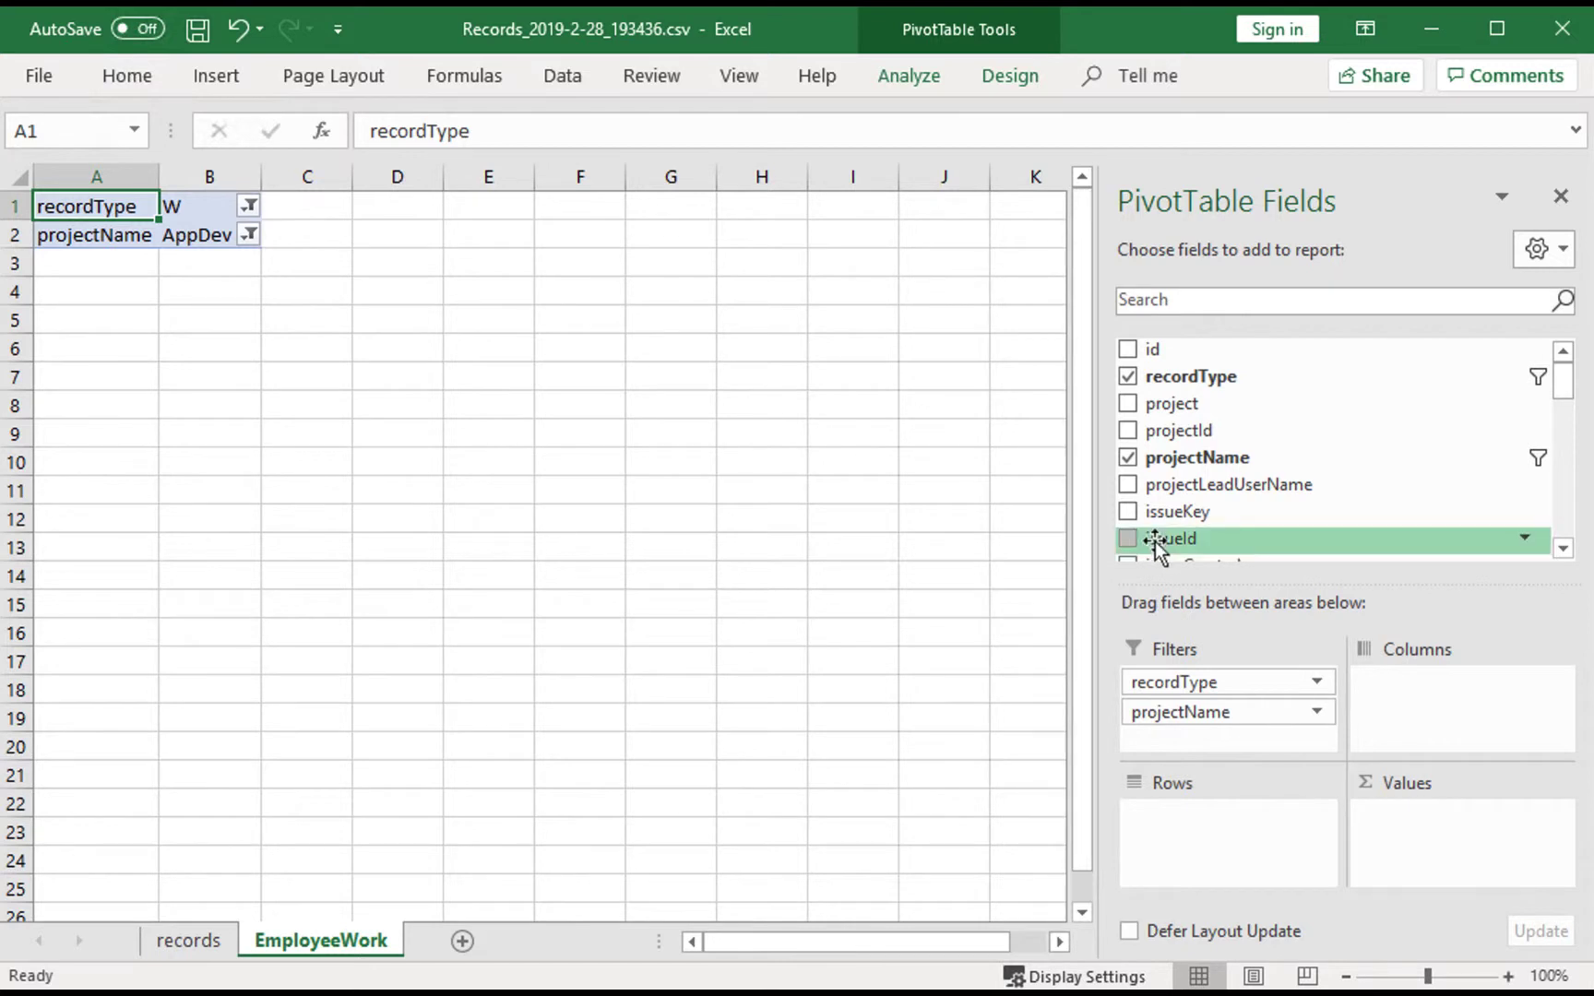
Sum worklogTimeSpent in Values, broken down by worklogAuthor in Rows.
{"action": "left_click_drag", "start_coordinate": [1564, 373], "coordinate": [1563, 518]}
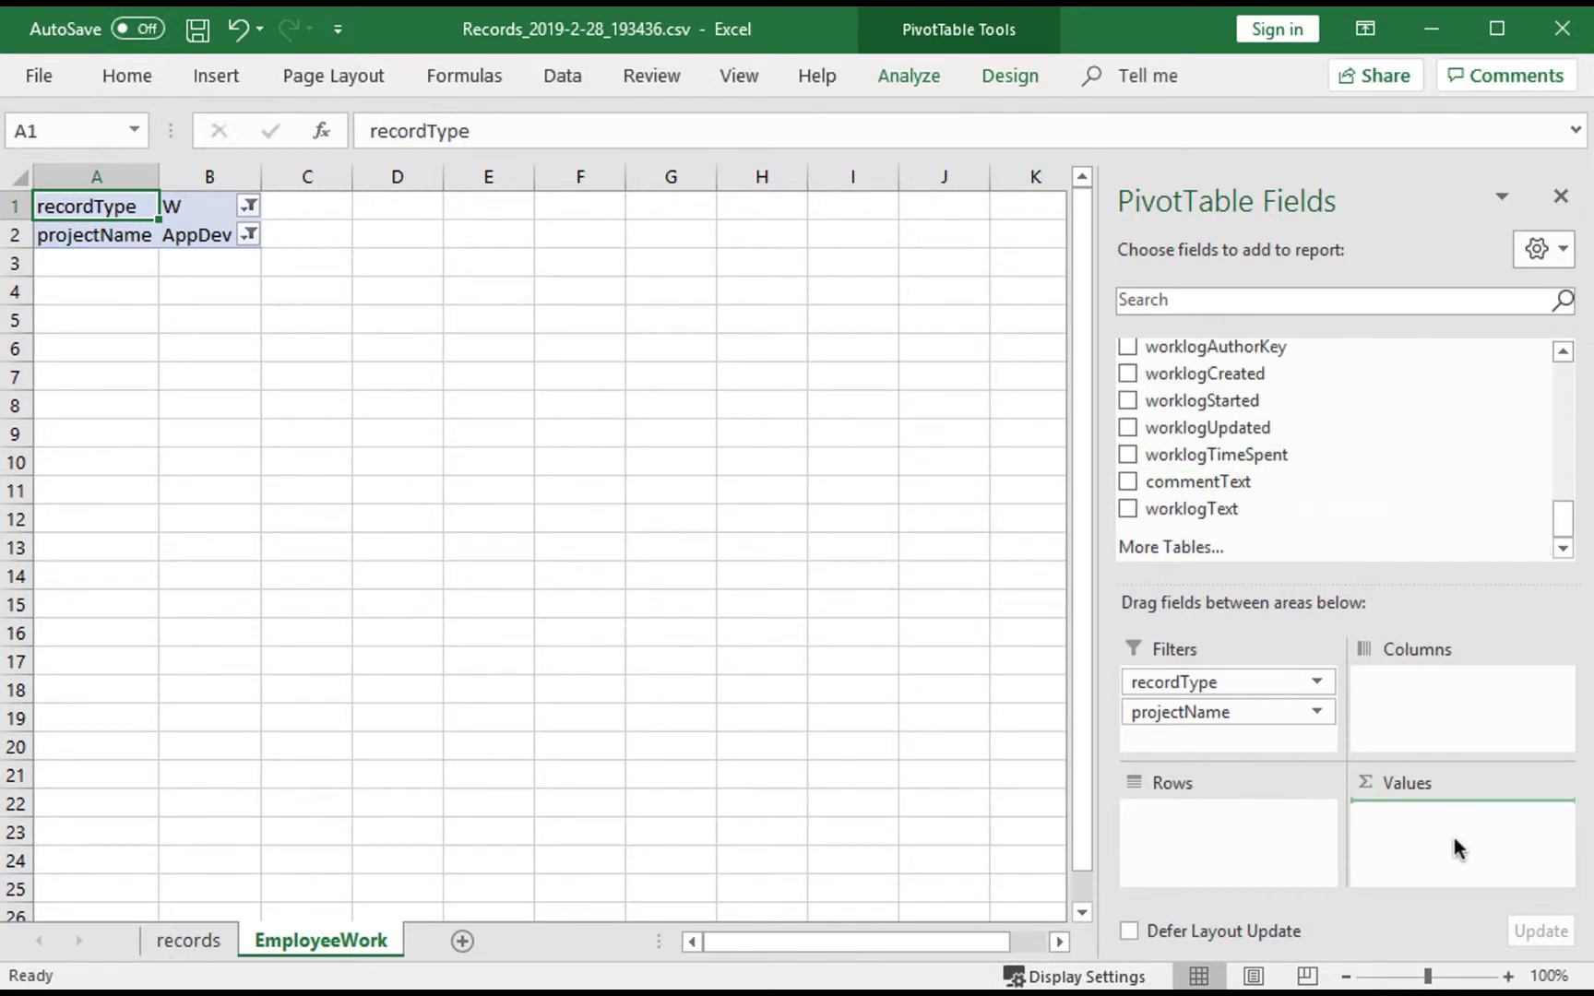
{"action": "left_click_drag", "start_coordinate": [1452, 833], "coordinate": [1455, 838]}
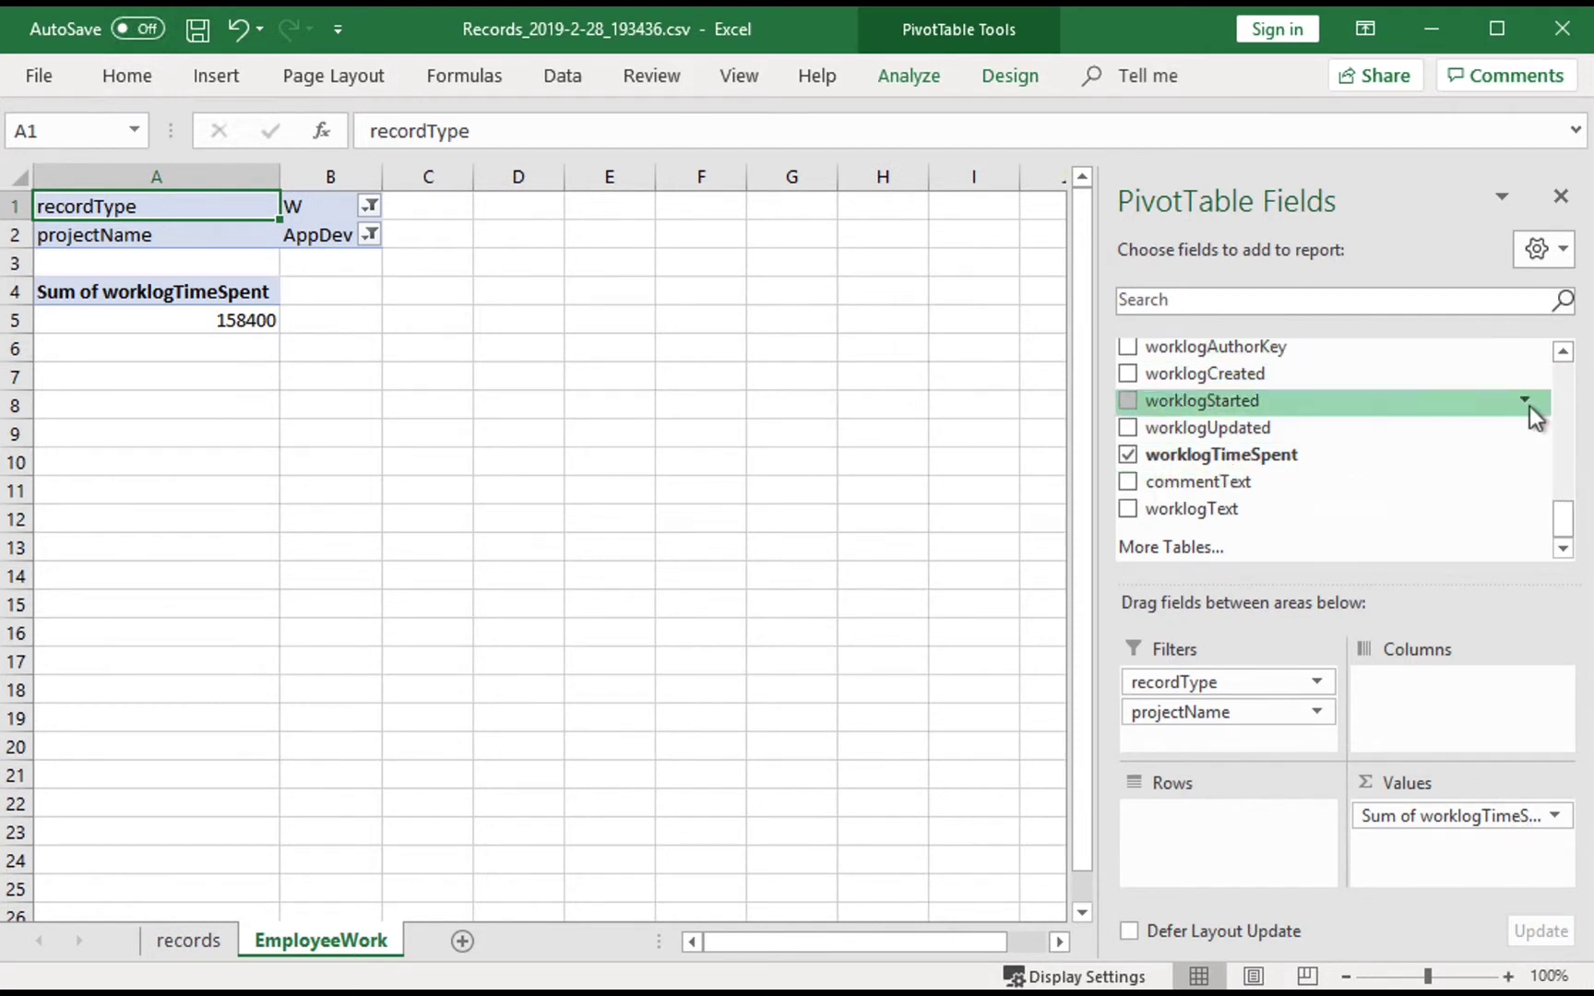
{"action": "left_click", "coordinate": [1563, 353]}
{"action": "left_click", "coordinate": [1563, 353]}
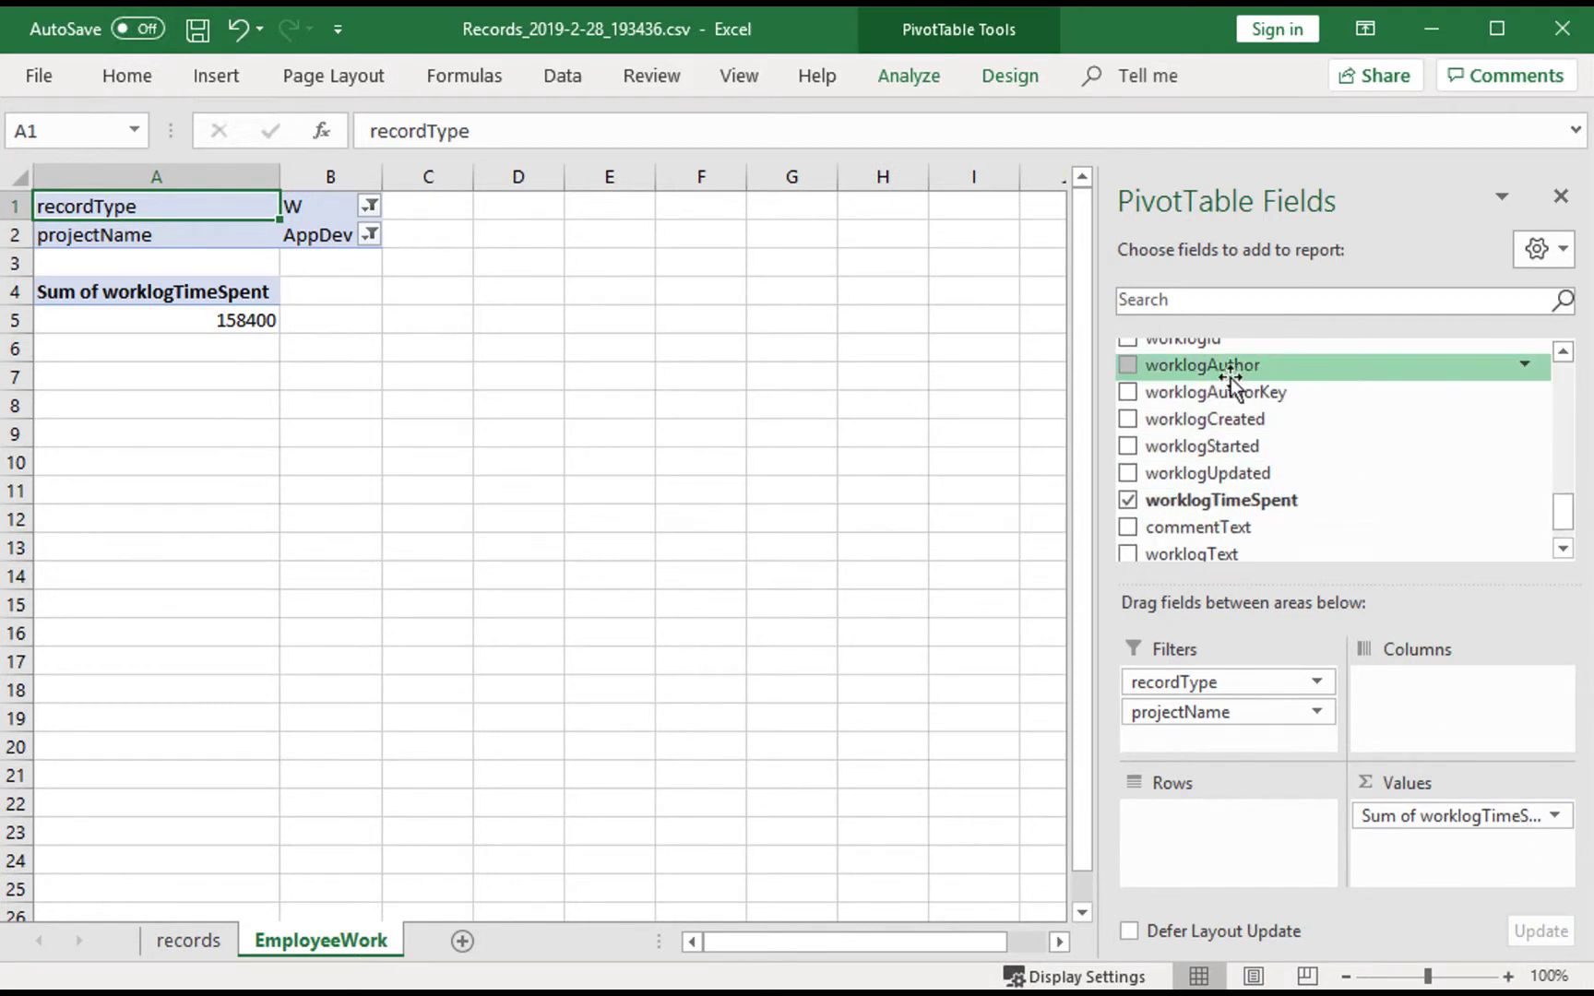
{"action": "left_click_drag", "start_coordinate": [1228, 374], "coordinate": [1208, 840]}
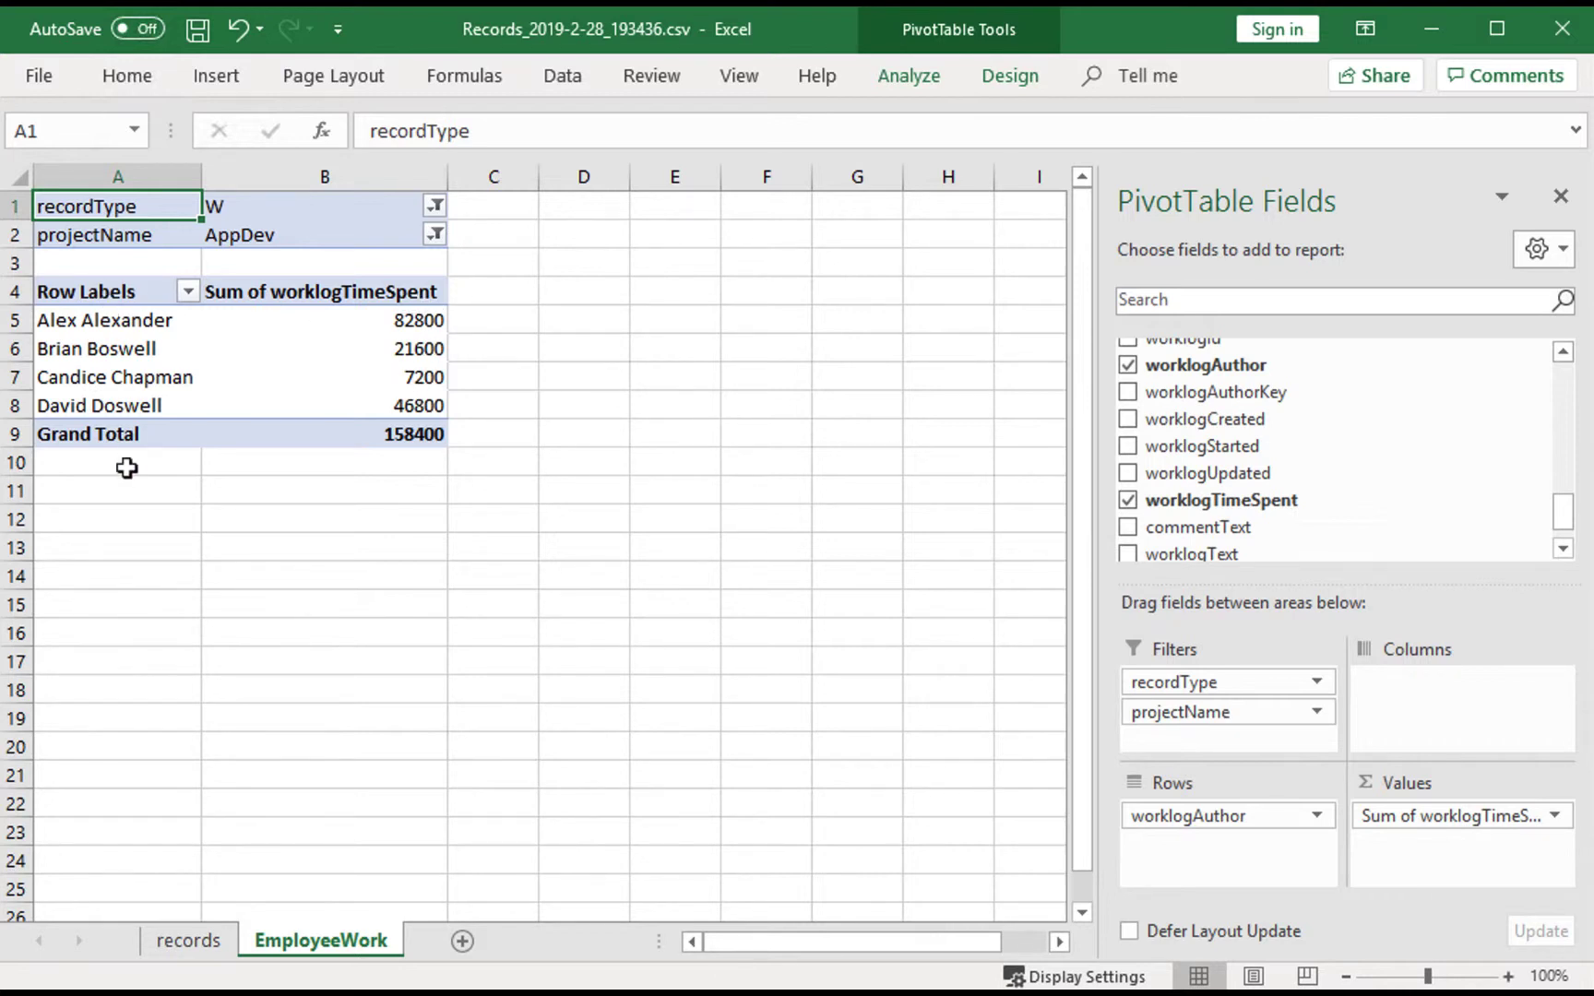
Review the project filter list, selecting Art, then close it.
{"action": "left_click", "coordinate": [433, 235]}
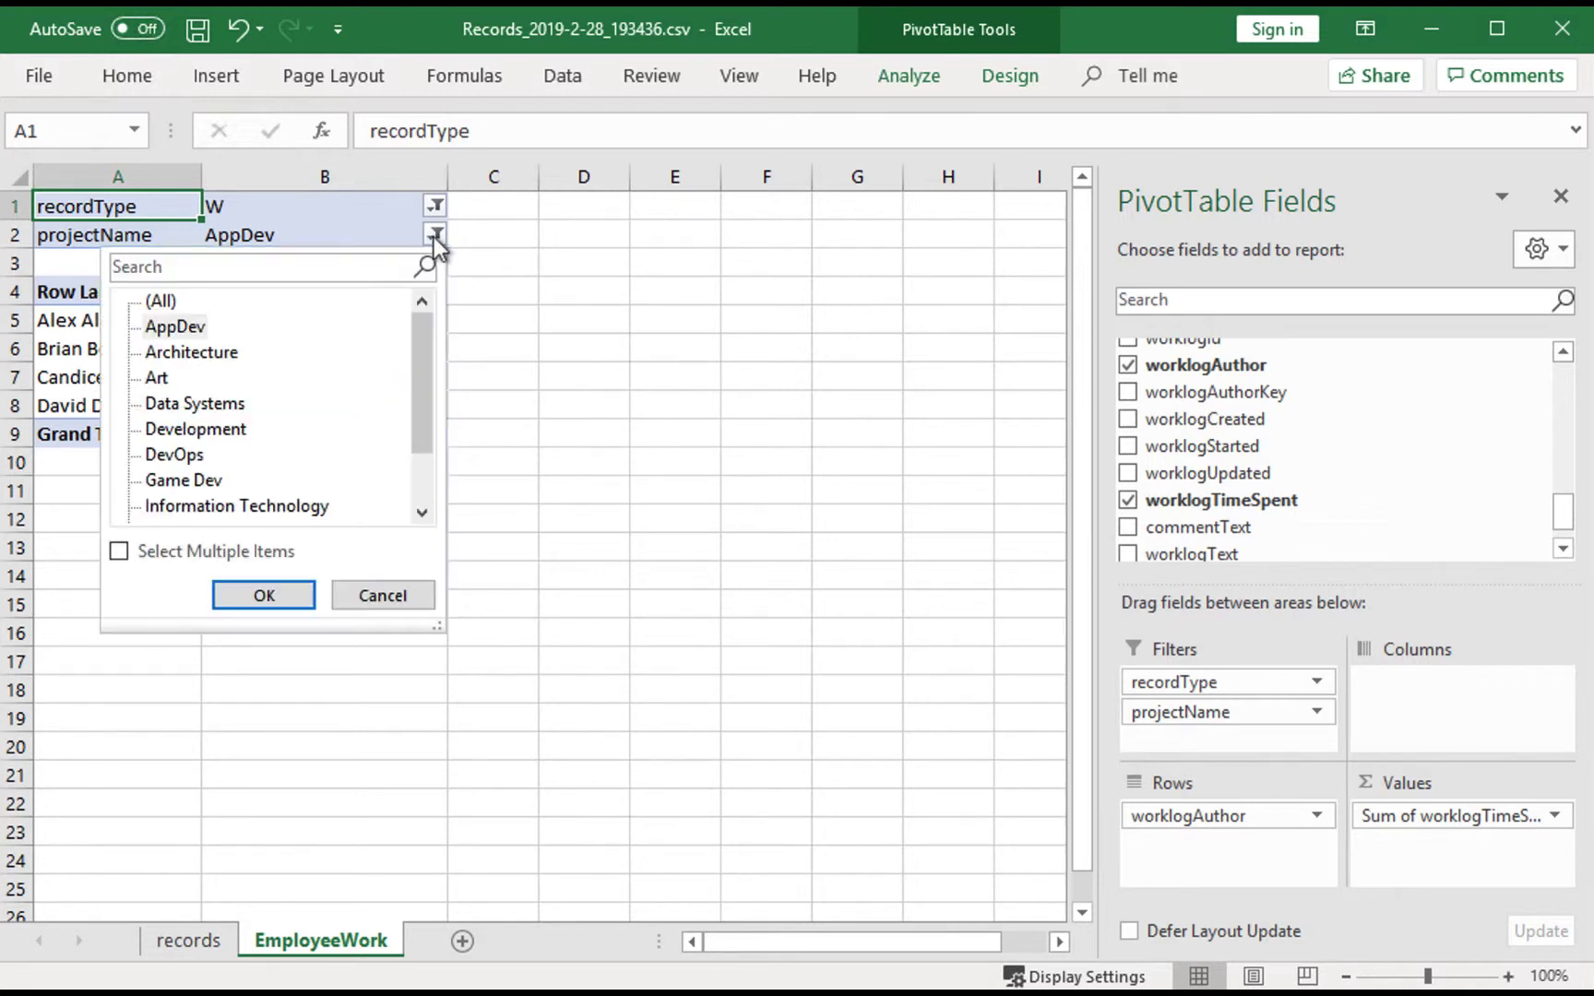
{"action": "left_click", "coordinate": [157, 377]}
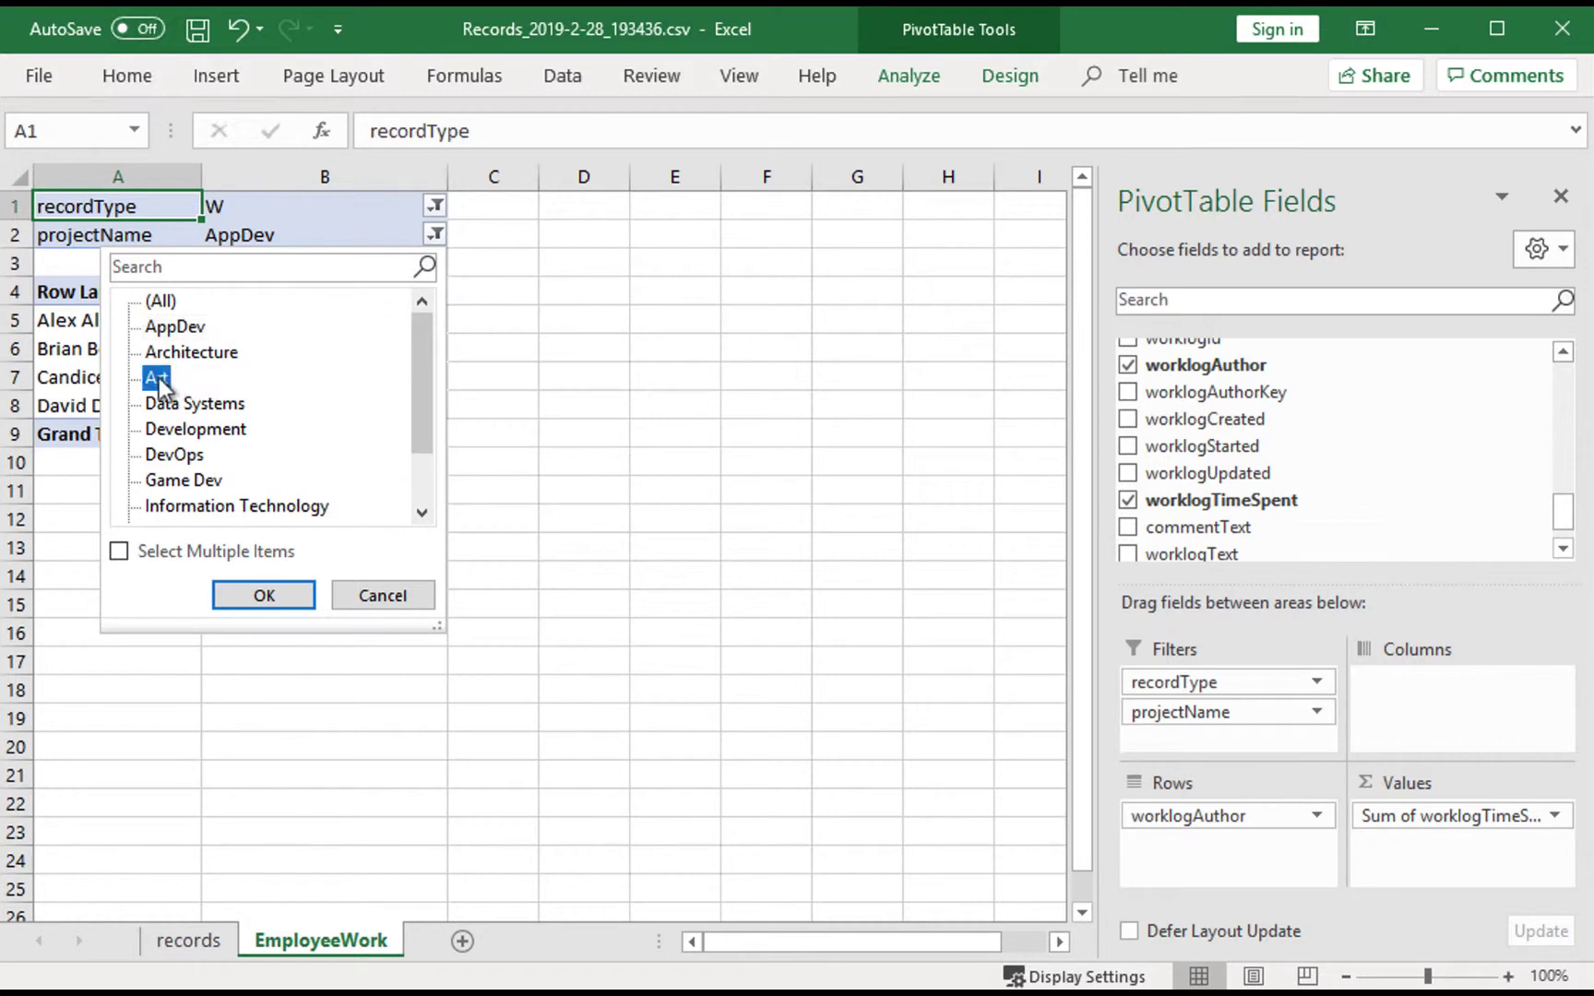
{"action": "left_click", "coordinate": [263, 595]}
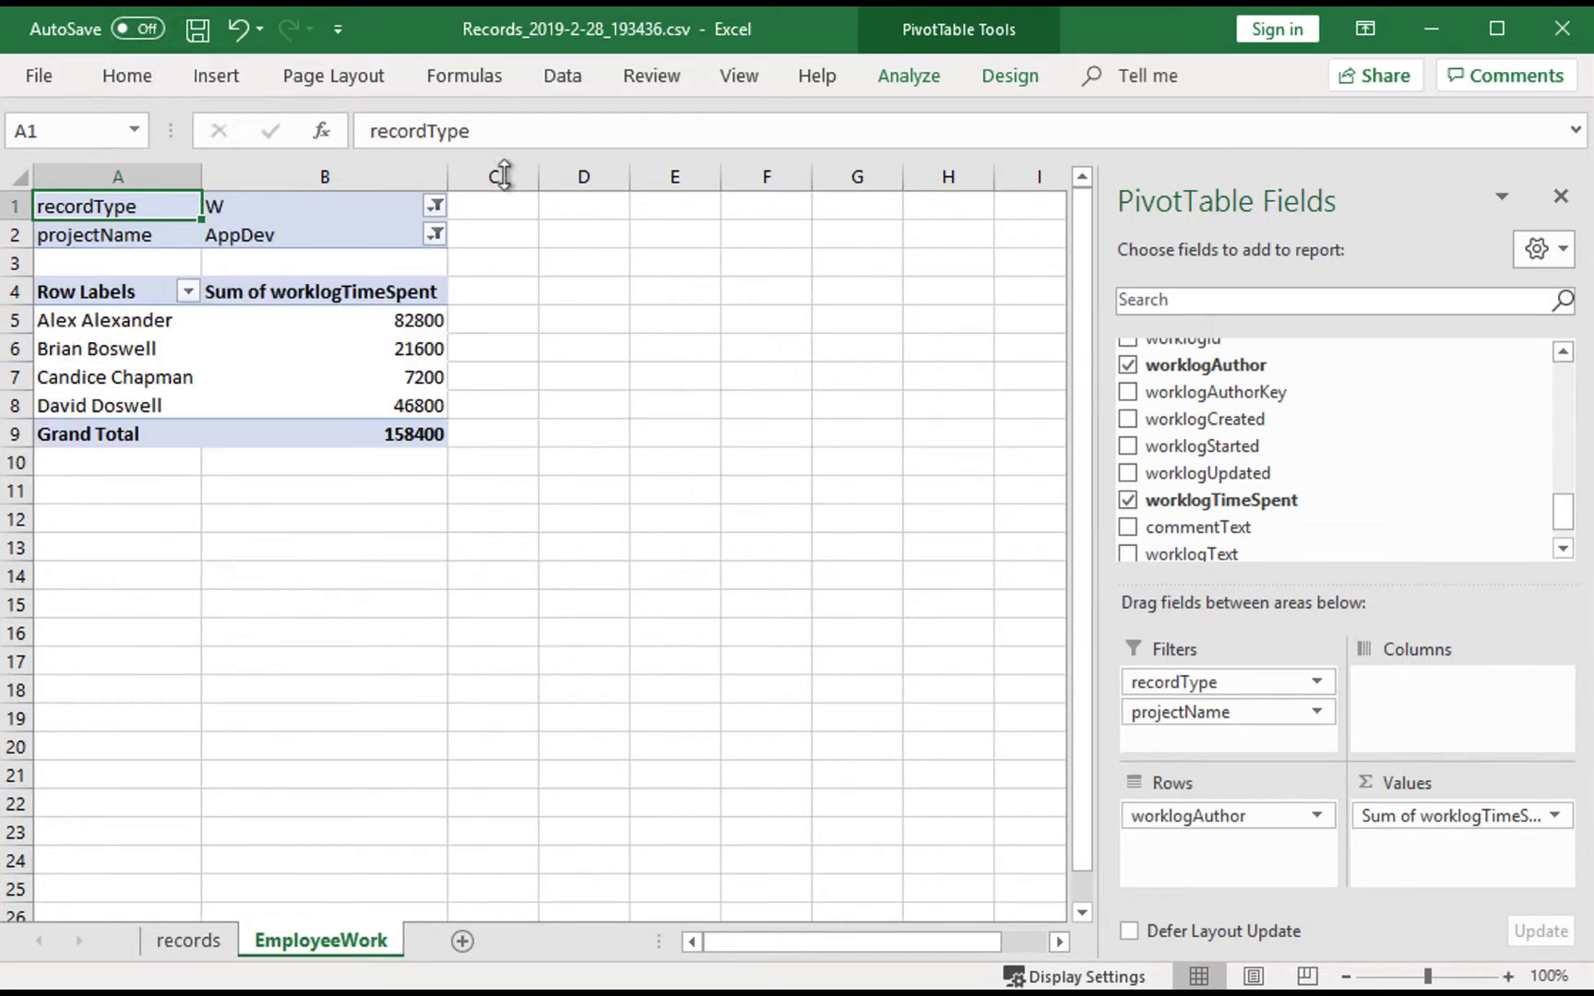
Insert a doughnut PivotChart of worklog time per author and delete its 'Total' title.
{"action": "left_click", "coordinate": [216, 77]}
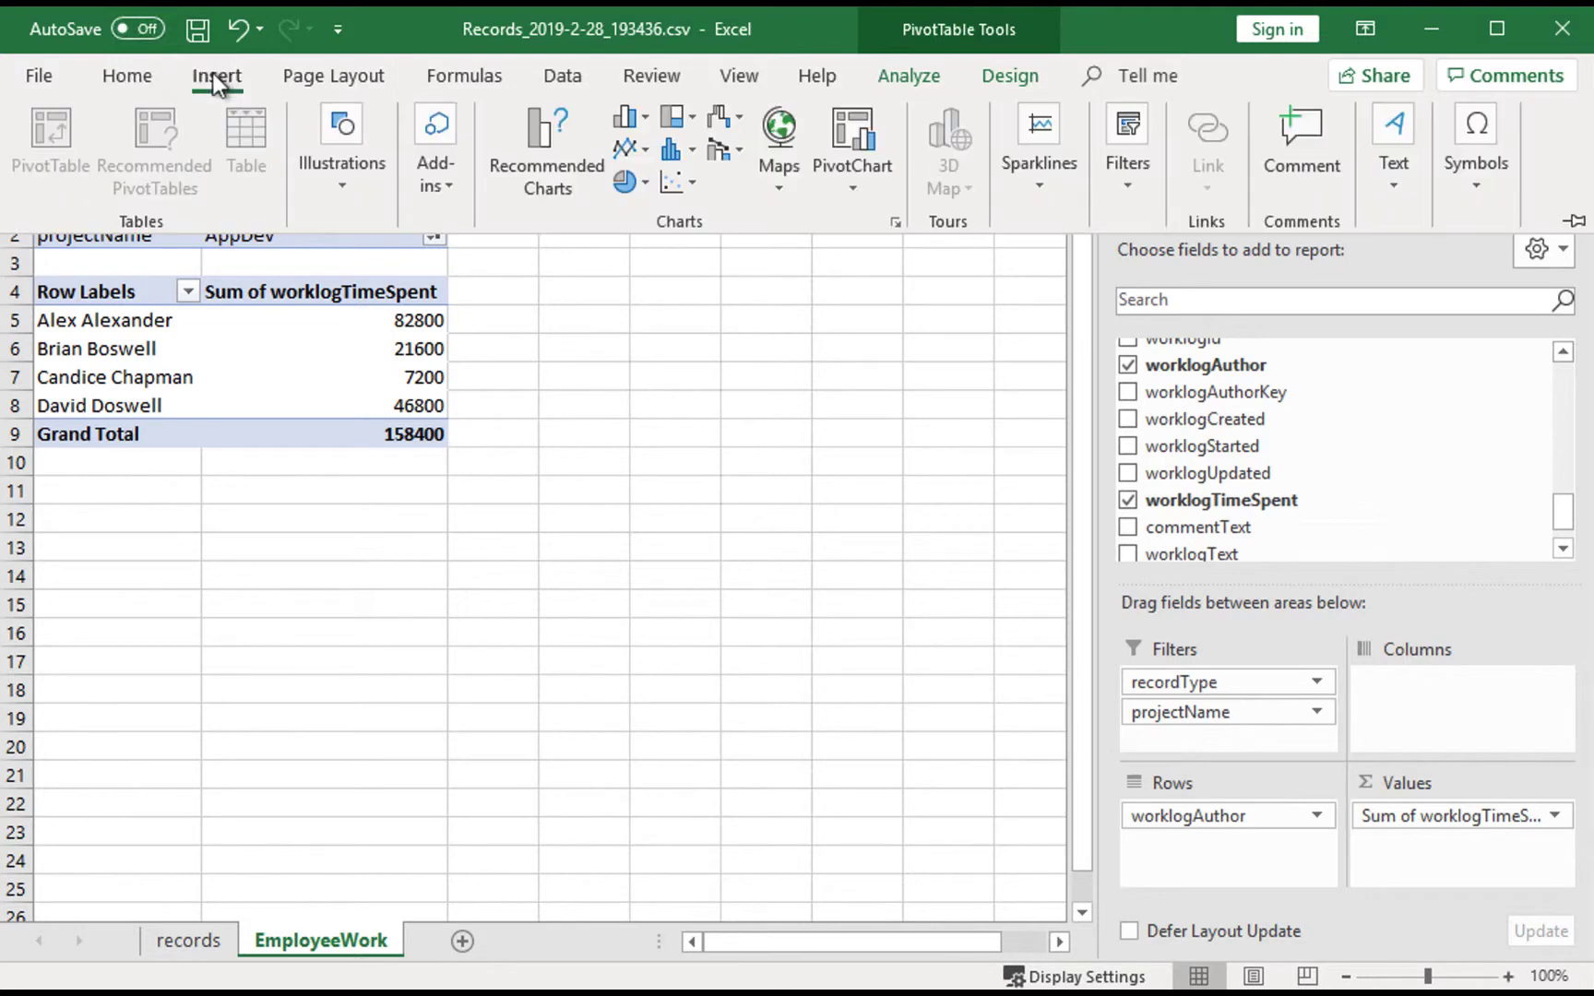
{"action": "left_click", "coordinate": [855, 150]}
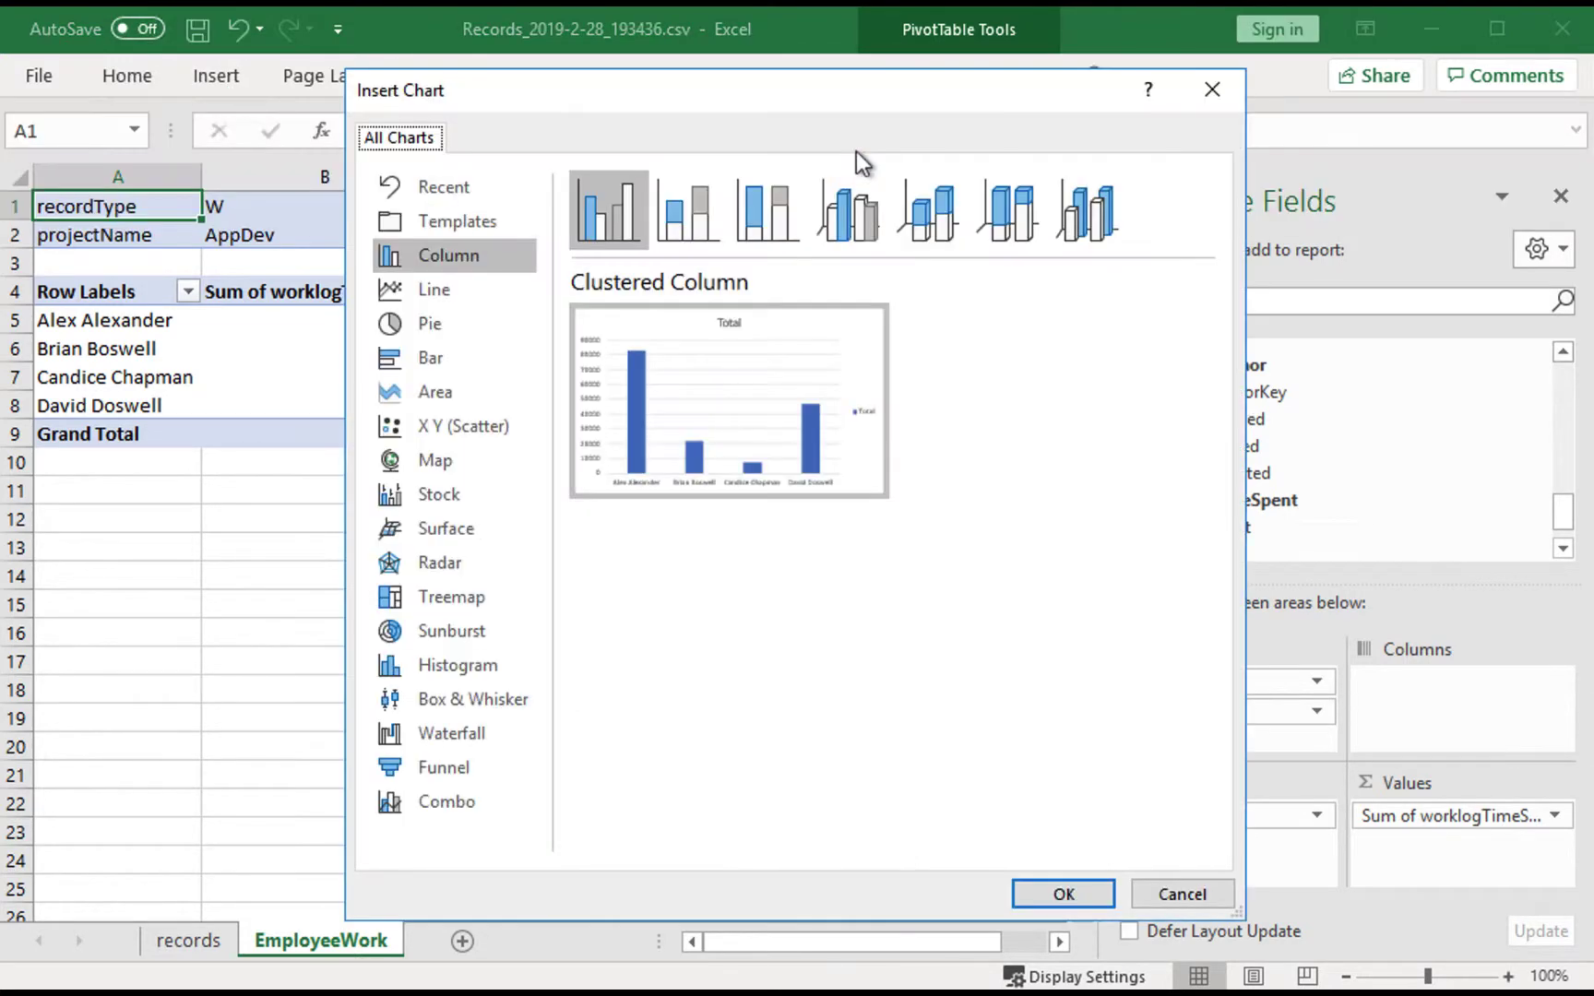
{"action": "left_click", "coordinate": [397, 325]}
{"action": "left_click", "coordinate": [928, 221]}
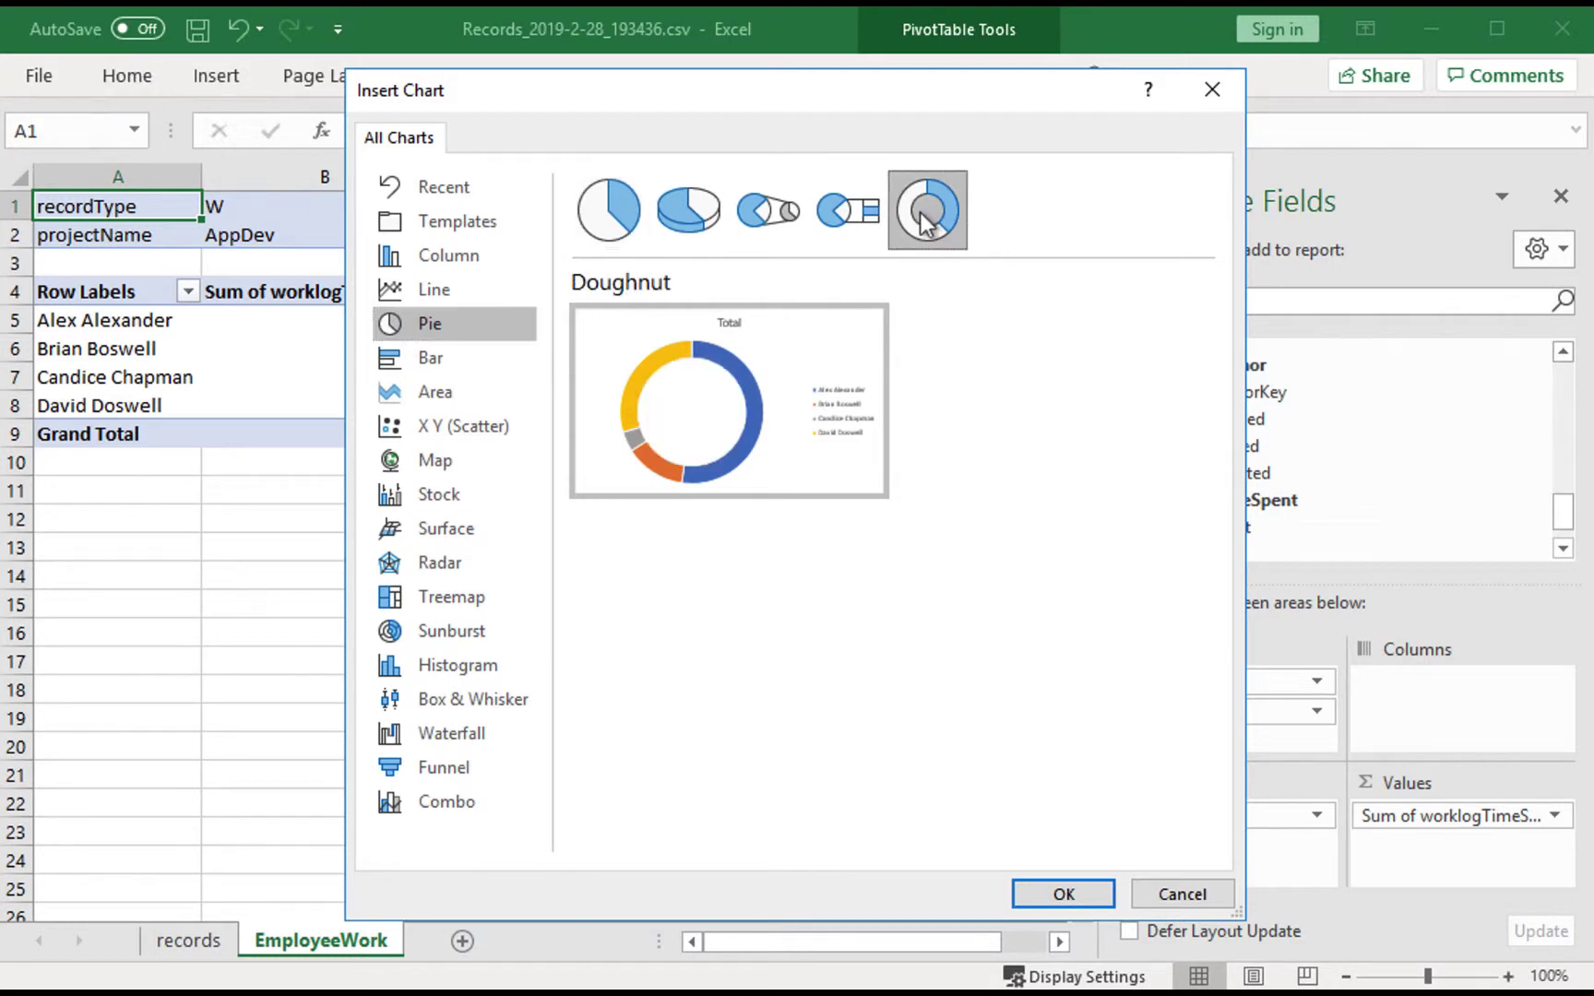
{"action": "left_click", "coordinate": [1050, 895]}
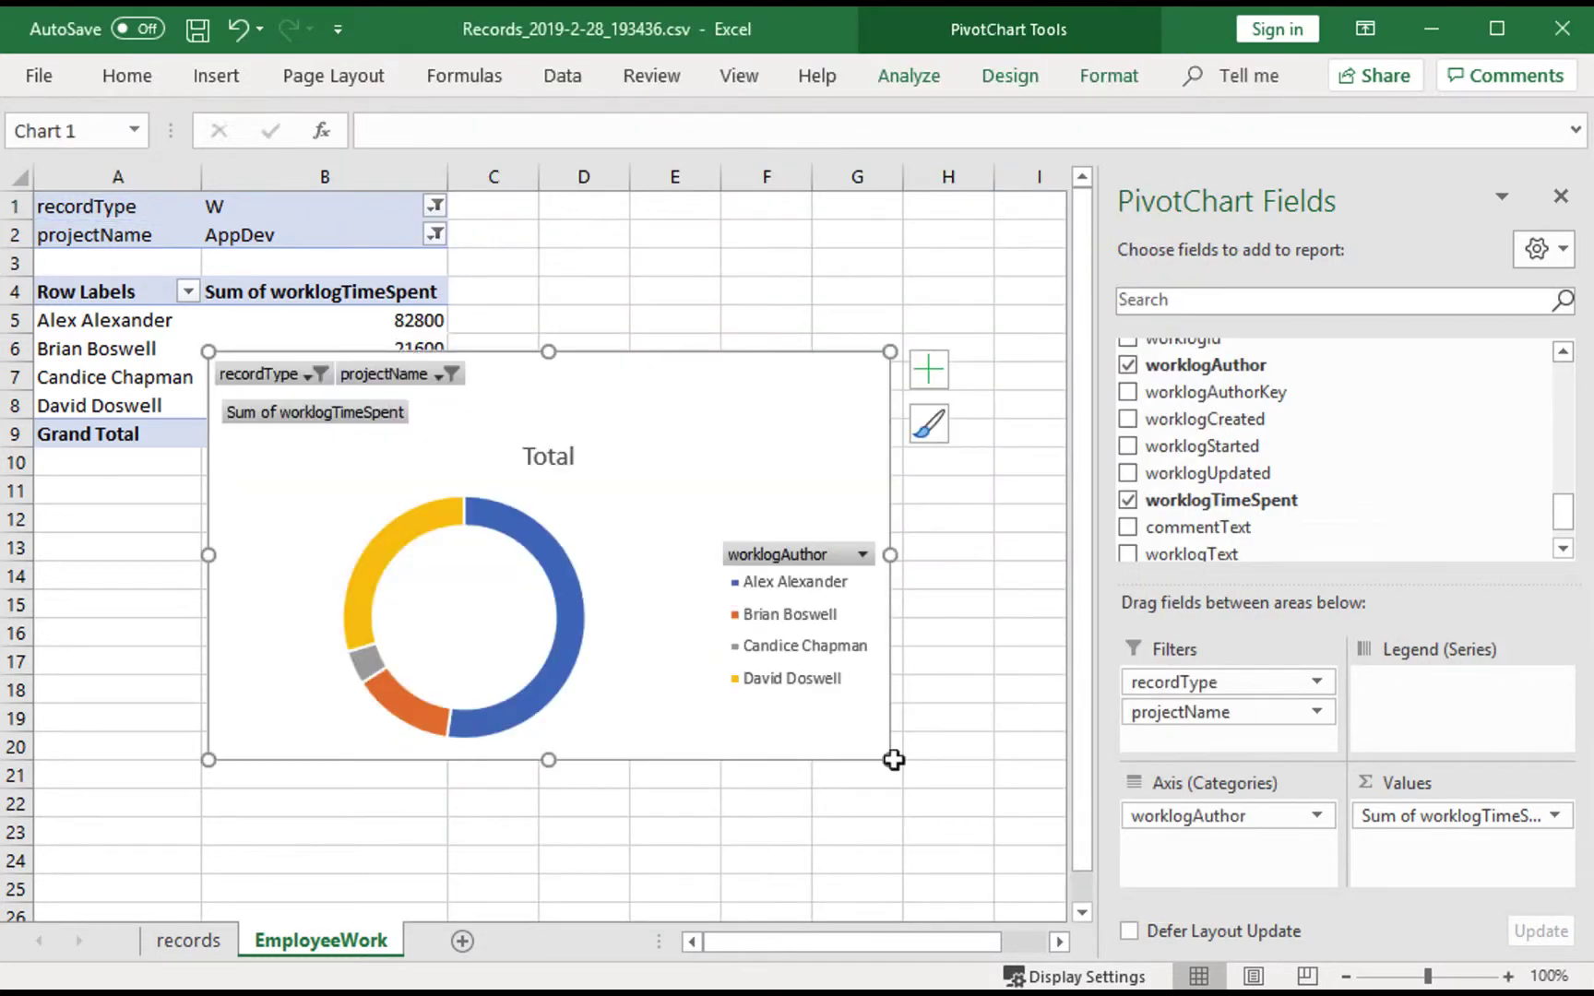
{"action": "left_click", "coordinate": [551, 461]}
{"action": "key", "text": "Delete"}
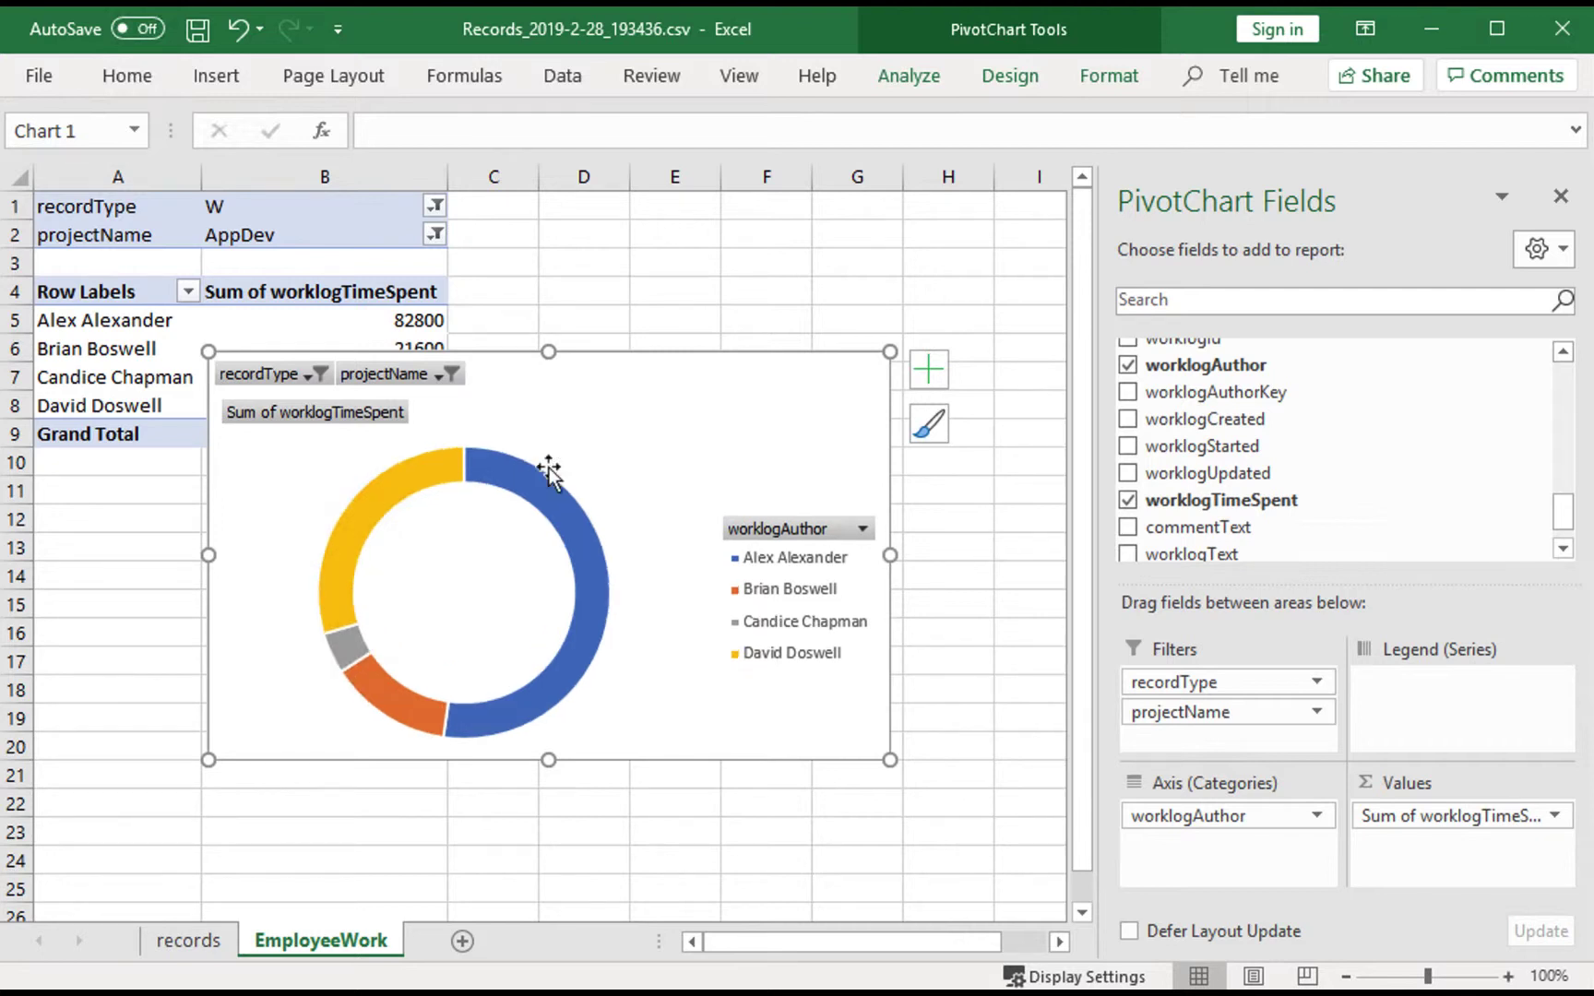
Apply a patterned doughnut chart style that shows percentage labels.
{"action": "left_click", "coordinate": [1011, 76]}
{"action": "left_click", "coordinate": [554, 147]}
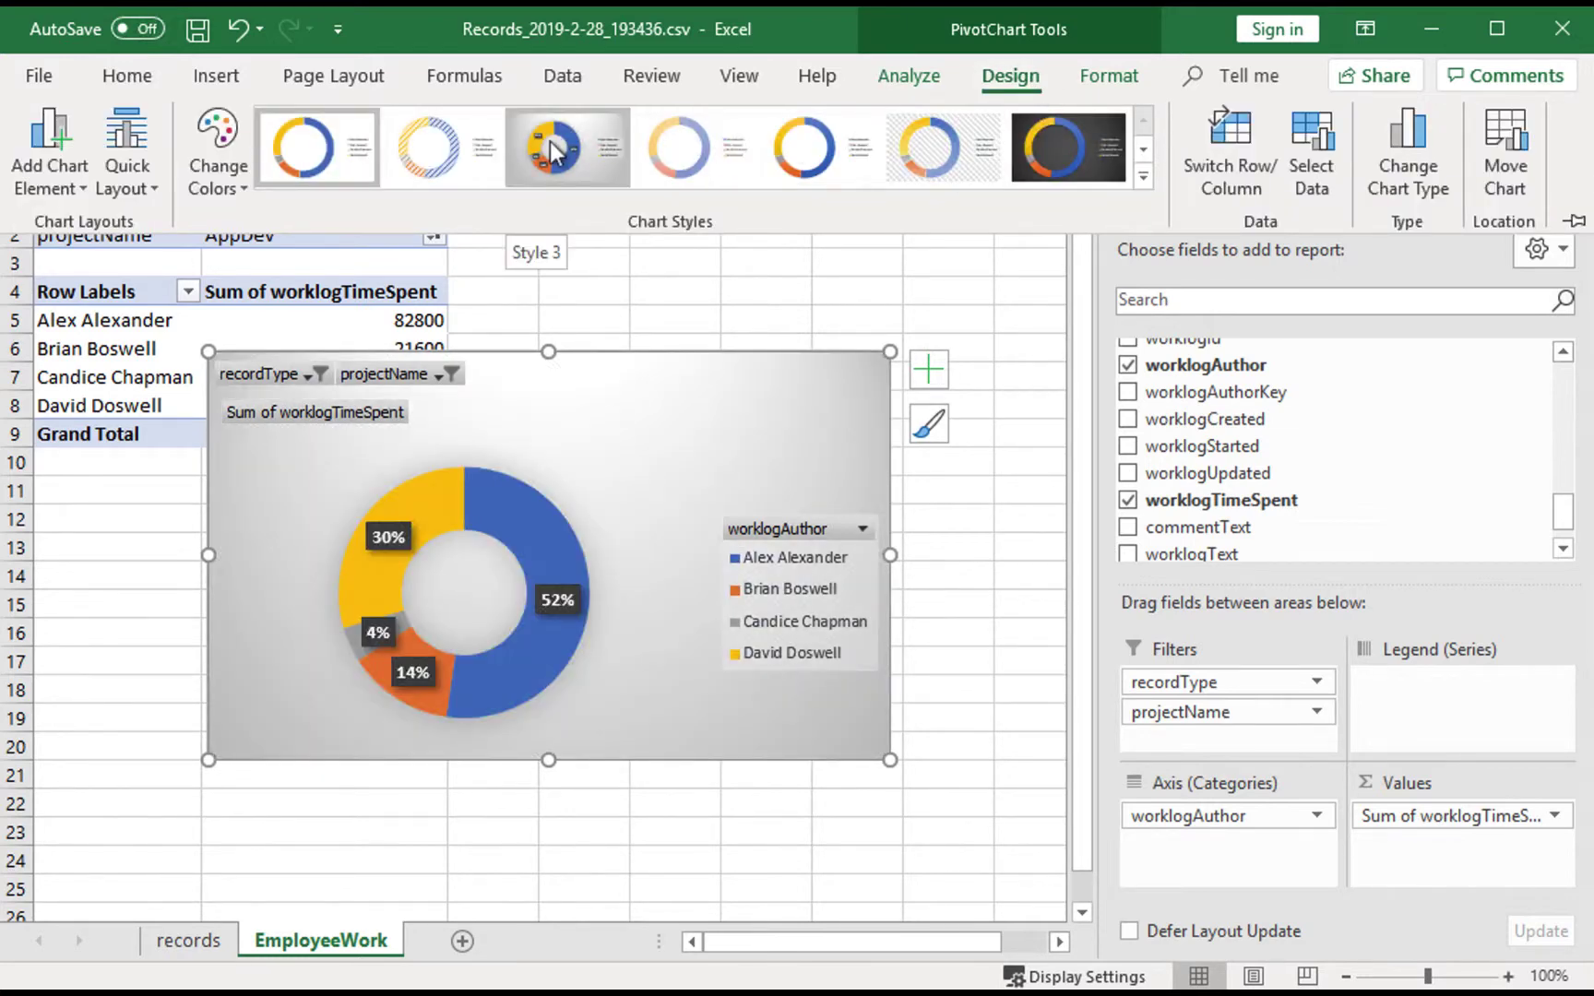
{"action": "left_click", "coordinate": [1144, 149]}
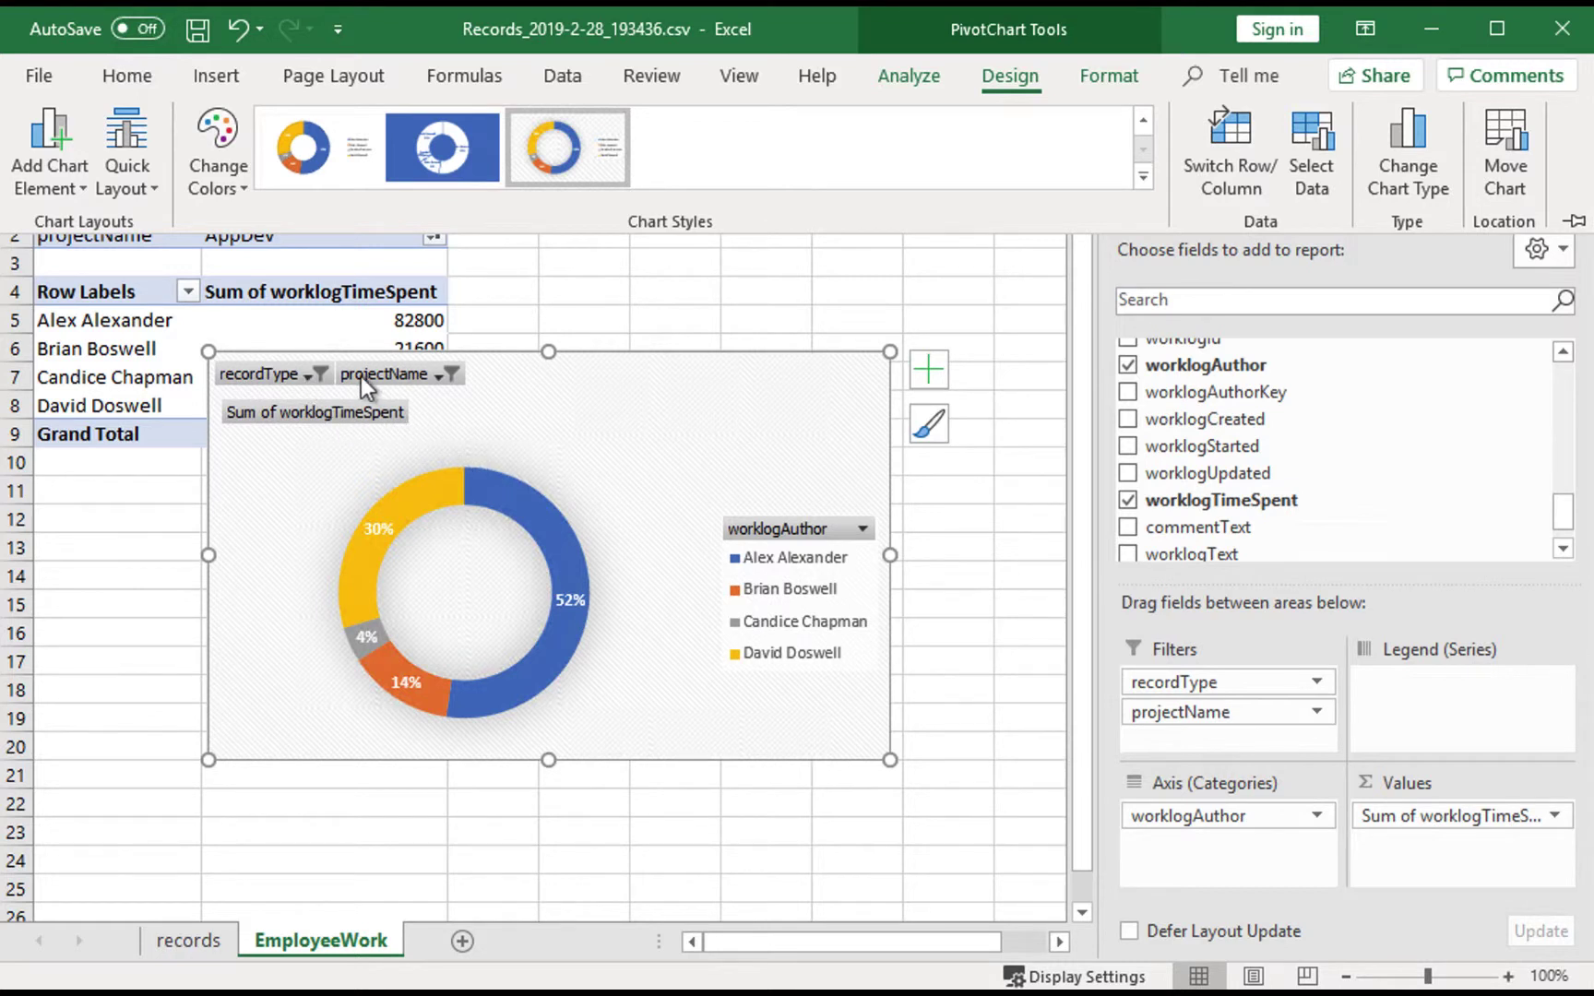
Hide all field buttons on the doughnut chart and move it right of the pivot table.
{"action": "right_click", "coordinate": [336, 408]}
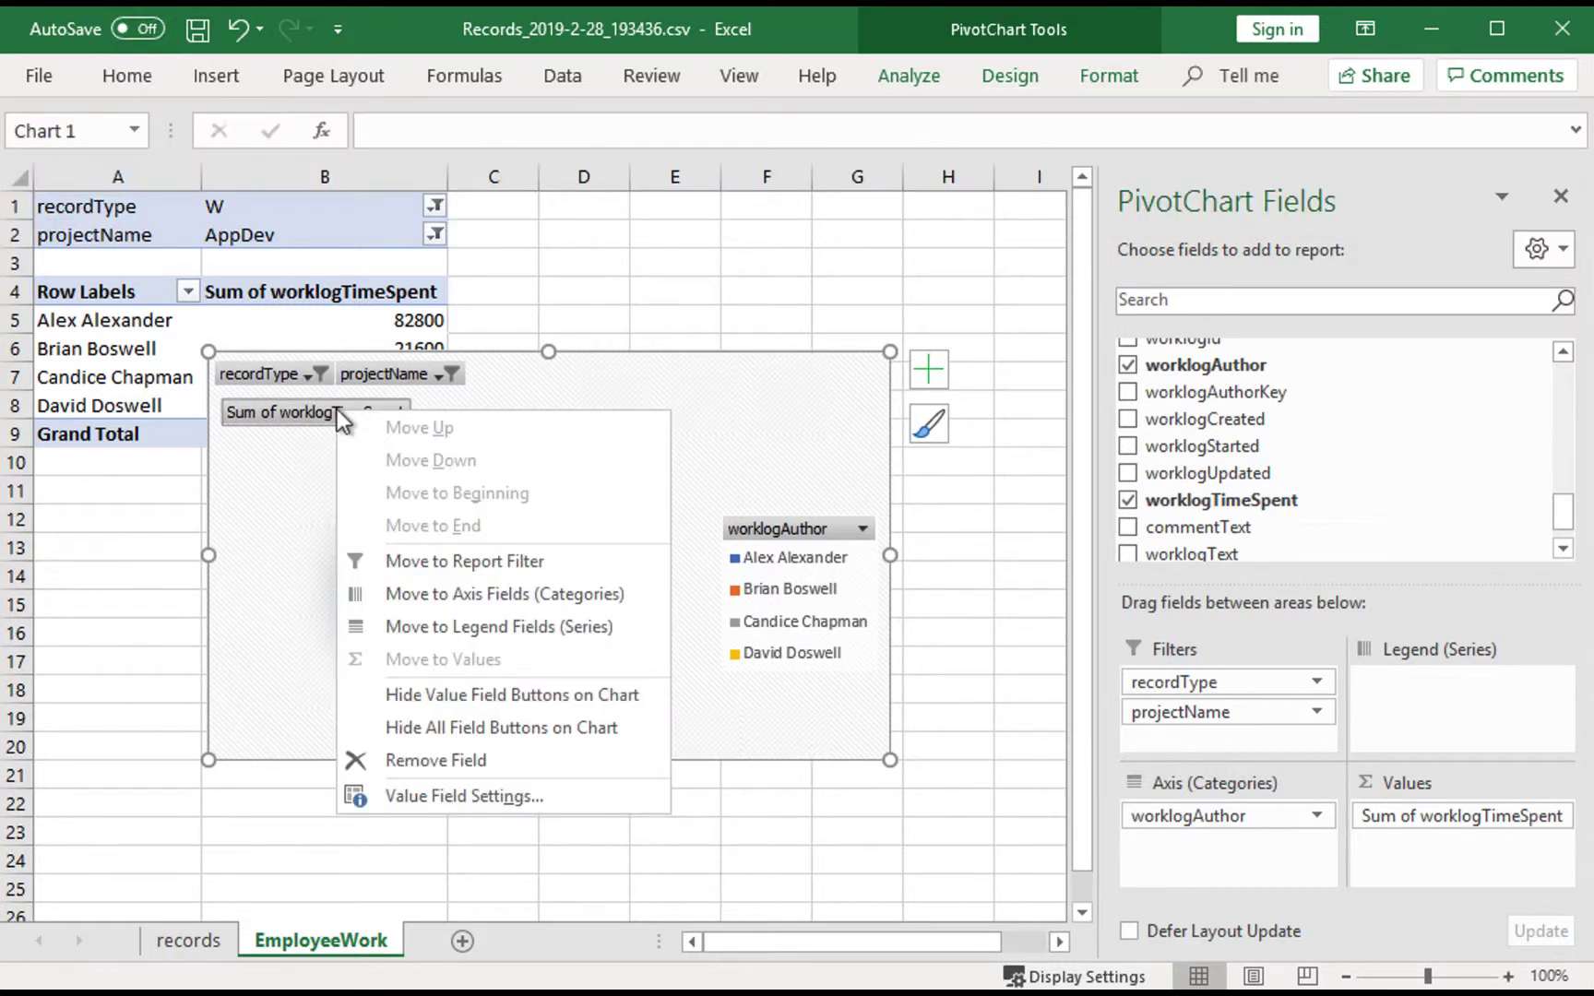
{"action": "left_click", "coordinate": [499, 727]}
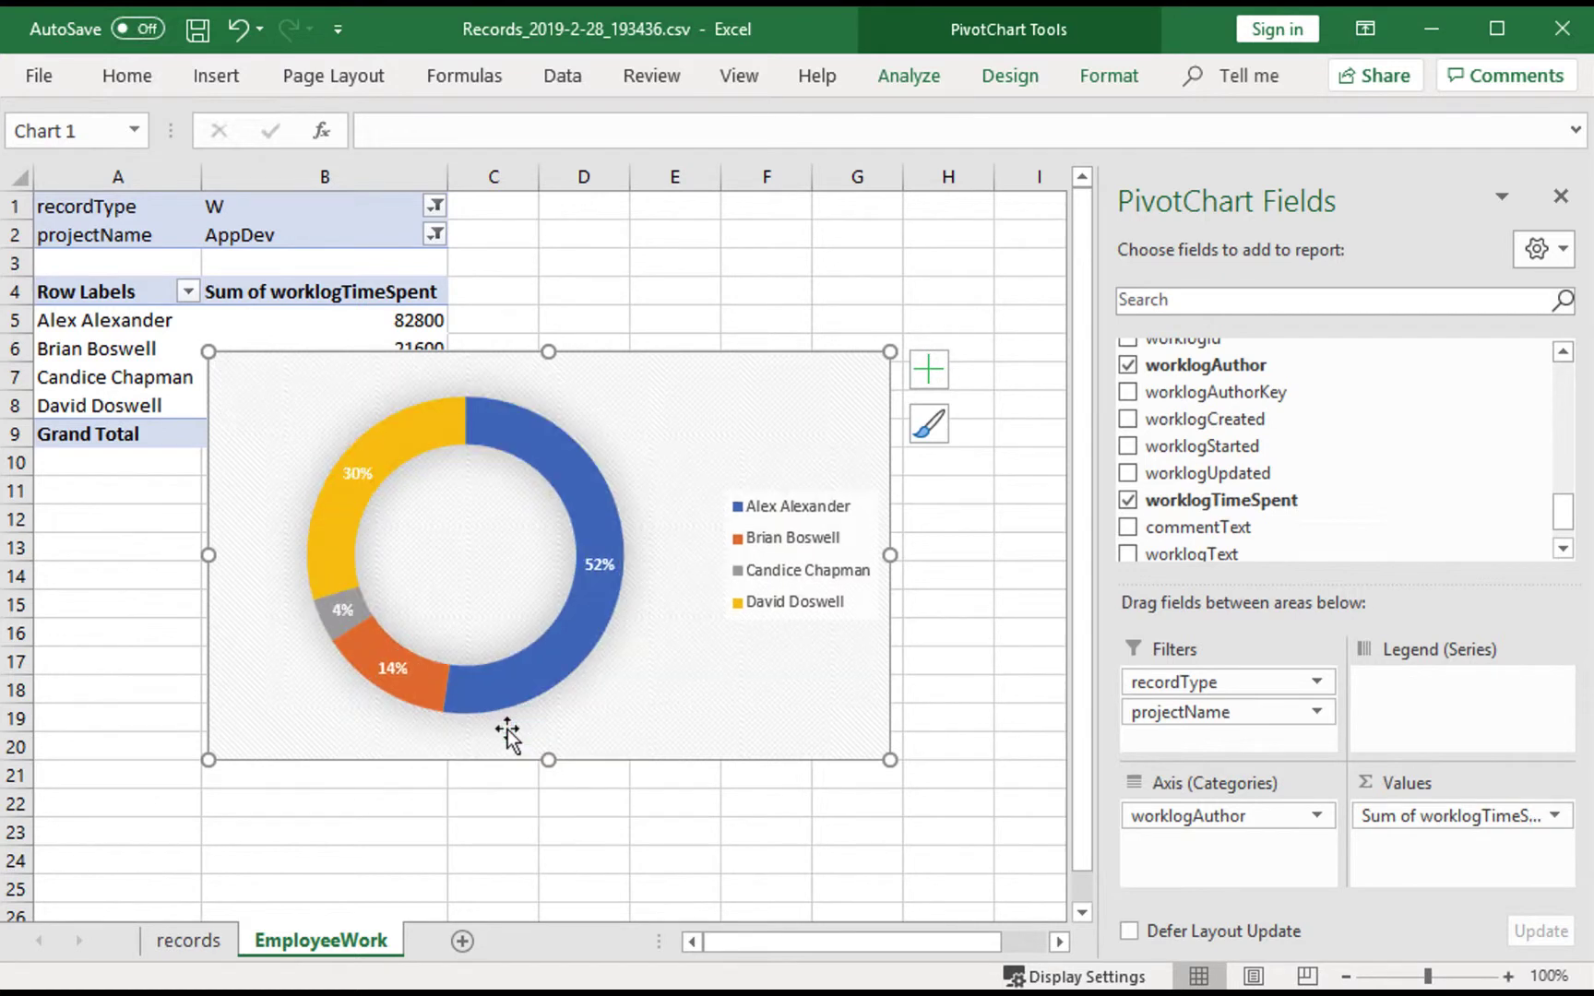
{"action": "left_click_drag", "start_coordinate": [803, 461], "coordinate": [933, 269]}
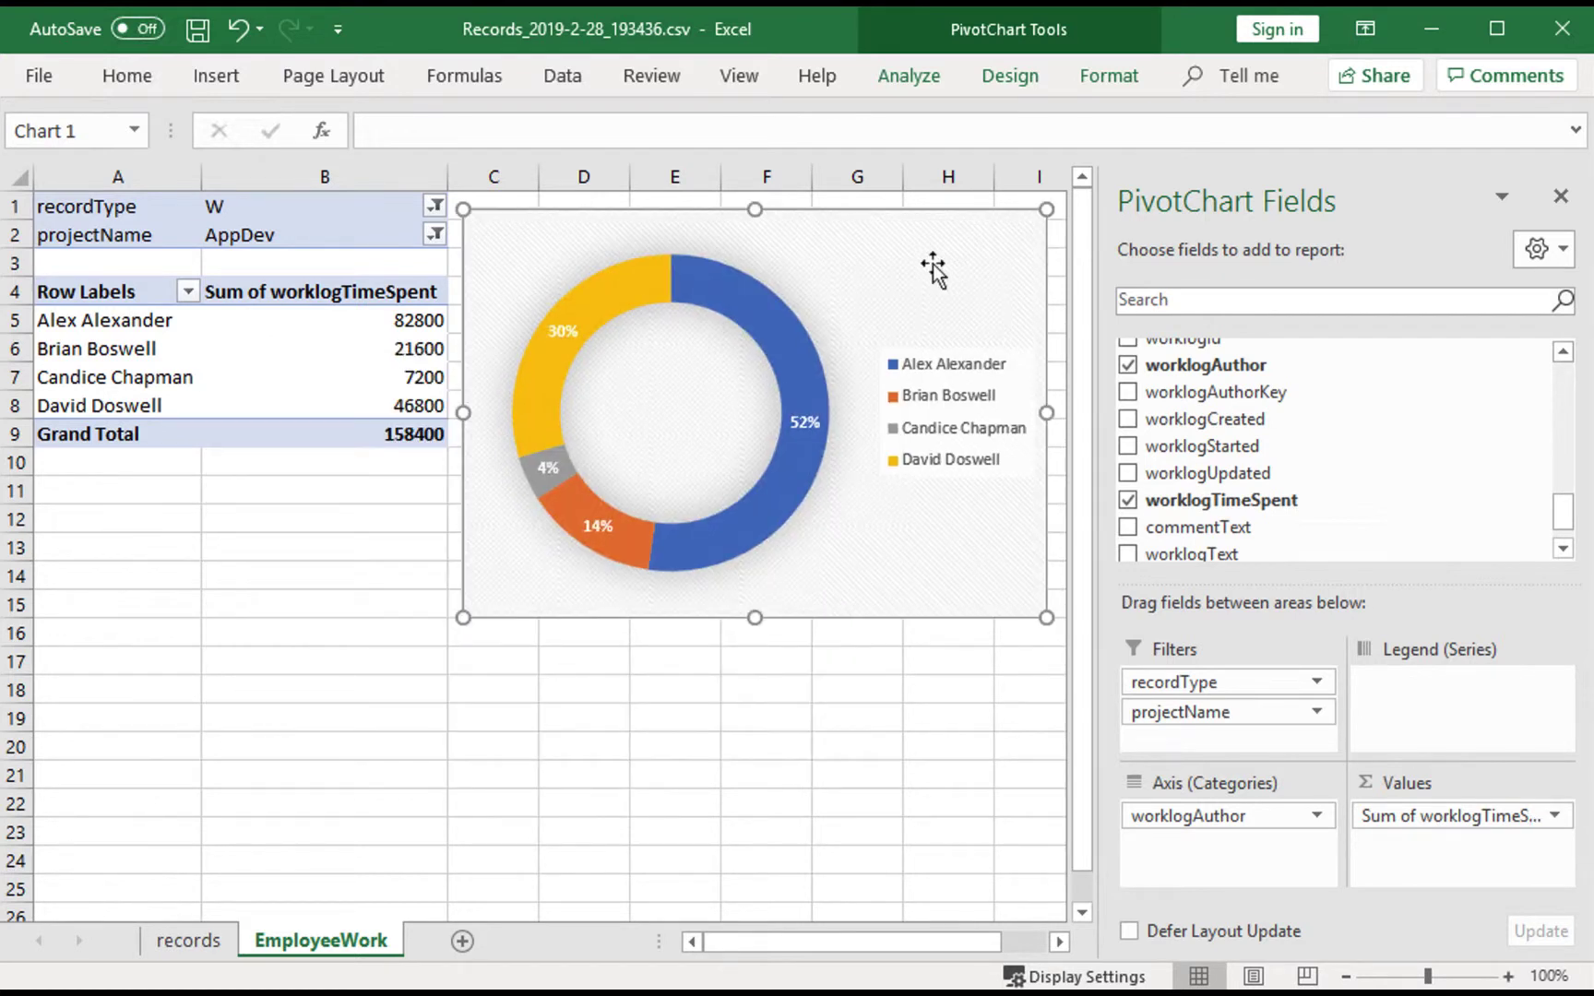
Add a new worksheet and rename it ProjectWork.
{"action": "left_click", "coordinate": [462, 941]}
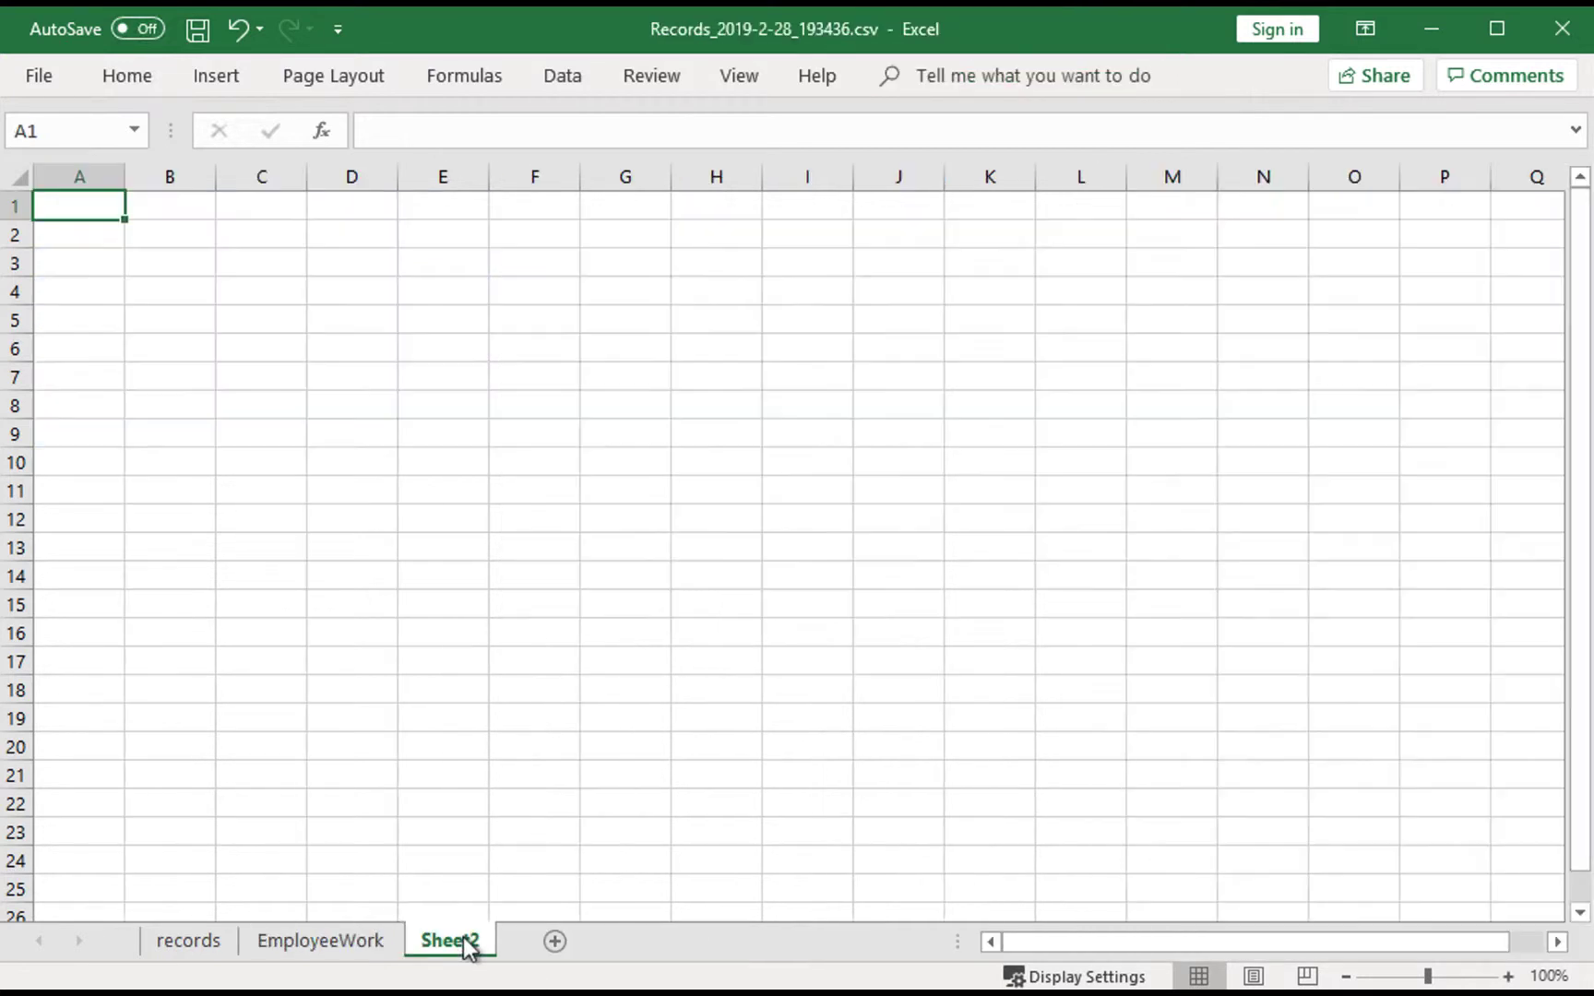
{"action": "double_click", "coordinate": [466, 941]}
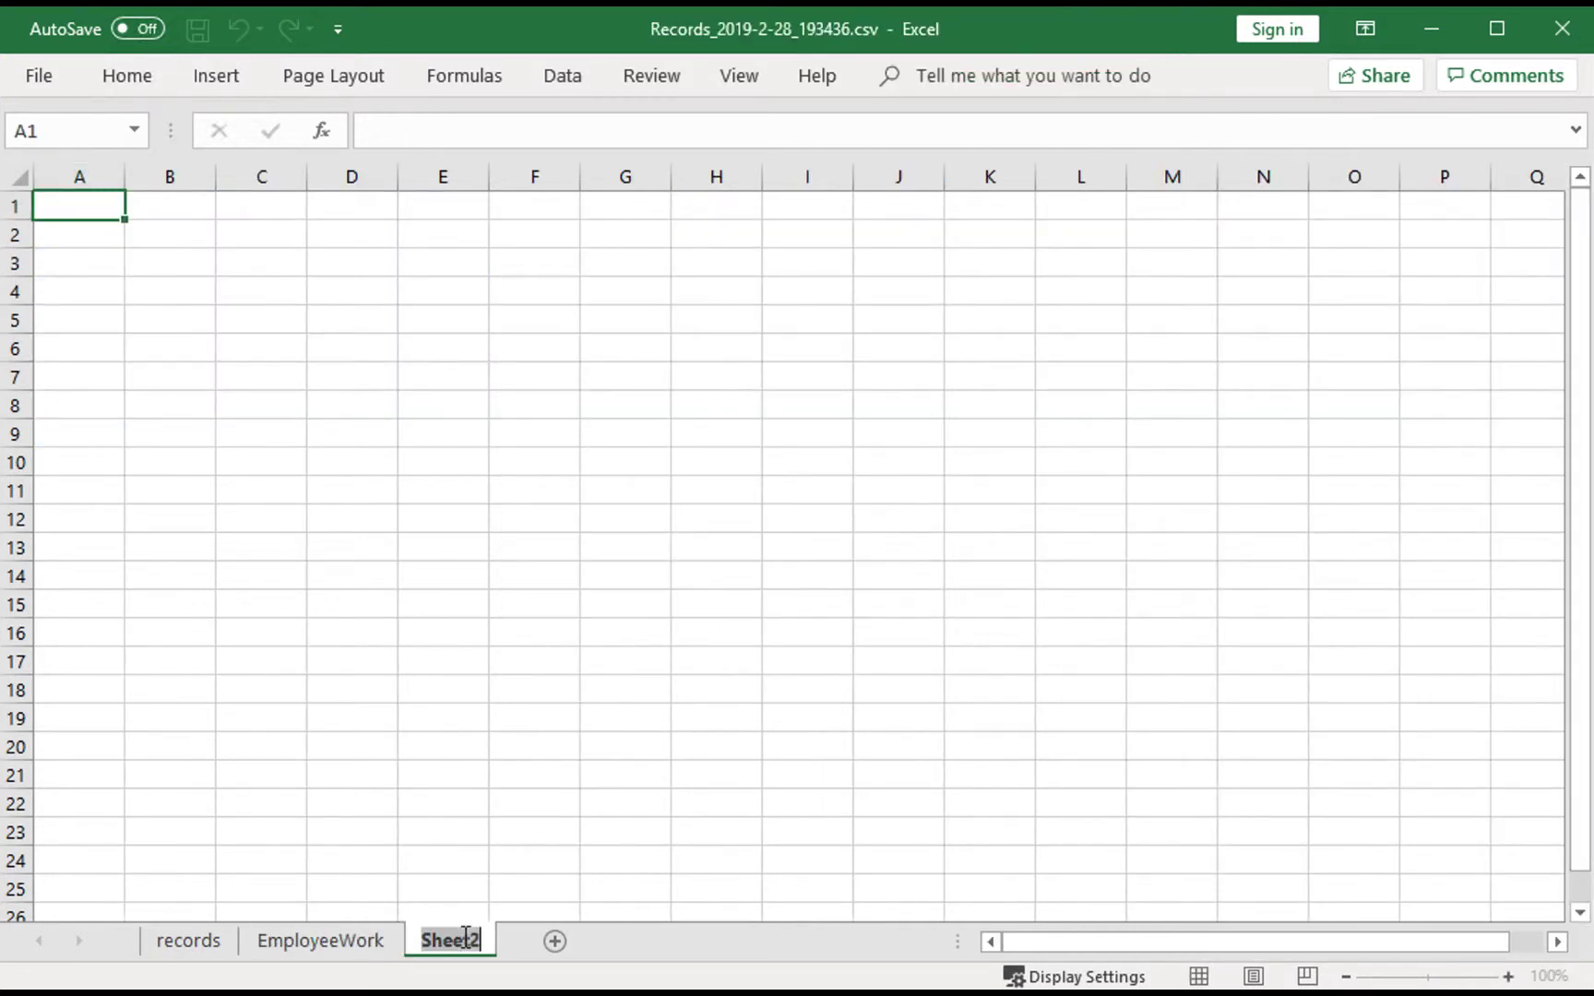
{"action": "type", "text": "P"}
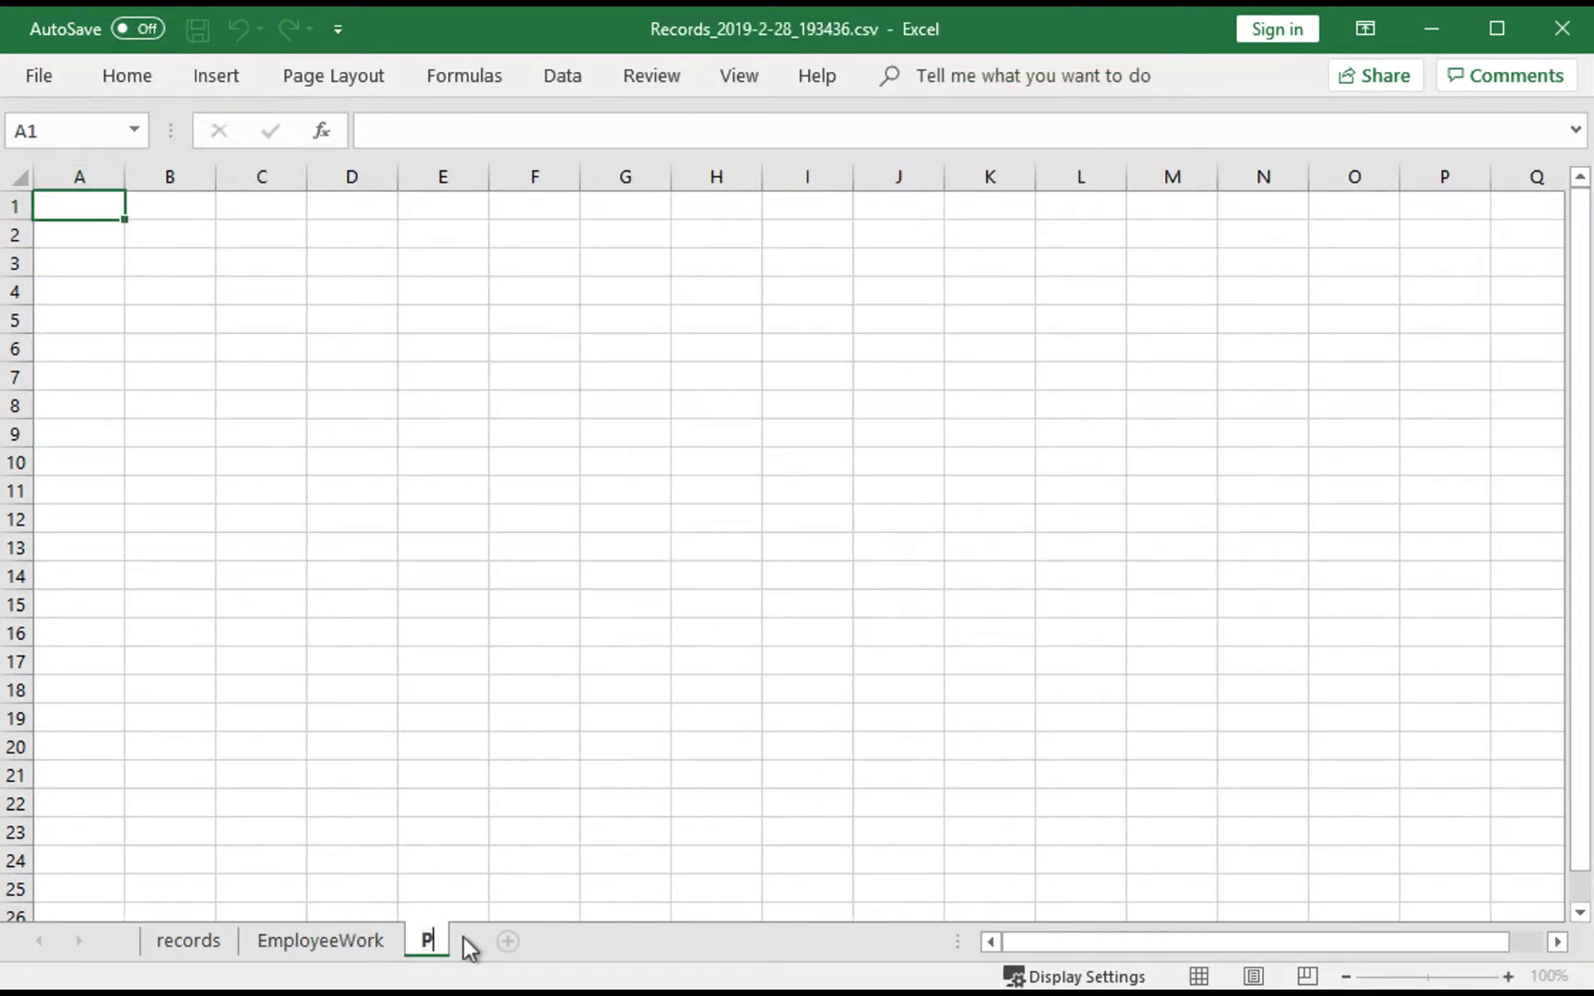
{"action": "type", "text": "rojectWork"}
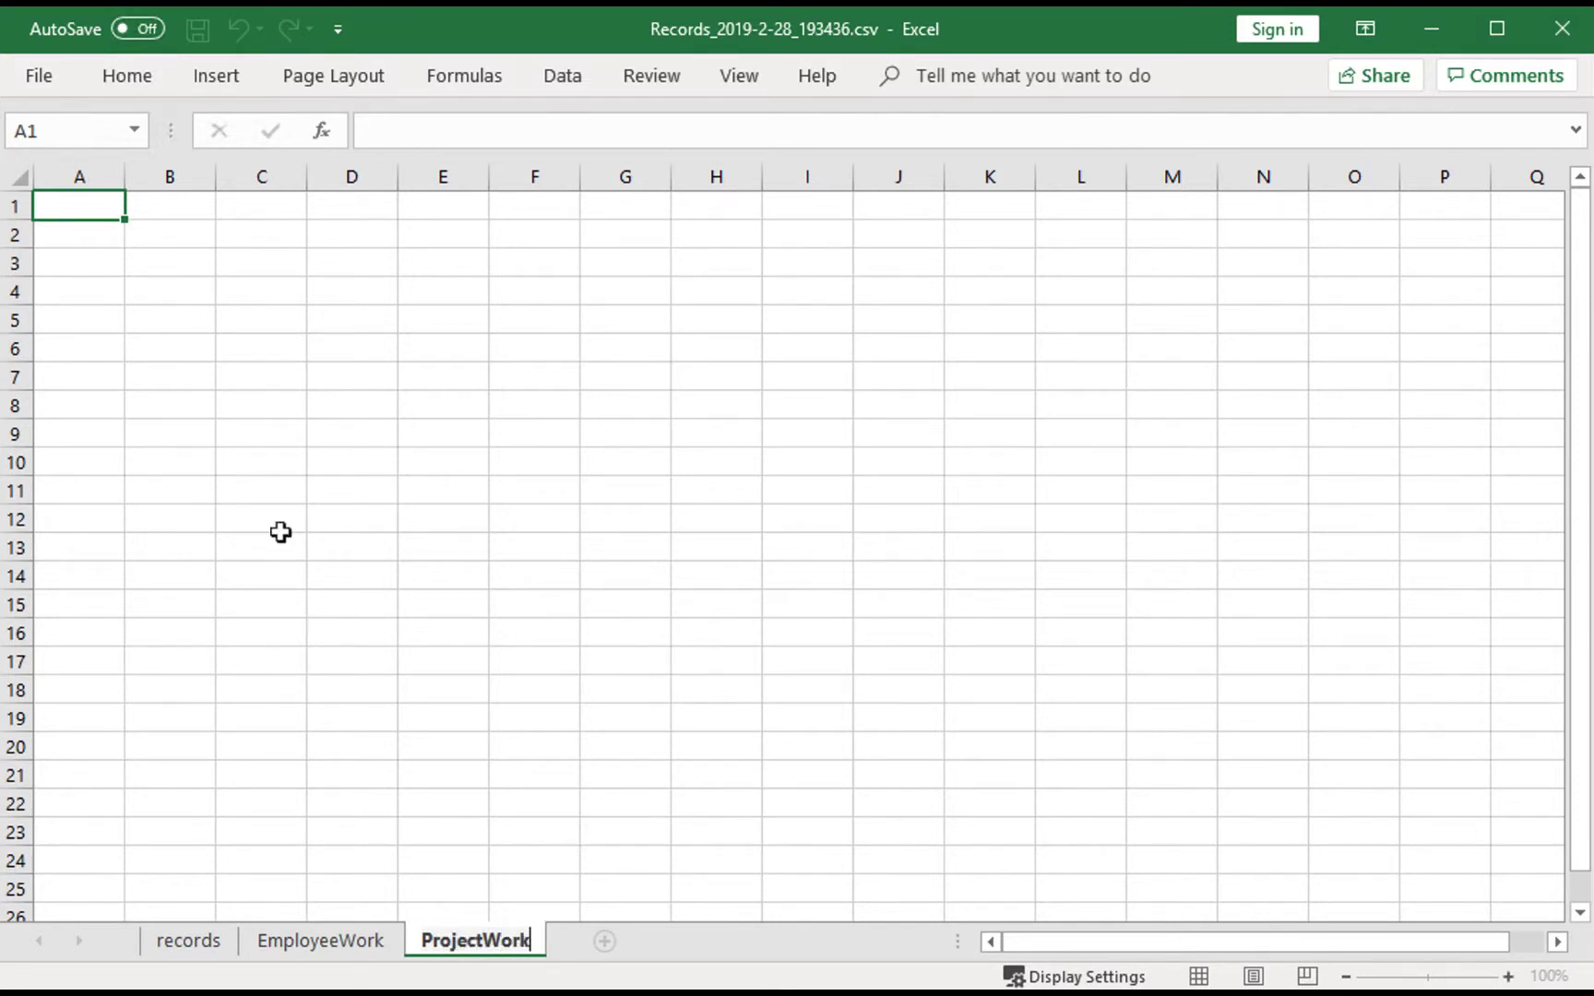
{"action": "left_click", "coordinate": [92, 234]}
Insert an empty PivotTable from recordsTable at ProjectWork!A1.
{"action": "left_click", "coordinate": [78, 205]}
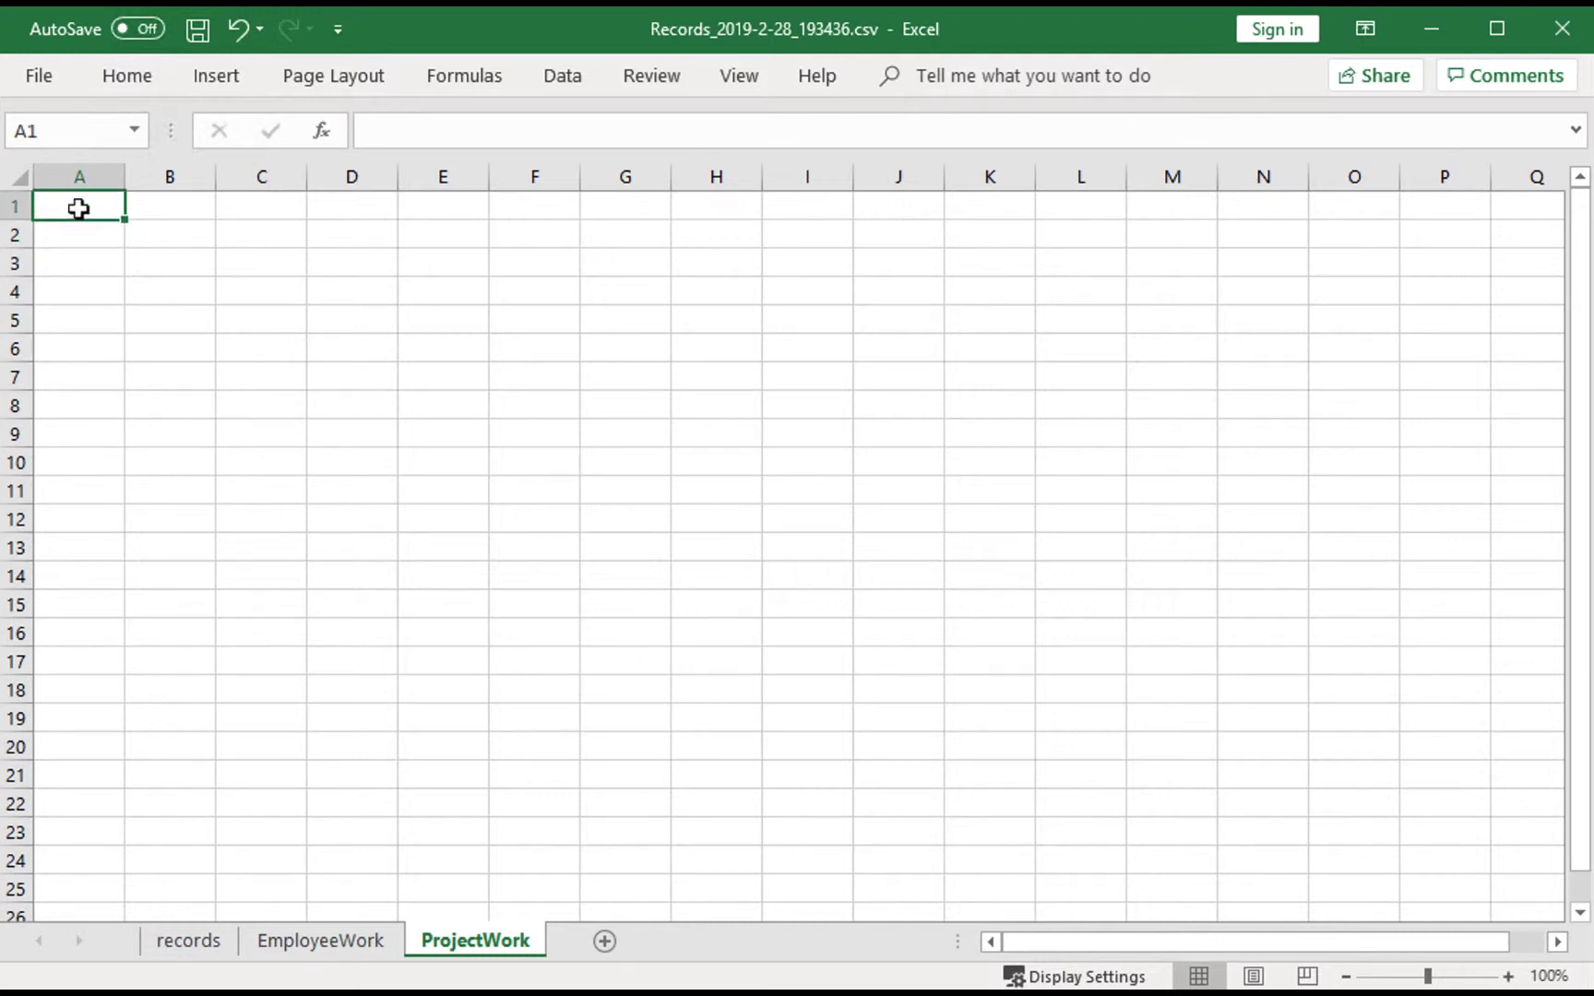
{"action": "left_click", "coordinate": [227, 76]}
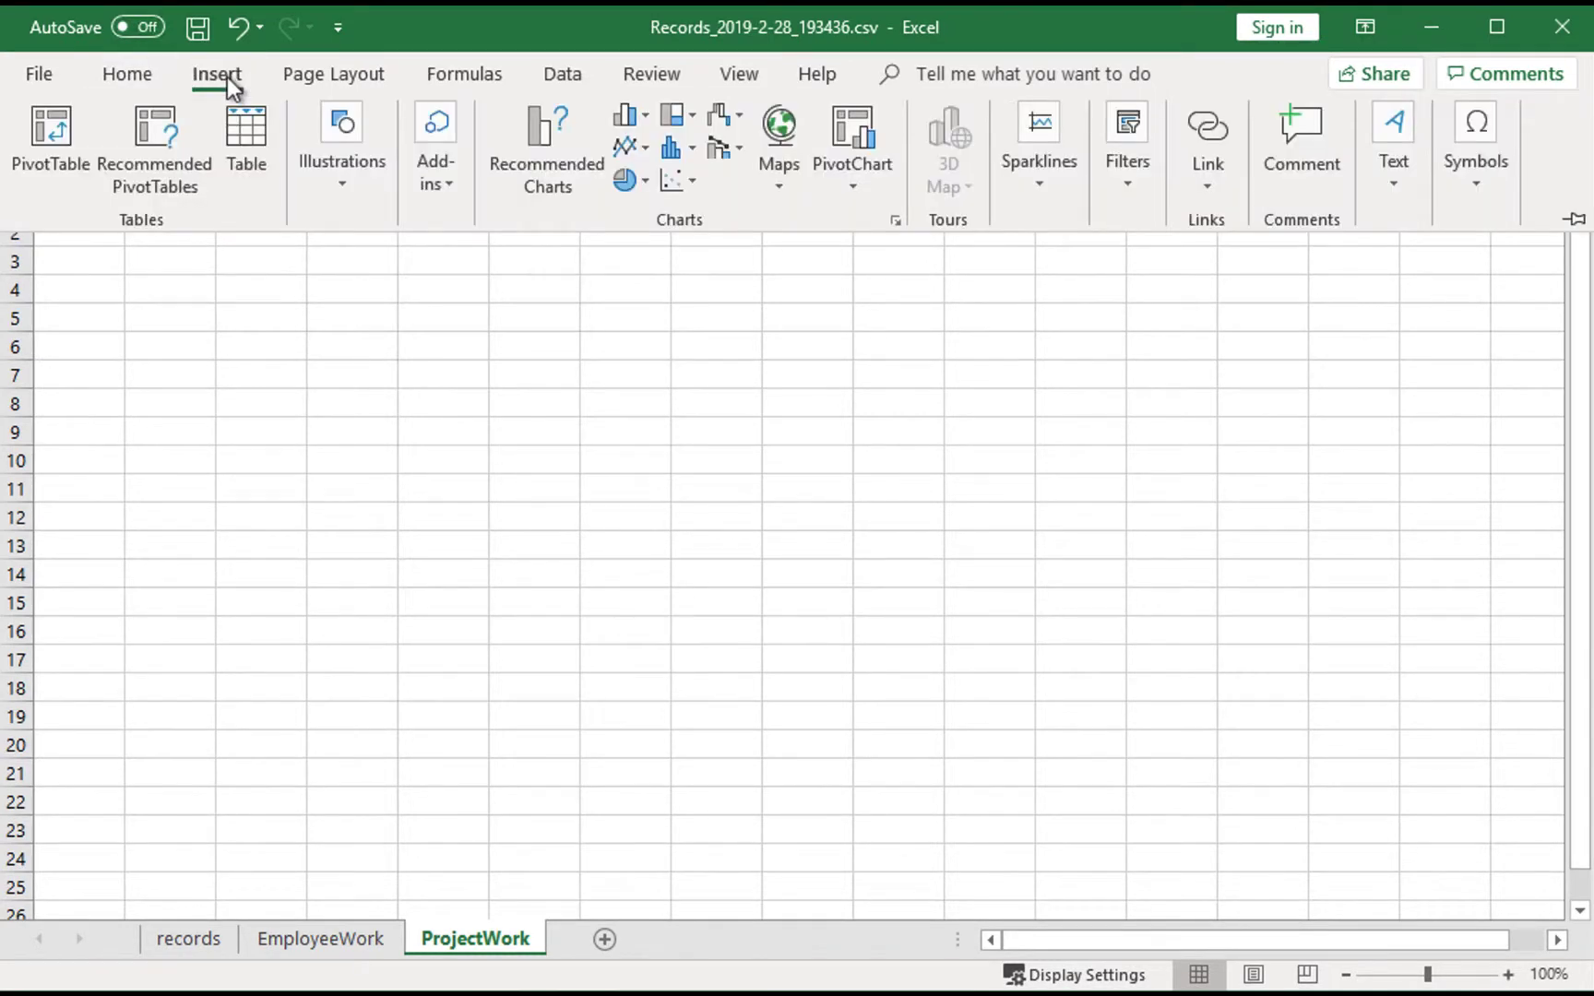
{"action": "left_click", "coordinate": [53, 149]}
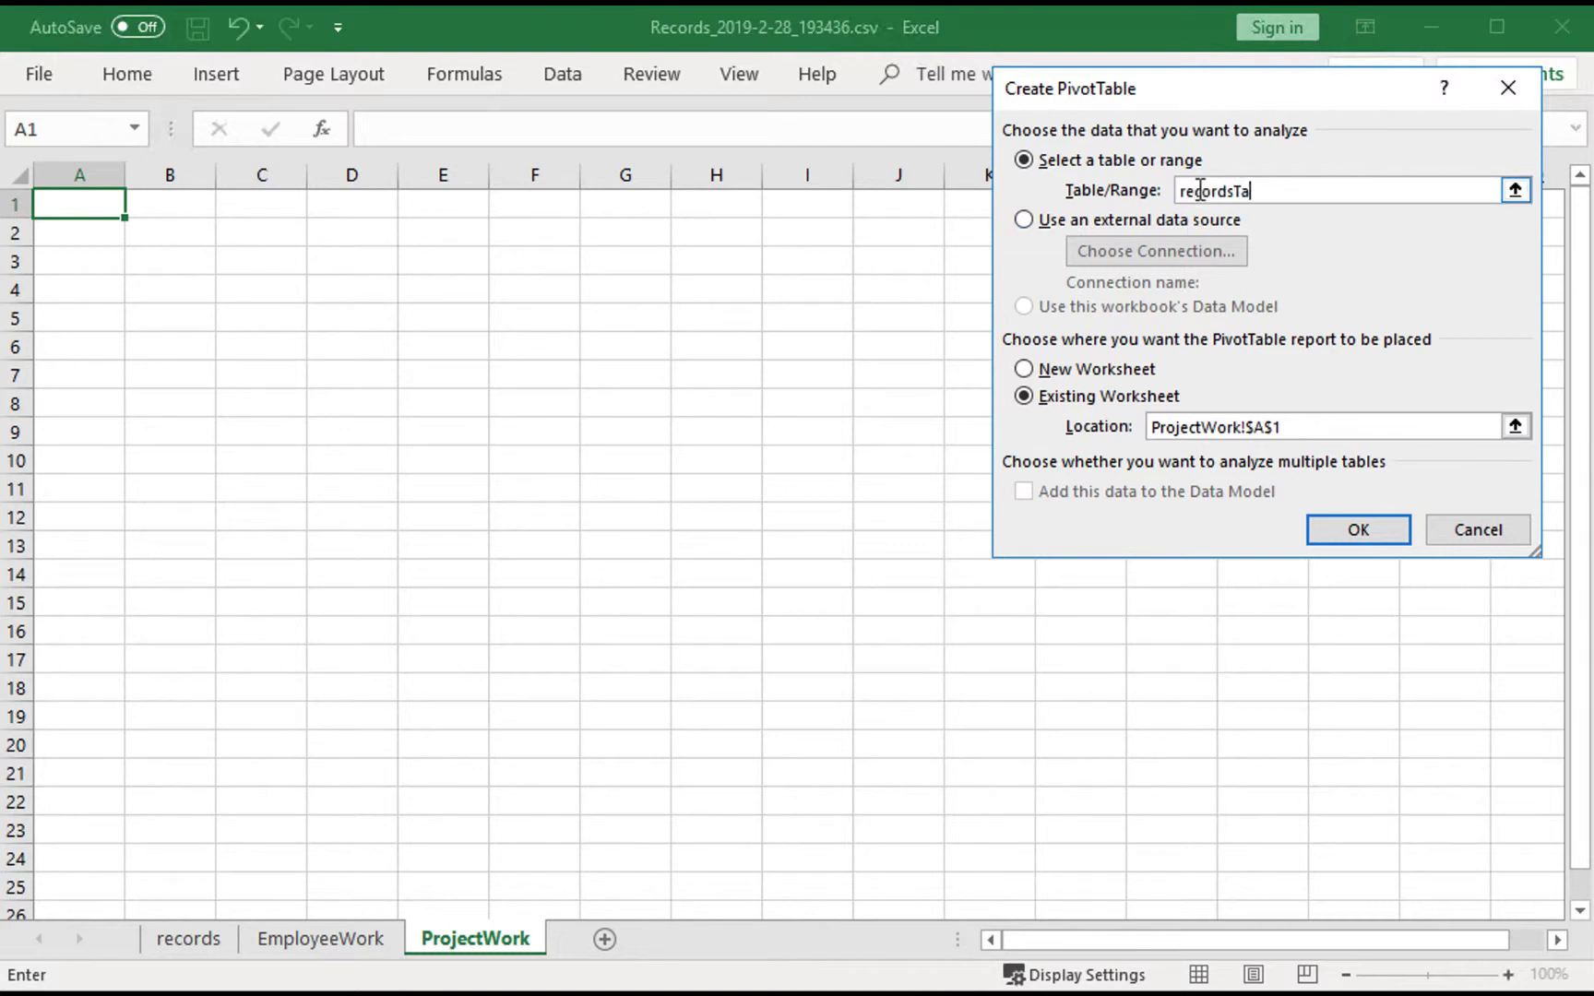
{"action": "left_click", "coordinate": [1381, 528]}
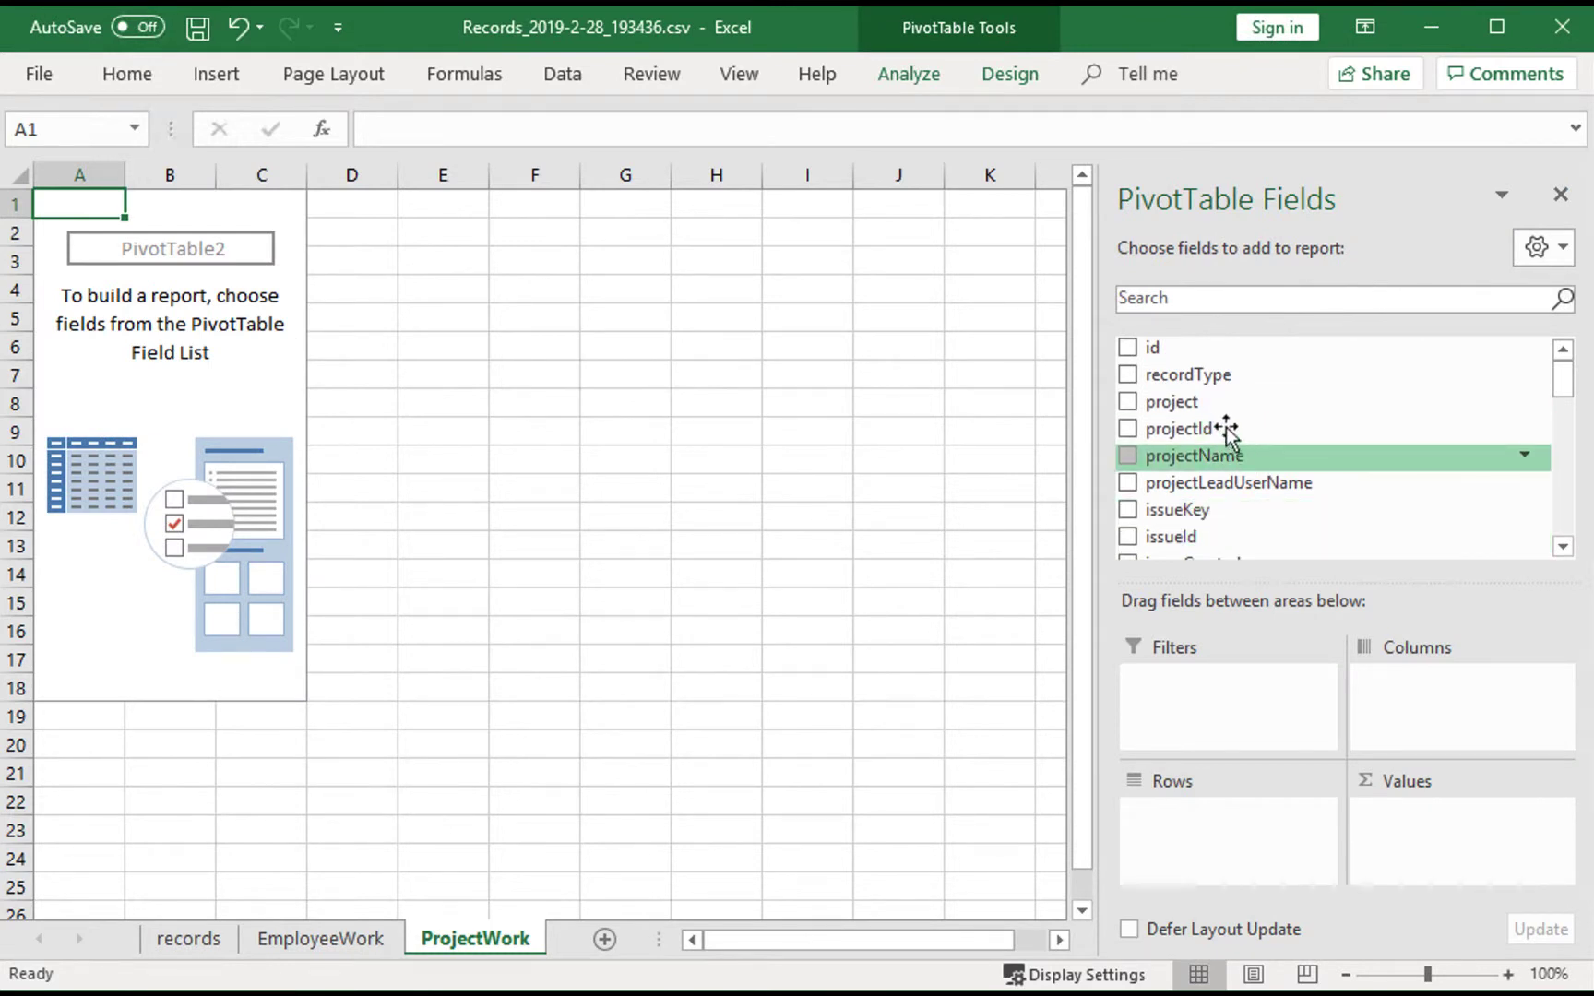
Add recordType as a report filter and set it to W.
{"action": "left_click_drag", "start_coordinate": [1206, 375], "coordinate": [1136, 685]}
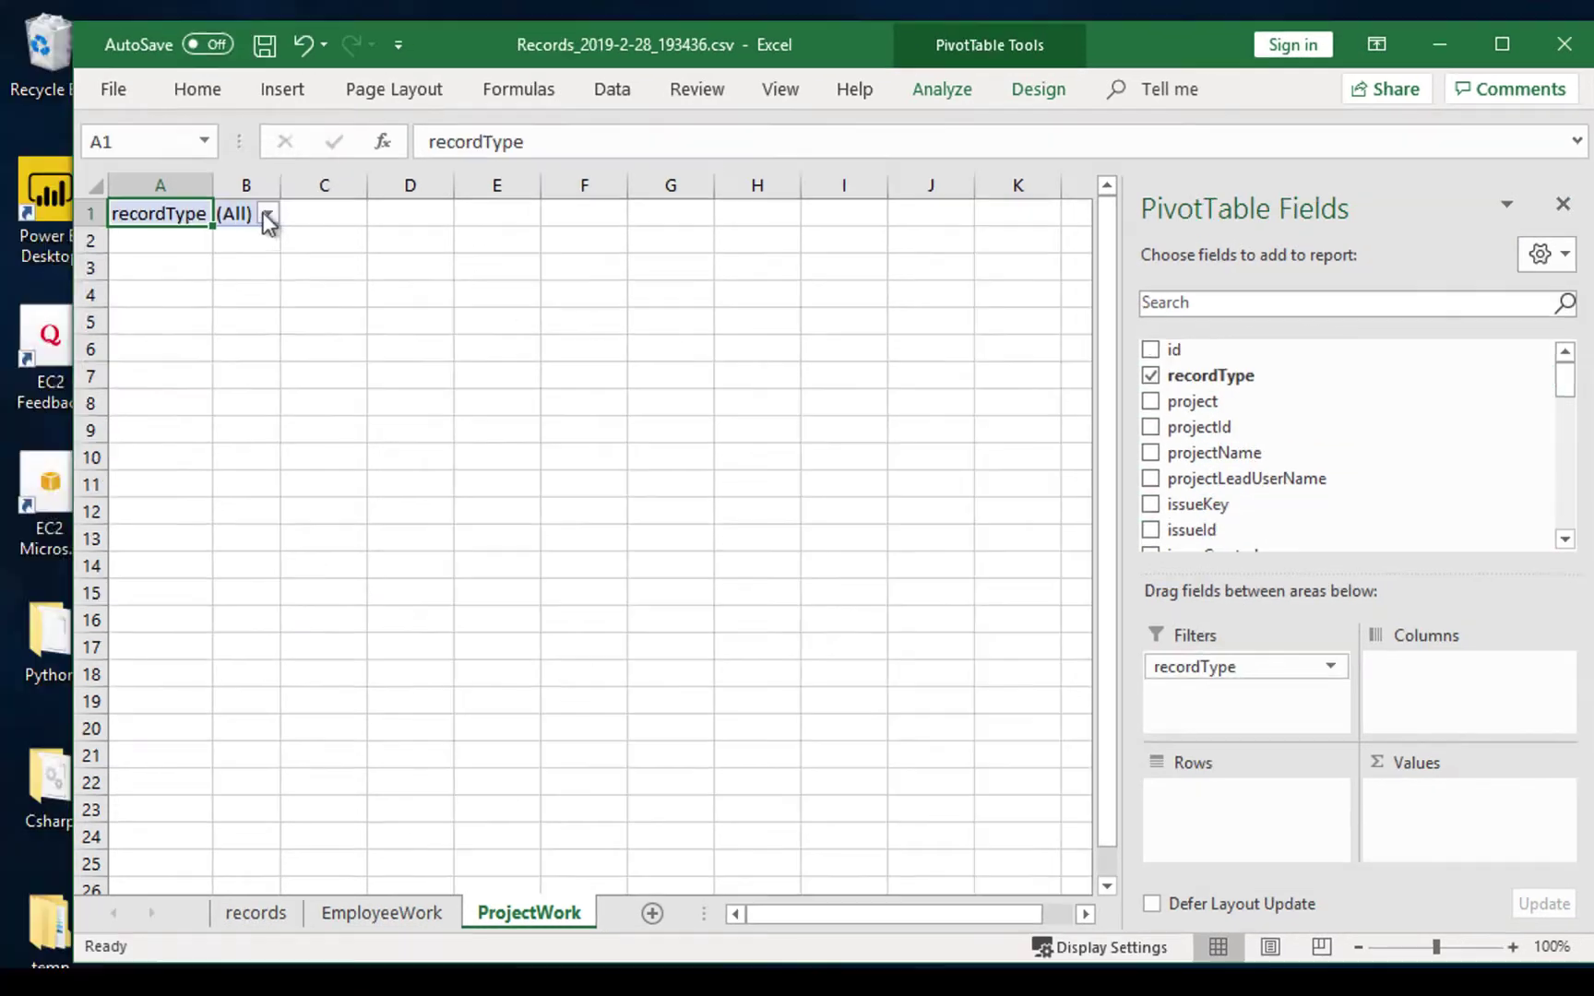
{"action": "left_click", "coordinate": [200, 205]}
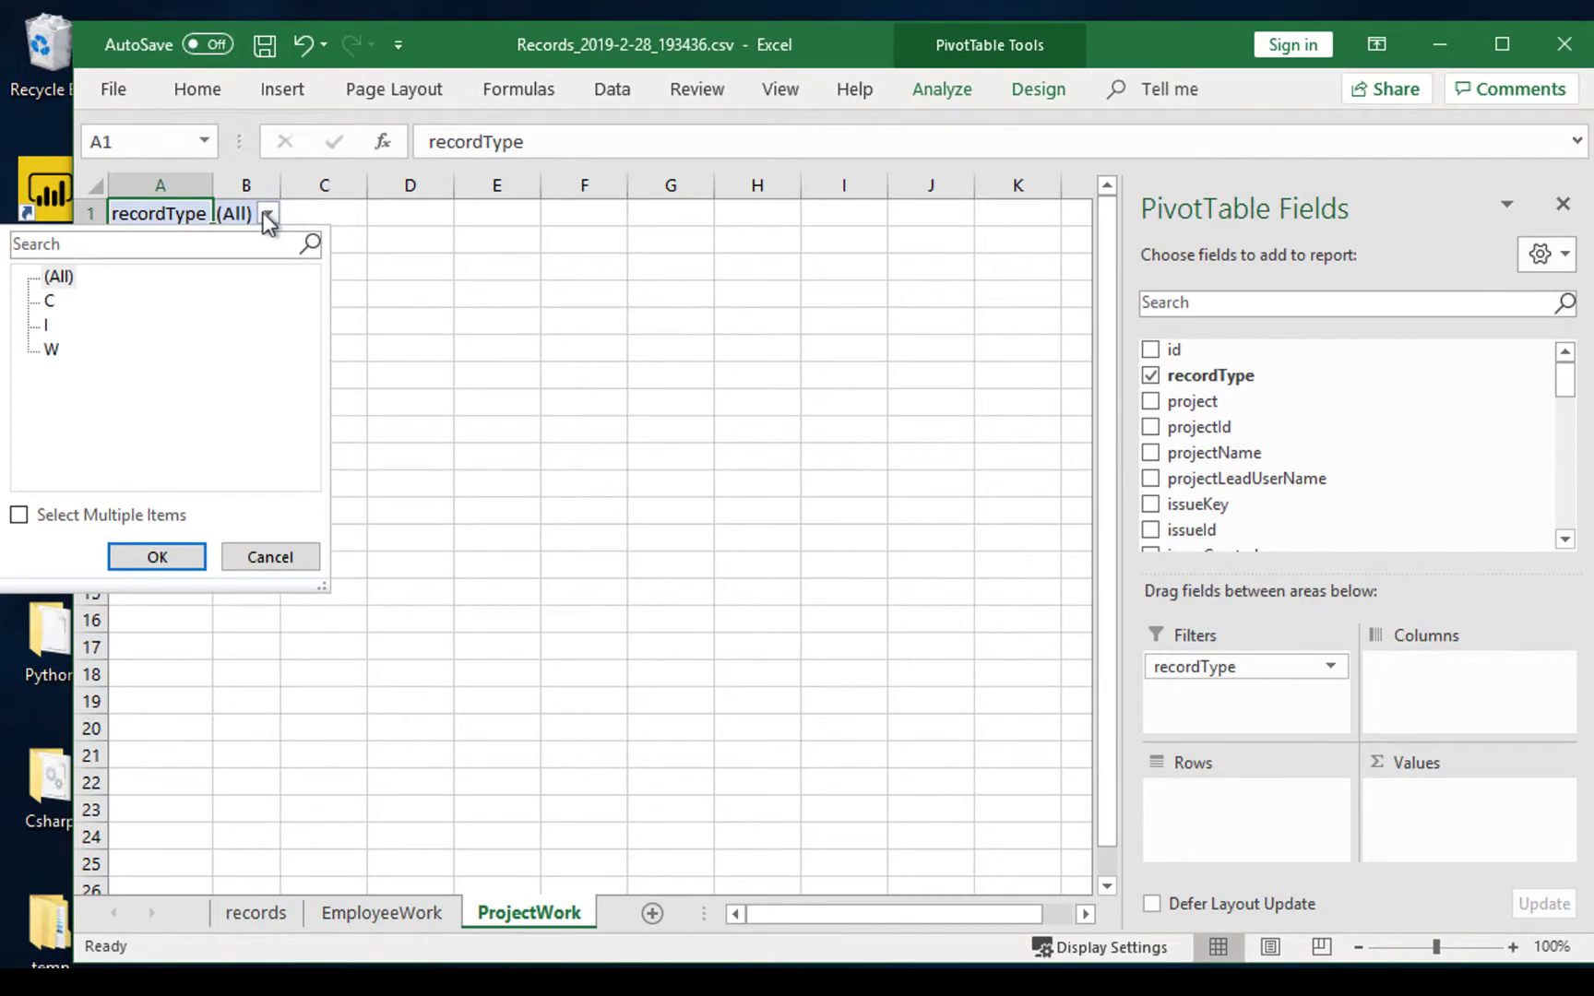
{"action": "left_click", "coordinate": [51, 350]}
{"action": "left_click", "coordinate": [159, 558]}
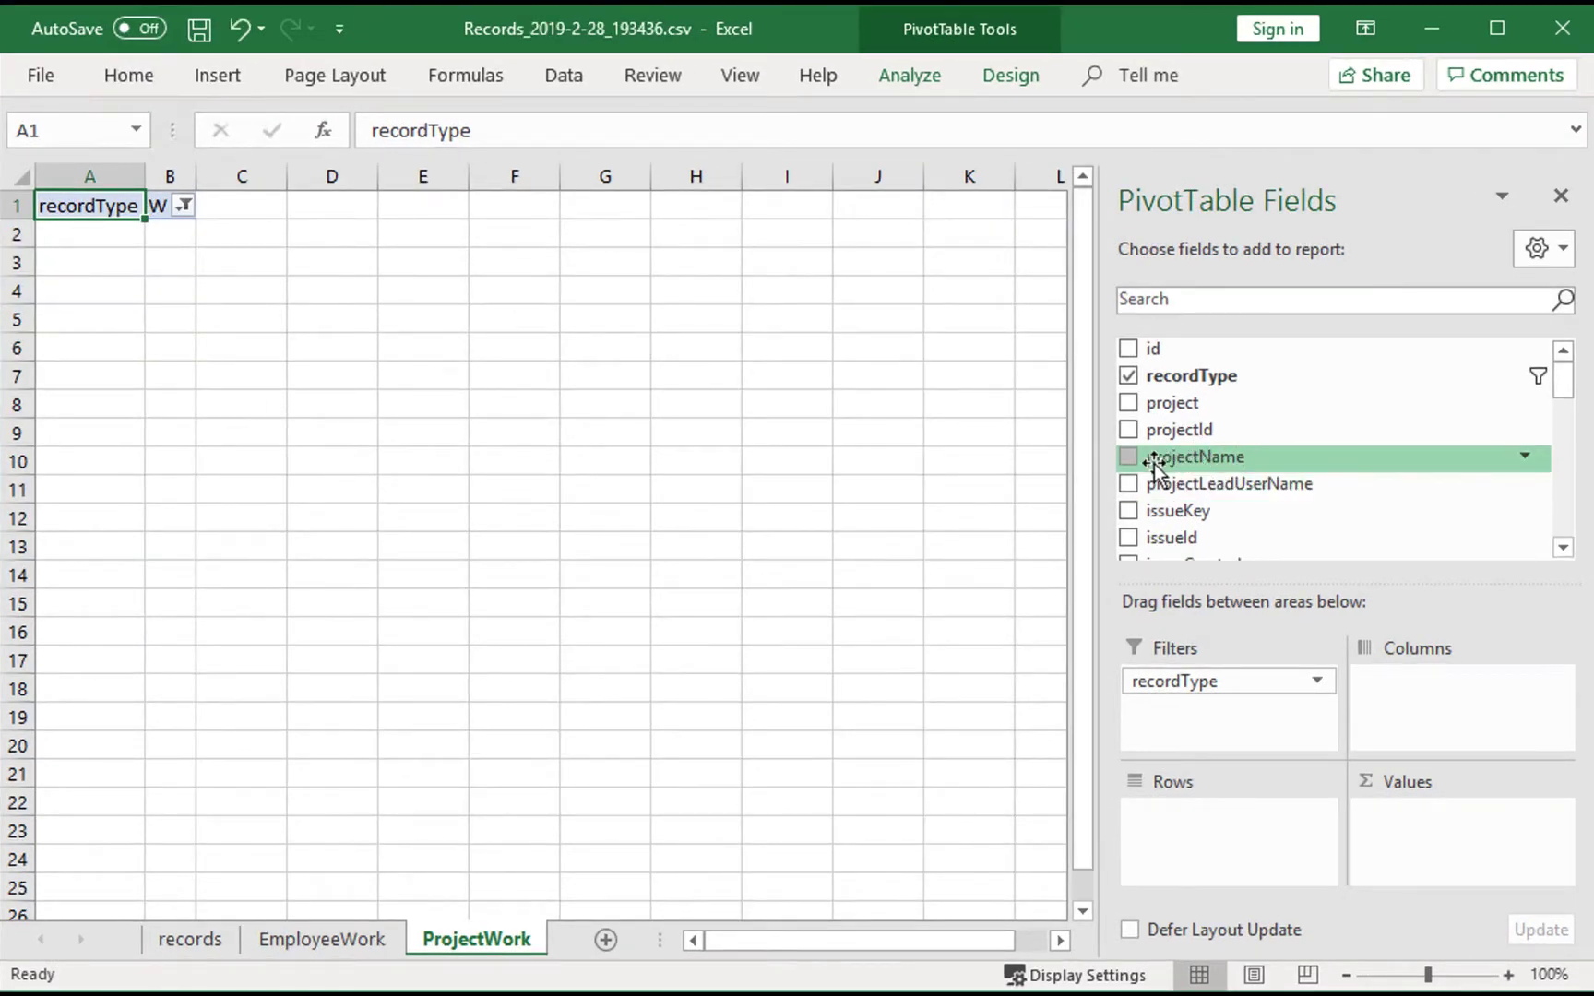
Sum worklogTimeSpent in Values and list each projectName as a row.
{"action": "left_click_drag", "start_coordinate": [1159, 468], "coordinate": [1192, 721]}
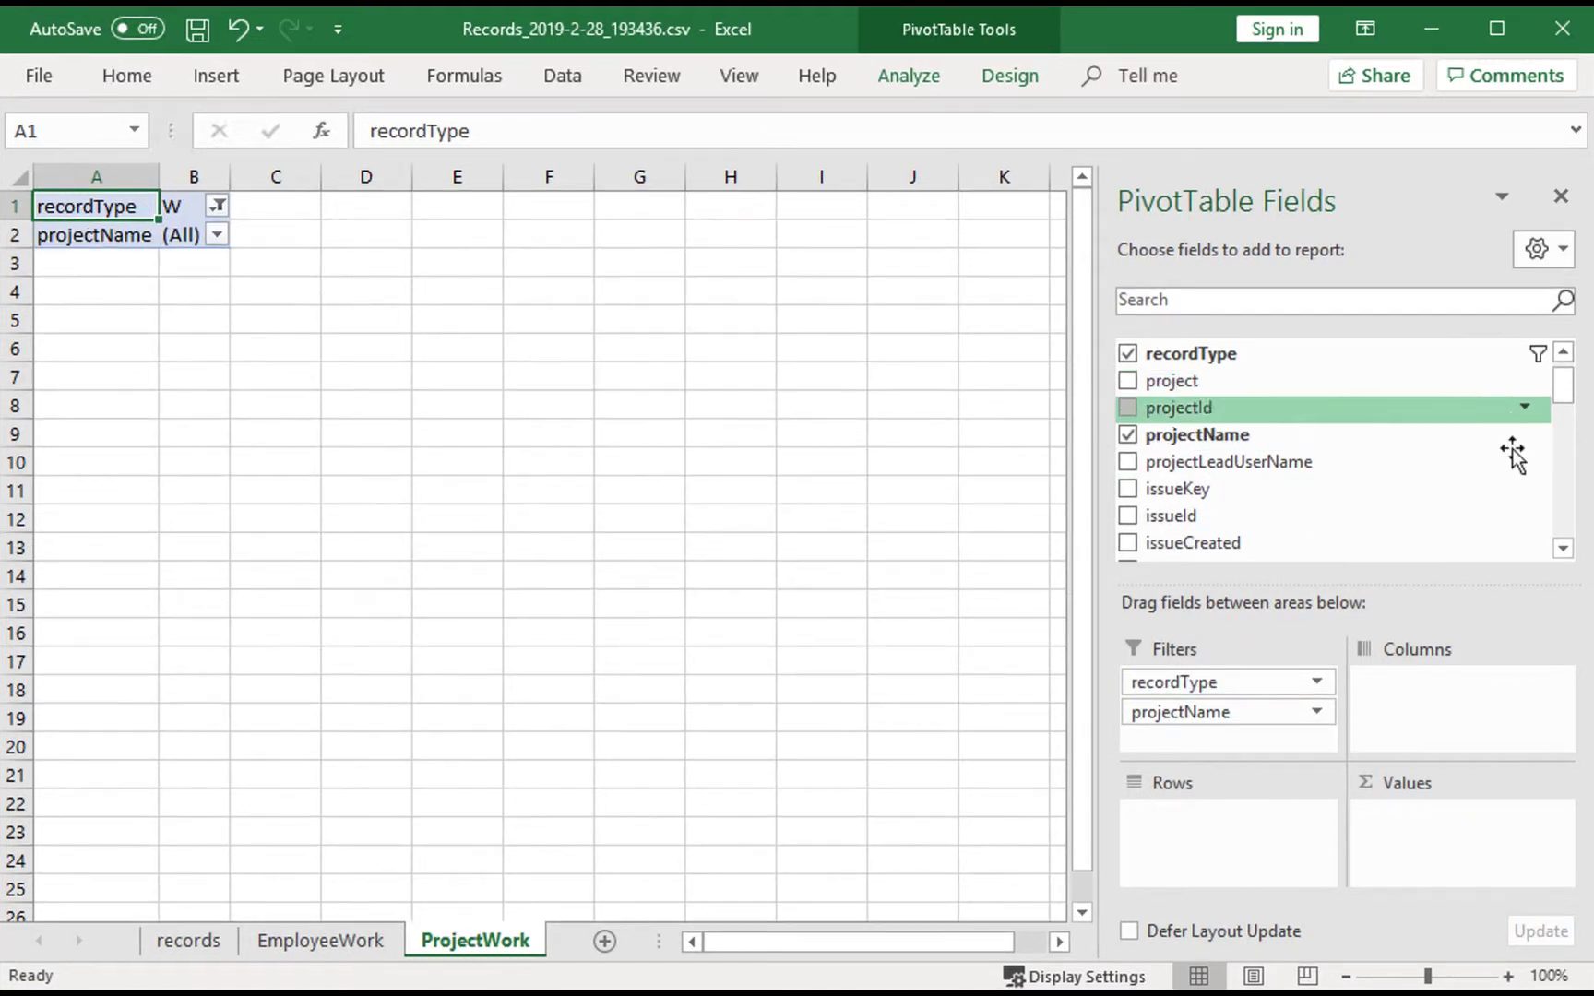
{"action": "scroll", "coordinate": [1567, 461], "scroll_direction": "down", "scroll_amount": 1}
{"action": "scroll", "coordinate": [1566, 461], "scroll_direction": "down", "scroll_amount": 5}
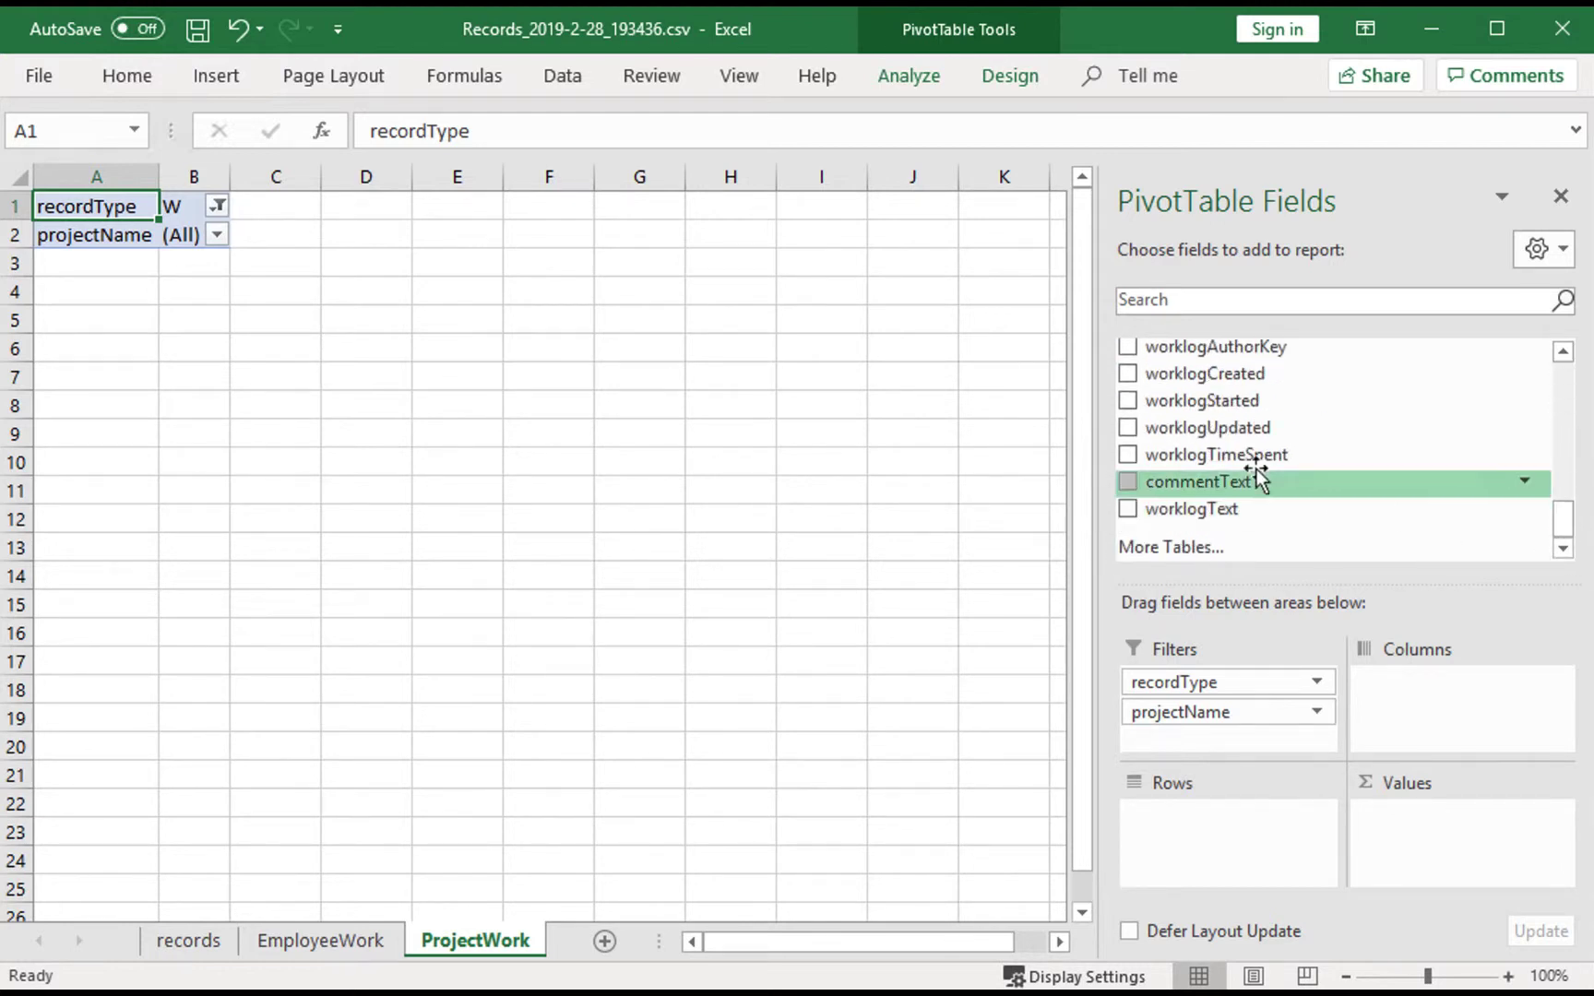
{"action": "left_click_drag", "start_coordinate": [1477, 835], "coordinate": [1449, 841]}
{"action": "left_click_drag", "start_coordinate": [1566, 524], "coordinate": [1569, 389]}
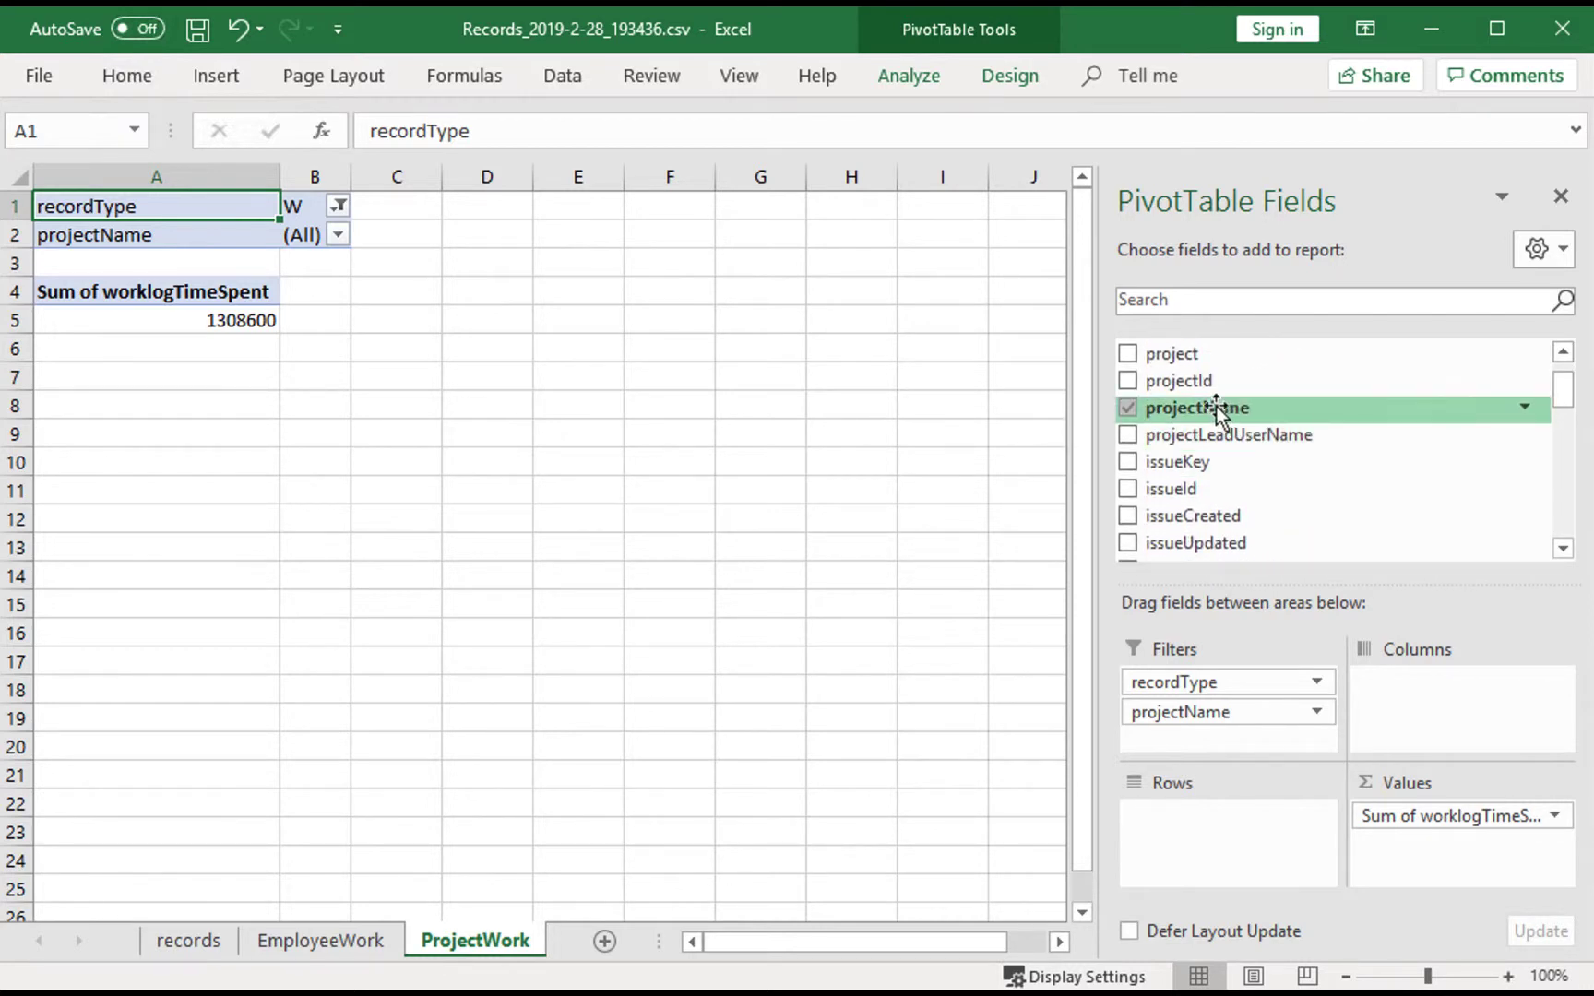
{"action": "left_click_drag", "start_coordinate": [1216, 407], "coordinate": [1209, 830]}
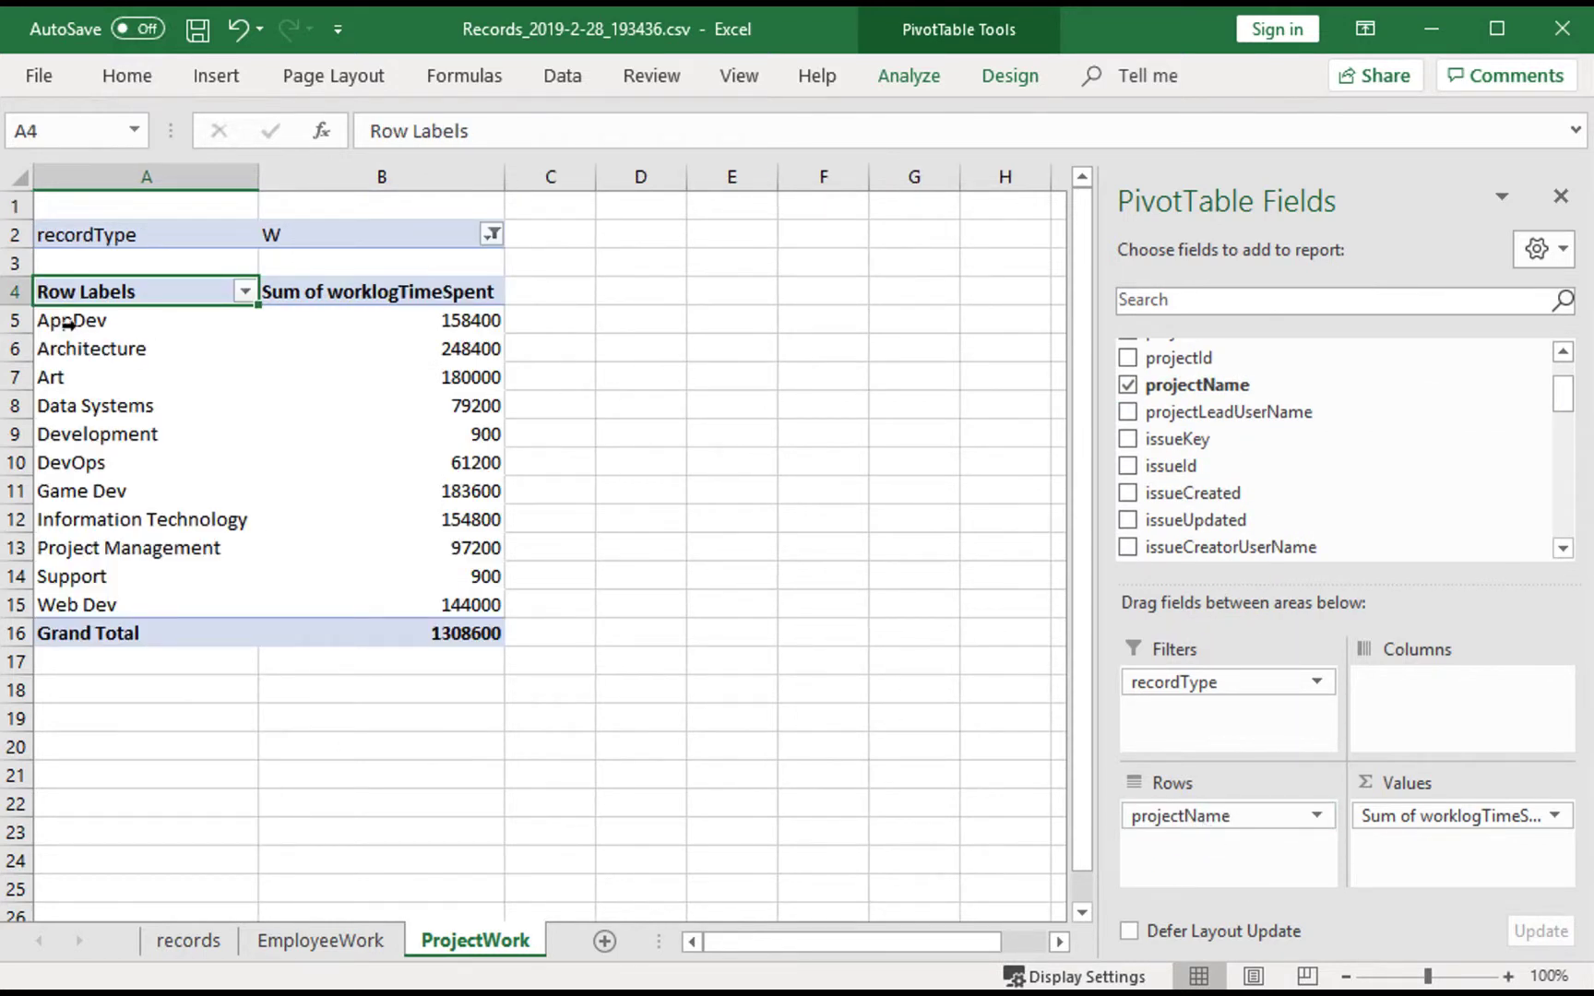
{"action": "mouse_move", "coordinate": [415, 612]}
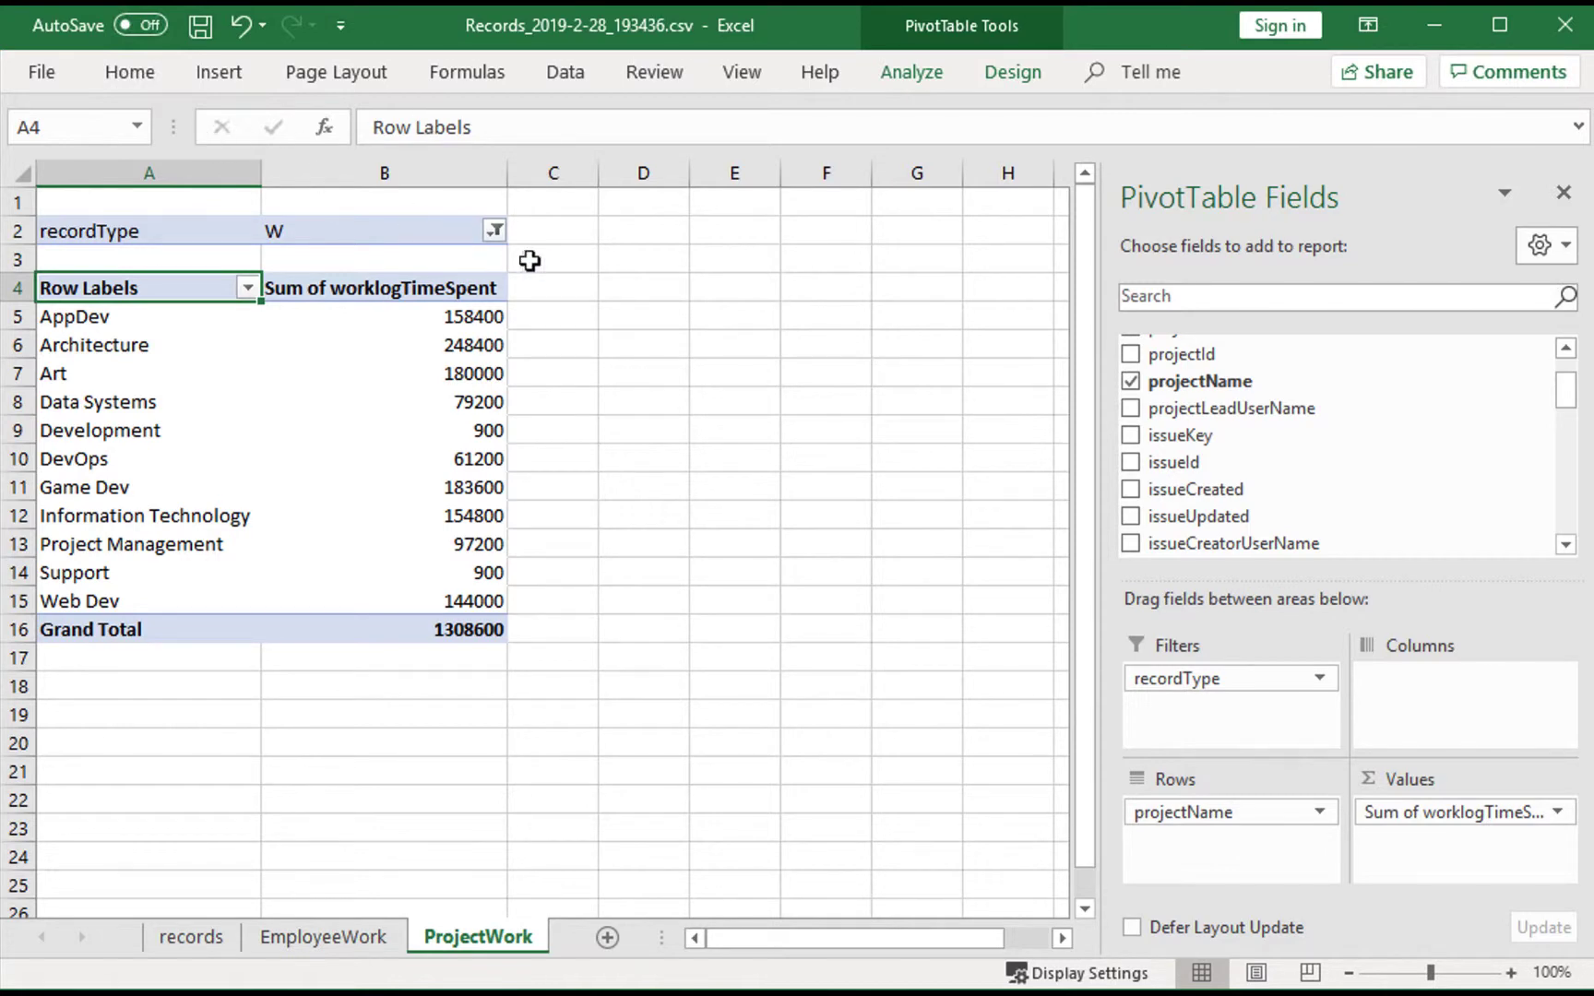
Insert a Radar with Markers PivotChart from the ProjectWork pivot.
{"action": "left_click", "coordinate": [217, 72]}
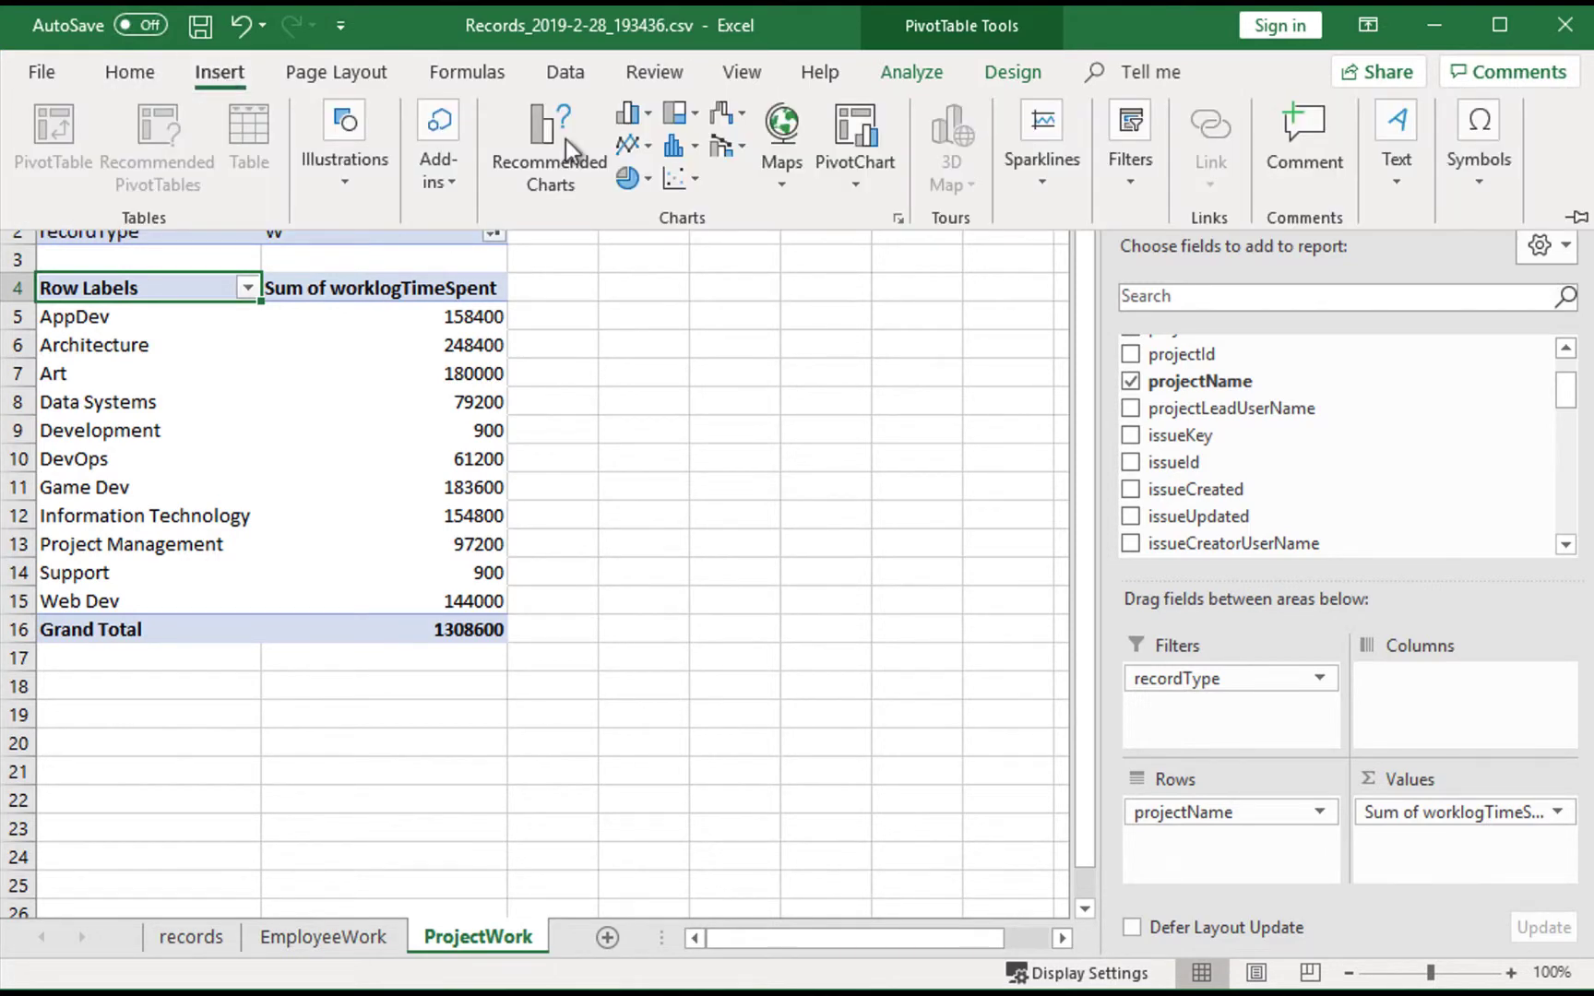
{"action": "left_click", "coordinate": [856, 175]}
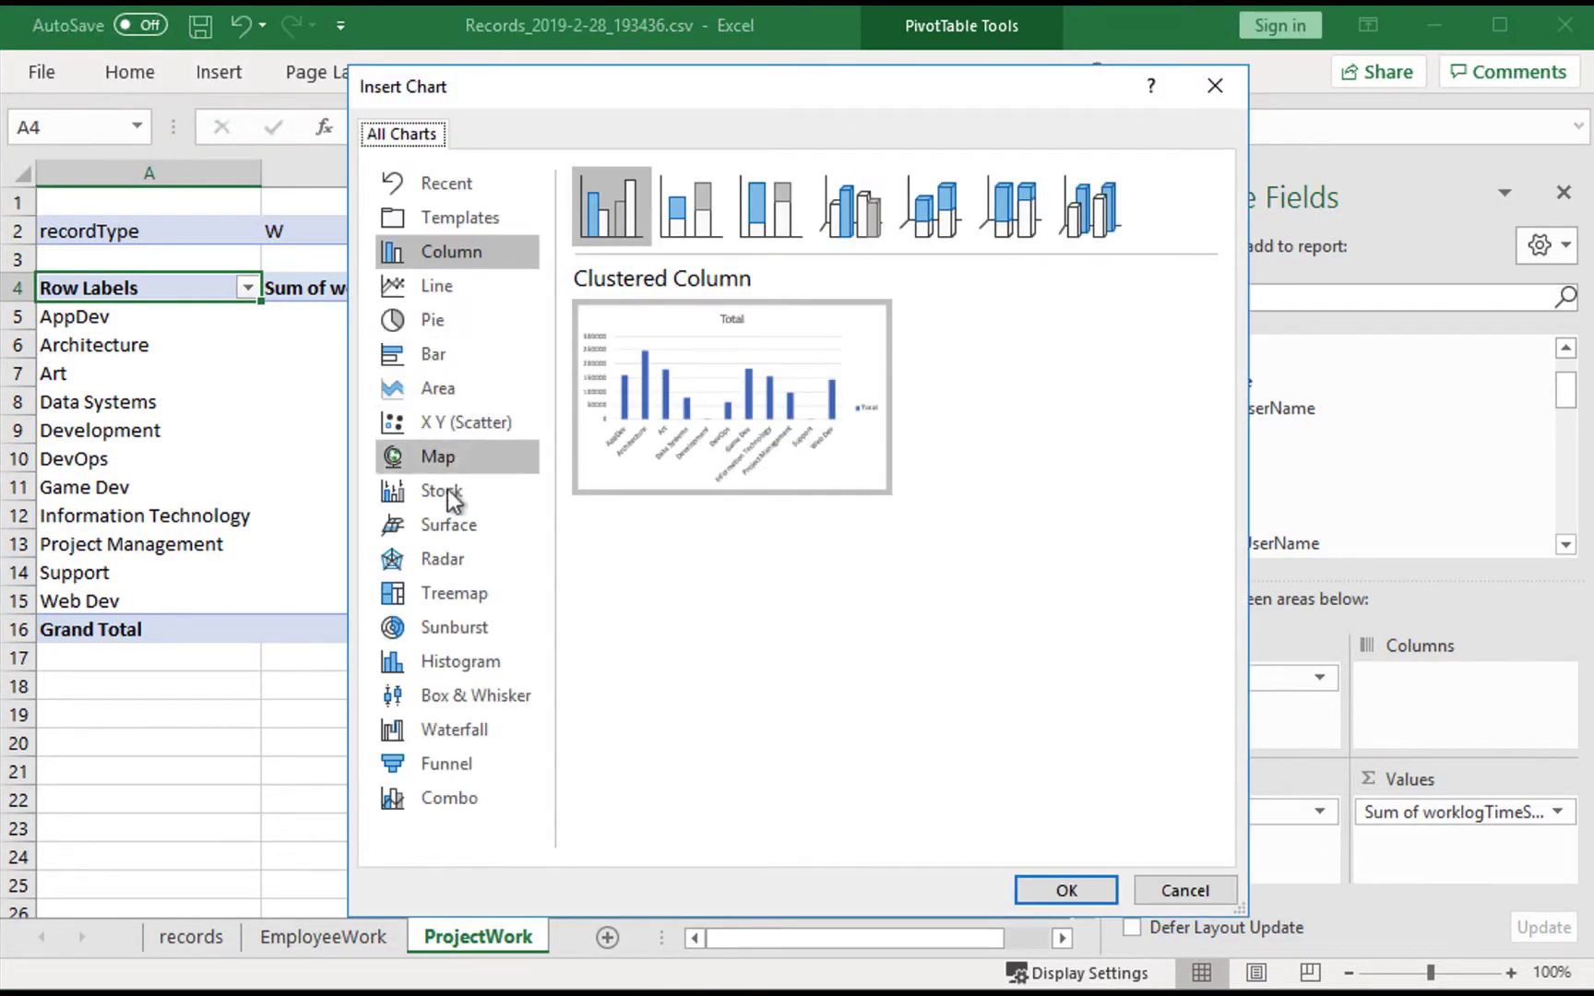
{"action": "left_click", "coordinate": [440, 559]}
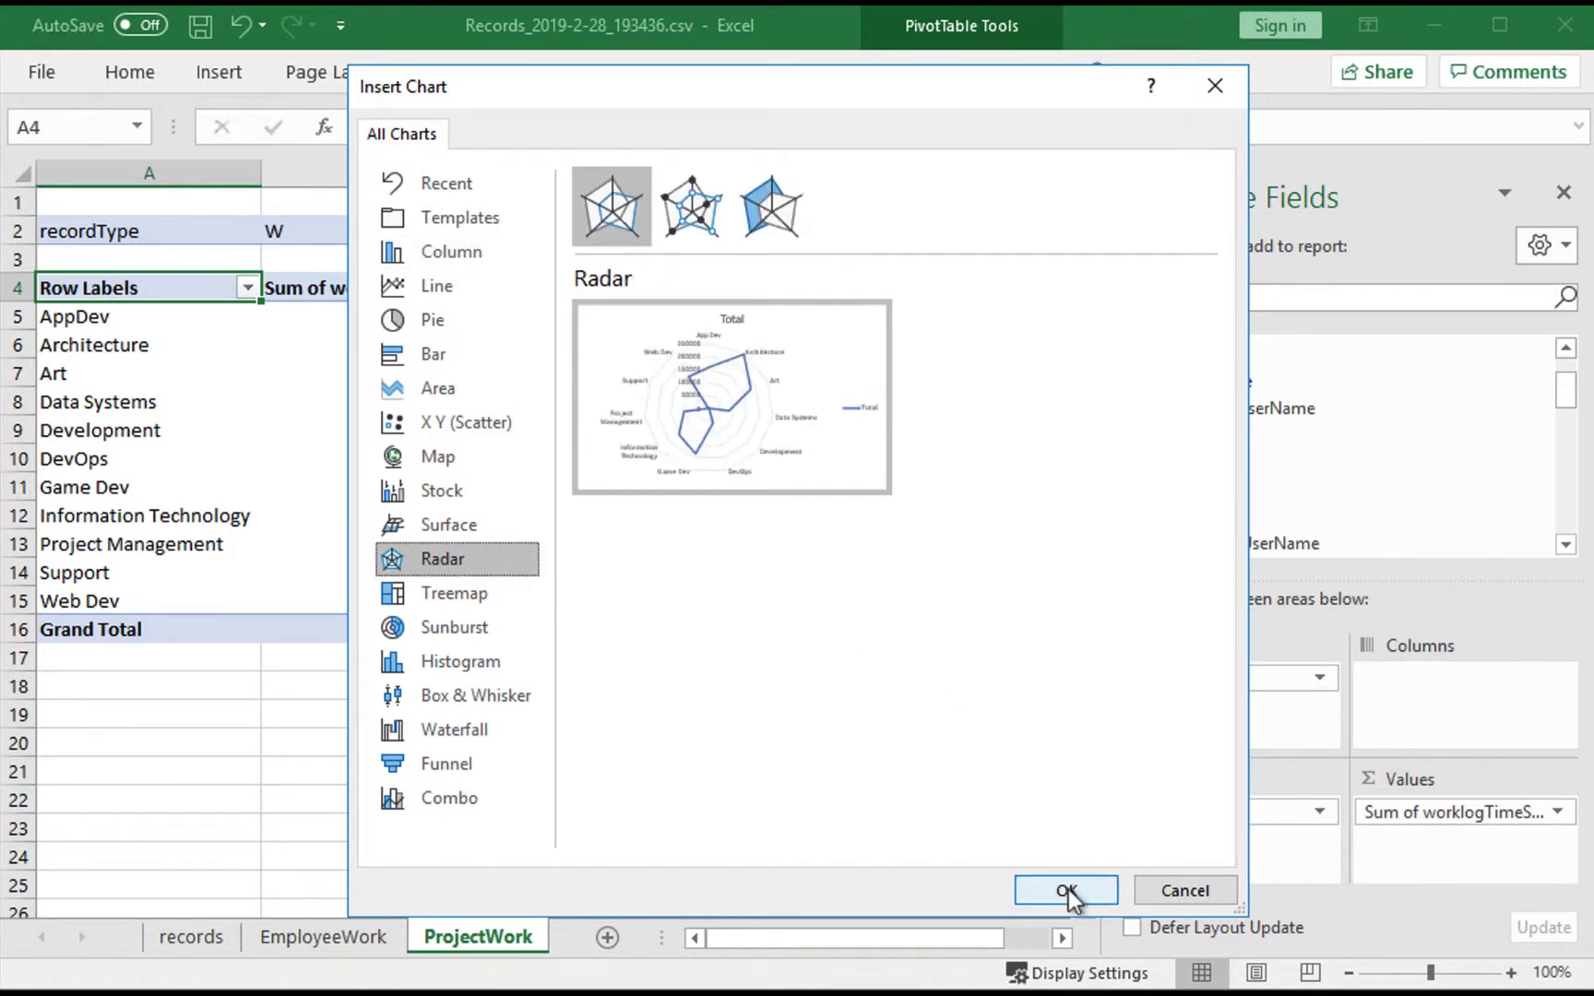
{"action": "left_click", "coordinate": [771, 207]}
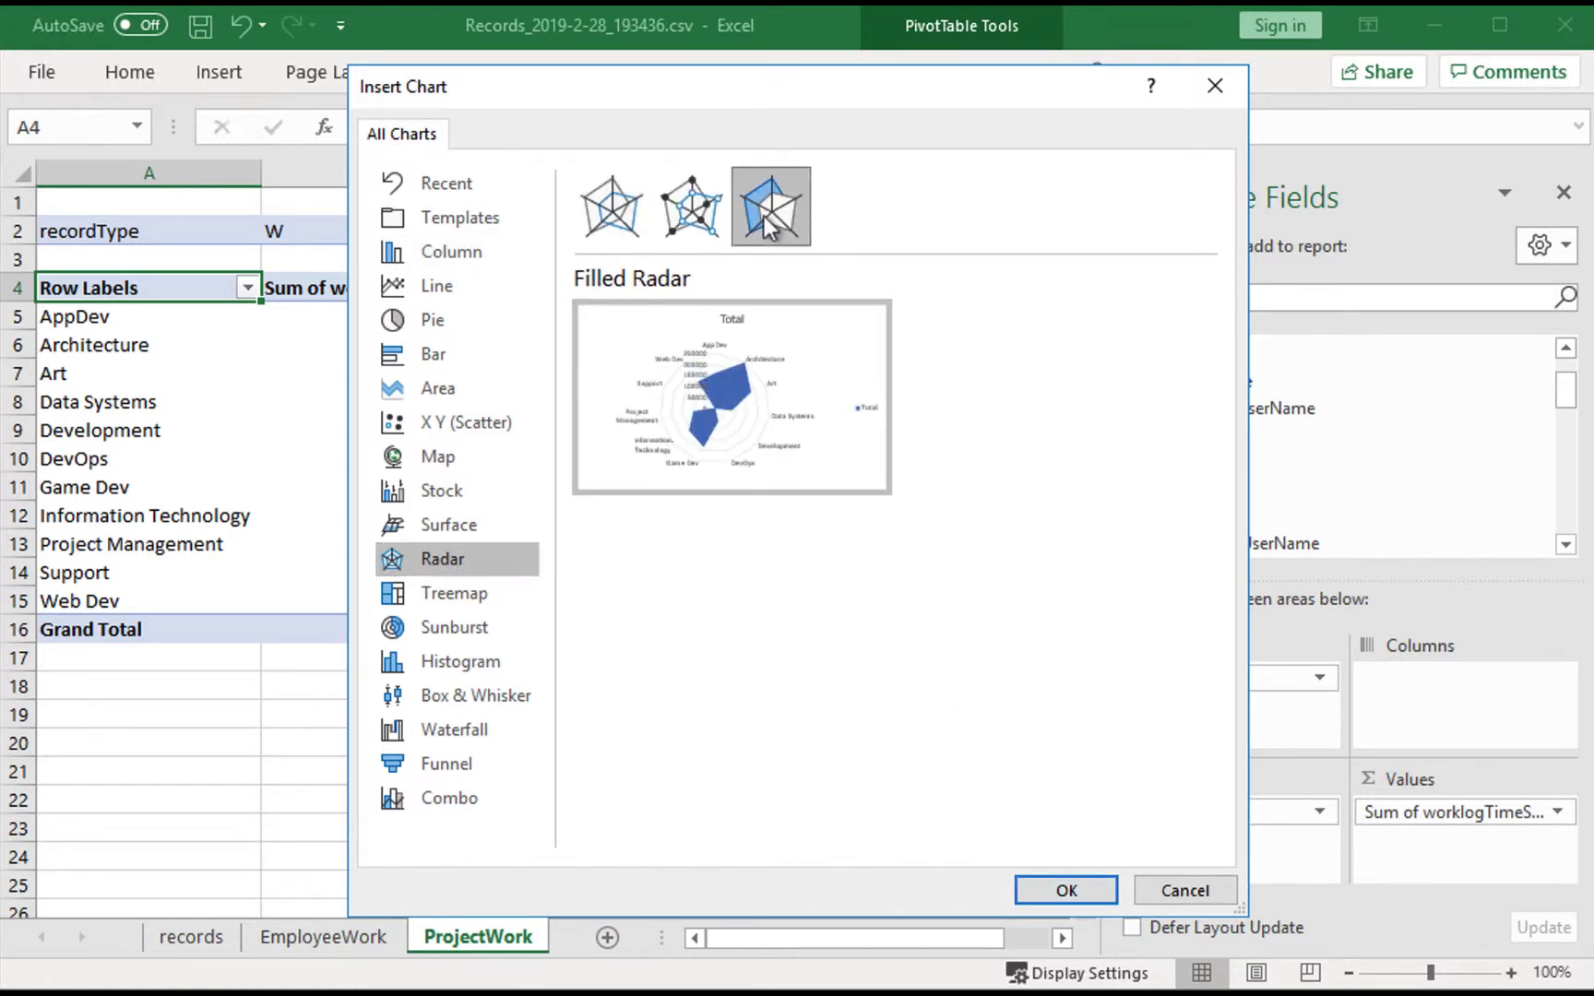
{"action": "left_click", "coordinate": [689, 207]}
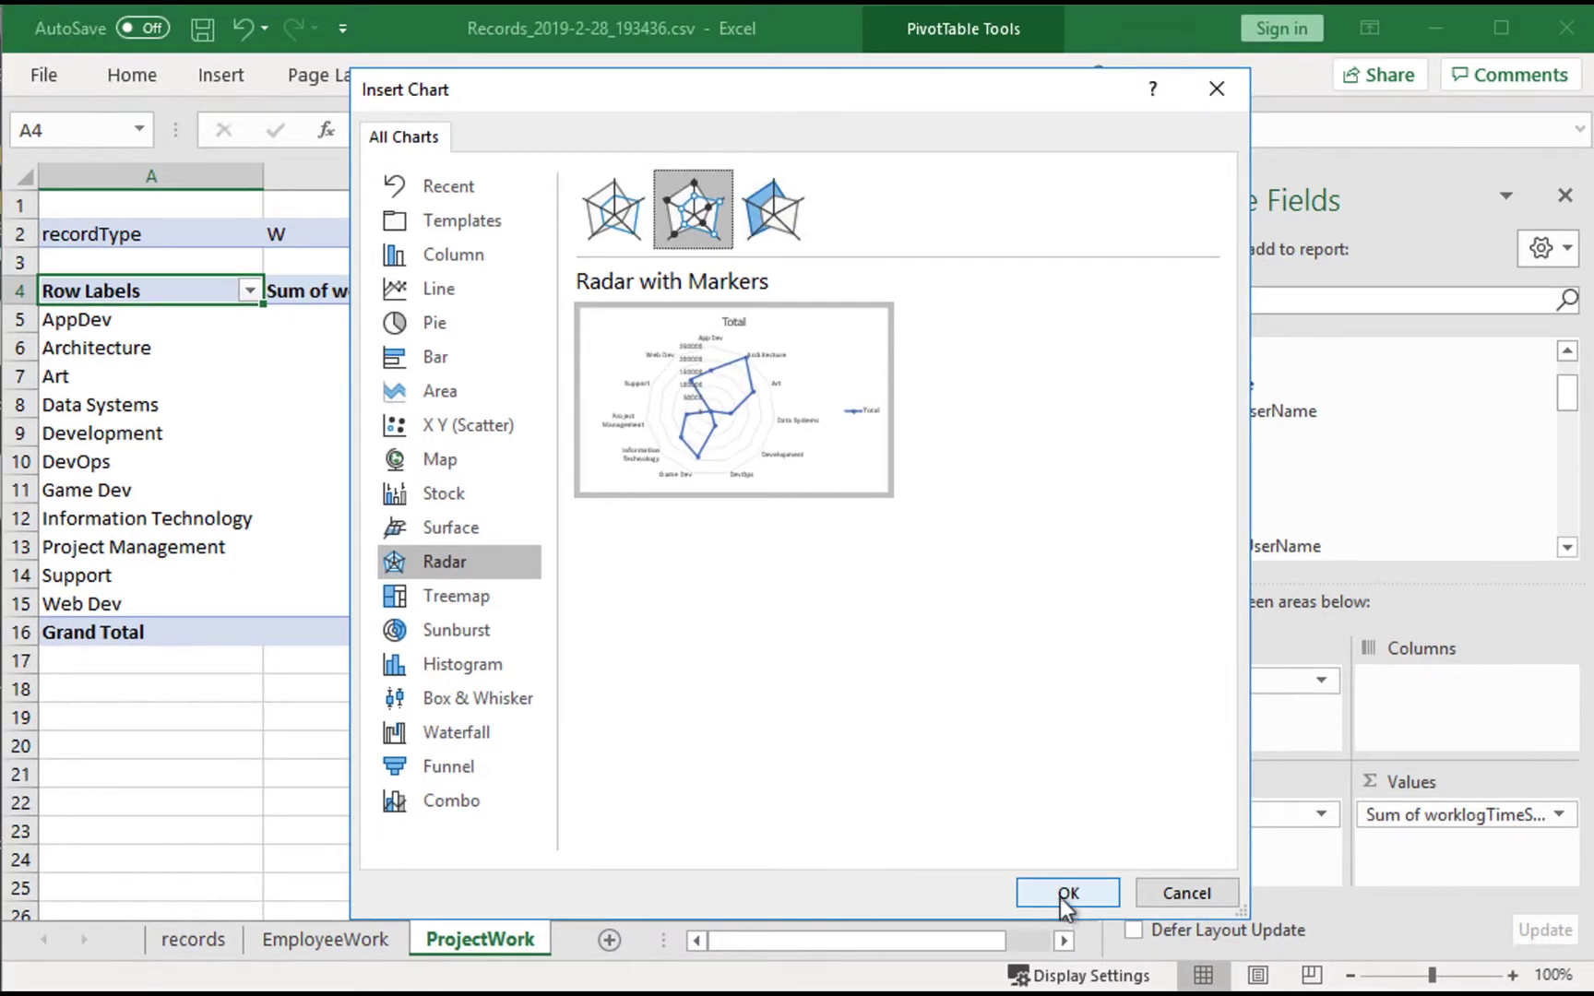
{"action": "left_click", "coordinate": [1067, 894]}
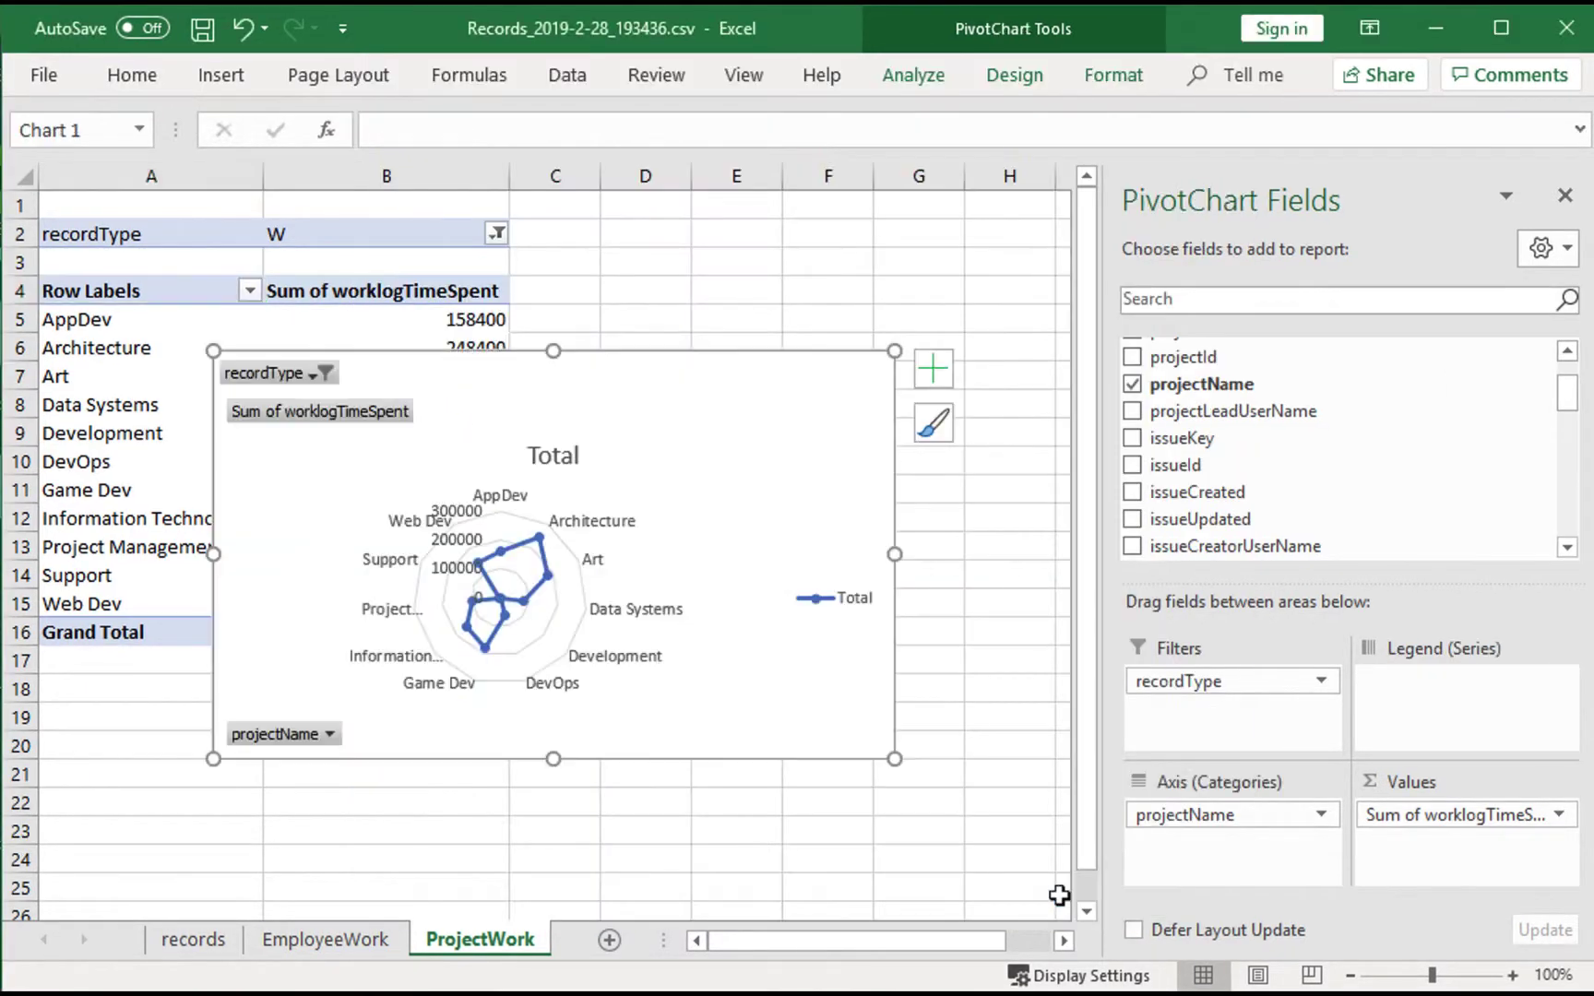
Delete the radar chart's title, legend and field buttons, then narrow it and place it beside the pivot.
{"action": "left_click", "coordinate": [557, 461]}
{"action": "key", "text": "Delete"}
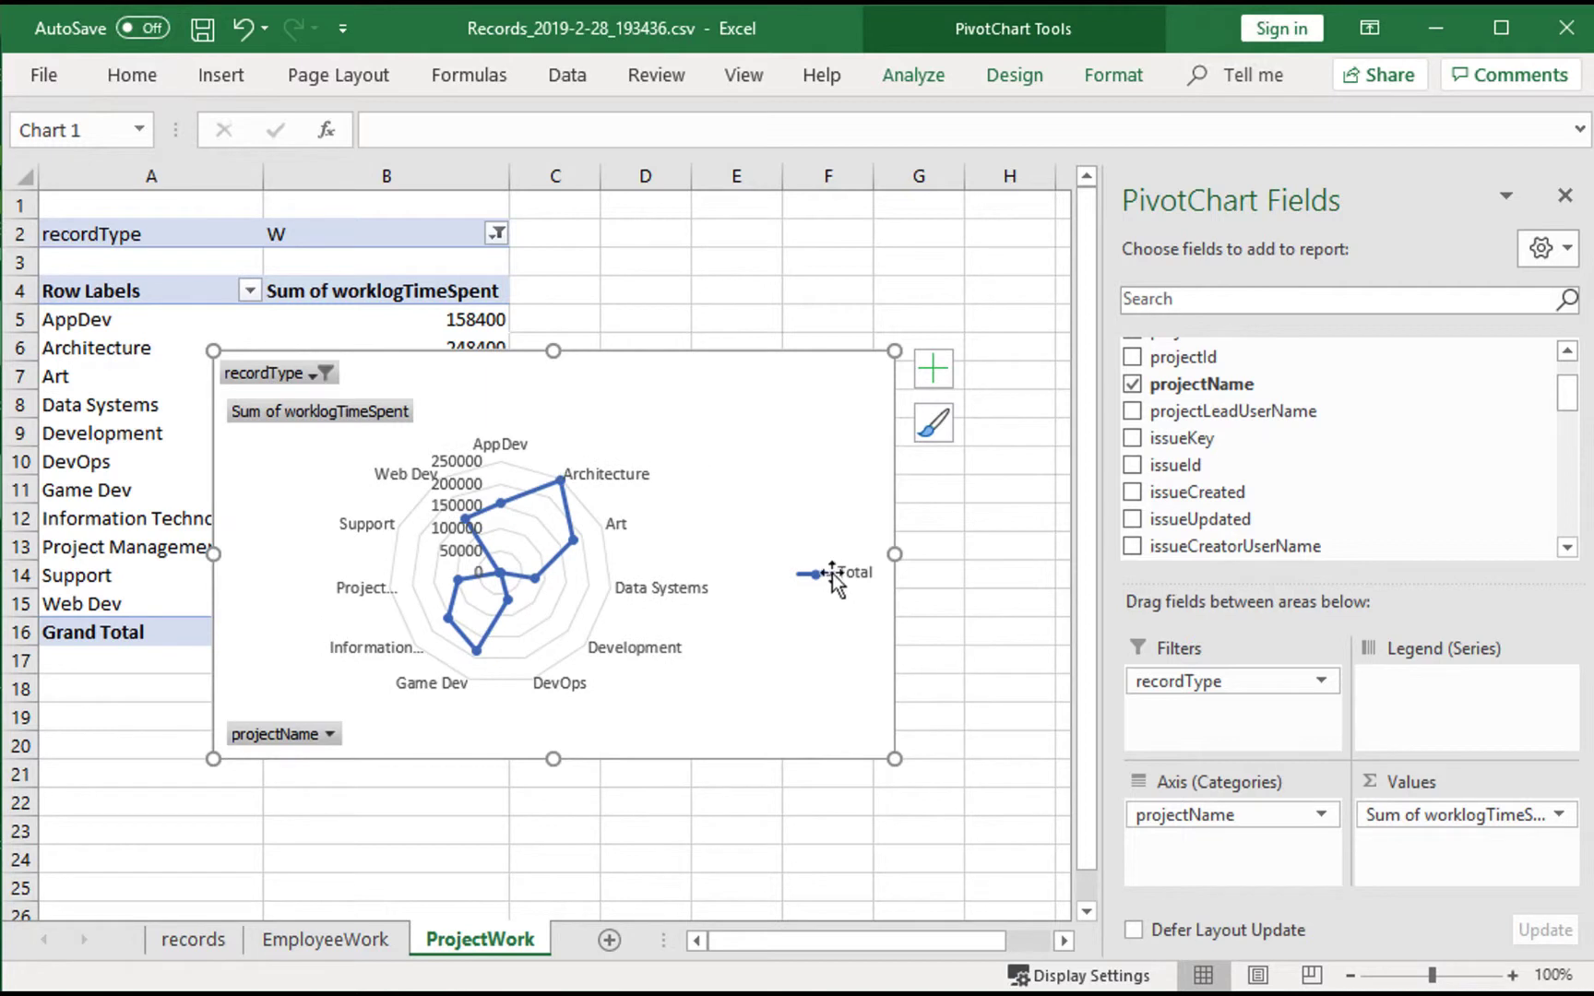
{"action": "key", "text": "Delete"}
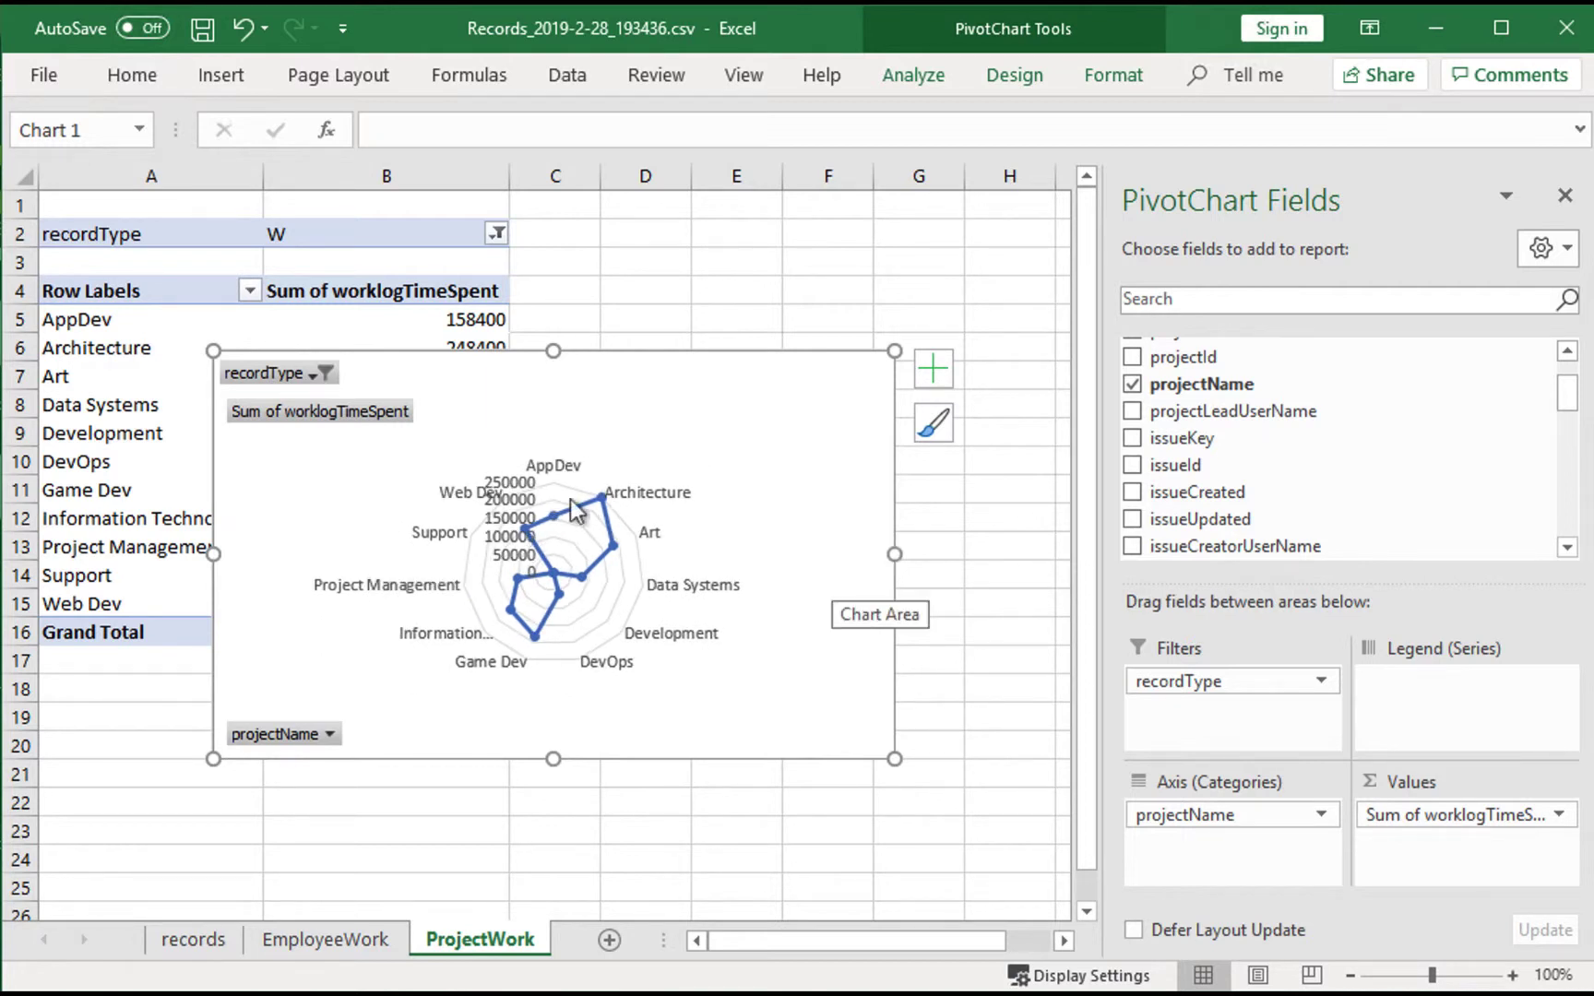
{"action": "right_click", "coordinate": [325, 403]}
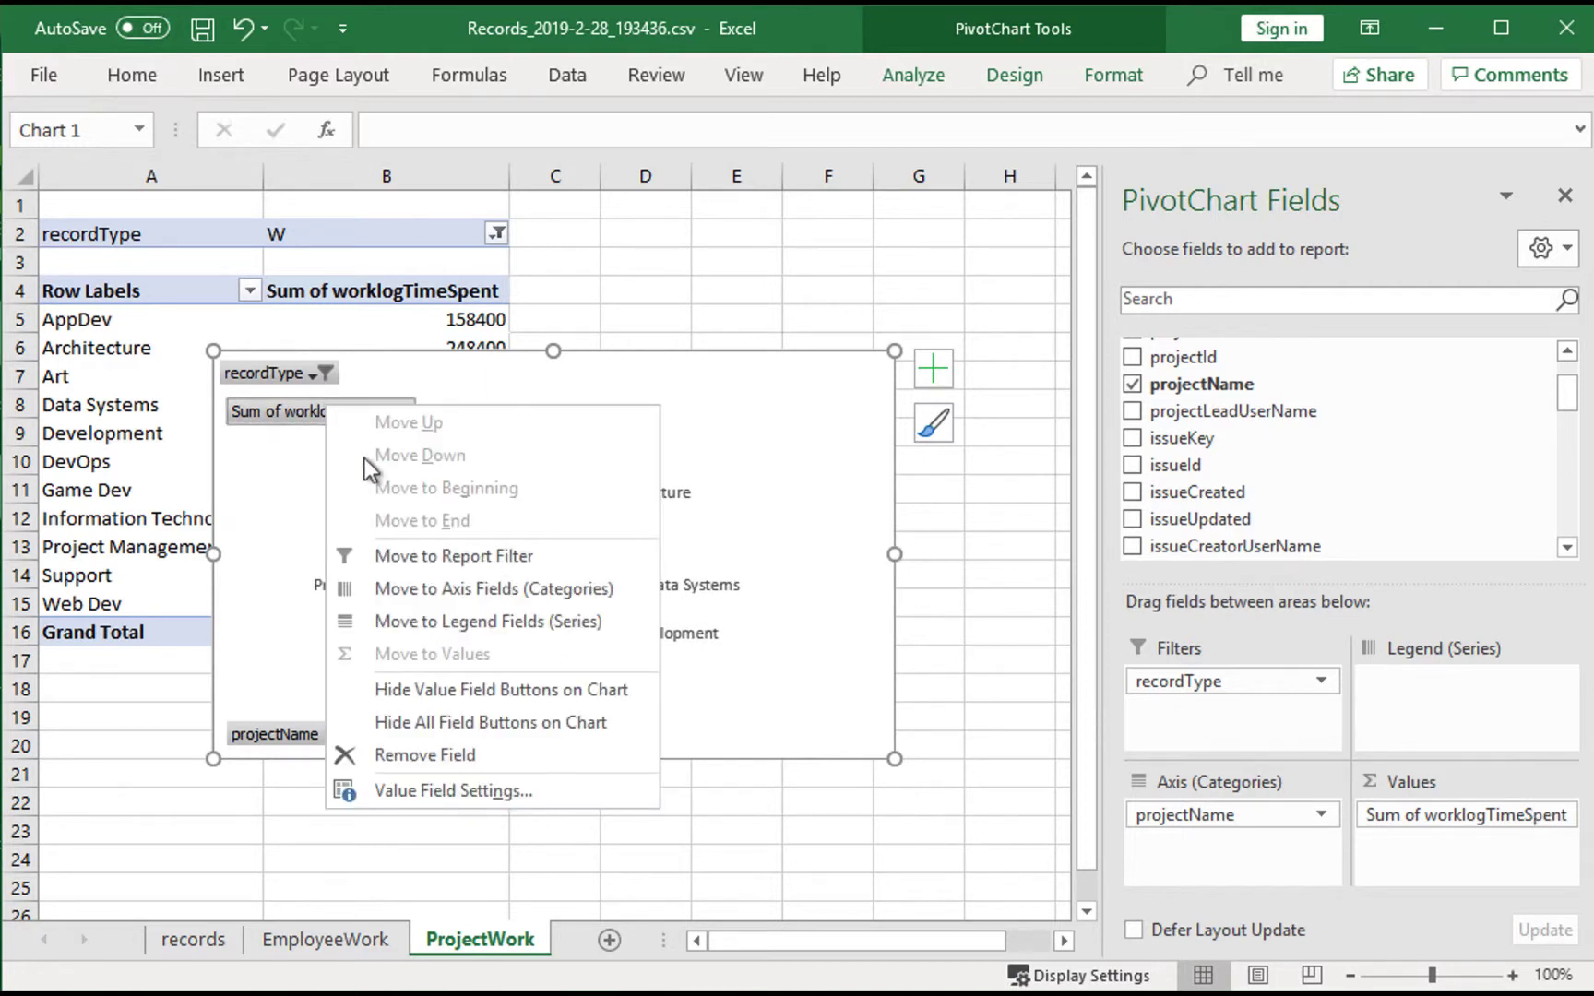
{"action": "left_click", "coordinate": [549, 721]}
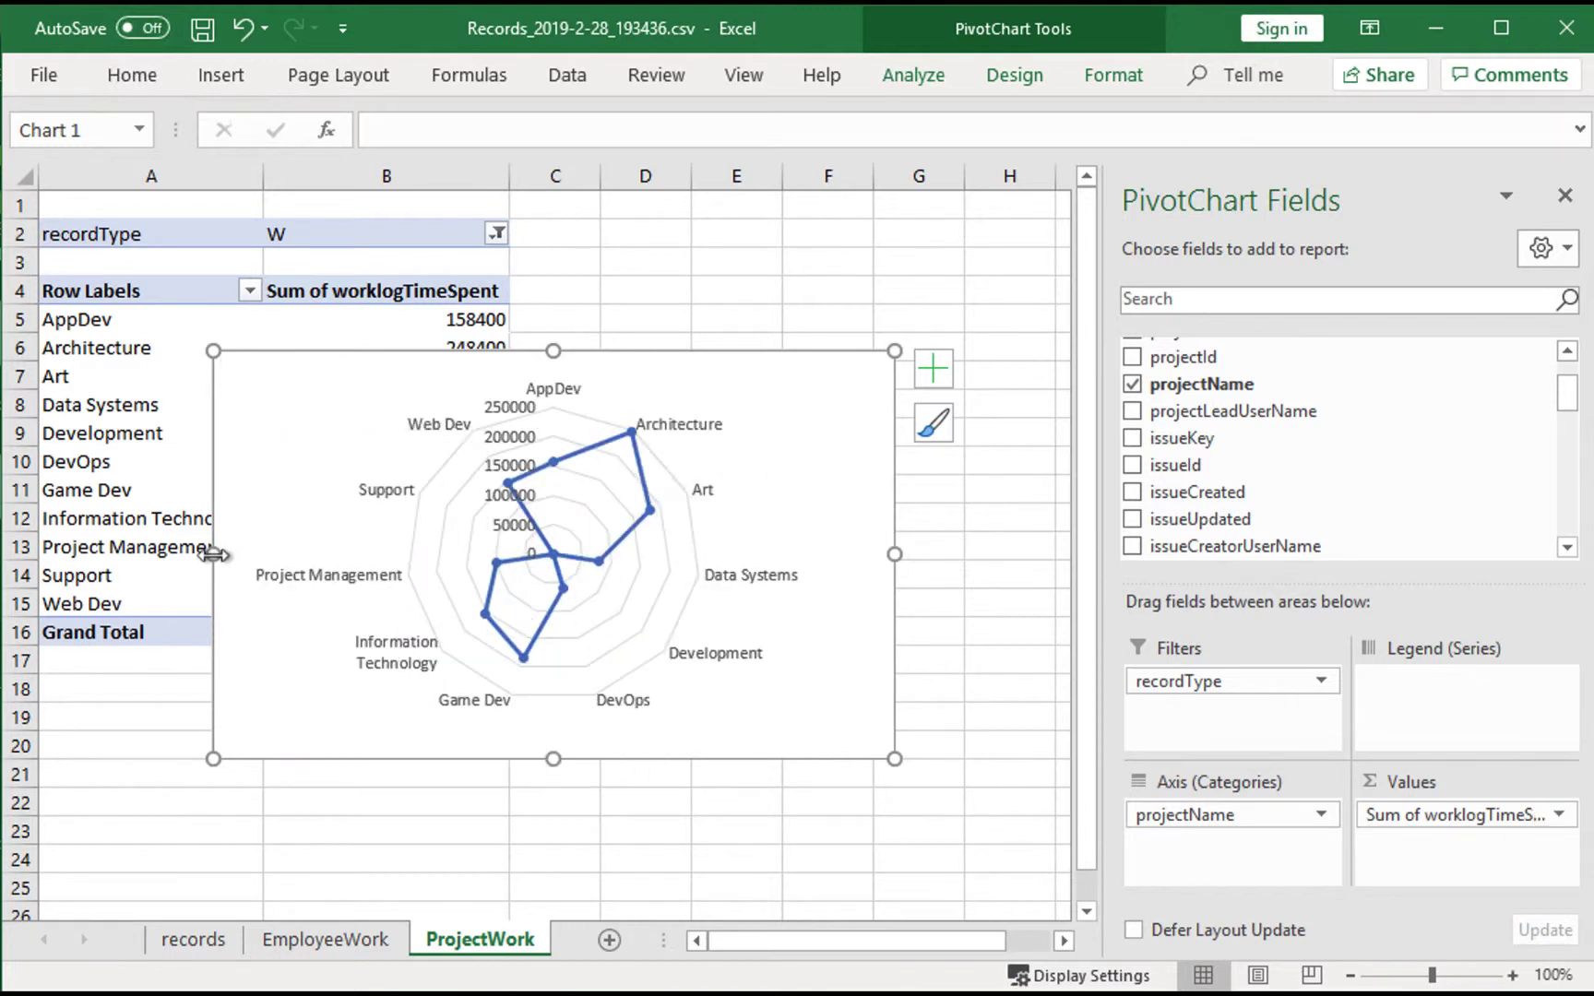
{"action": "left_click_drag", "start_coordinate": [213, 553], "coordinate": [347, 555]}
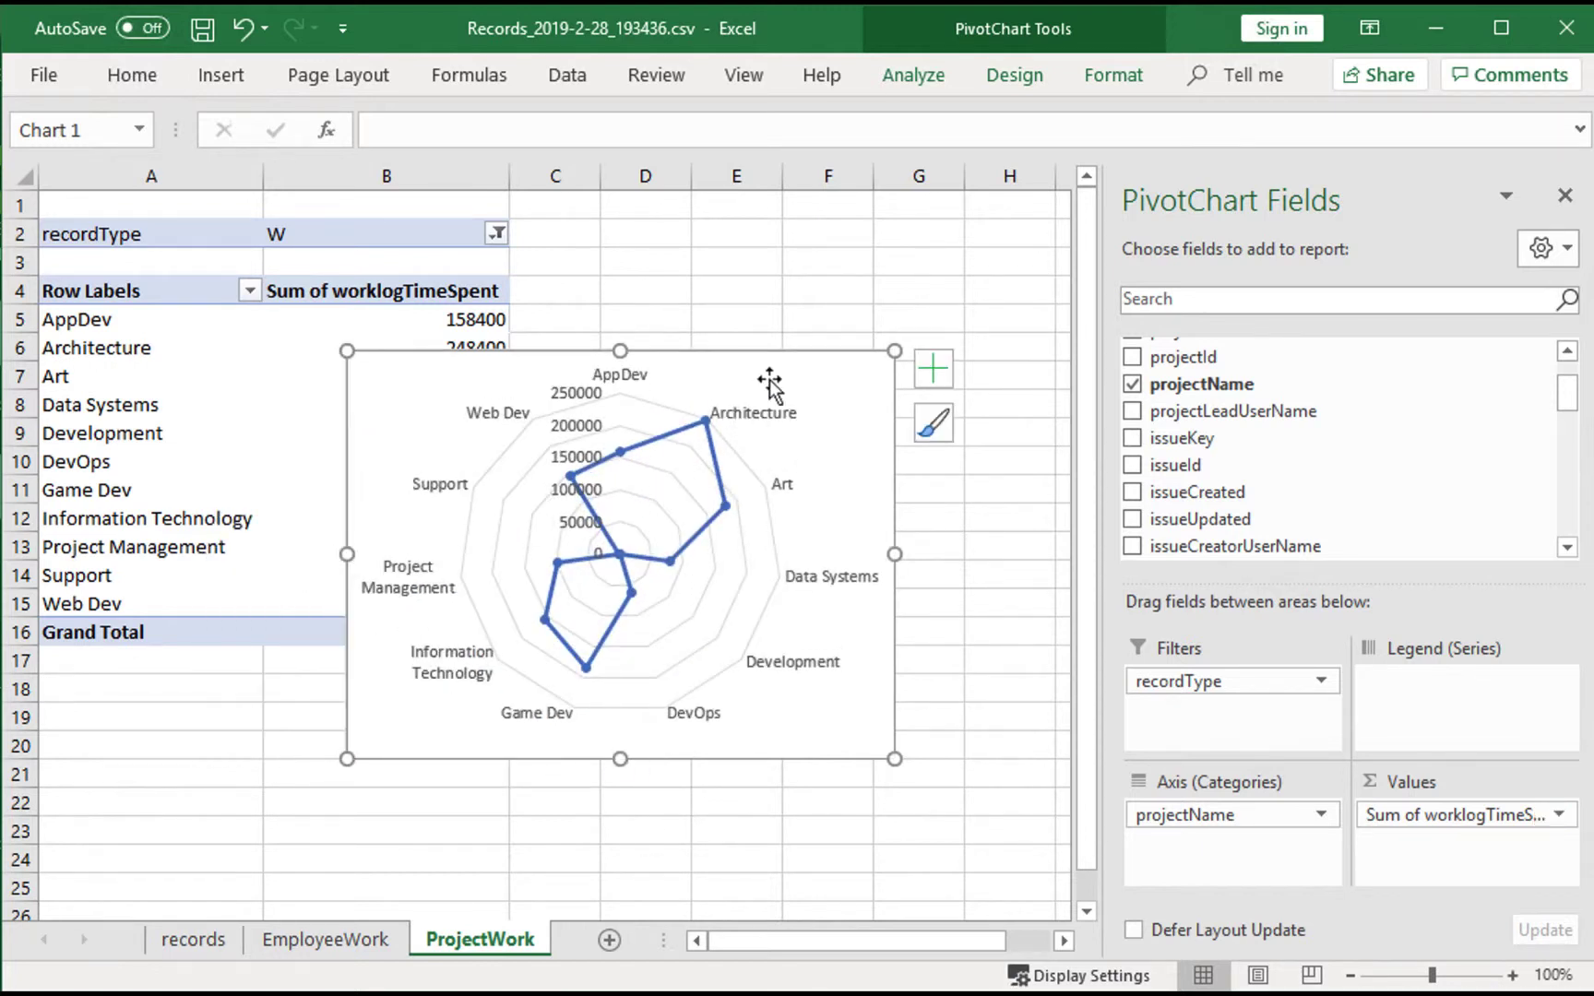
{"action": "left_click_drag", "start_coordinate": [768, 381], "coordinate": [936, 249]}
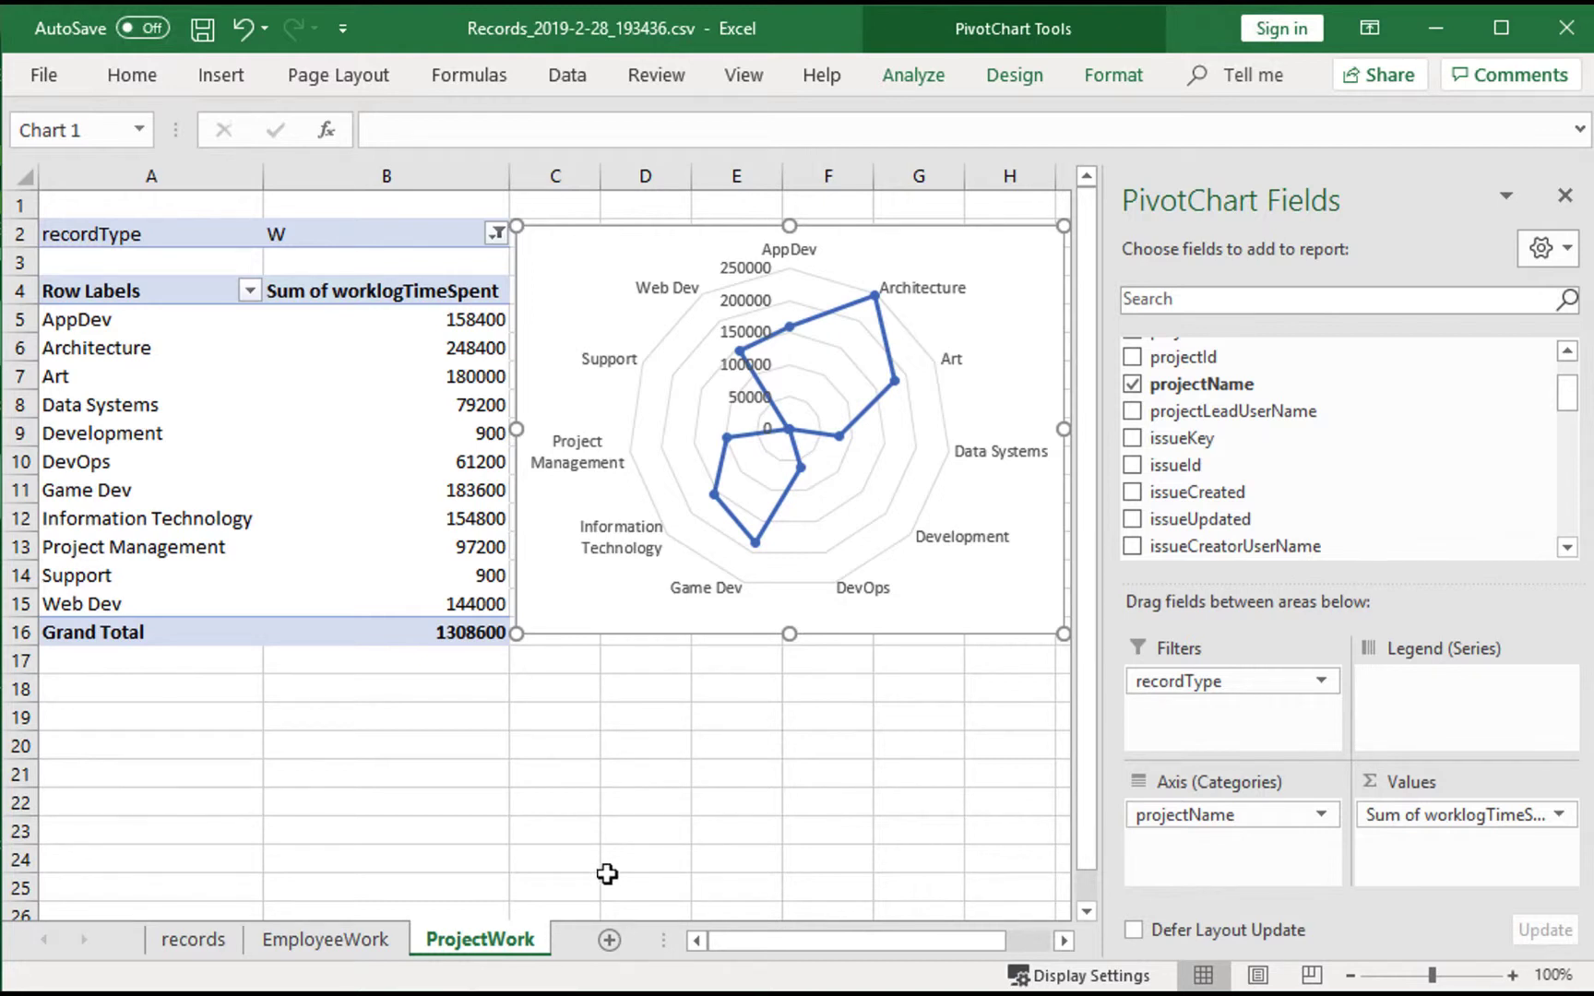
Add a new sheet and rename it NewFeatureInterest.
{"action": "left_click", "coordinate": [610, 941]}
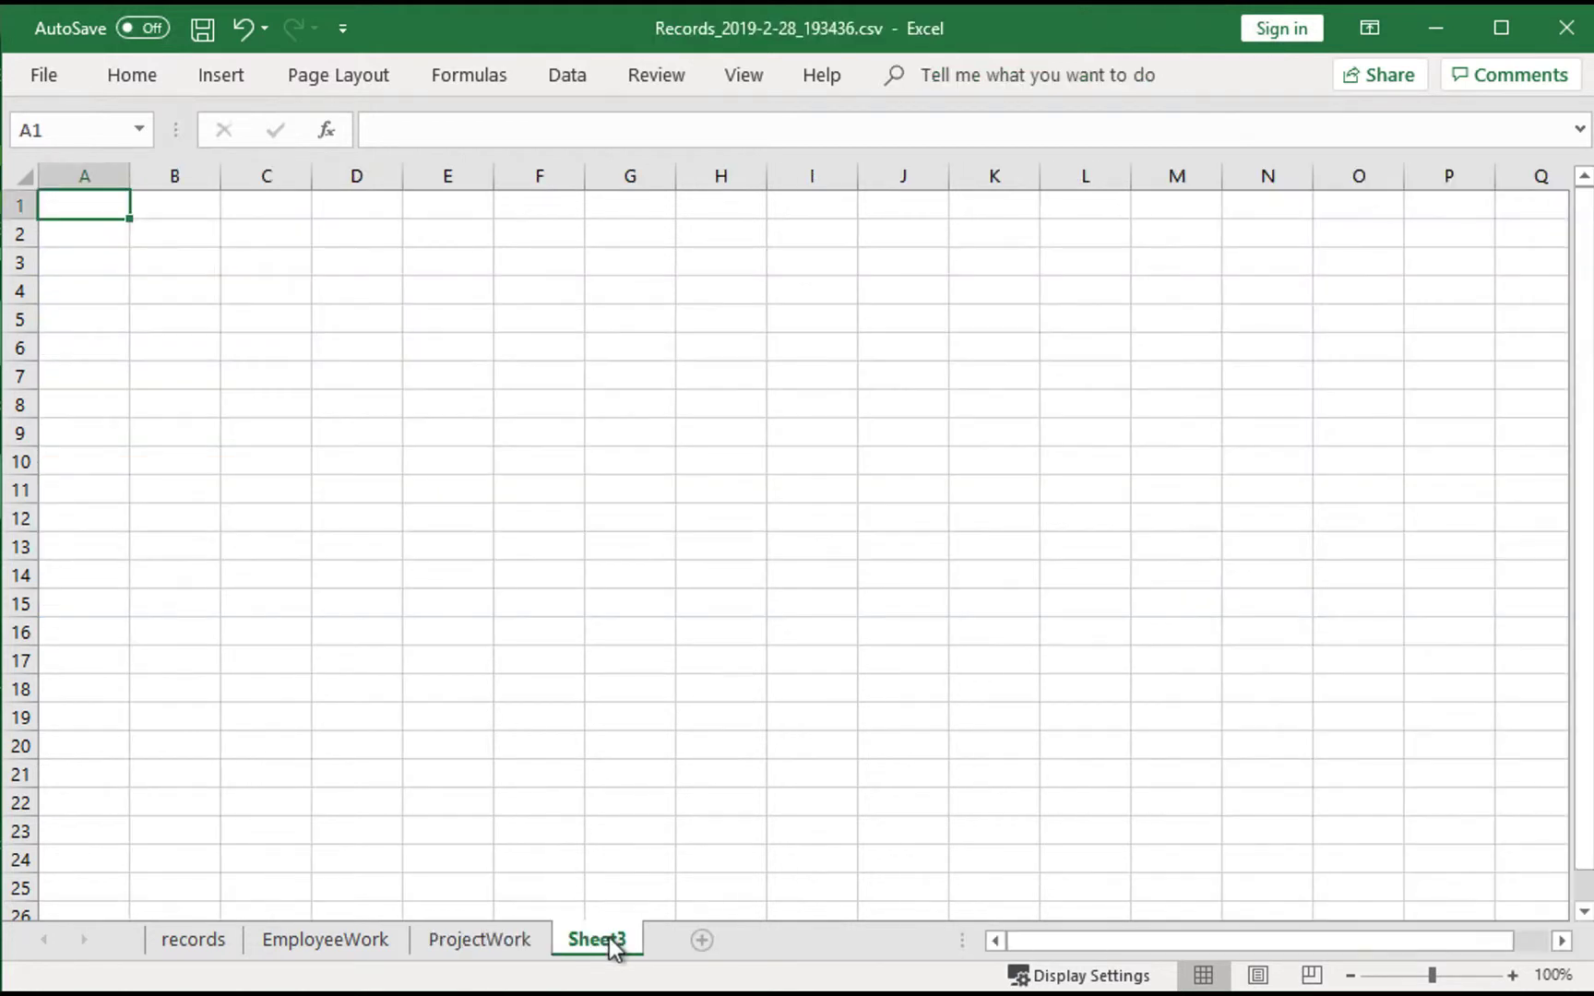
{"action": "double_click", "coordinate": [597, 937]}
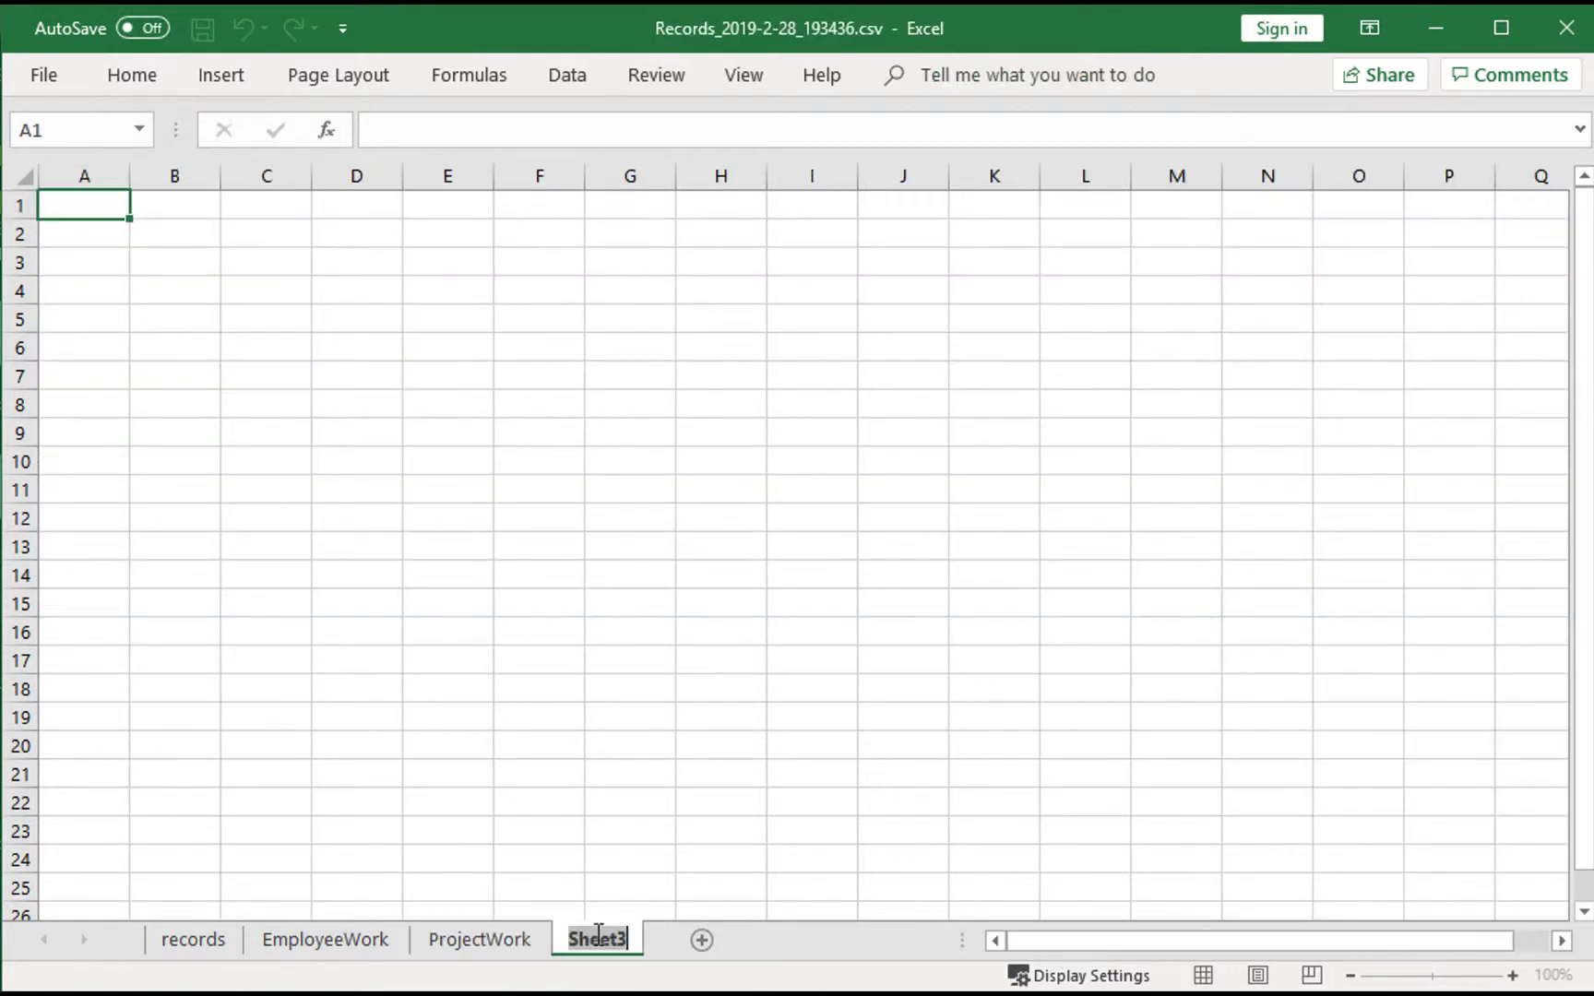
{"action": "type", "text": "New"}
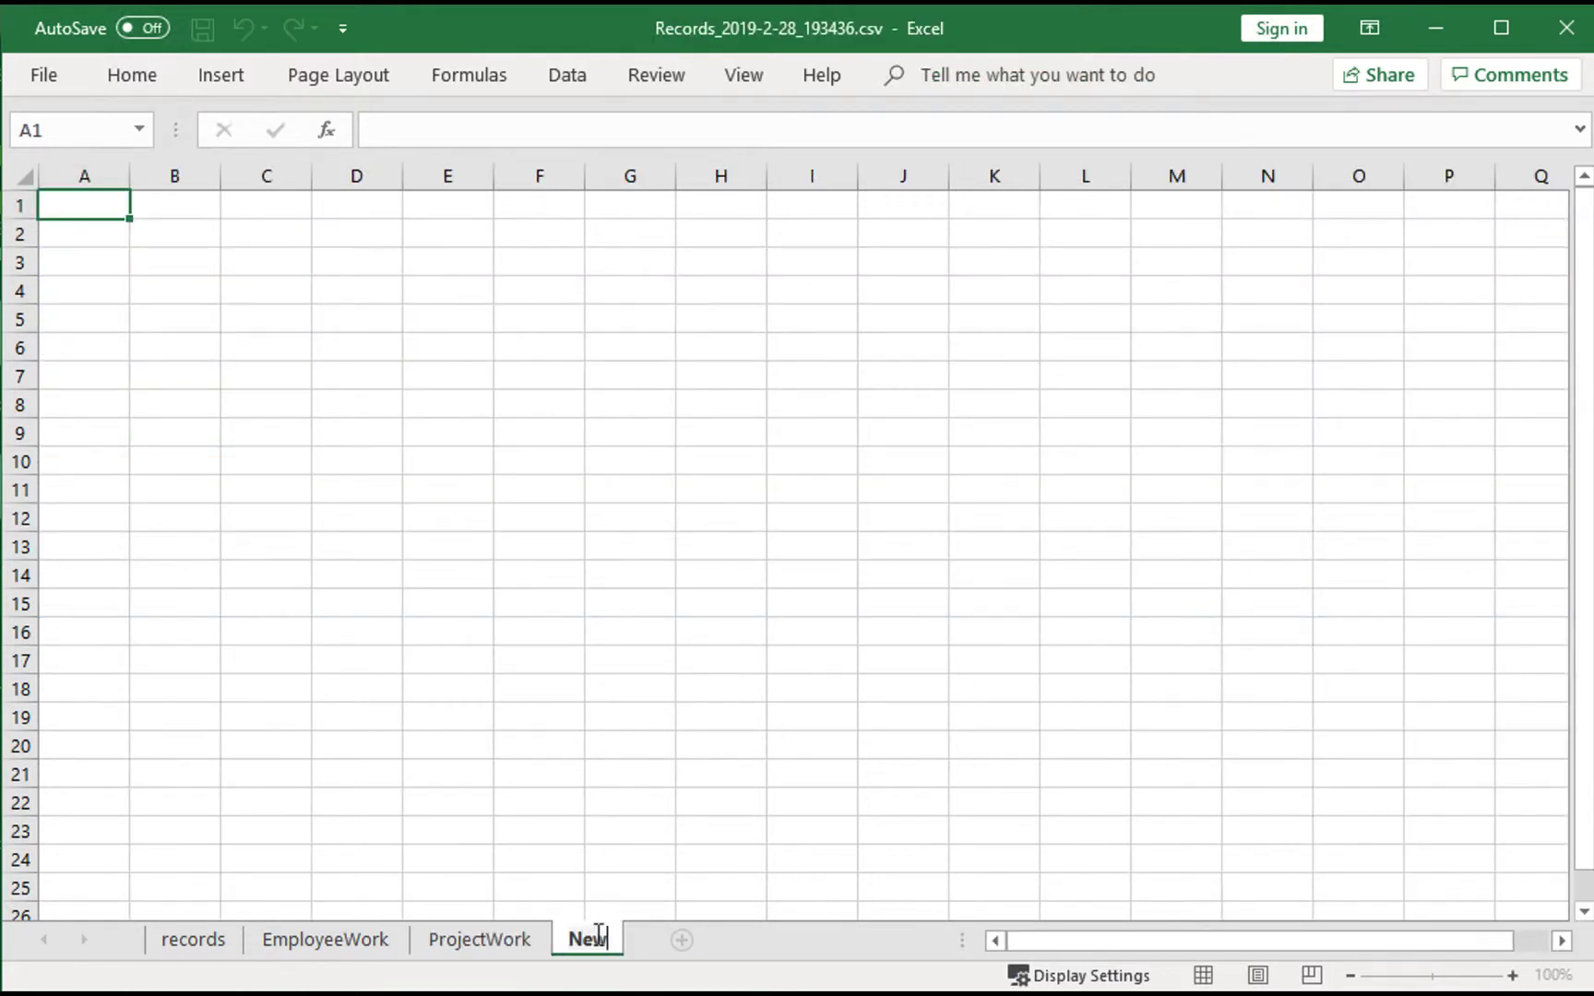
{"action": "type", "text": "FeatureInter"}
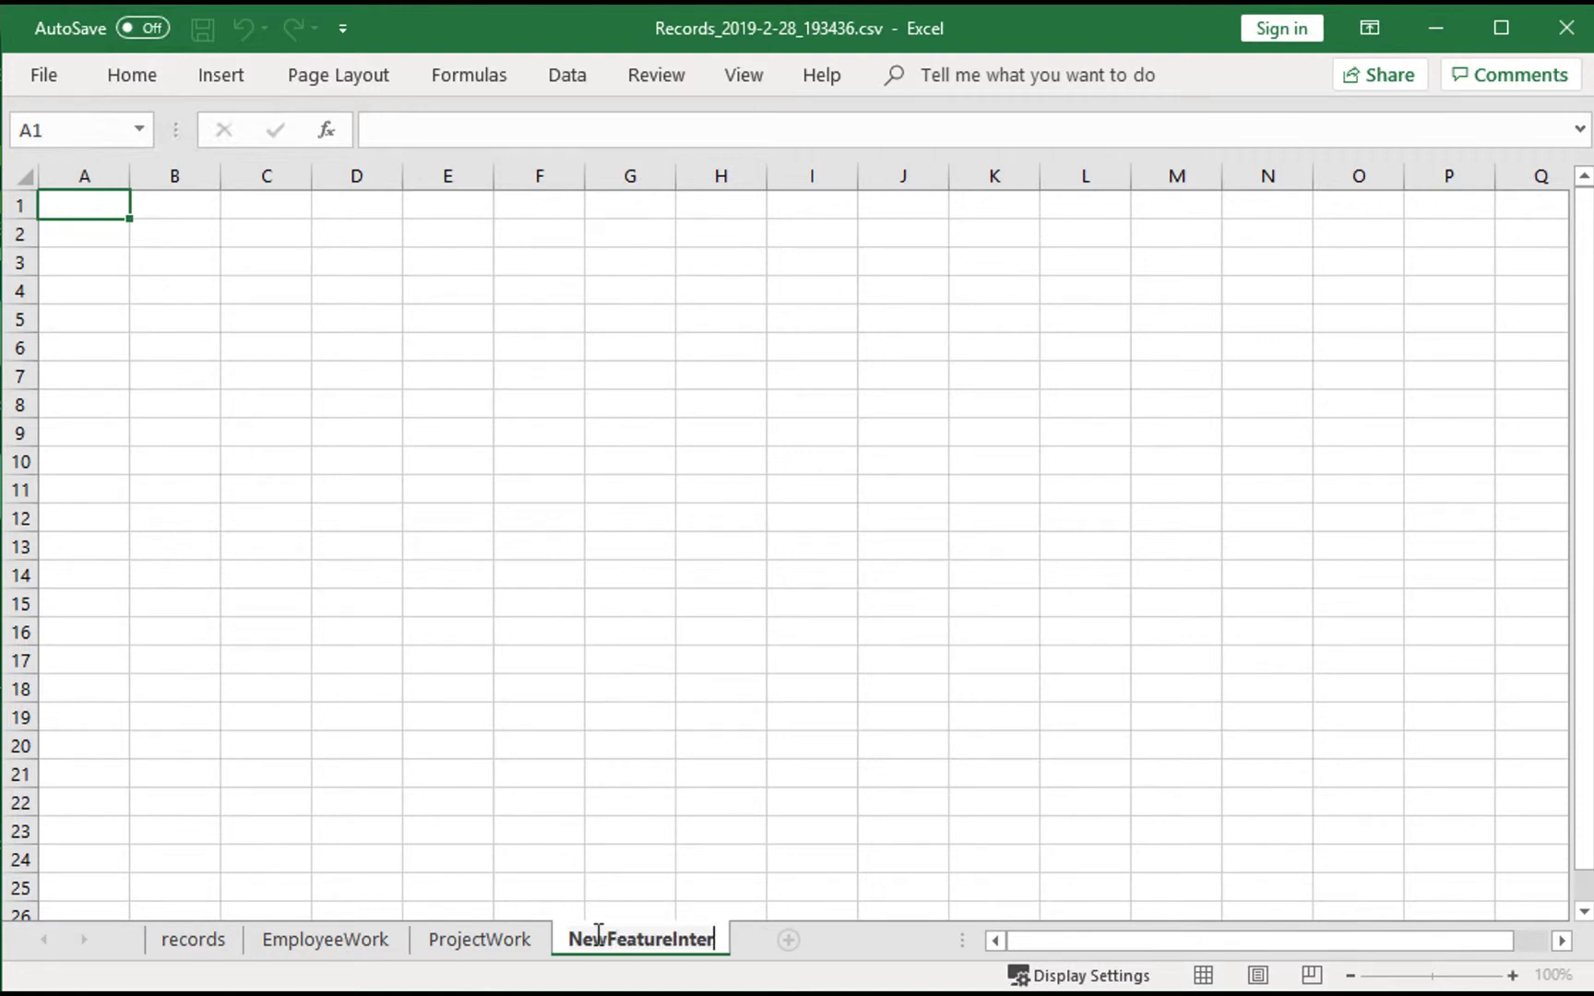
{"action": "type", "text": "est"}
{"action": "left_click", "coordinate": [472, 524]}
Insert a PivotTable from recordsTable at cell A1 of NewFeatureInterest.
{"action": "left_click", "coordinate": [86, 201]}
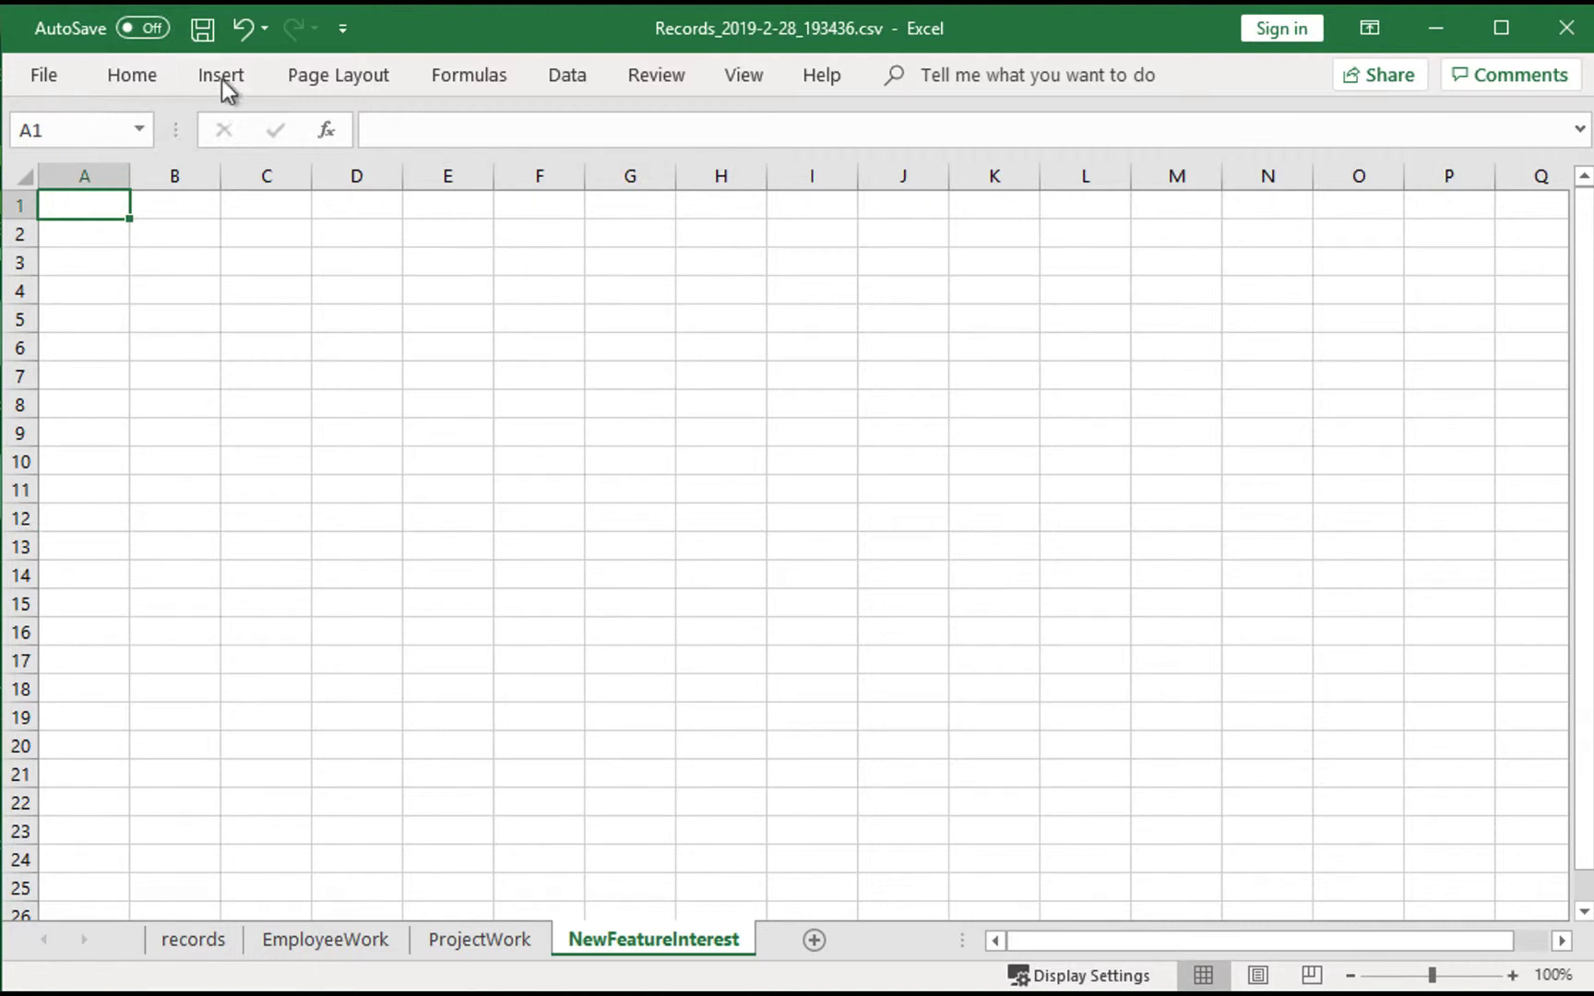
{"action": "left_click", "coordinate": [222, 75]}
{"action": "left_click", "coordinate": [45, 131]}
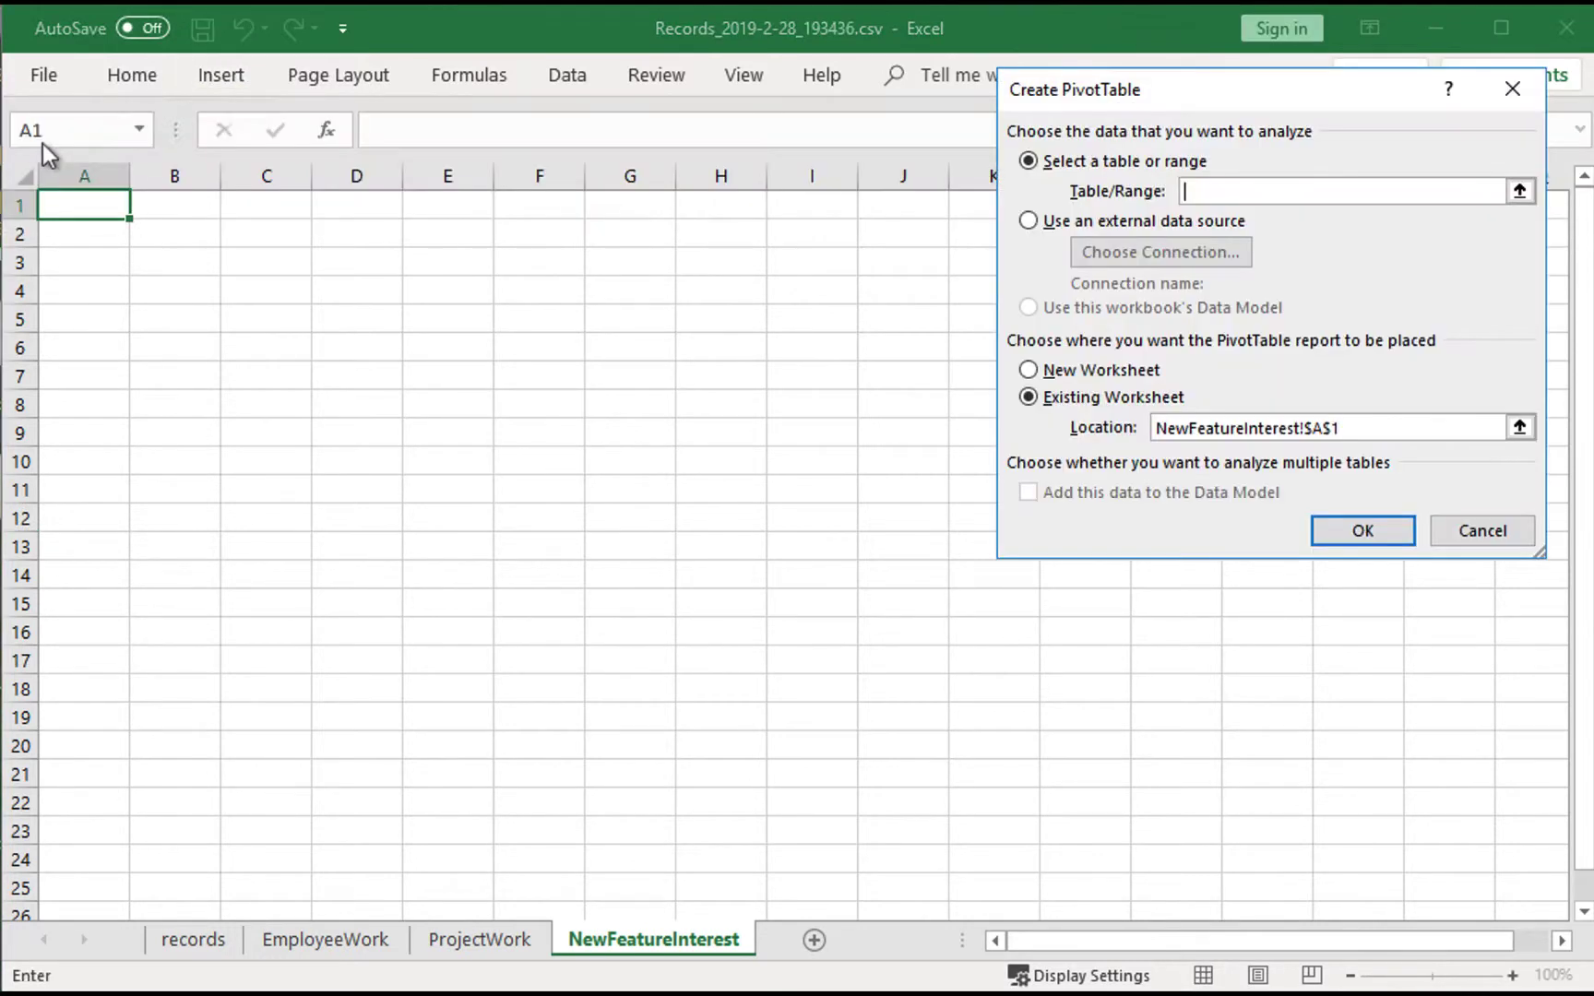
{"action": "type", "text": "recordsTable"}
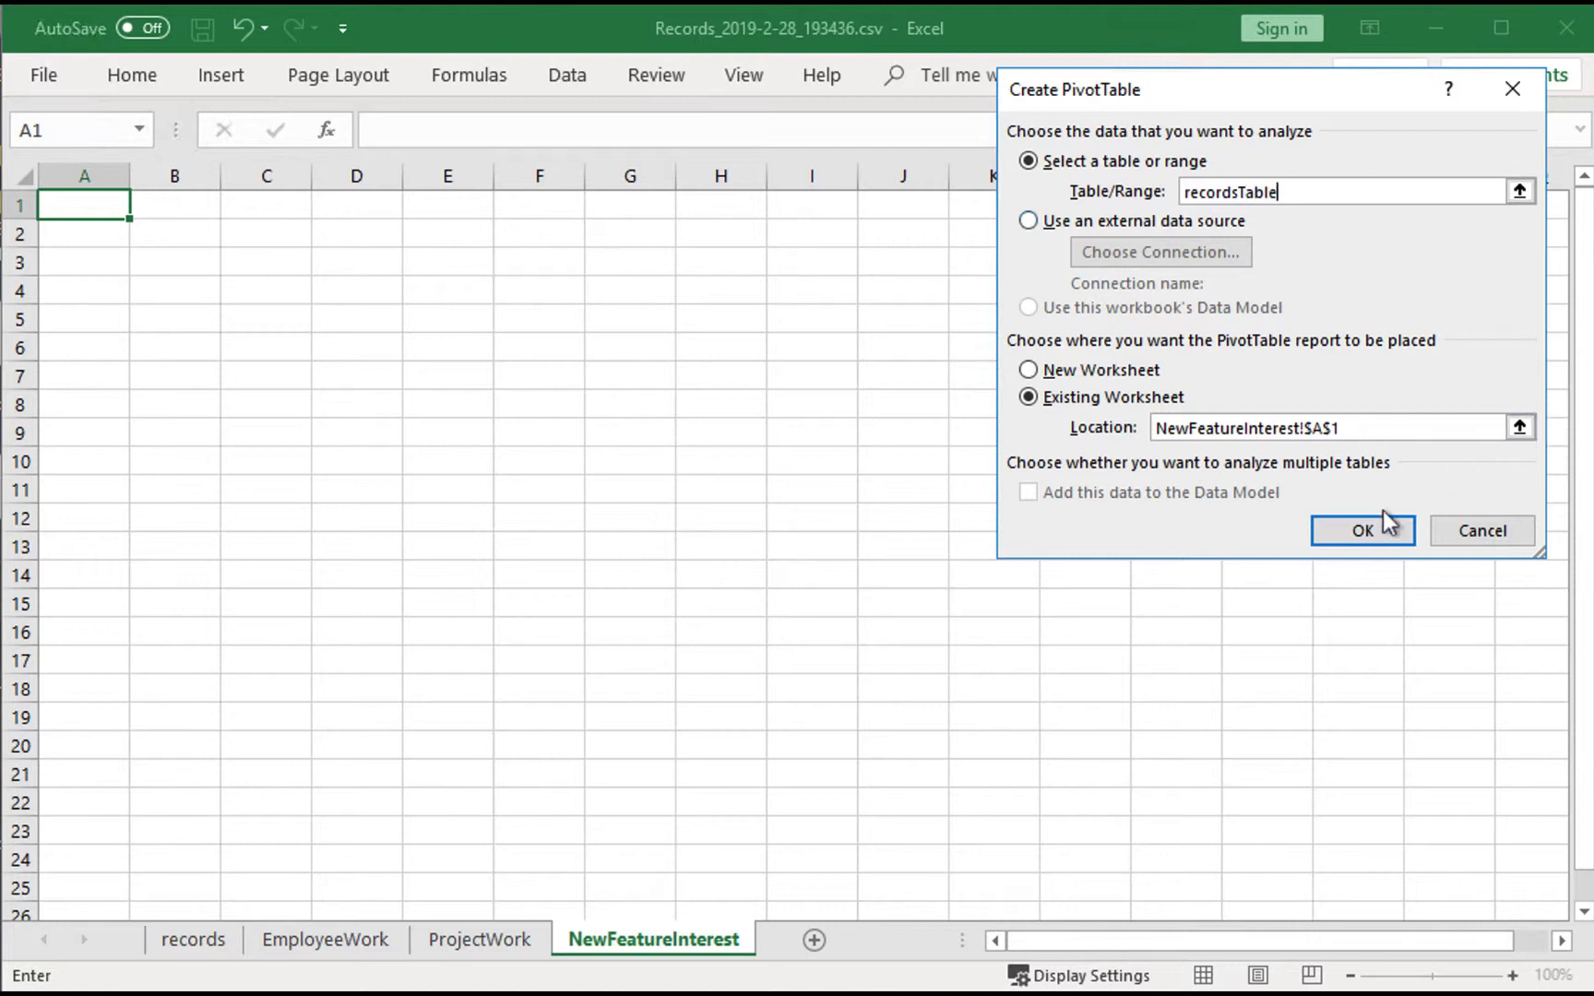
{"action": "left_click", "coordinate": [1360, 541]}
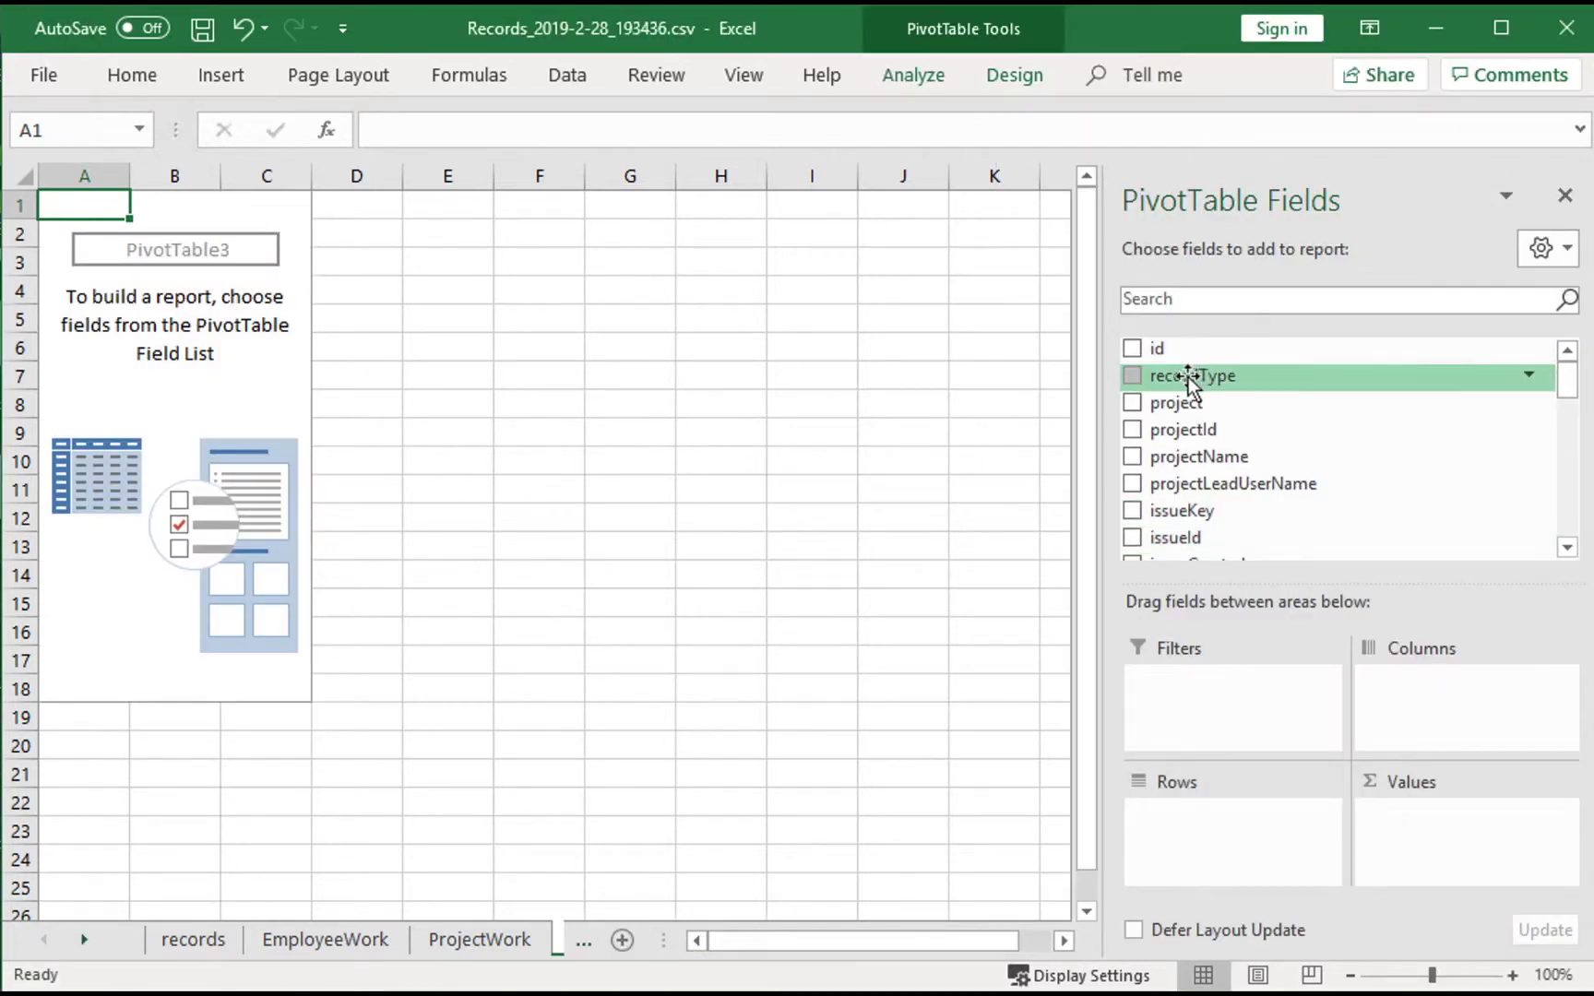
Add recordType as a report filter set to I.
{"action": "left_click_drag", "start_coordinate": [1190, 378], "coordinate": [1203, 705]}
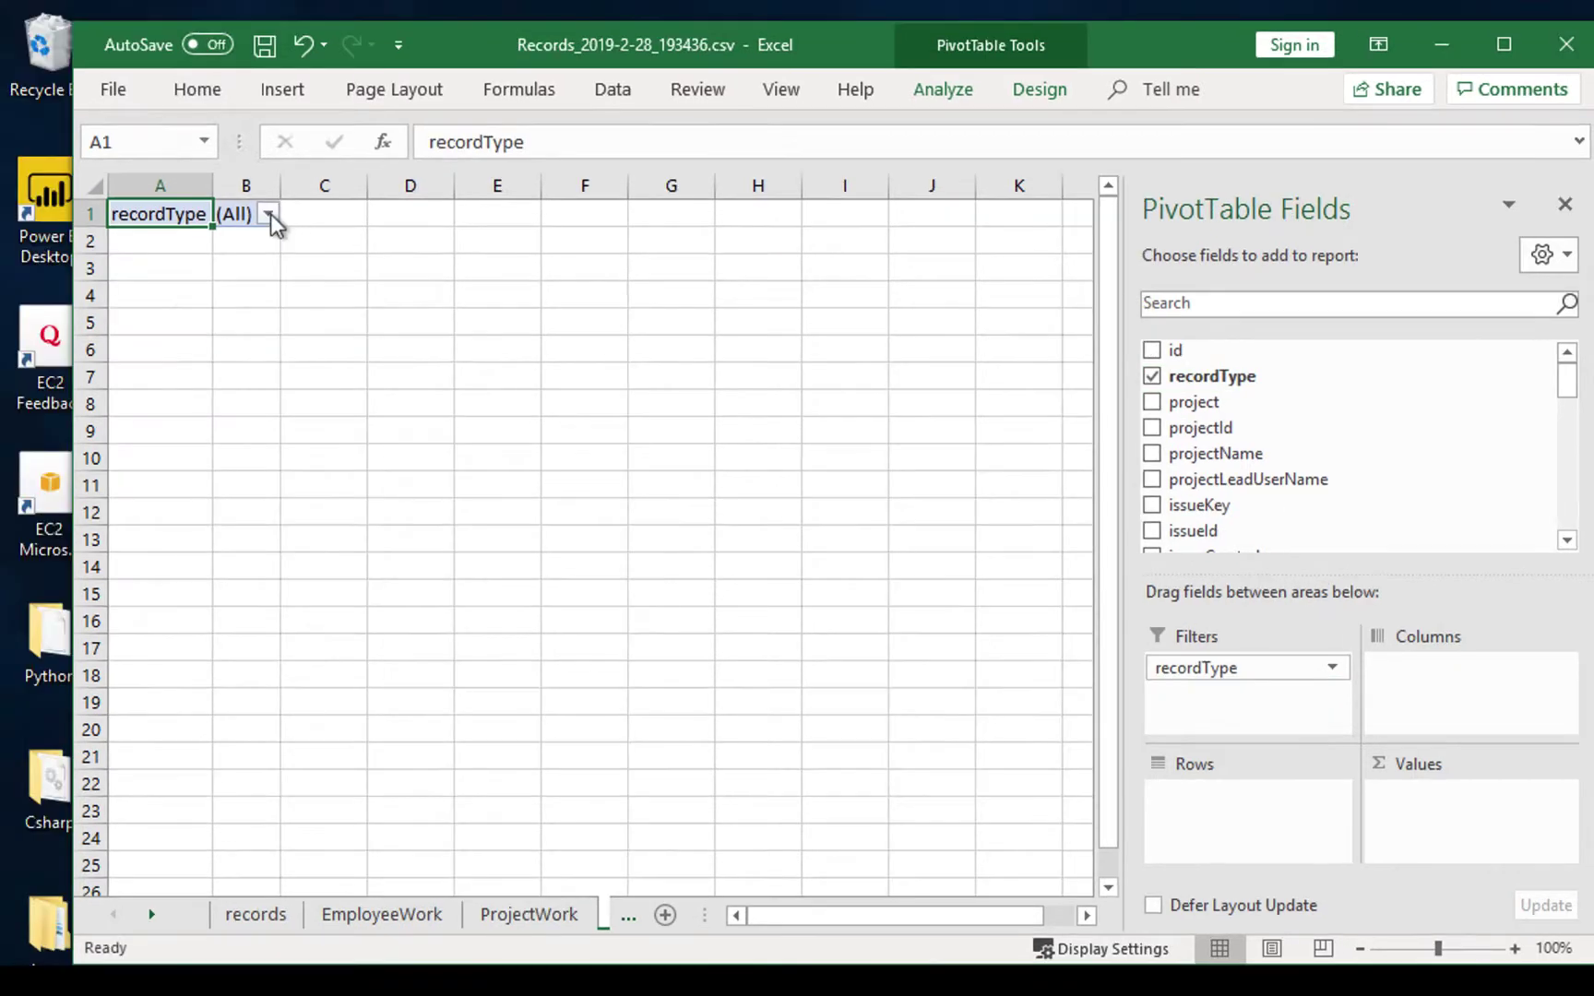
{"action": "left_click", "coordinate": [205, 205]}
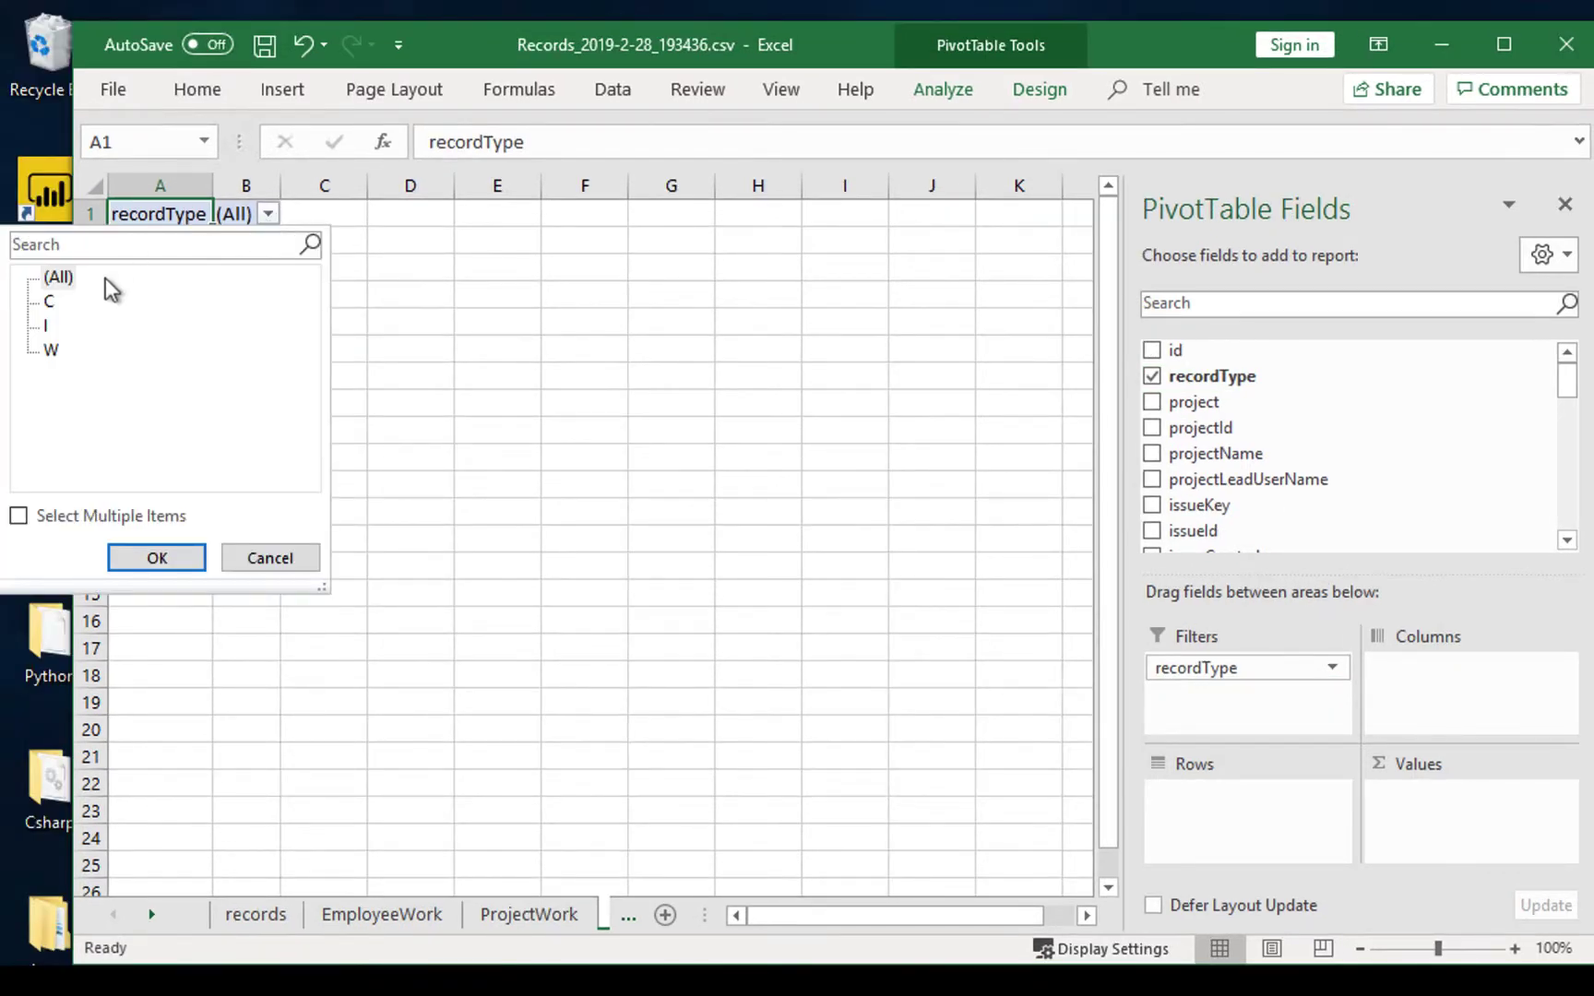
{"action": "left_click", "coordinate": [43, 325]}
{"action": "left_click", "coordinate": [171, 557]}
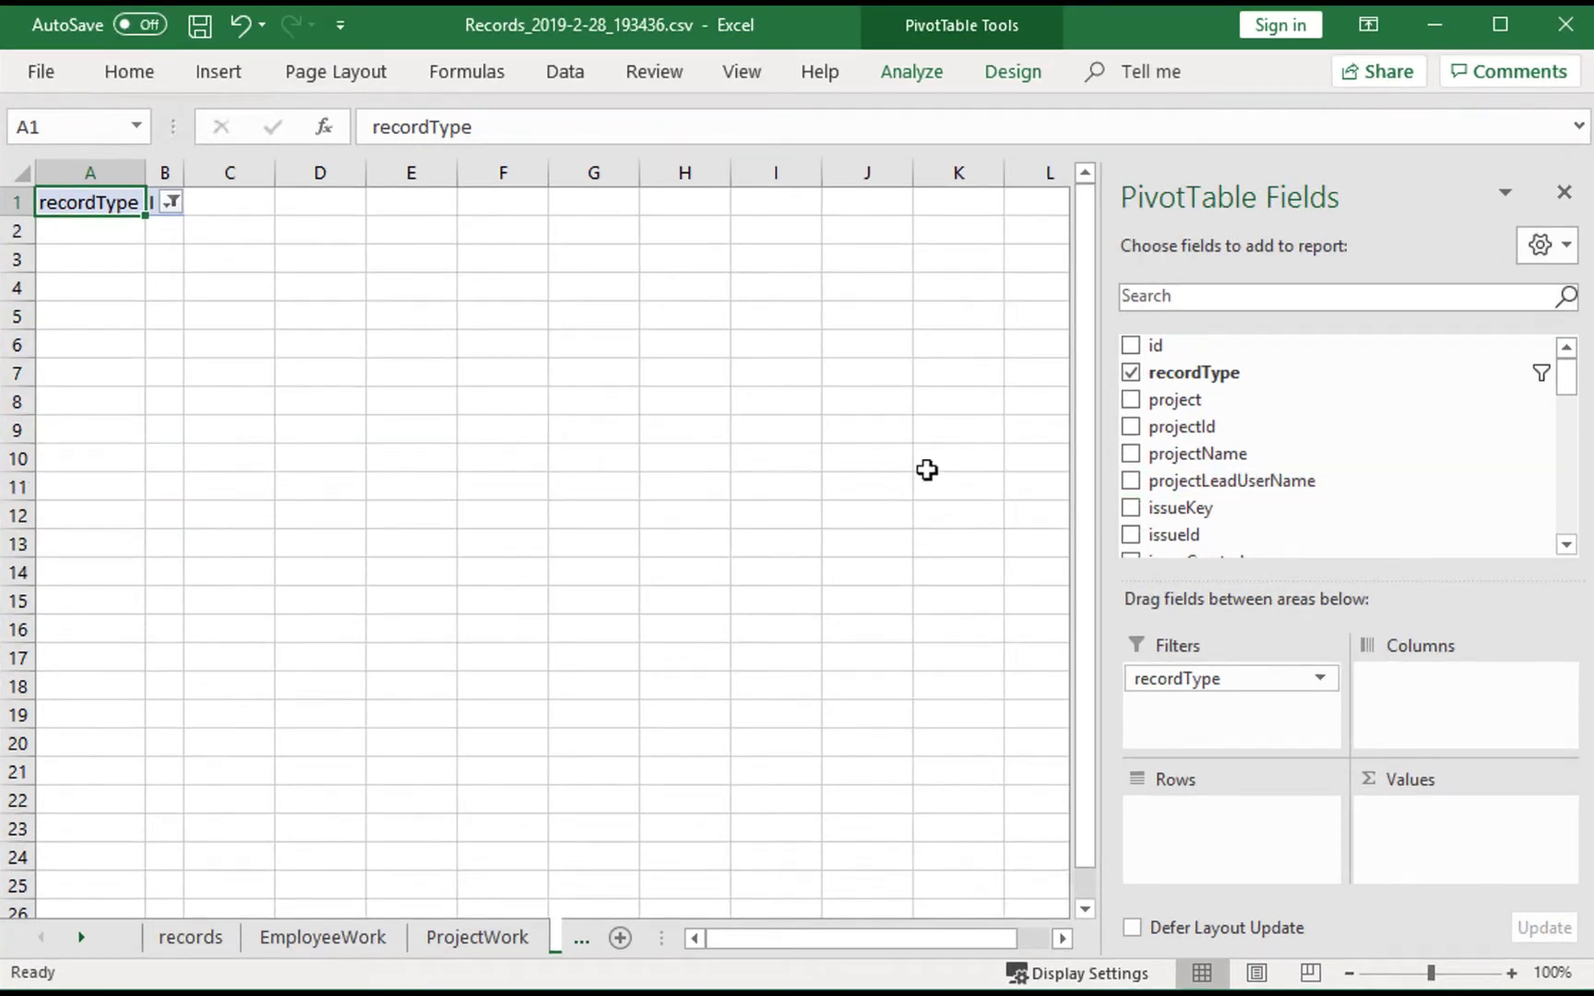
Add projectName and issueStatus as report filters, with issueStatus set to To Do.
{"action": "left_click_drag", "start_coordinate": [1213, 455], "coordinate": [1193, 707]}
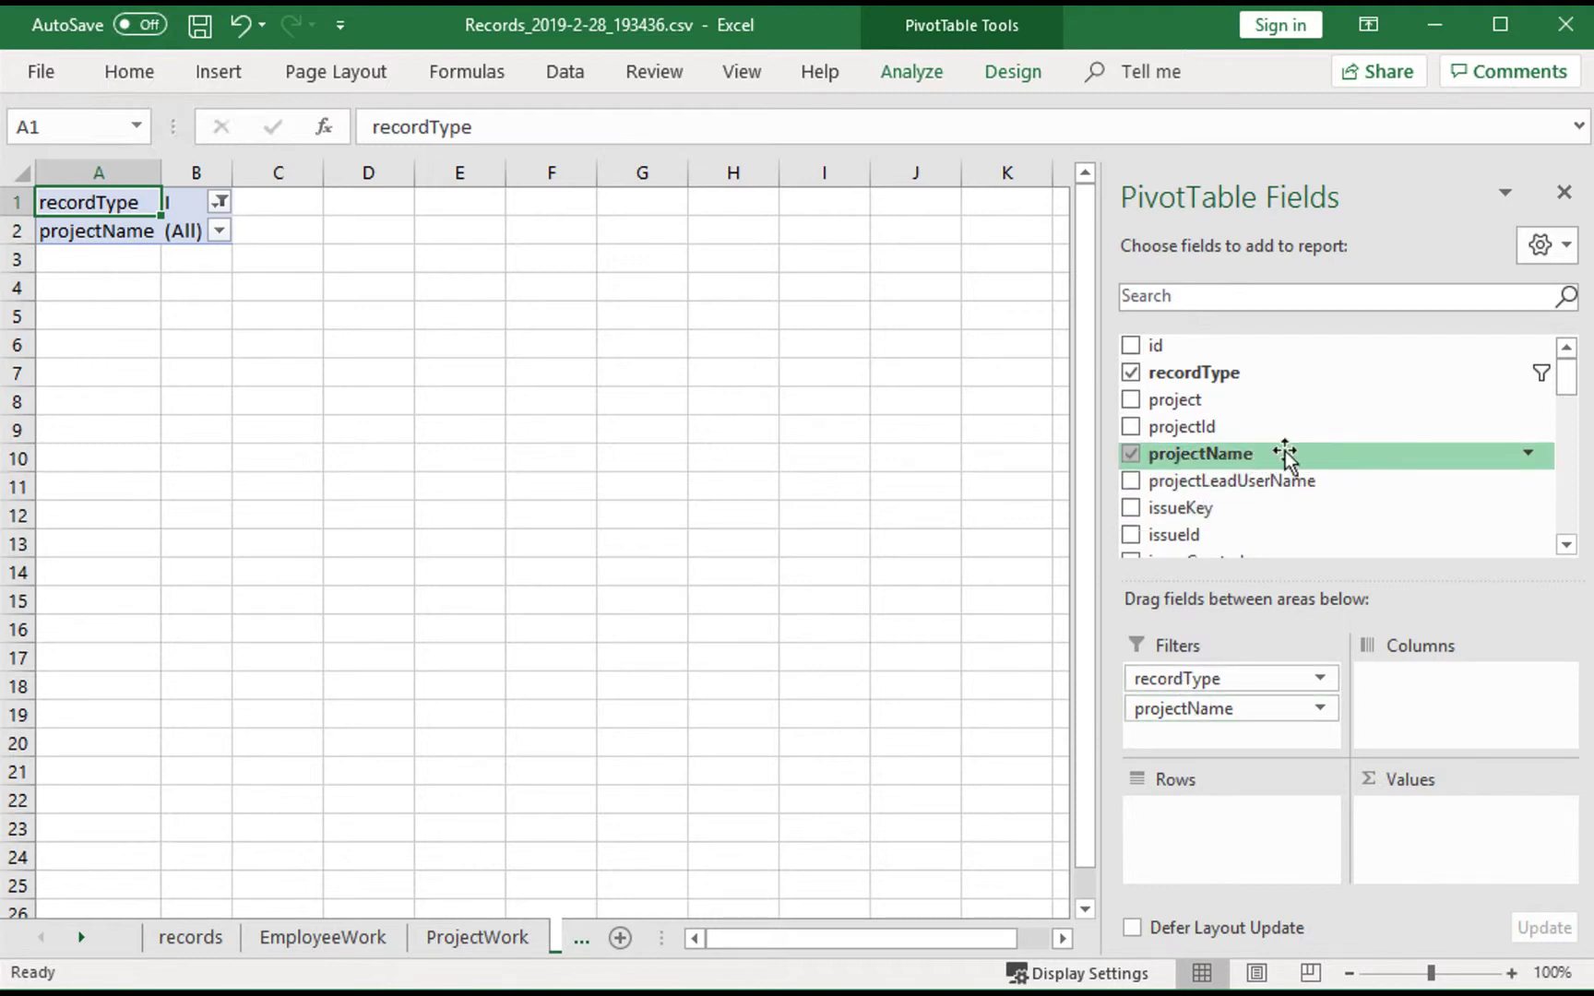
{"action": "left_click_drag", "start_coordinate": [1568, 378], "coordinate": [1579, 443]}
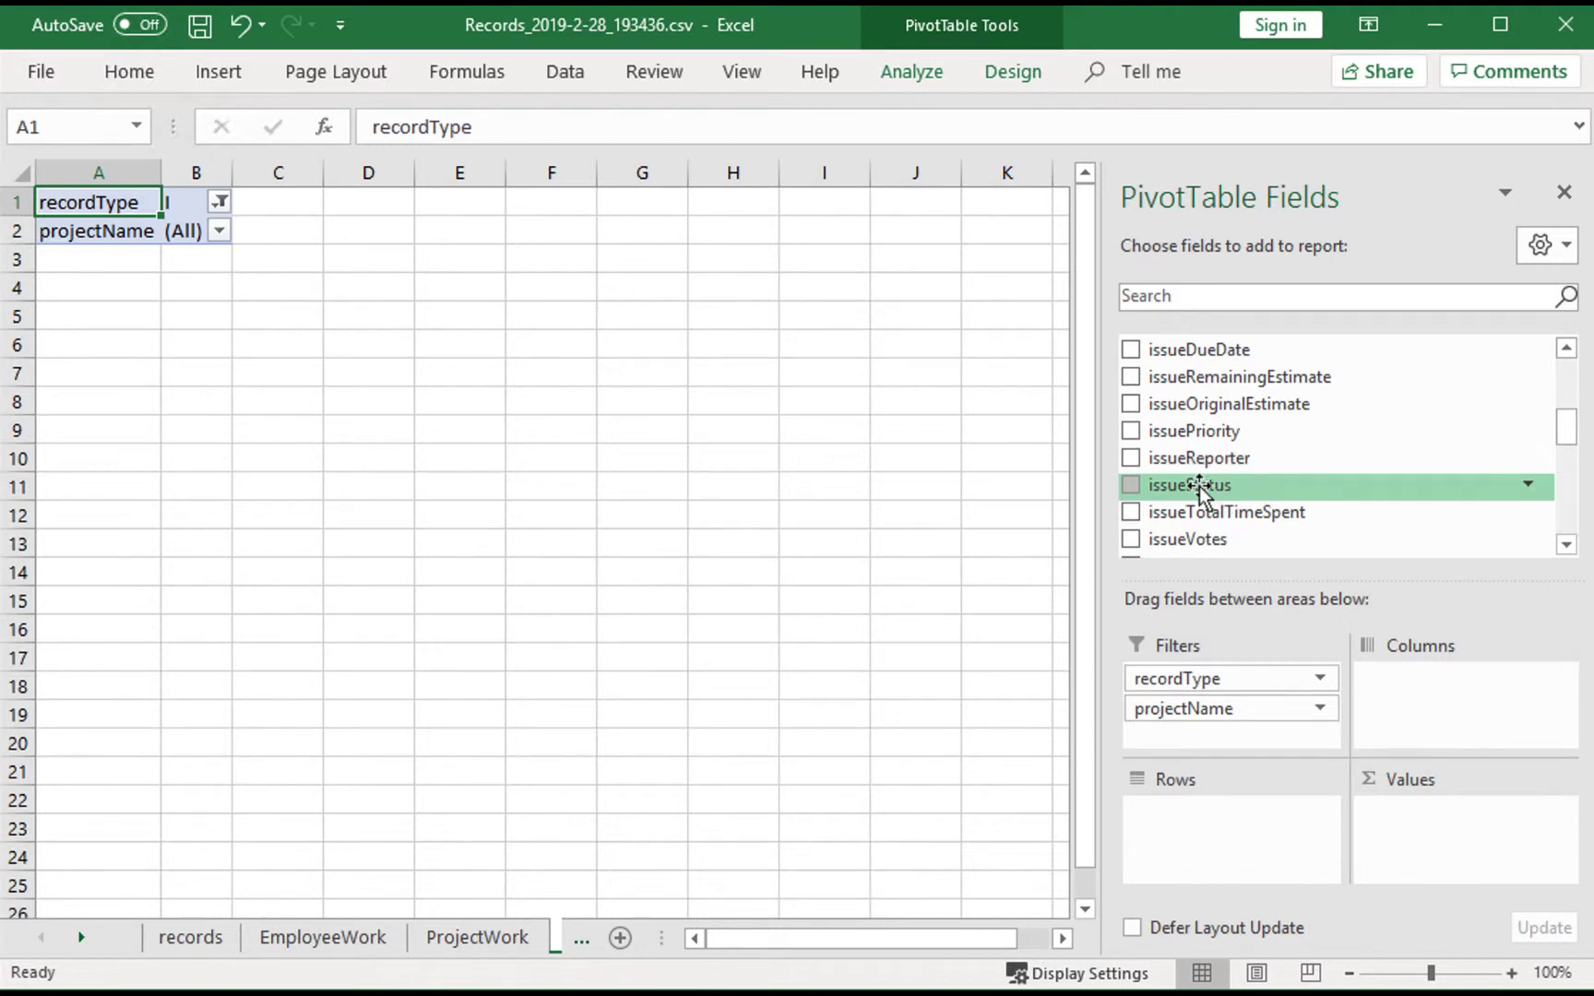
{"action": "left_click_drag", "start_coordinate": [1203, 484], "coordinate": [1209, 747]}
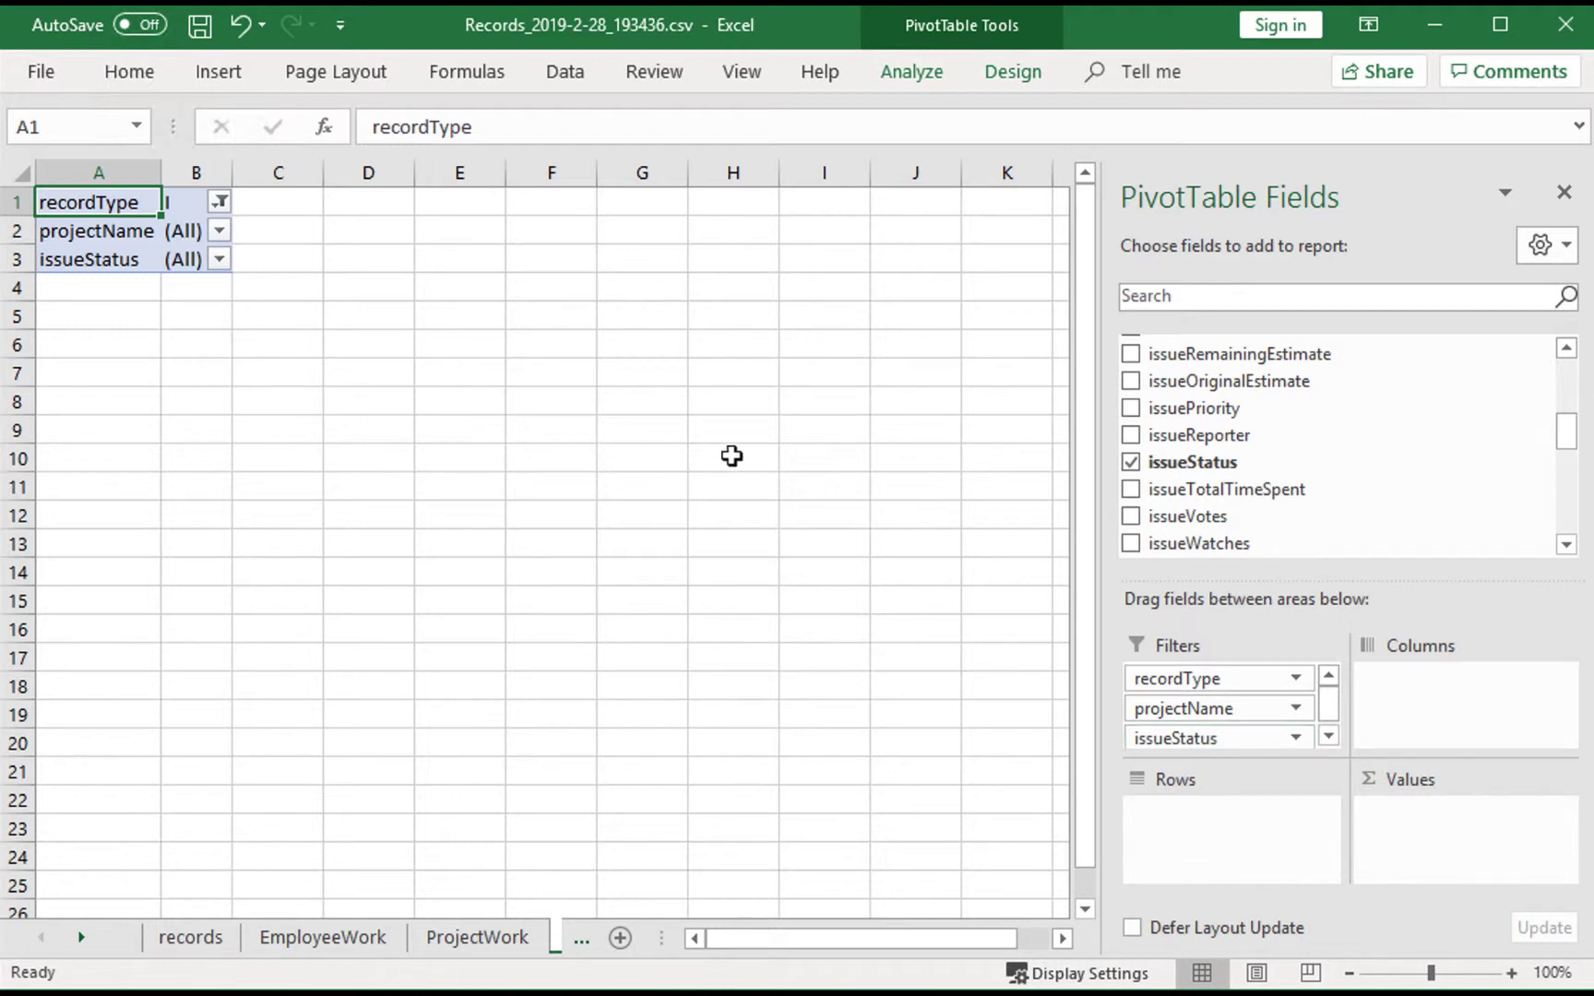
{"action": "left_click", "coordinate": [219, 259]}
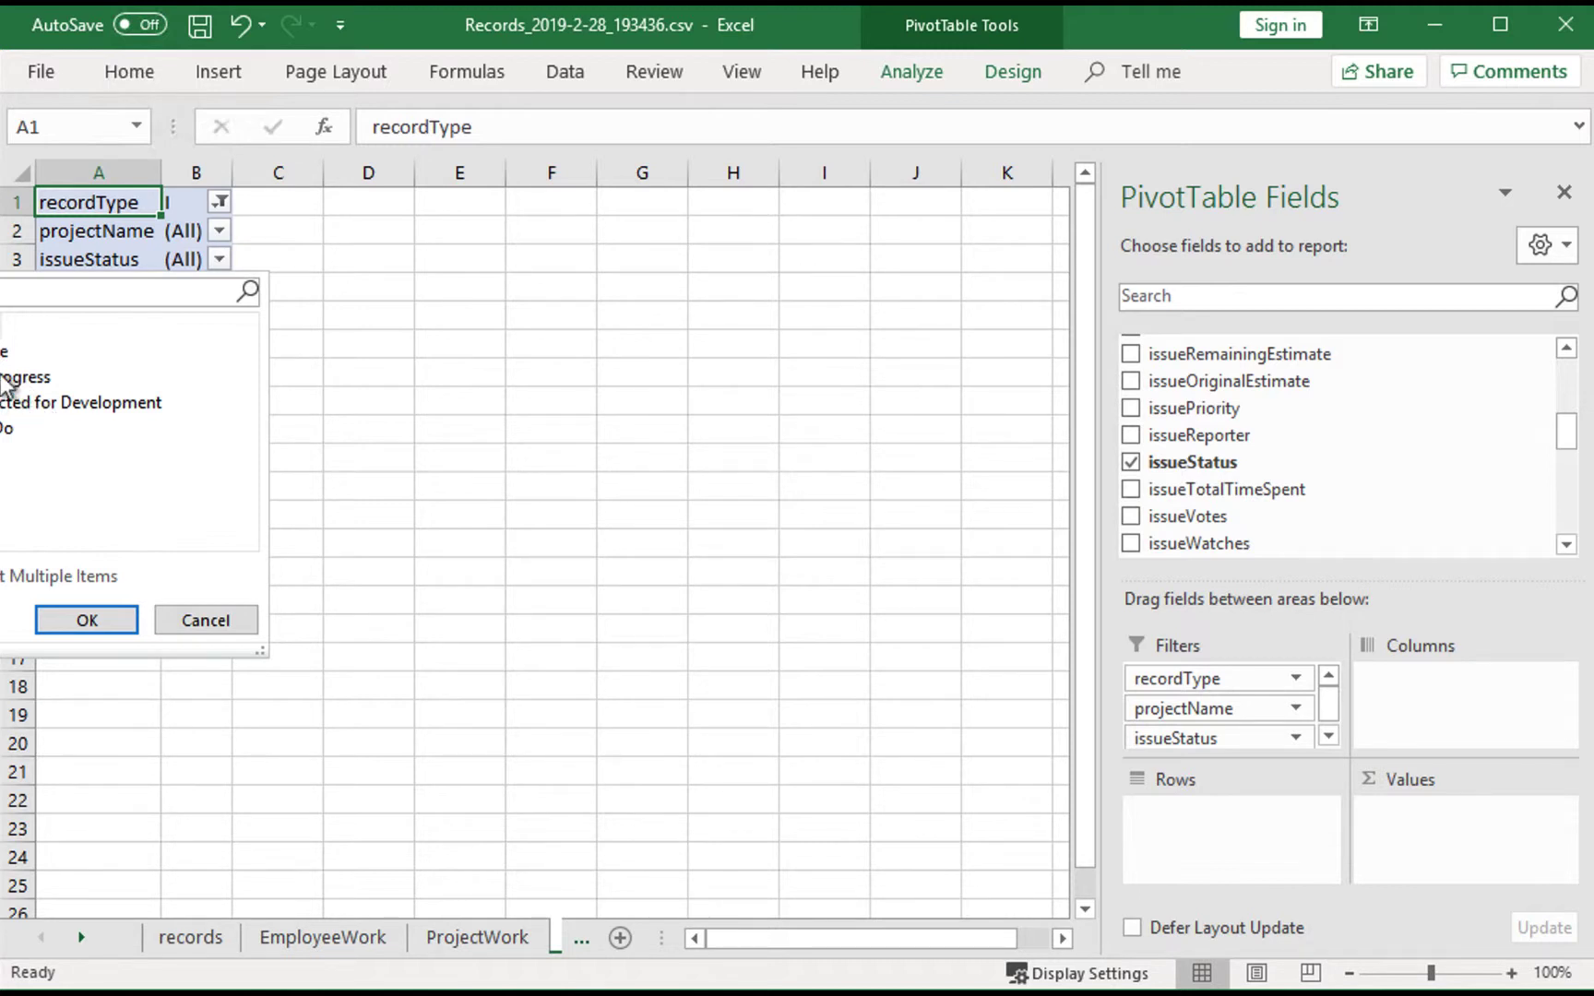
{"action": "left_click", "coordinate": [87, 620]}
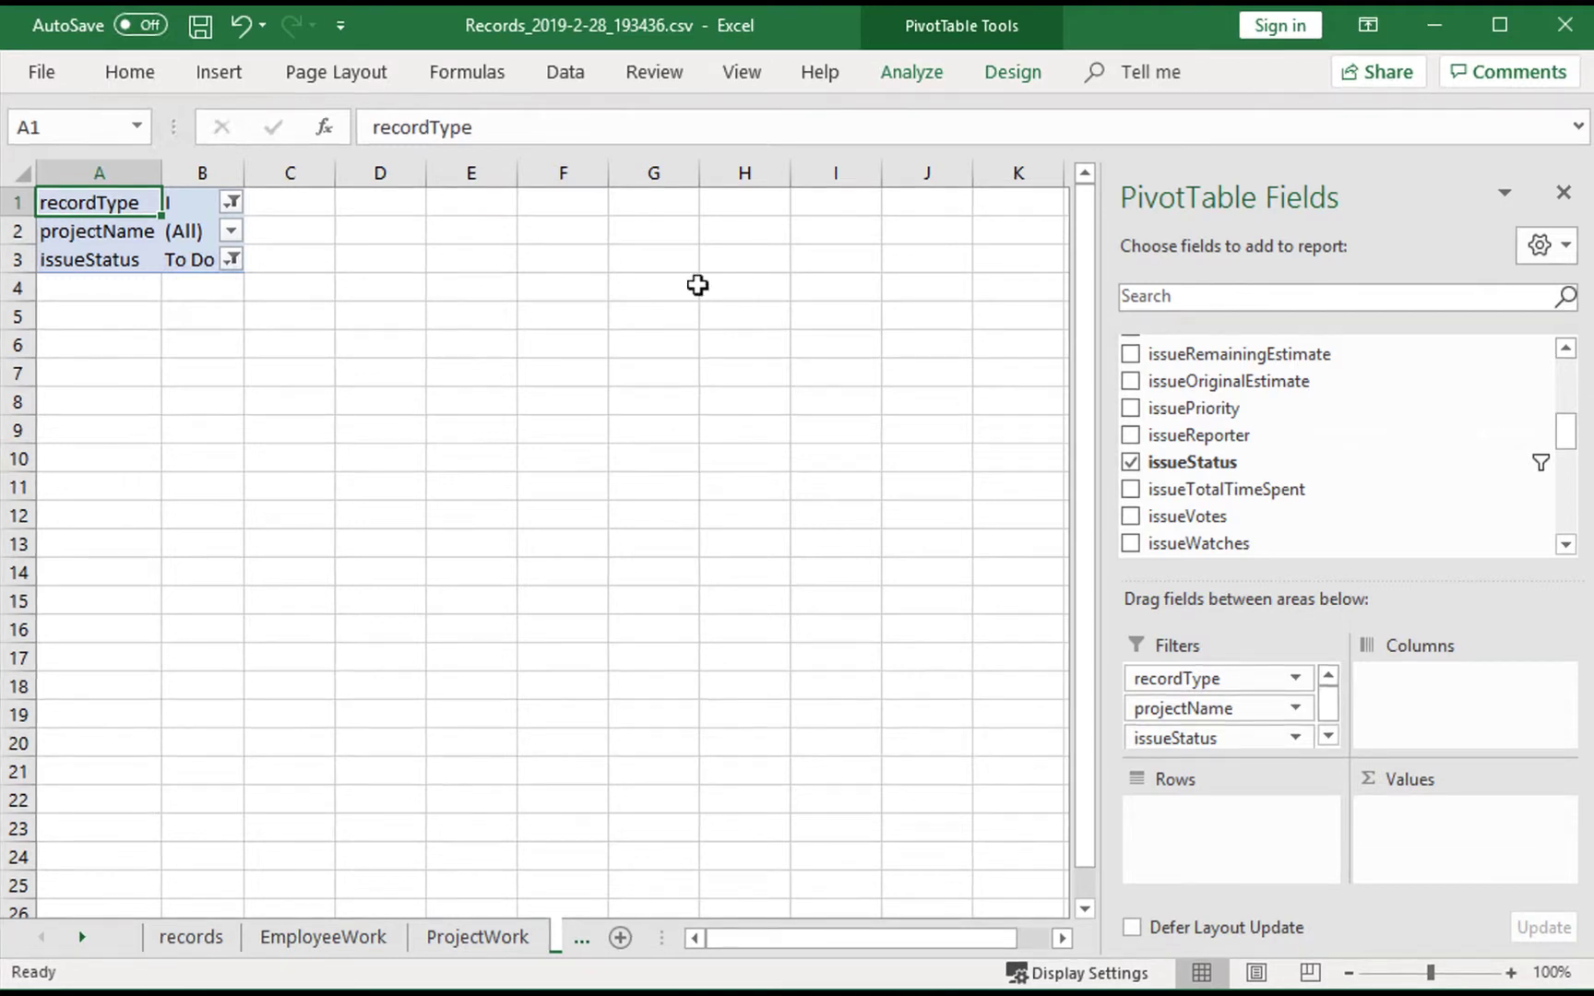
Sum issueVotes in Values with each issueKey as a row.
{"action": "left_click_drag", "start_coordinate": [1158, 521], "coordinate": [1453, 841]}
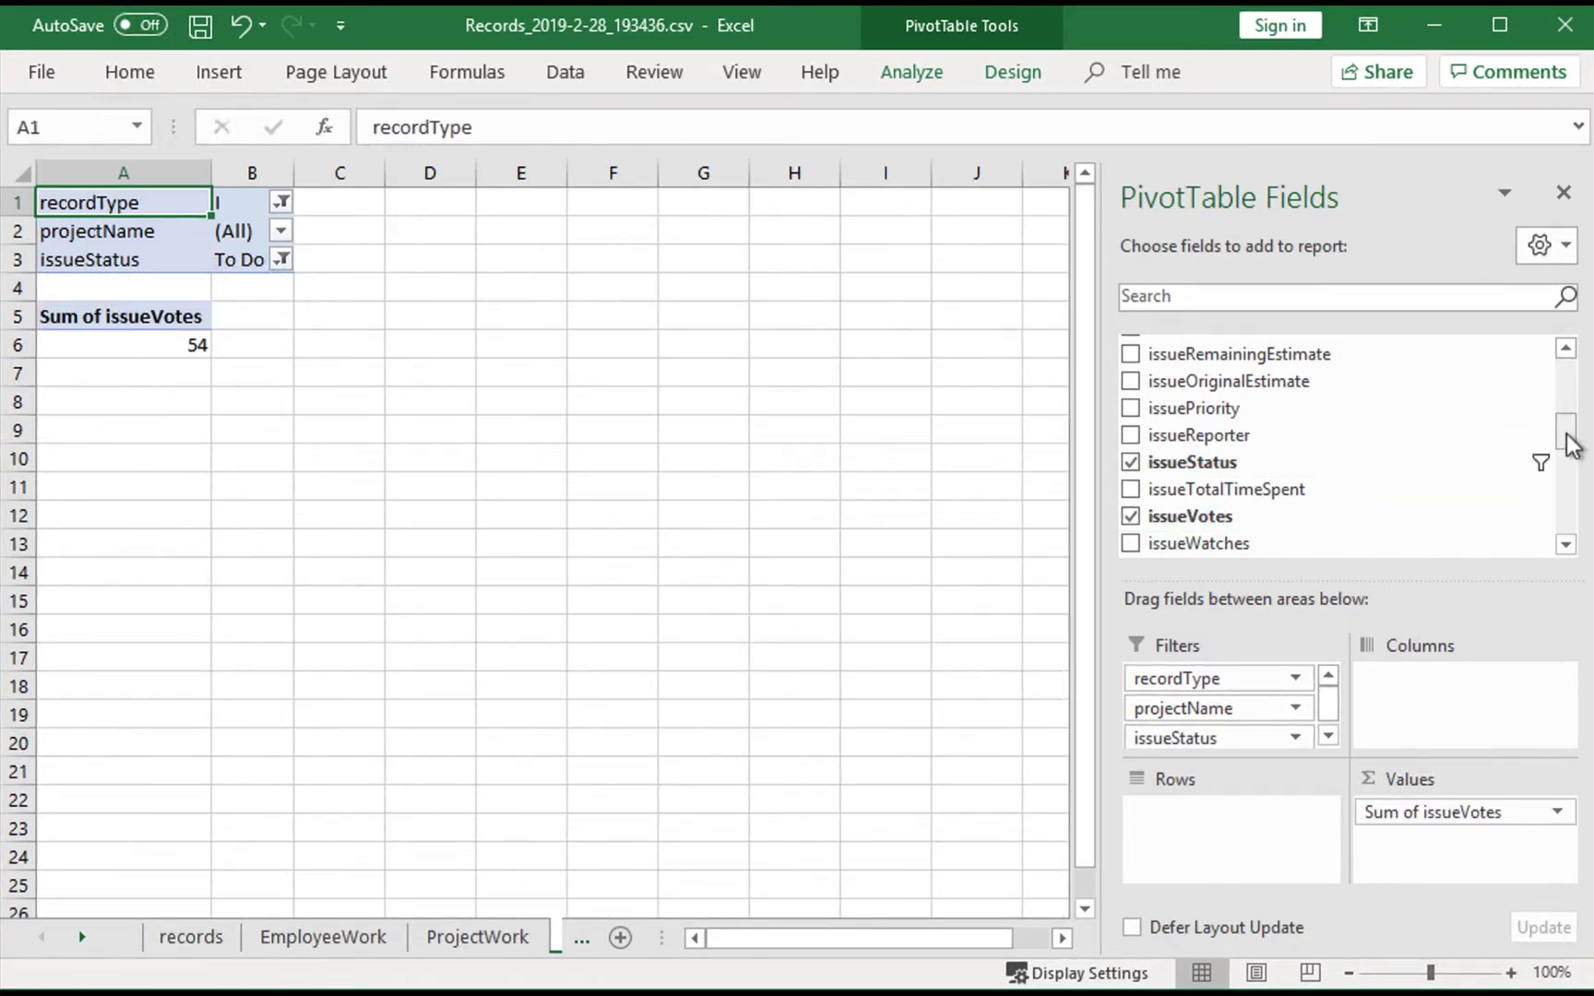
{"action": "left_click_drag", "start_coordinate": [1569, 445], "coordinate": [1565, 369]}
{"action": "left_click_drag", "start_coordinate": [1183, 489], "coordinate": [1184, 824]}
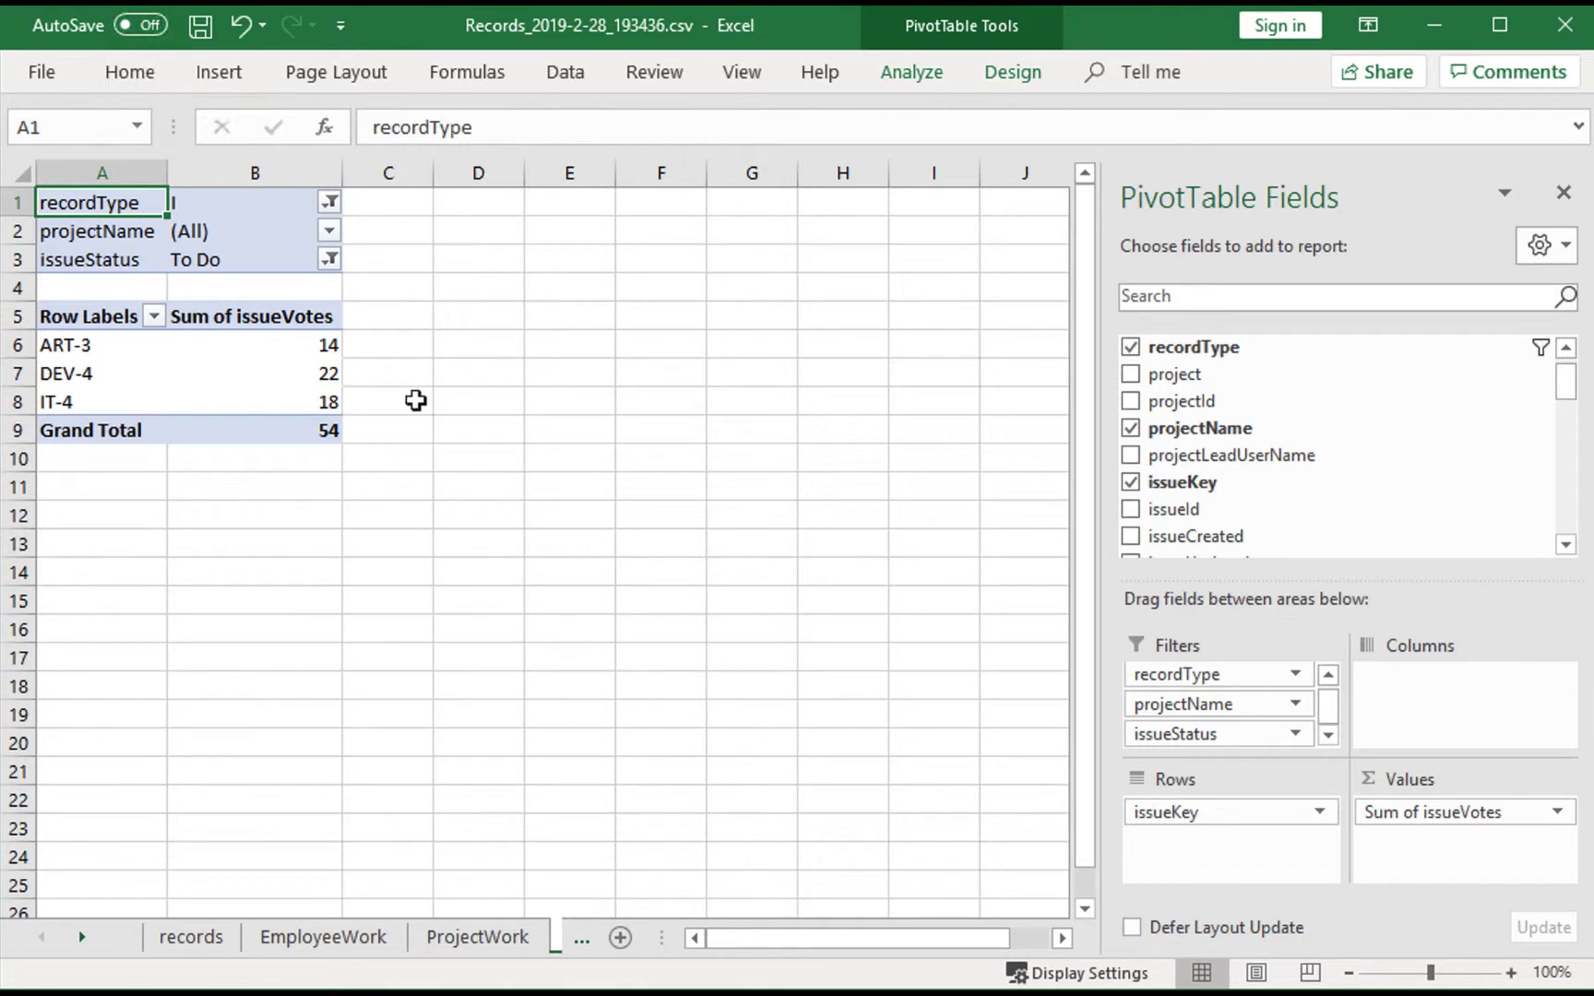
Insert a 3-D Stacked Column PivotChart from the NewFeatureInterest pivot.
{"action": "left_click", "coordinate": [218, 74]}
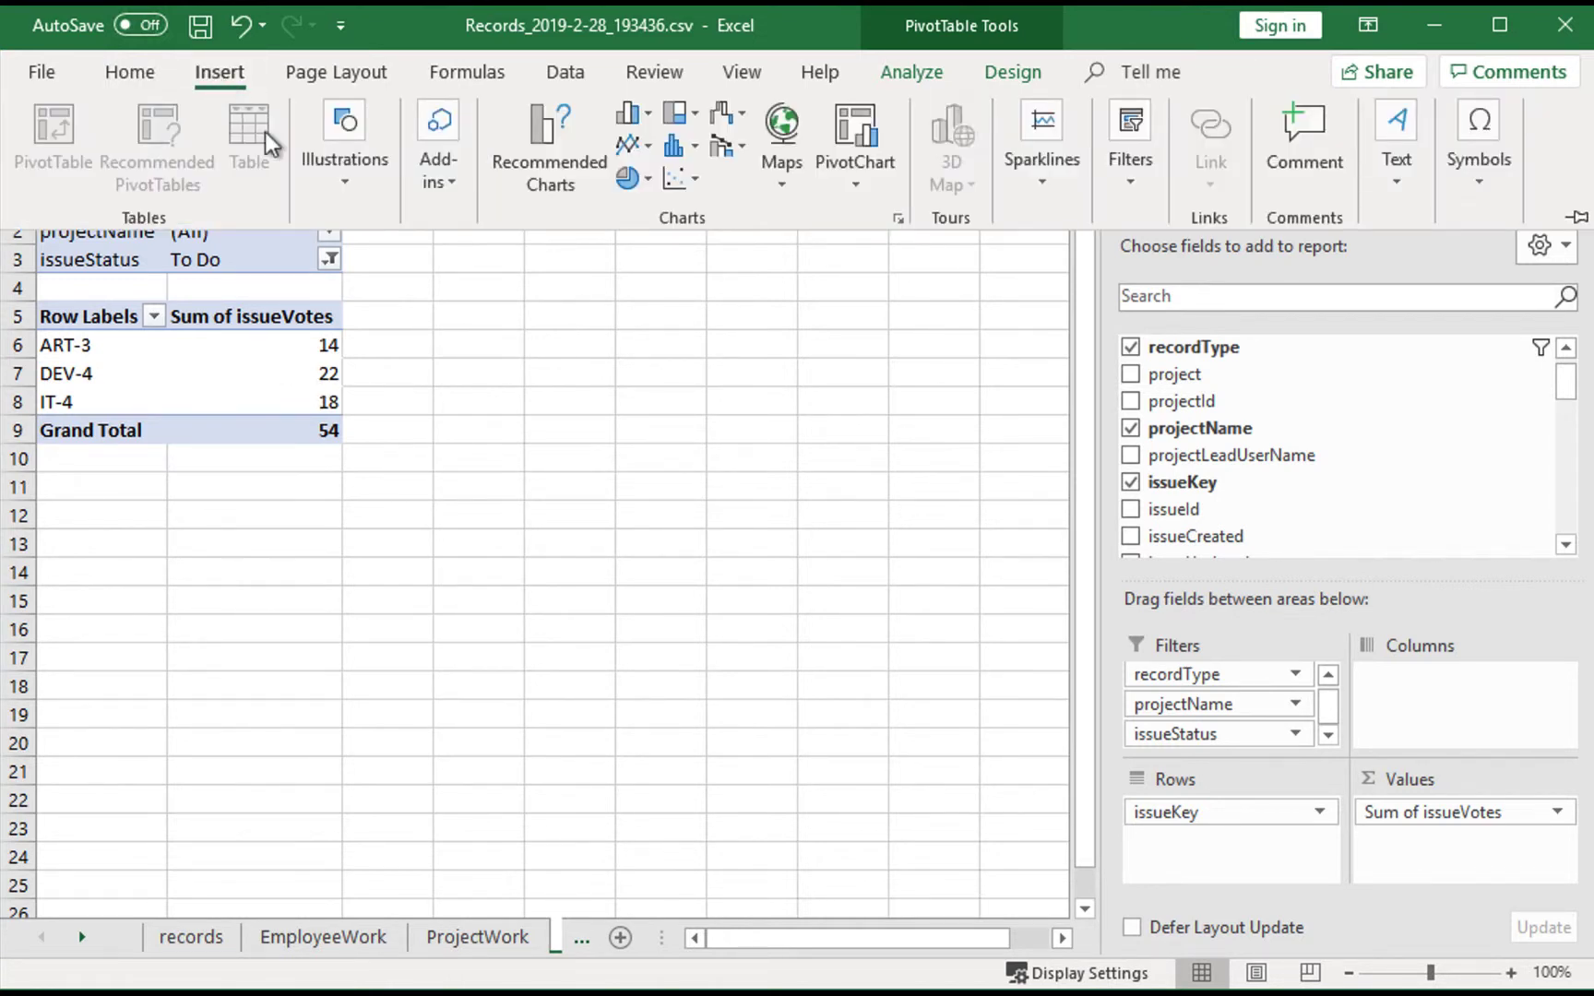
{"action": "left_click", "coordinate": [860, 175]}
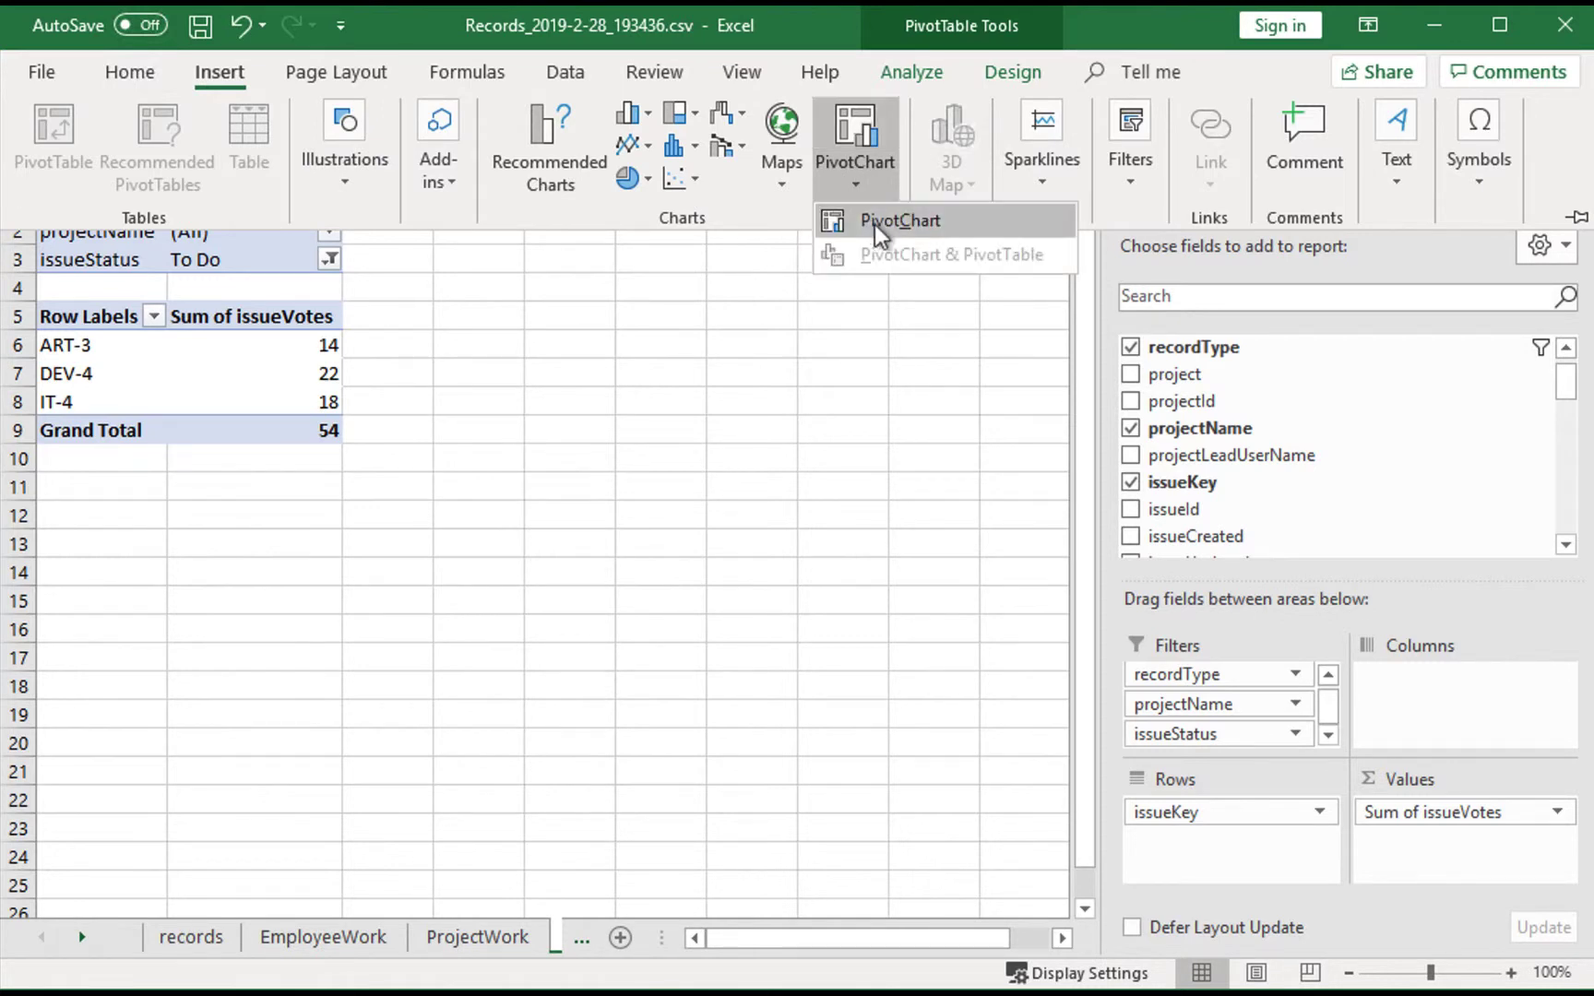
{"action": "left_click", "coordinate": [856, 218]}
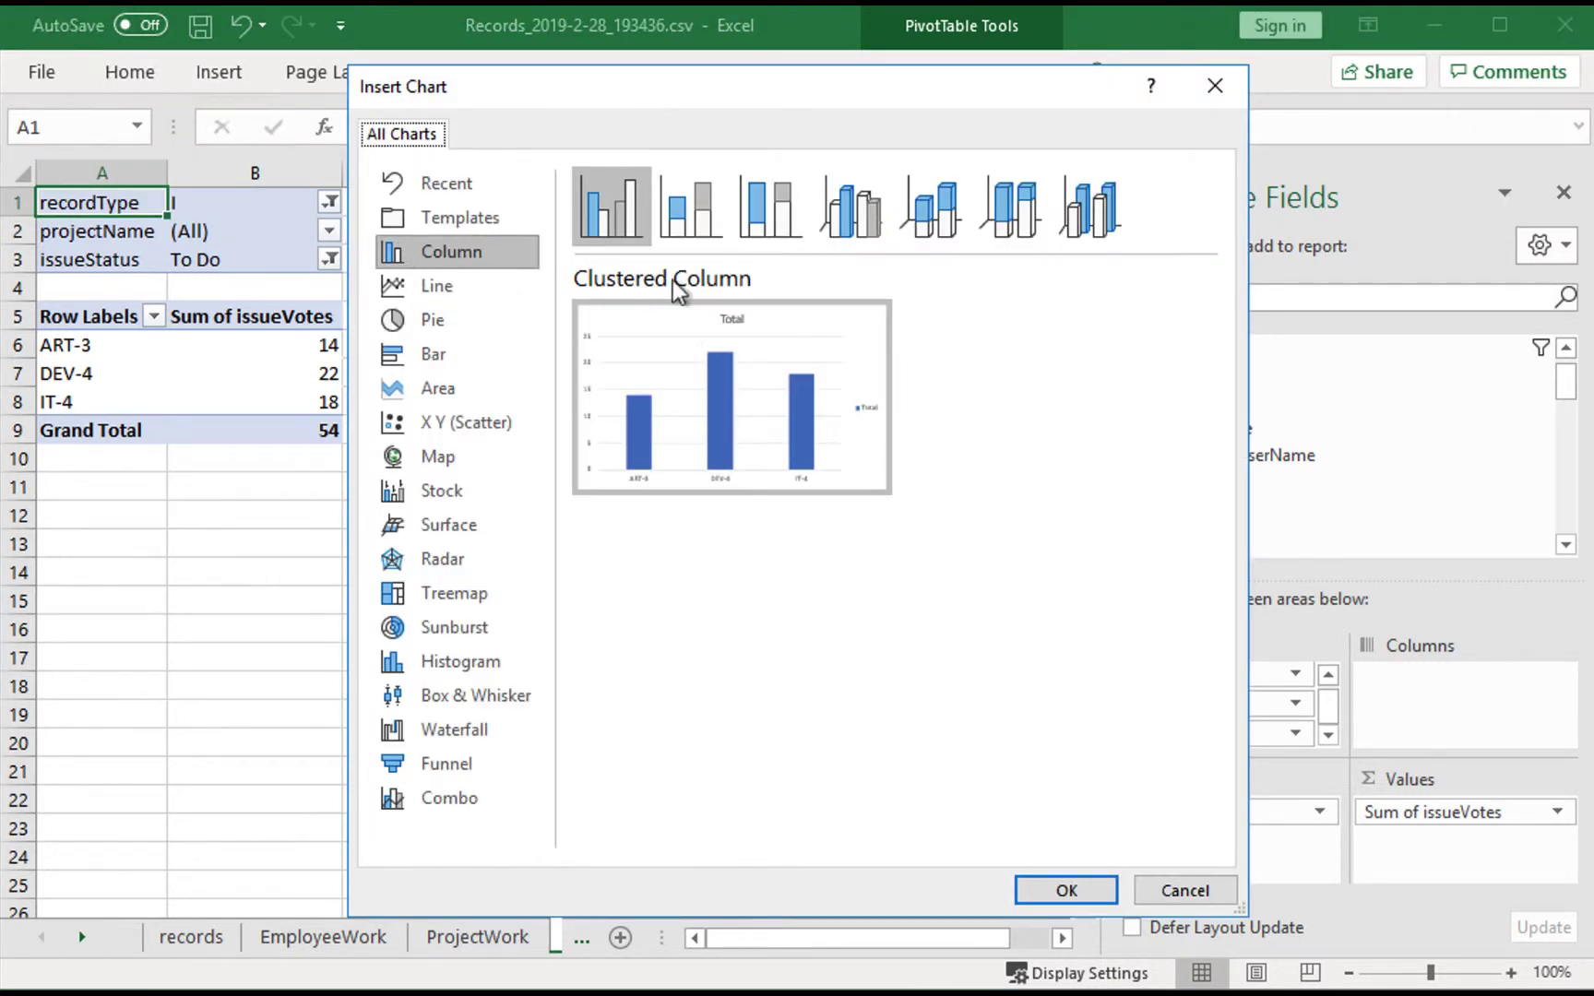
{"action": "left_click", "coordinate": [947, 218]}
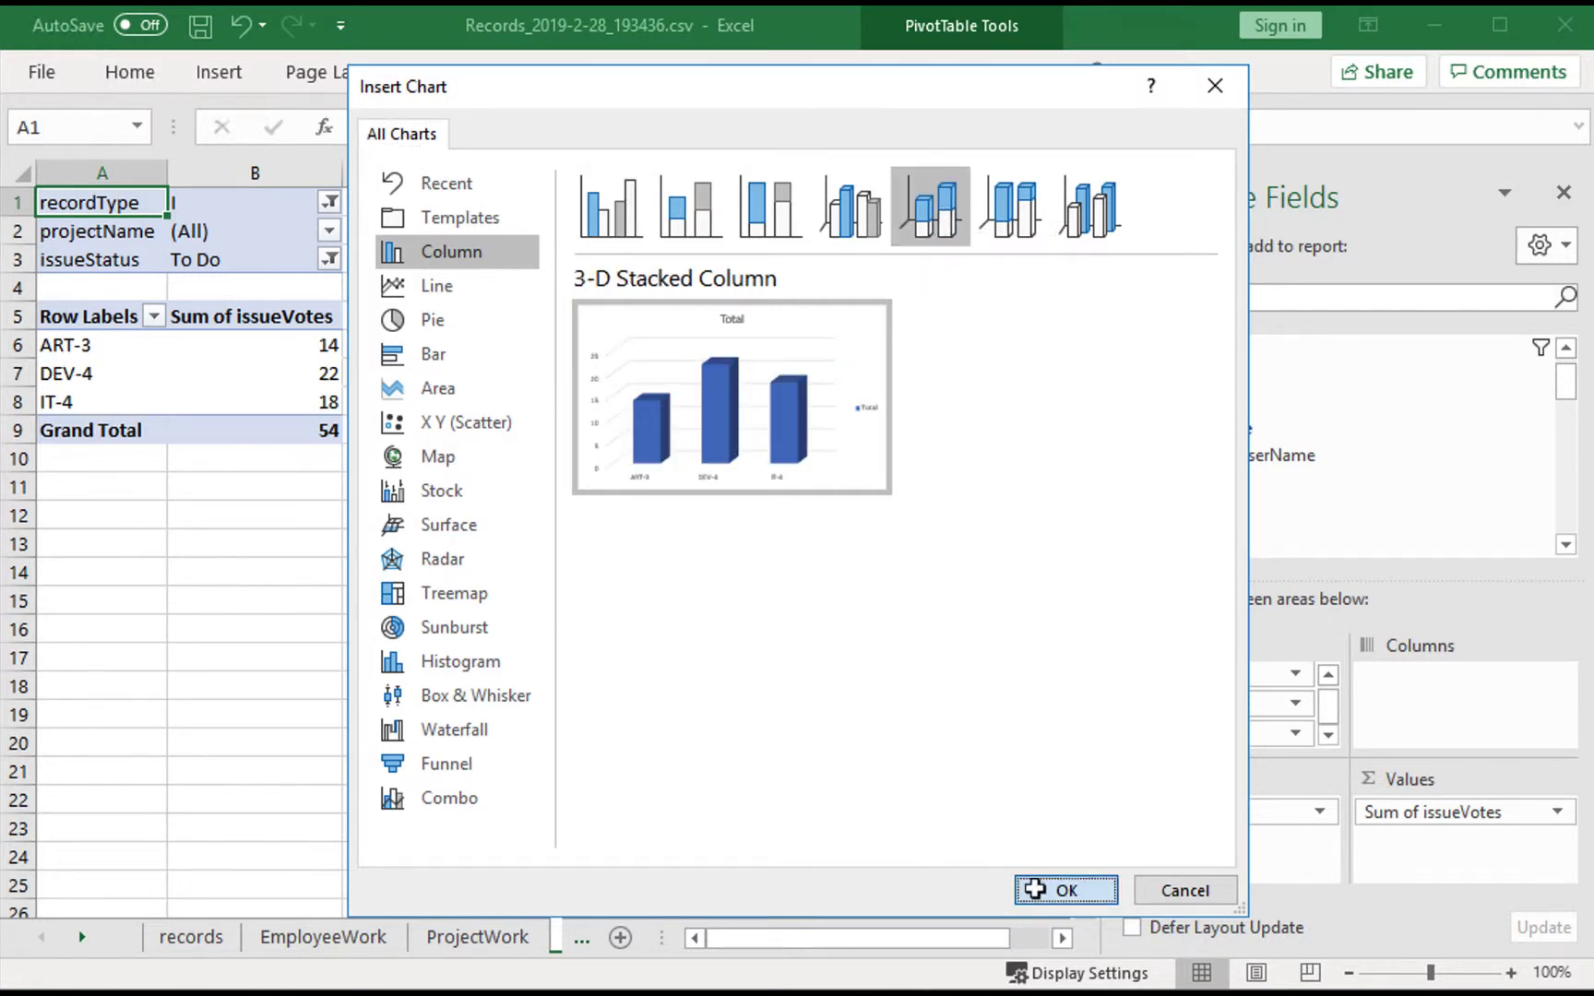
{"action": "left_click", "coordinate": [1065, 889]}
Remove the column chart's title, legend and field buttons and move it beside the pivot.
{"action": "left_click", "coordinate": [563, 452]}
{"action": "key", "text": "Delete"}
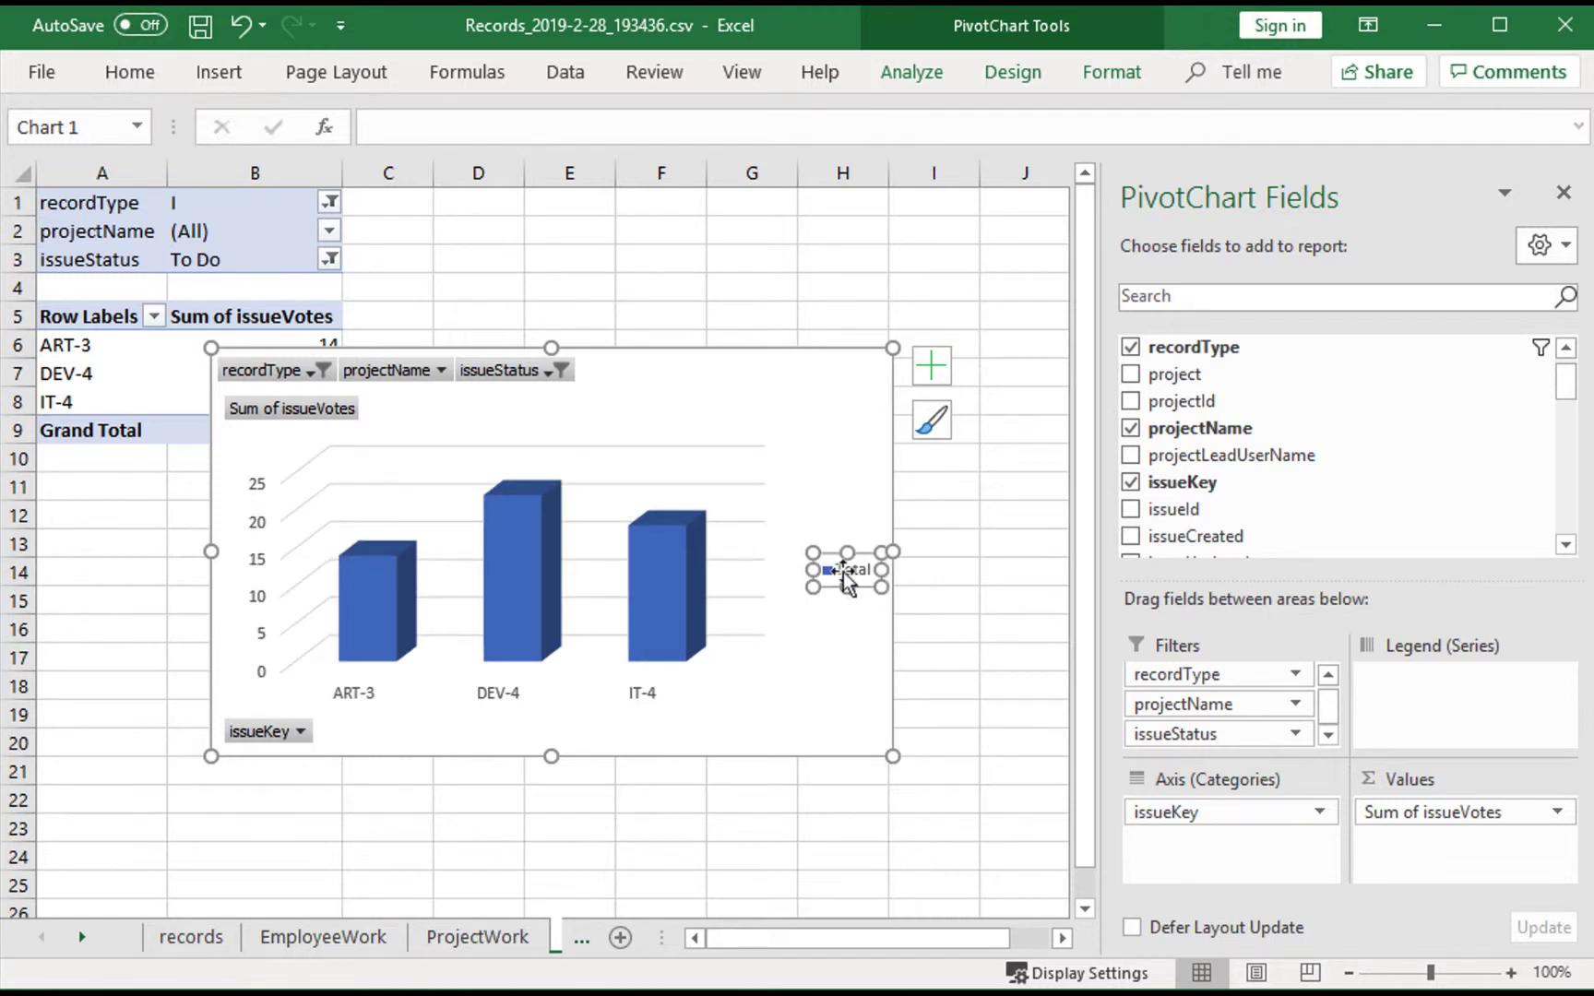
{"action": "key", "text": "Delete"}
{"action": "right_click", "coordinate": [316, 410]}
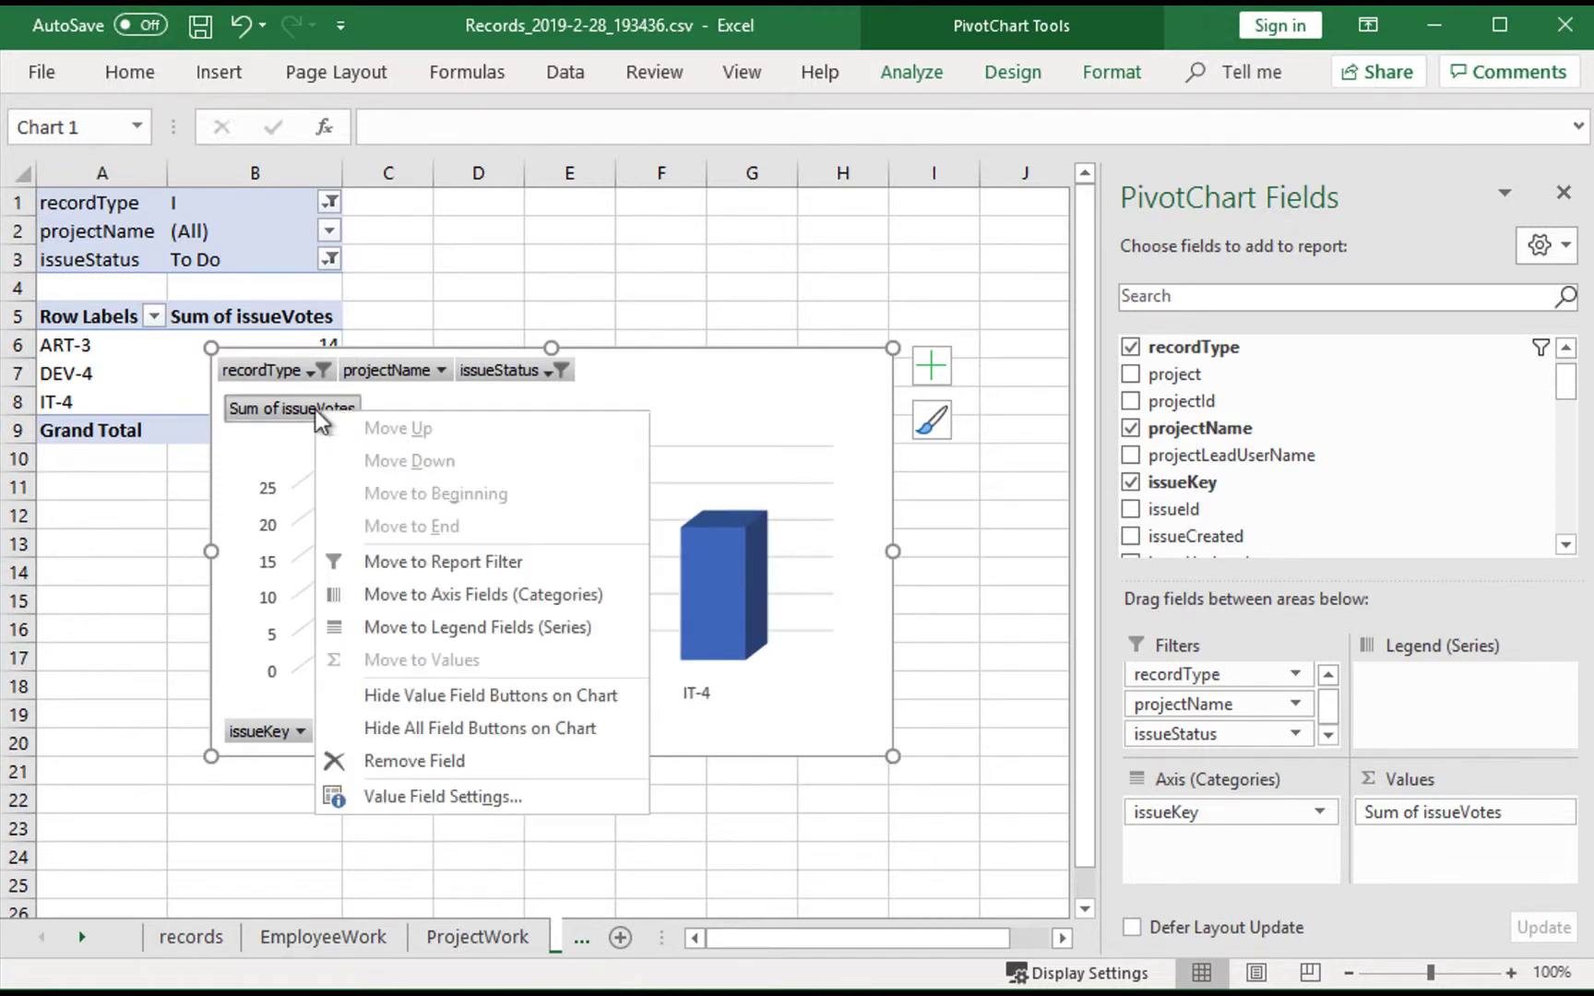
{"action": "left_click", "coordinate": [549, 728]}
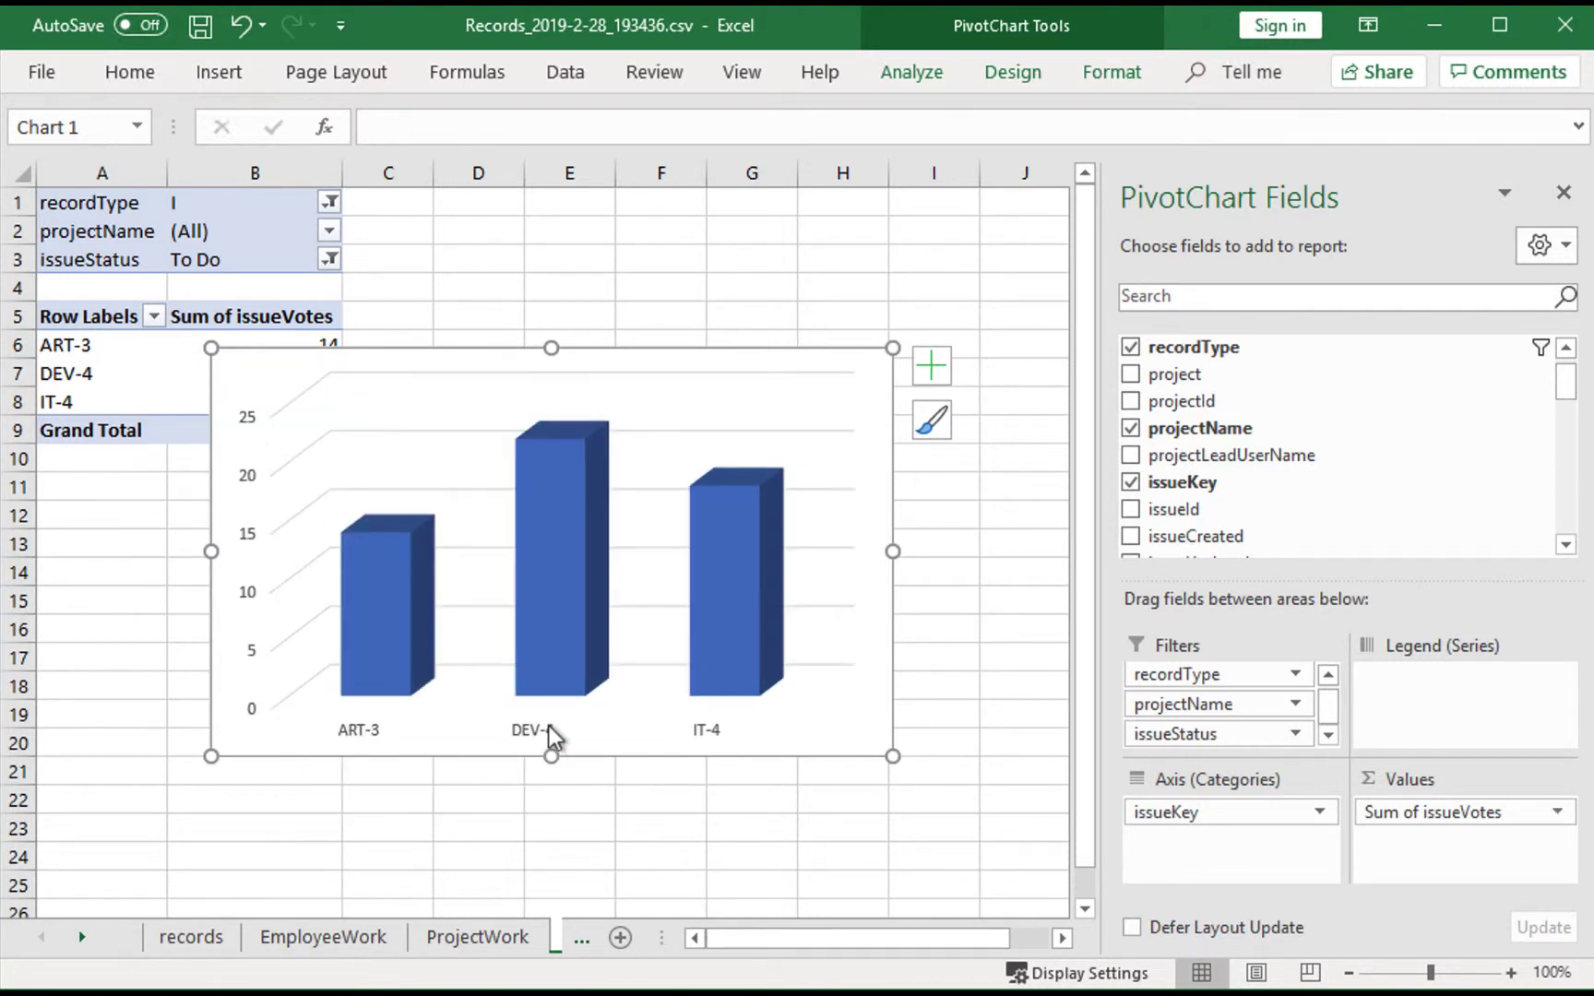
{"action": "left_click_drag", "start_coordinate": [892, 406], "coordinate": [1027, 295]}
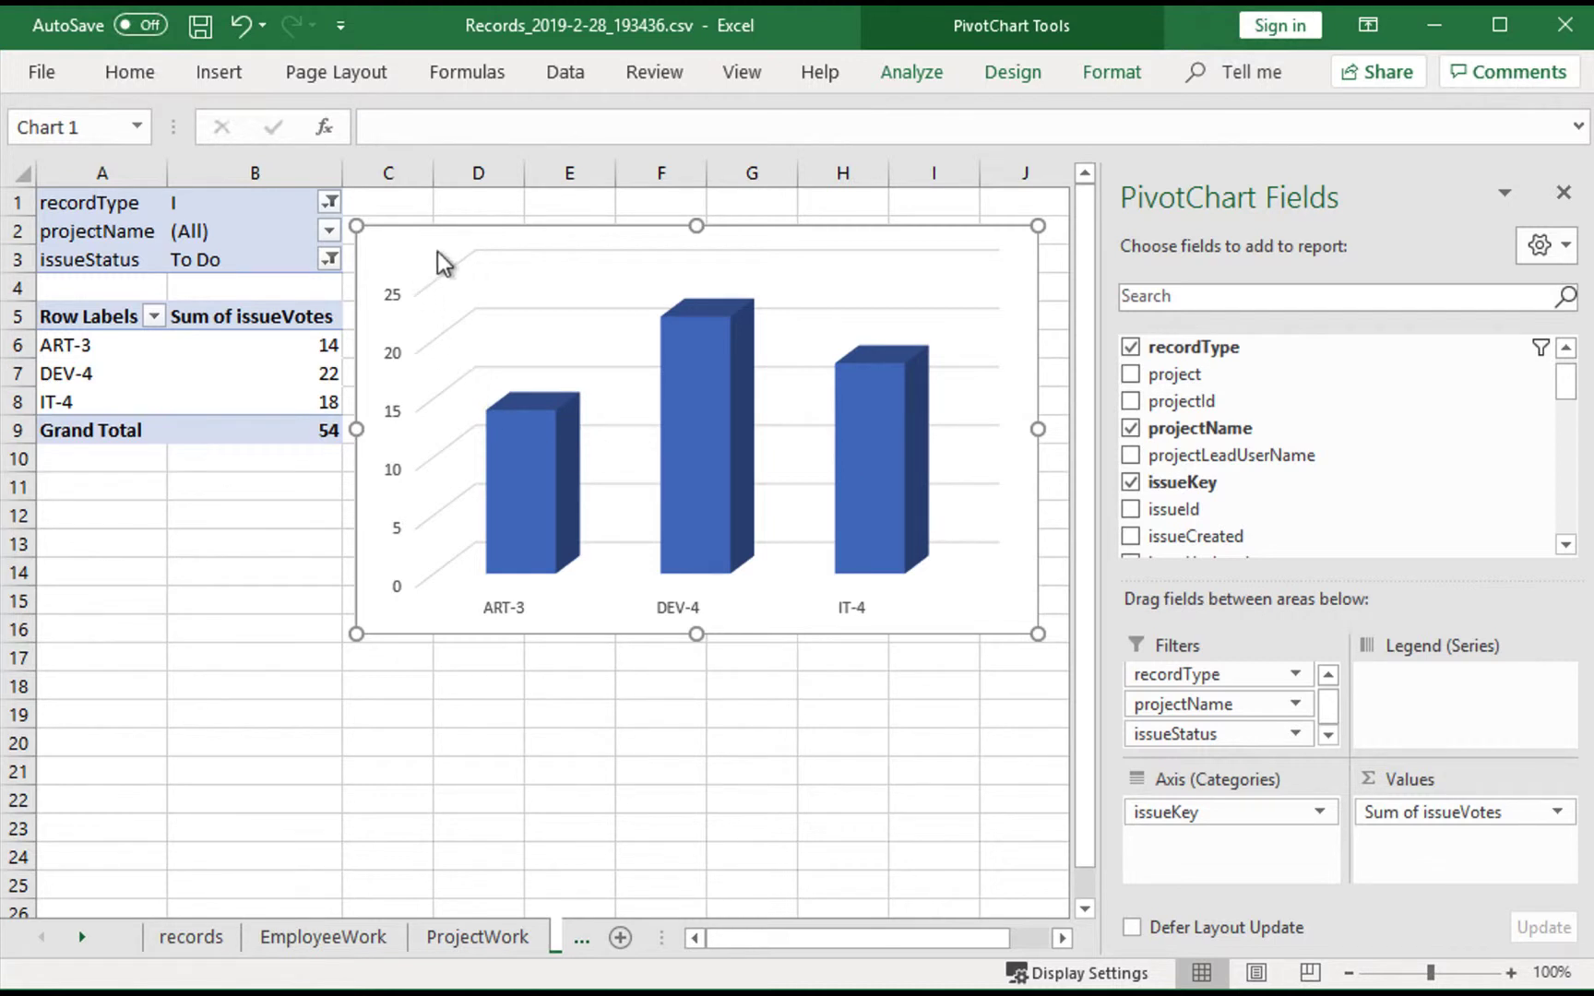
Sort issueKey rows by Sum of issueVotes largest to smallest: DEV-4 22, IT-4 18, ART-3 14.
{"action": "left_click", "coordinate": [288, 369]}
{"action": "right_click", "coordinate": [290, 371]}
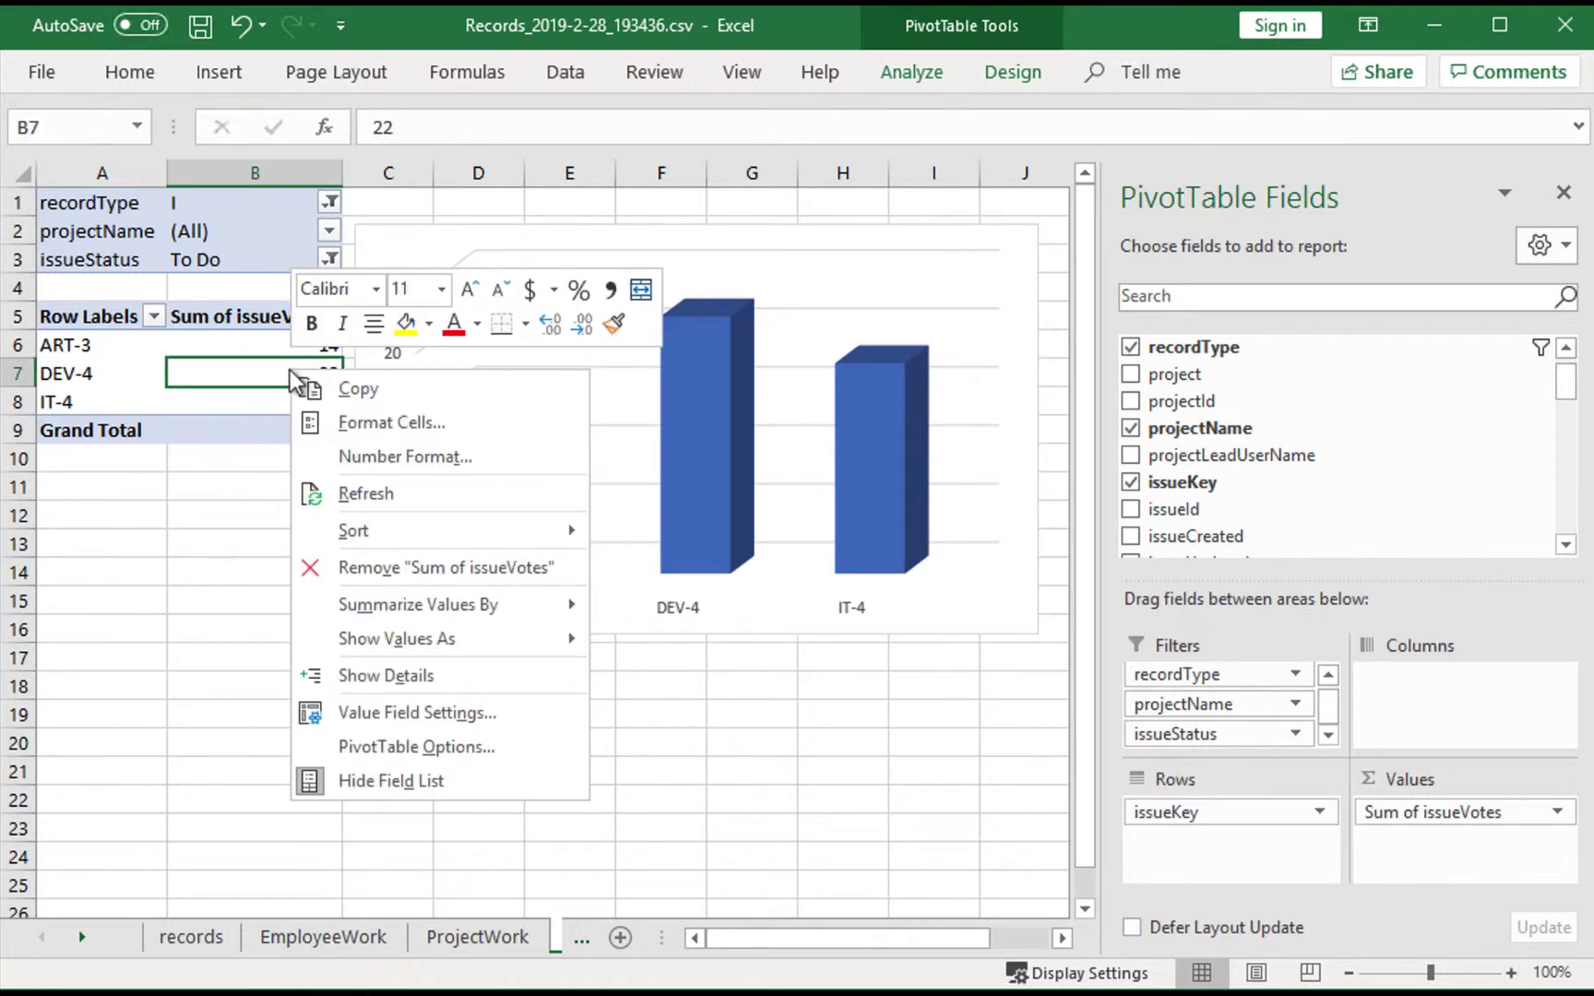
{"action": "mouse_move", "coordinate": [424, 535]}
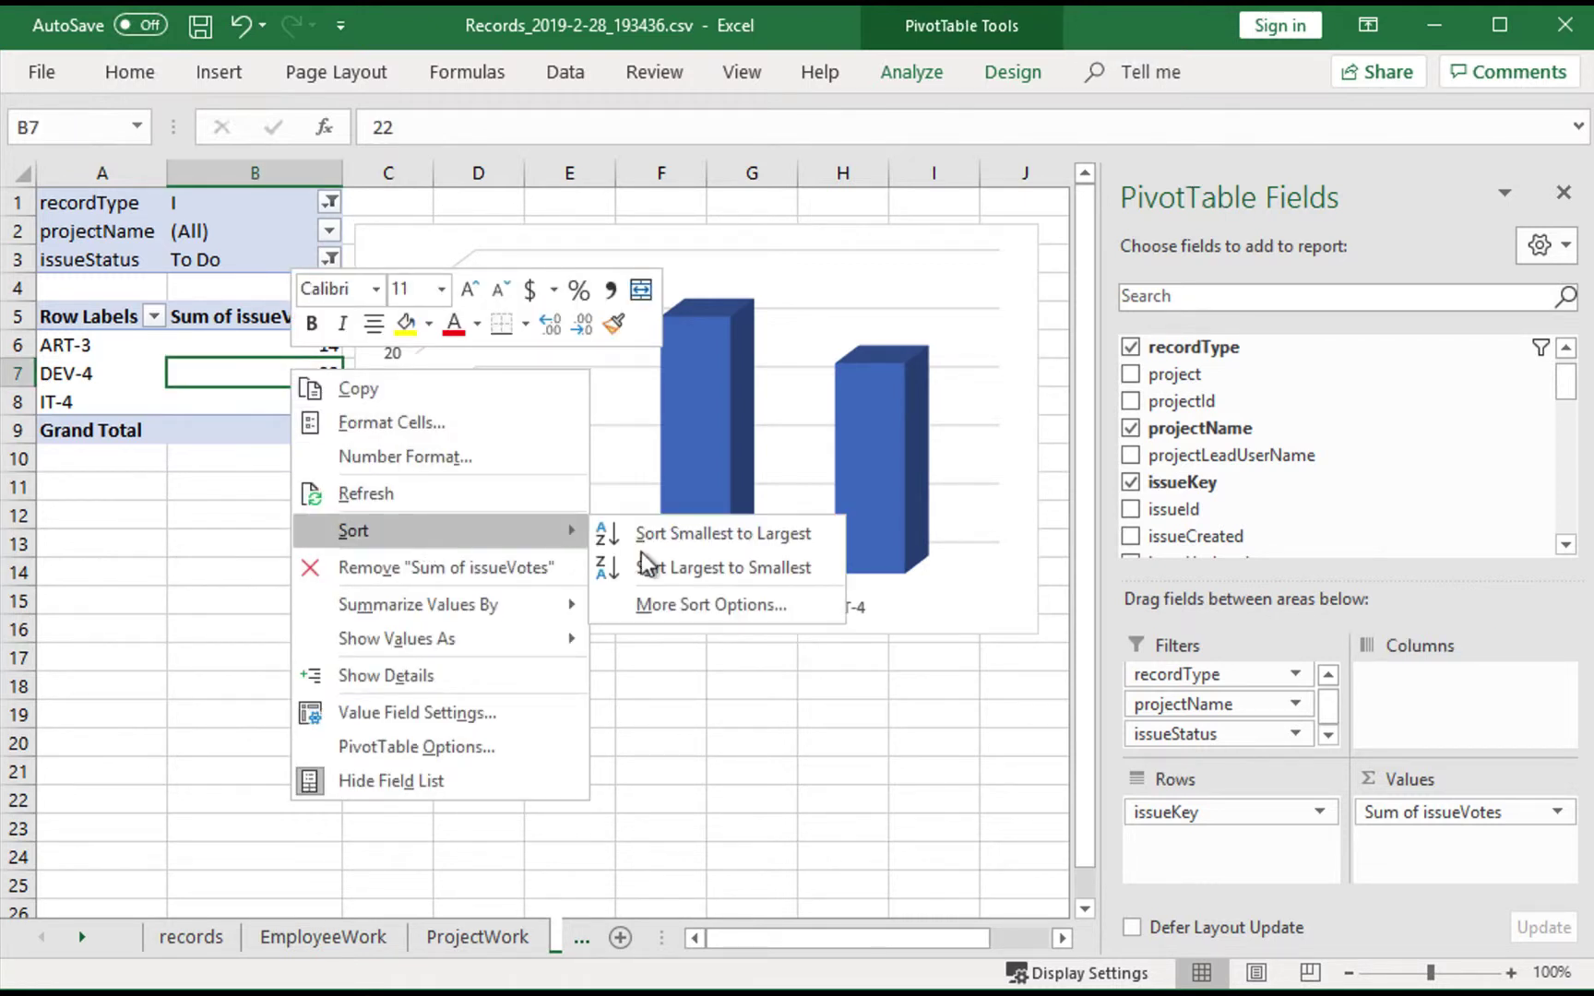
{"action": "left_click", "coordinate": [707, 568]}
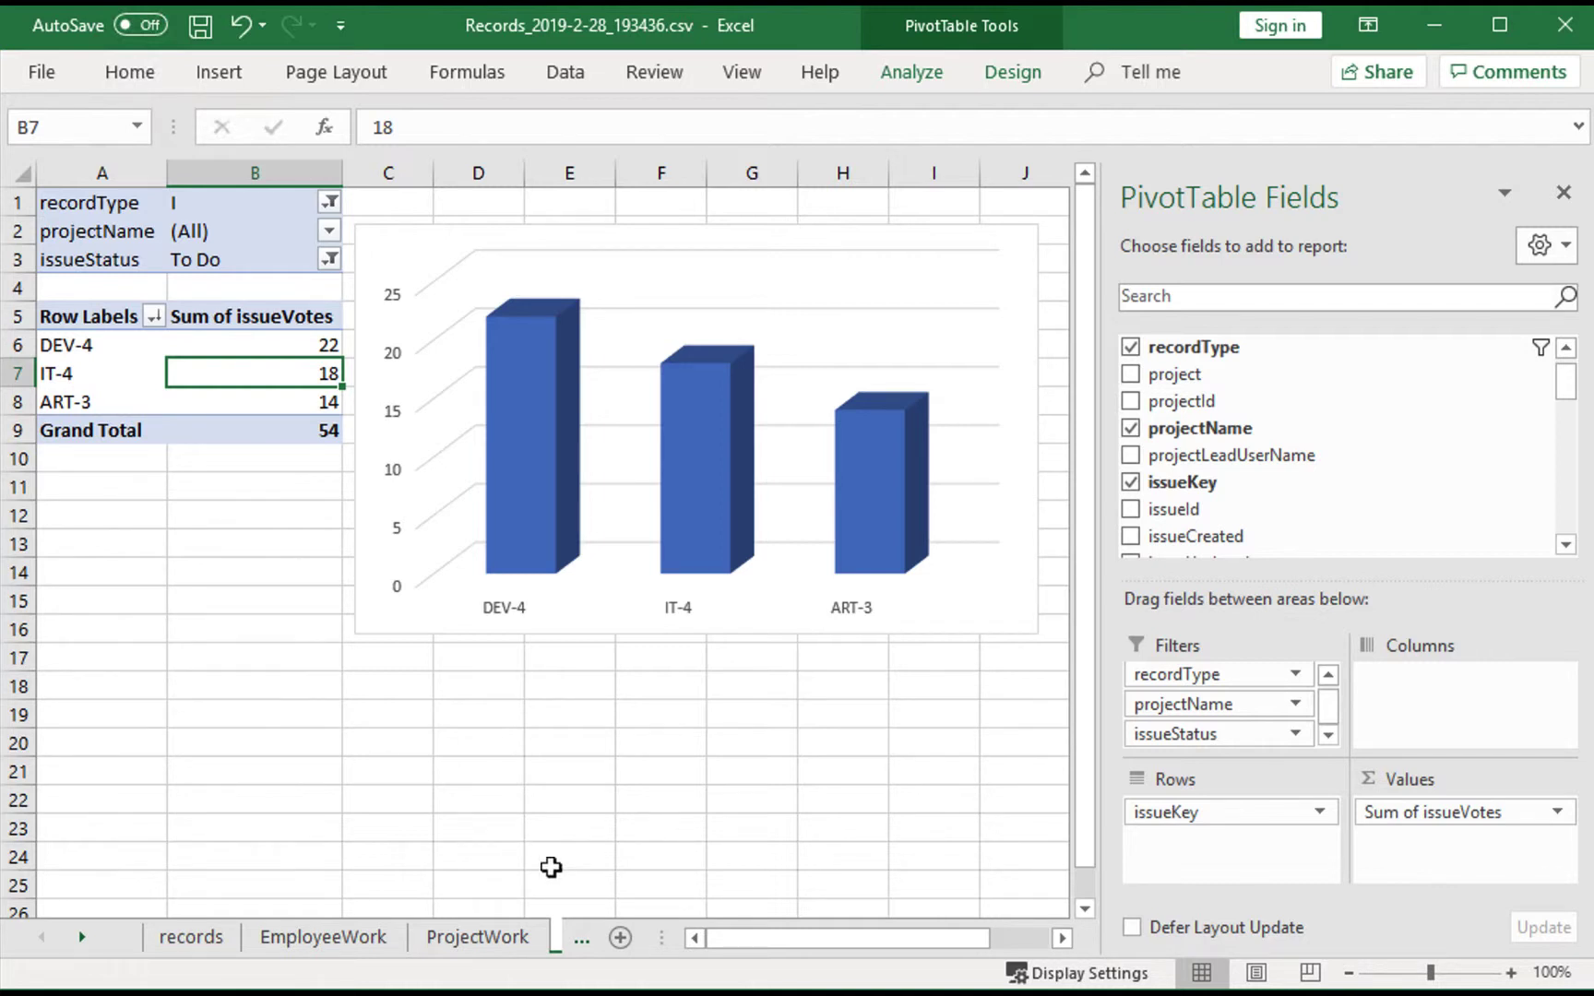
Add a new sheet and rename it ProjectPipeline.
{"action": "left_click", "coordinate": [621, 938]}
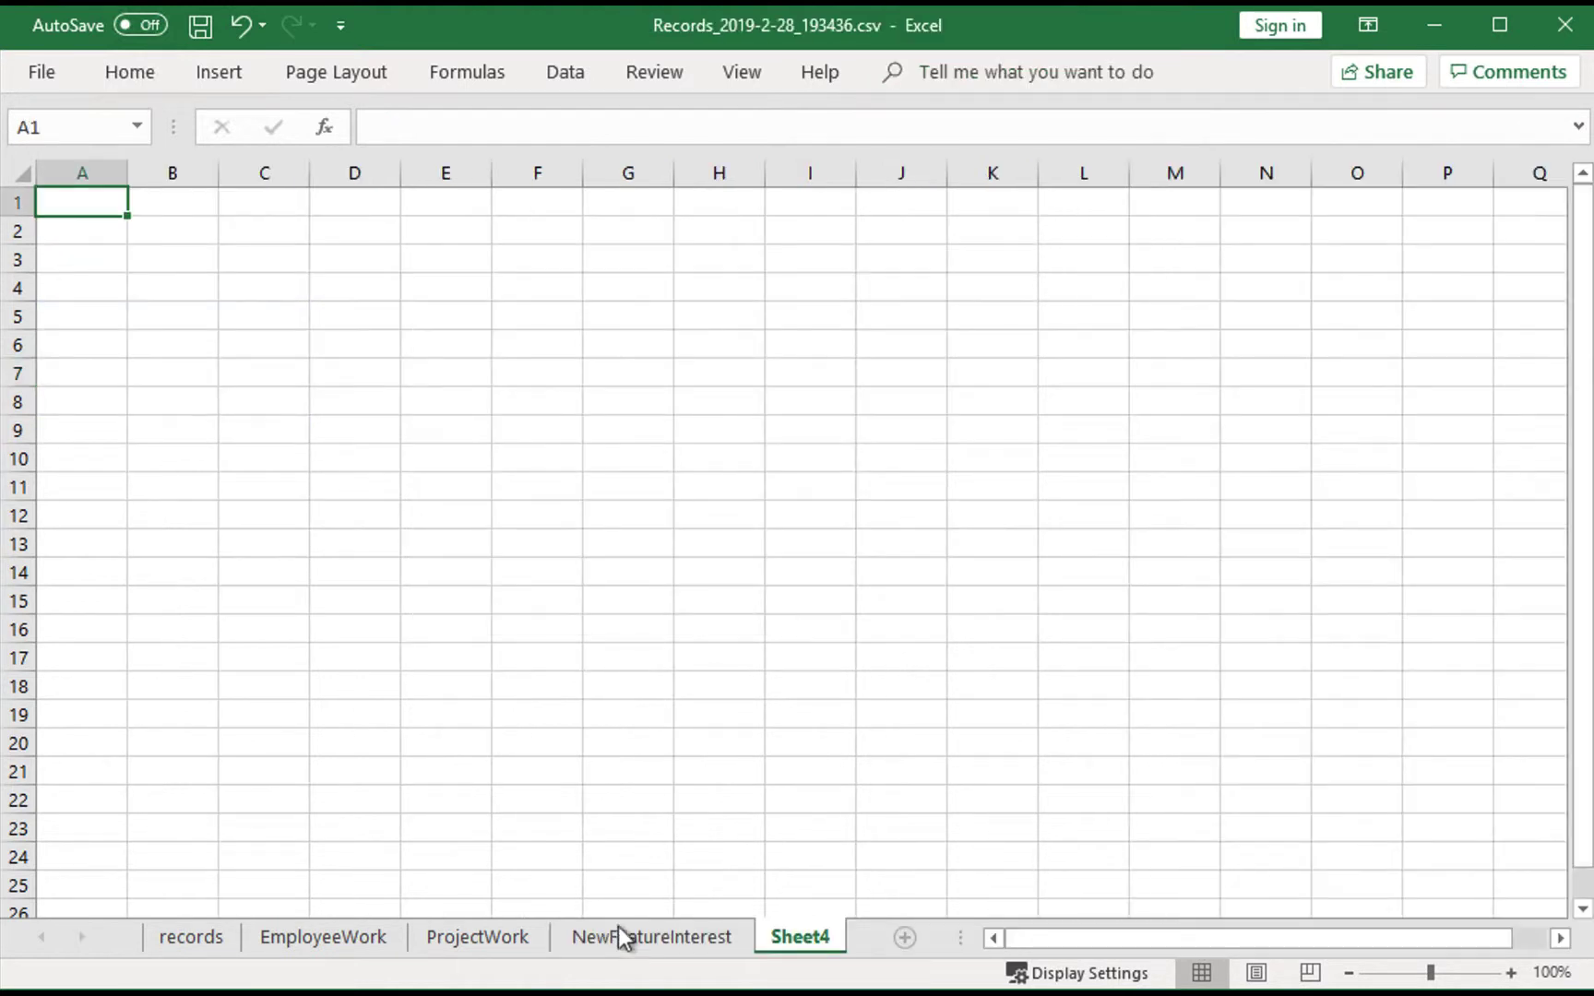
{"action": "double_click", "coordinate": [801, 937]}
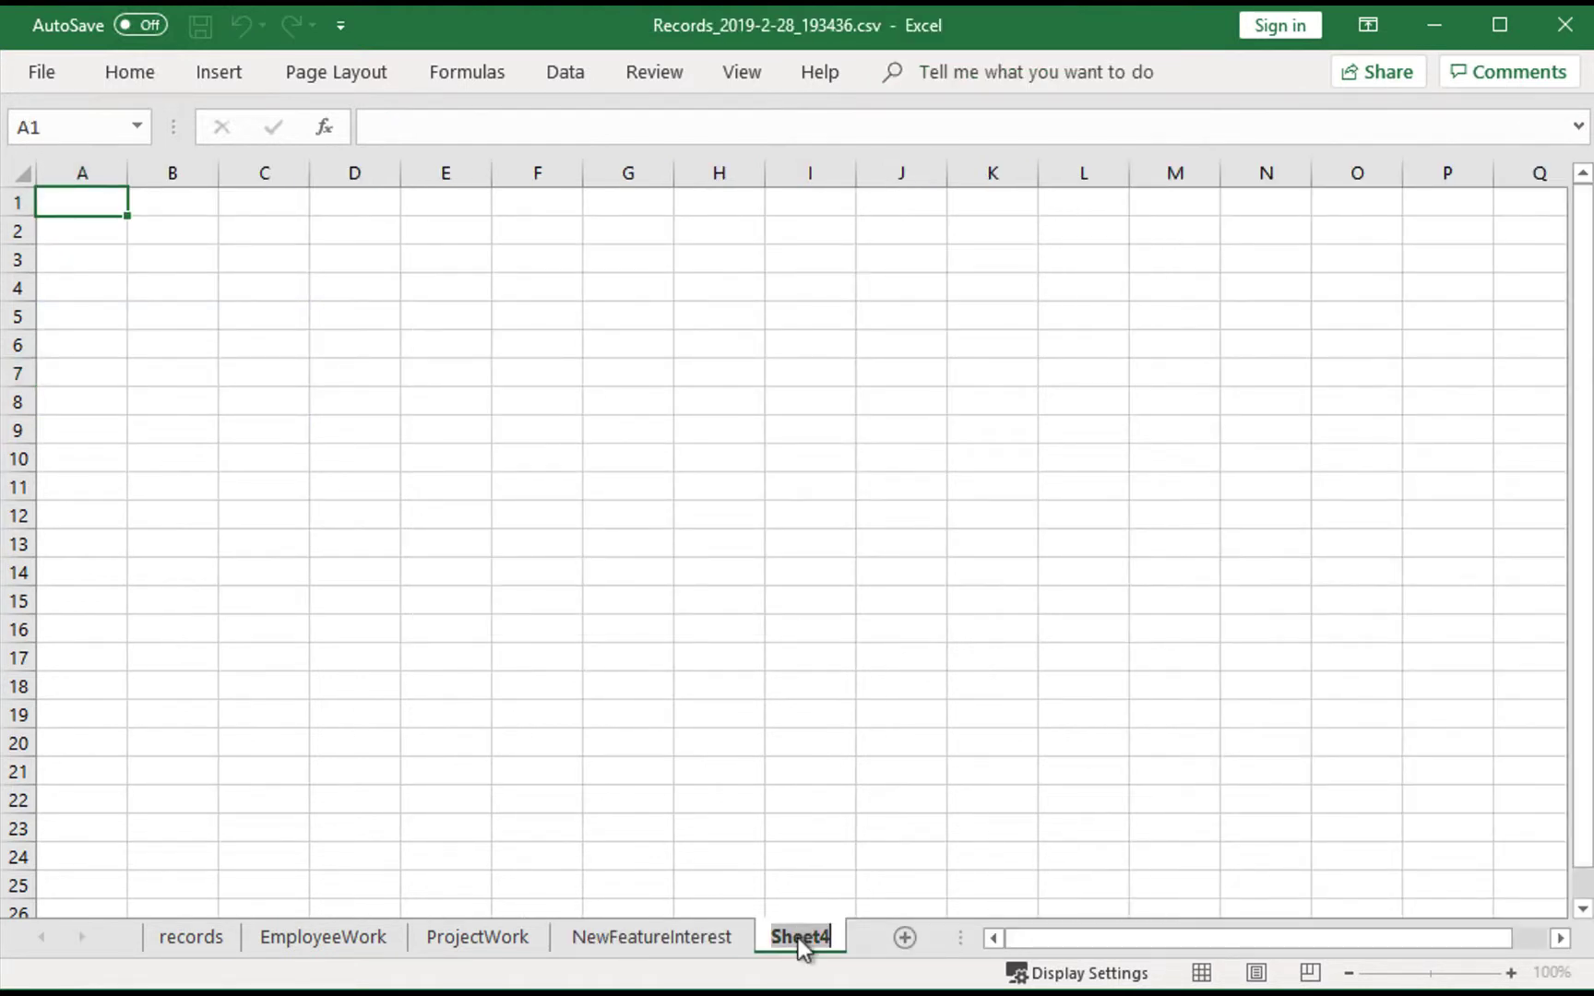
{"action": "type", "text": "ProjectPipeline"}
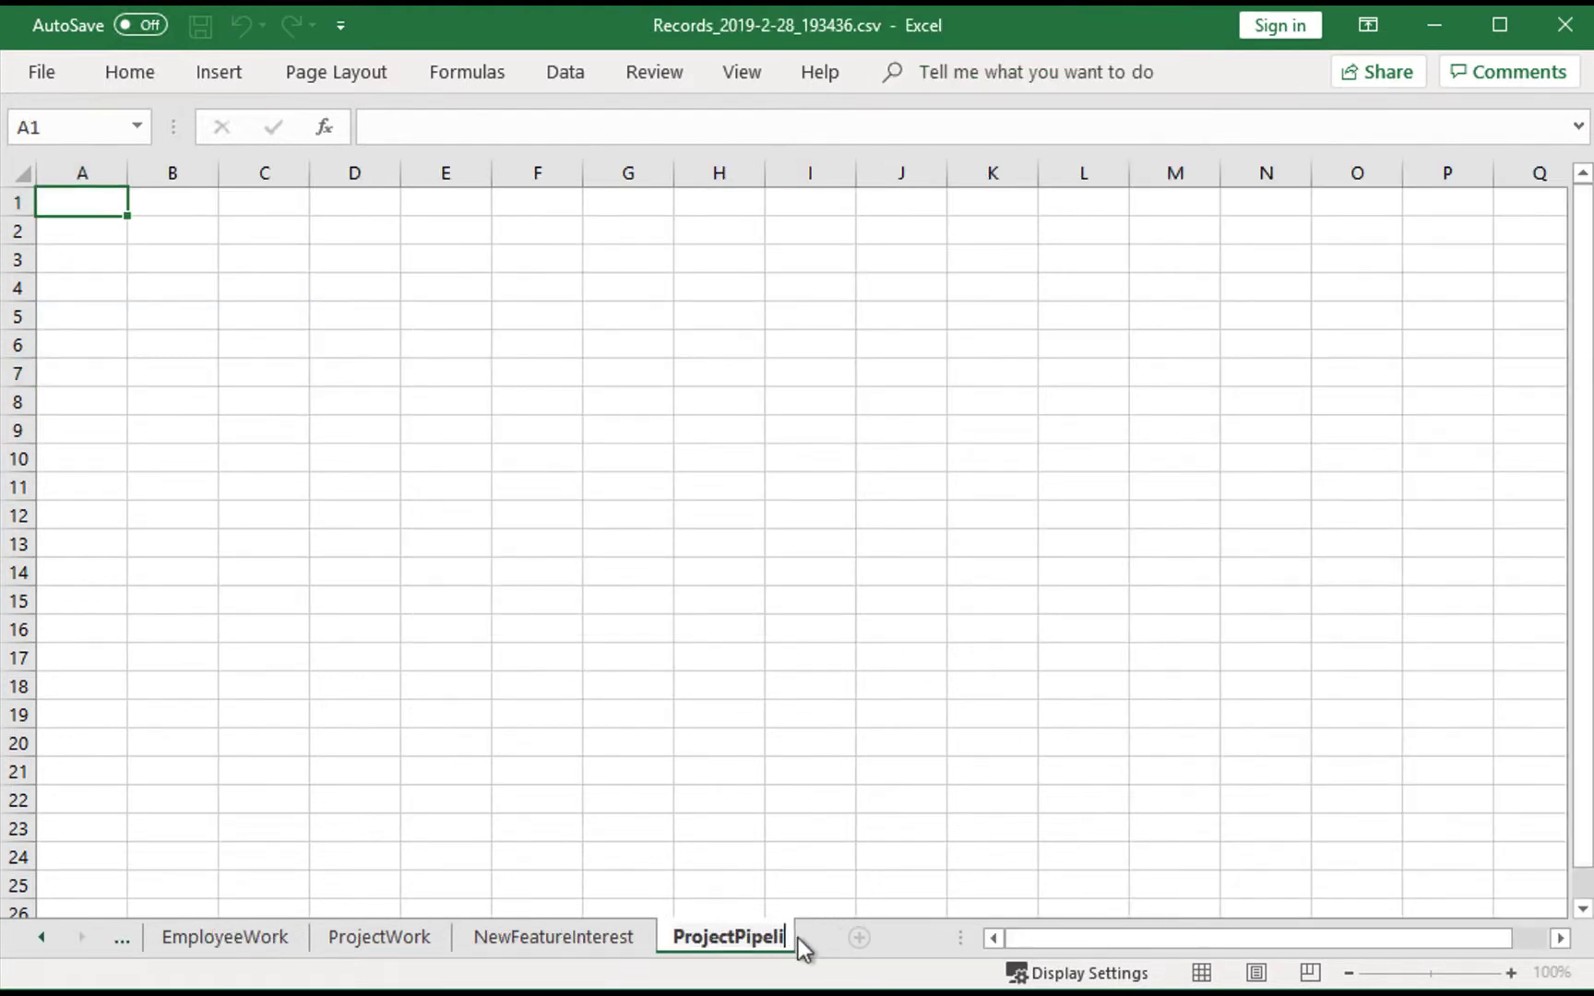
{"action": "left_click", "coordinate": [758, 883]}
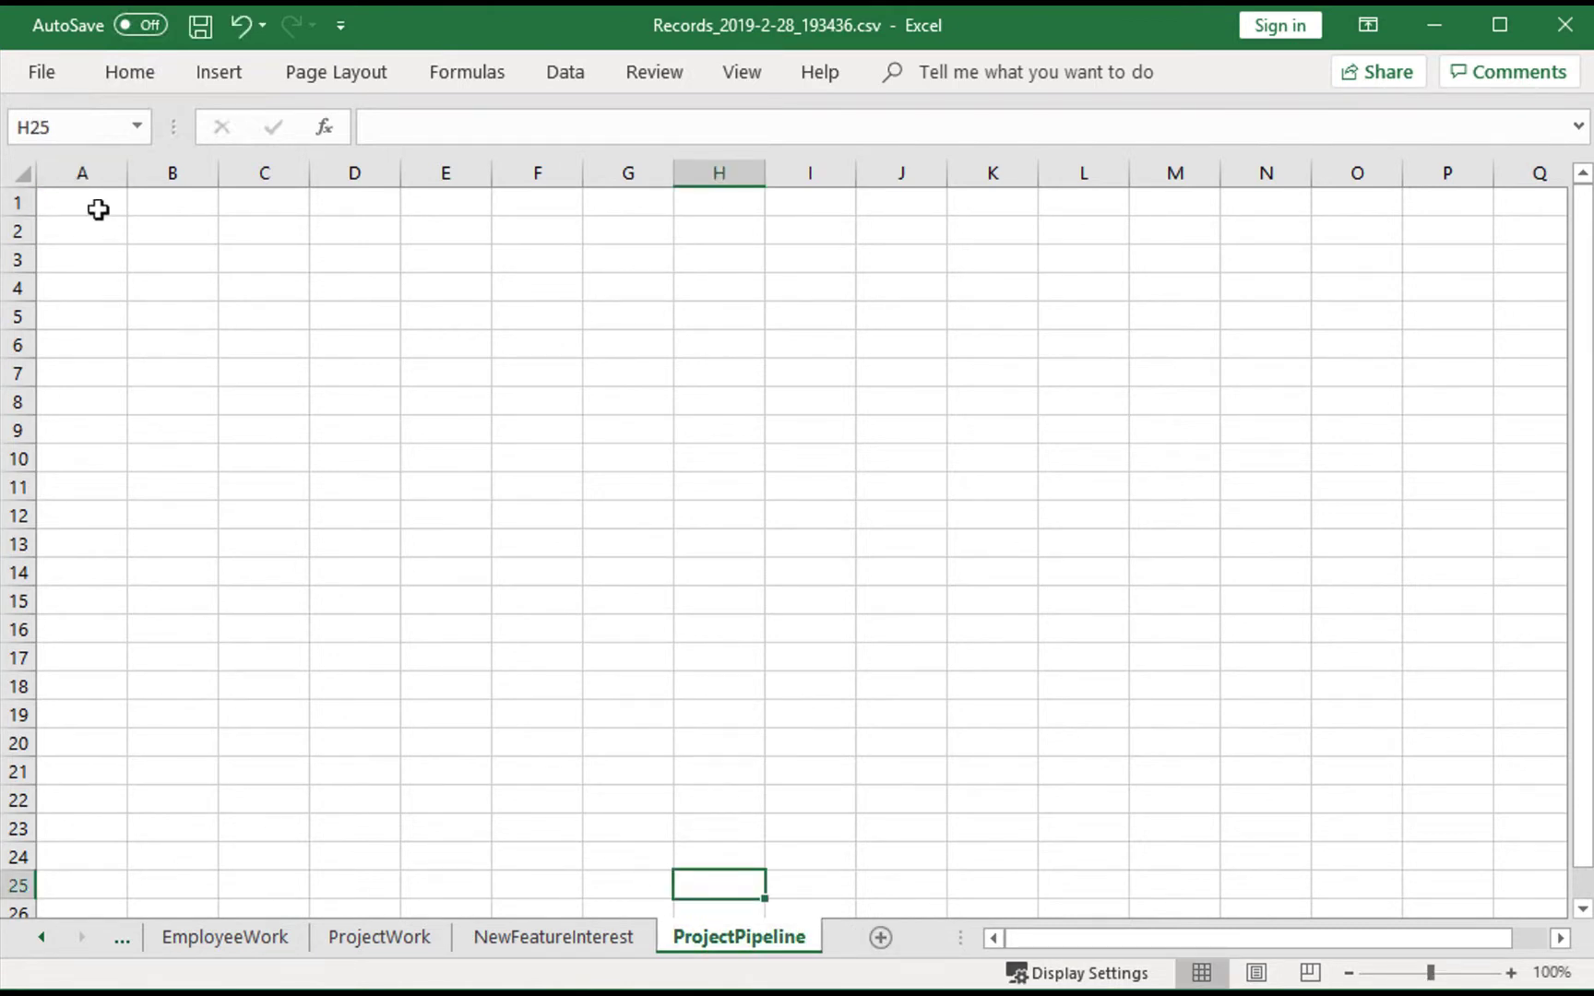
Insert a PivotTable from recordsTable at cell A1 of ProjectPipeline.
{"action": "left_click", "coordinate": [95, 205]}
{"action": "left_click", "coordinate": [219, 73]}
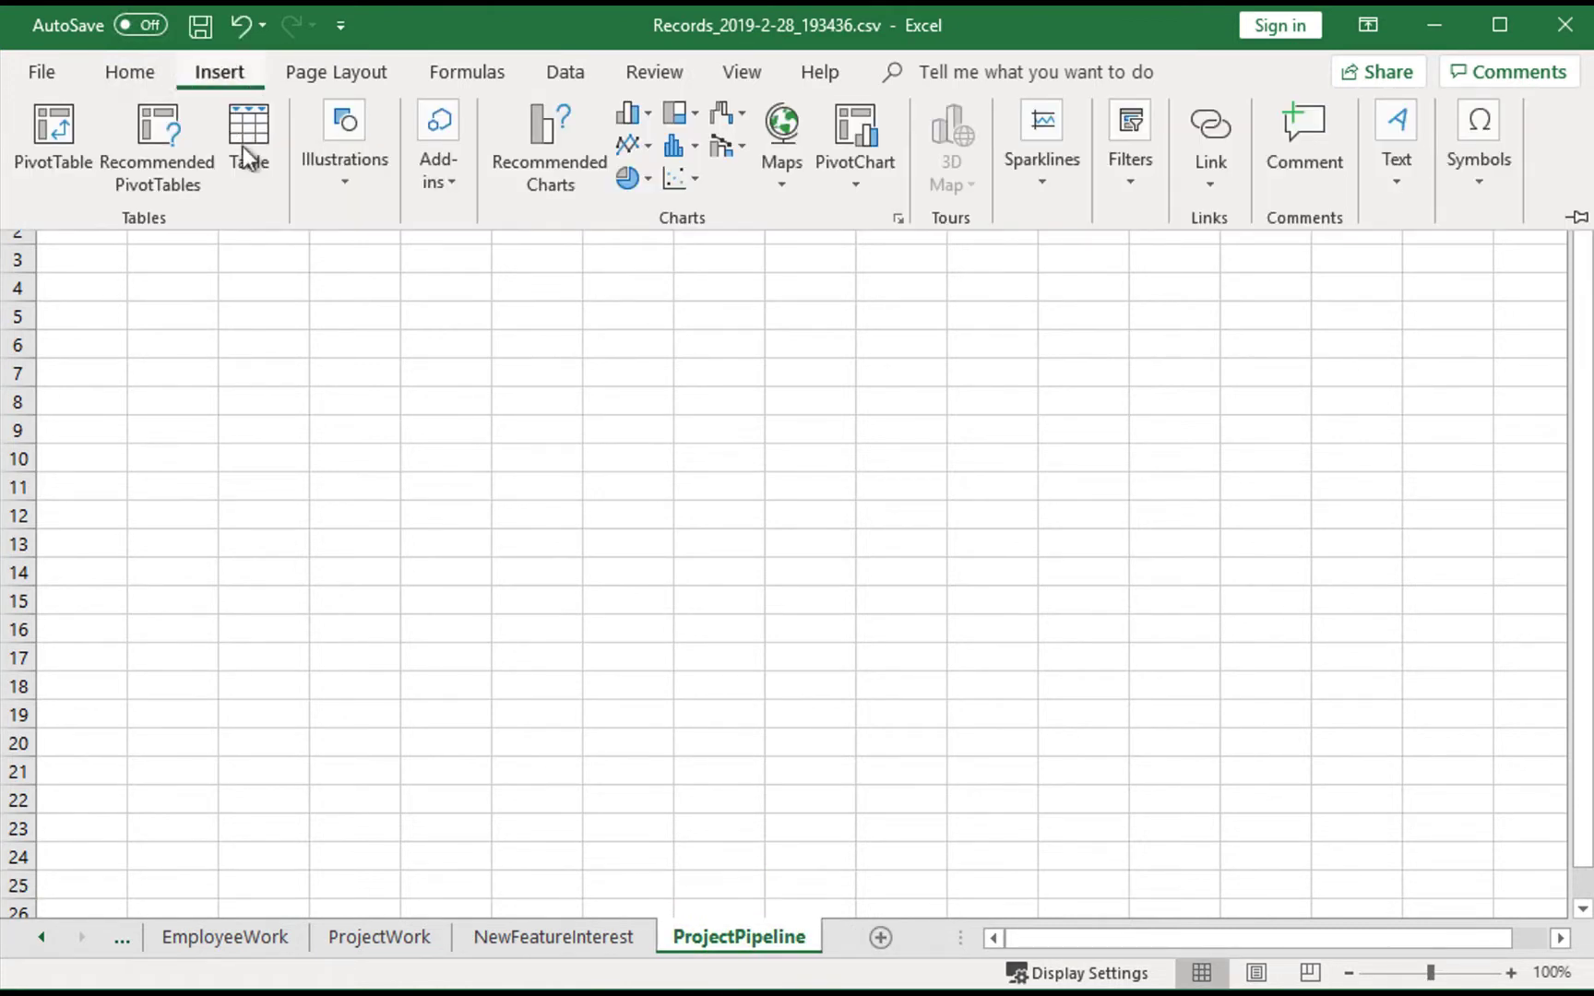
{"action": "left_click", "coordinate": [37, 152]}
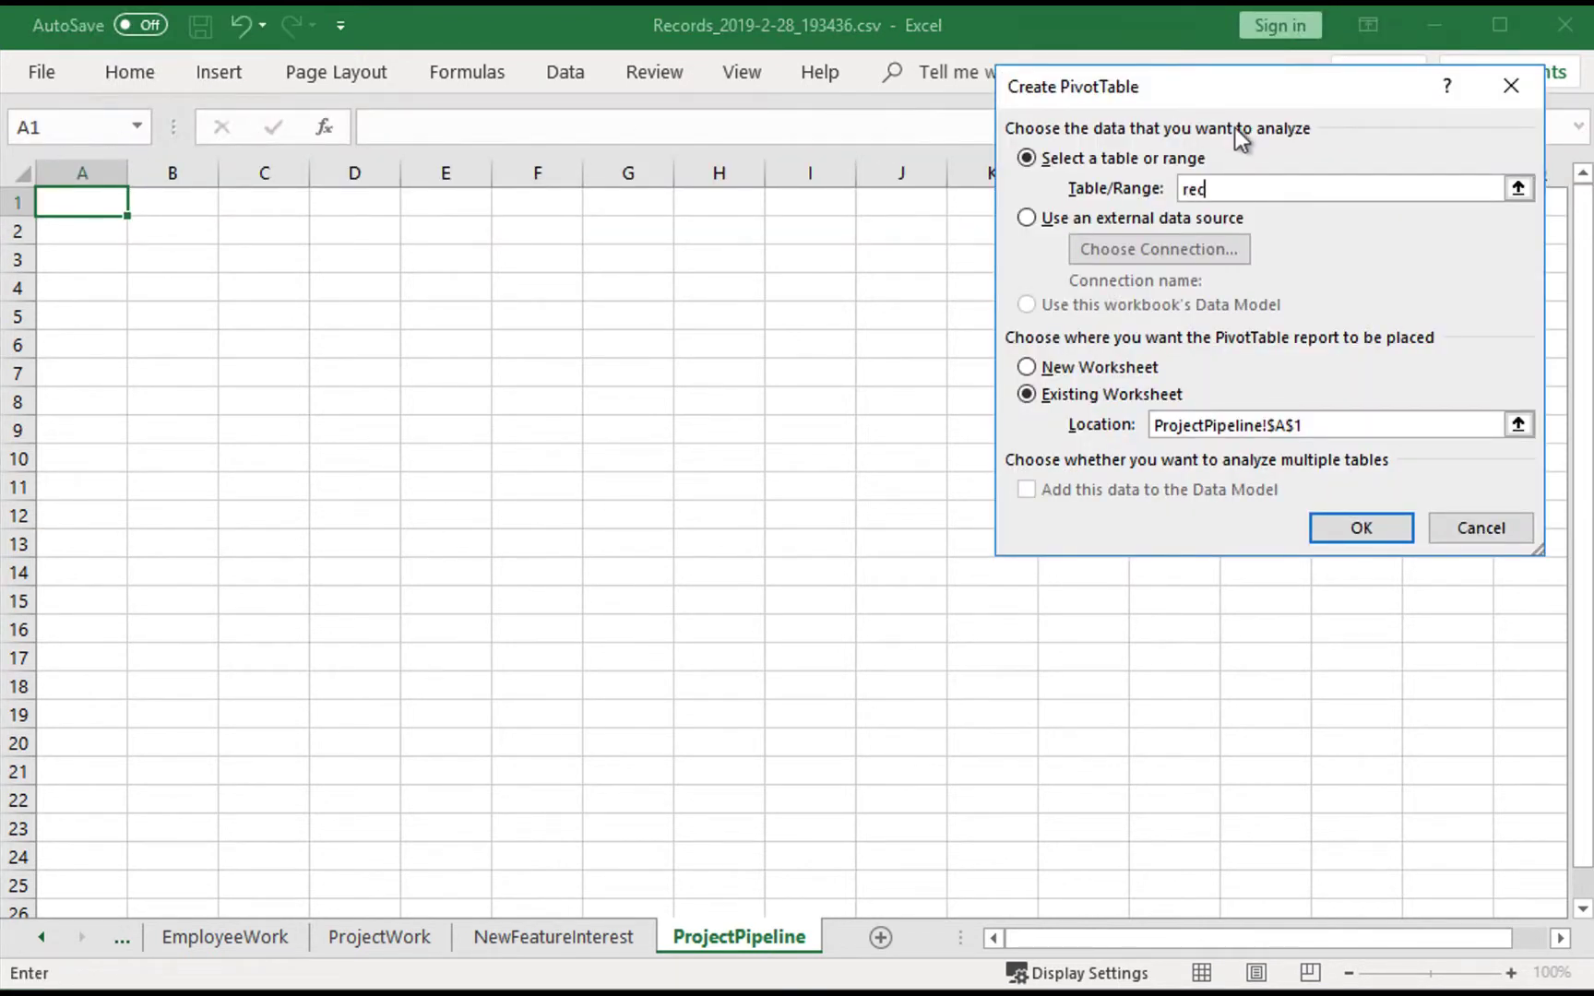
{"action": "type", "text": "recordsTable"}
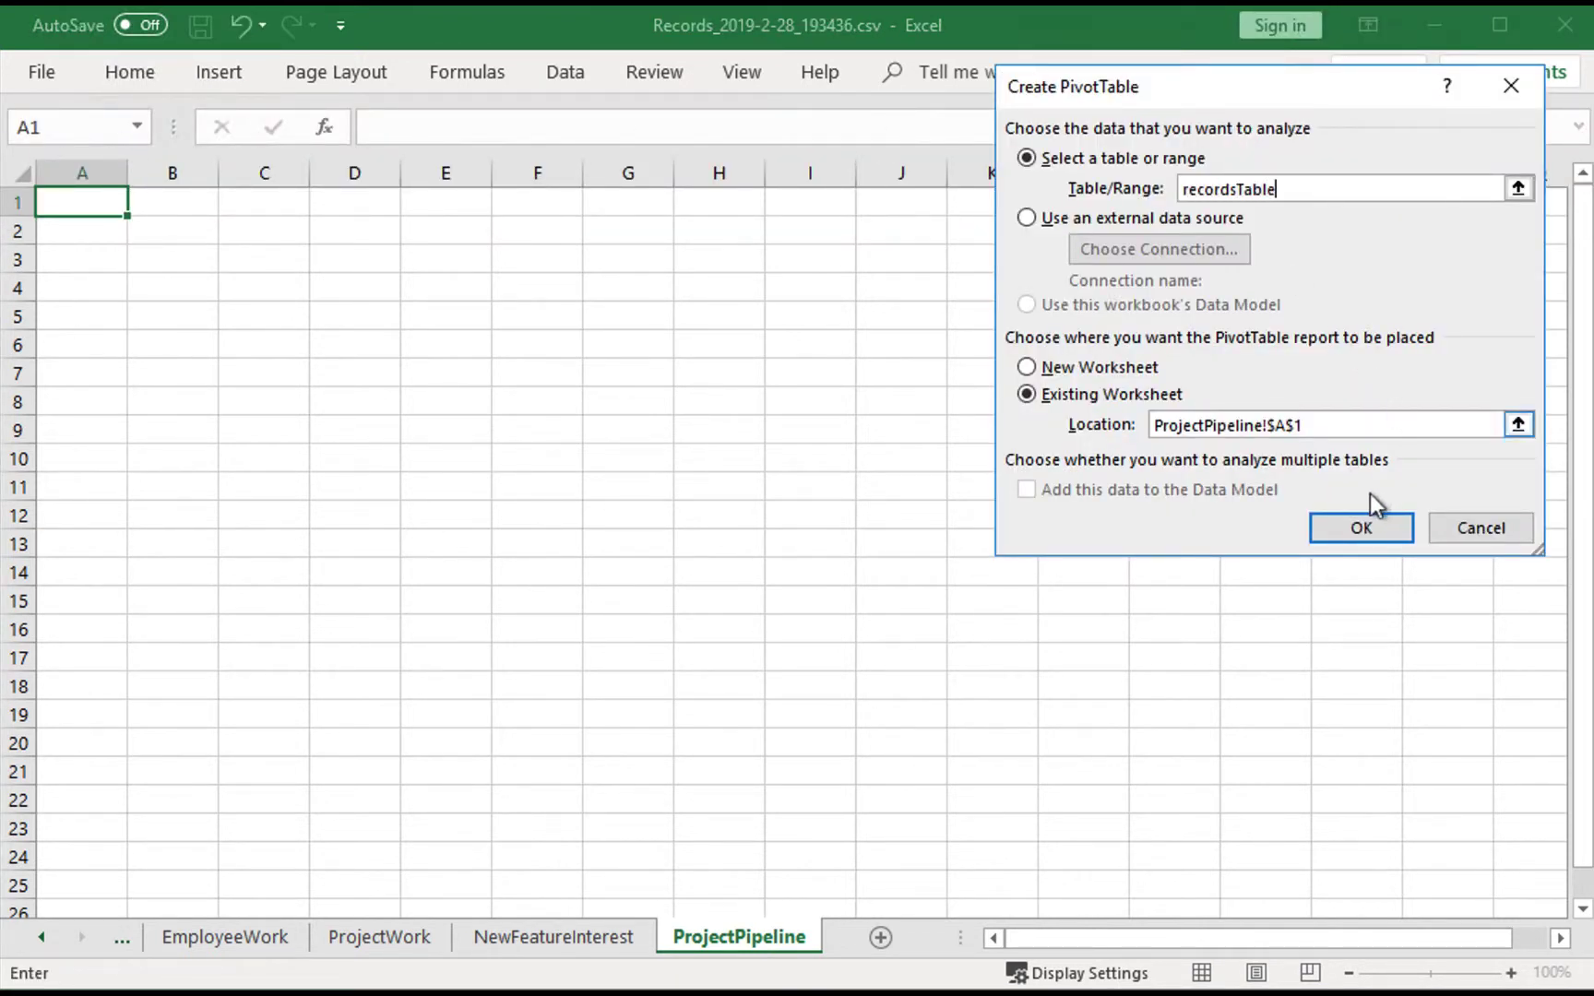
{"action": "left_click", "coordinate": [1356, 523]}
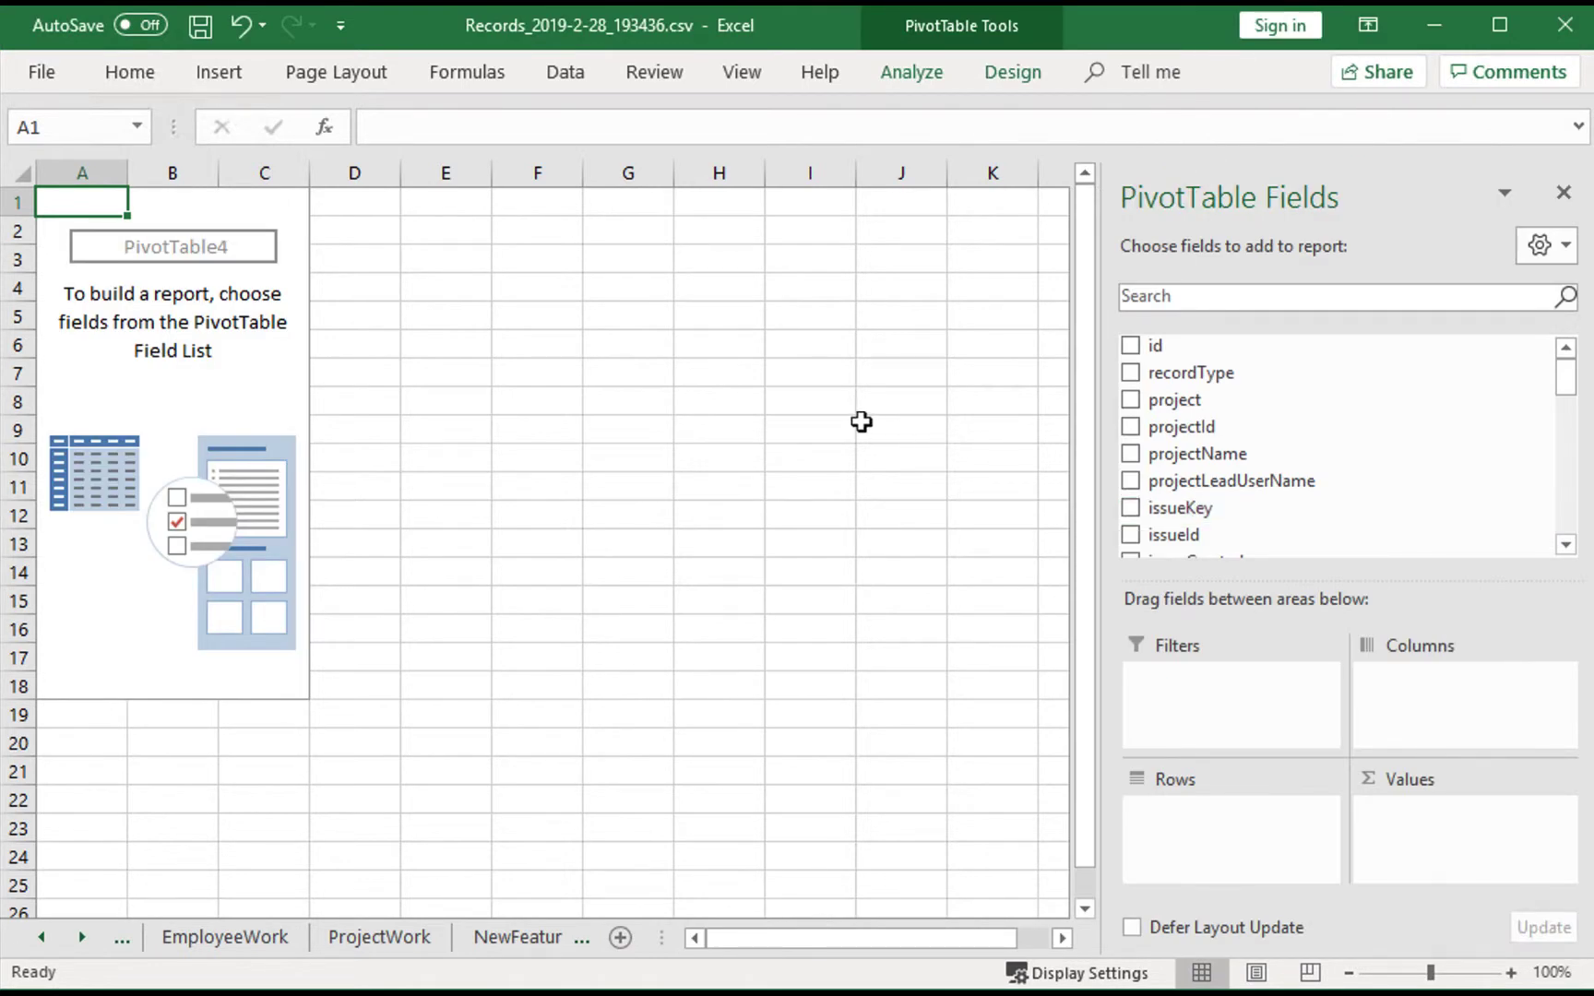
Add recordType (filtered to a single type) and projectName as report filters.
{"action": "left_click_drag", "start_coordinate": [1199, 370], "coordinate": [1215, 698]}
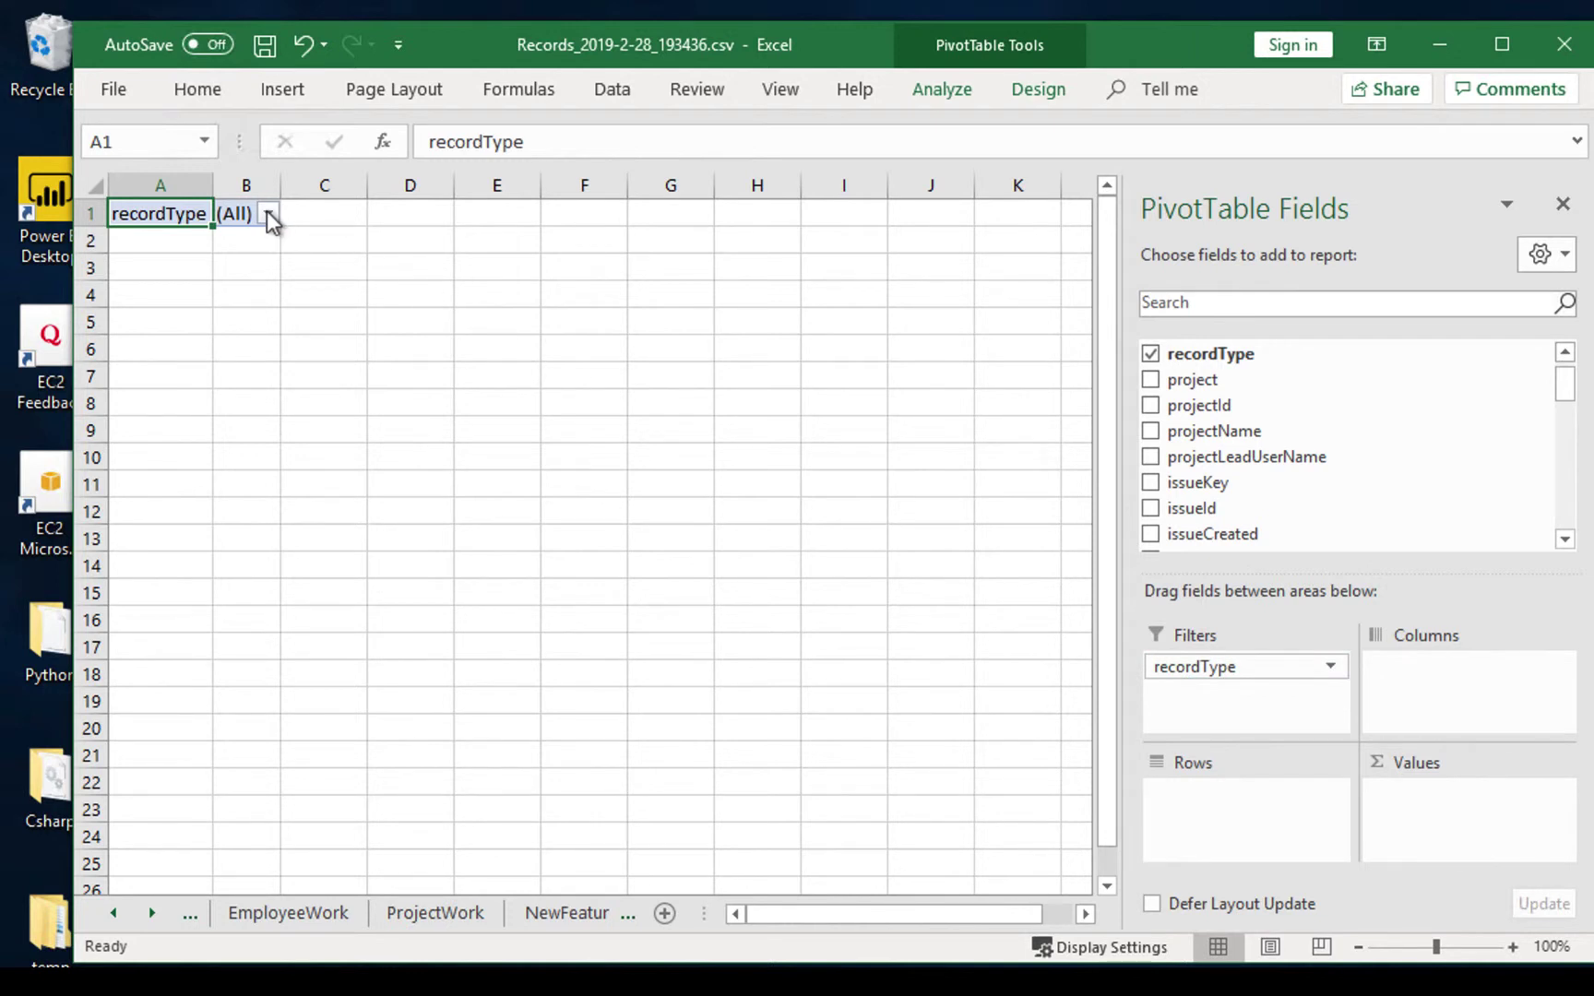
{"action": "left_click", "coordinate": [268, 215]}
{"action": "left_click", "coordinate": [48, 325]}
{"action": "left_click", "coordinate": [156, 556]}
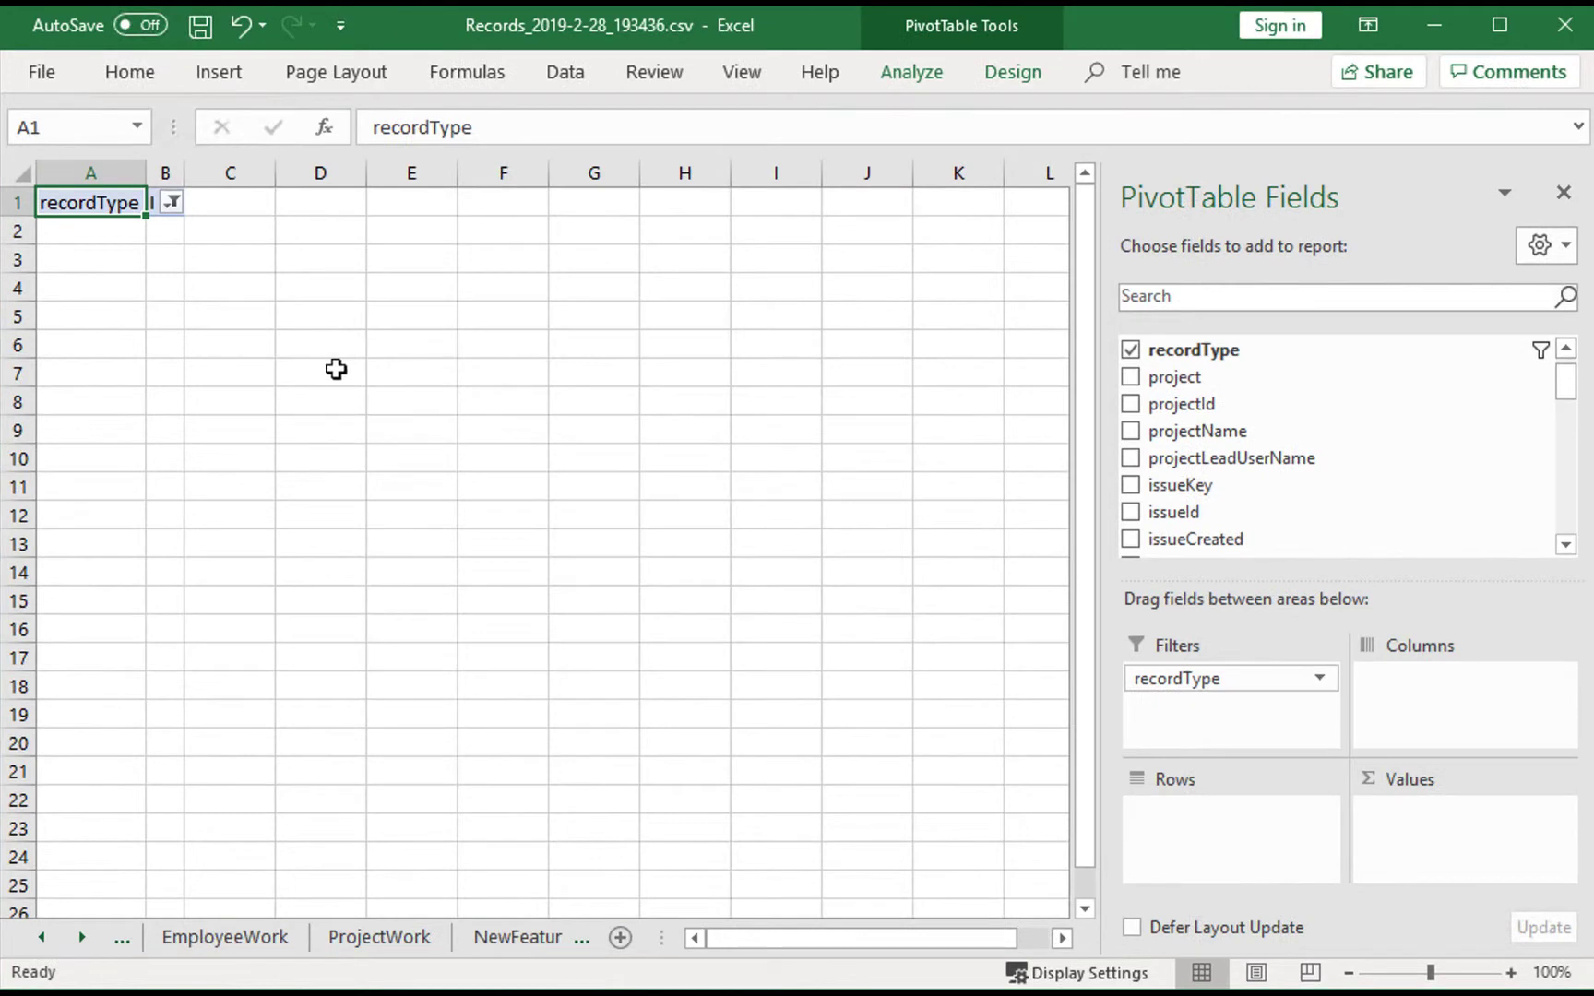
{"action": "left_click_drag", "start_coordinate": [1216, 432], "coordinate": [1209, 716]}
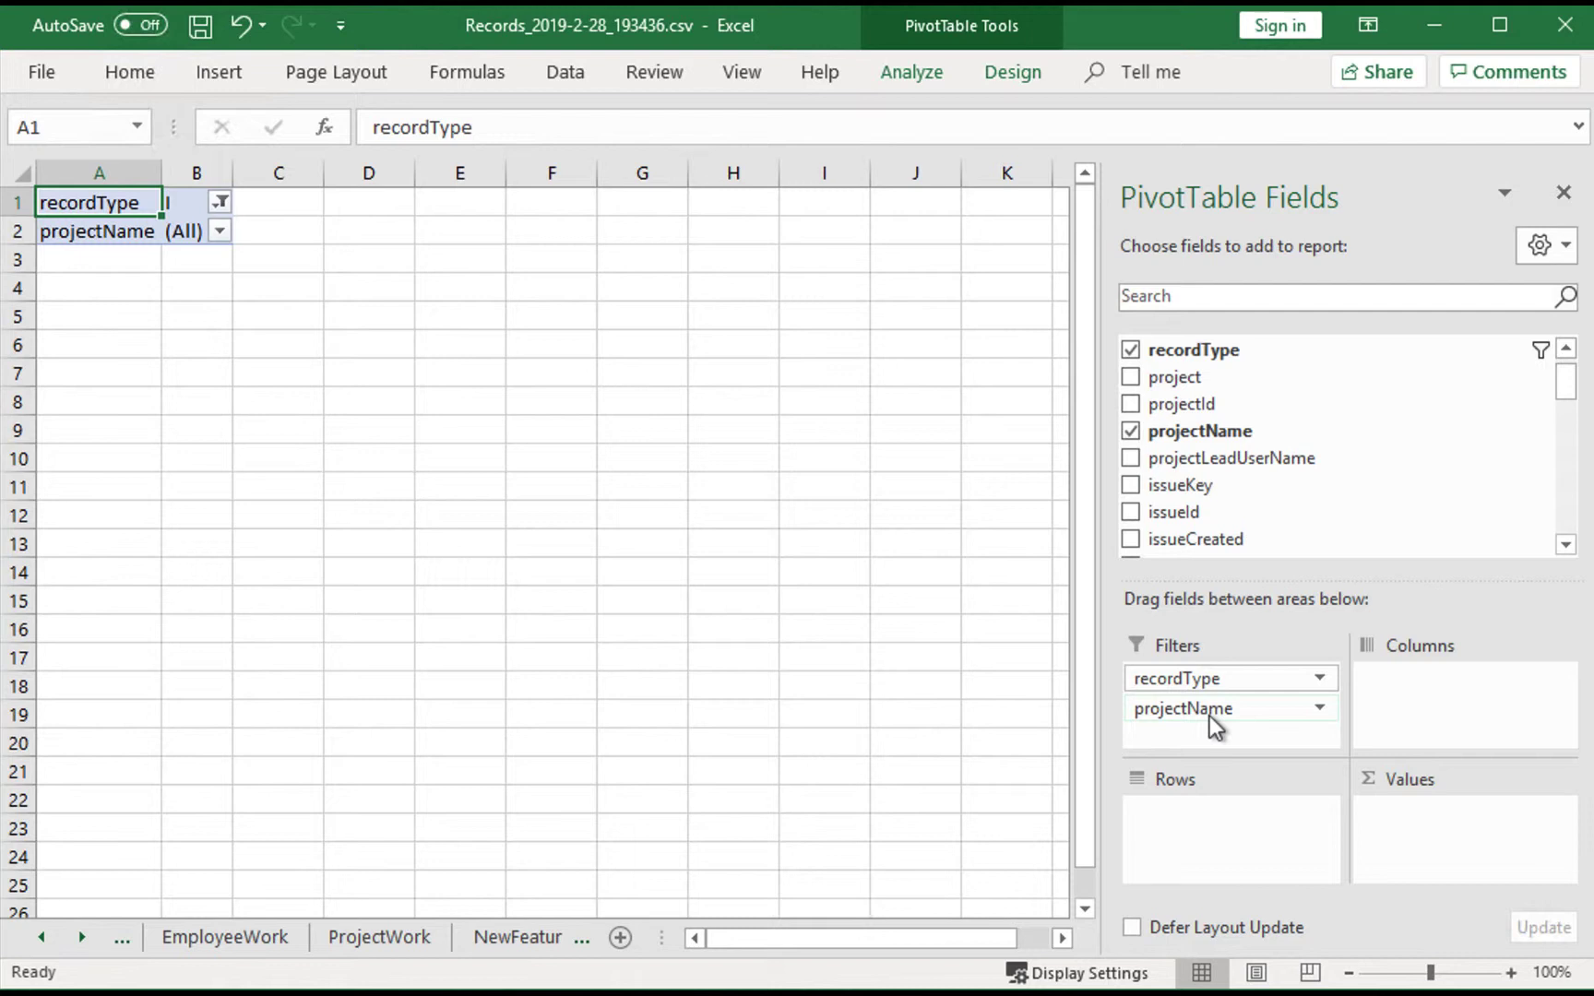
Count issueKey in Values per issueStatus row, totalling 30 issues.
{"action": "left_click_drag", "start_coordinate": [1209, 716], "coordinate": [1437, 821]}
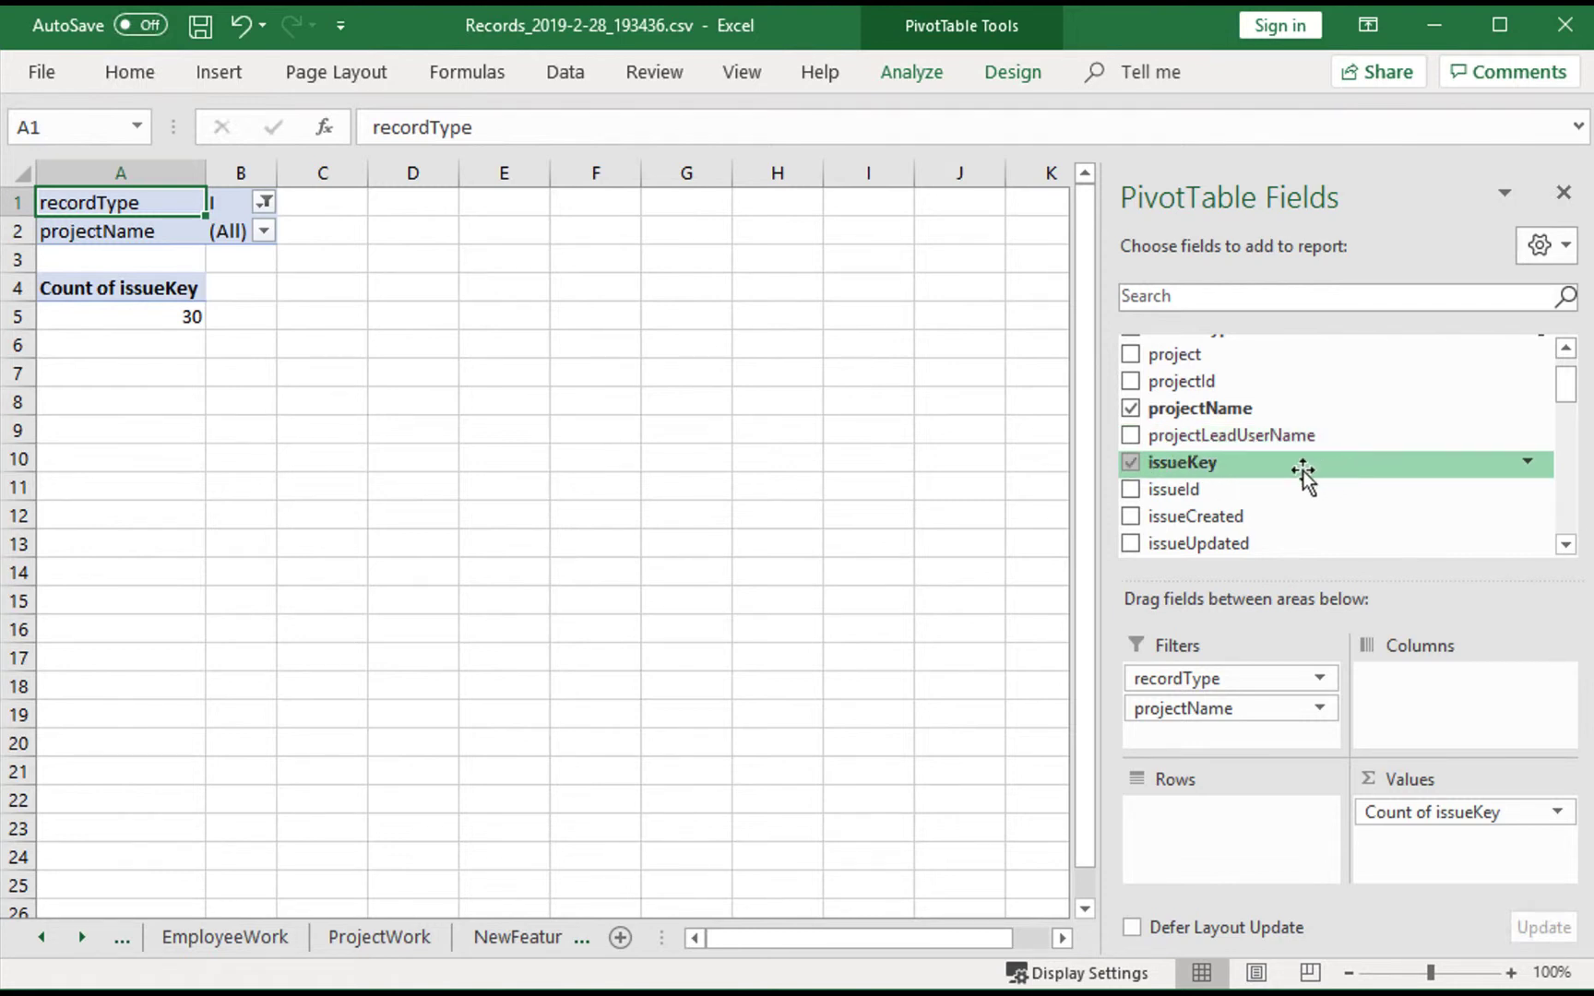
{"action": "left_click_drag", "start_coordinate": [1565, 397], "coordinate": [1450, 429]}
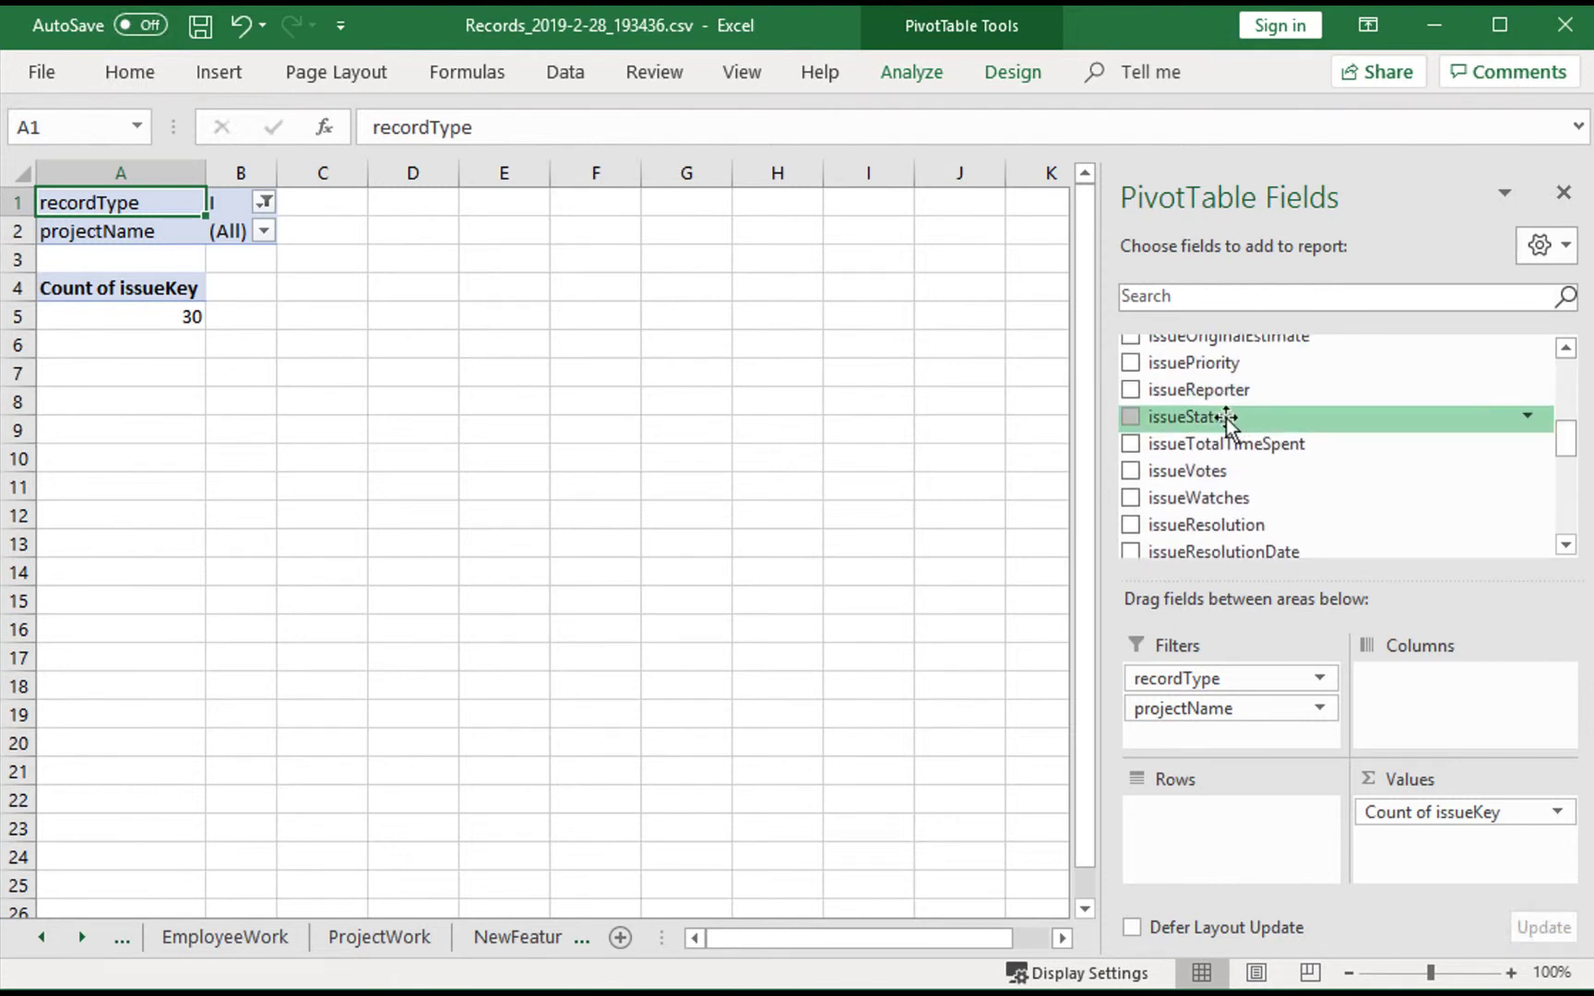
{"action": "left_click_drag", "start_coordinate": [1228, 416], "coordinate": [1197, 834]}
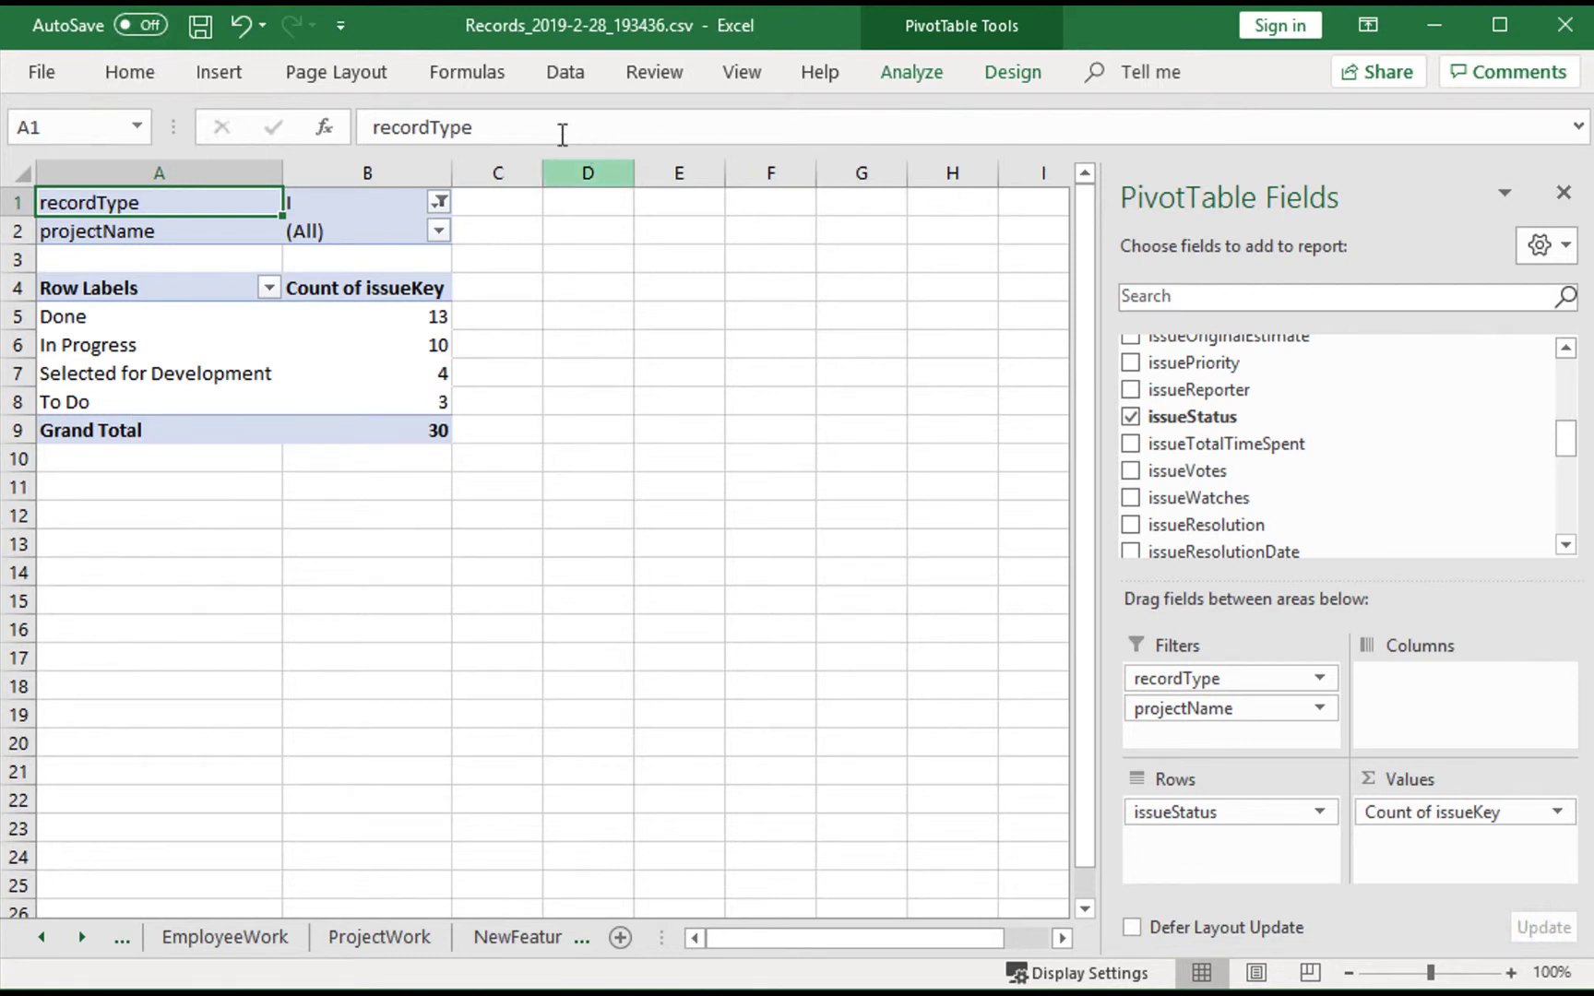
Insert a 3-D Stacked Bar PivotChart from the ProjectPipeline pivot.
{"action": "left_click", "coordinate": [236, 68]}
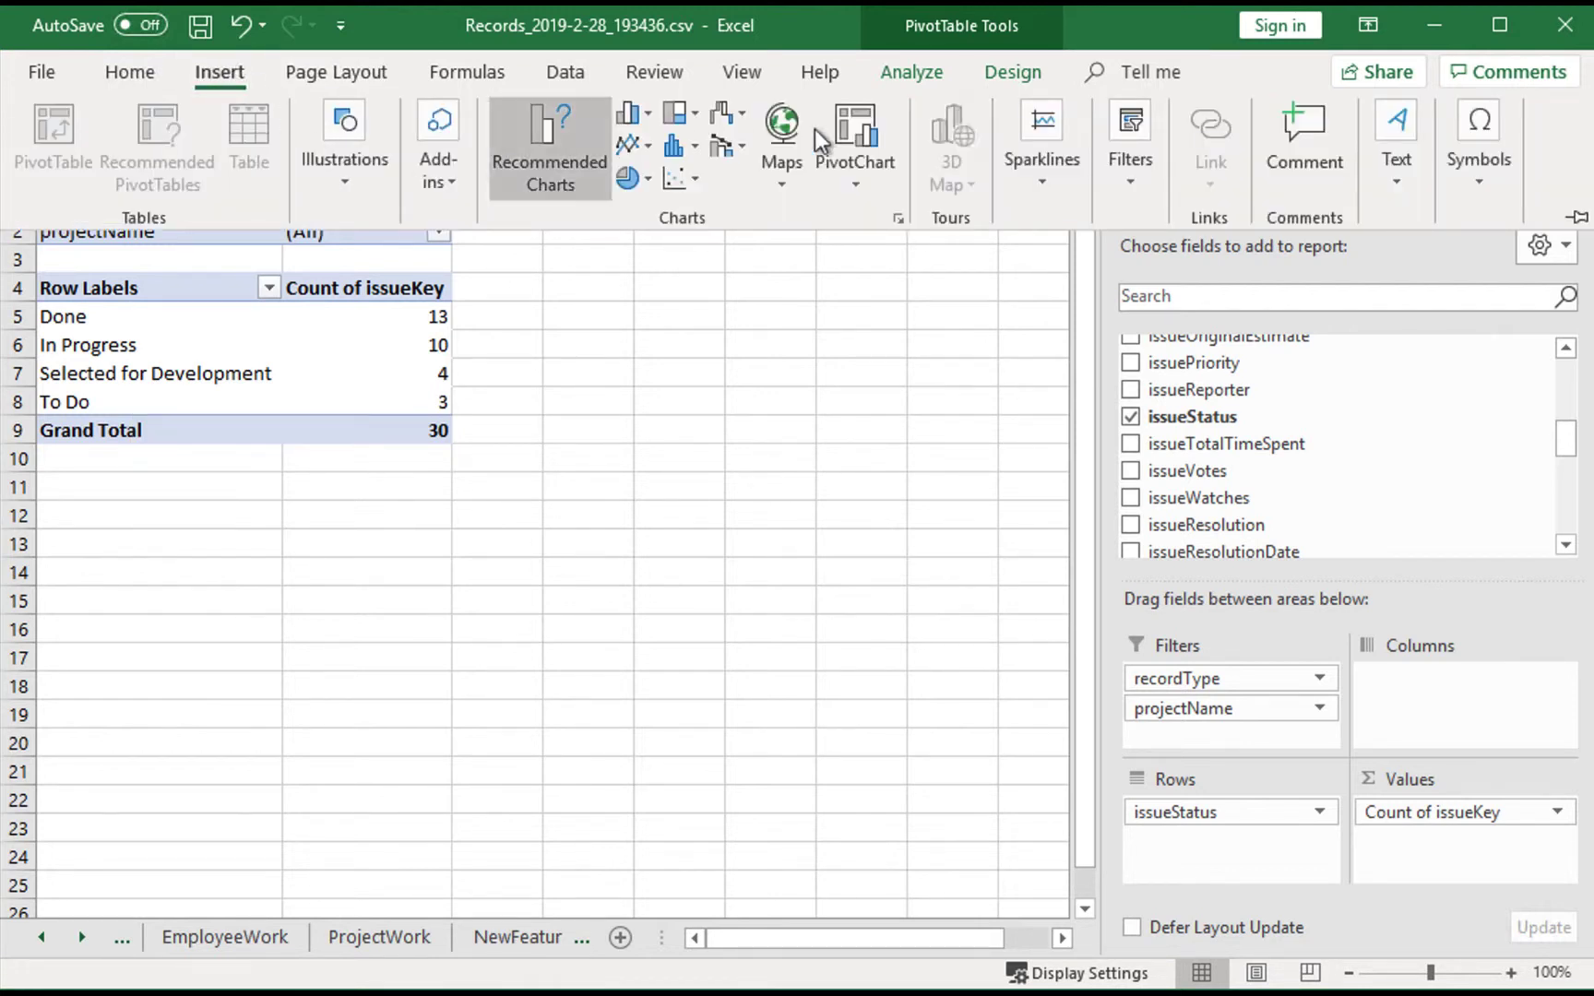
{"action": "left_click", "coordinate": [863, 129]}
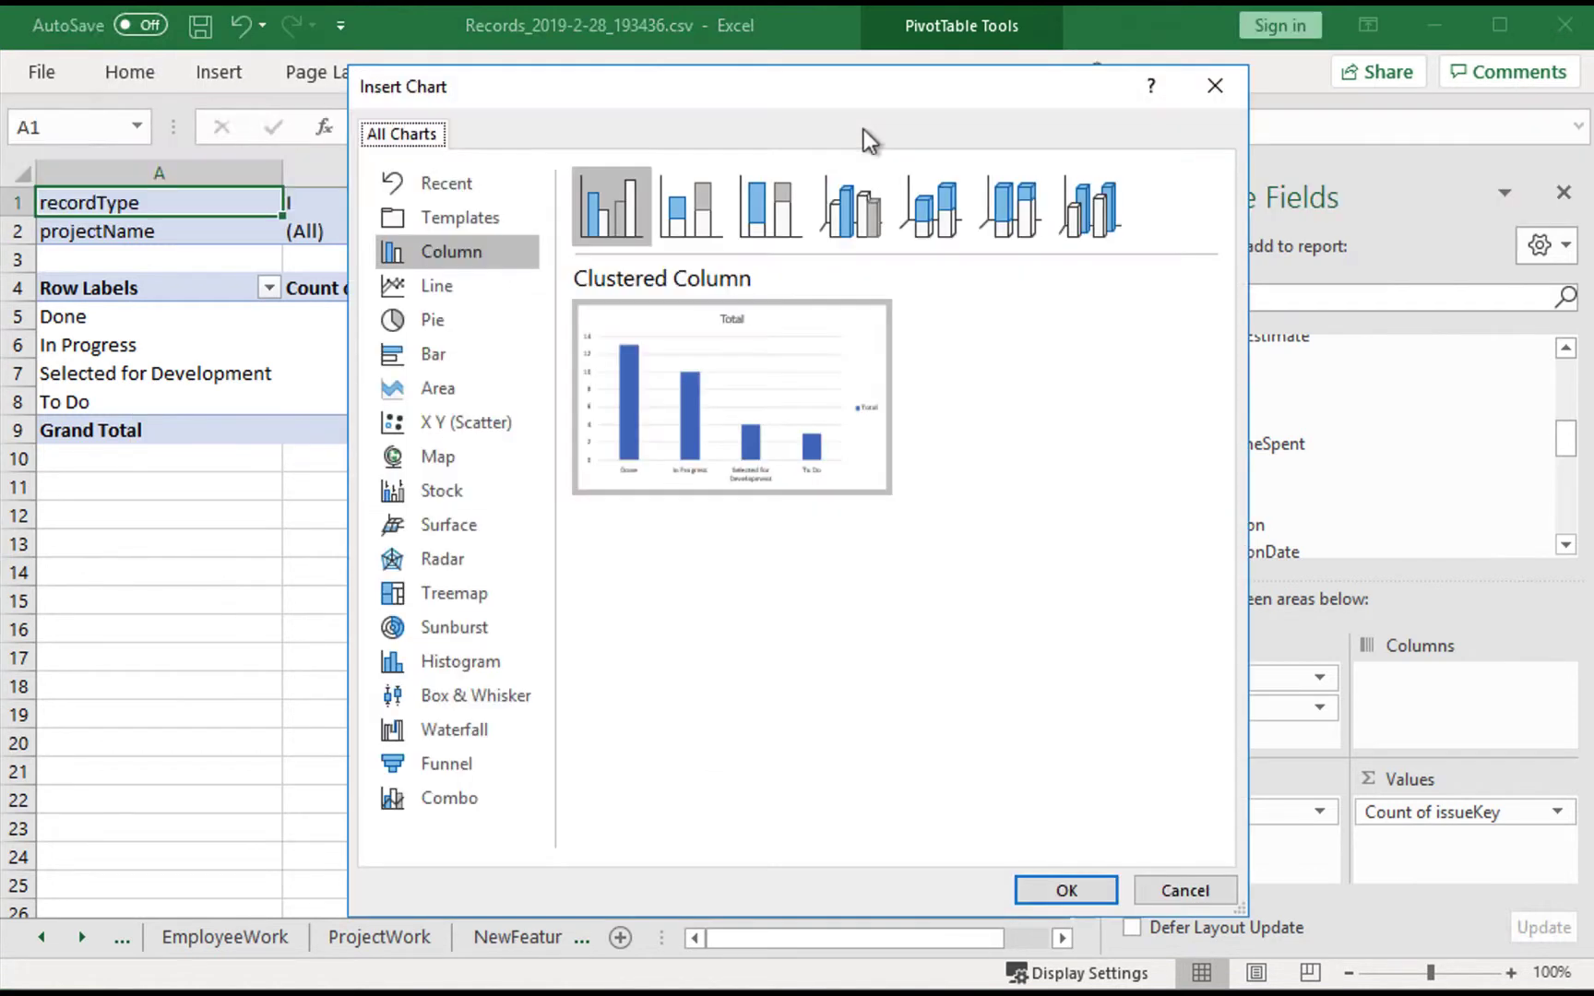
{"action": "left_click", "coordinate": [427, 355]}
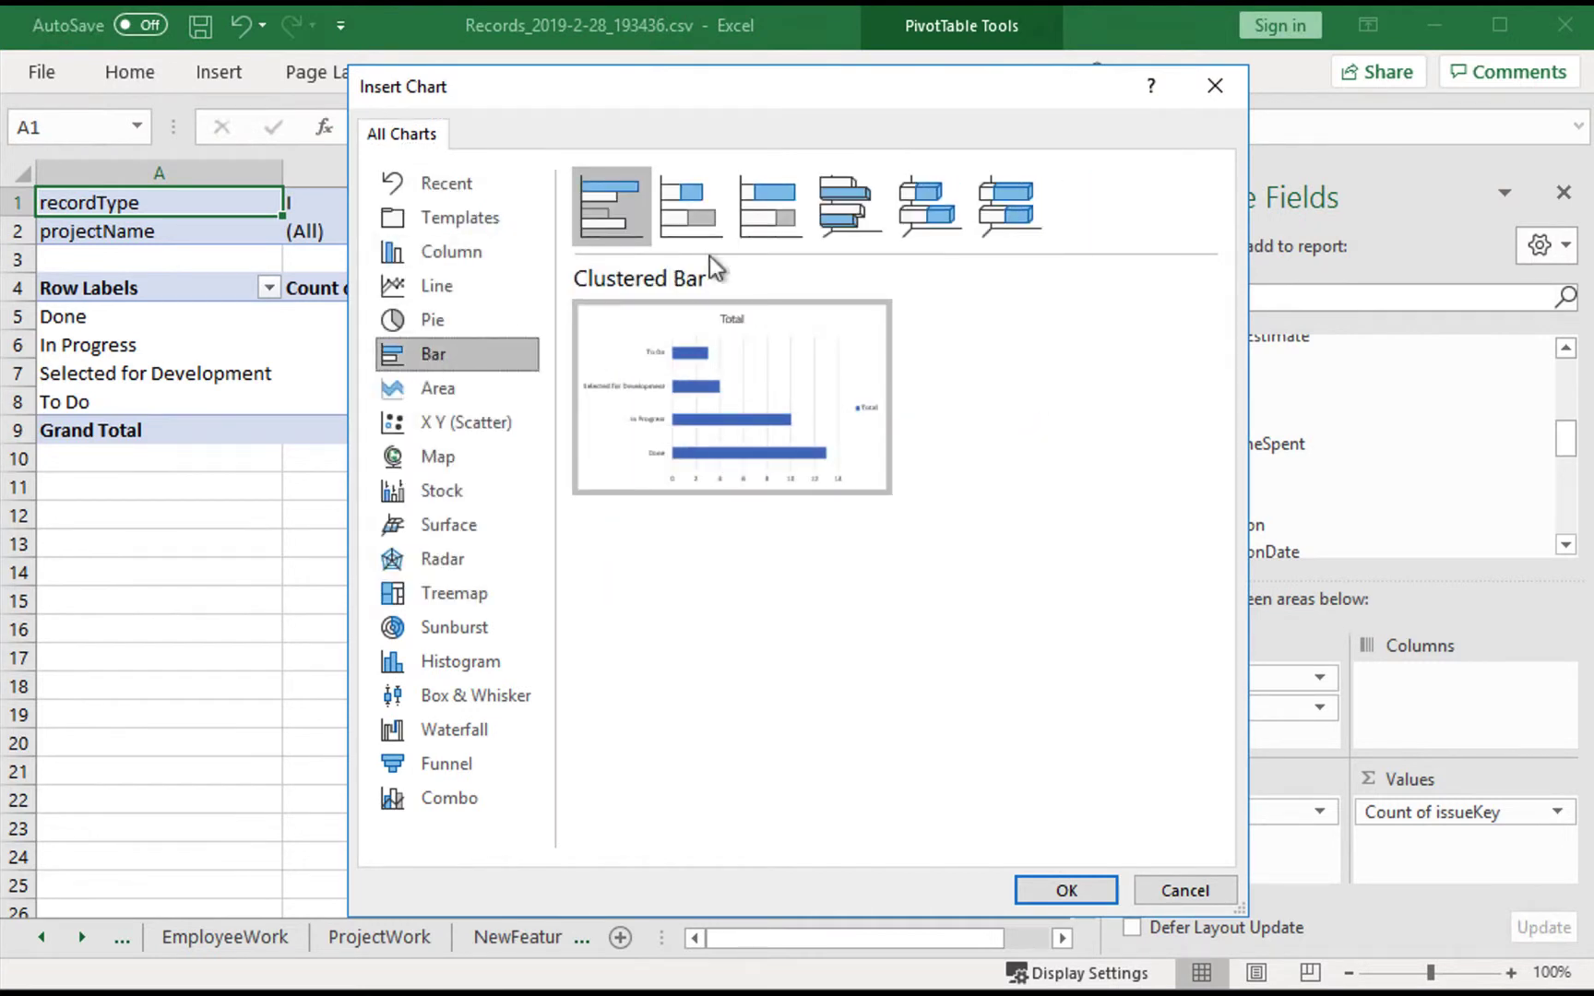
{"action": "left_click", "coordinate": [918, 230]}
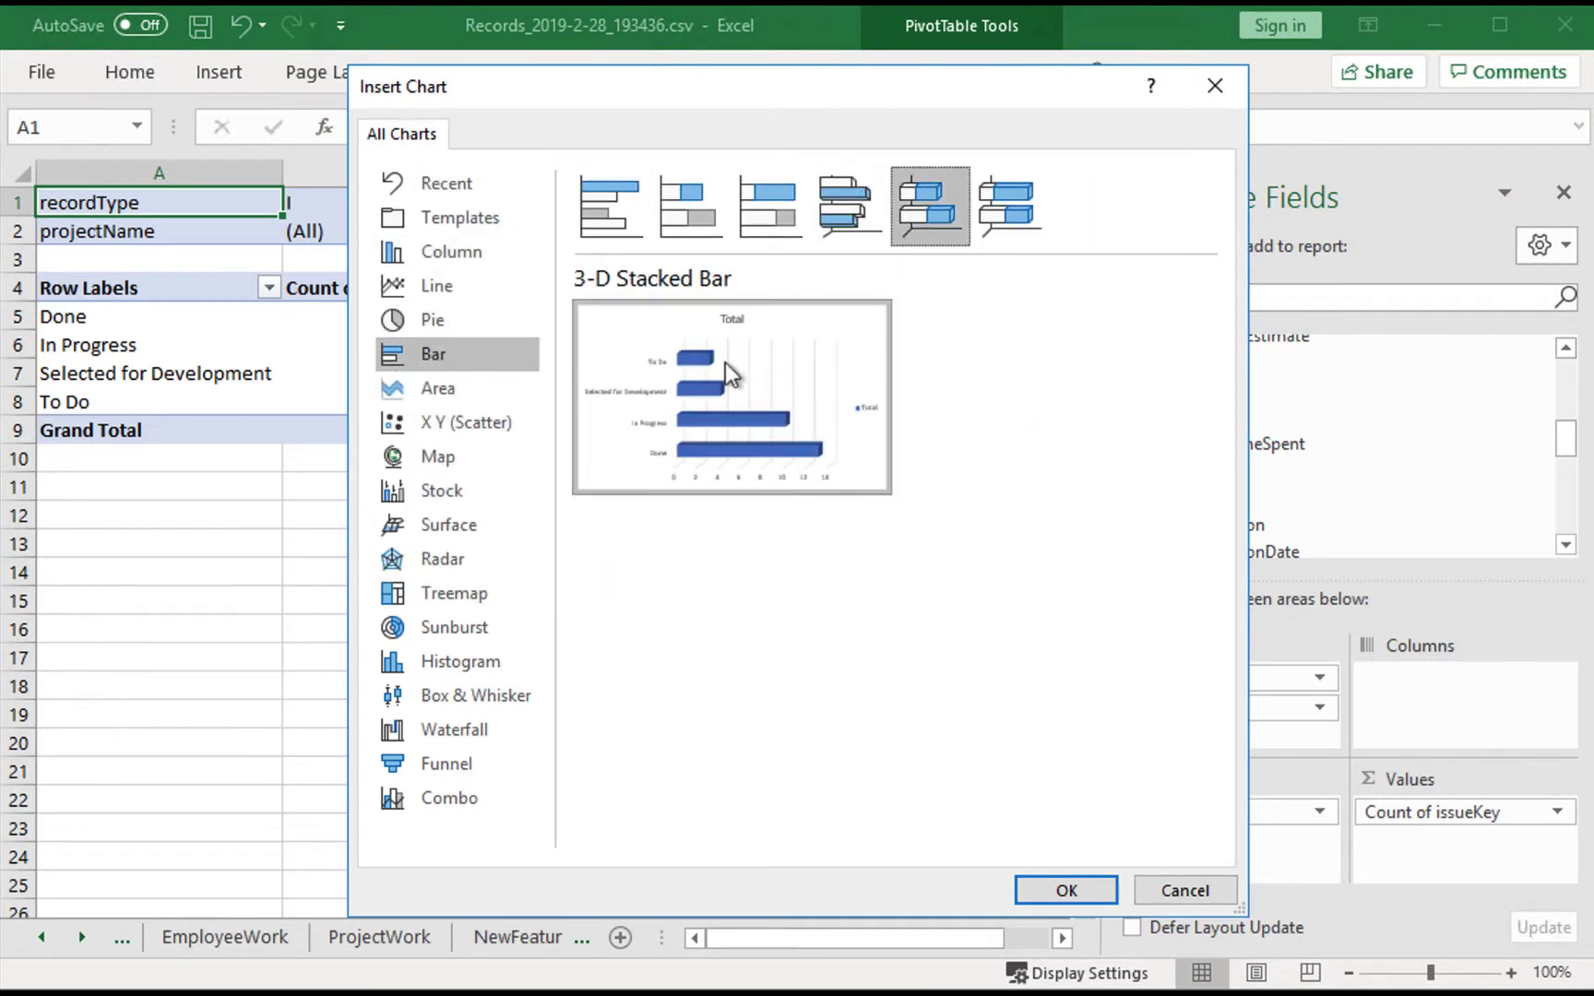
{"action": "left_click", "coordinate": [1068, 891]}
Delete the bar chart's title and legend and hide all its field buttons.
{"action": "left_click", "coordinate": [612, 452]}
{"action": "key", "text": "Delete"}
{"action": "left_click", "coordinate": [848, 598]}
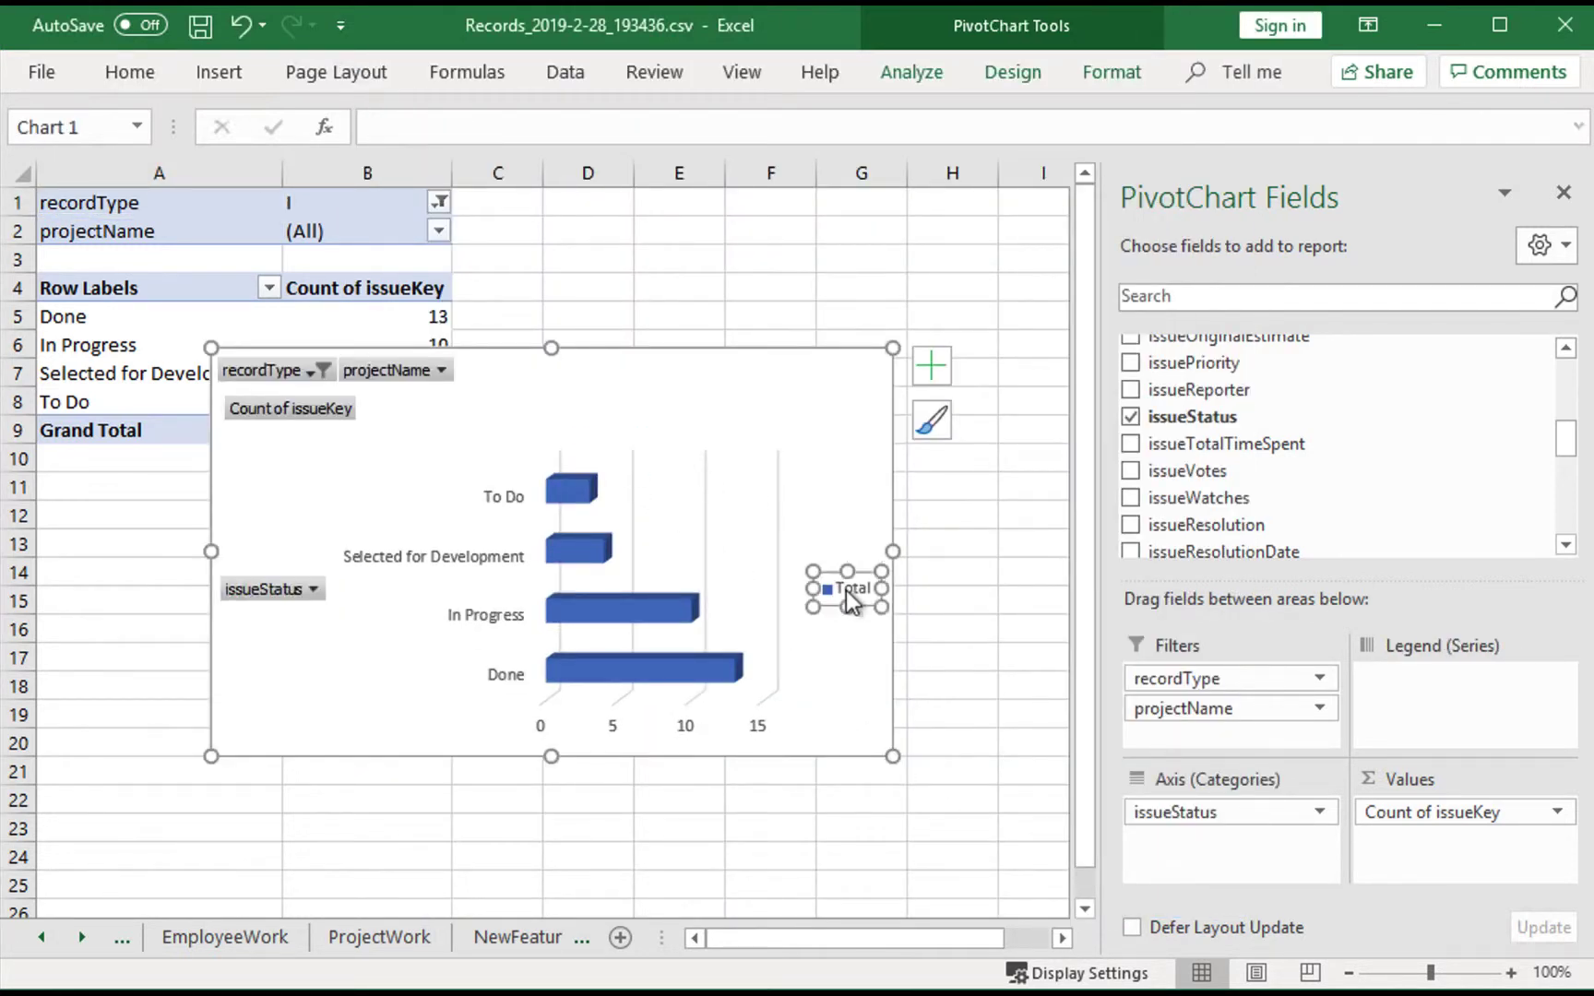
{"action": "key", "text": "Delete"}
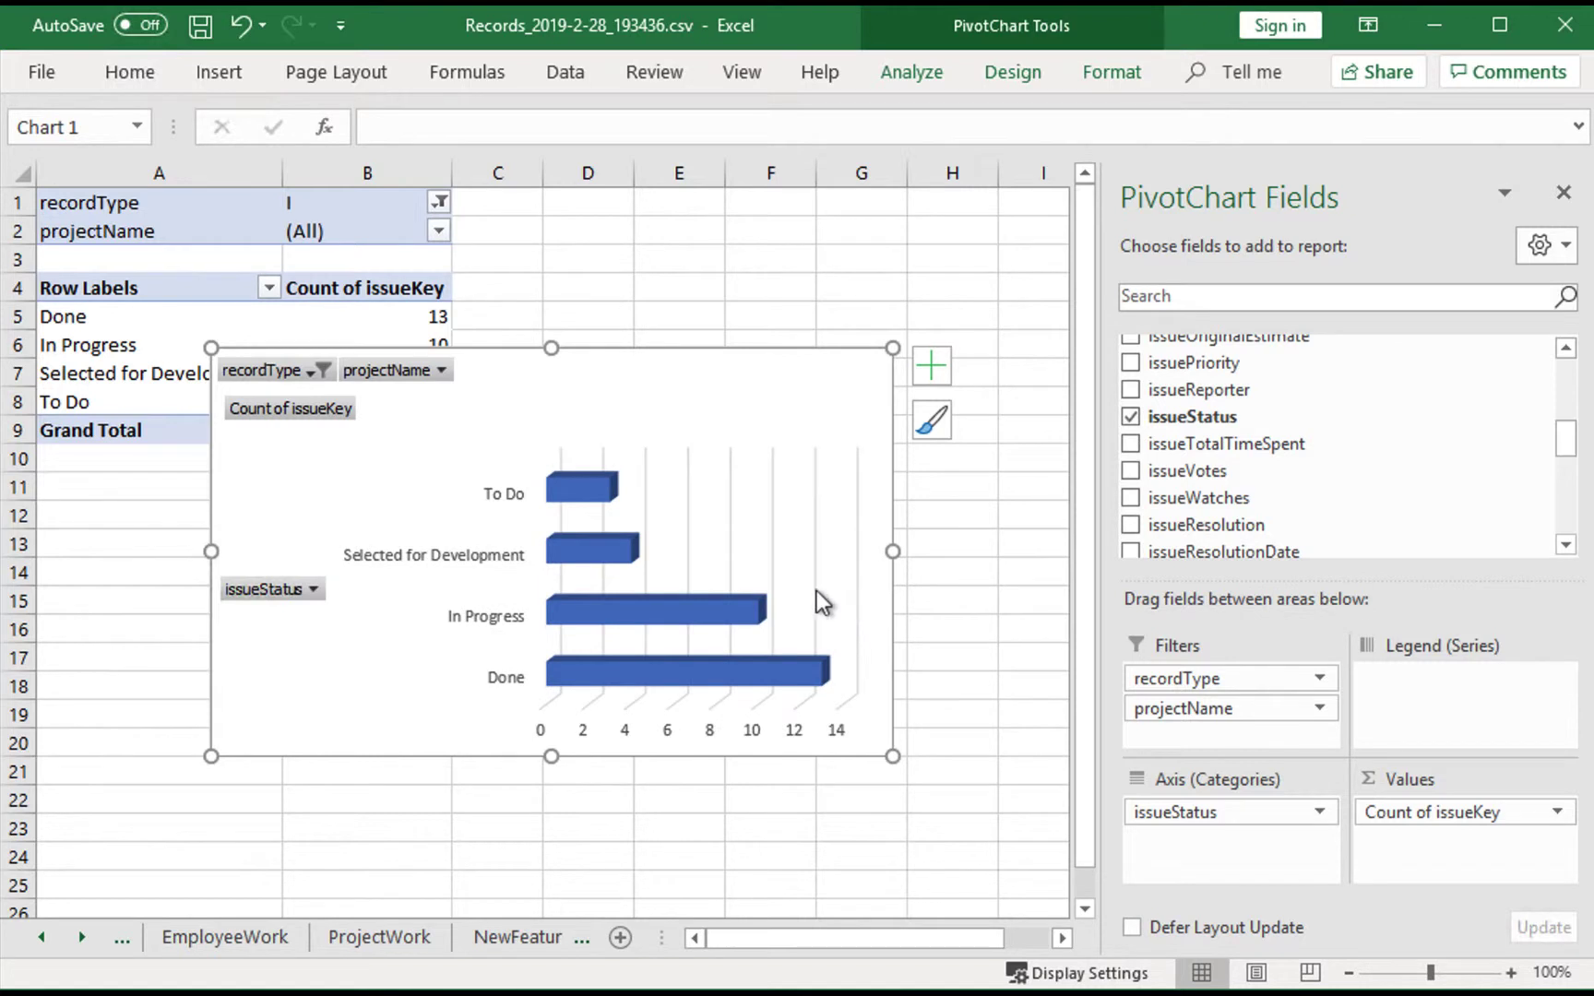
{"action": "right_click", "coordinate": [273, 587]}
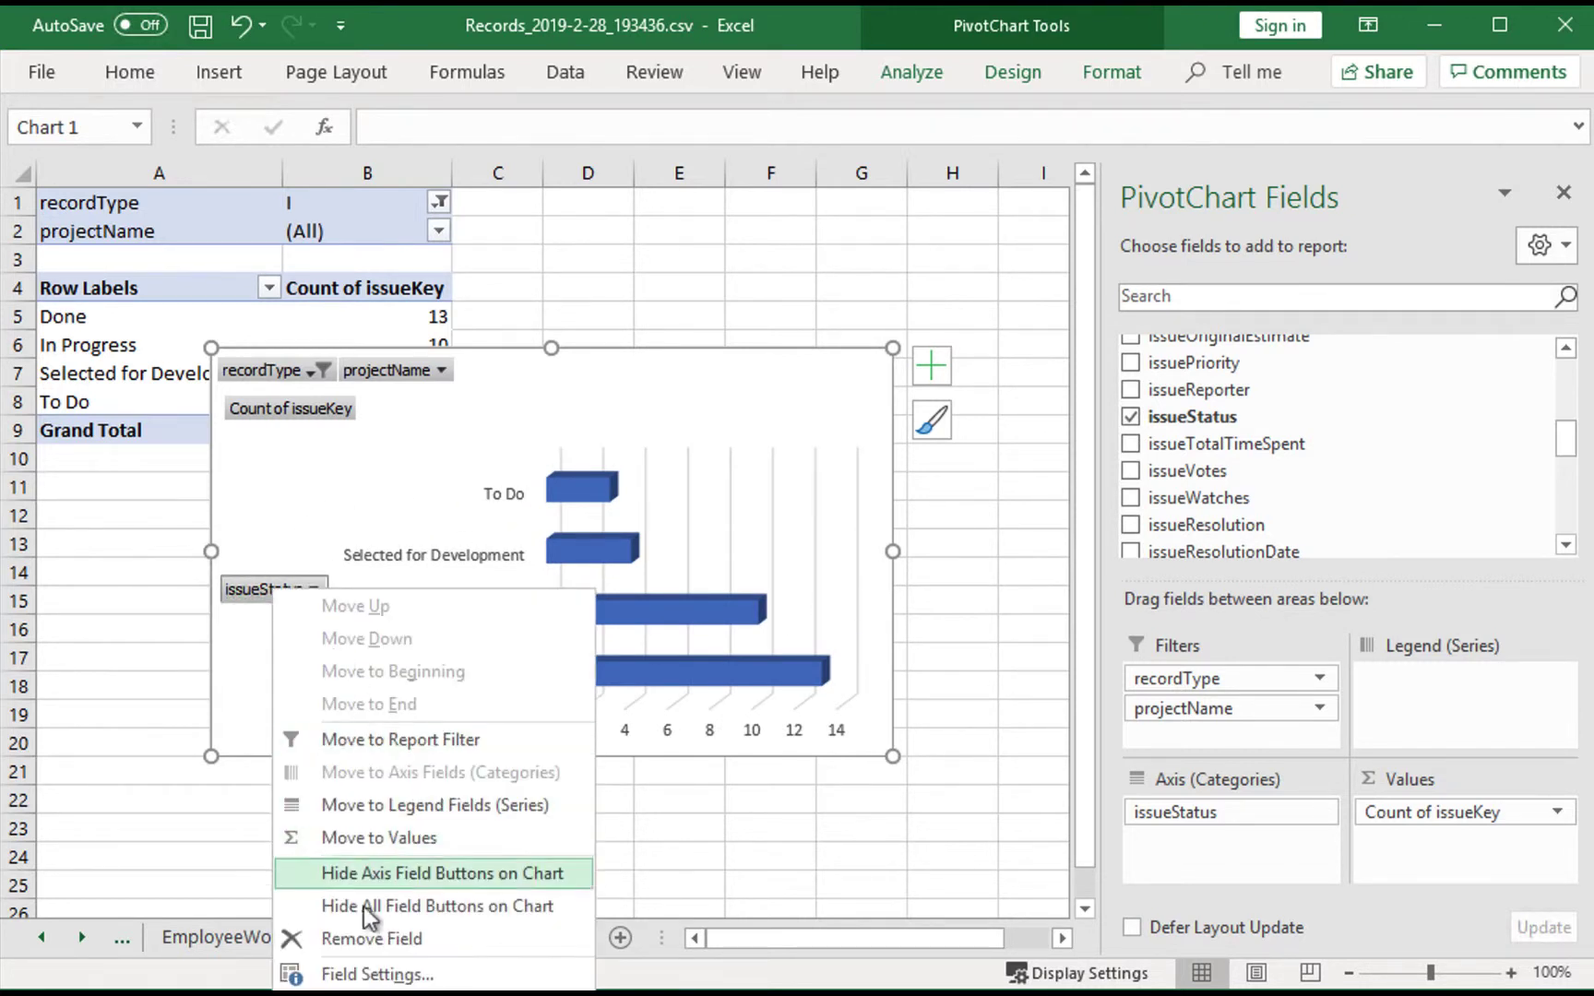
{"action": "left_click", "coordinate": [465, 906]}
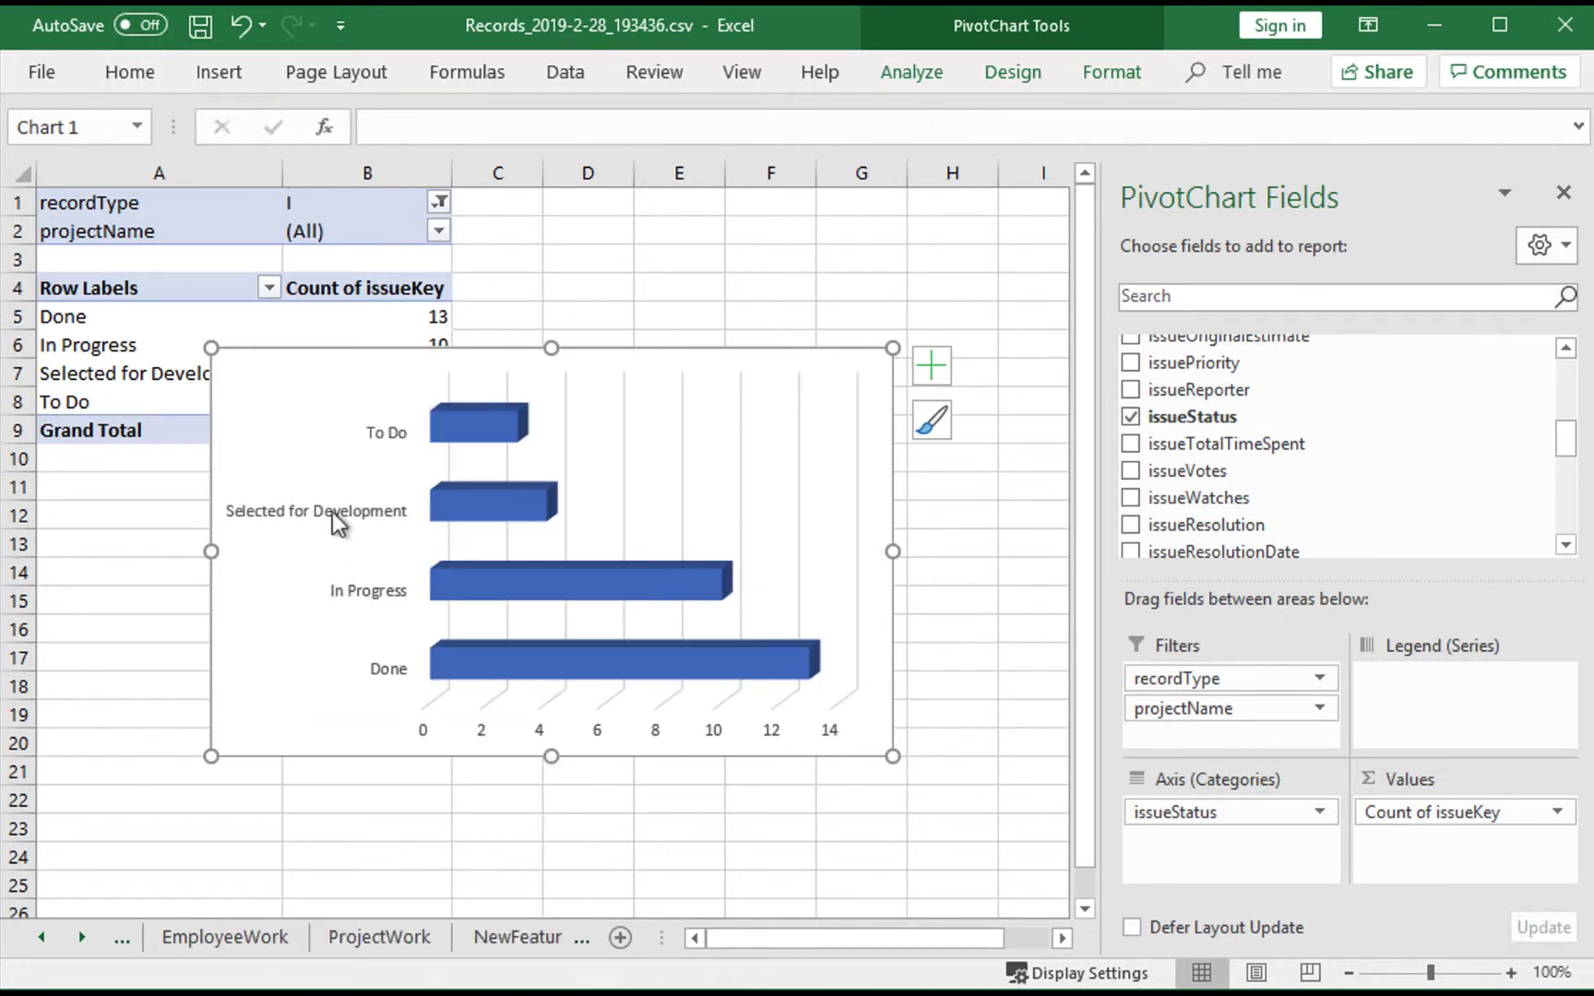
{"action": "left_click", "coordinate": [274, 450]}
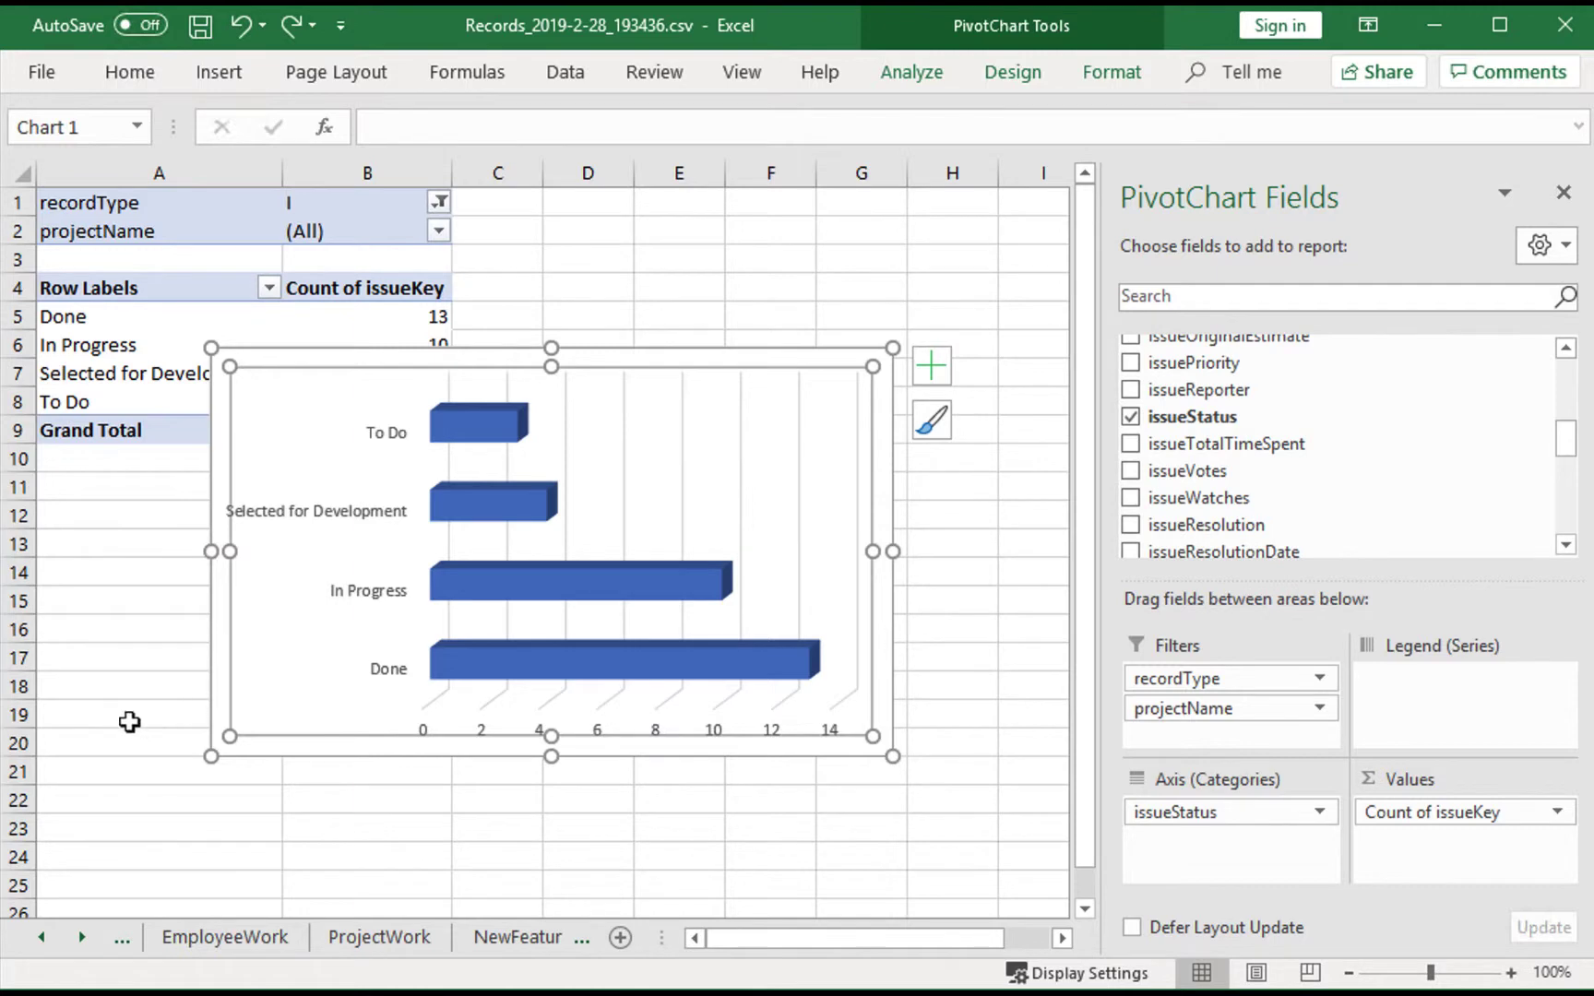
Save the workbook in Downloads as Records_2019-2-28_193436.xlsx in Excel Workbook (*.xlsx) format.
{"action": "left_click", "coordinate": [40, 74]}
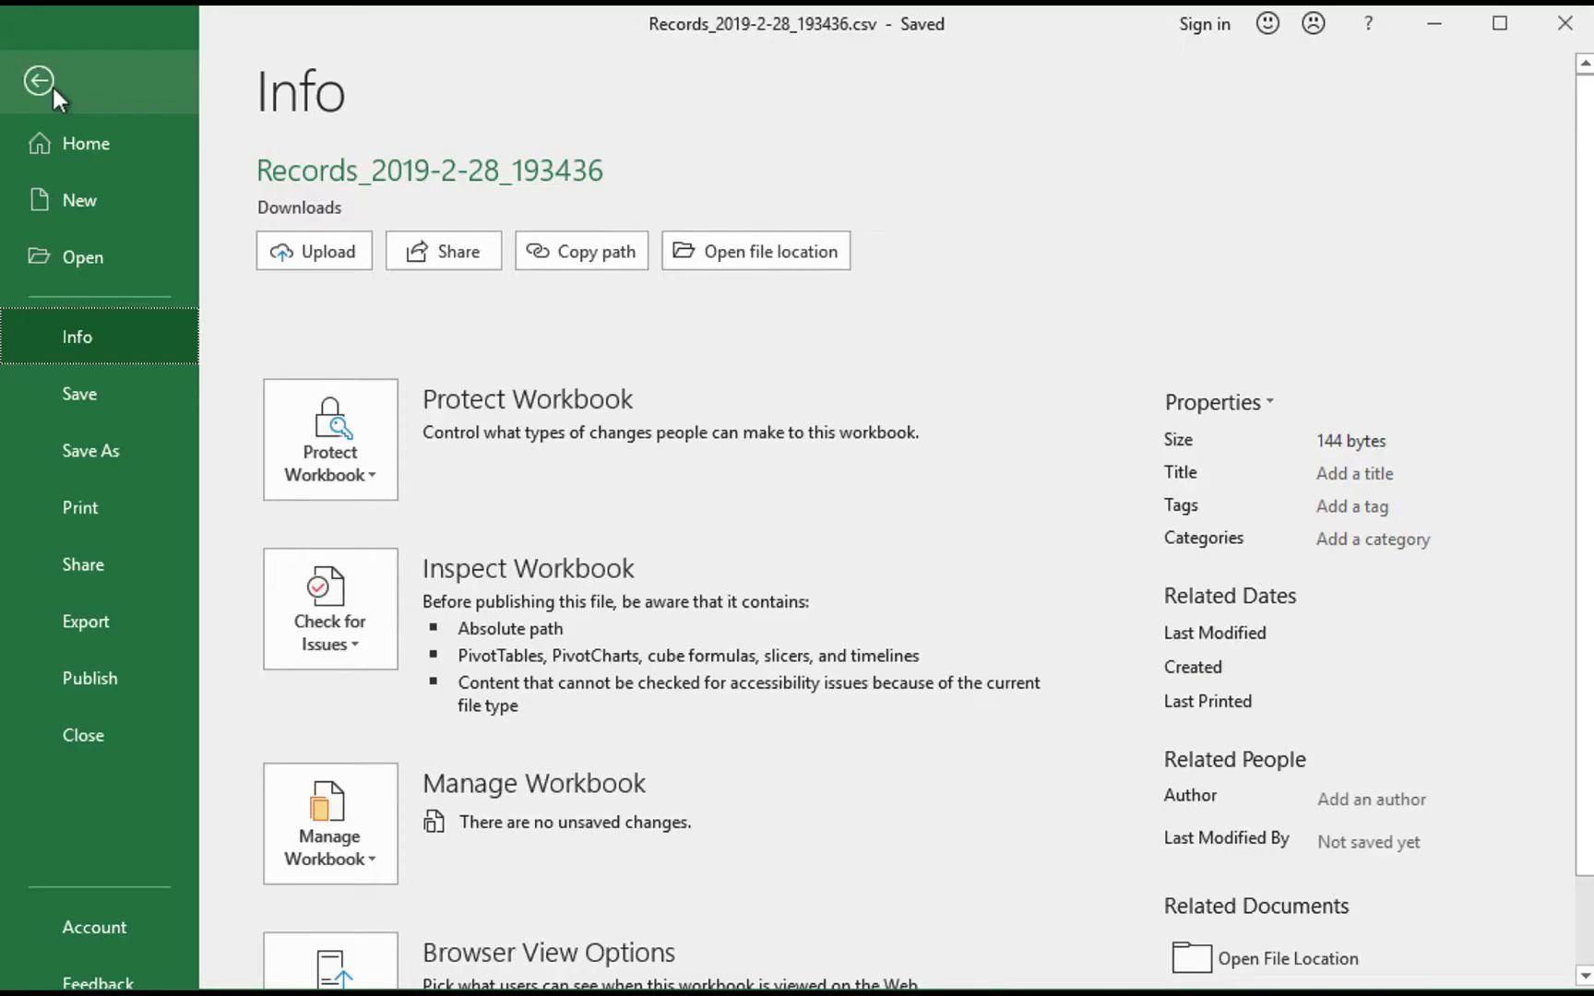
{"action": "left_click", "coordinate": [94, 446]}
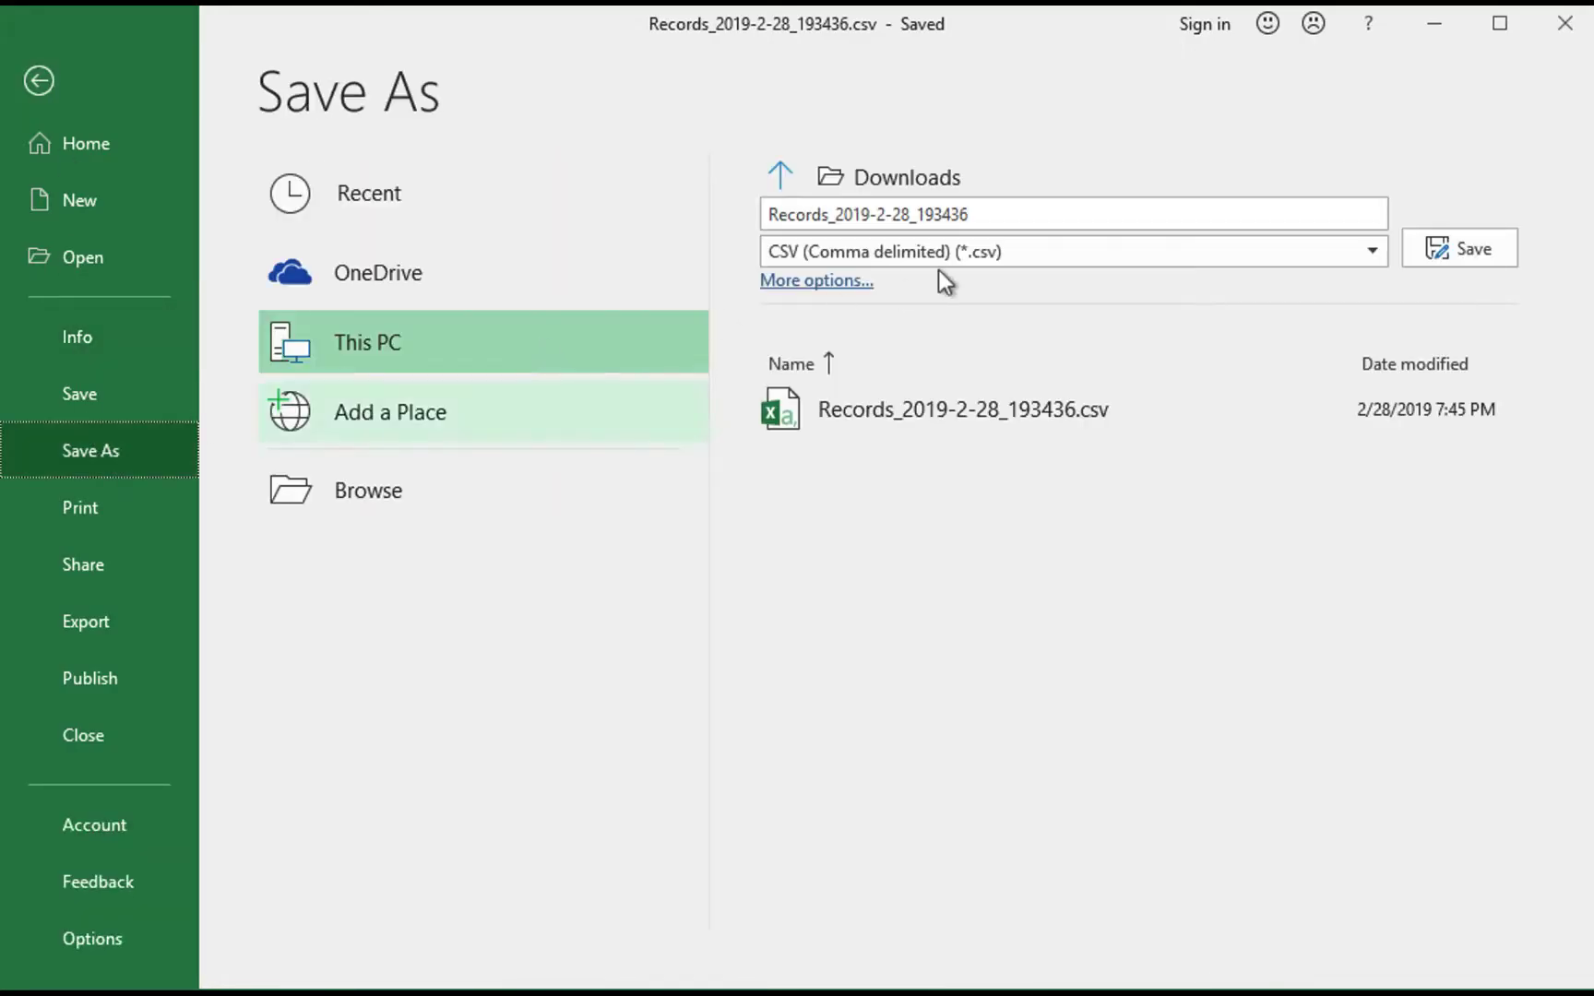
{"action": "left_click", "coordinate": [1370, 250]}
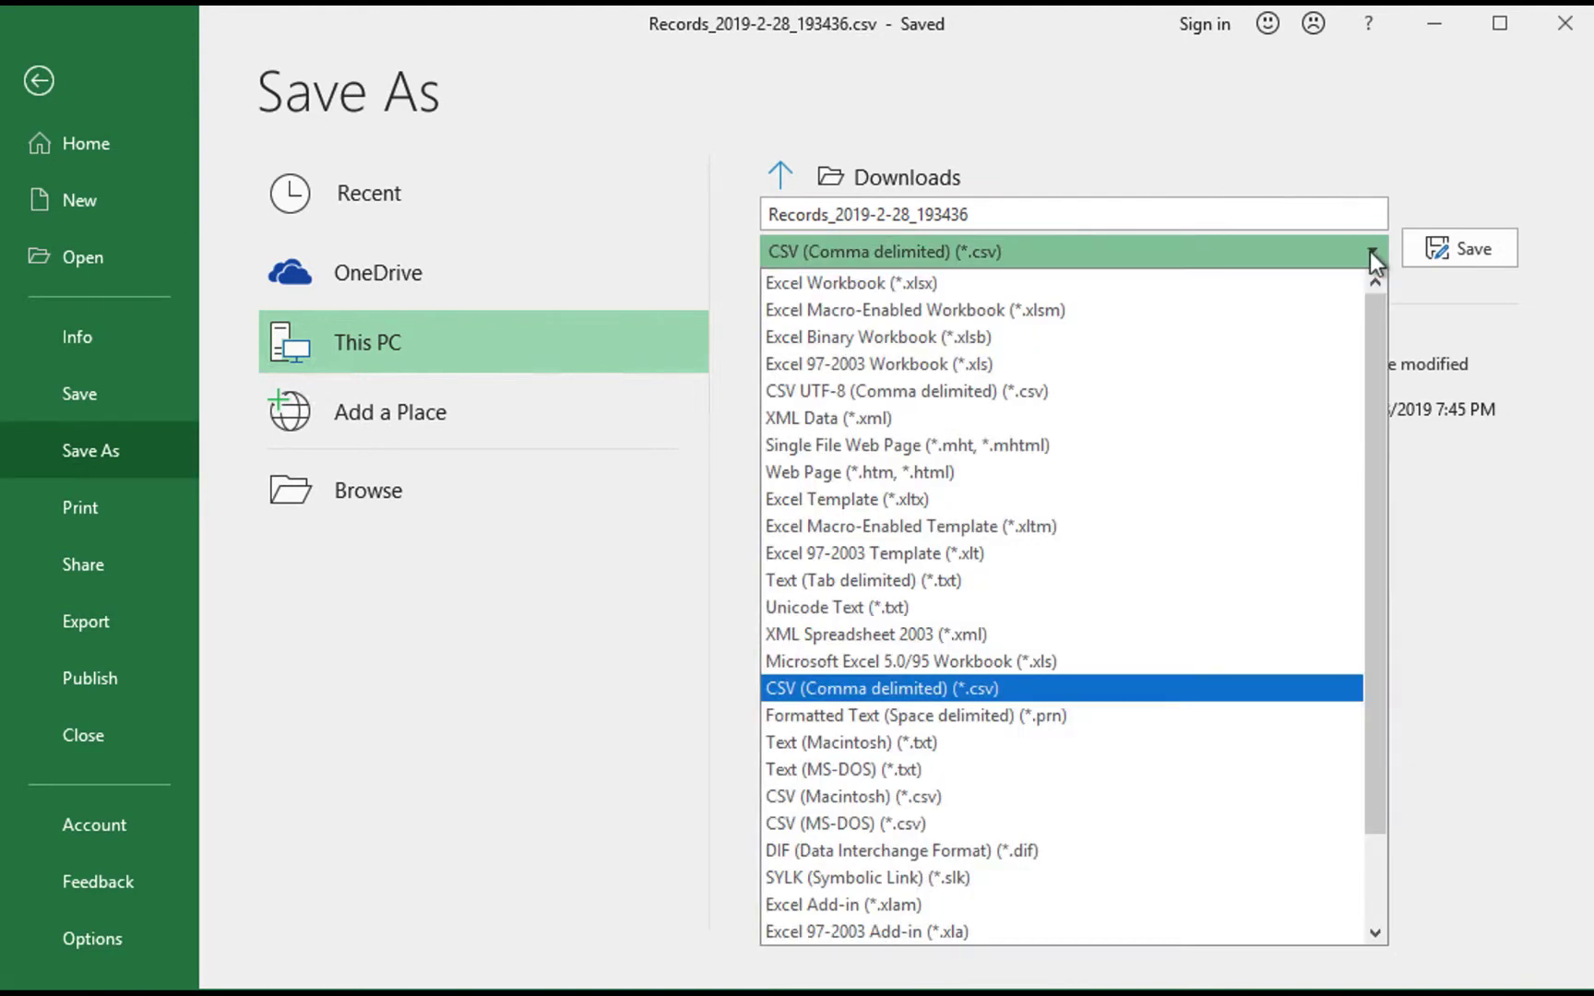
{"action": "left_click", "coordinate": [920, 284]}
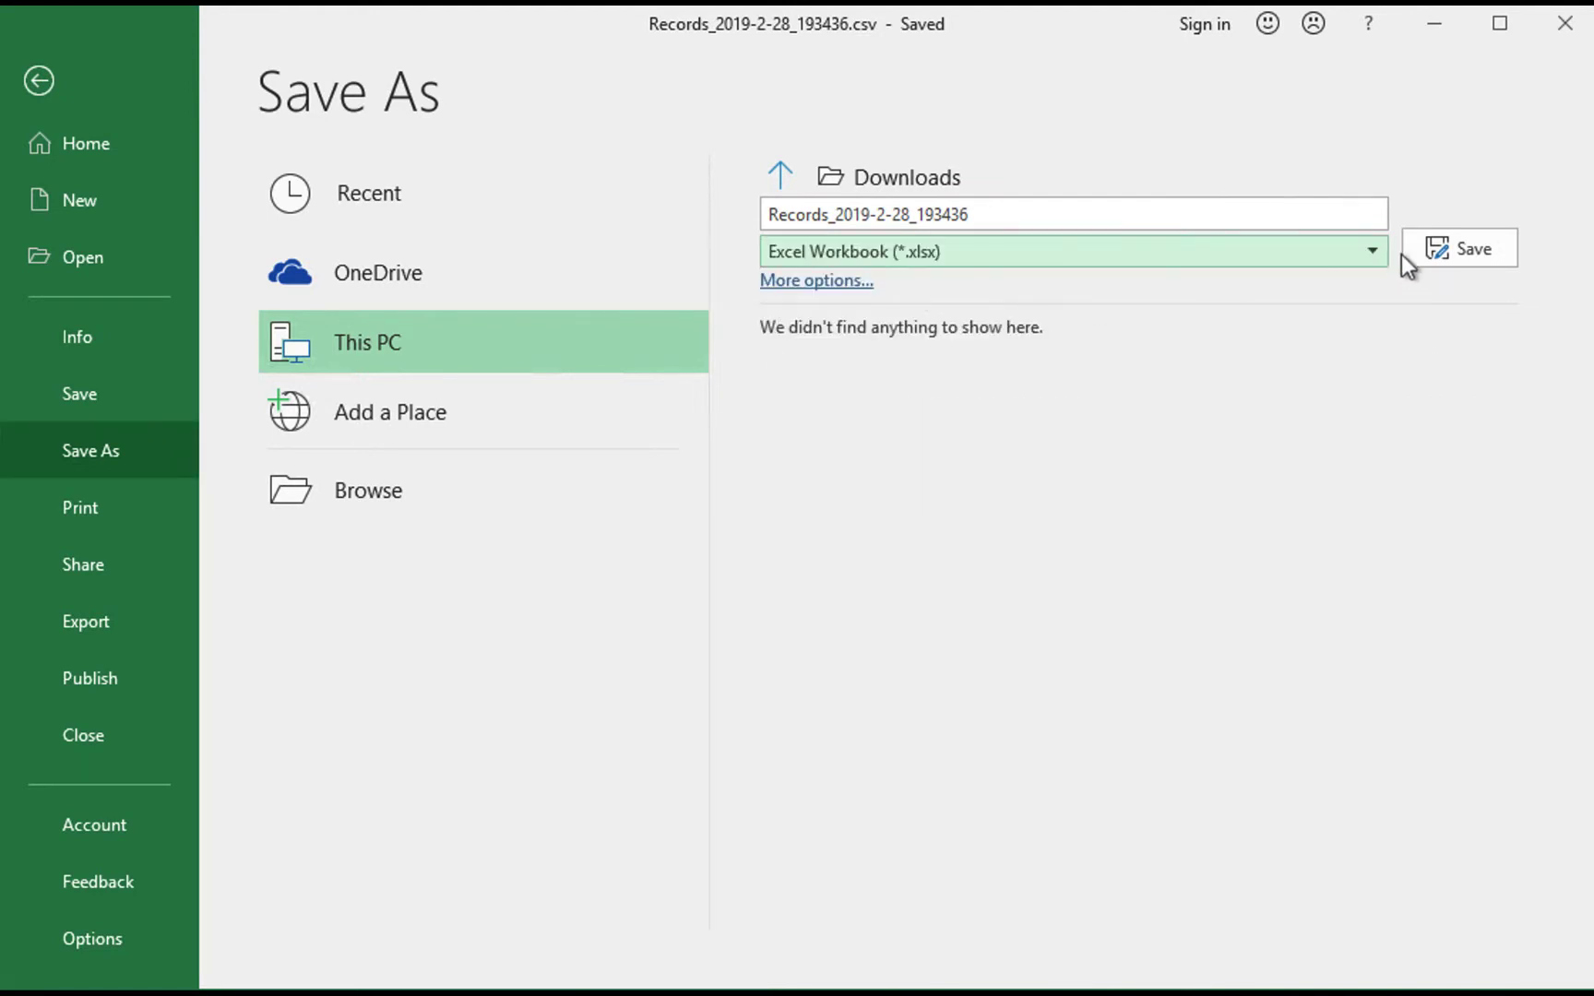
{"action": "left_click", "coordinate": [1446, 256]}
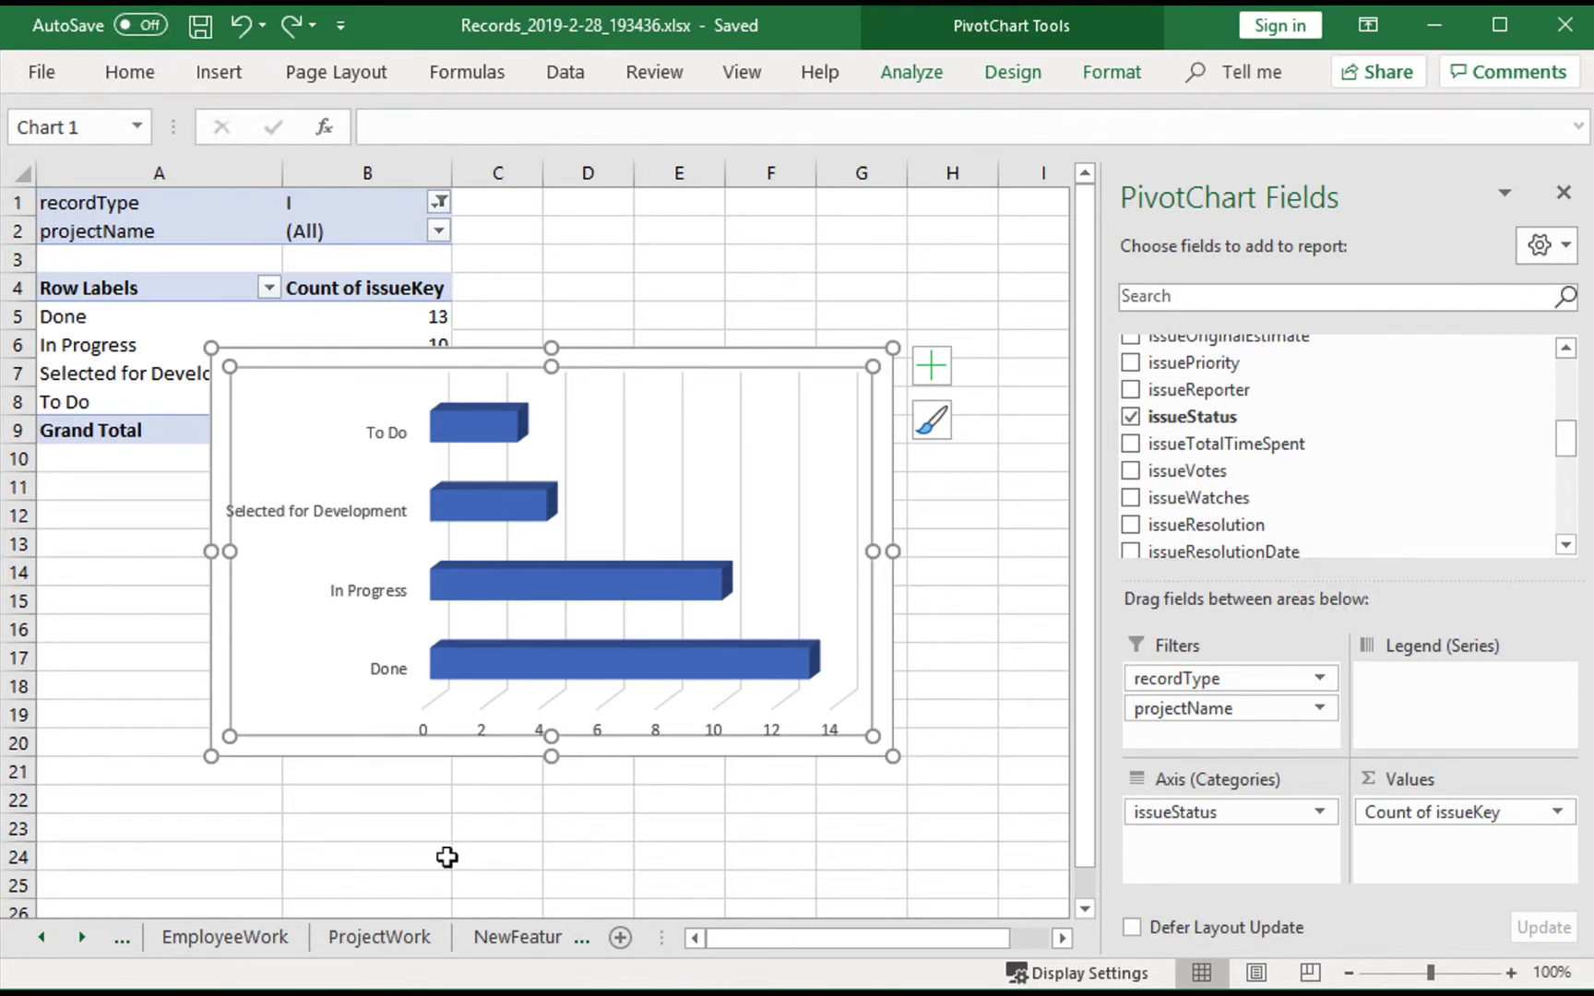
Add a new blank worksheet after ProjectPipeline and turn off its gridlines view.
{"action": "left_click", "coordinate": [620, 939]}
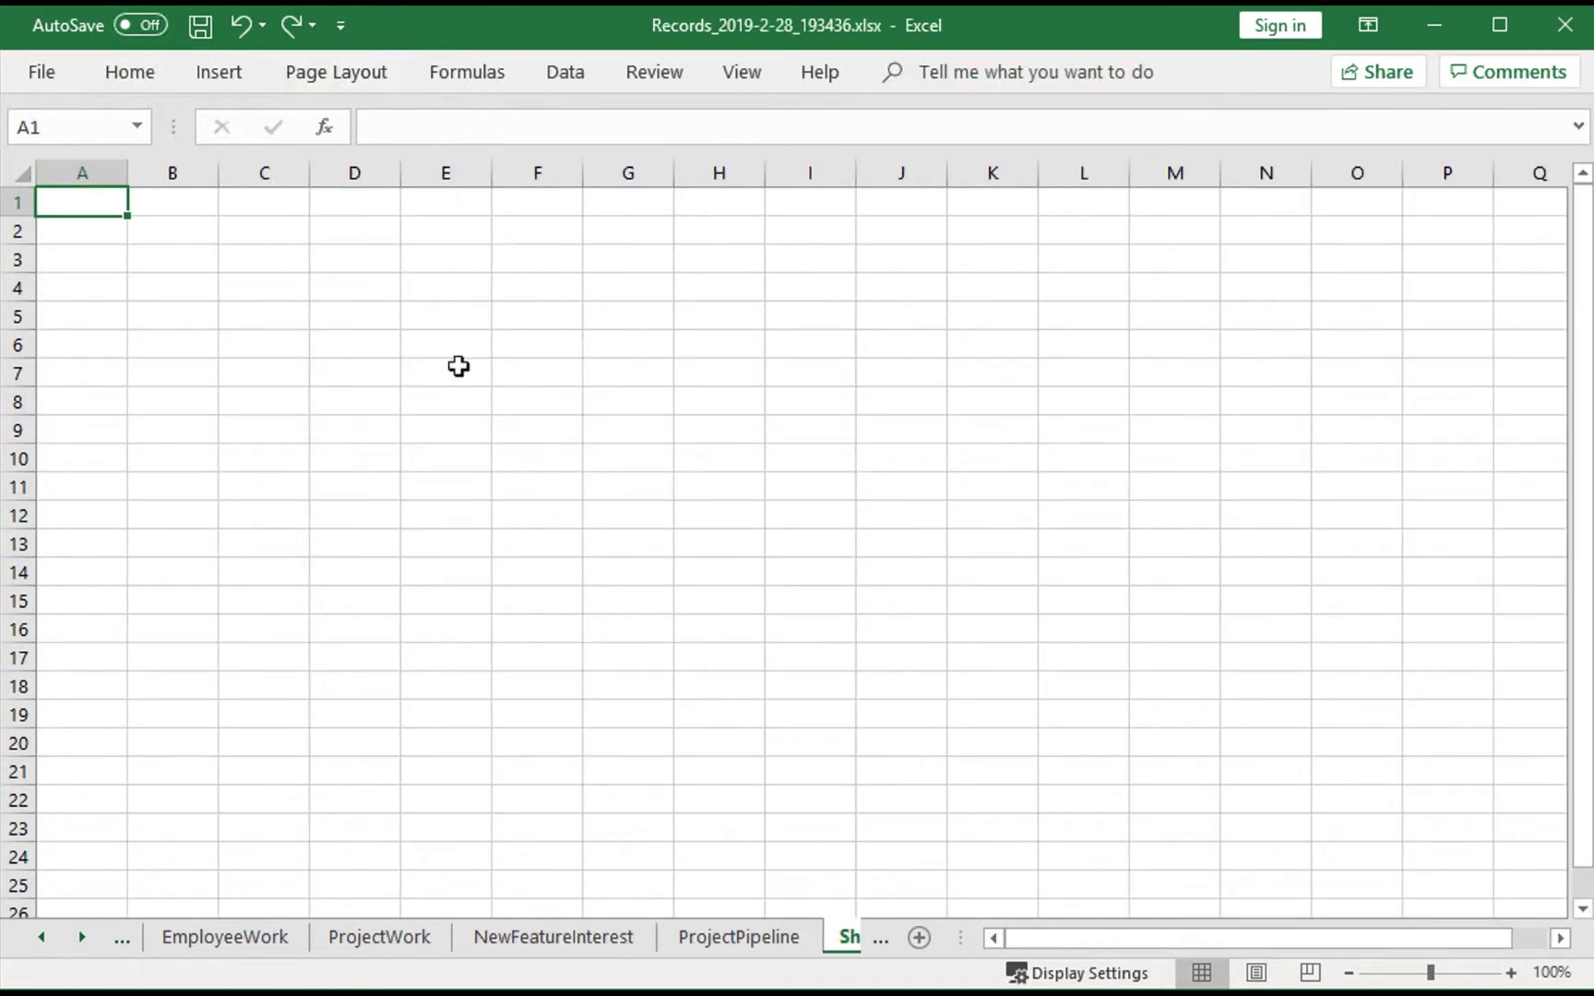
{"action": "left_click", "coordinate": [350, 80]}
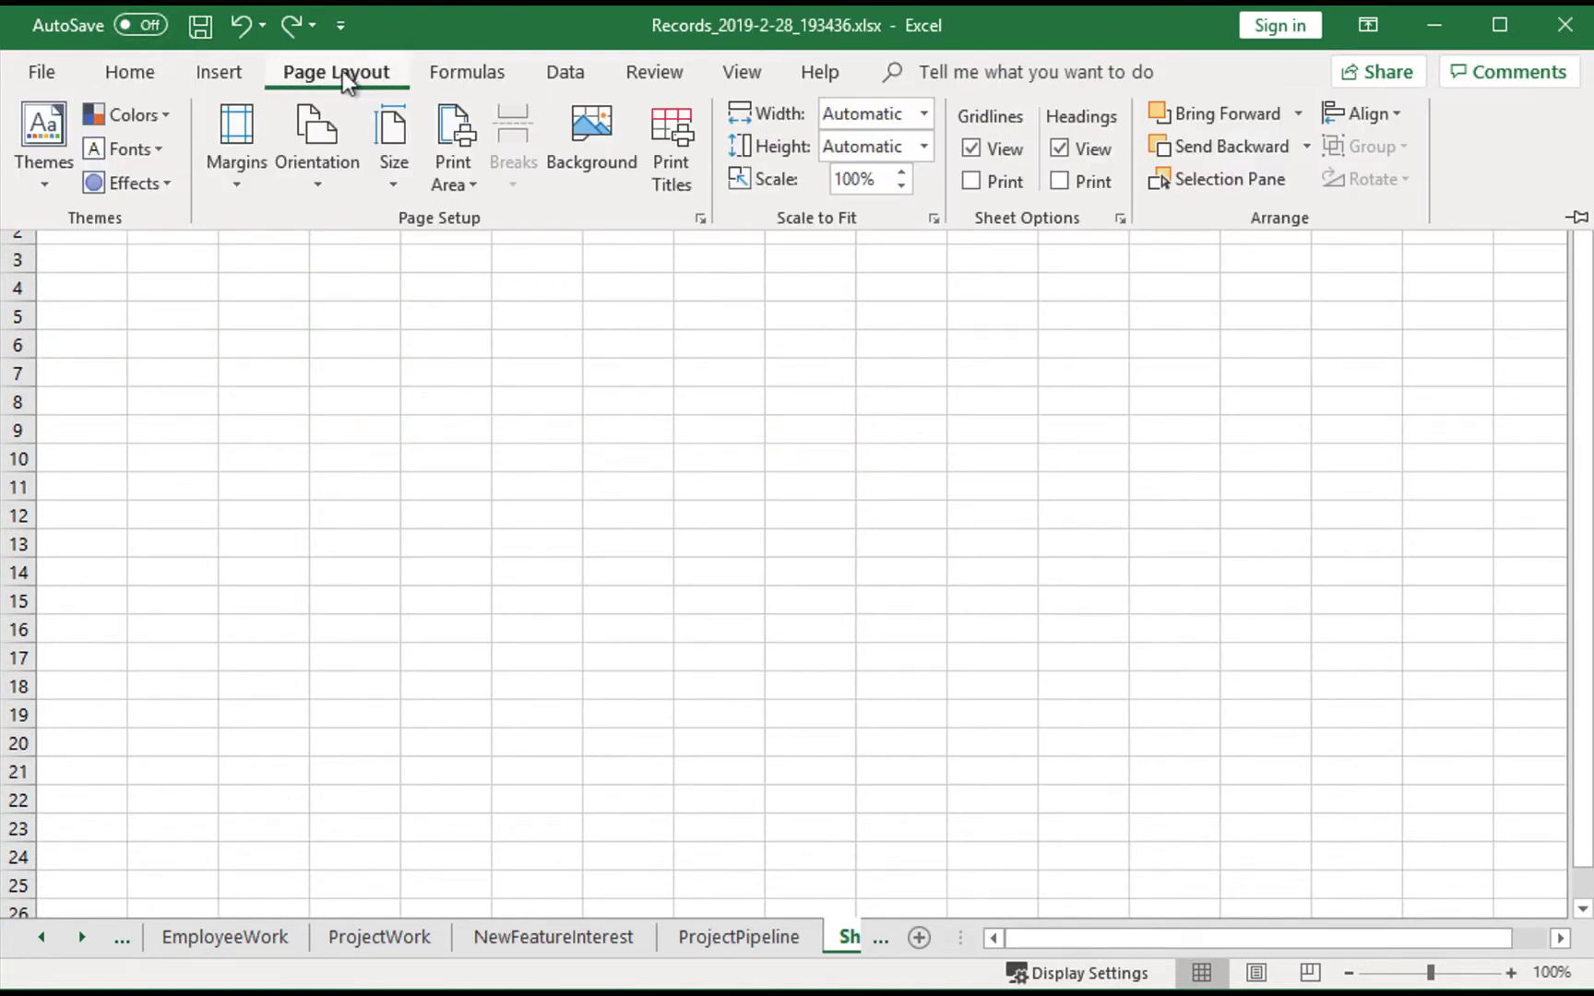
{"action": "left_click", "coordinate": [975, 154]}
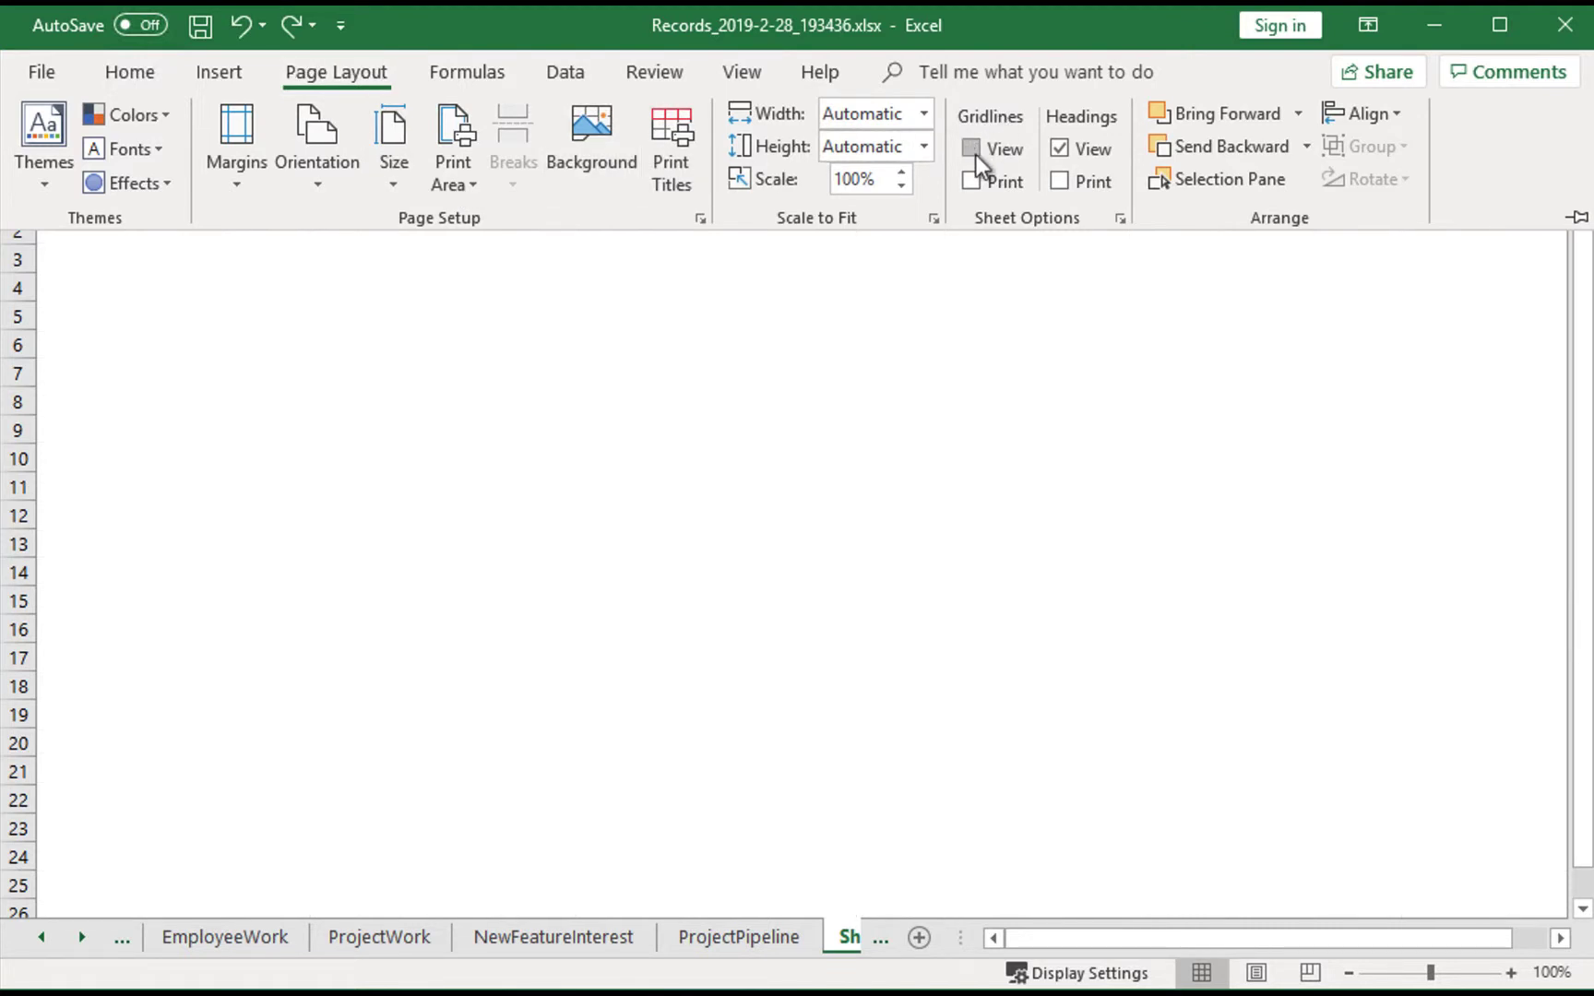
{"action": "left_click", "coordinate": [124, 272]}
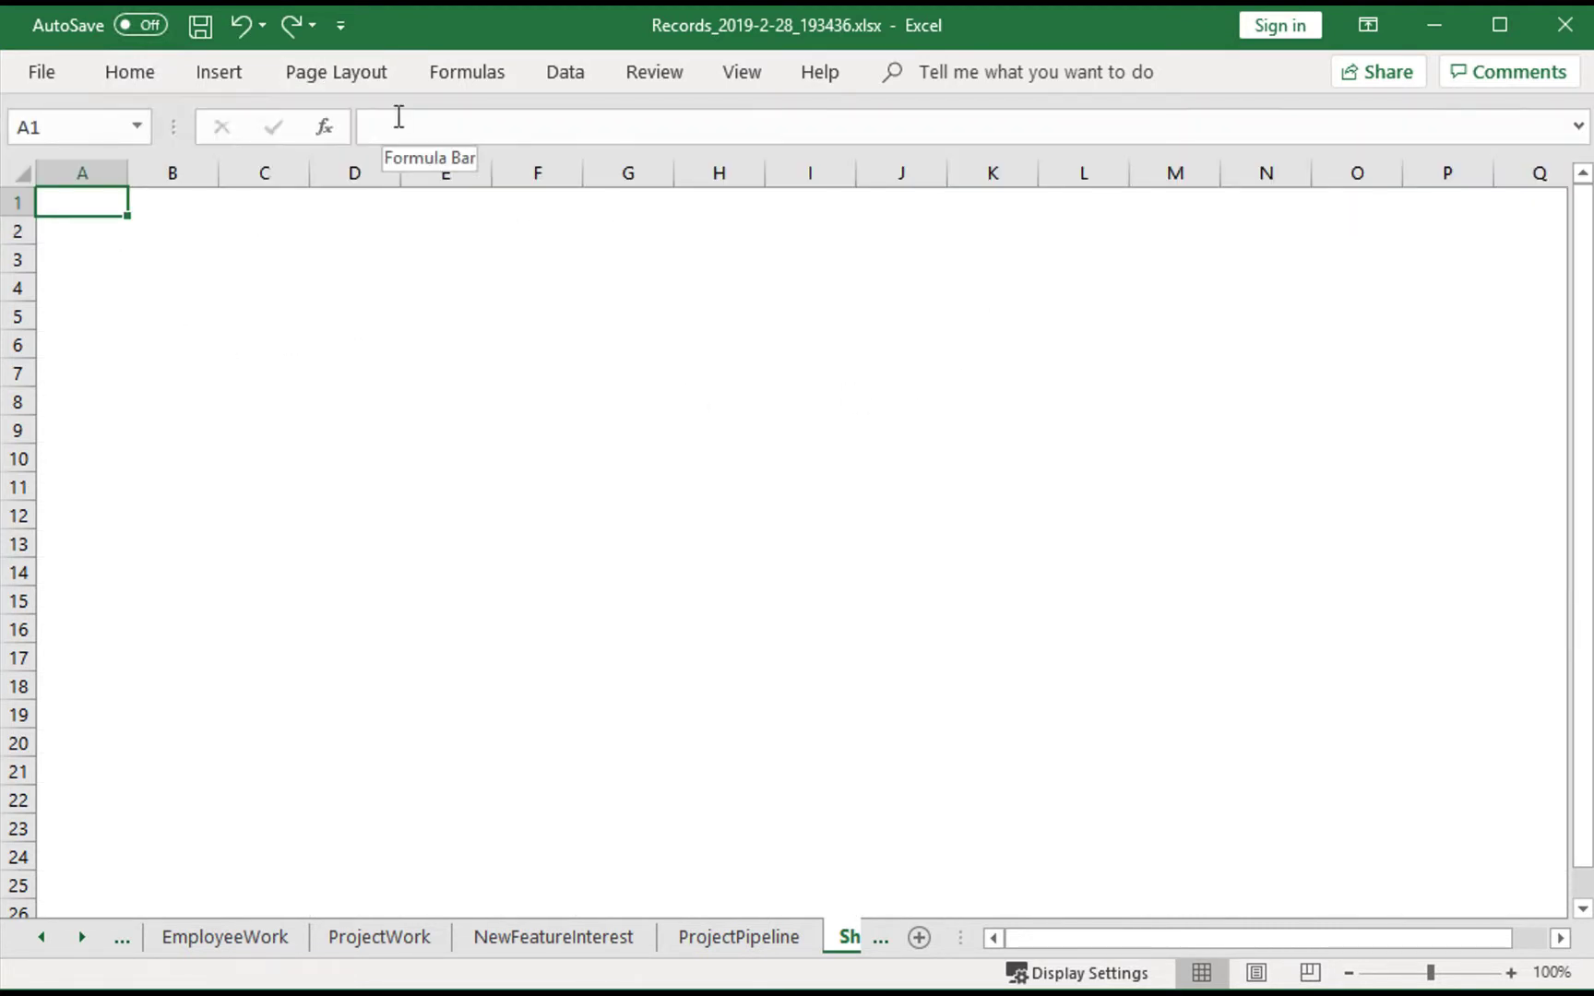
{"action": "left_click", "coordinate": [228, 77]}
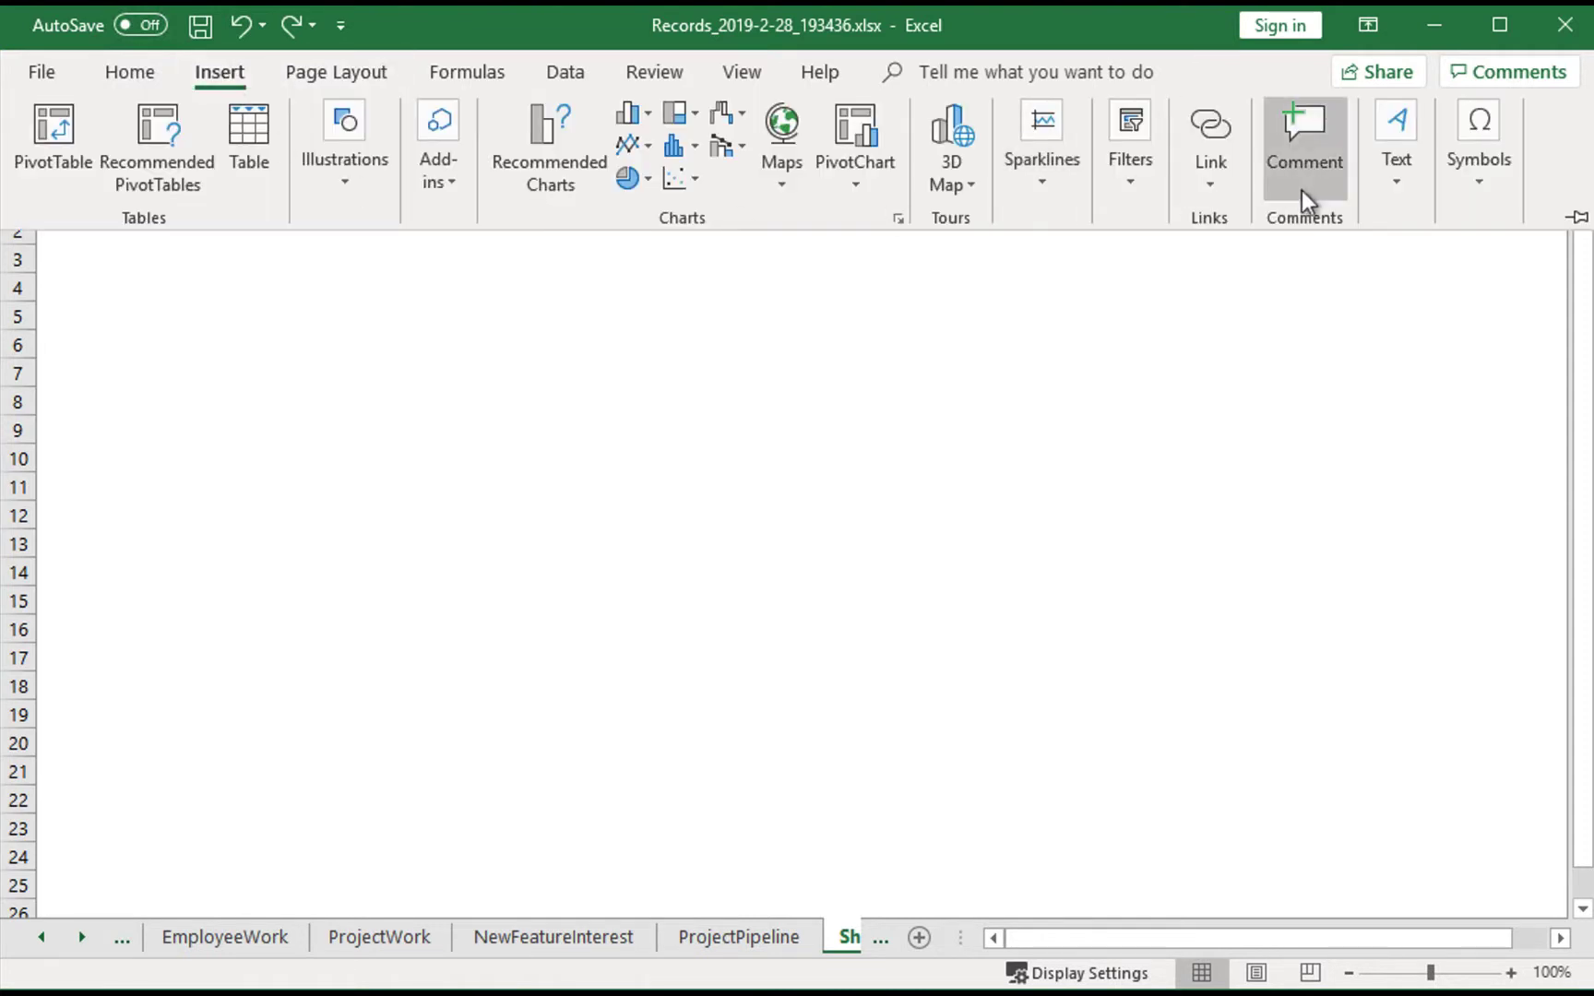
Draw a text box across C2–N5 and format its Dashboard text as 32 pt Calibri Light.
{"action": "left_click", "coordinate": [1401, 184]}
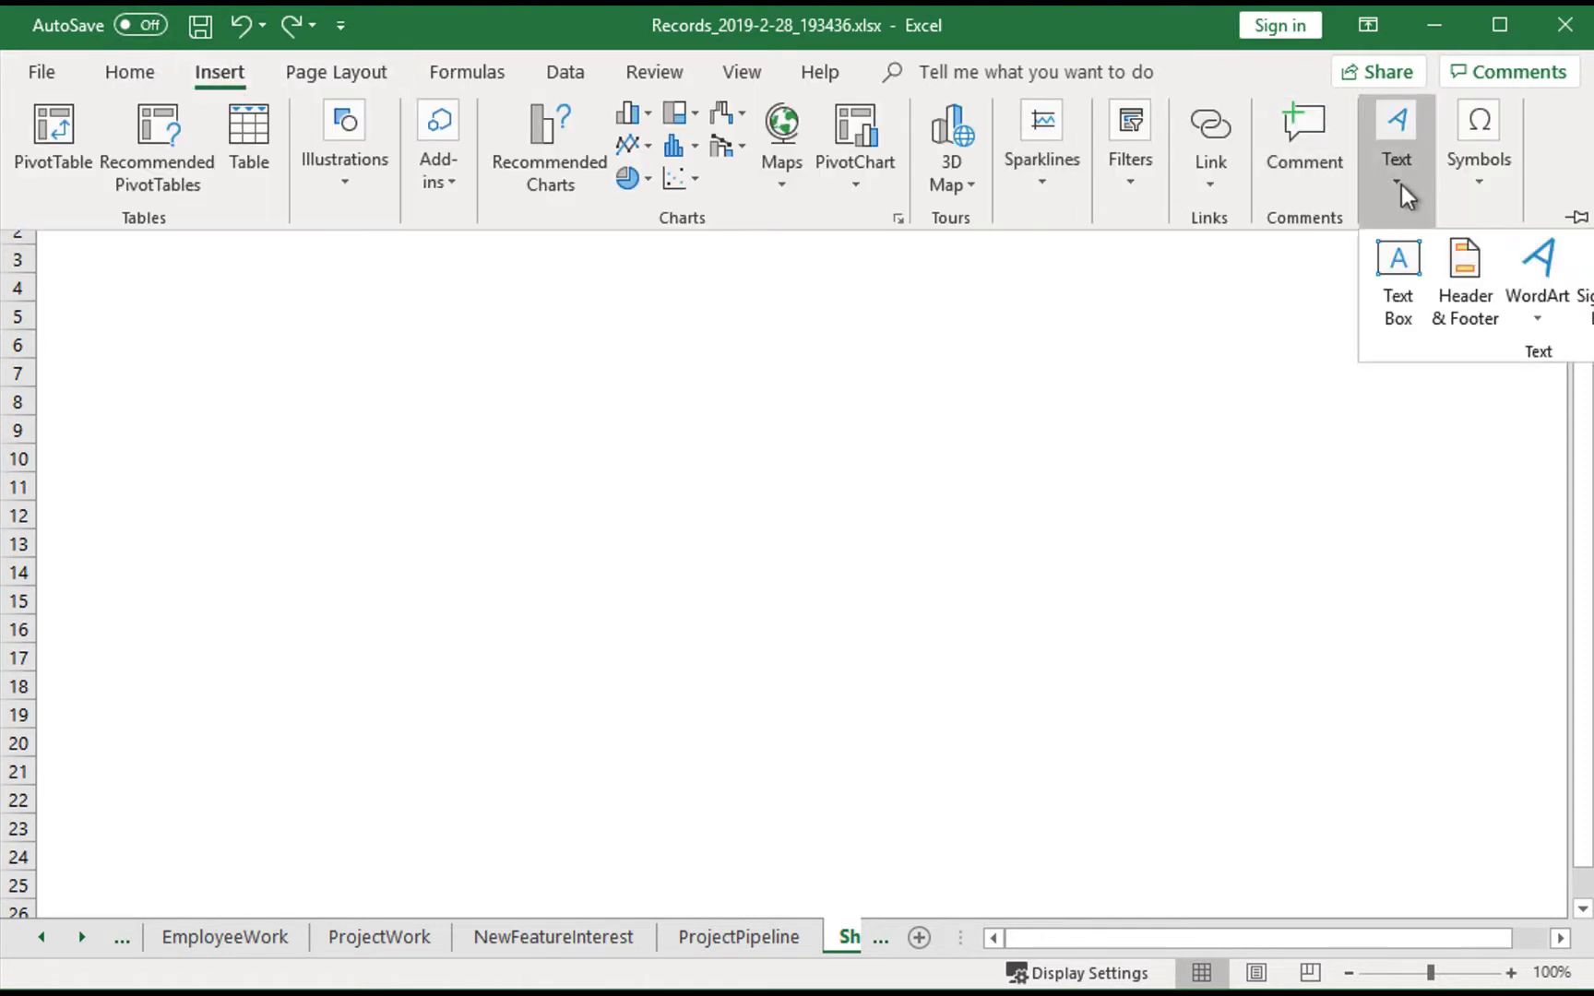
{"action": "left_click", "coordinate": [1403, 284]}
{"action": "mouse_move", "coordinate": [262, 227]}
{"action": "left_mouse_down"}
{"action": "mouse_move", "coordinate": [367, 258]}
{"action": "mouse_move", "coordinate": [1244, 327]}
{"action": "left_mouse_up"}
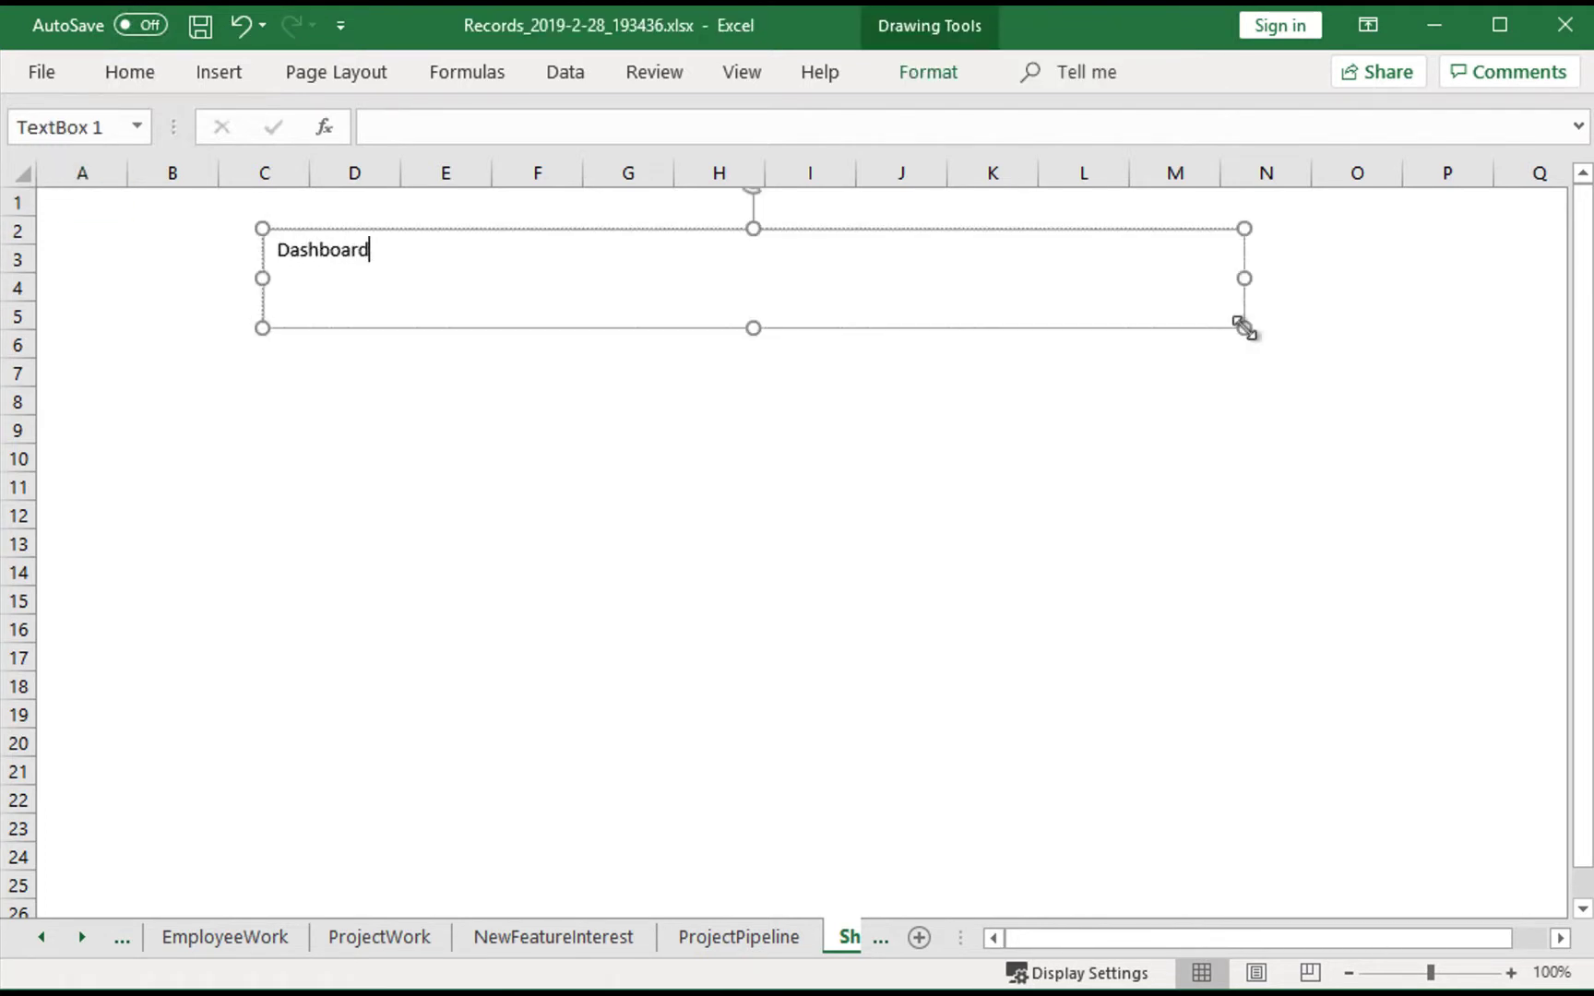
{"action": "key", "text": "shift+Left"}
{"action": "key", "text": "shift+Left"}
{"action": "key", "text": "shift+Left"}
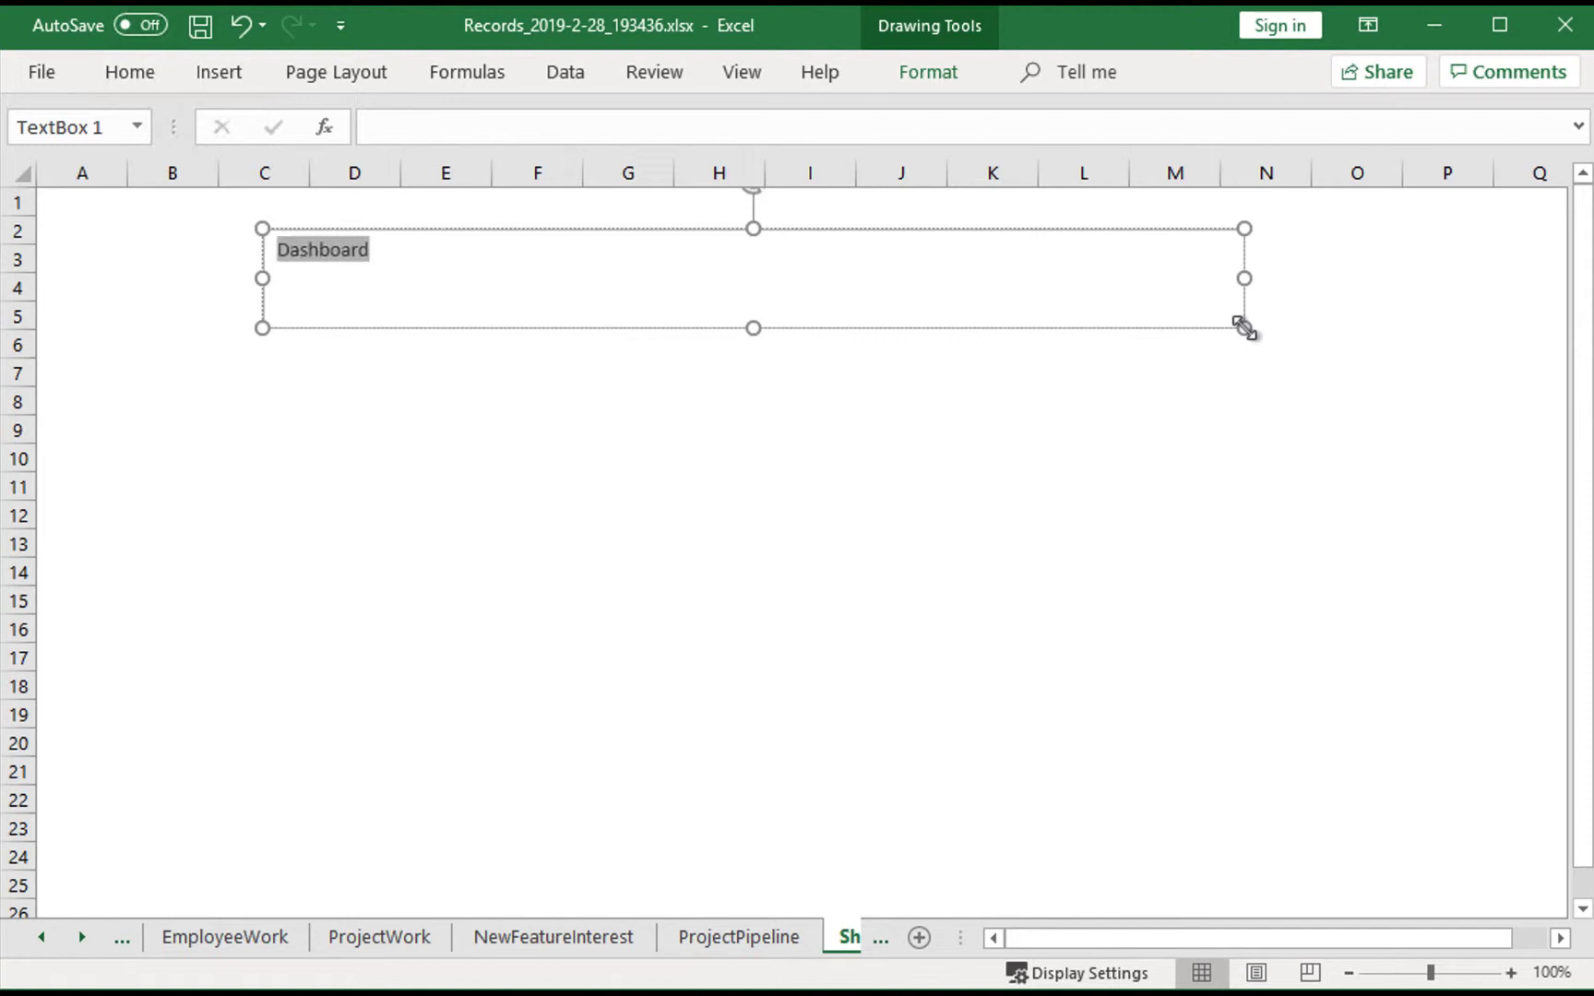
{"action": "right_click", "coordinate": [337, 256]}
{"action": "left_click", "coordinate": [423, 174]}
{"action": "left_click", "coordinate": [455, 249]}
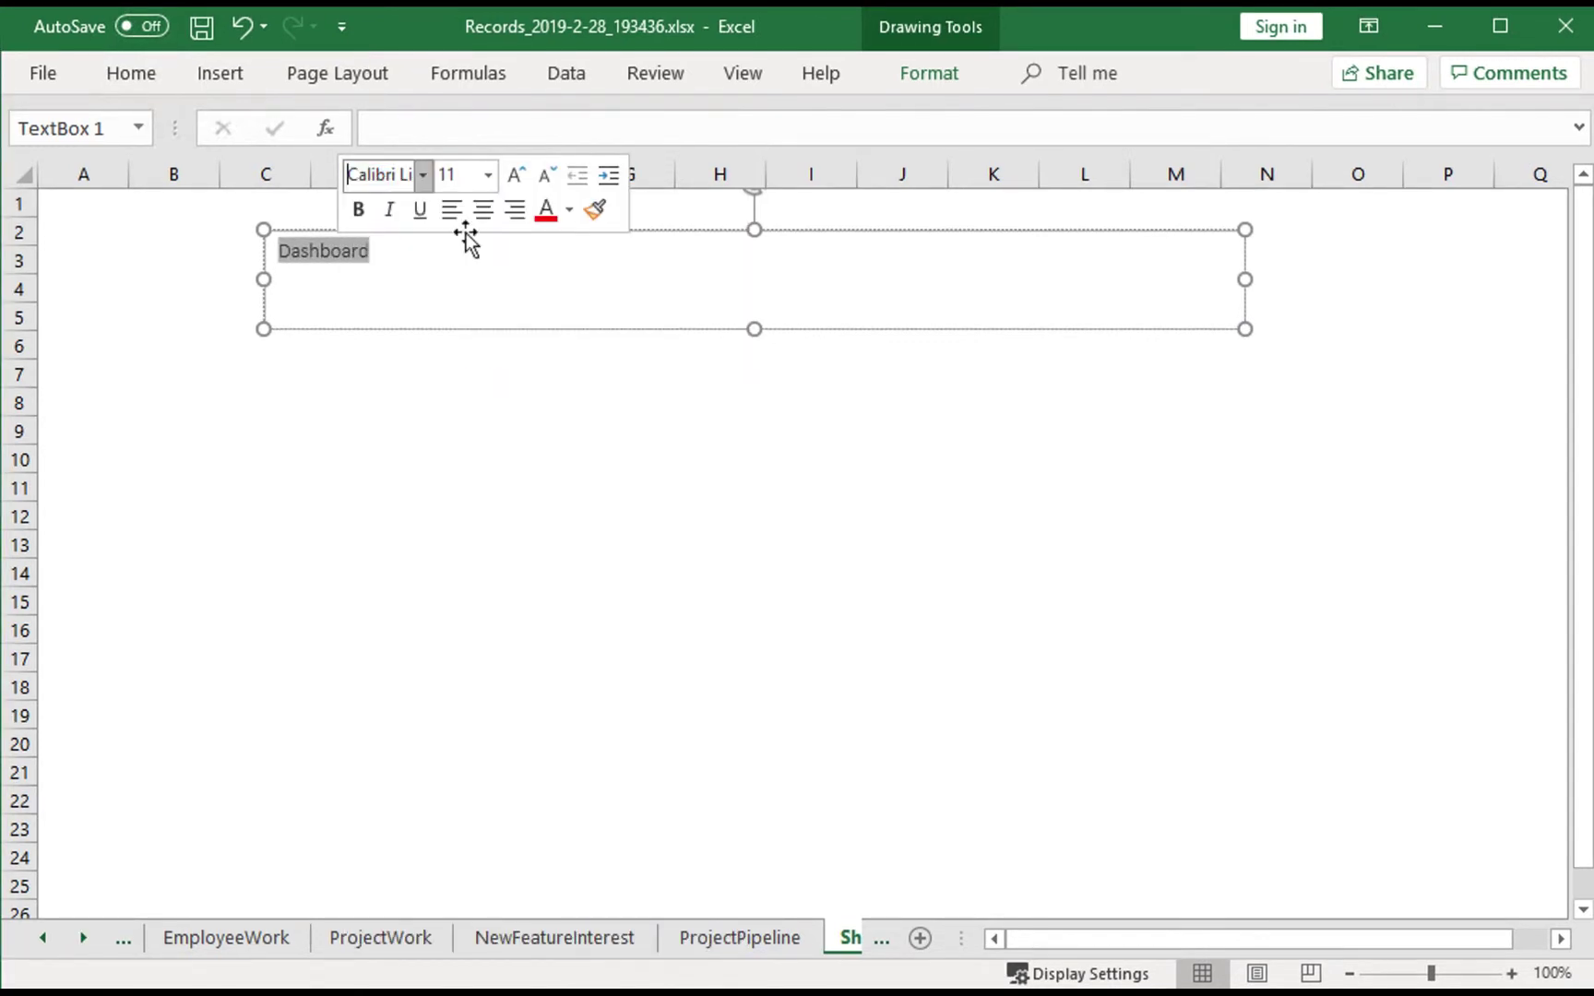
{"action": "left_click", "coordinate": [491, 173]}
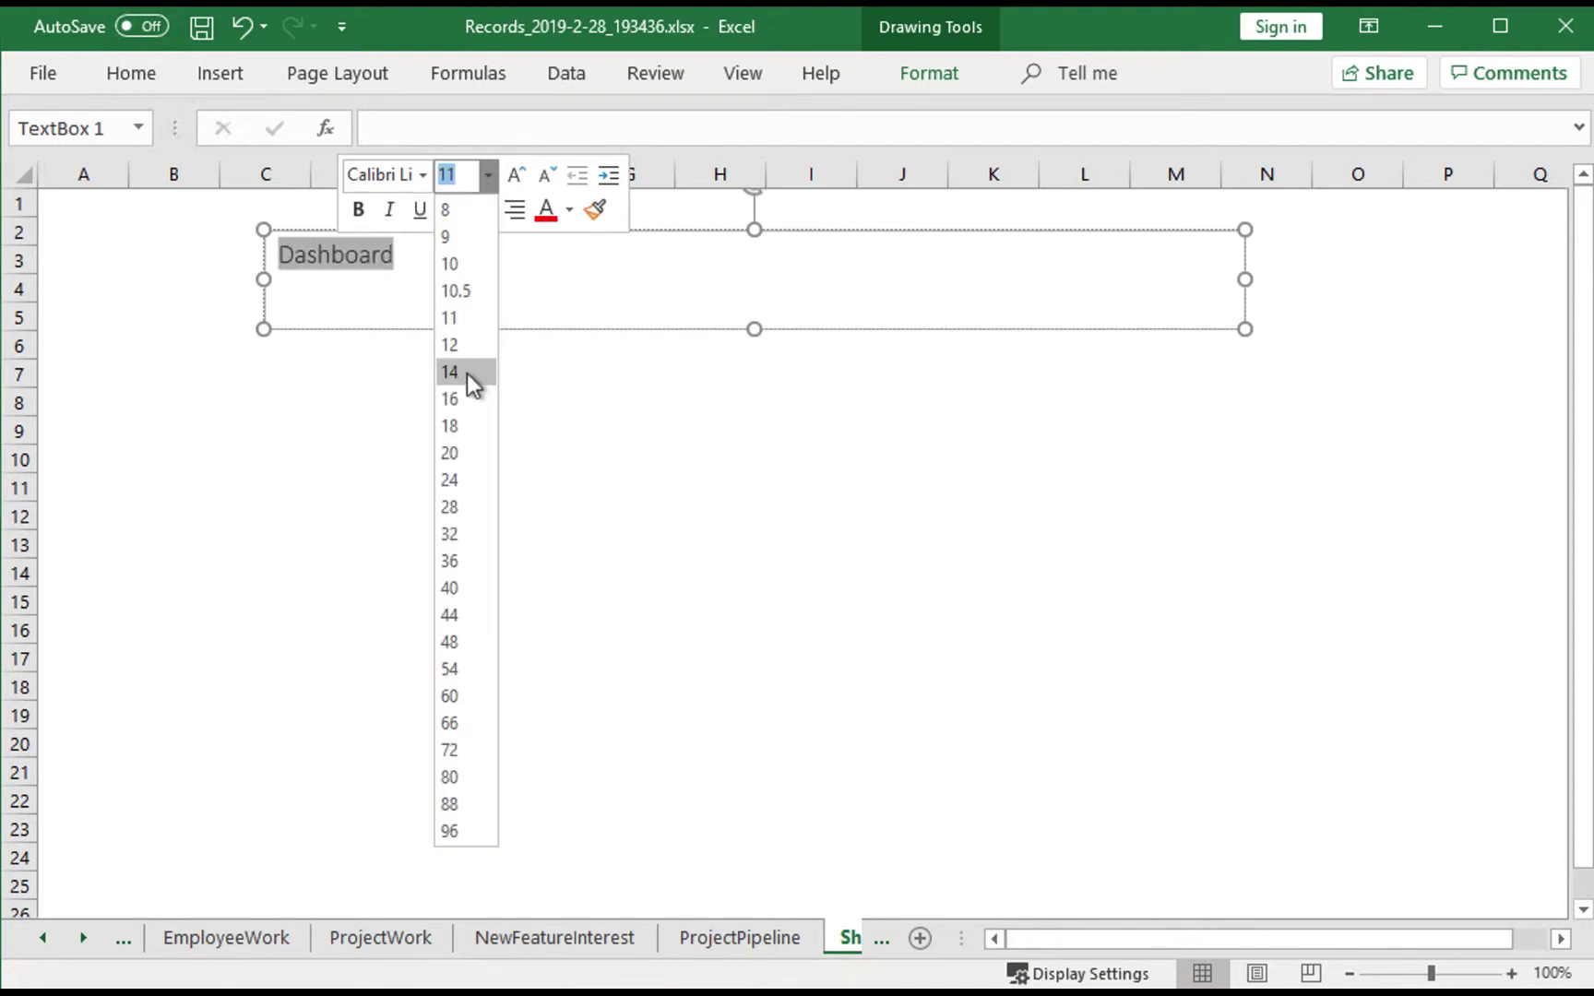
{"action": "left_click", "coordinate": [462, 523]}
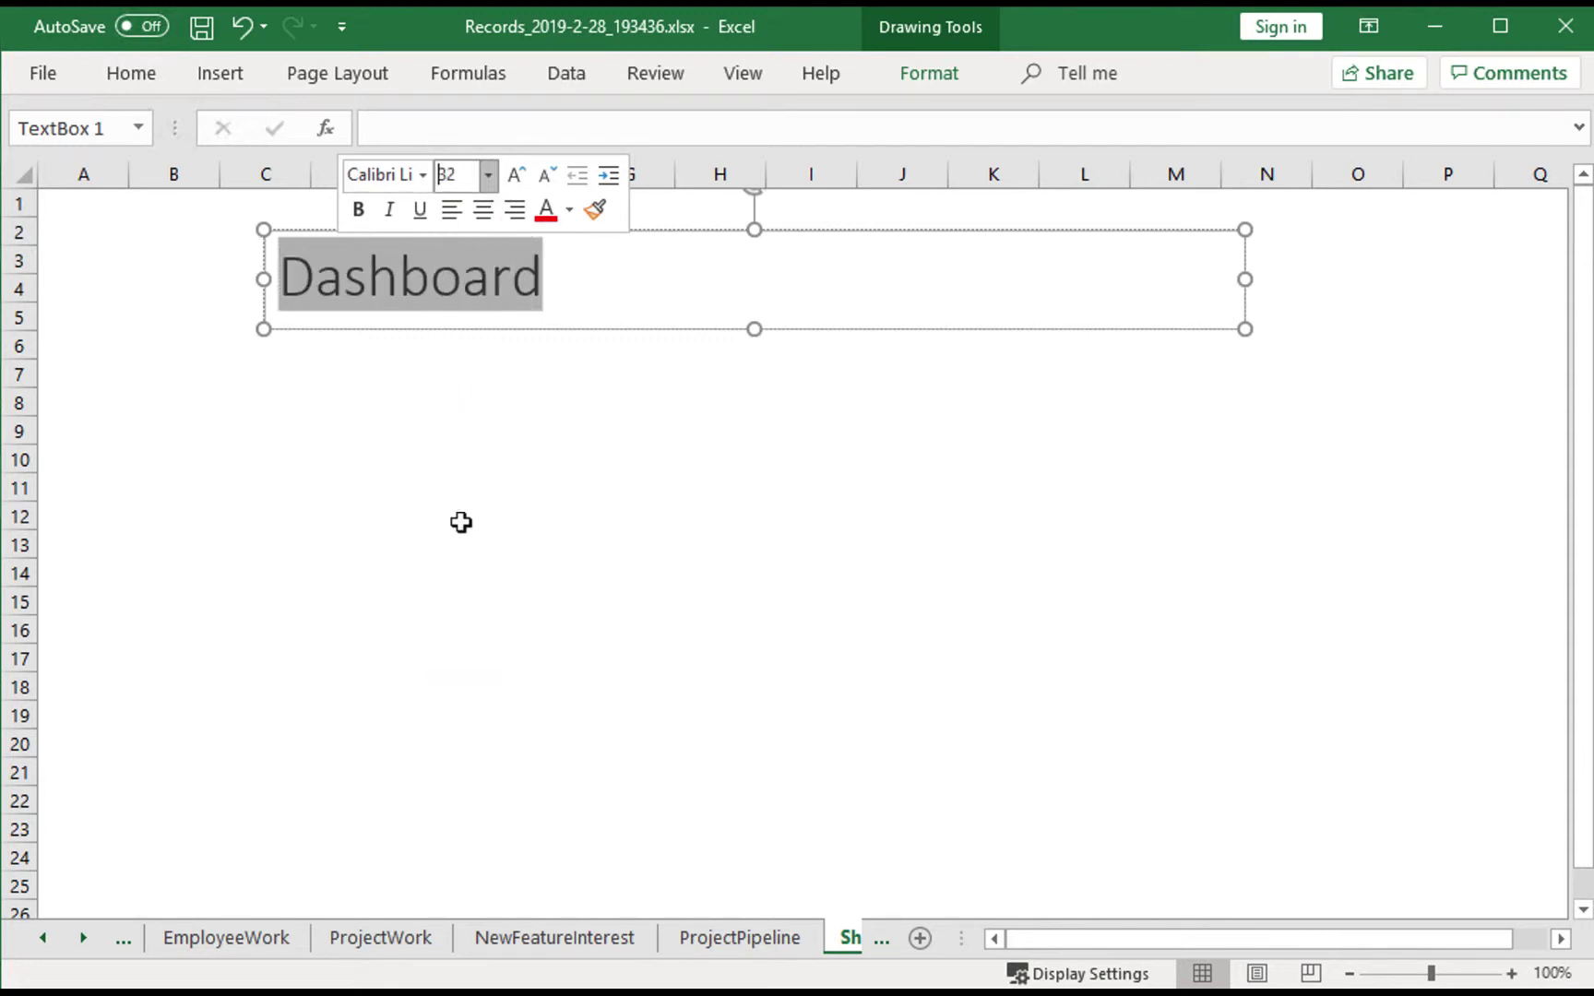
Complete the title as 'Project Dashboard', narrow the box to fit, and move it to columns F–L.
{"action": "left_click", "coordinate": [287, 279]}
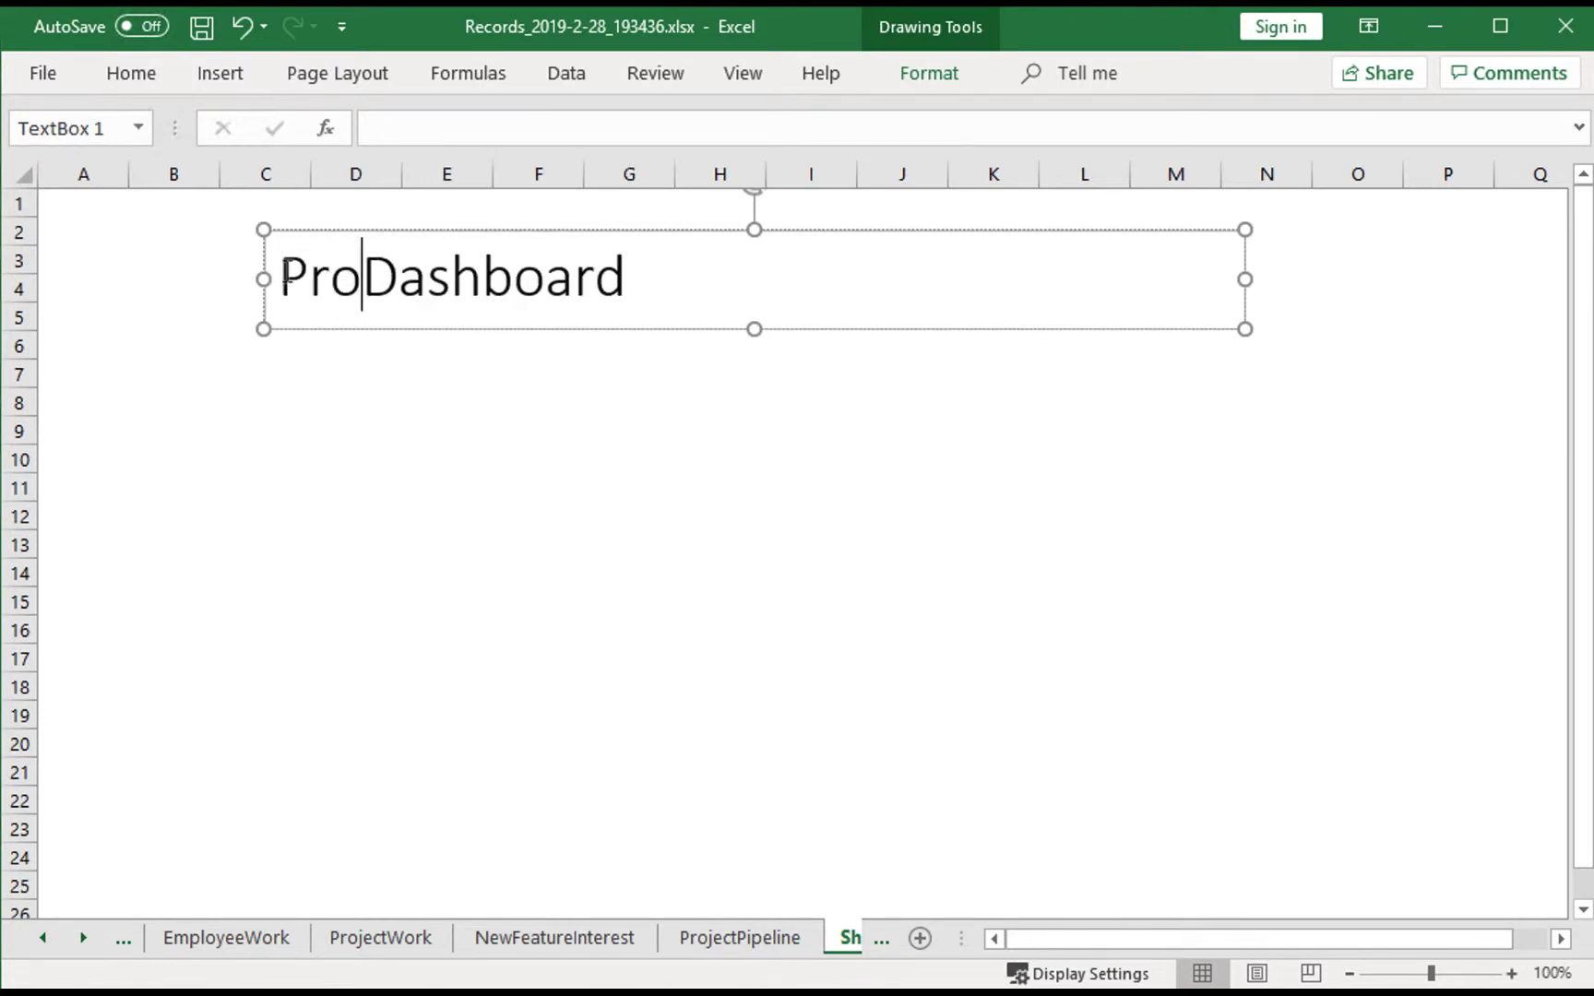
{"action": "type", "text": "ject"}
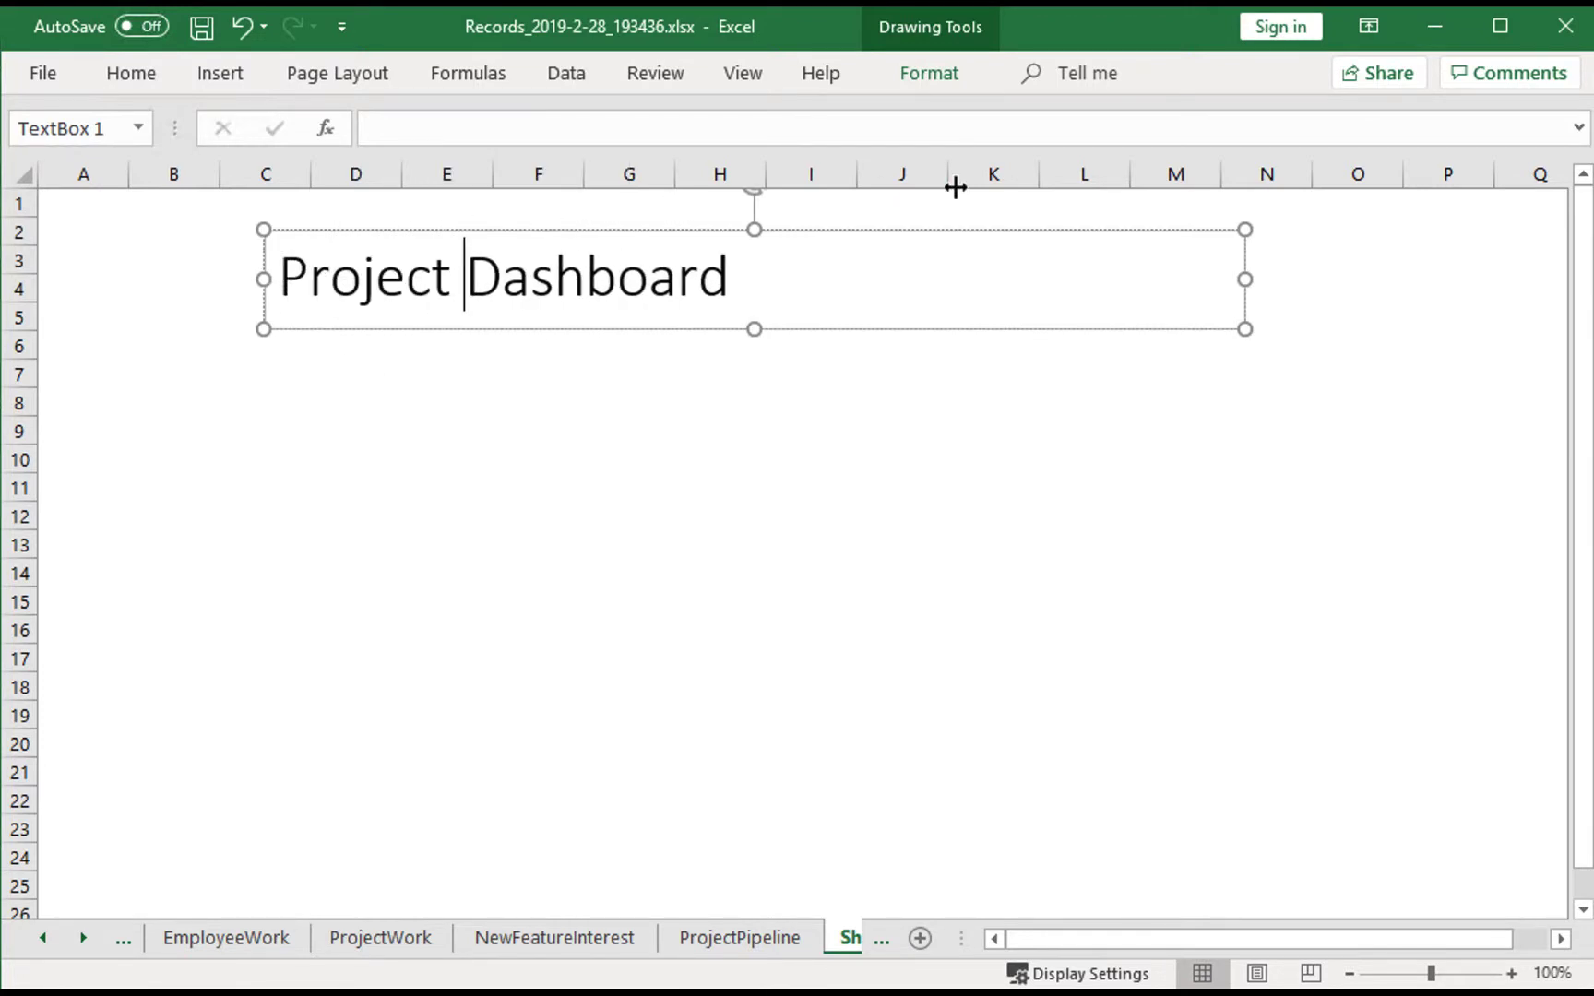
{"action": "left_click_drag", "start_coordinate": [1245, 279], "coordinate": [779, 279]}
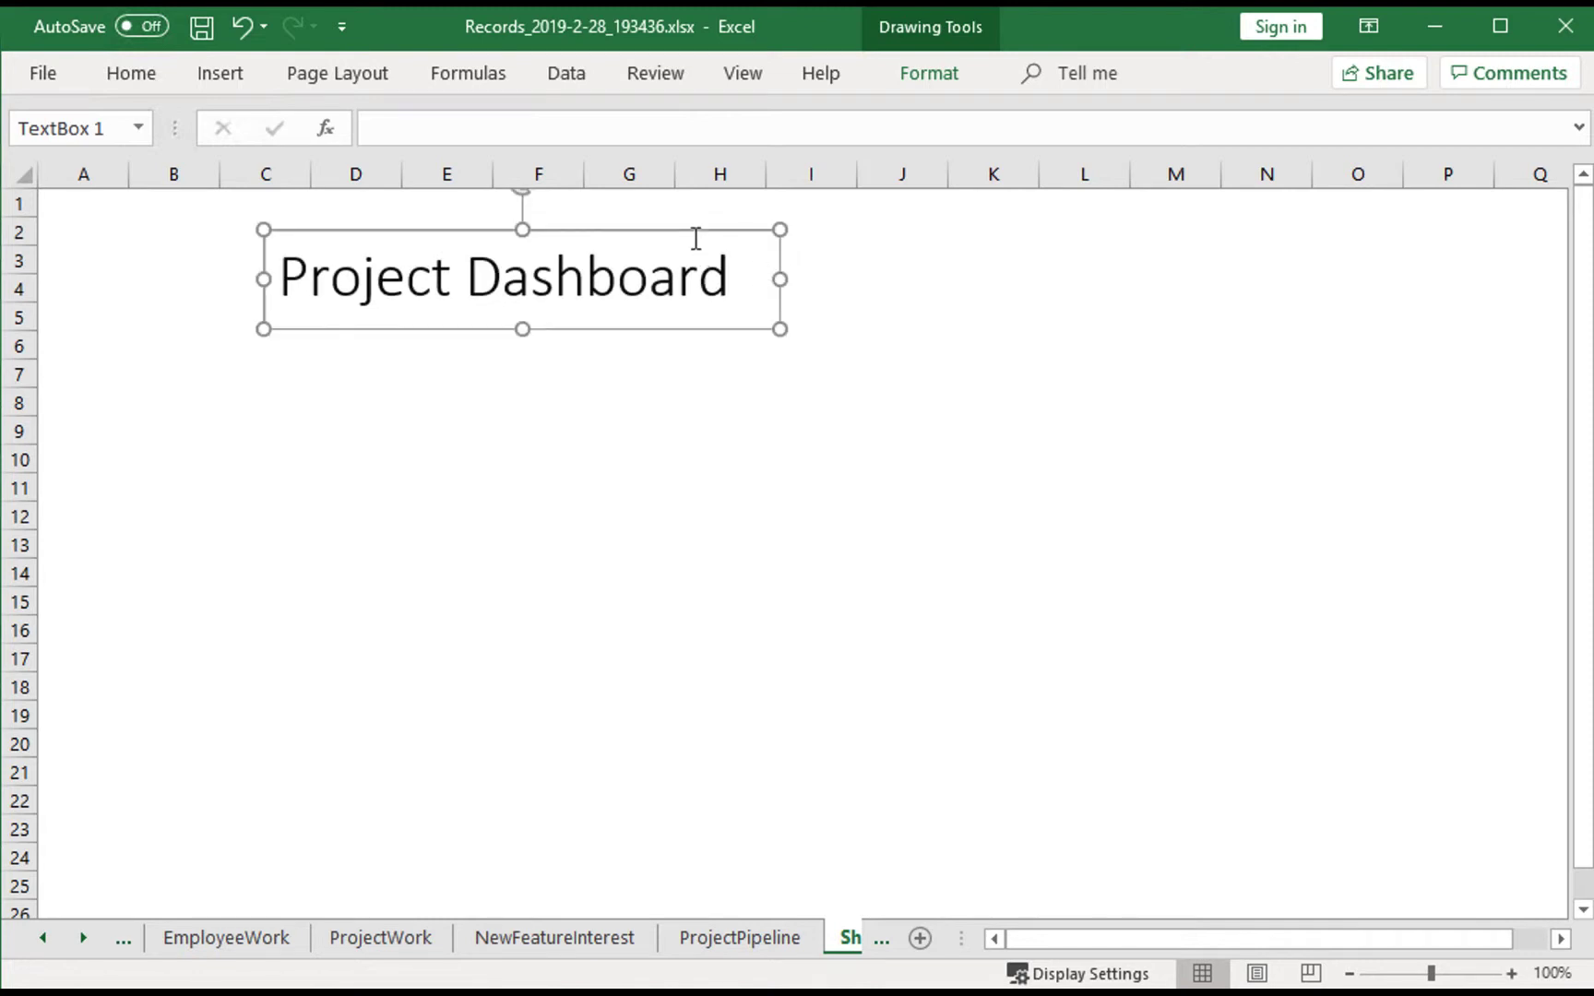
{"action": "left_click_drag", "start_coordinate": [693, 235], "coordinate": [960, 217]}
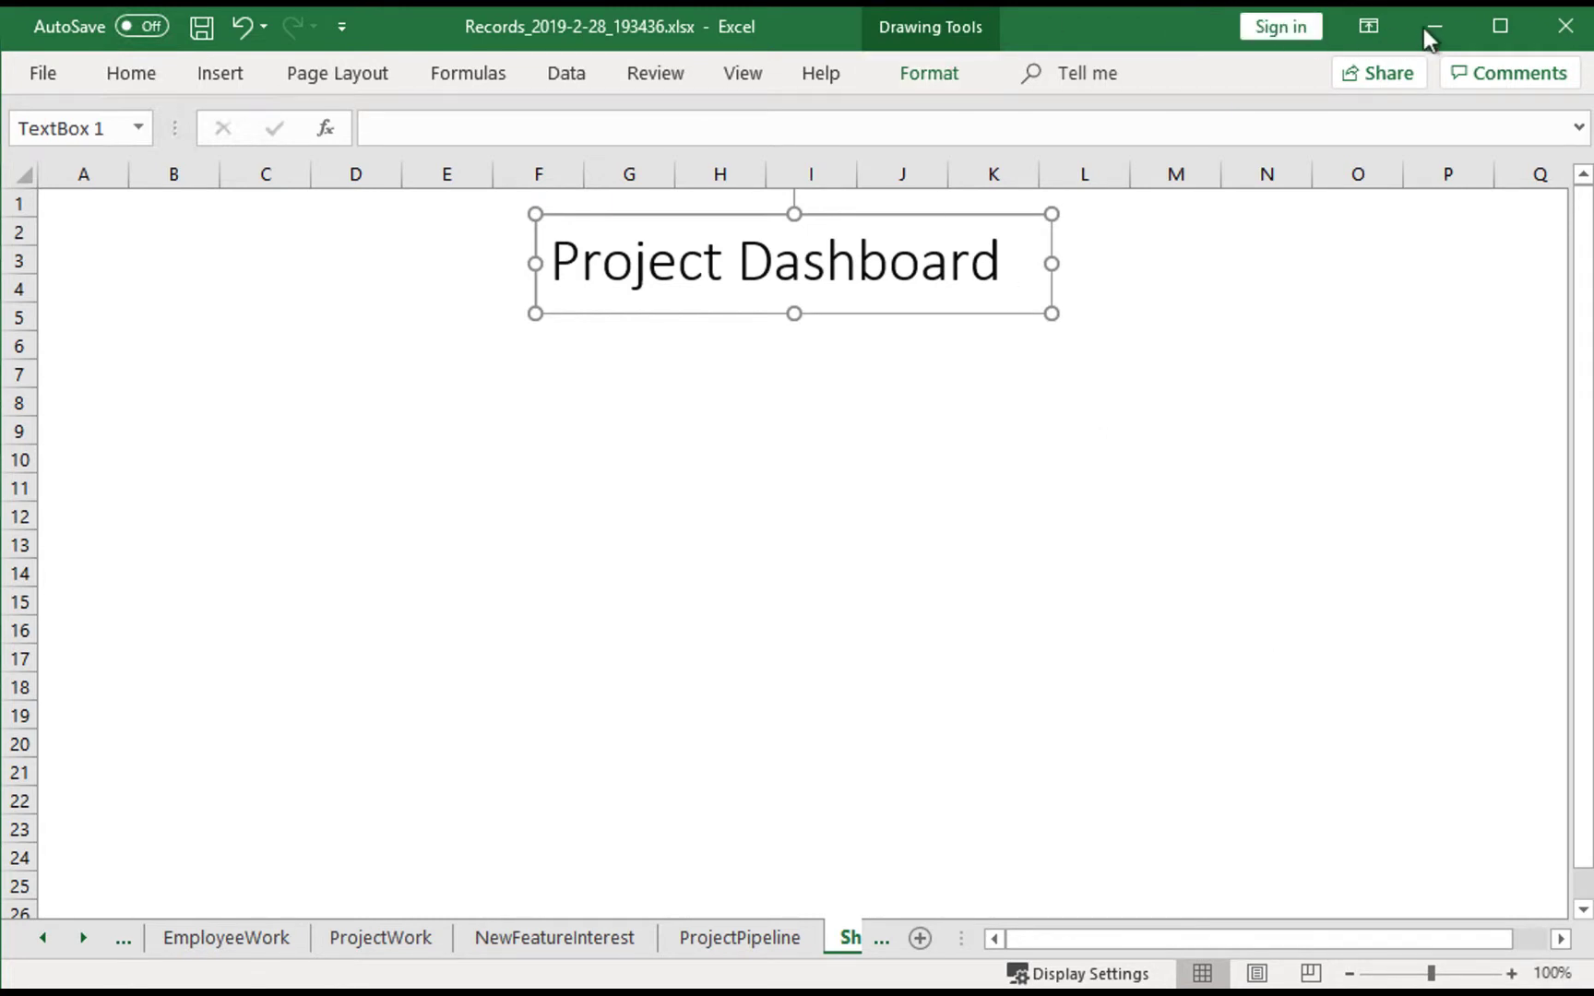
{"action": "left_click", "coordinate": [1500, 37]}
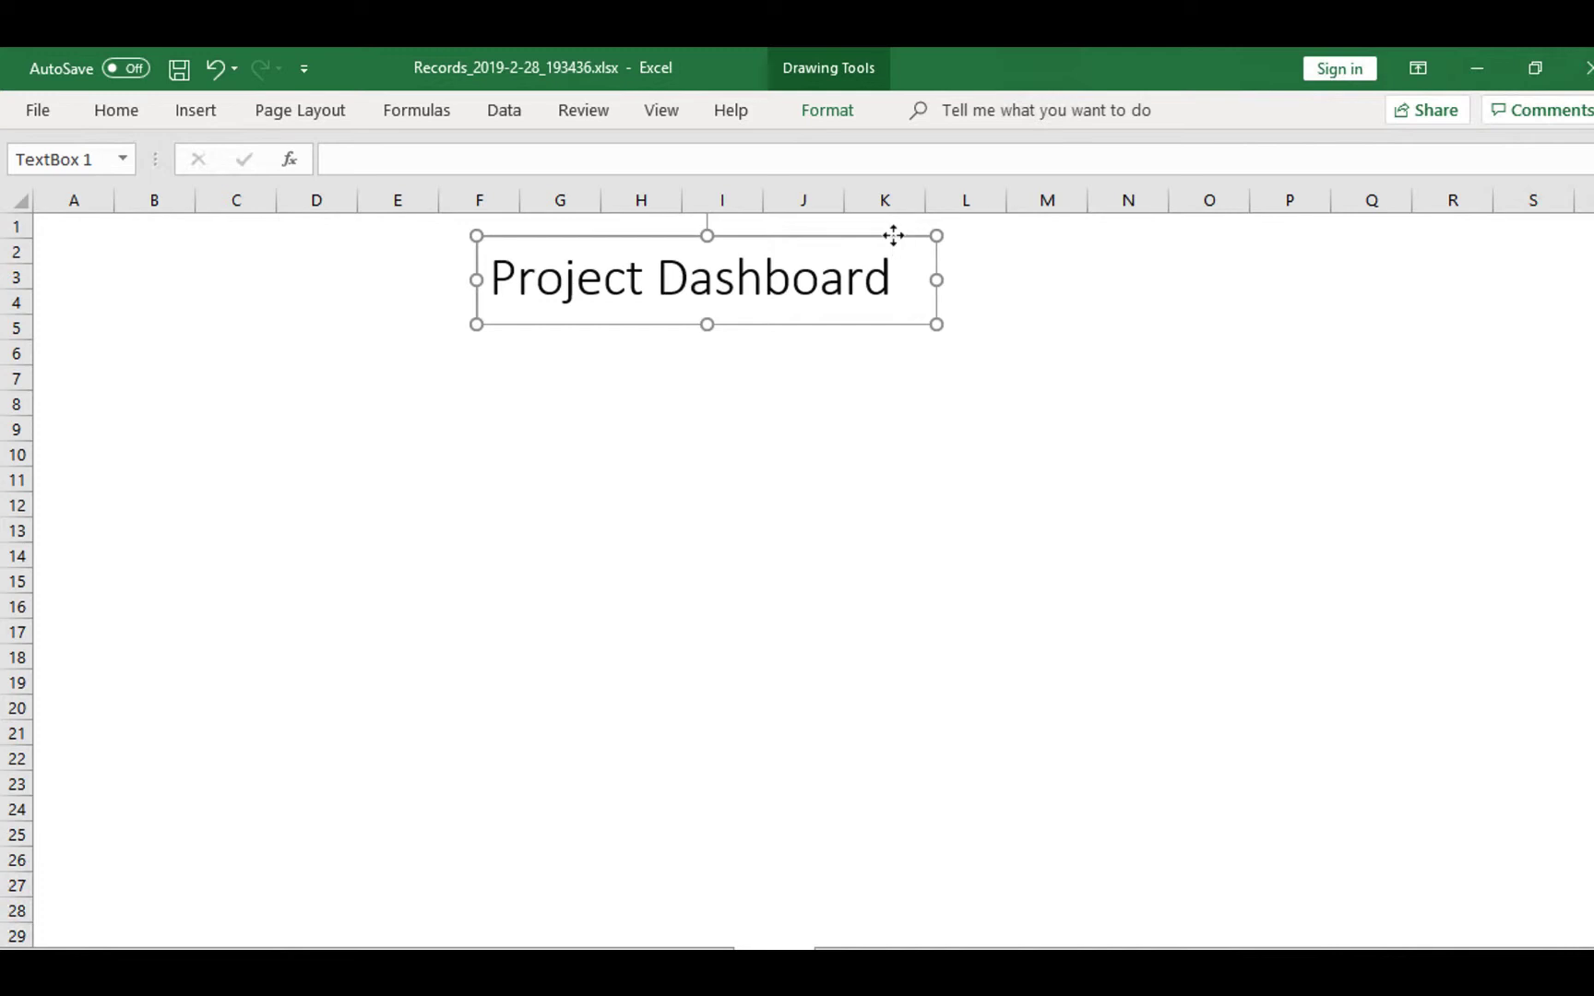
Nudge the title box slightly right and colour its text dark navy blue.
{"action": "left_click_drag", "start_coordinate": [901, 235], "coordinate": [523, 236]}
{"action": "left_click", "coordinate": [756, 189]}
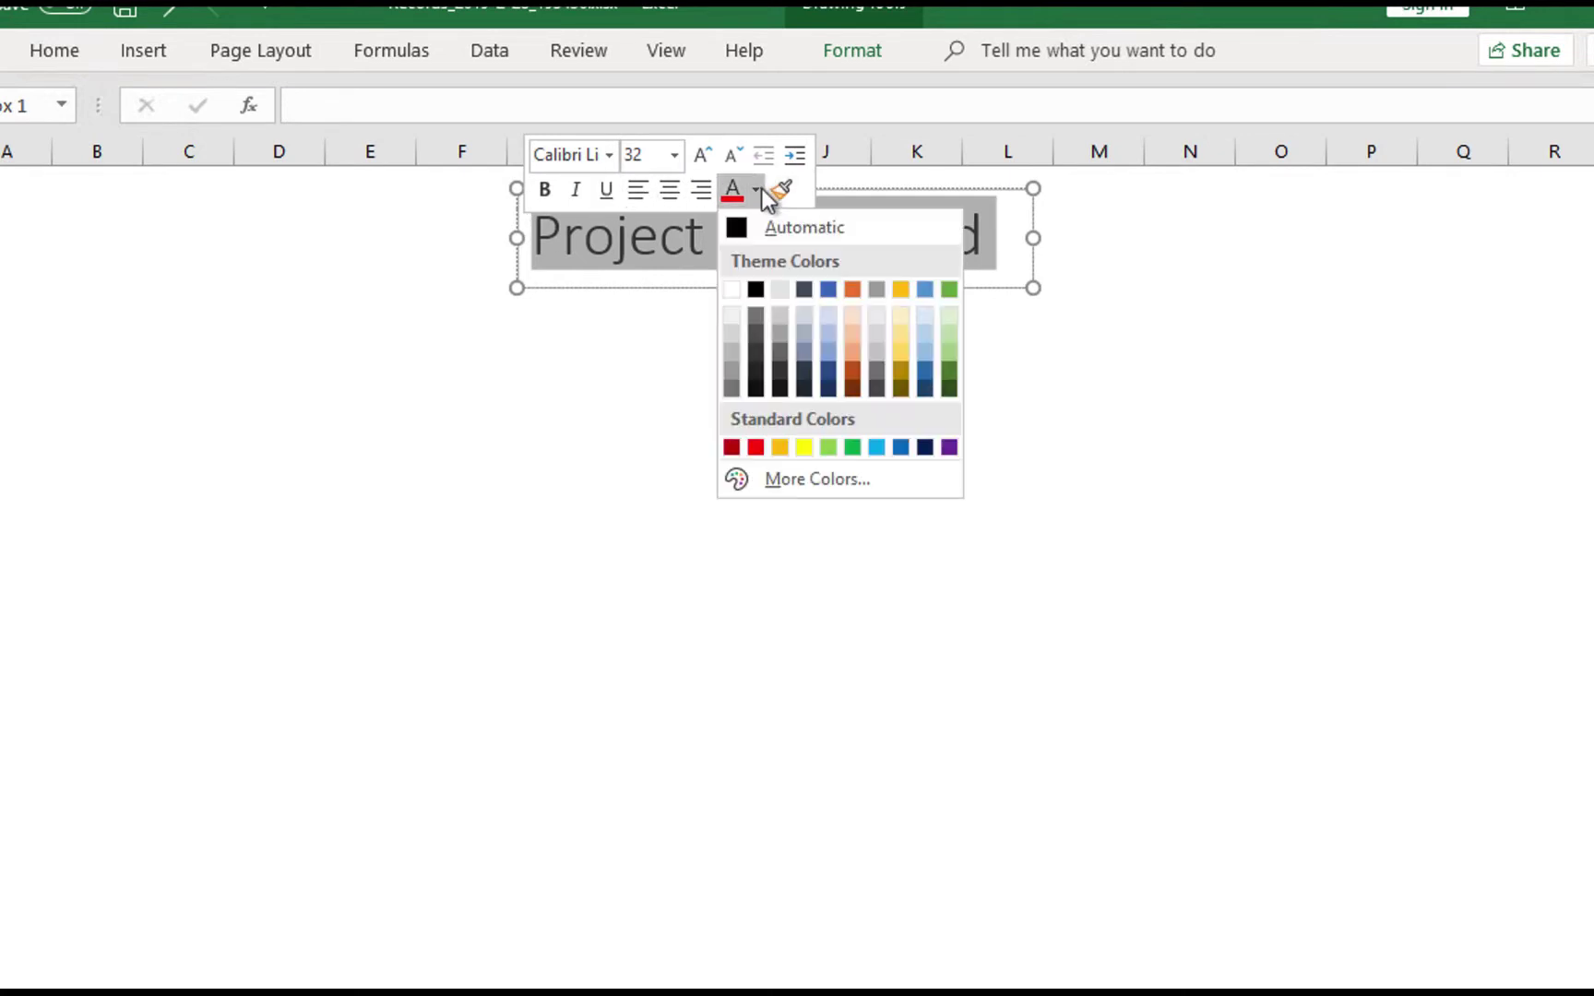
{"action": "left_click", "coordinate": [830, 391]}
{"action": "left_click", "coordinate": [930, 314]}
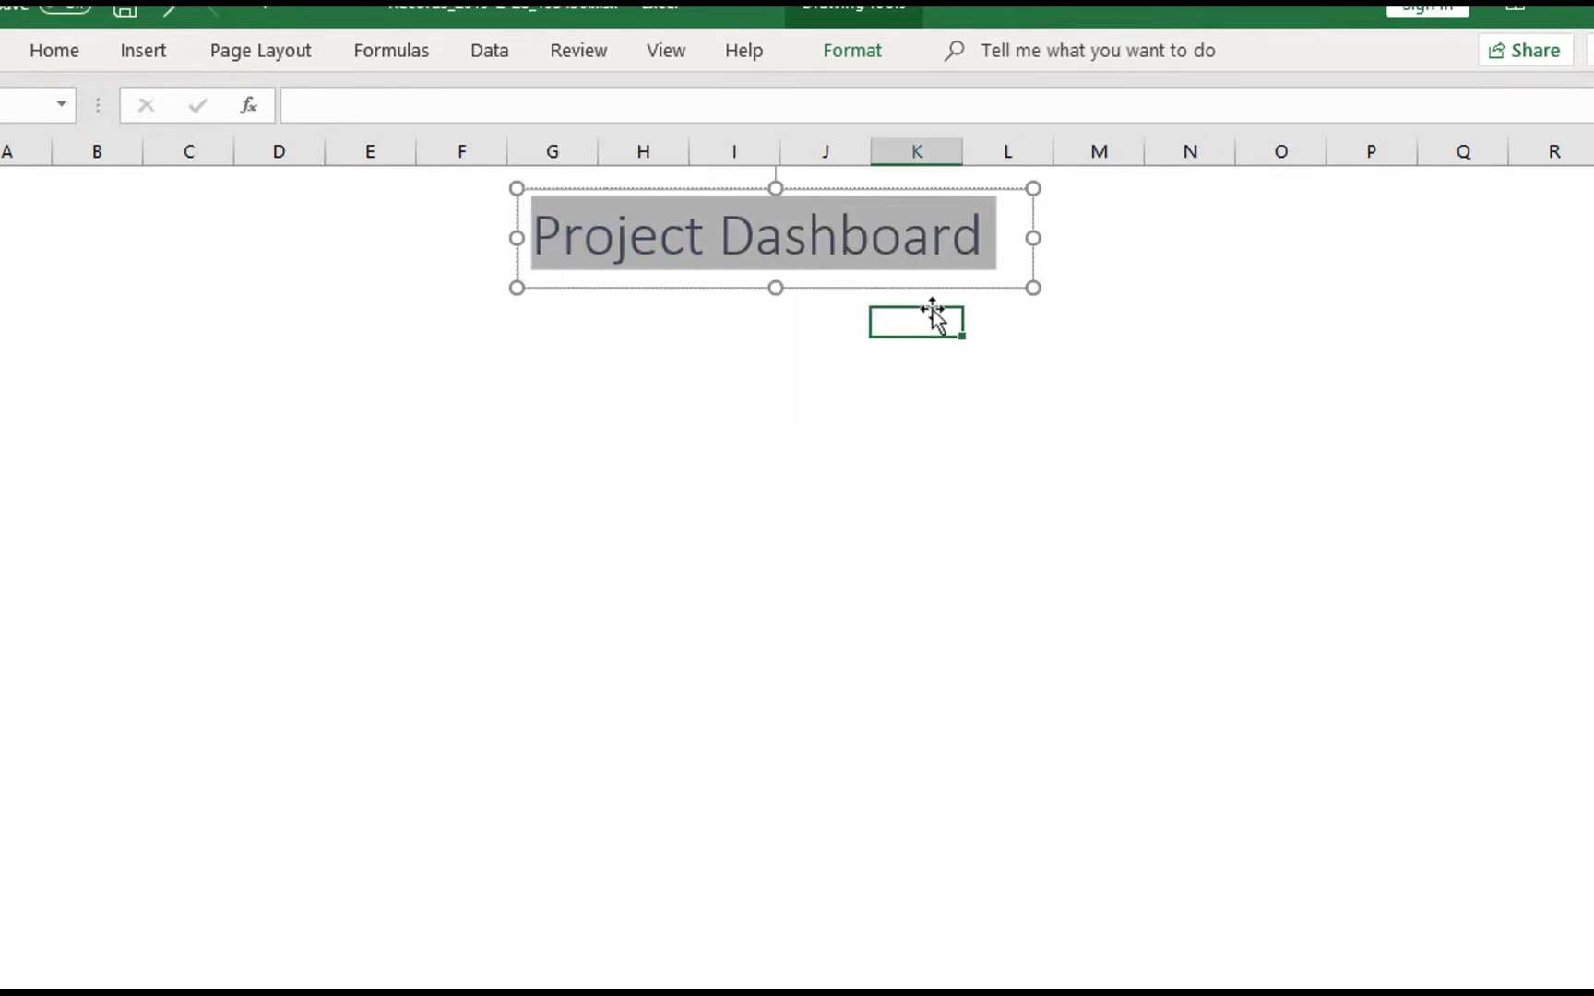
{"action": "left_click", "coordinate": [1164, 275]}
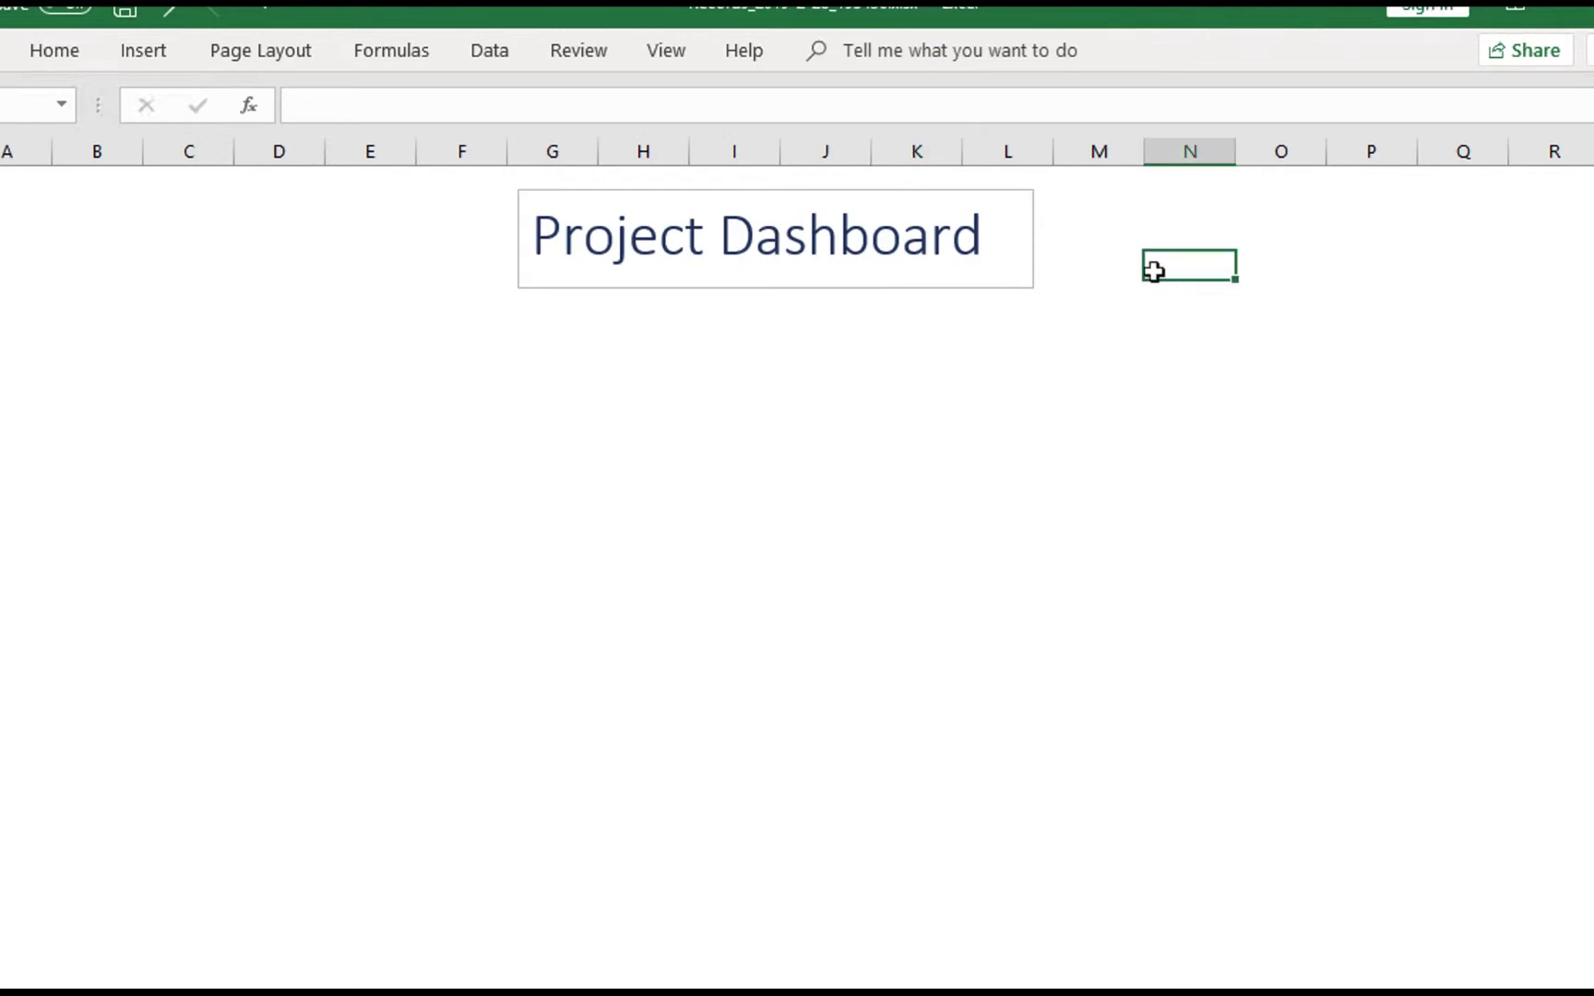
{"action": "left_click", "coordinate": [901, 191]}
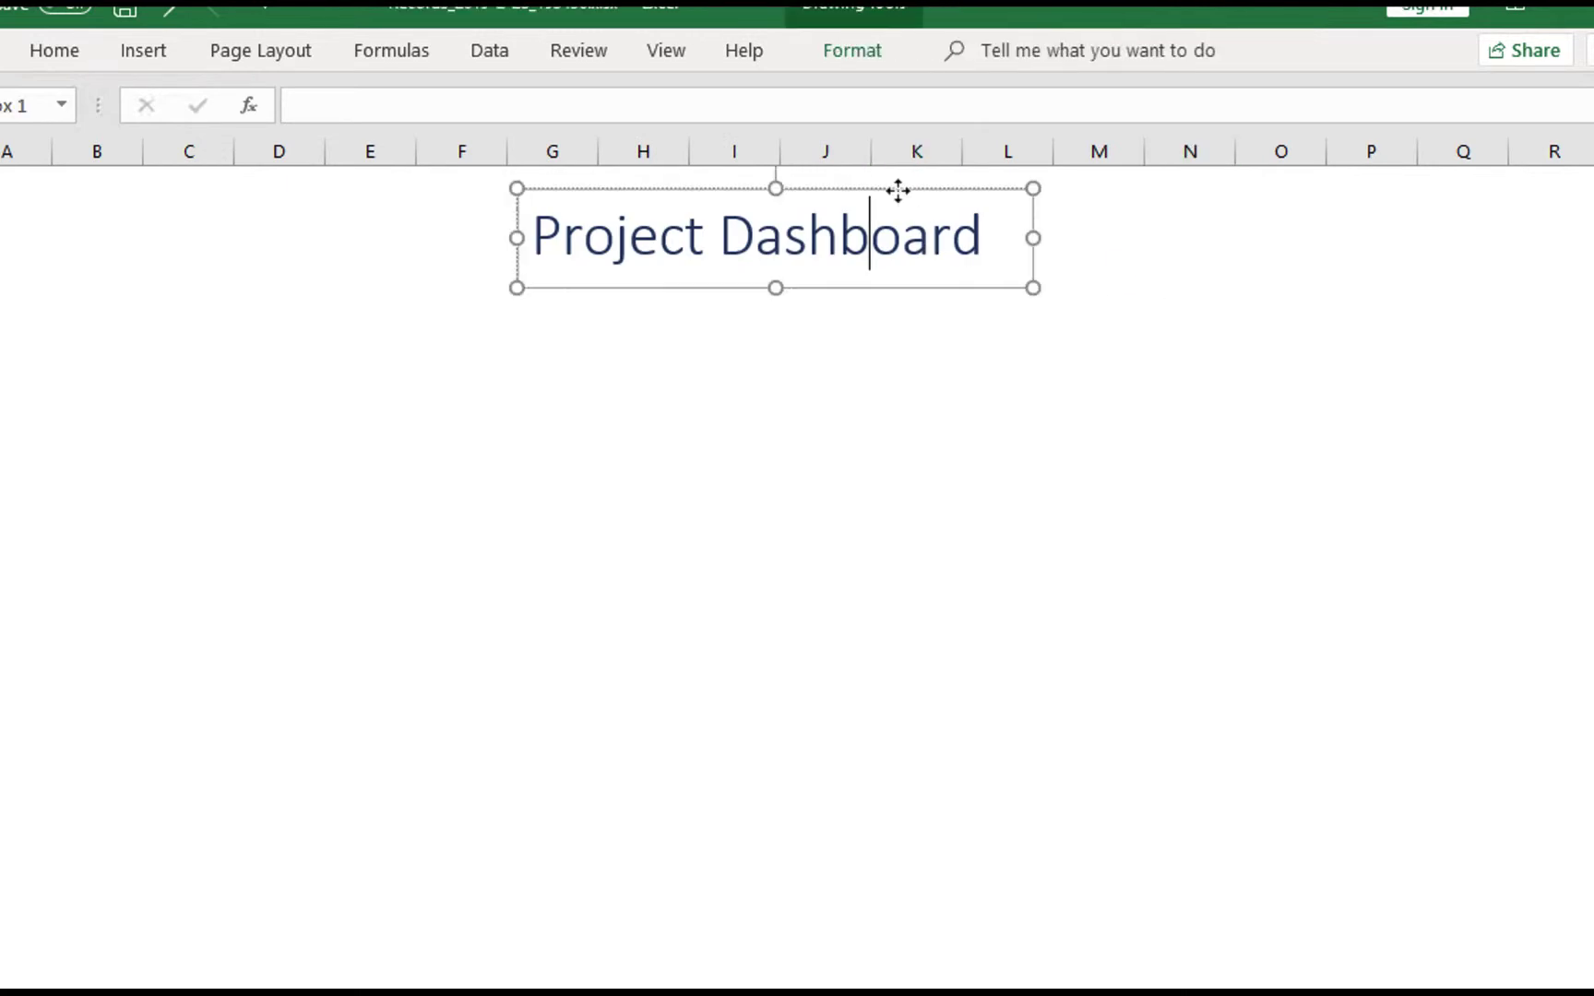
Set the Project Dashboard text box to No line and No fill in Format Shape.
{"action": "right_click", "coordinate": [898, 191]}
{"action": "left_click", "coordinate": [1048, 745]}
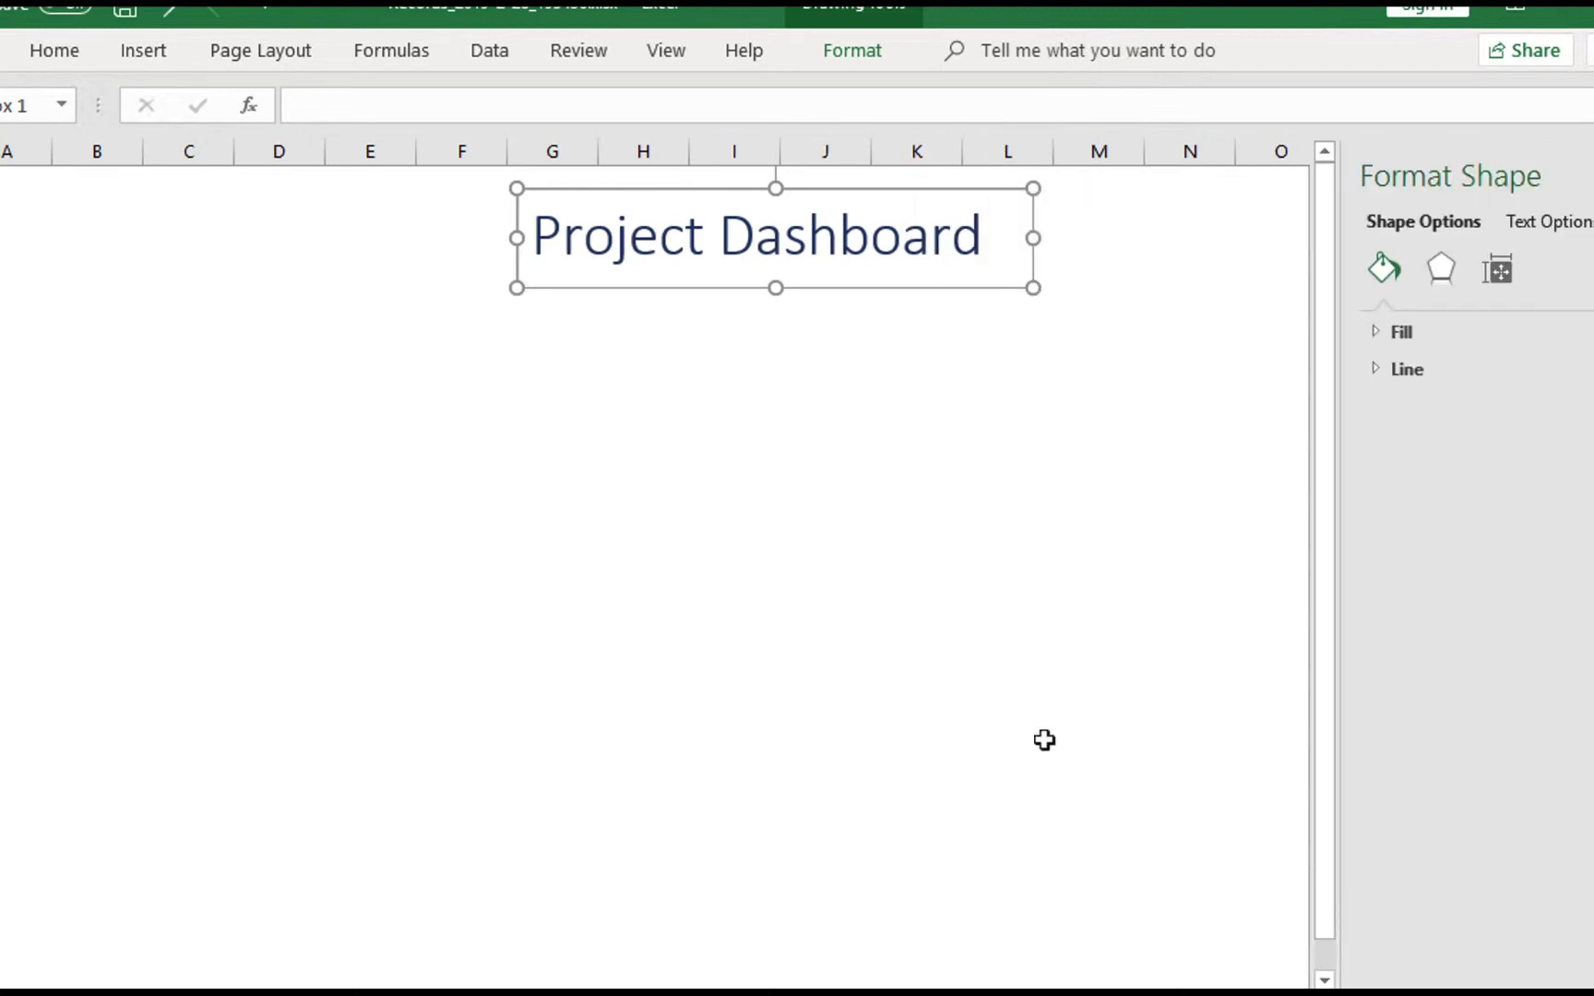
{"action": "left_click", "coordinate": [1378, 378]}
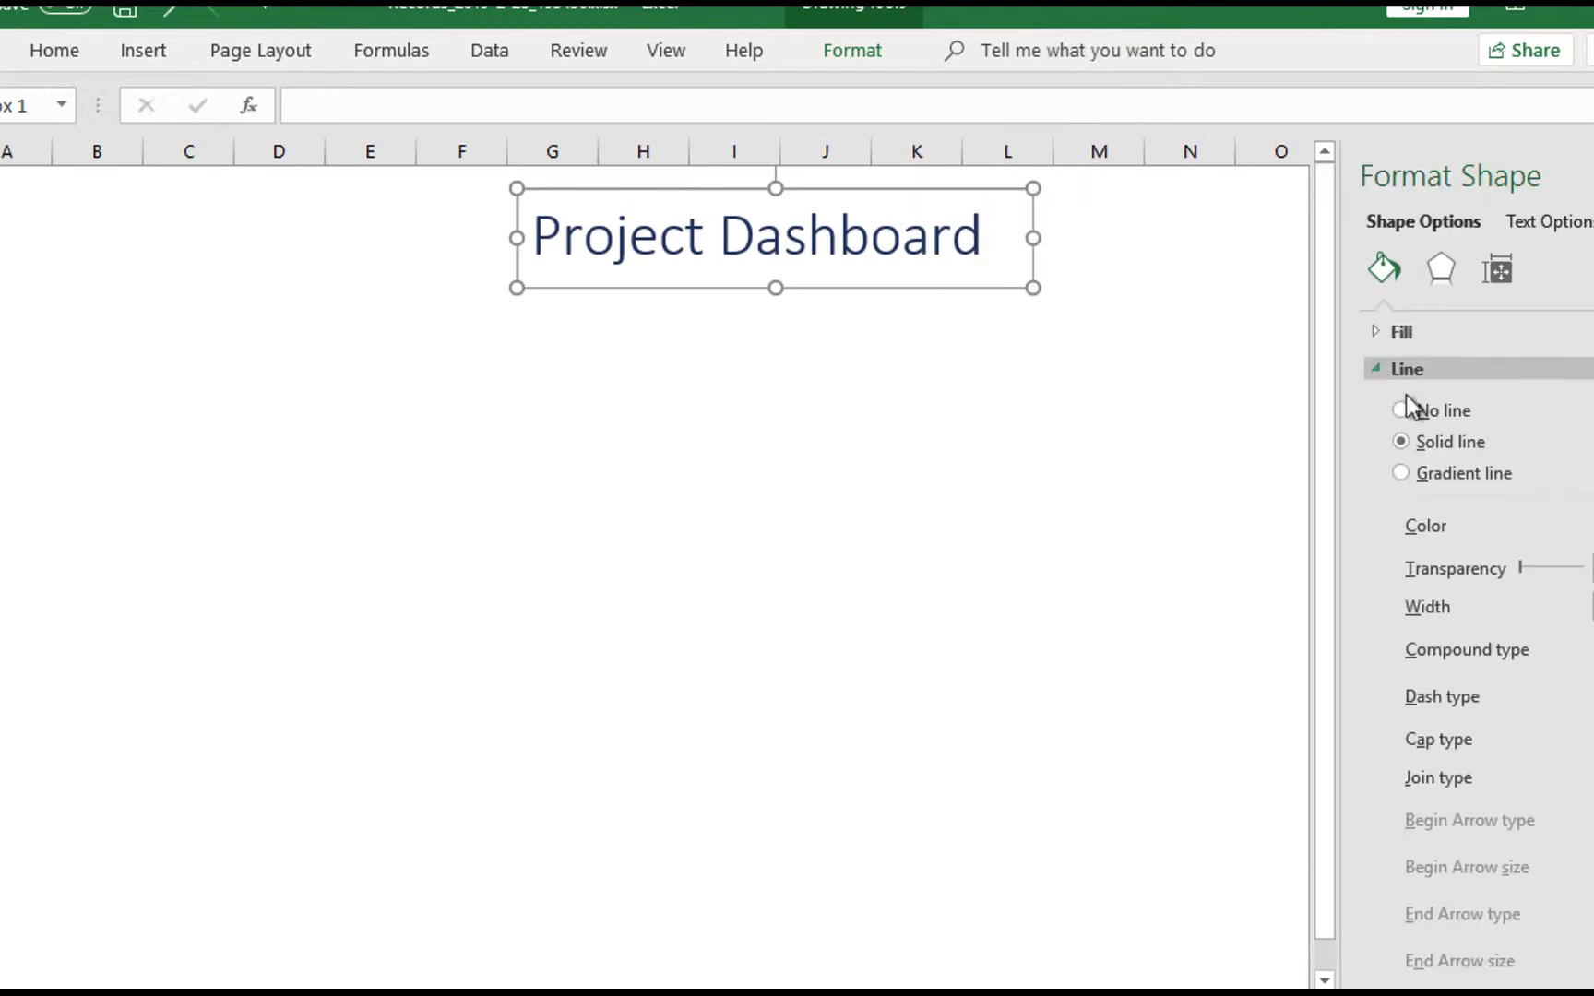
{"action": "left_click", "coordinate": [1403, 411]}
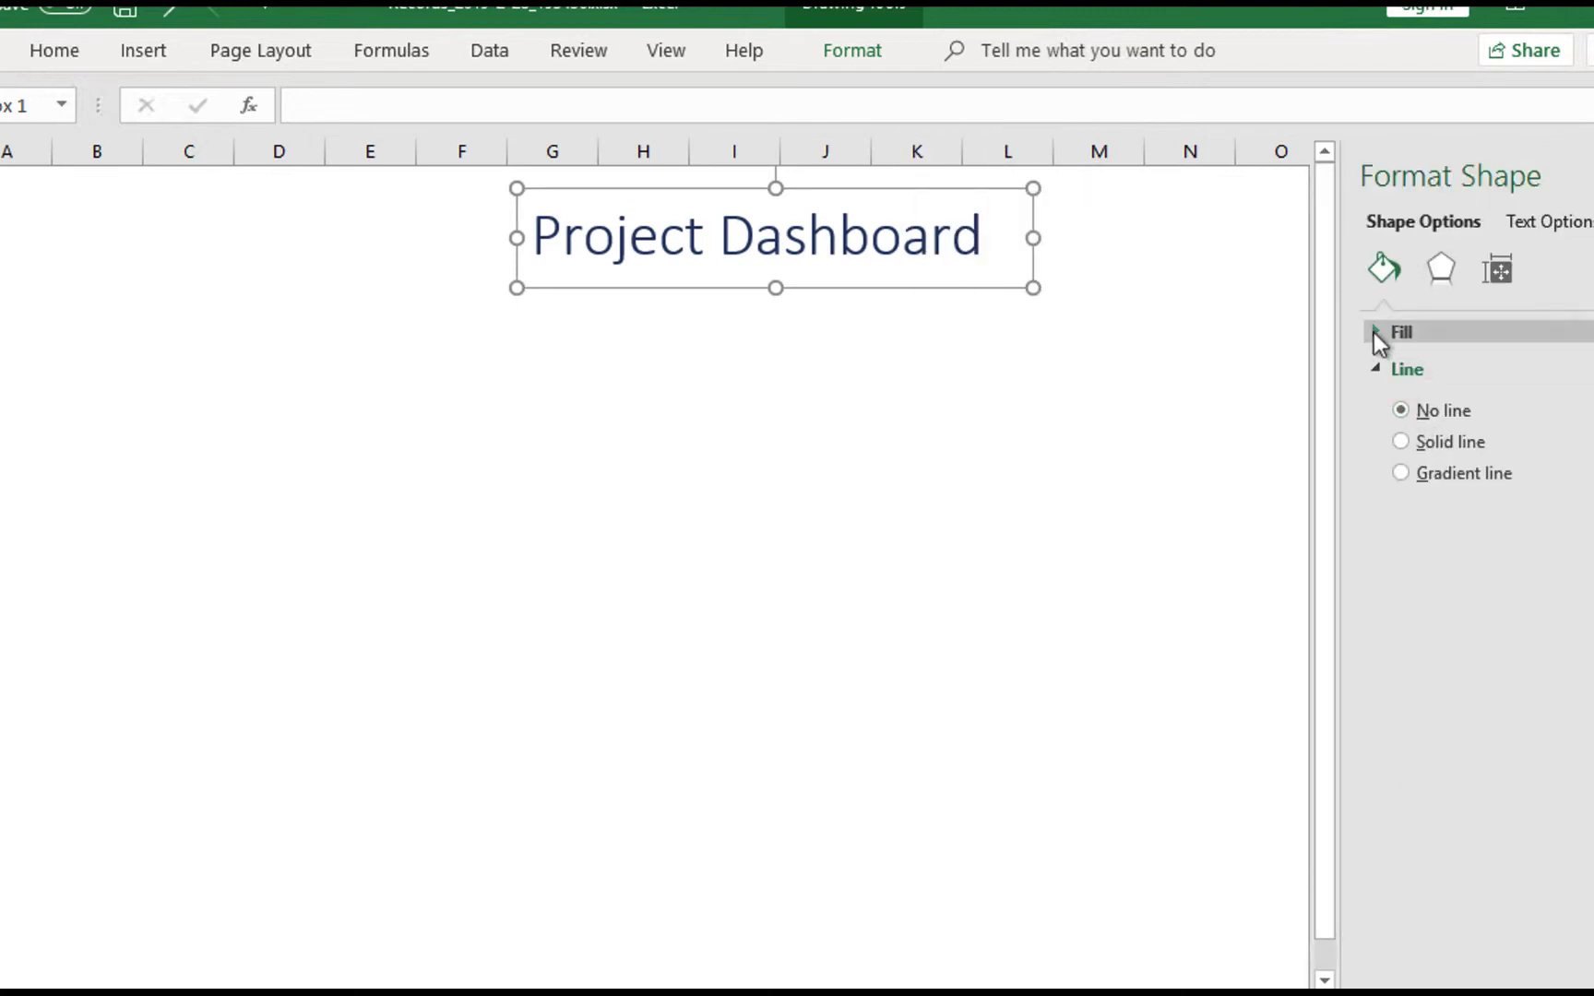
{"action": "left_click", "coordinate": [1395, 334]}
{"action": "left_click", "coordinate": [1401, 374]}
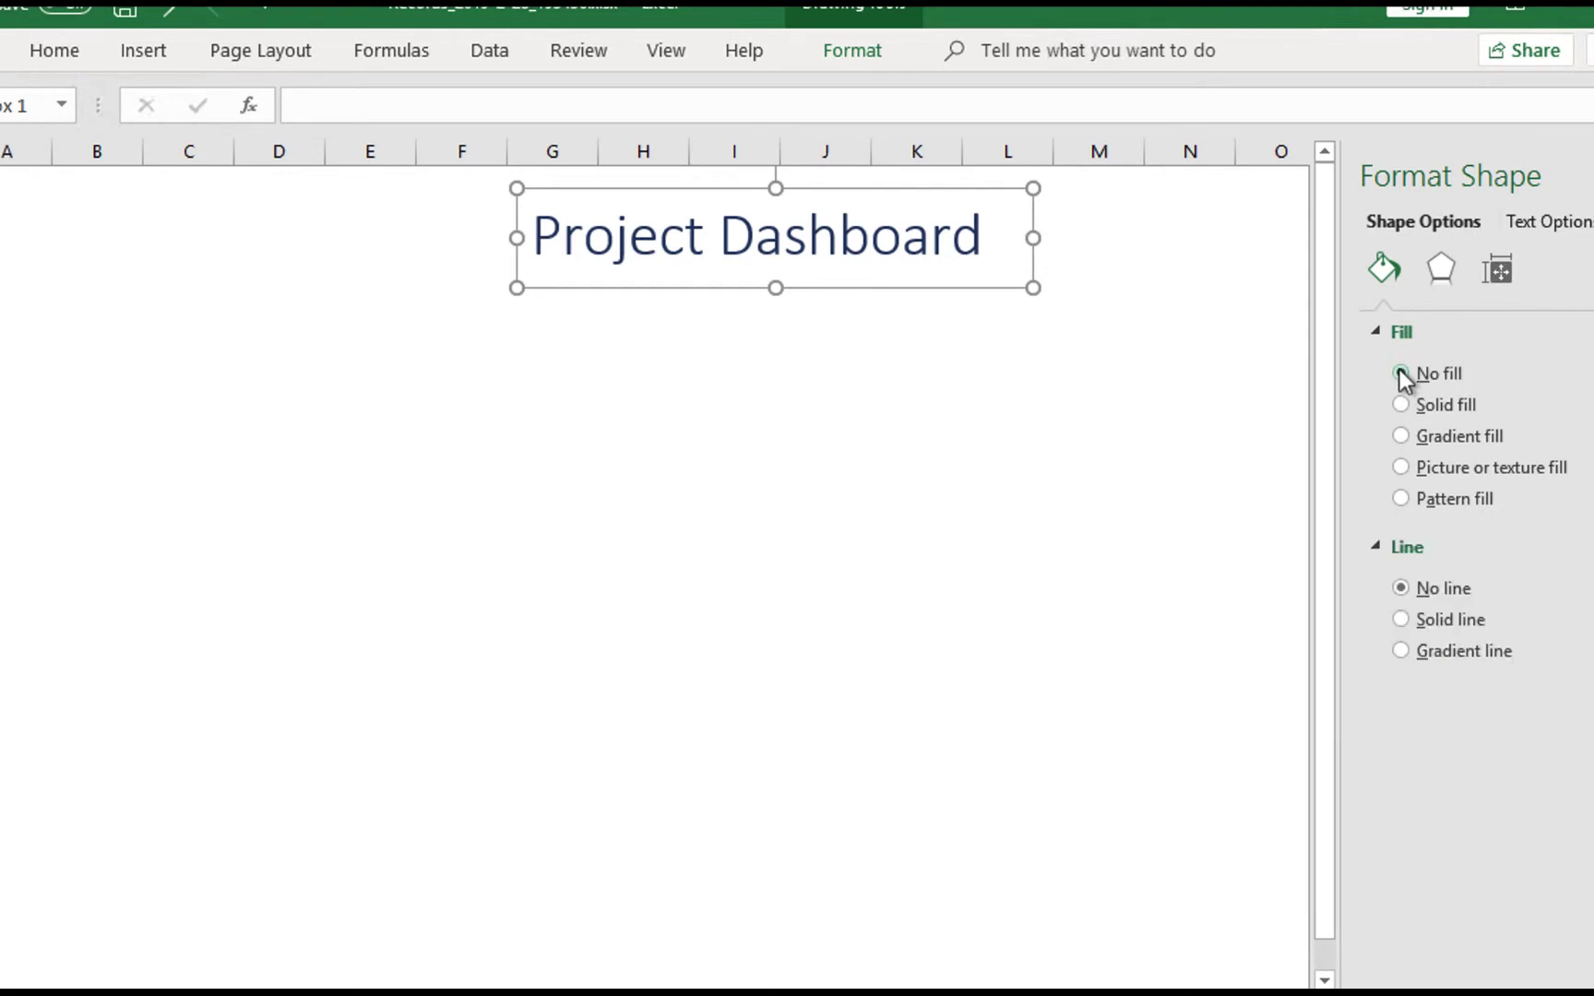
{"action": "left_click", "coordinate": [1127, 183]}
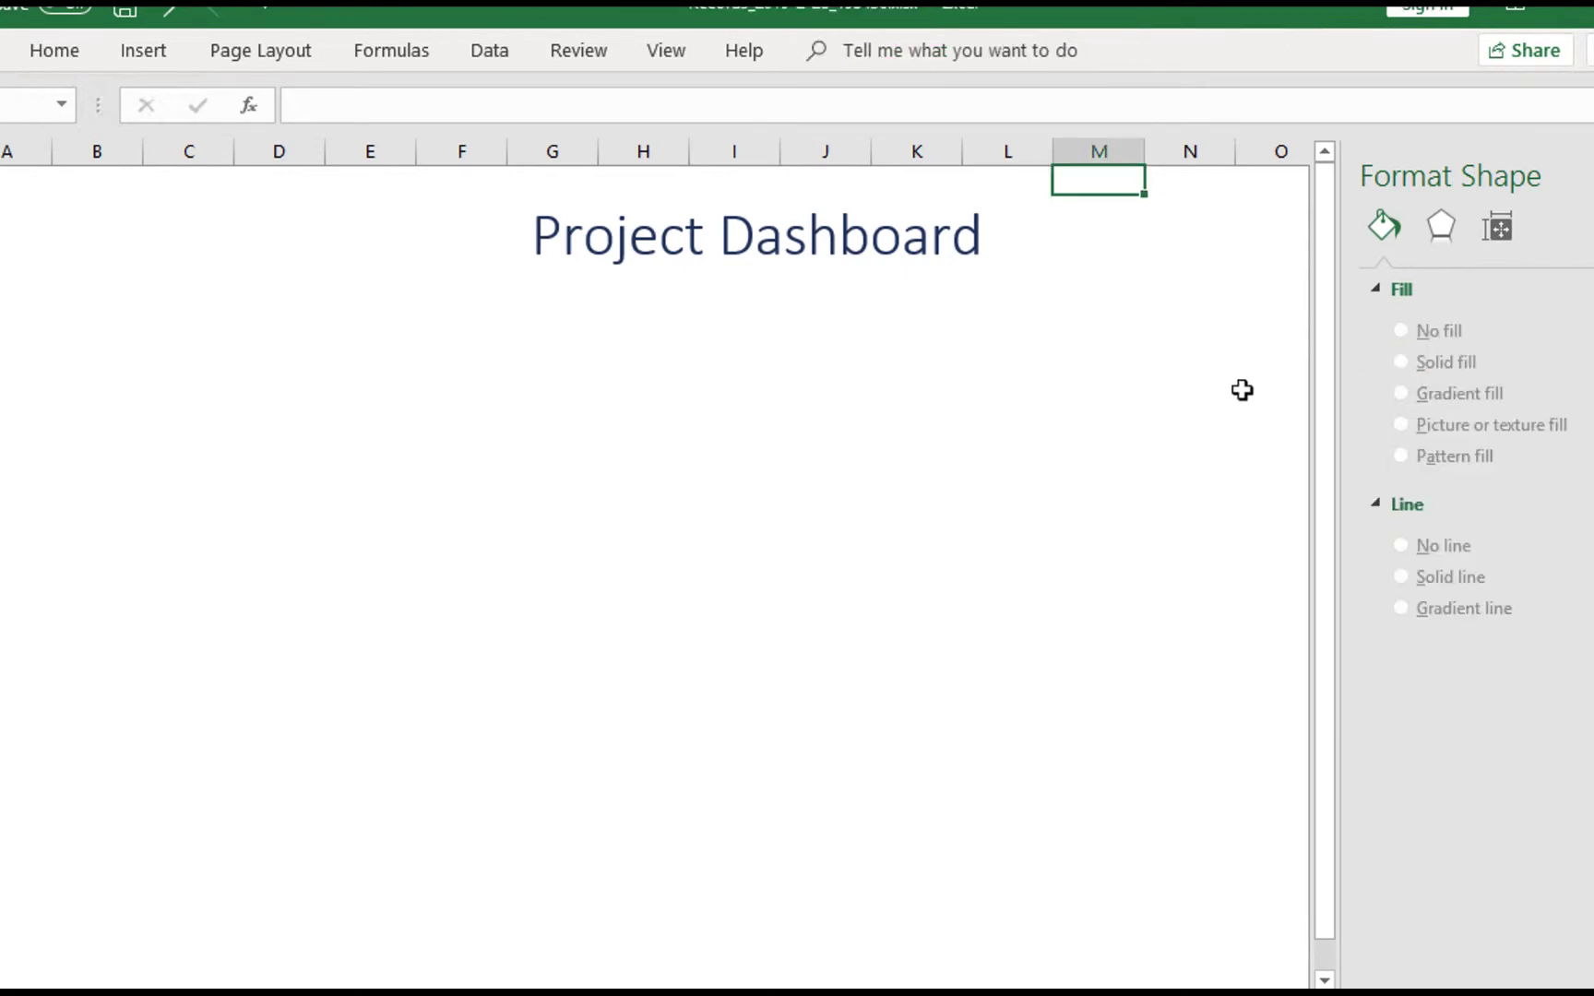
{"action": "left_click", "coordinate": [1591, 176]}
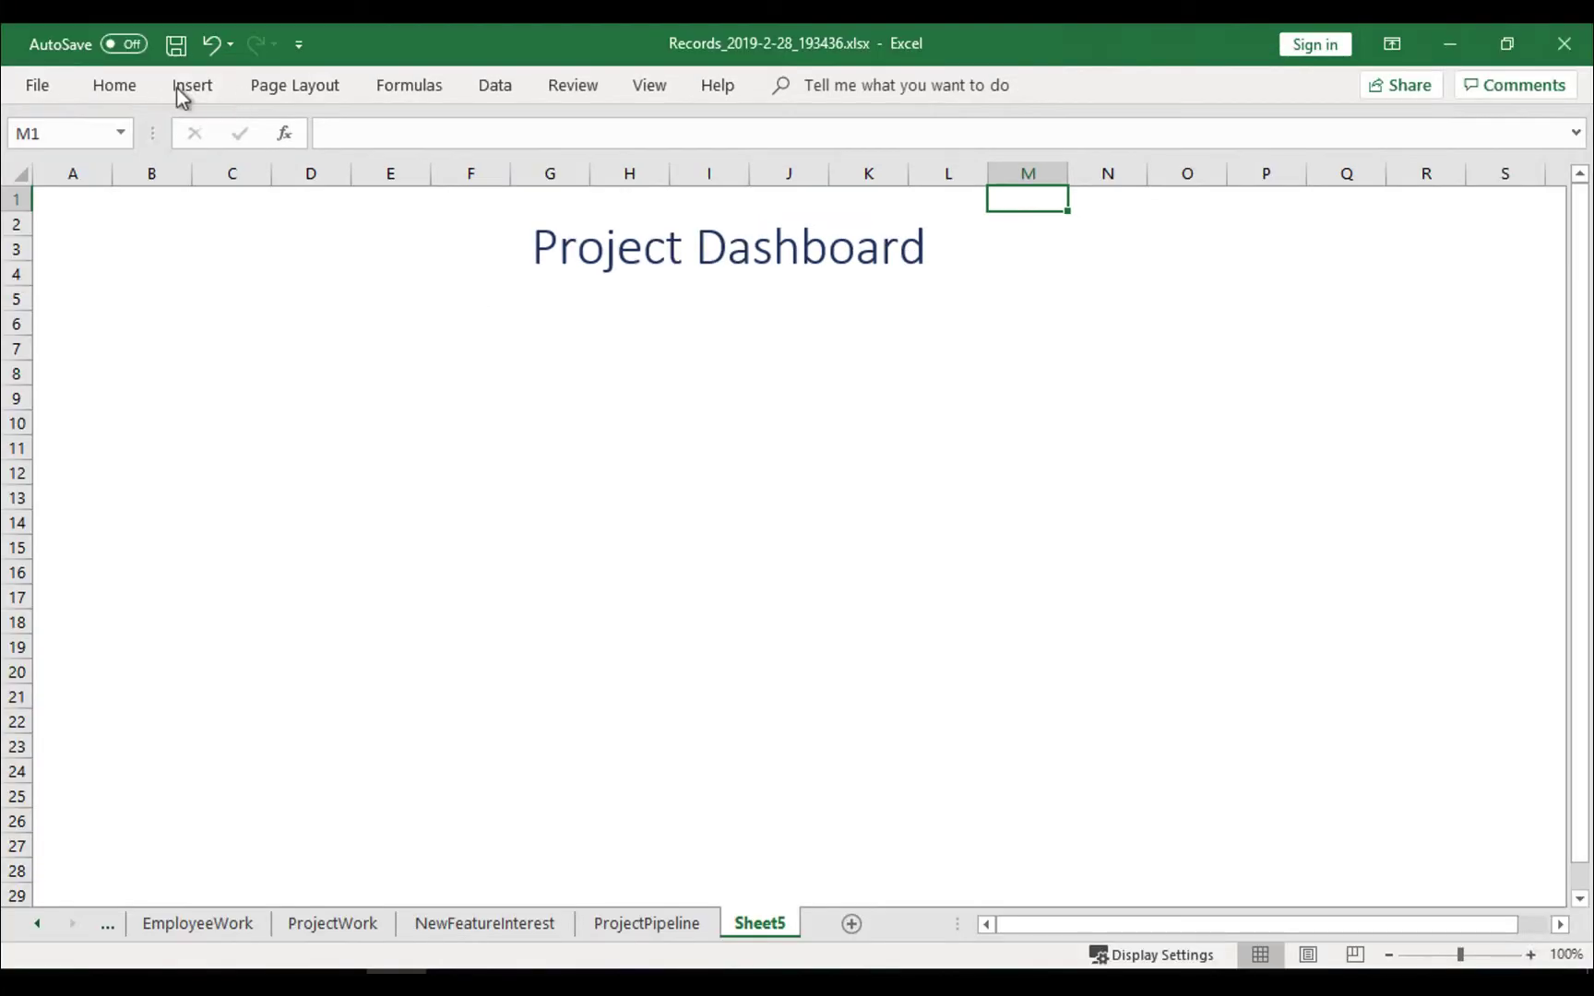
Draw a blue rectangle from A5 to about E21 below the title.
{"action": "left_click", "coordinate": [189, 86]}
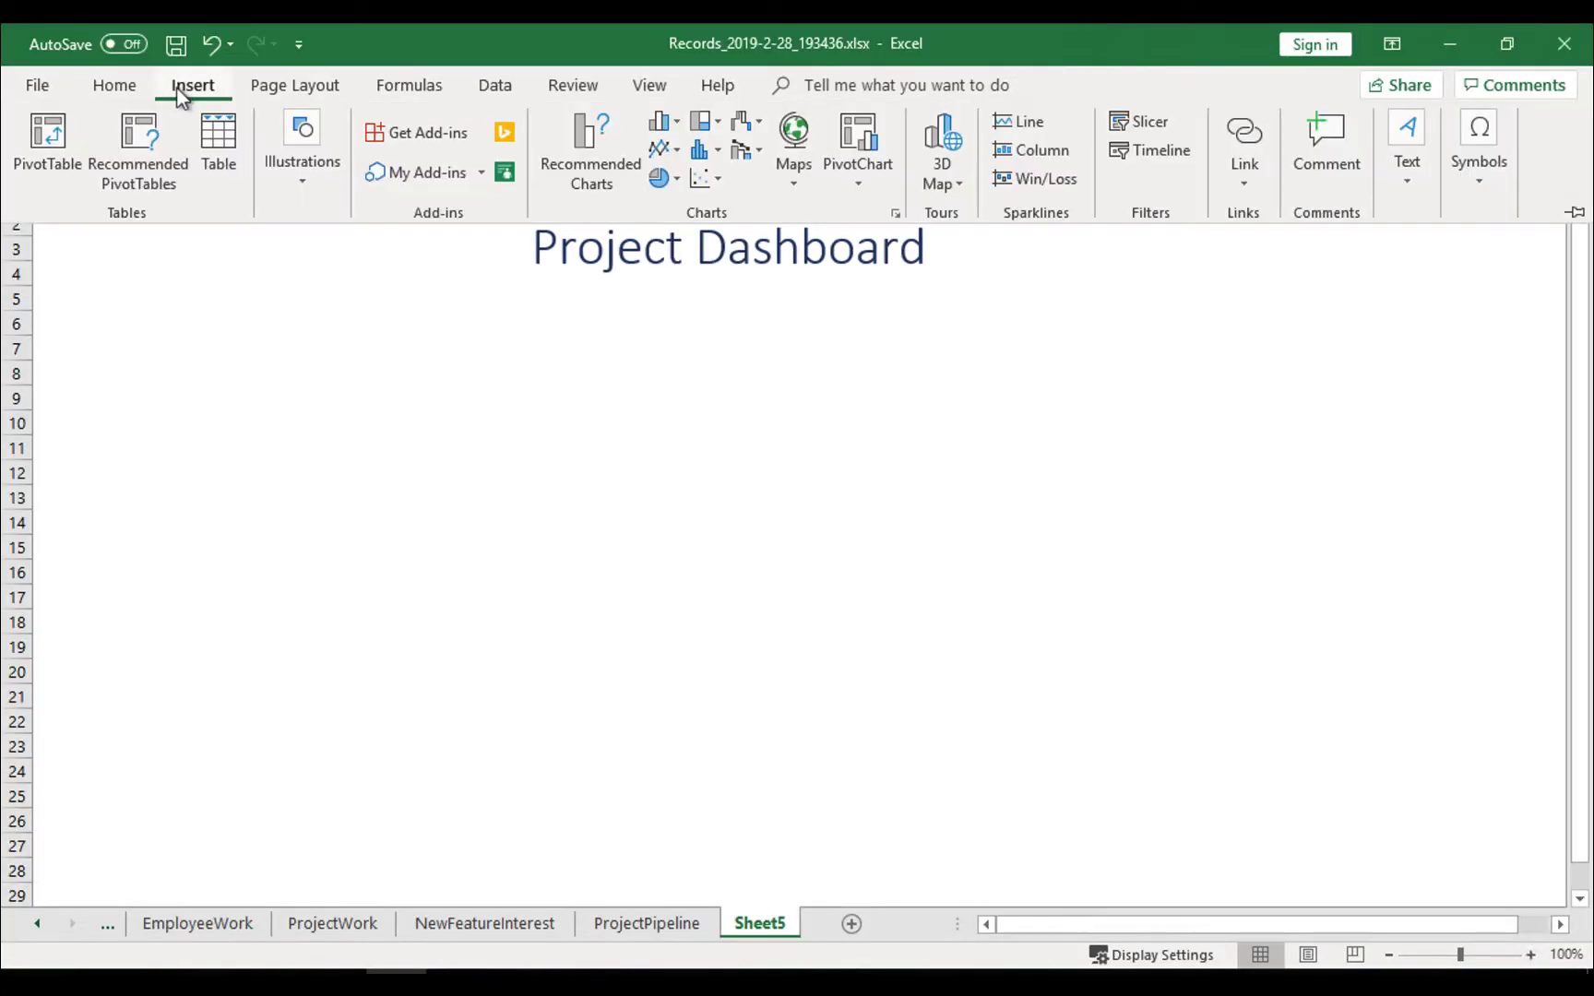
{"action": "left_click", "coordinate": [299, 182]}
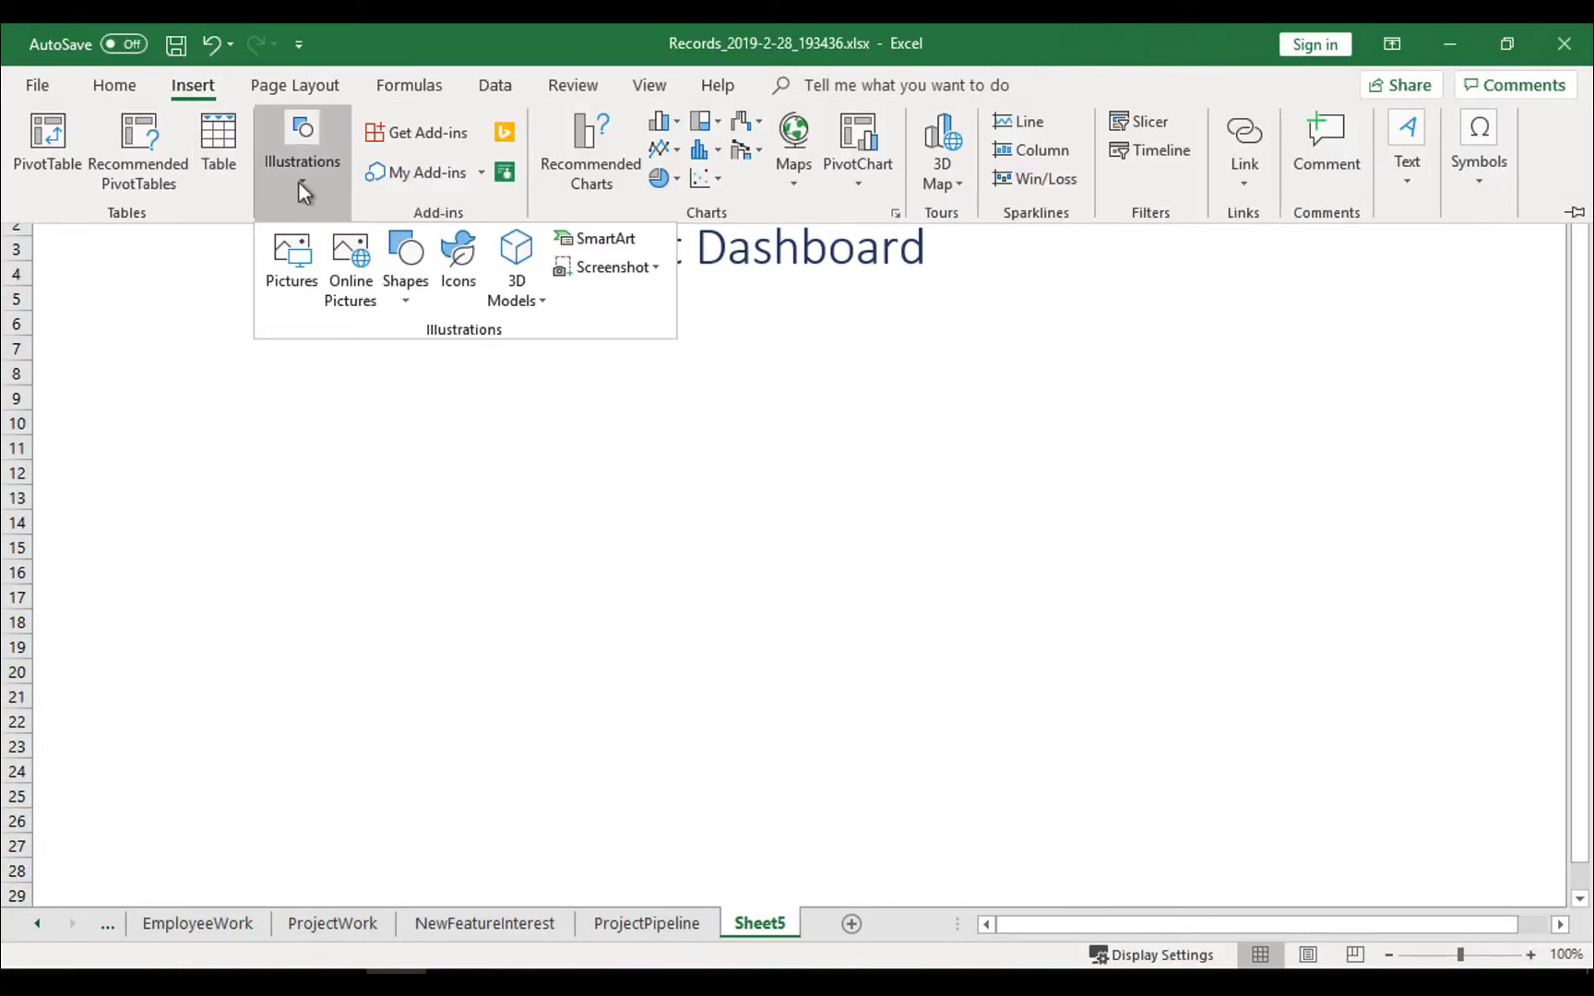
{"action": "left_click", "coordinate": [407, 294]}
{"action": "left_click", "coordinate": [471, 357]}
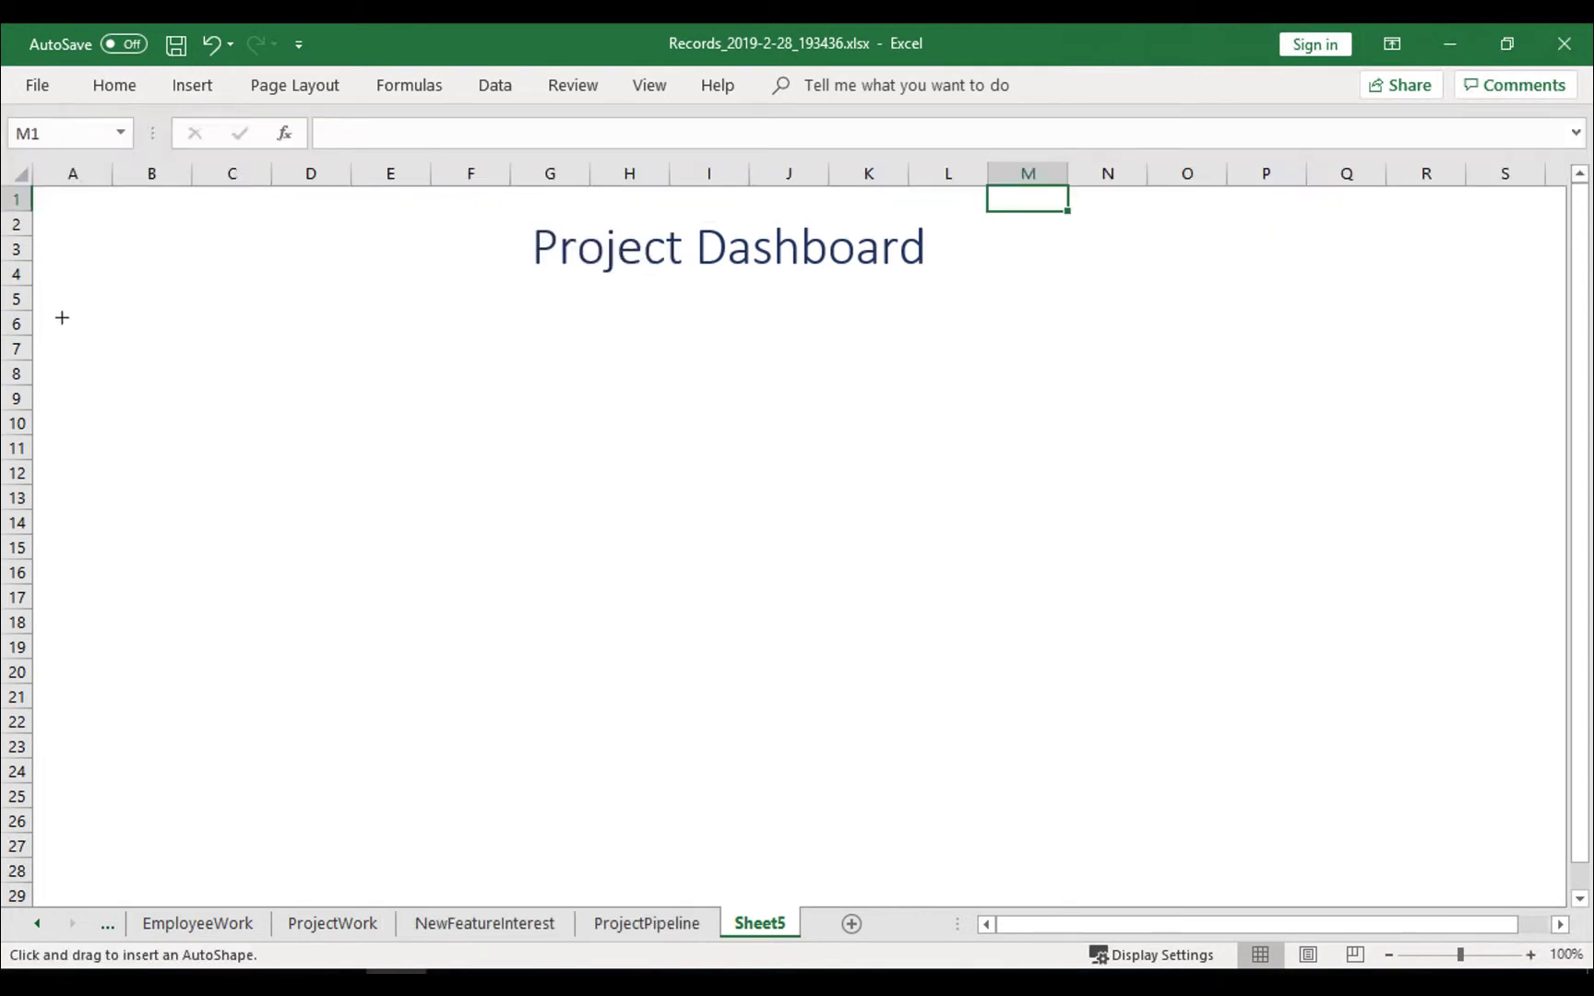
{"action": "mouse_move", "coordinate": [52, 285]}
{"action": "left_mouse_down"}
{"action": "mouse_move", "coordinate": [167, 499]}
{"action": "mouse_move", "coordinate": [356, 705]}
{"action": "mouse_move", "coordinate": [388, 697]}
{"action": "mouse_move", "coordinate": [400, 716]}
{"action": "left_mouse_up"}
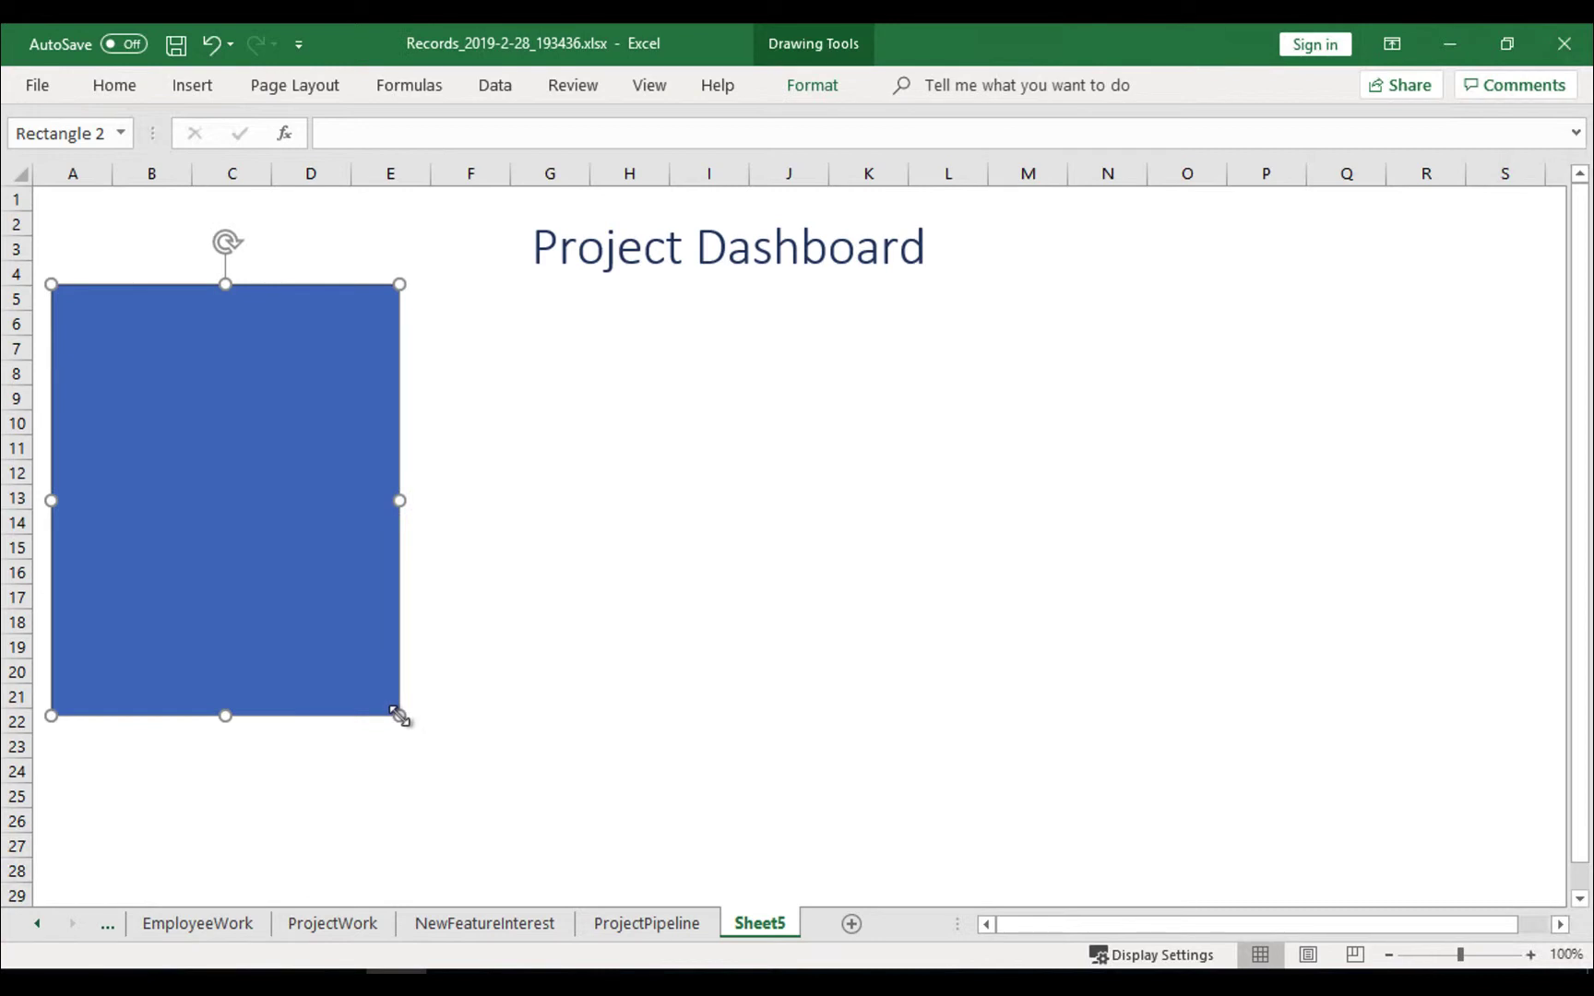
Give the rectangle 50% fill transparency and no outline.
{"action": "right_click", "coordinate": [358, 431]}
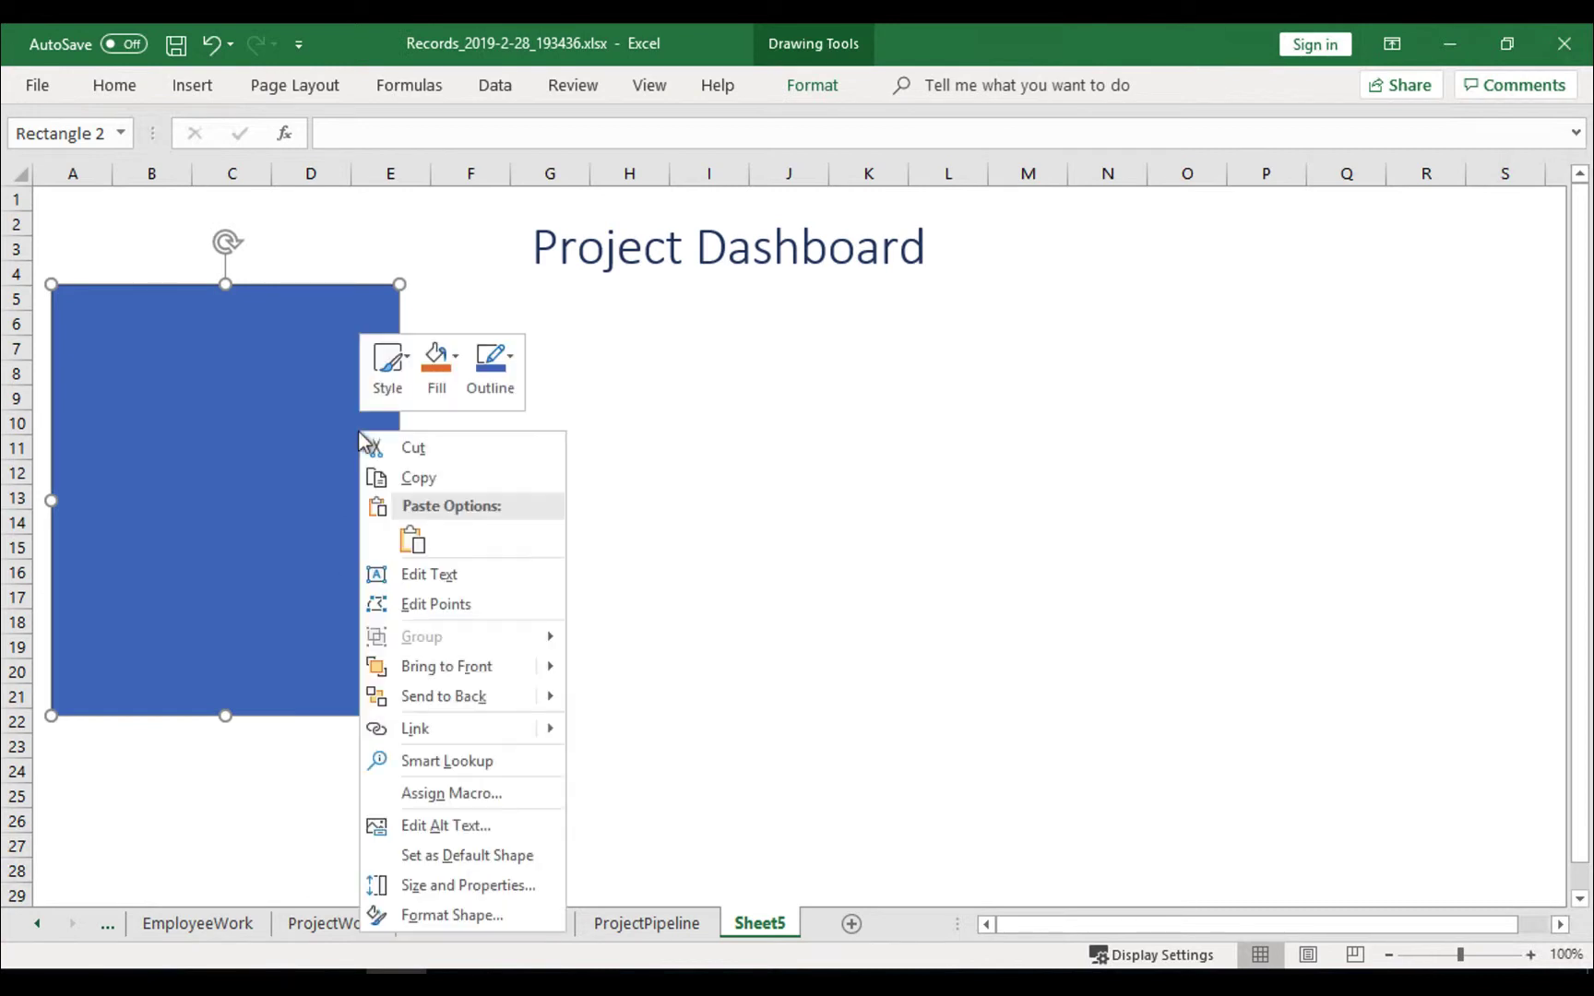
{"action": "left_click", "coordinate": [466, 916]}
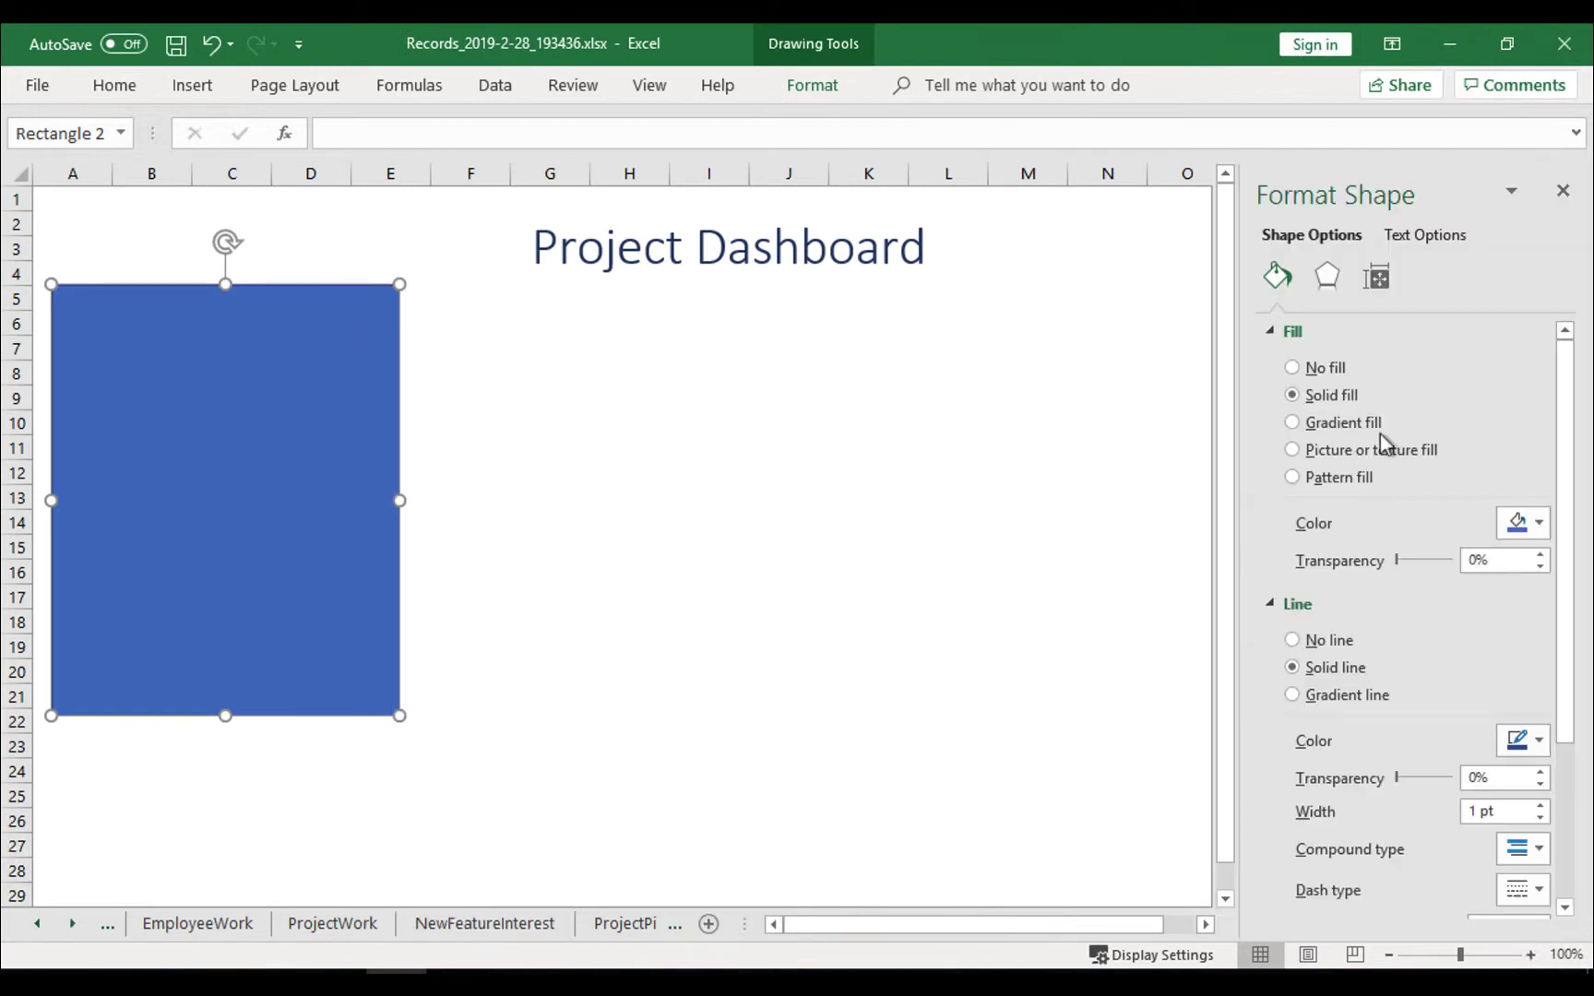
{"action": "double_click", "coordinate": [1483, 562]}
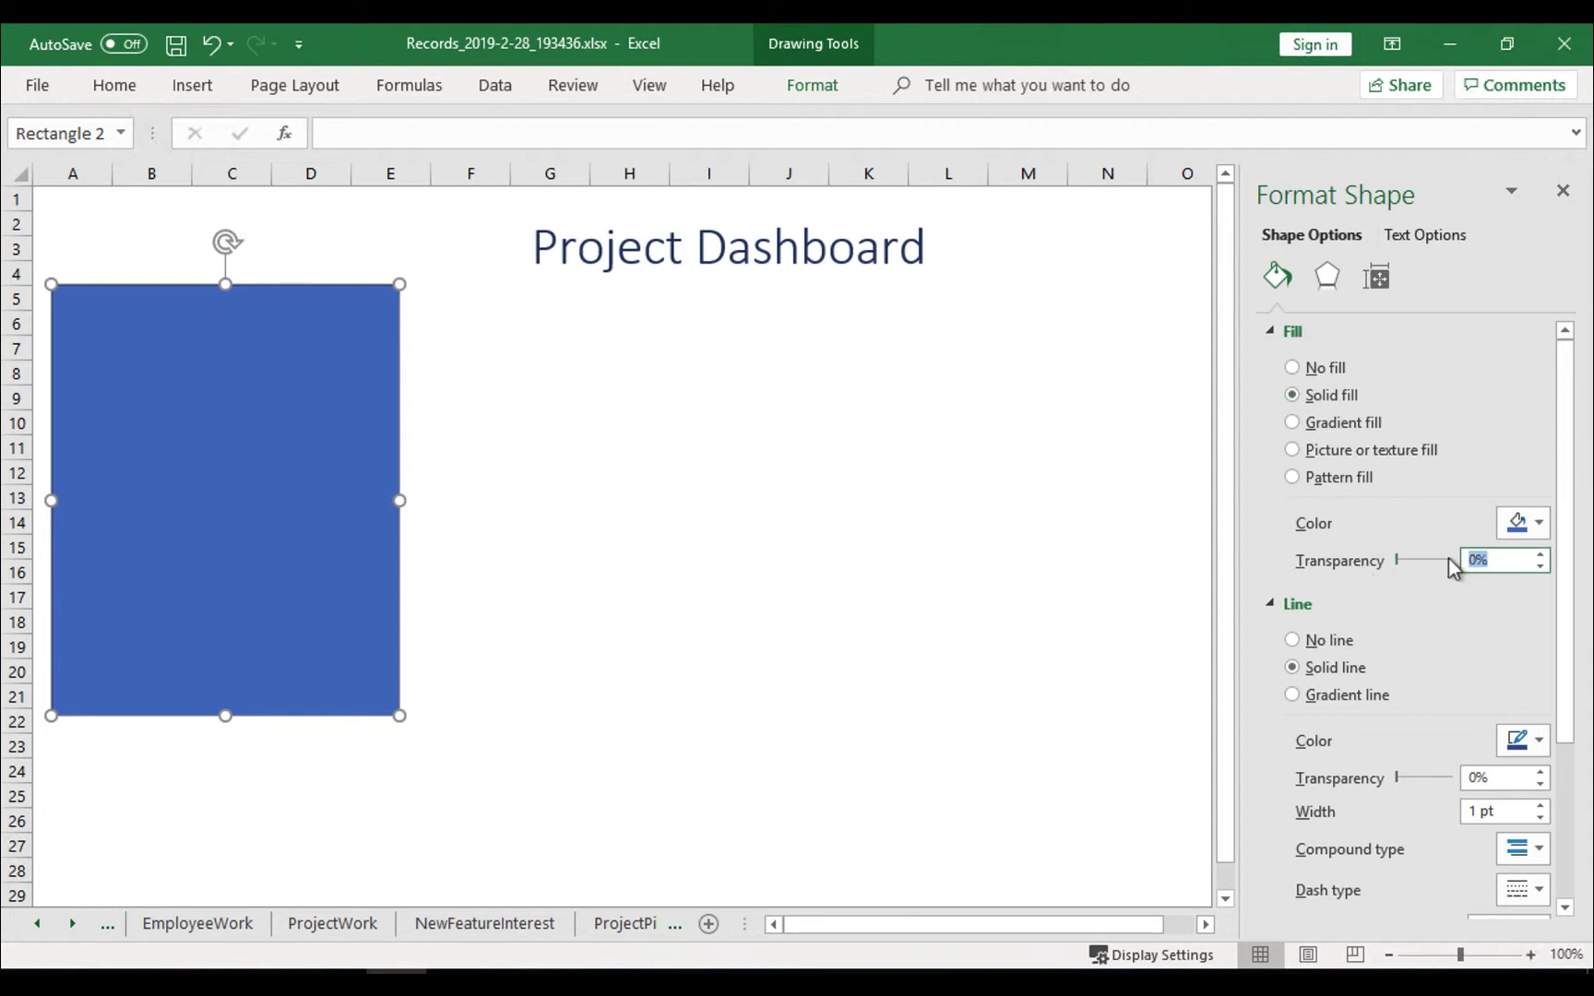
{"action": "type", "text": "50"}
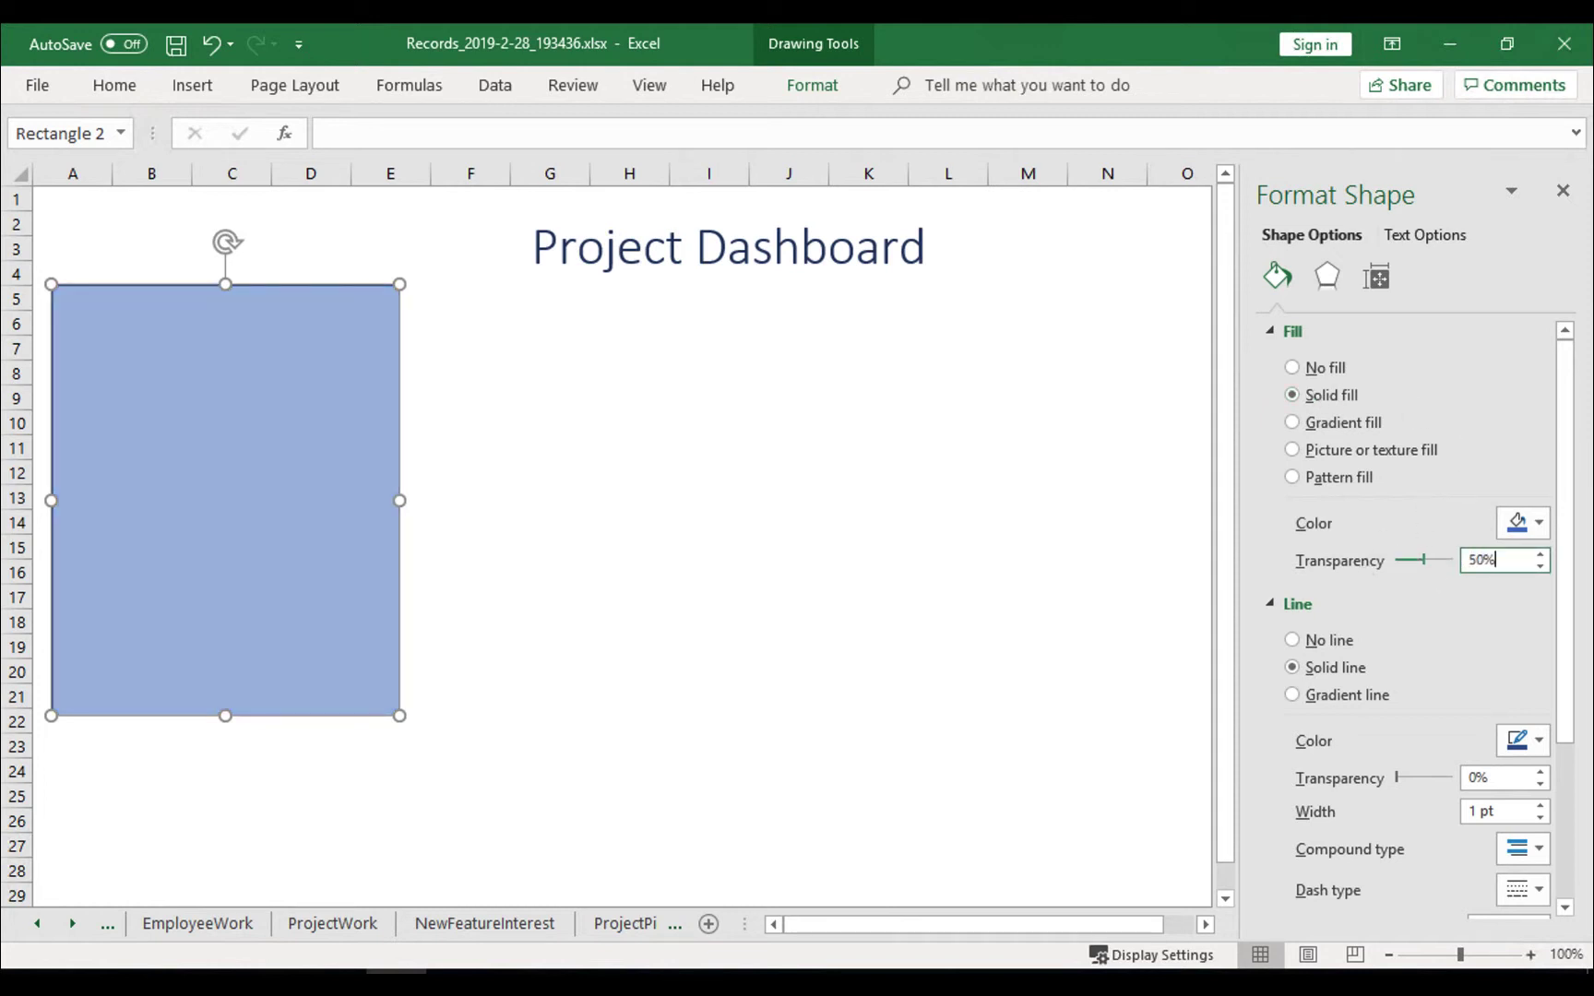
{"action": "left_click", "coordinate": [1288, 643]}
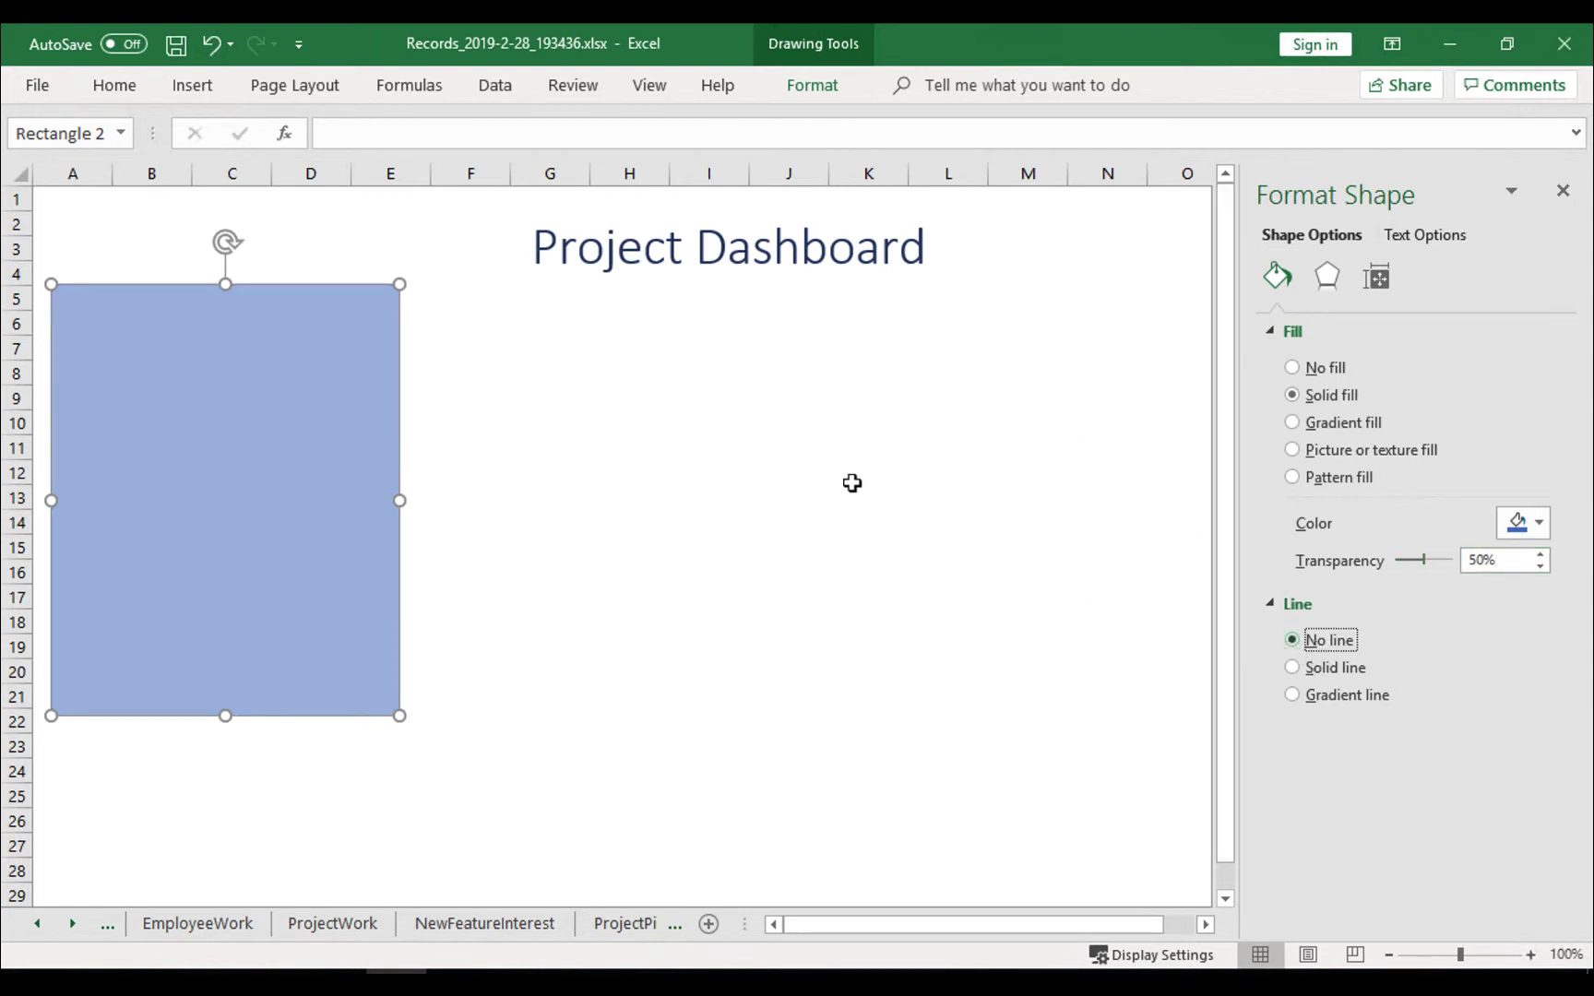
{"action": "left_click", "coordinate": [506, 366]}
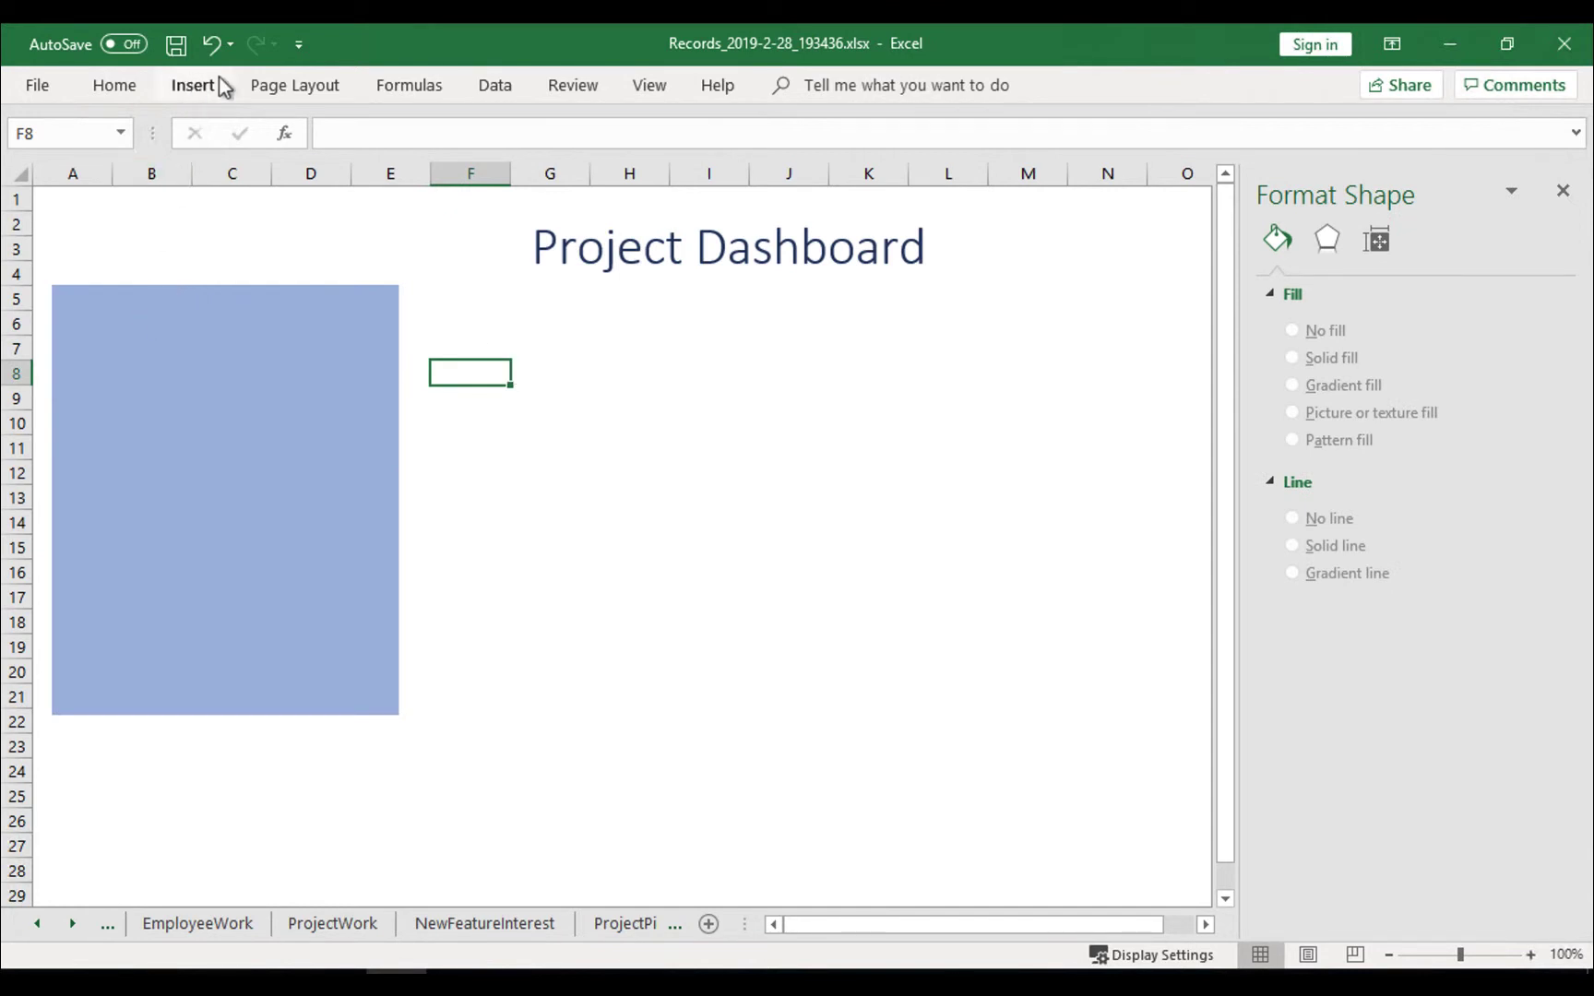
Add a text box over the blue panel reading 'Work Logged By Employee'.
{"action": "left_click", "coordinate": [197, 90]}
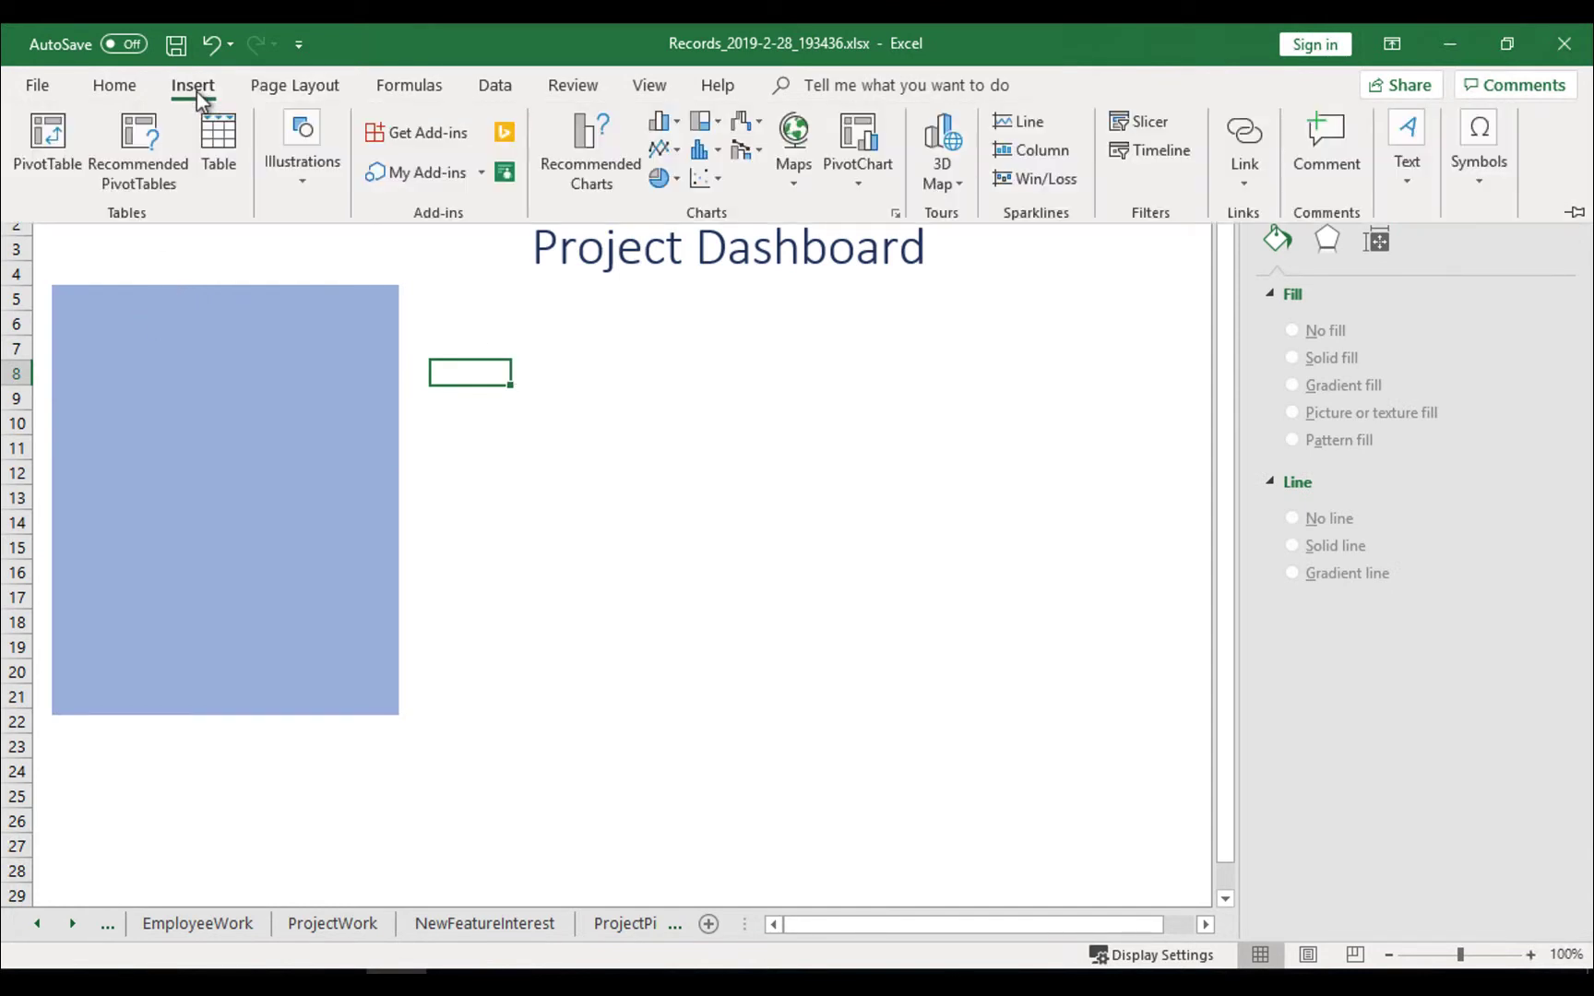
{"action": "left_click", "coordinate": [1404, 173]}
{"action": "left_click", "coordinate": [1302, 281]}
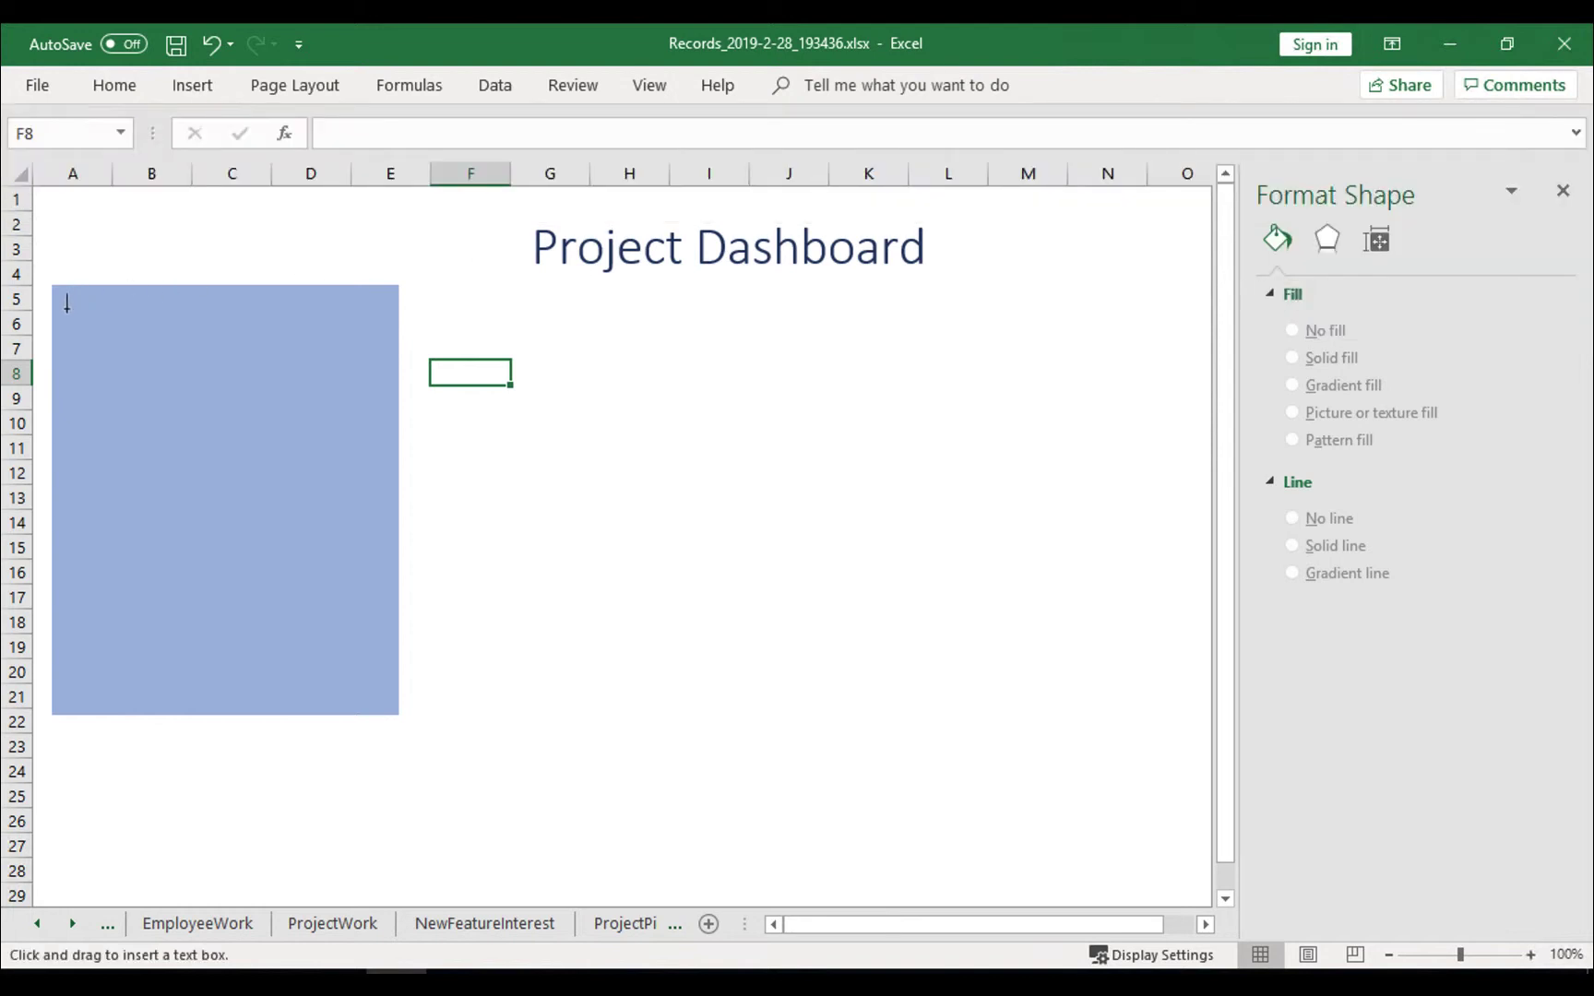
{"action": "left_click_drag", "start_coordinate": [67, 307], "coordinate": [380, 343]}
{"action": "type", "text": "Work Logged By Employee"}
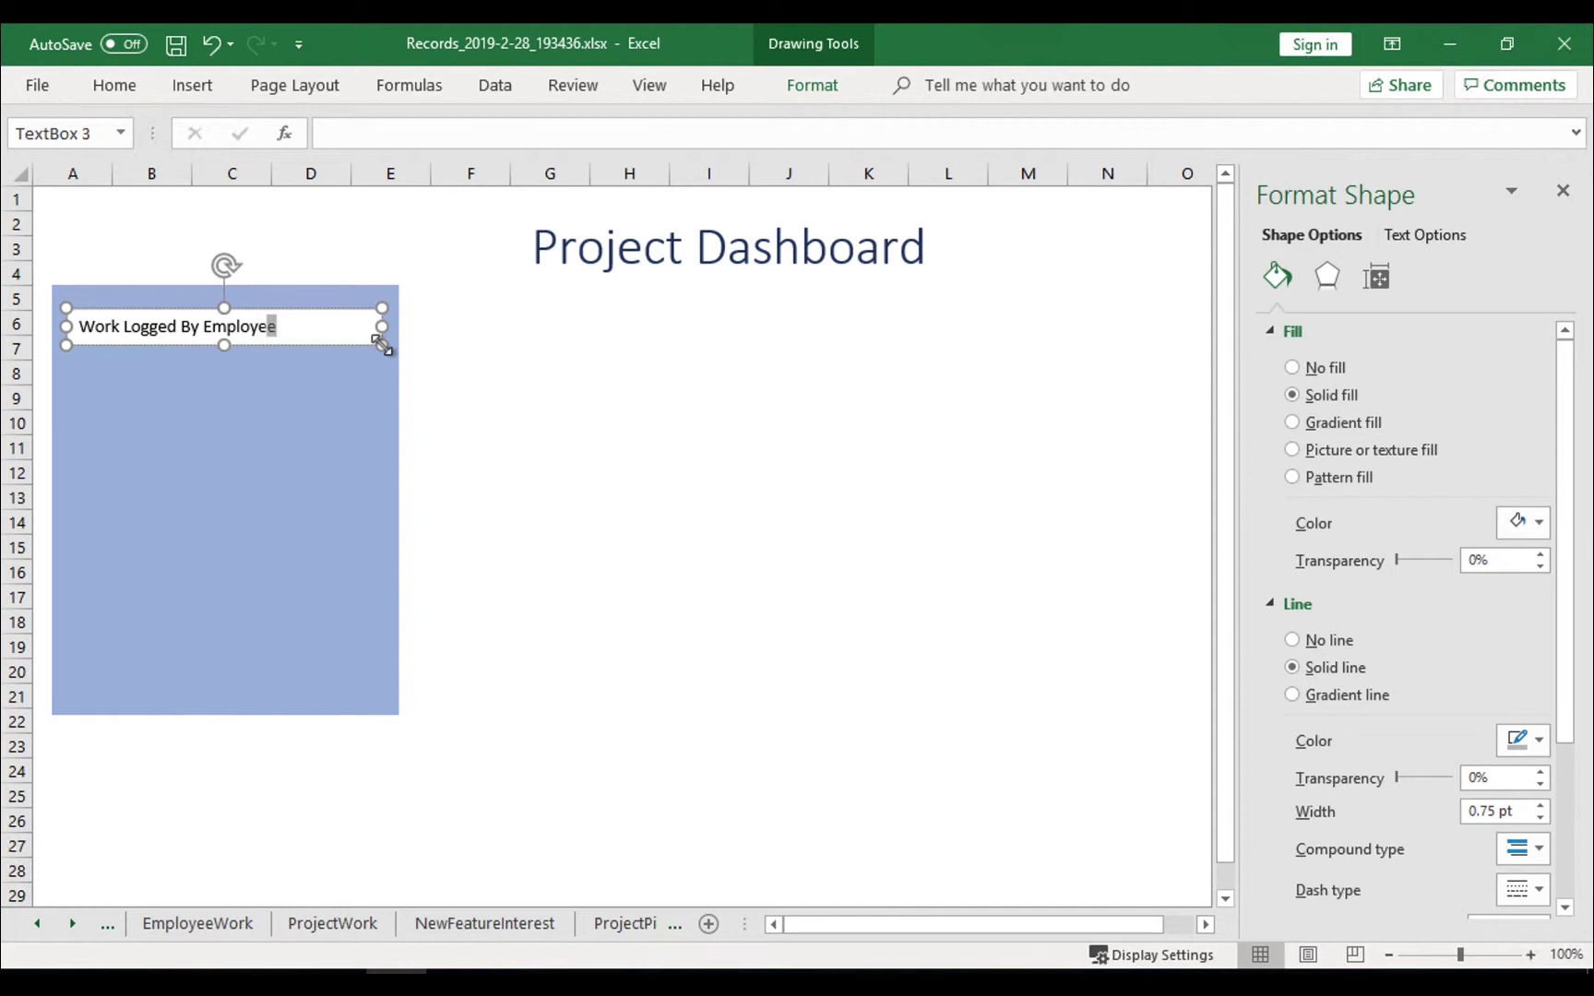
{"action": "key", "text": "shift+Left"}
{"action": "key", "text": "shift+Left"}
{"action": "key", "text": "shift+Left"}
{"action": "key", "text": "shift+Left"}
{"action": "key", "text": "shift+Left"}
{"action": "key", "text": "shift+Left"}
{"action": "key", "text": "shift+Left"}
{"action": "key", "text": "shift+Left"}
{"action": "key", "text": "shift+Left"}
{"action": "key", "text": "shift+Left"}
{"action": "key", "text": "shift+Left"}
{"action": "key", "text": "shift+Left"}
{"action": "key", "text": "shift+Left"}
{"action": "key", "text": "shift+Left"}
{"action": "key", "text": "shift+Left"}
{"action": "key", "text": "shift+Left"}
{"action": "key", "text": "shift+Left"}
{"action": "key", "text": "shift+Left"}
{"action": "key", "text": "shift+Left"}
{"action": "key", "text": "shift+Left"}
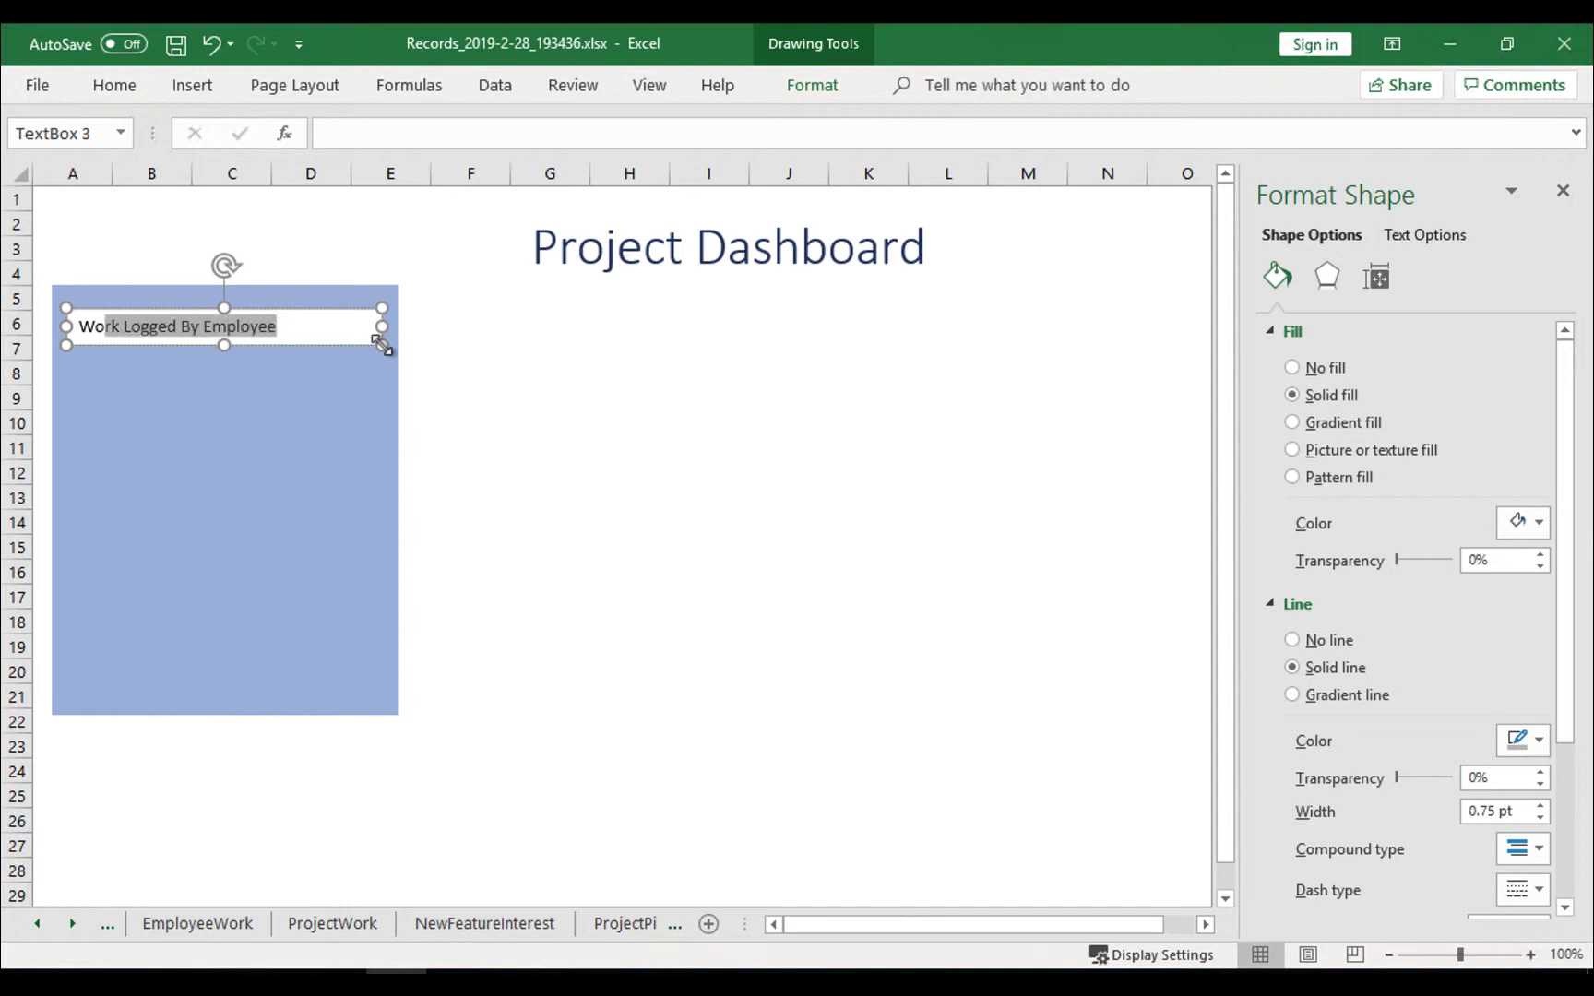
Format the panel title as white 16 pt Calibri Light.
{"action": "right_click", "coordinate": [251, 329]}
{"action": "left_click", "coordinate": [328, 257]}
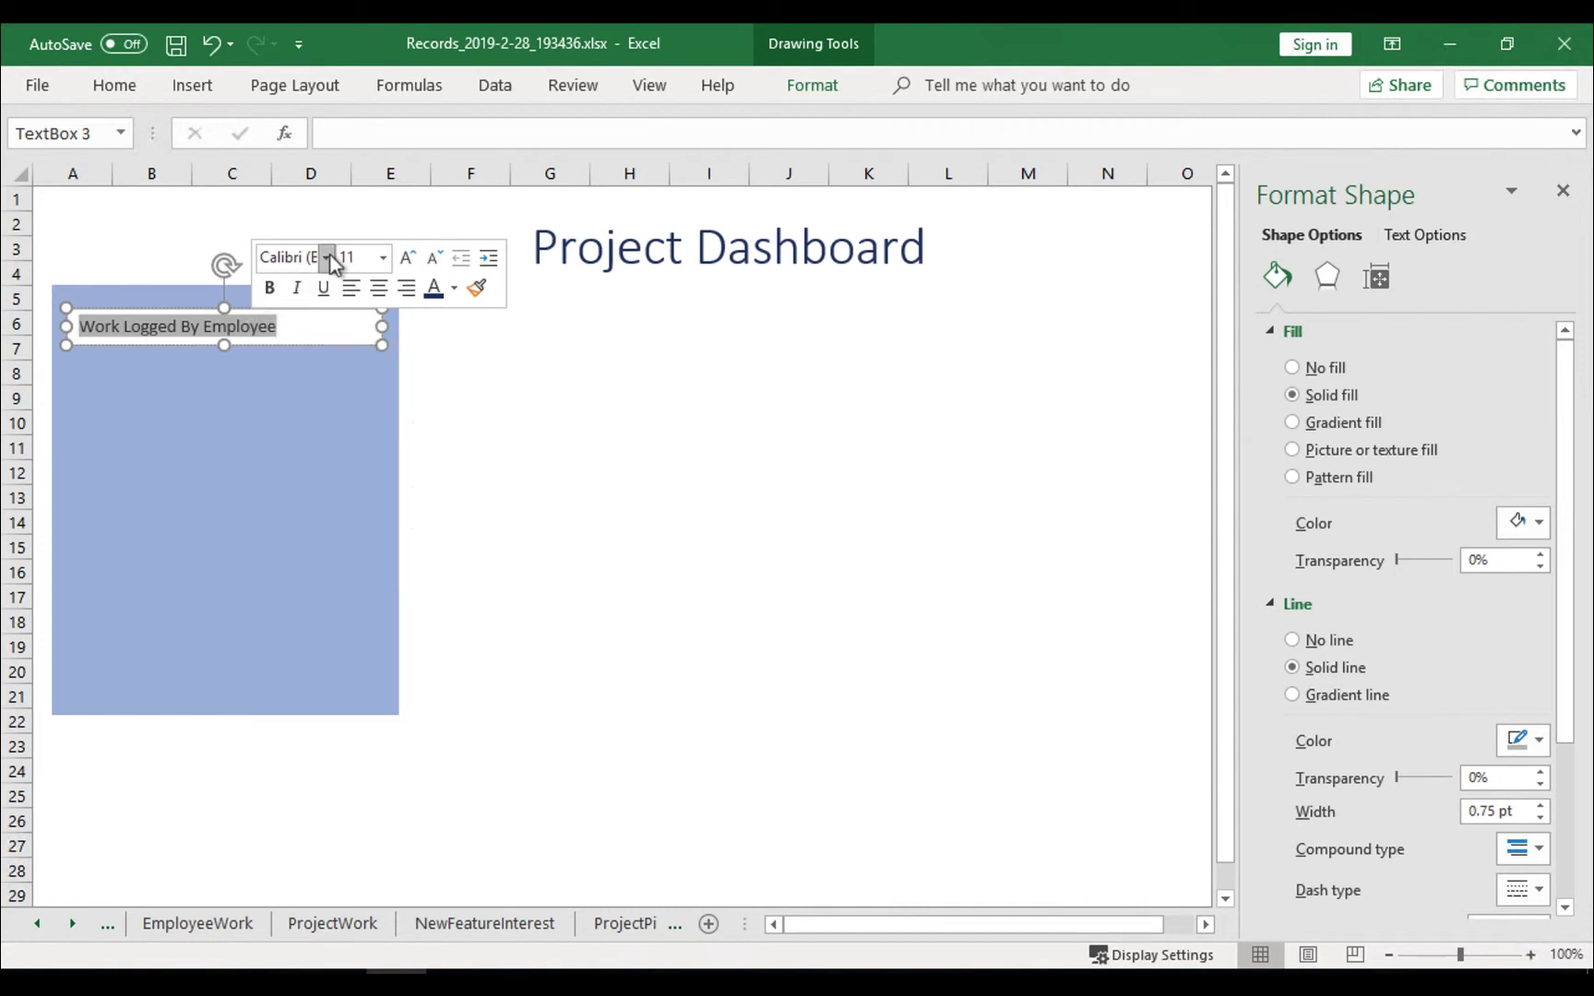
{"action": "left_click", "coordinate": [329, 325]}
{"action": "left_click", "coordinate": [382, 260]}
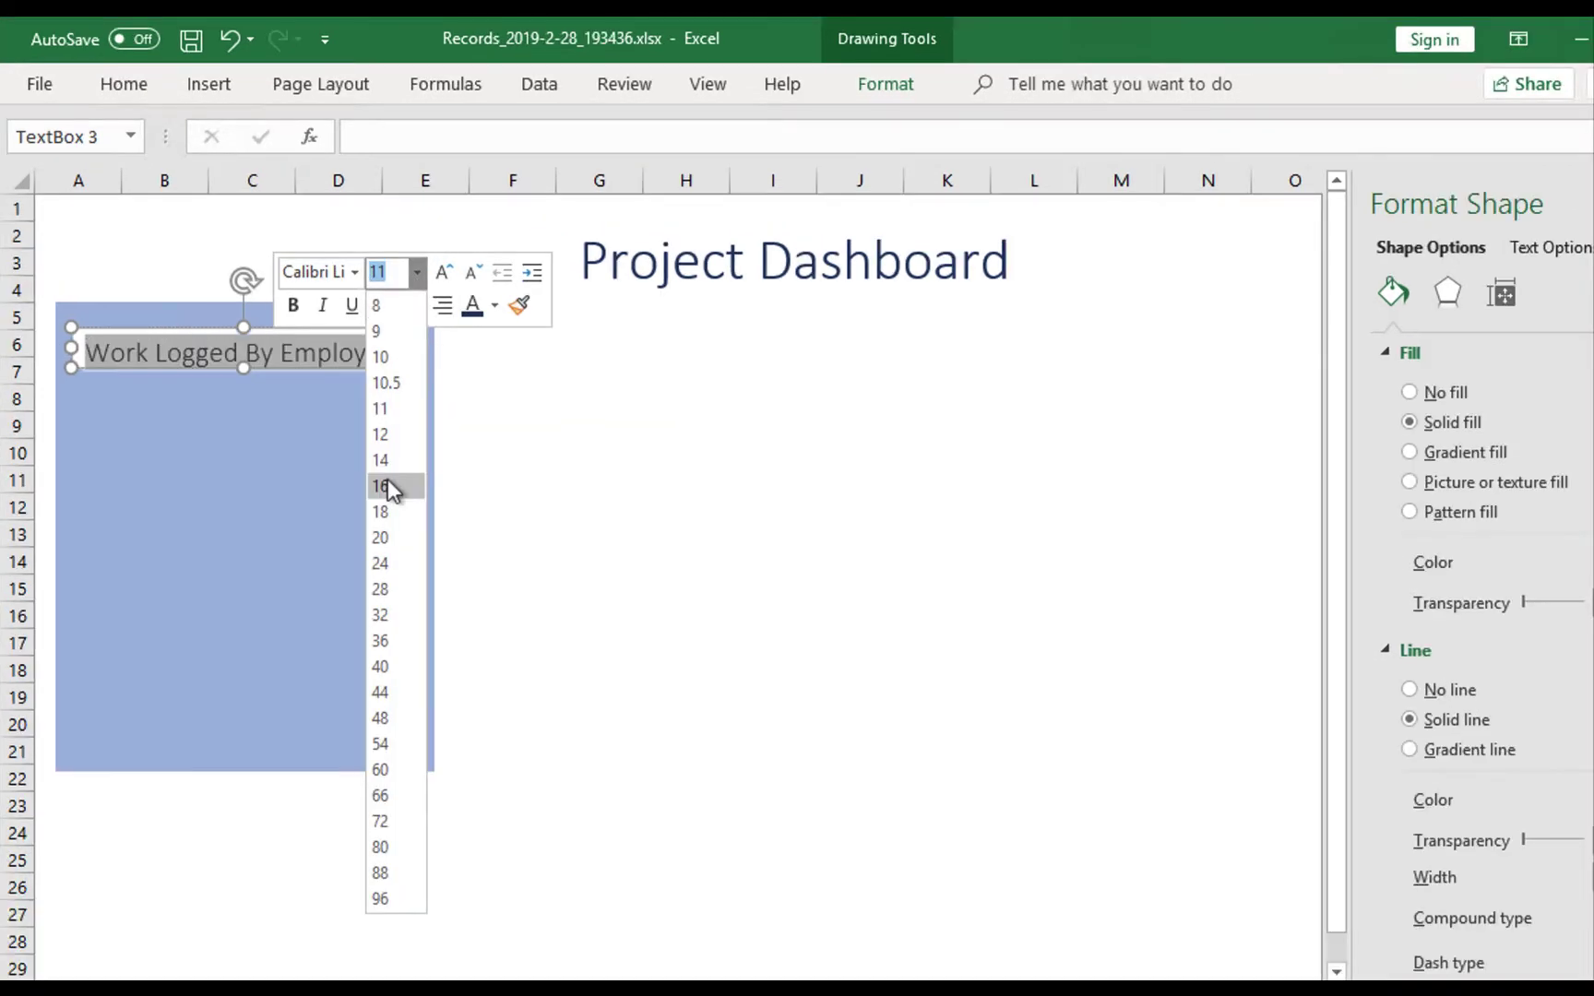
{"action": "left_click", "coordinate": [357, 449]}
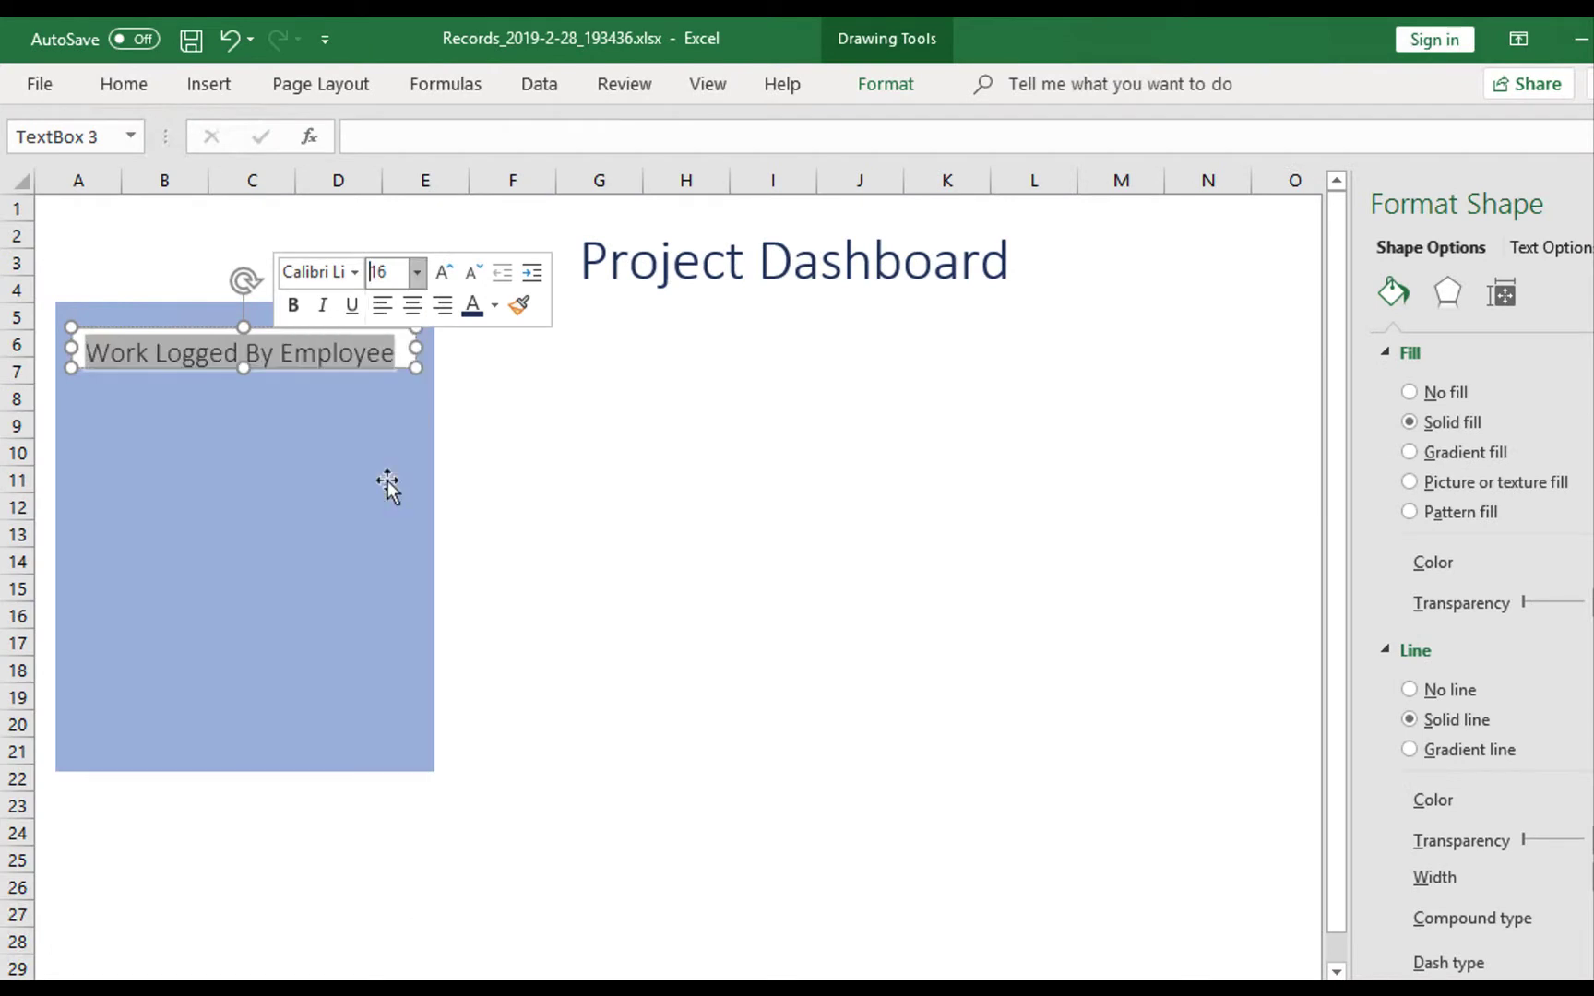
{"action": "left_click", "coordinate": [494, 306]}
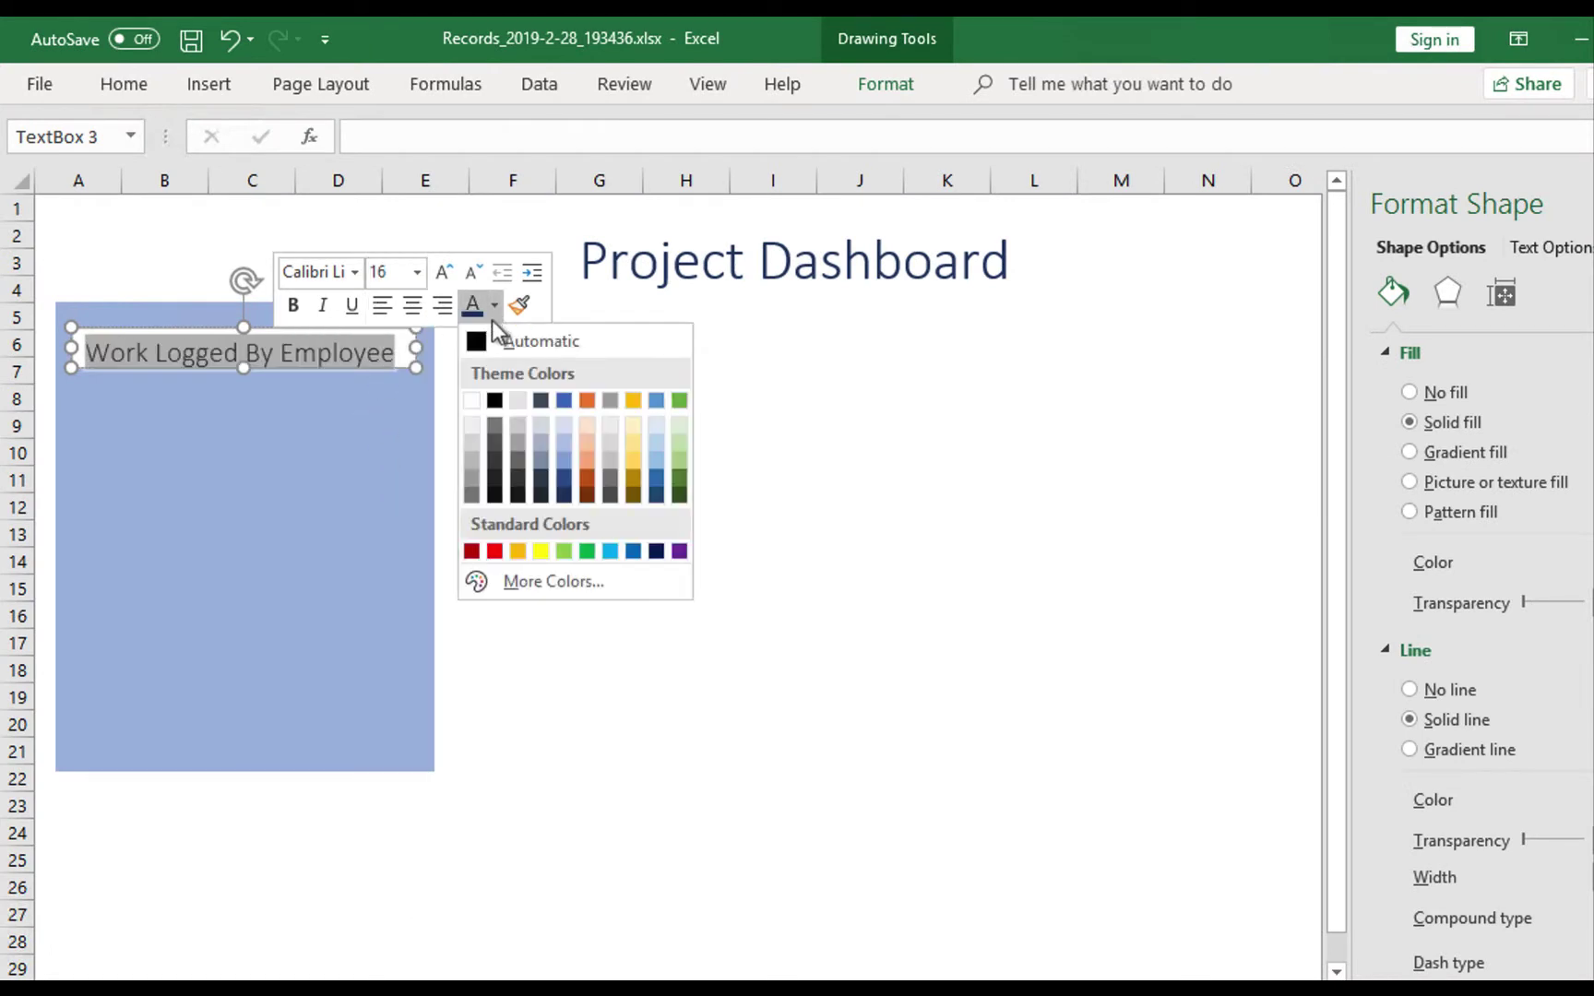
{"action": "left_click", "coordinate": [471, 400]}
Remove the title box's background fill and move it up to the panel's top edge.
{"action": "right_click", "coordinate": [405, 362]}
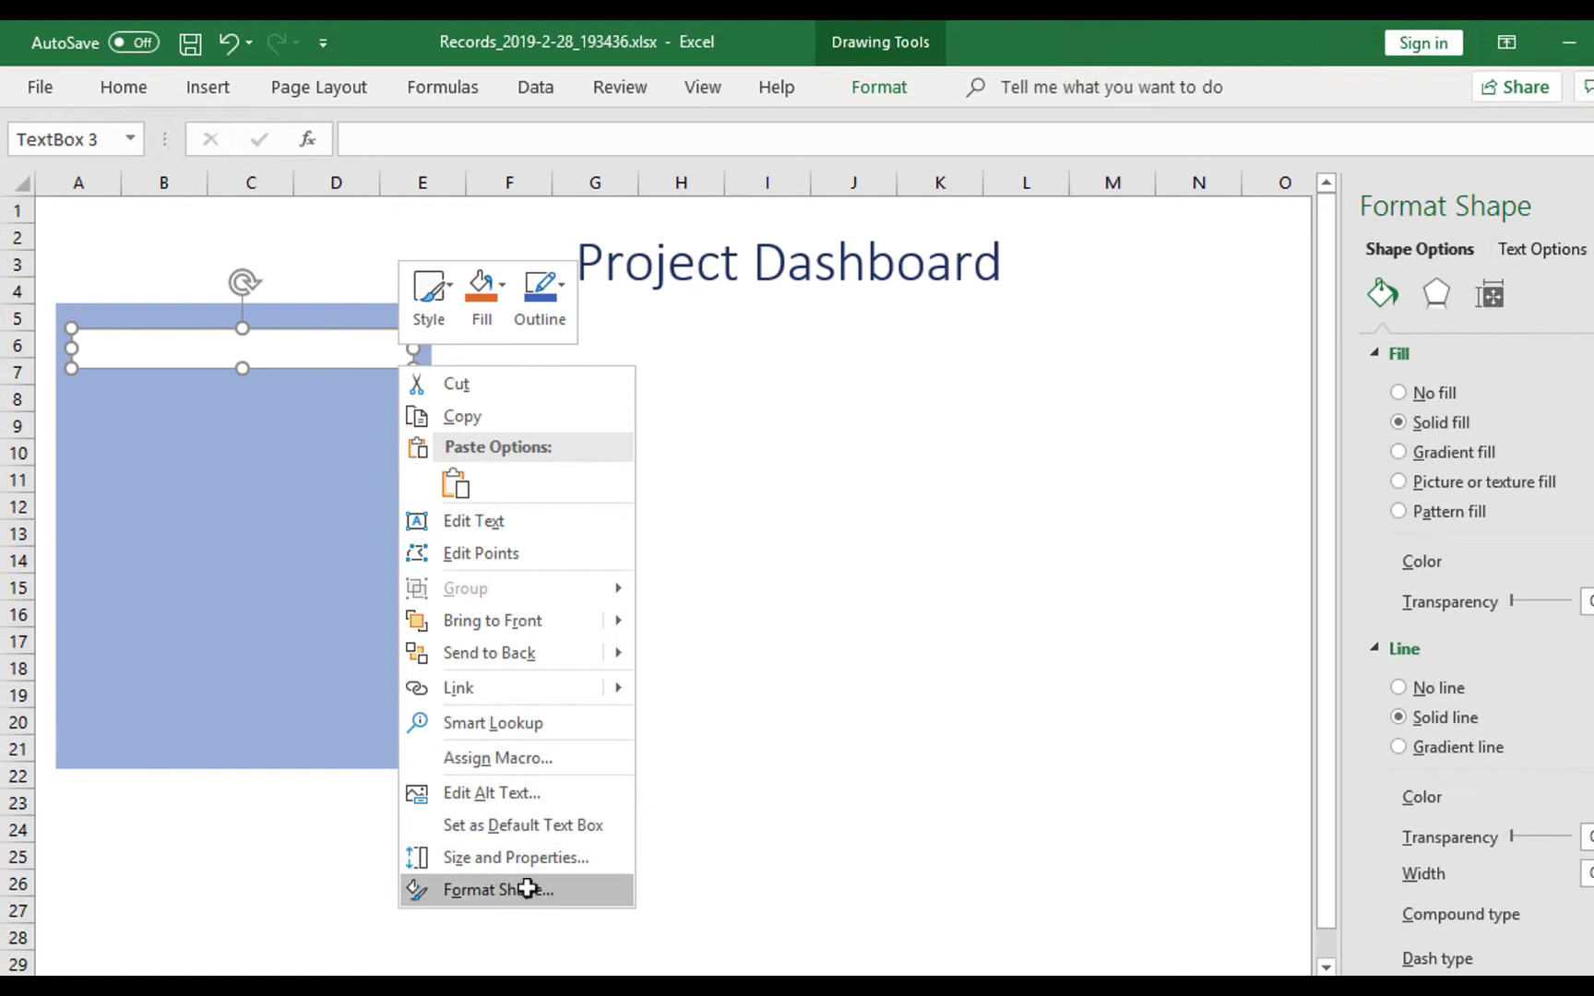
{"action": "left_click", "coordinate": [522, 889]}
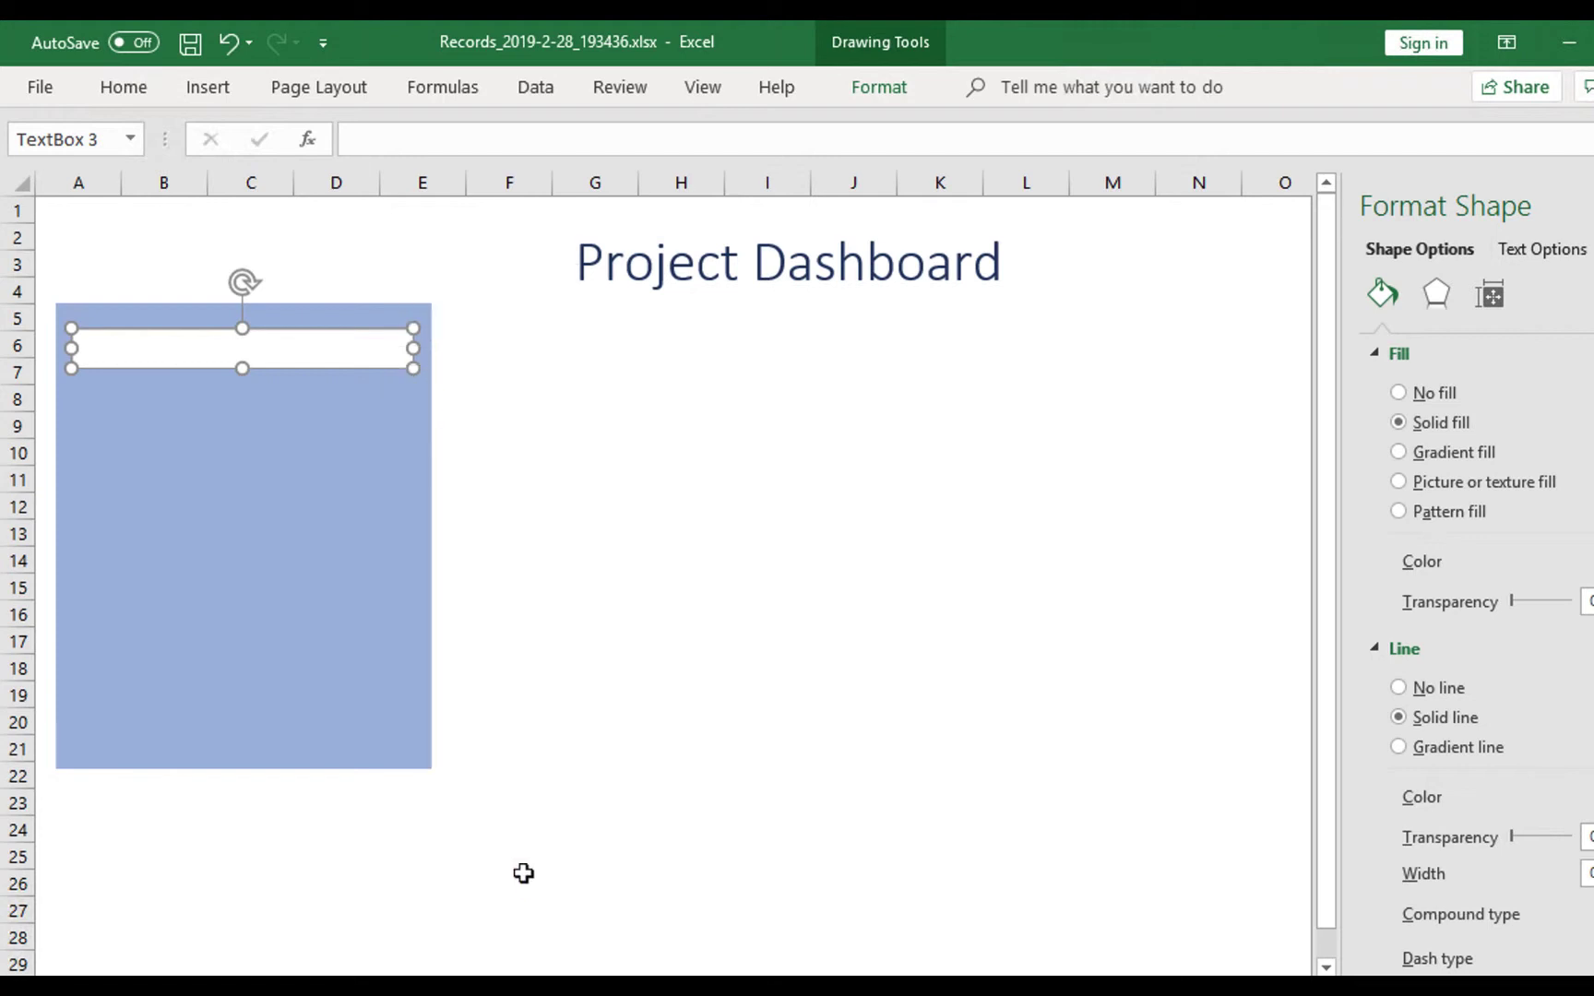
{"action": "left_click", "coordinate": [1398, 393]}
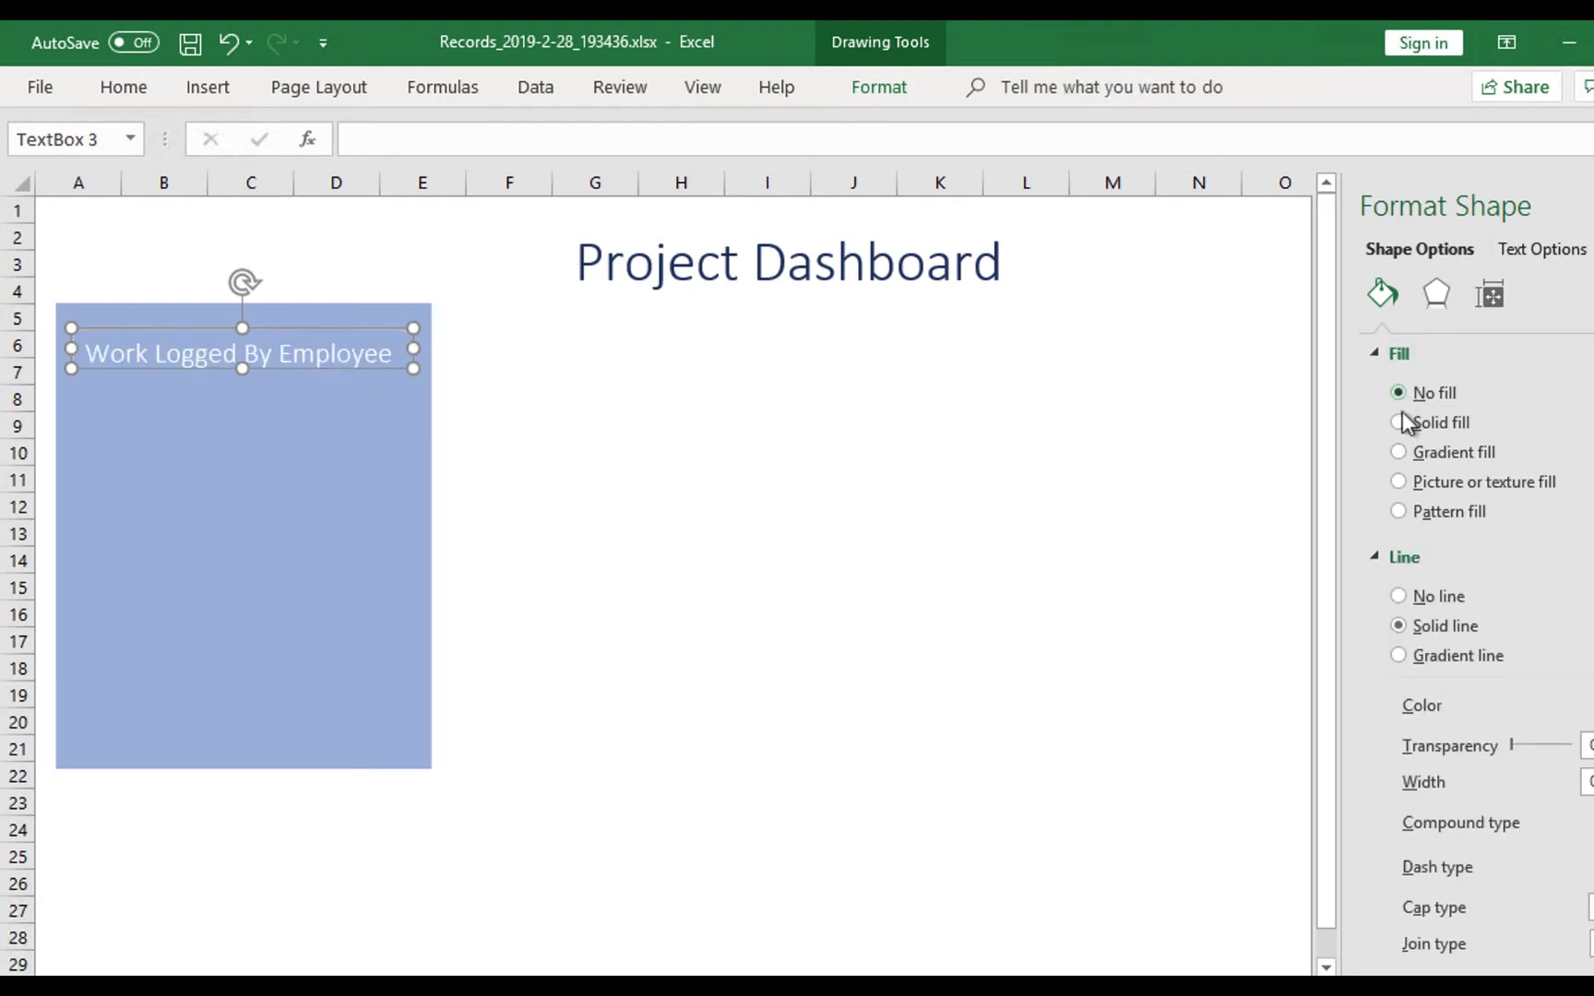
{"action": "left_click", "coordinate": [365, 452]}
{"action": "left_click", "coordinate": [276, 354]}
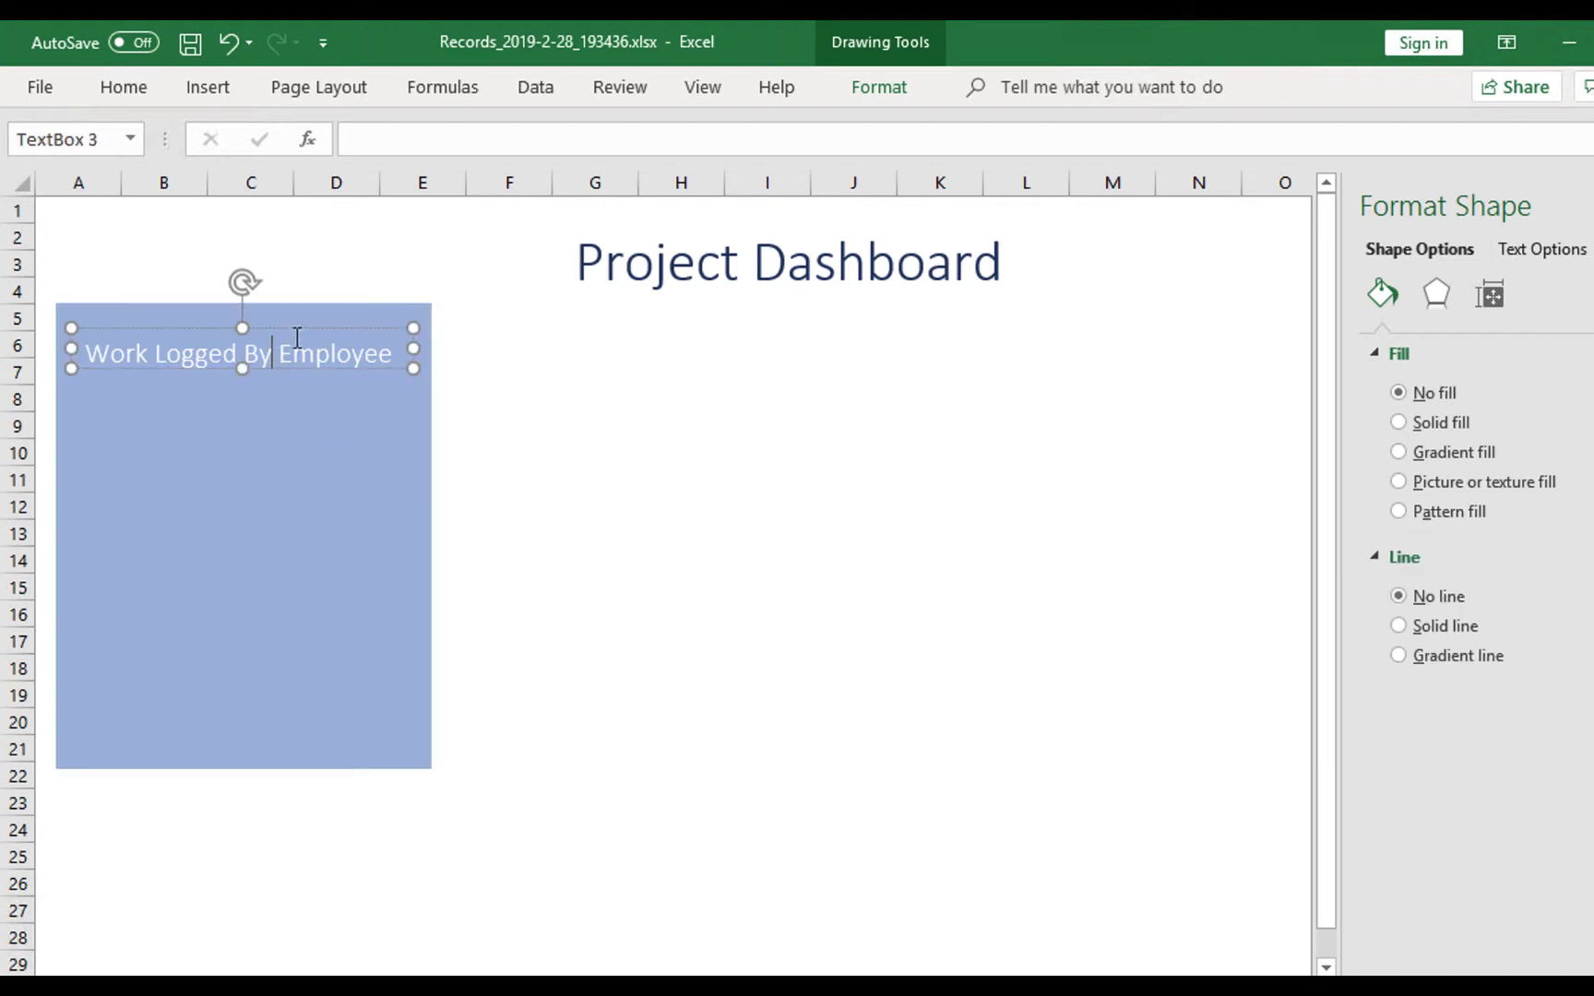
{"action": "left_click_drag", "start_coordinate": [310, 325], "coordinate": [312, 311]}
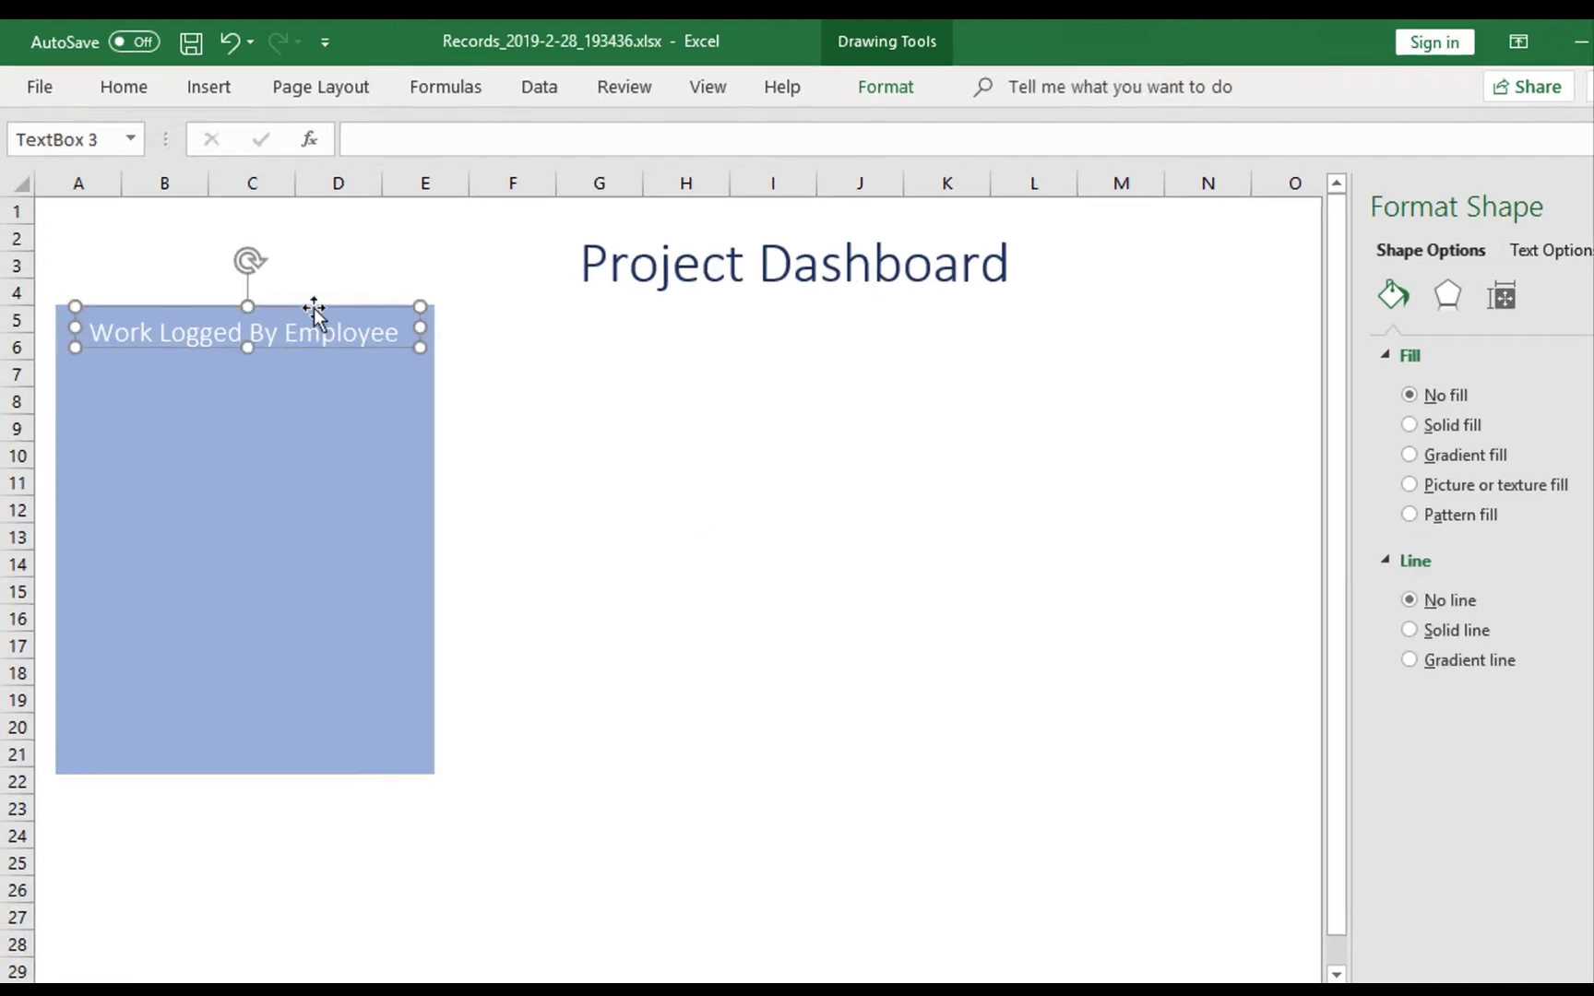
{"action": "left_click", "coordinate": [744, 494]}
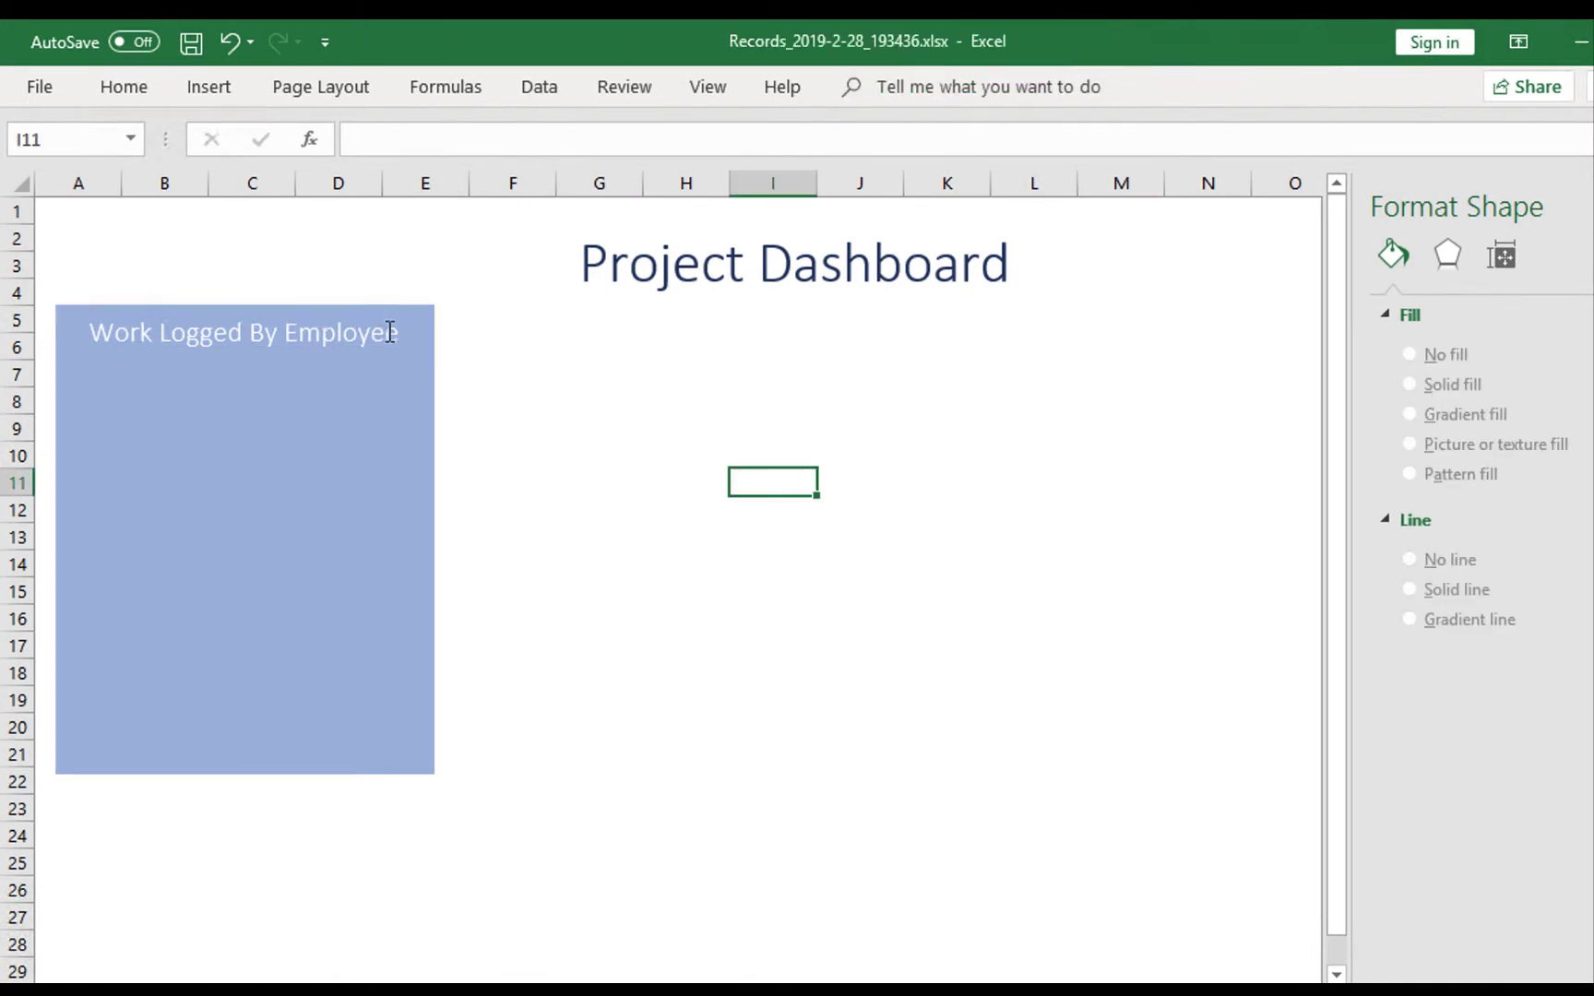
Duplicate the panel with its title using Ctrl+D and line up four copies side by side.
{"action": "left_click", "coordinate": [336, 511]}
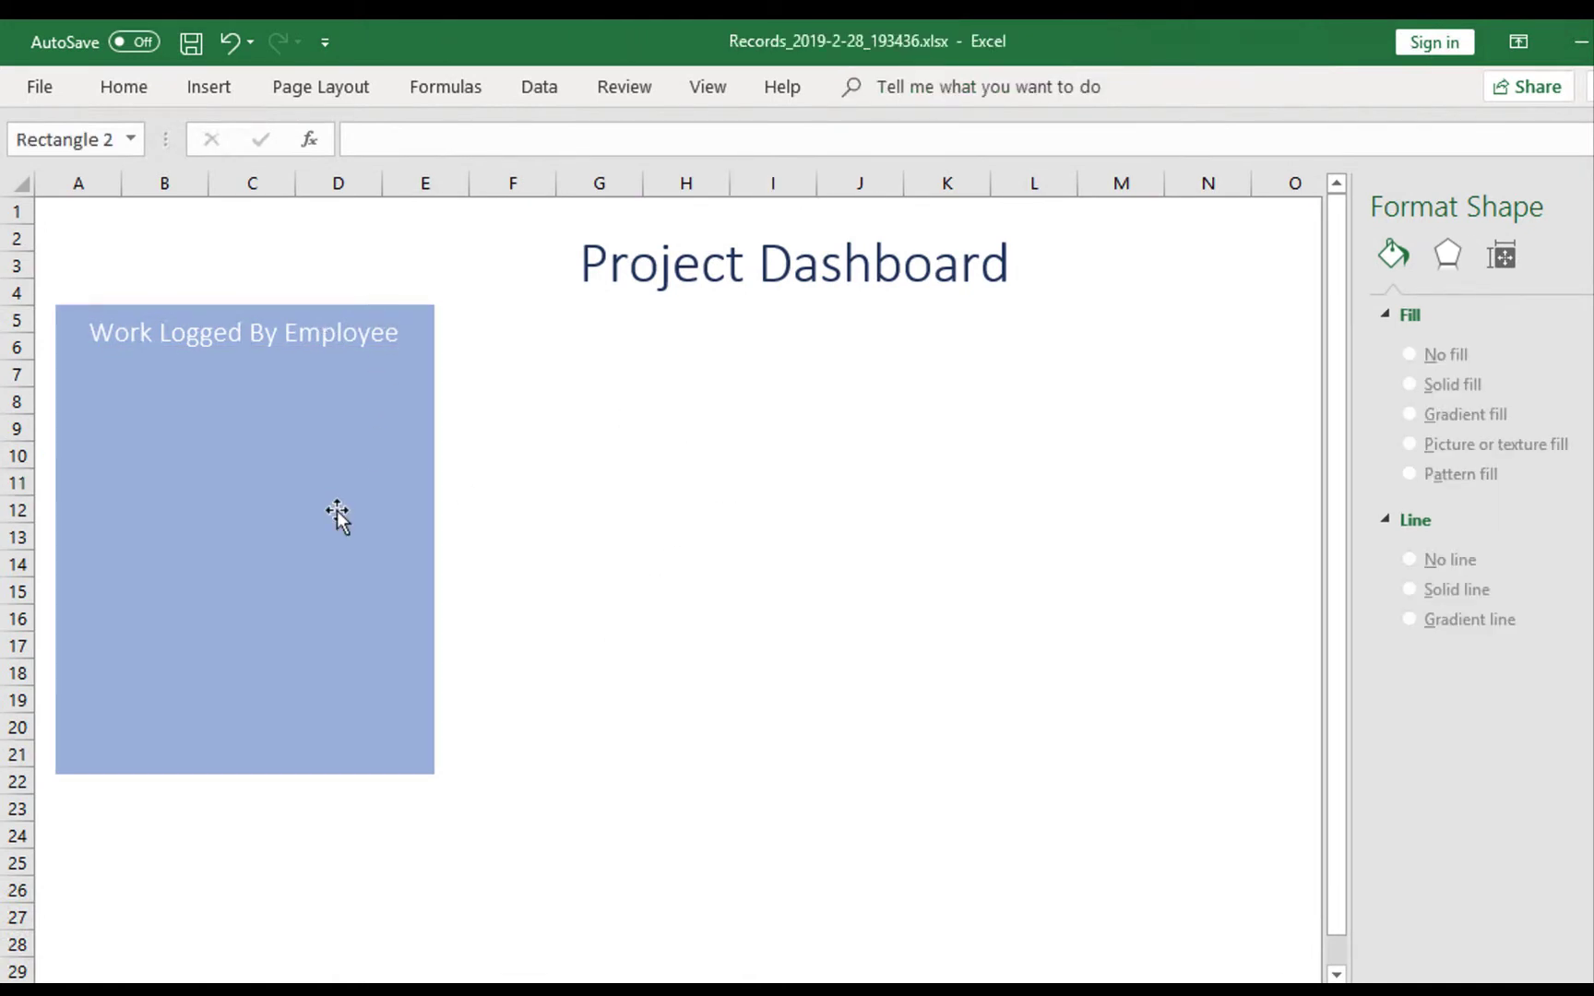
{"action": "left_click", "coordinate": [328, 333], "text": "shift"}
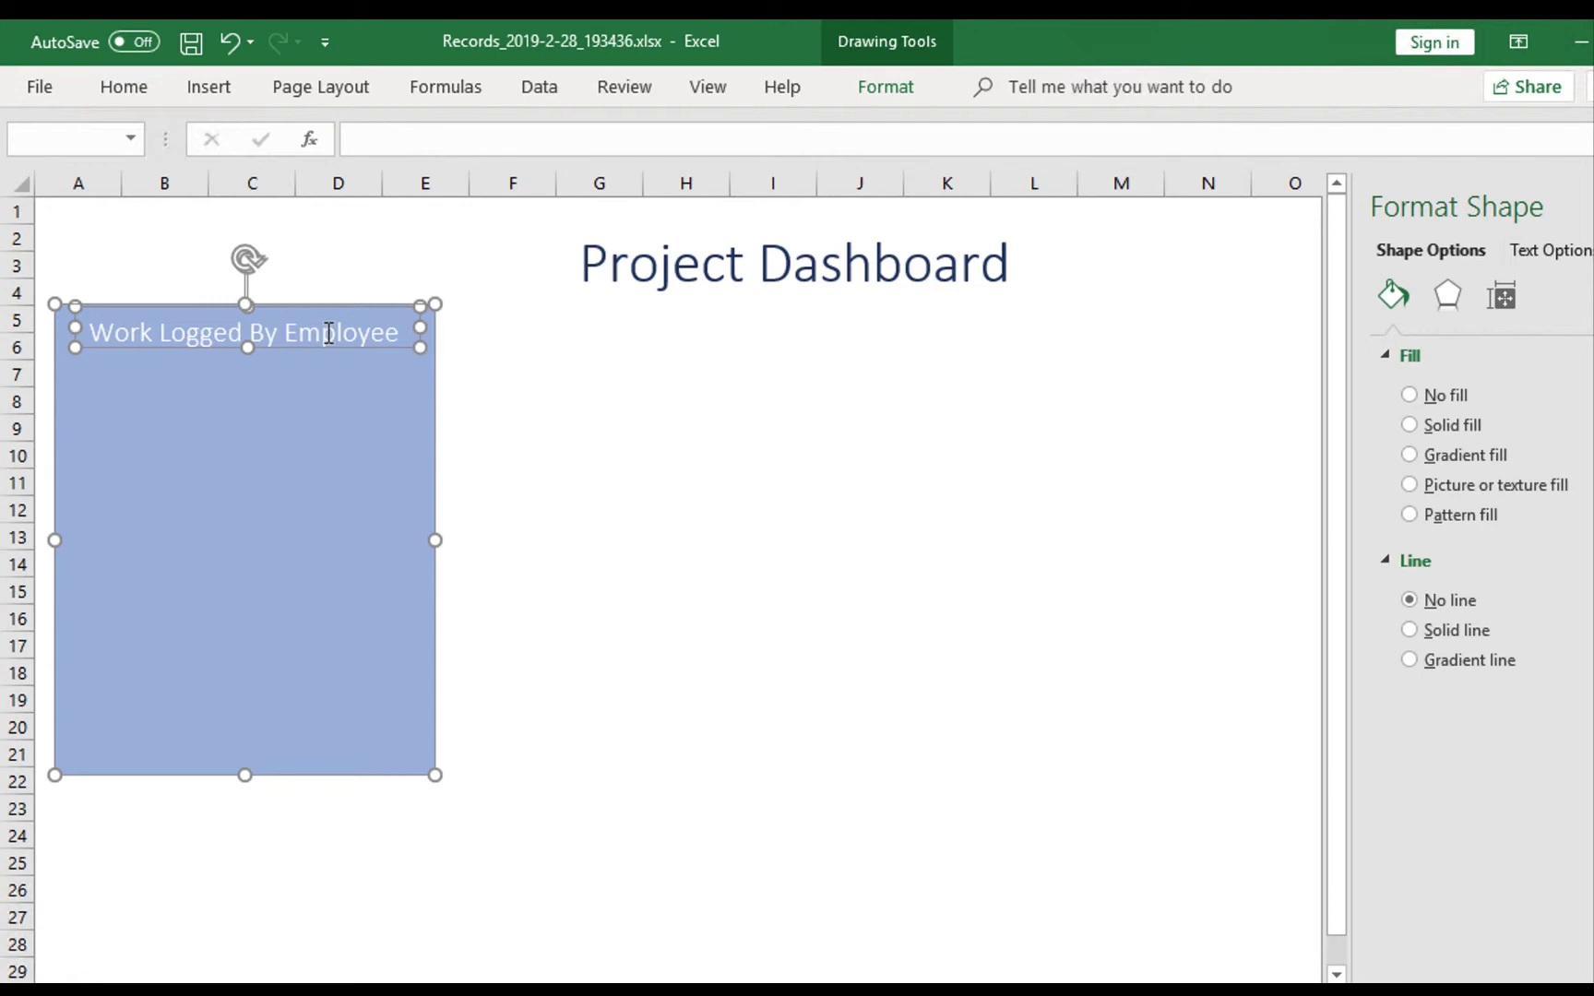
{"action": "key", "text": "ctrl+d"}
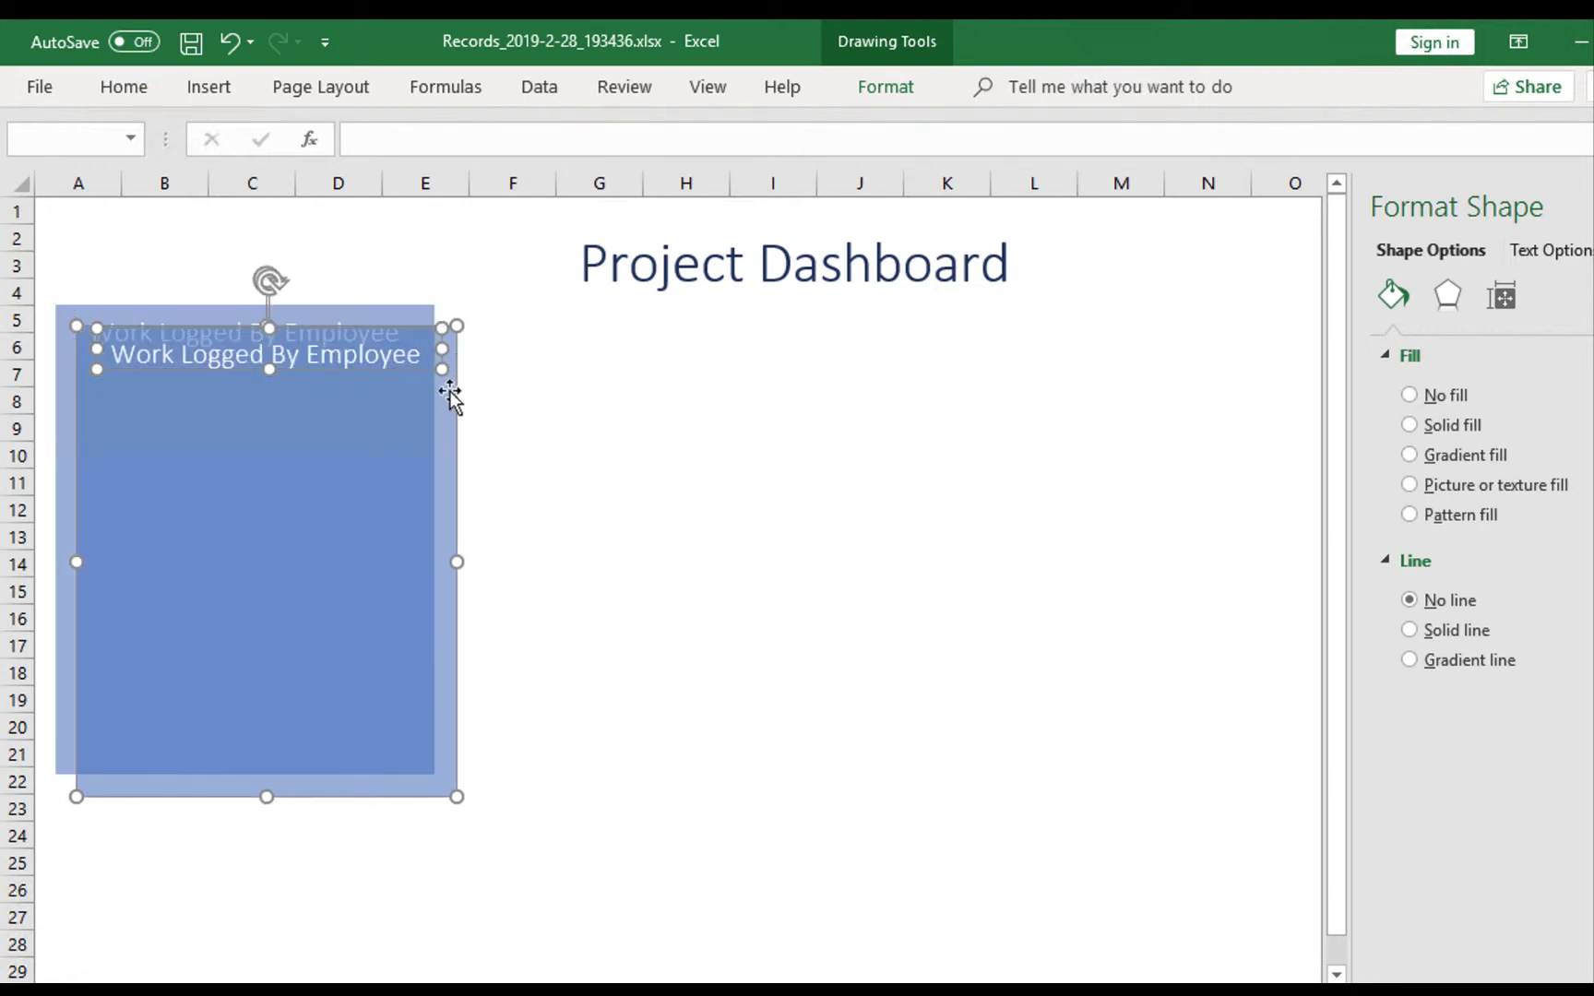
{"action": "left_click_drag", "start_coordinate": [449, 391], "coordinate": [1190, 396]}
{"action": "key", "text": "ctrl+d"}
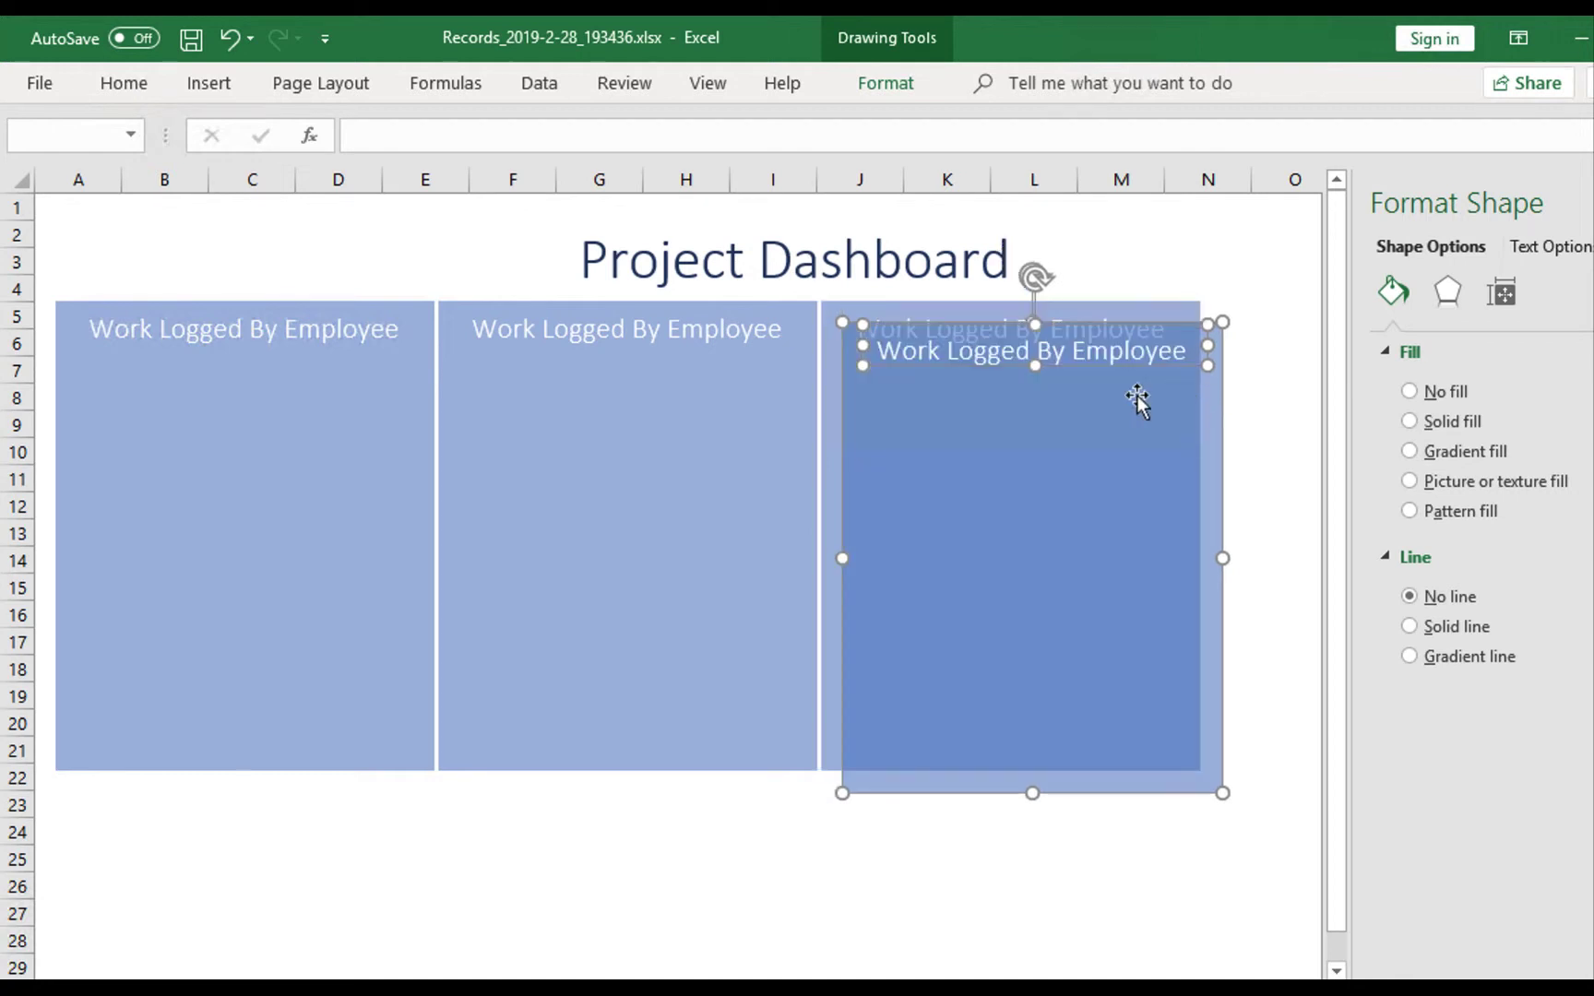
{"action": "left_click_drag", "start_coordinate": [843, 399], "coordinate": [516, 381]}
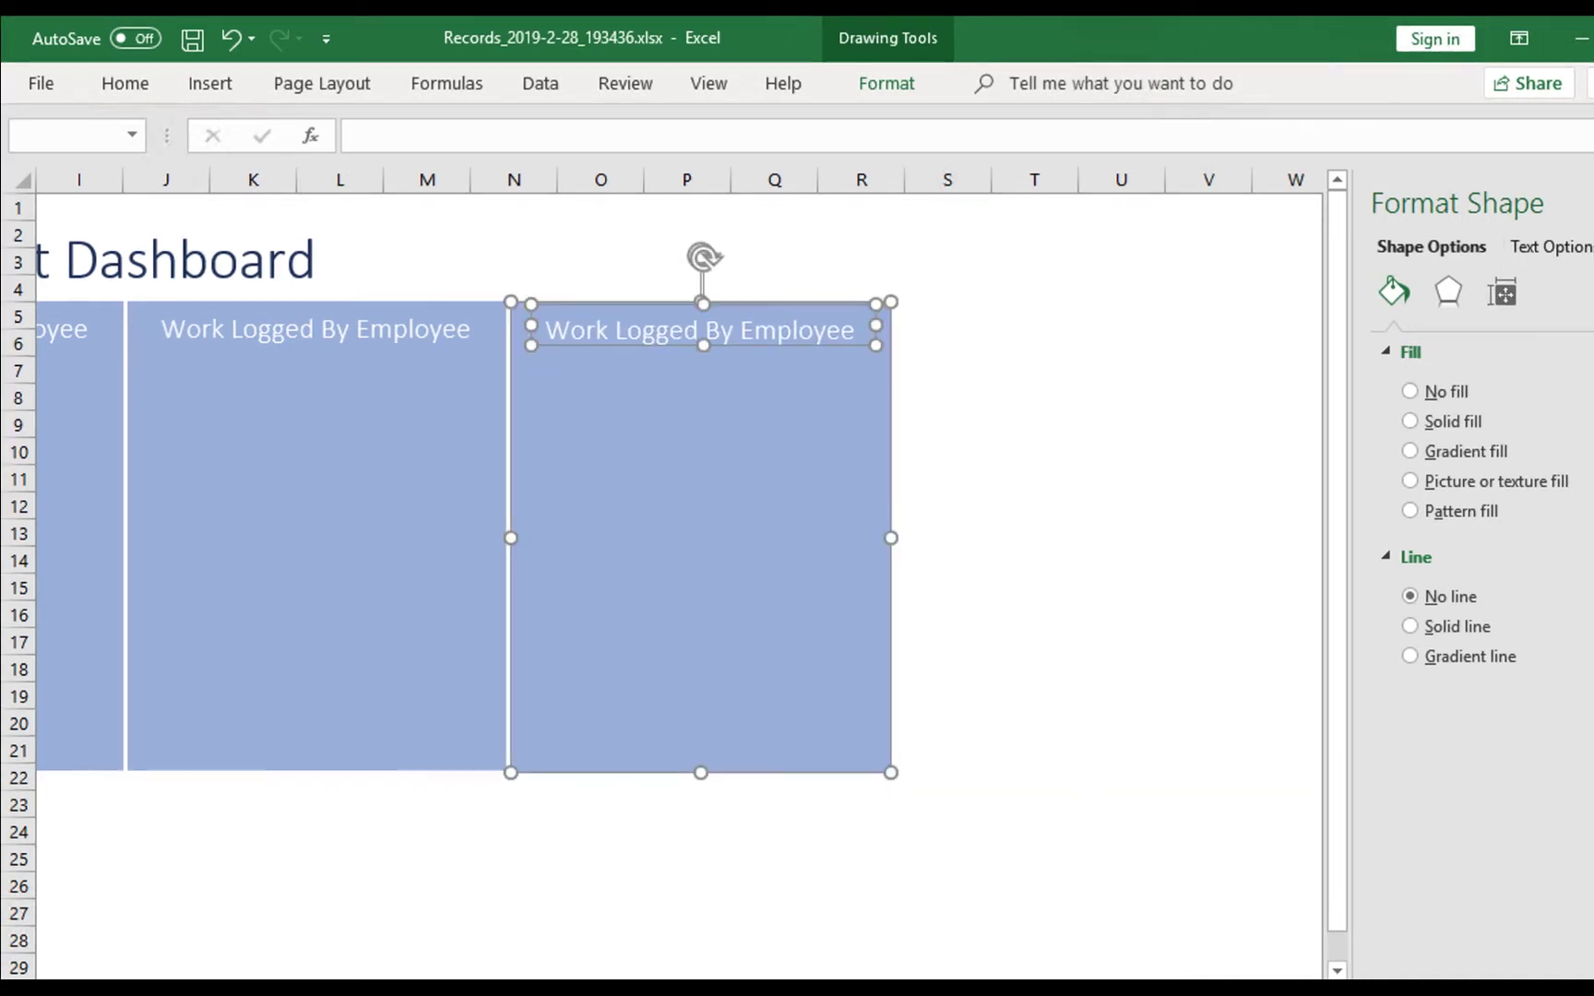
{"action": "scroll", "coordinate": [679, 474], "scroll_direction": "left", "scroll_amount": 4}
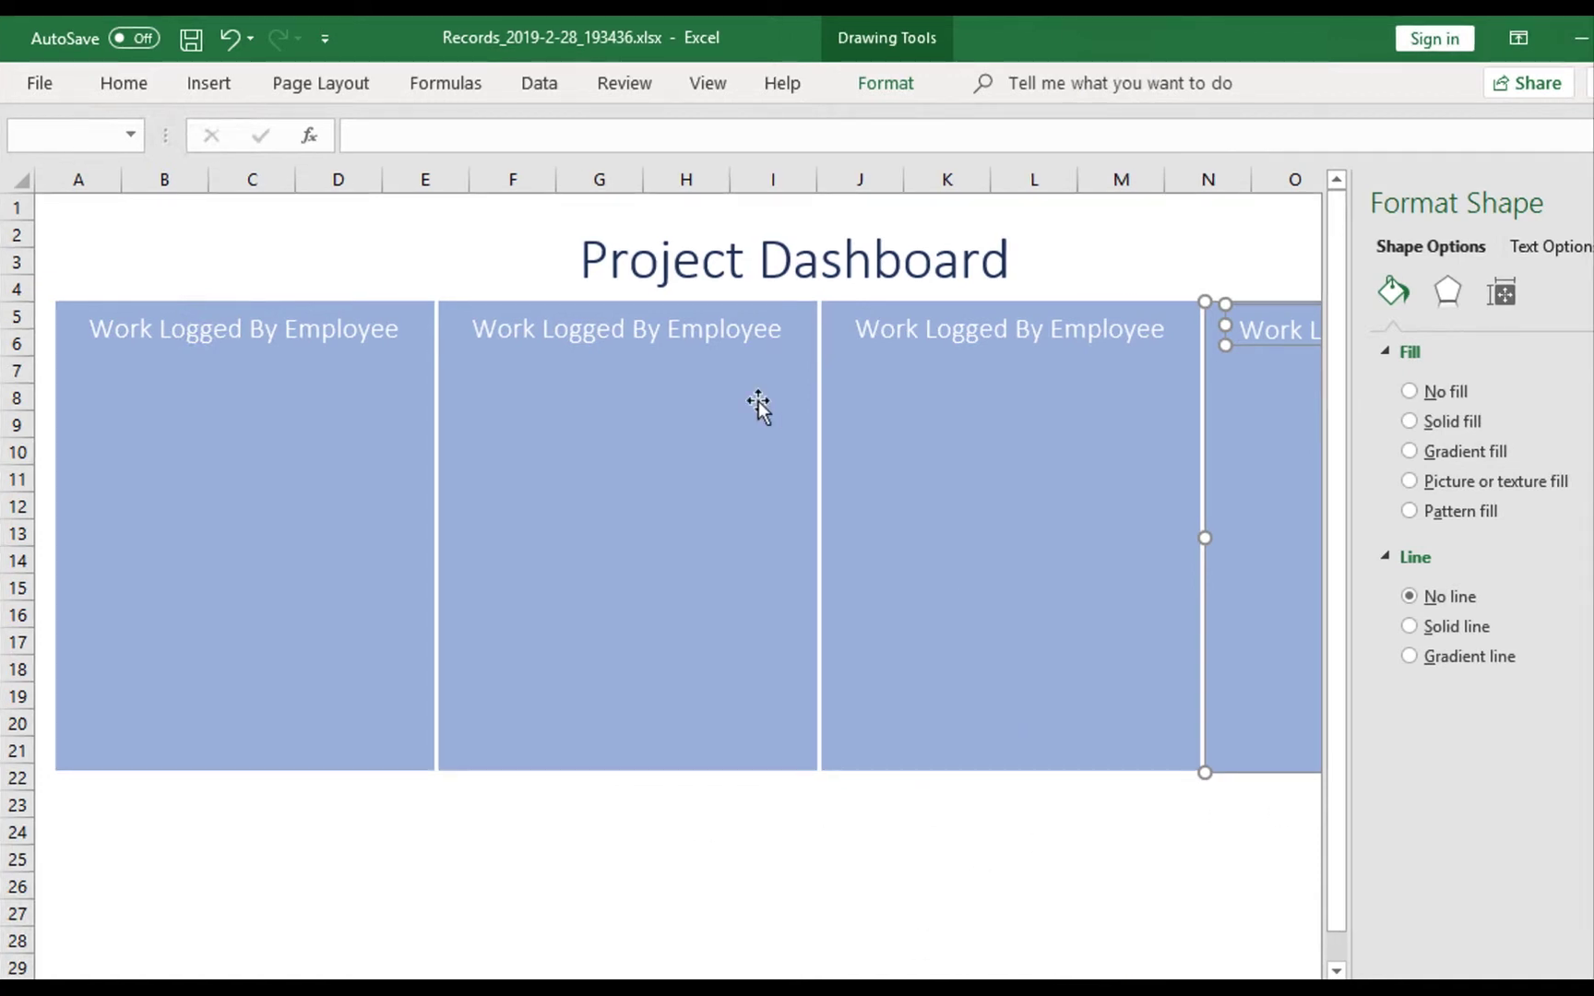
Retitle the copied panels Project Work Loads, New Feature Interest and Project Pipeline.
{"action": "double_click", "coordinate": [560, 333]}
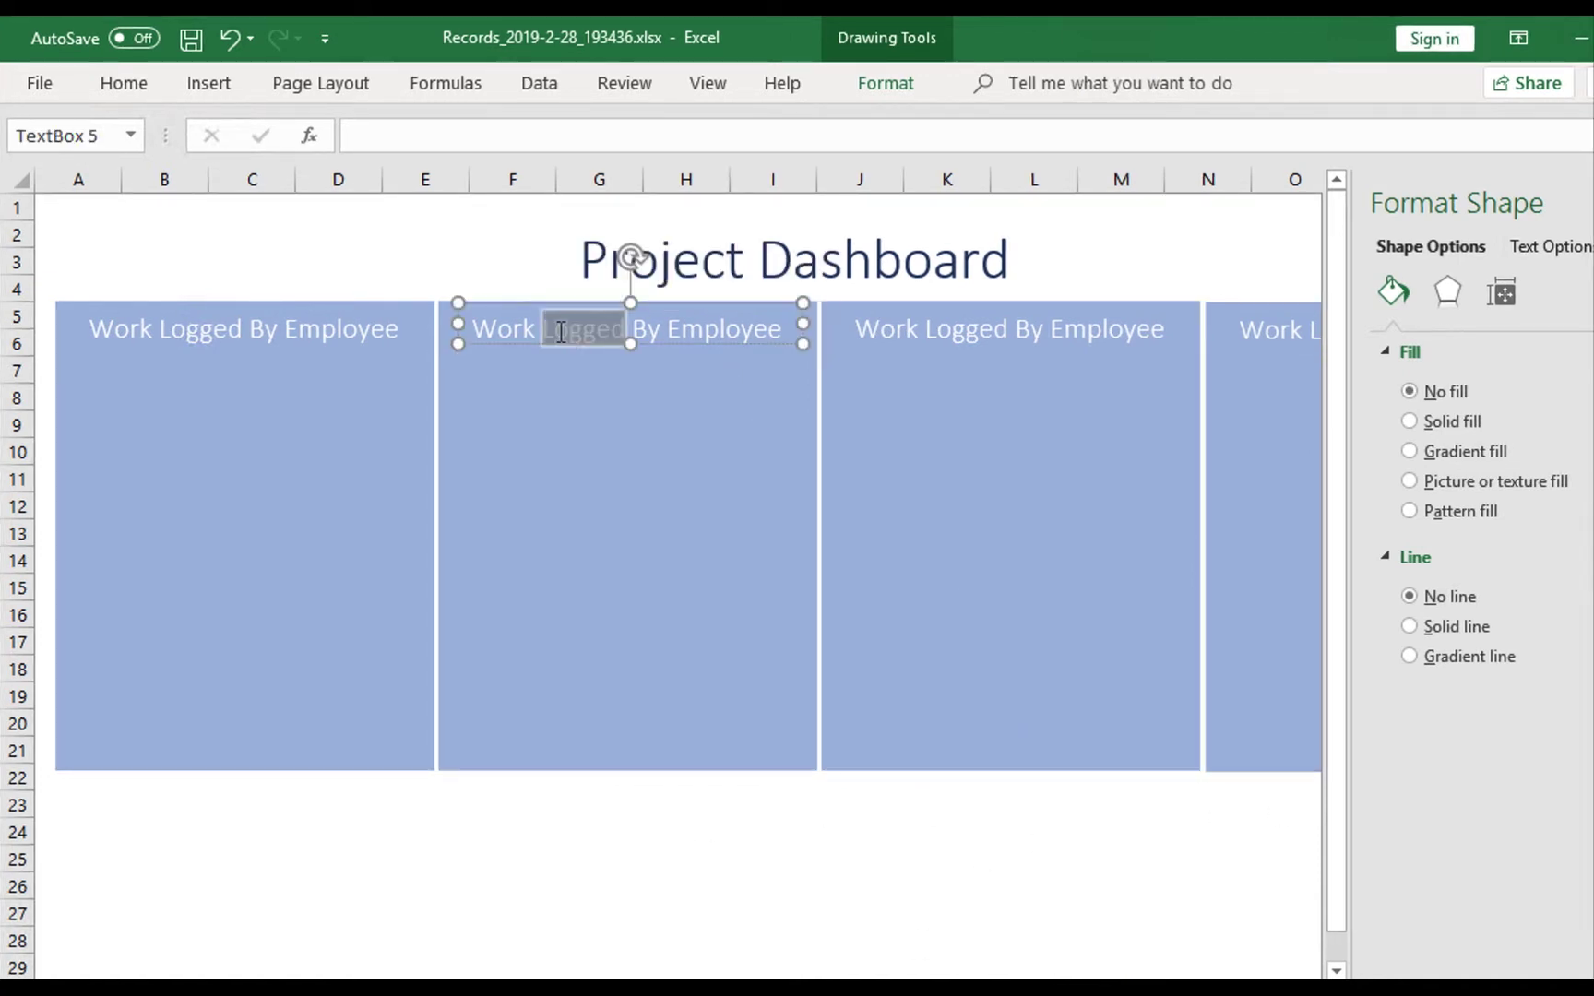
{"action": "triple_click", "coordinate": [559, 332]}
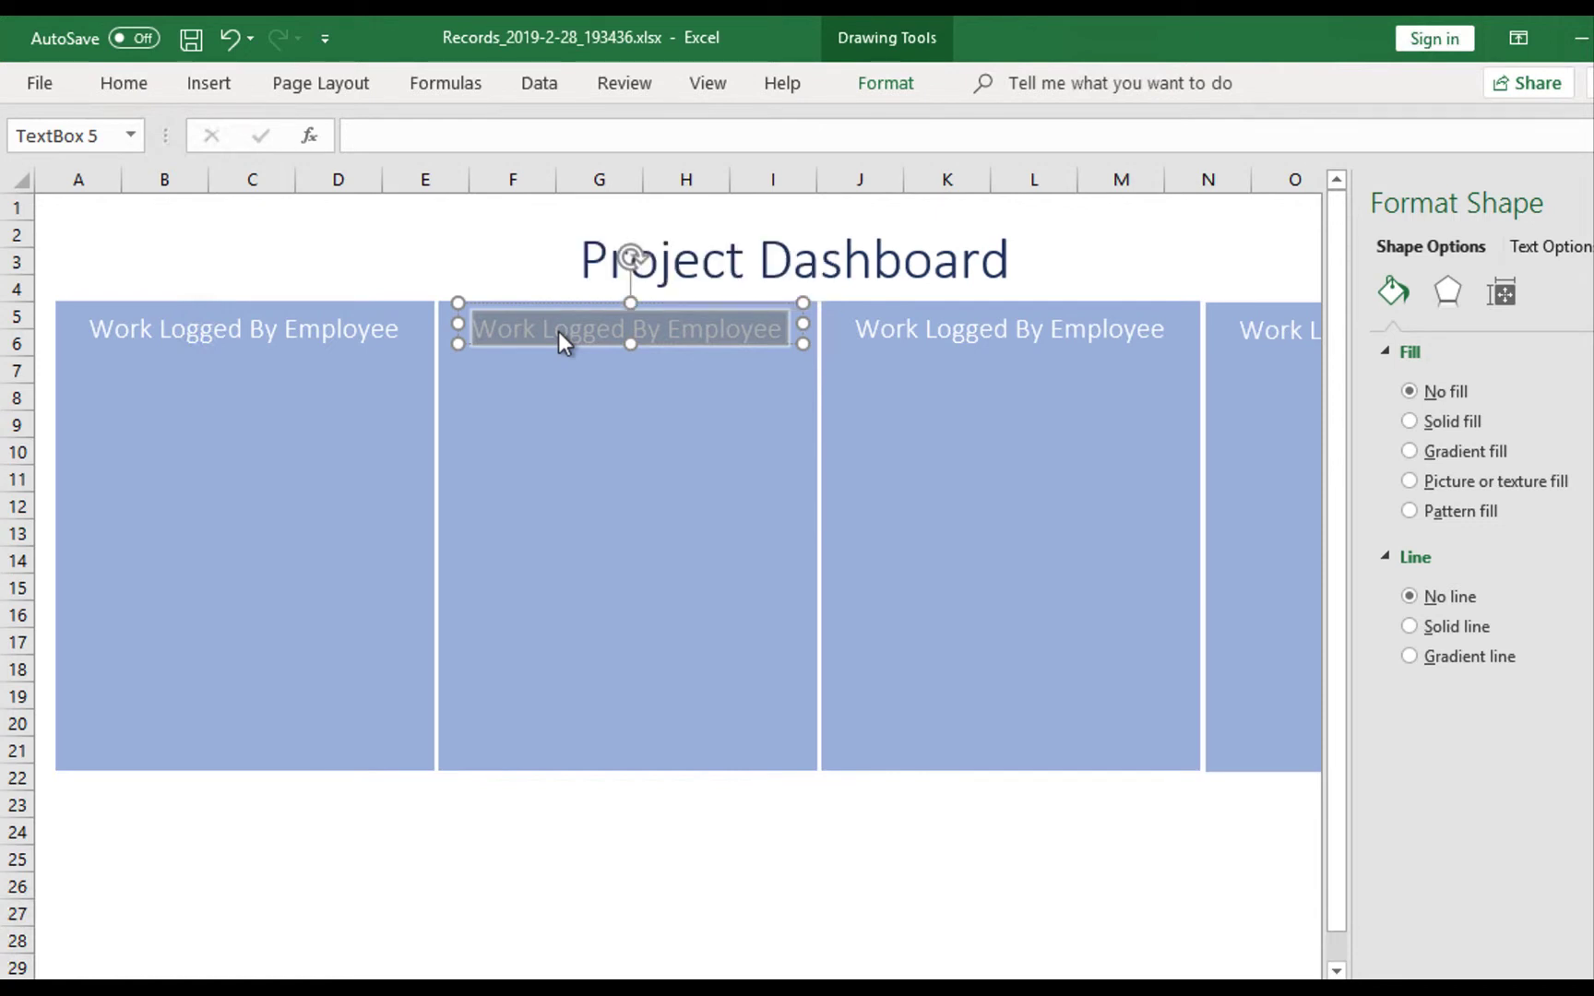
{"action": "type", "text": "Project"}
{"action": "type", "text": " Wrok Load"}
{"action": "key", "text": "Left"}
{"action": "key", "text": "Left"}
{"action": "key", "text": "BackSpace"}
{"action": "key", "text": "Right"}
{"action": "type", "text": "r"}
{"action": "key", "text": "Right"}
{"action": "triple_click", "coordinate": [958, 338]}
{"action": "type", "text": "Ne"}
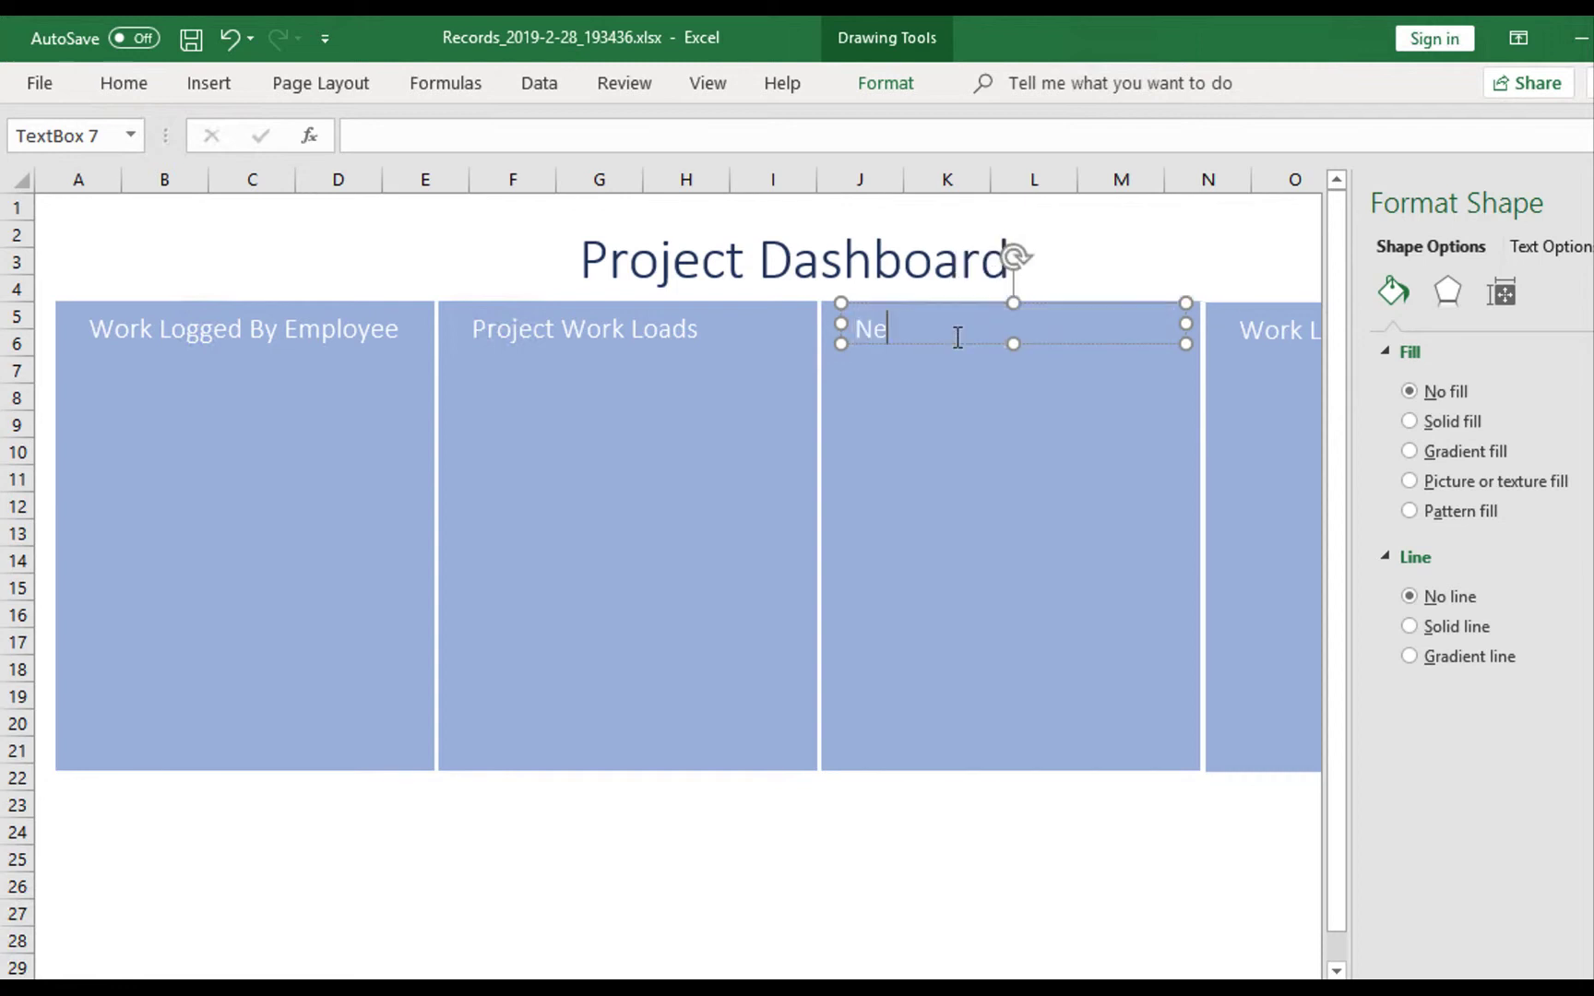
{"action": "type", "text": "w Feature Interest"}
{"action": "triple_click", "coordinate": [1265, 334]}
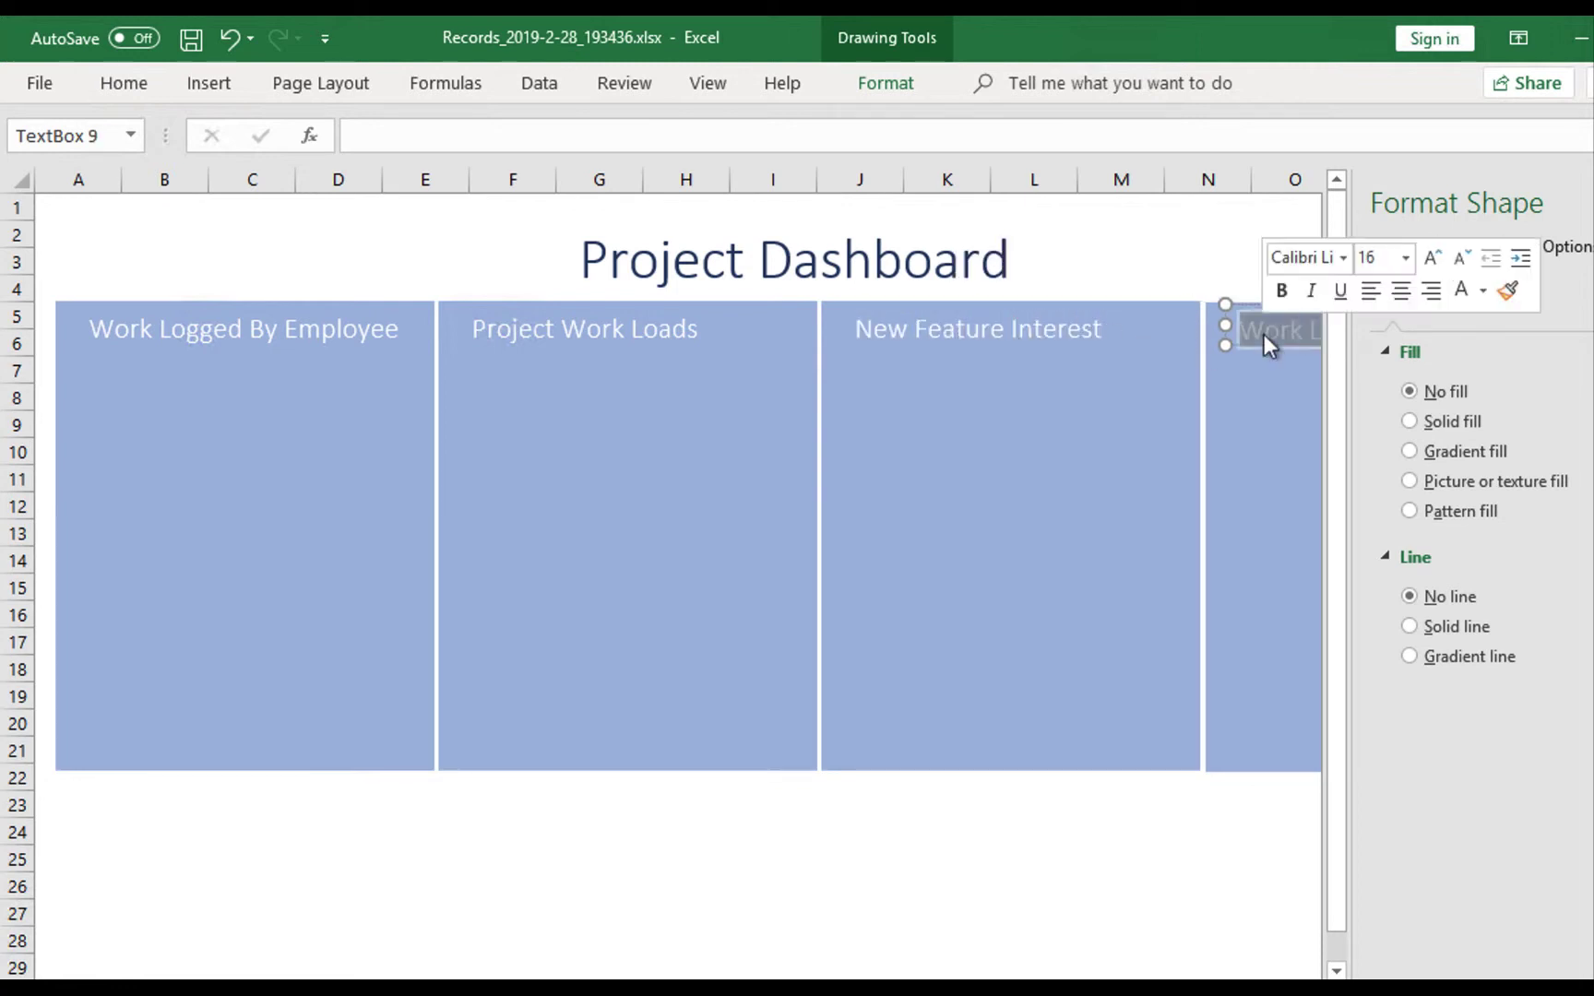
{"action": "type", "text": "Project Pipeline"}
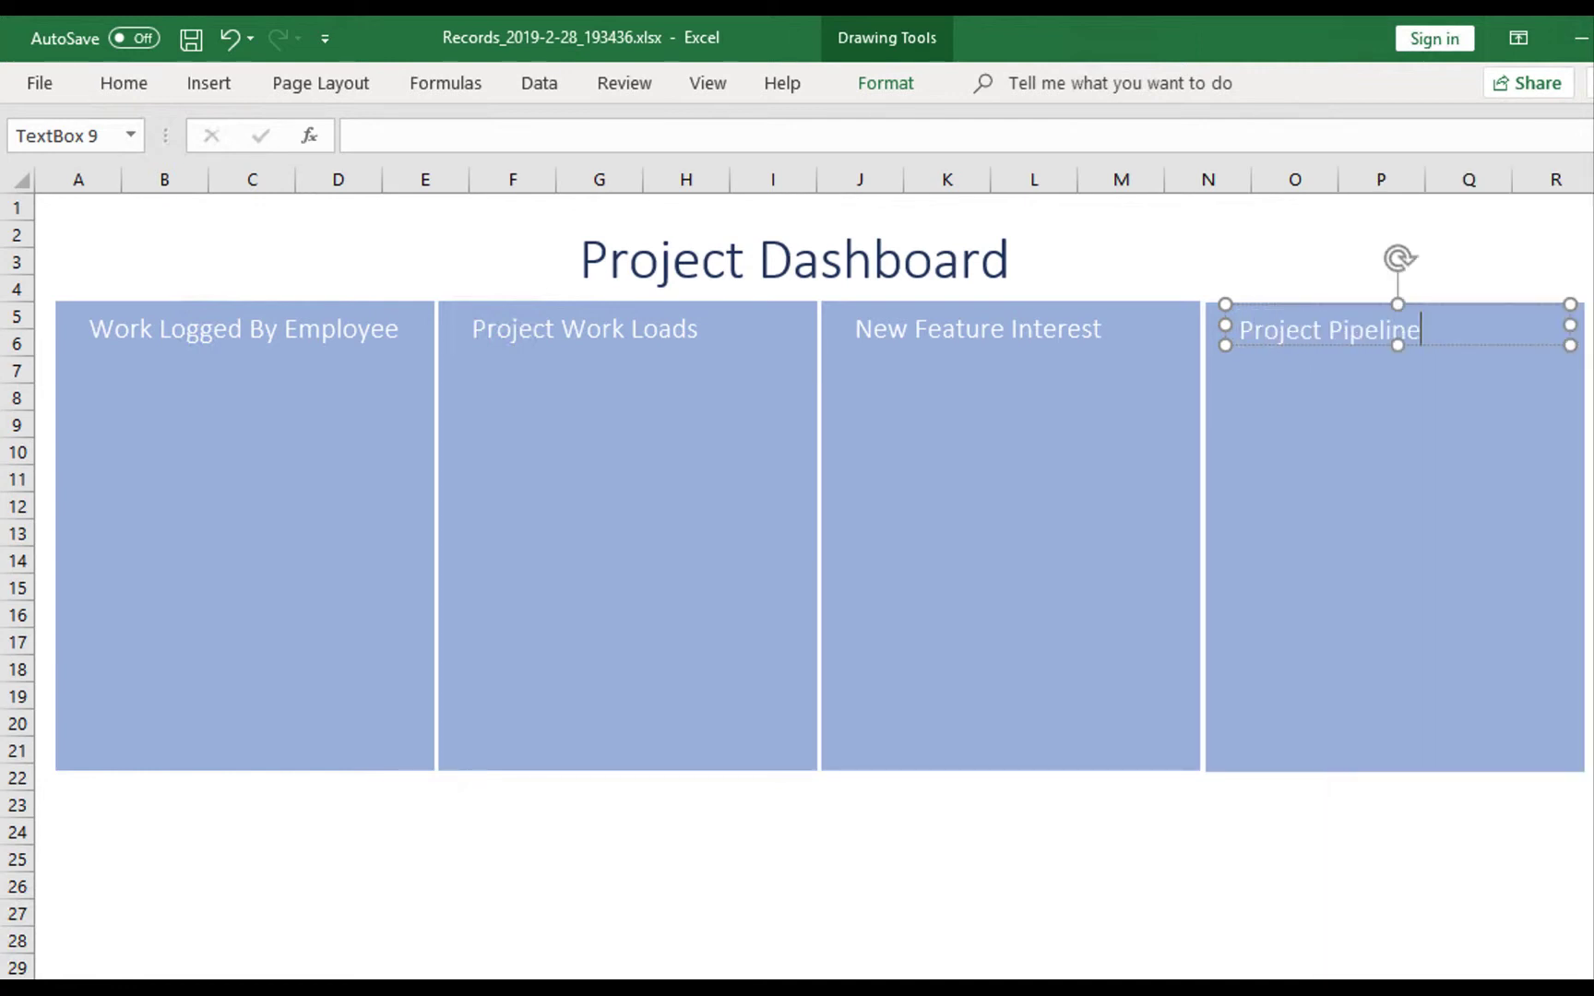
Reposition and narrow the three new title boxes so each is centred on its panel.
{"action": "left_click", "coordinate": [1387, 486]}
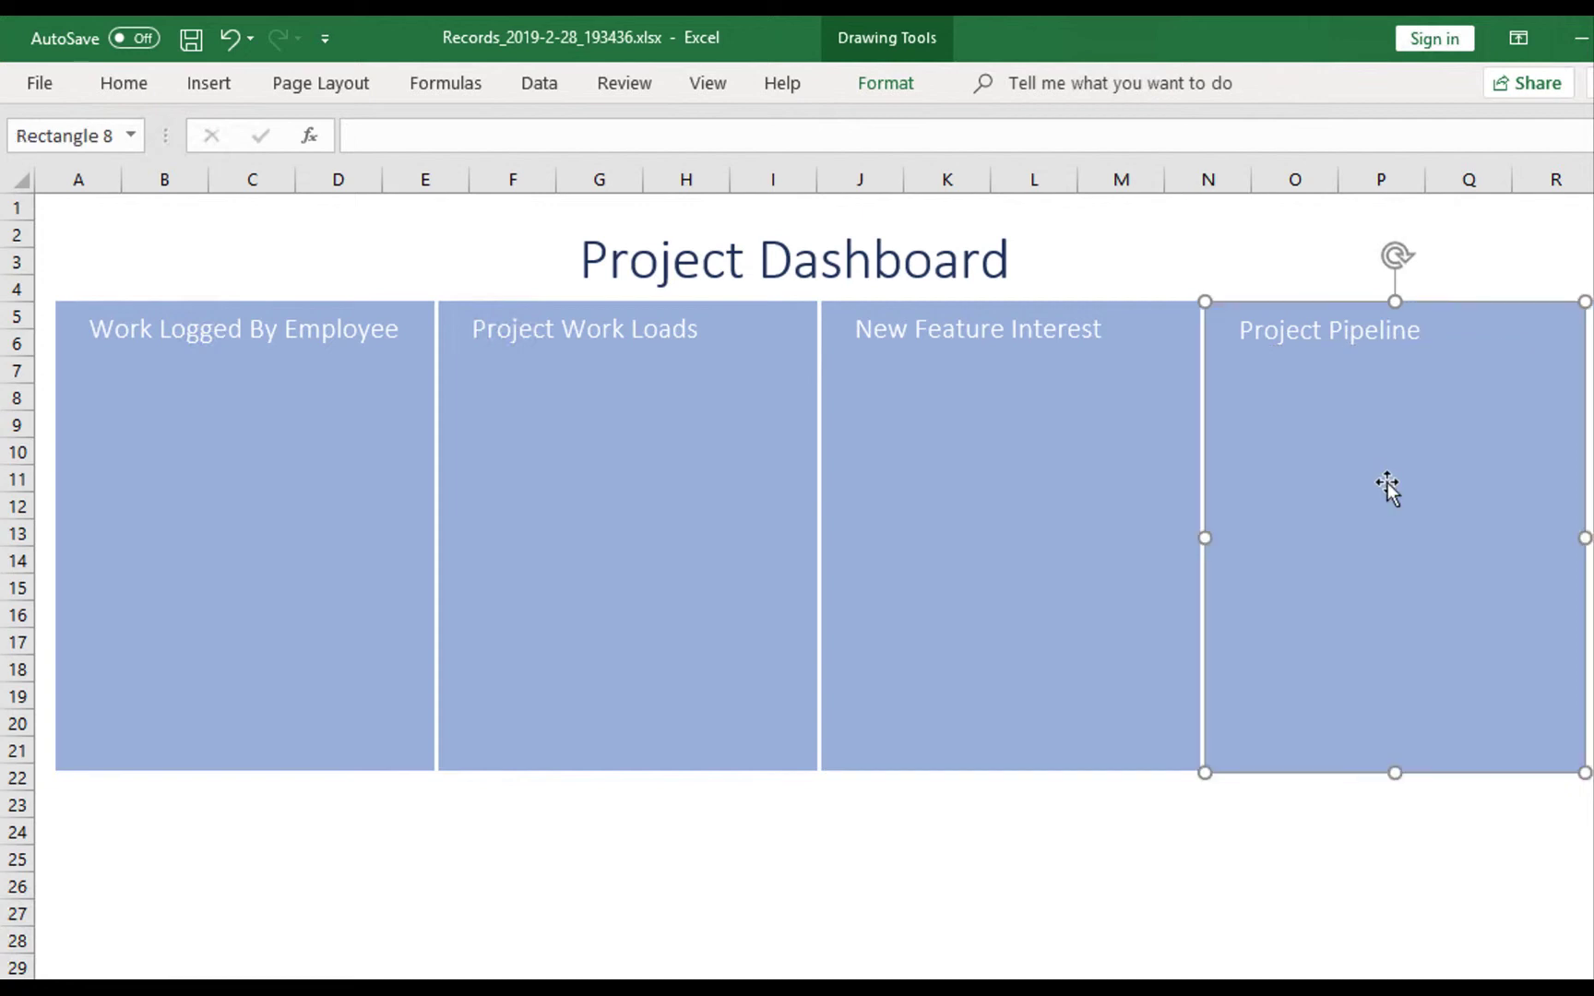
{"action": "left_click", "coordinate": [1305, 323]}
{"action": "left_click_drag", "start_coordinate": [1305, 314], "coordinate": [1369, 304]}
{"action": "left_click_drag", "start_coordinate": [1568, 324], "coordinate": [1510, 325]}
{"action": "left_click", "coordinate": [1060, 330]}
{"action": "left_click_drag", "start_coordinate": [1185, 325], "coordinate": [1076, 306]}
{"action": "left_click", "coordinate": [612, 335]}
{"action": "left_click_drag", "start_coordinate": [802, 325], "coordinate": [710, 307]}
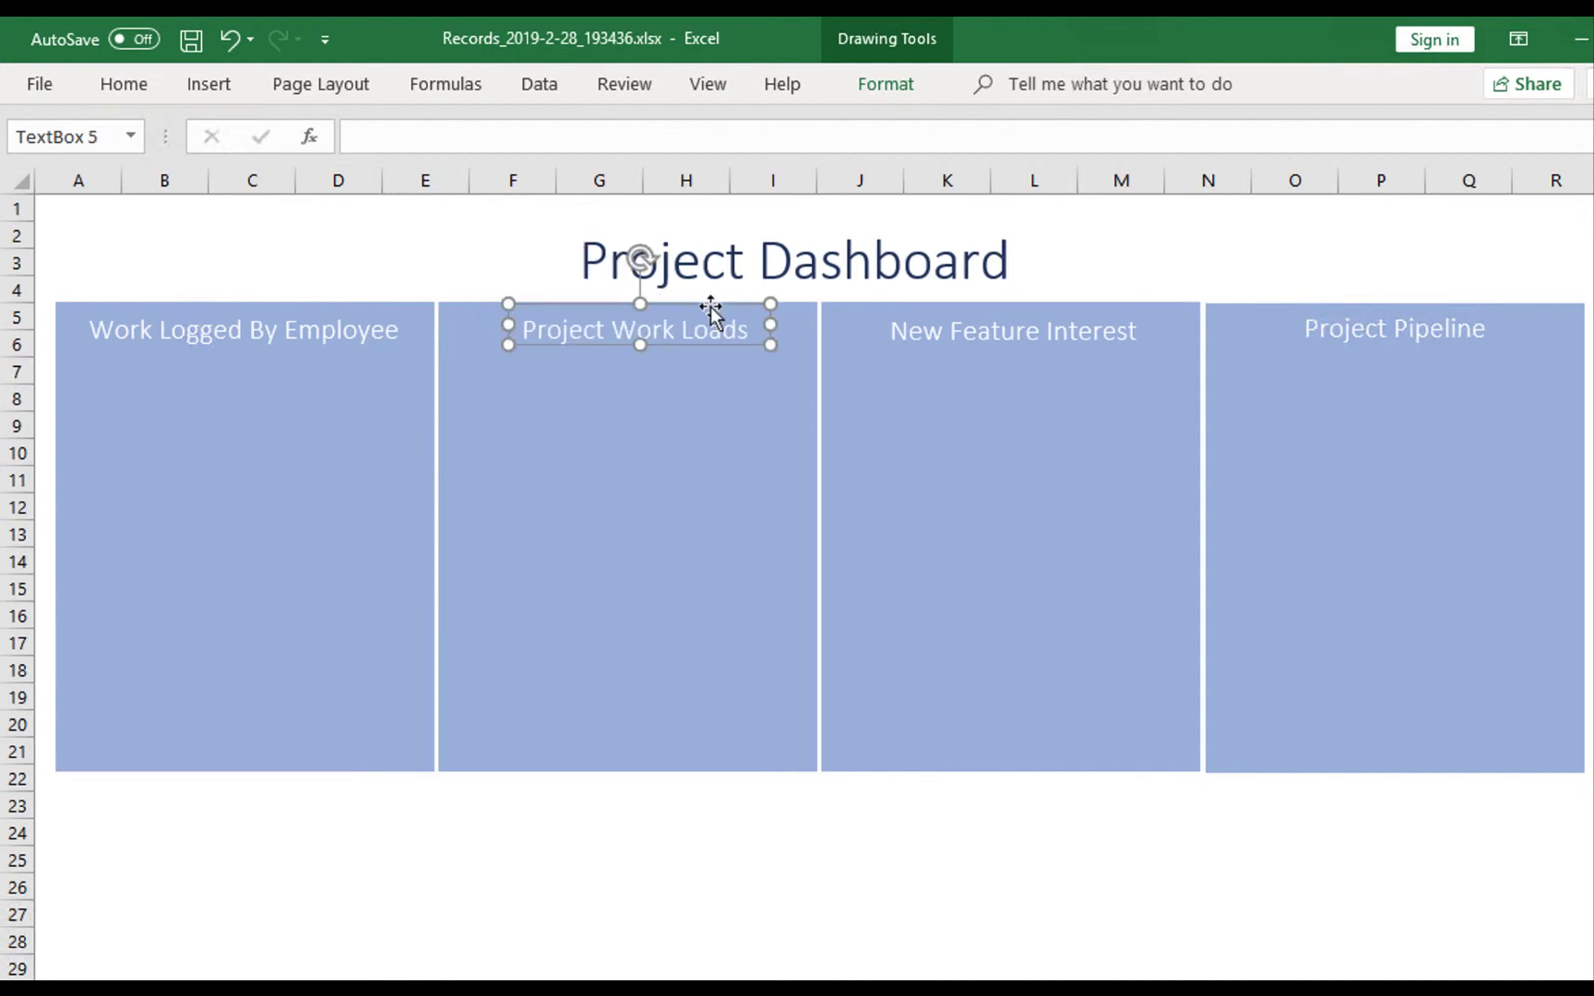
Copy the employee doughnut pivot chart from the EmployeeWork sheet.
{"action": "left_click", "coordinate": [1098, 255]}
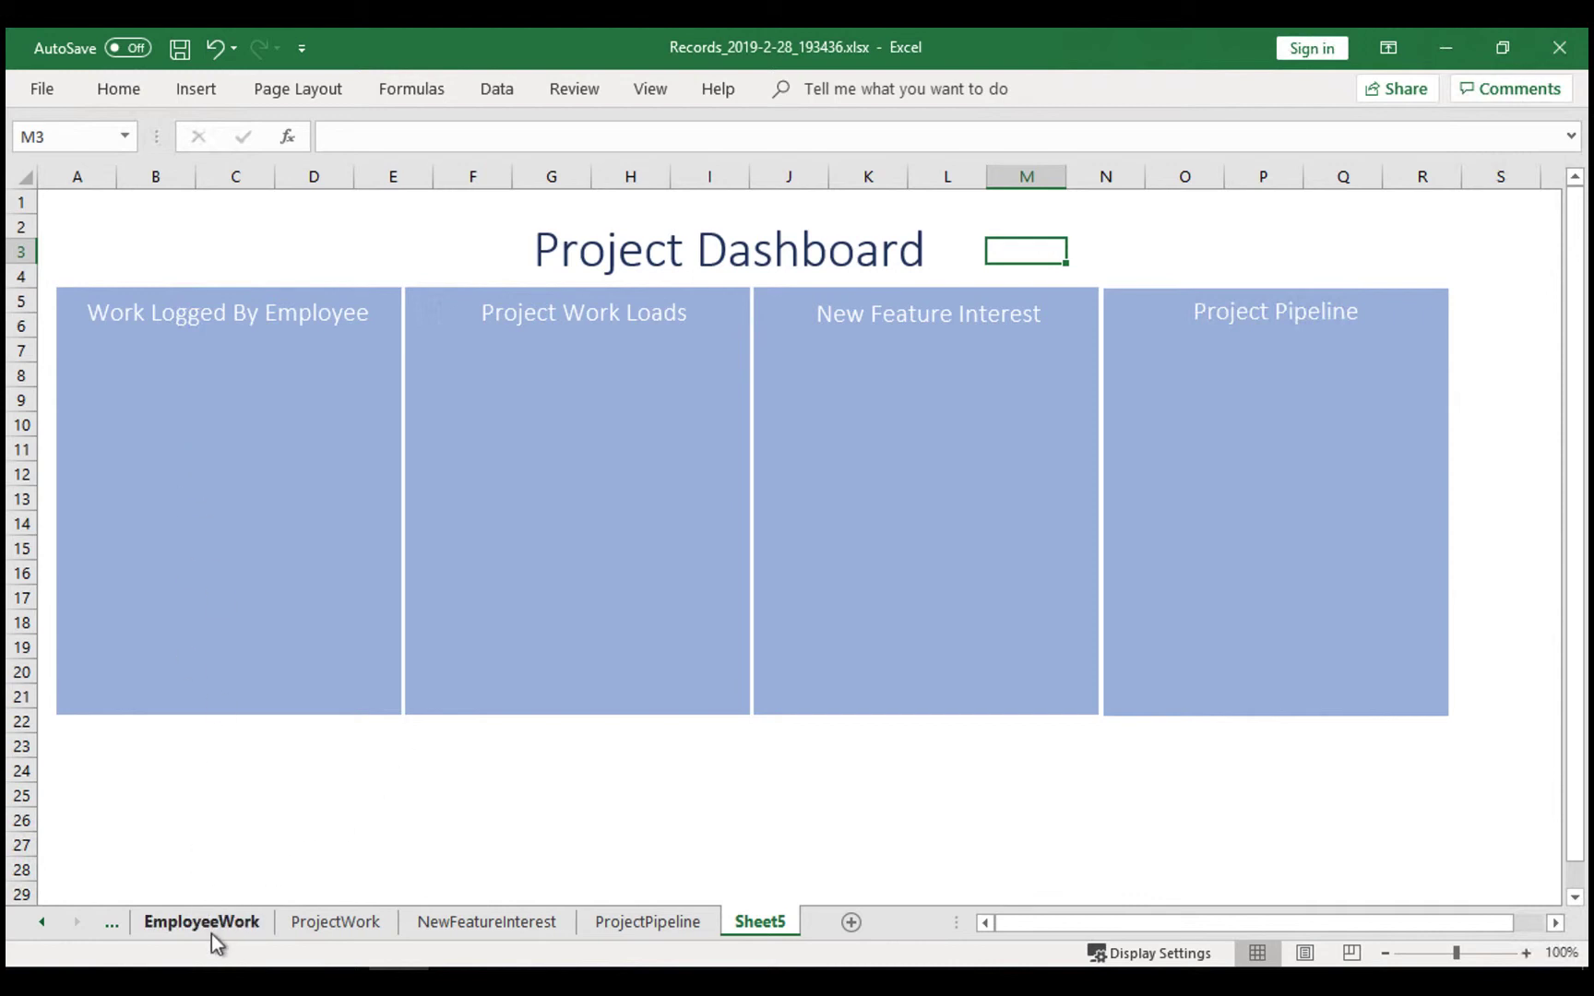
{"action": "left_click", "coordinate": [199, 923]}
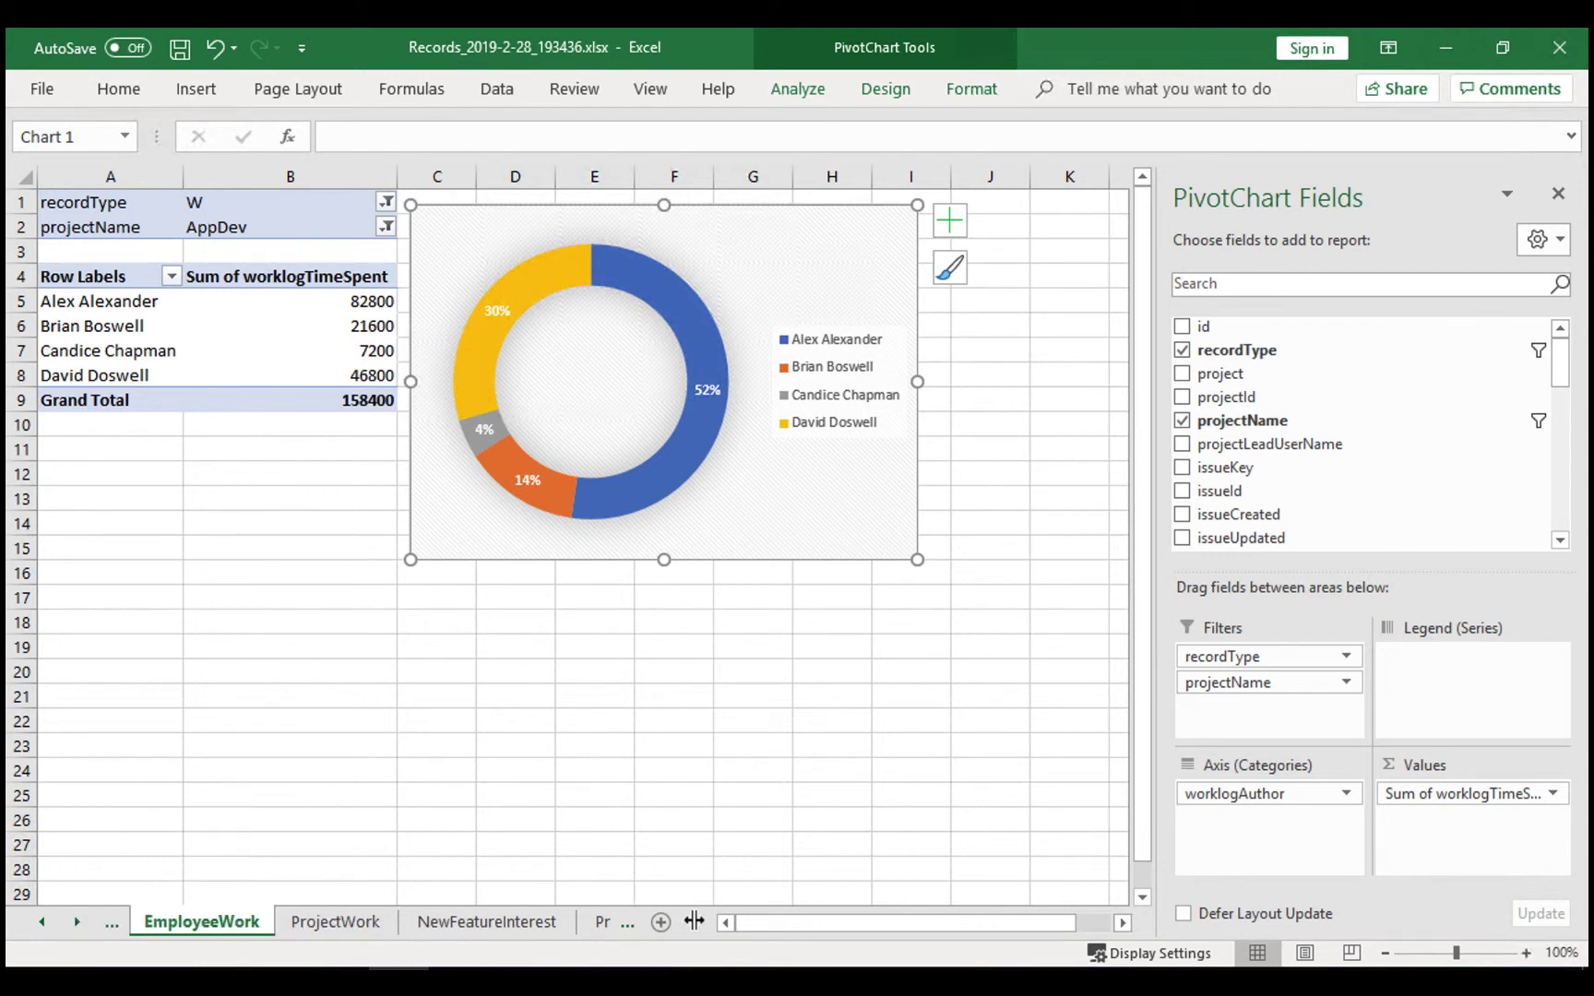
{"action": "left_click_drag", "start_coordinate": [701, 921], "coordinate": [930, 915]}
Rename the new sheet to Dashboard and paste the employee chart onto the first panel.
{"action": "left_click", "coordinate": [763, 922]}
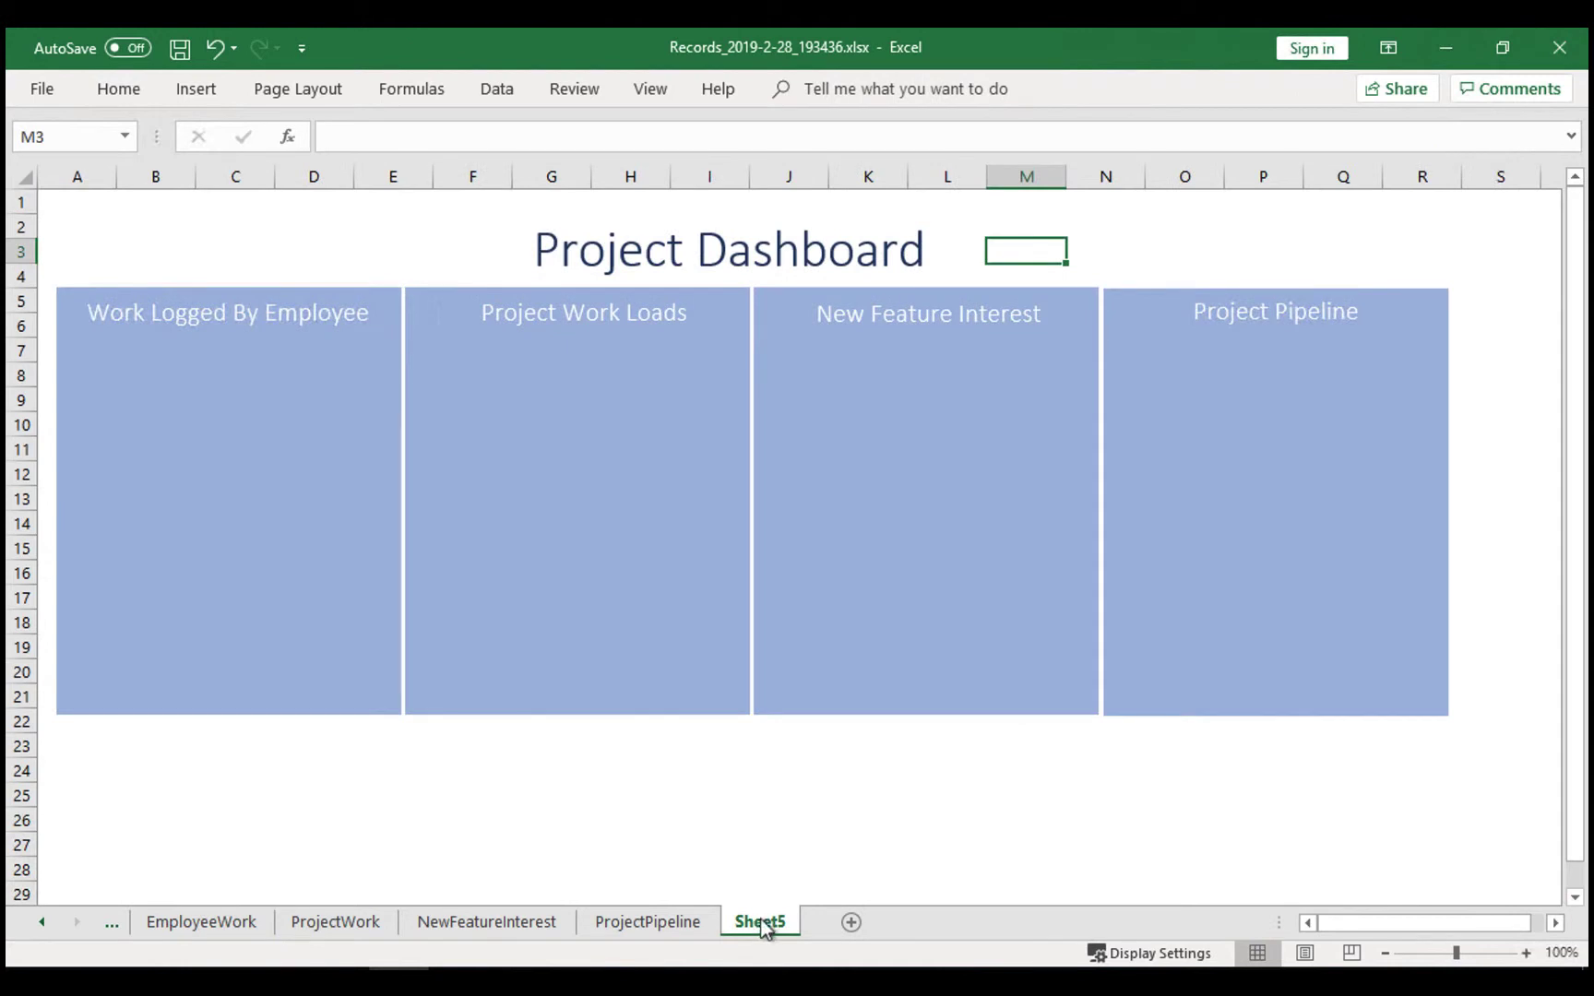
{"action": "double_click", "coordinate": [763, 923]}
{"action": "type", "text": "Dashboard"}
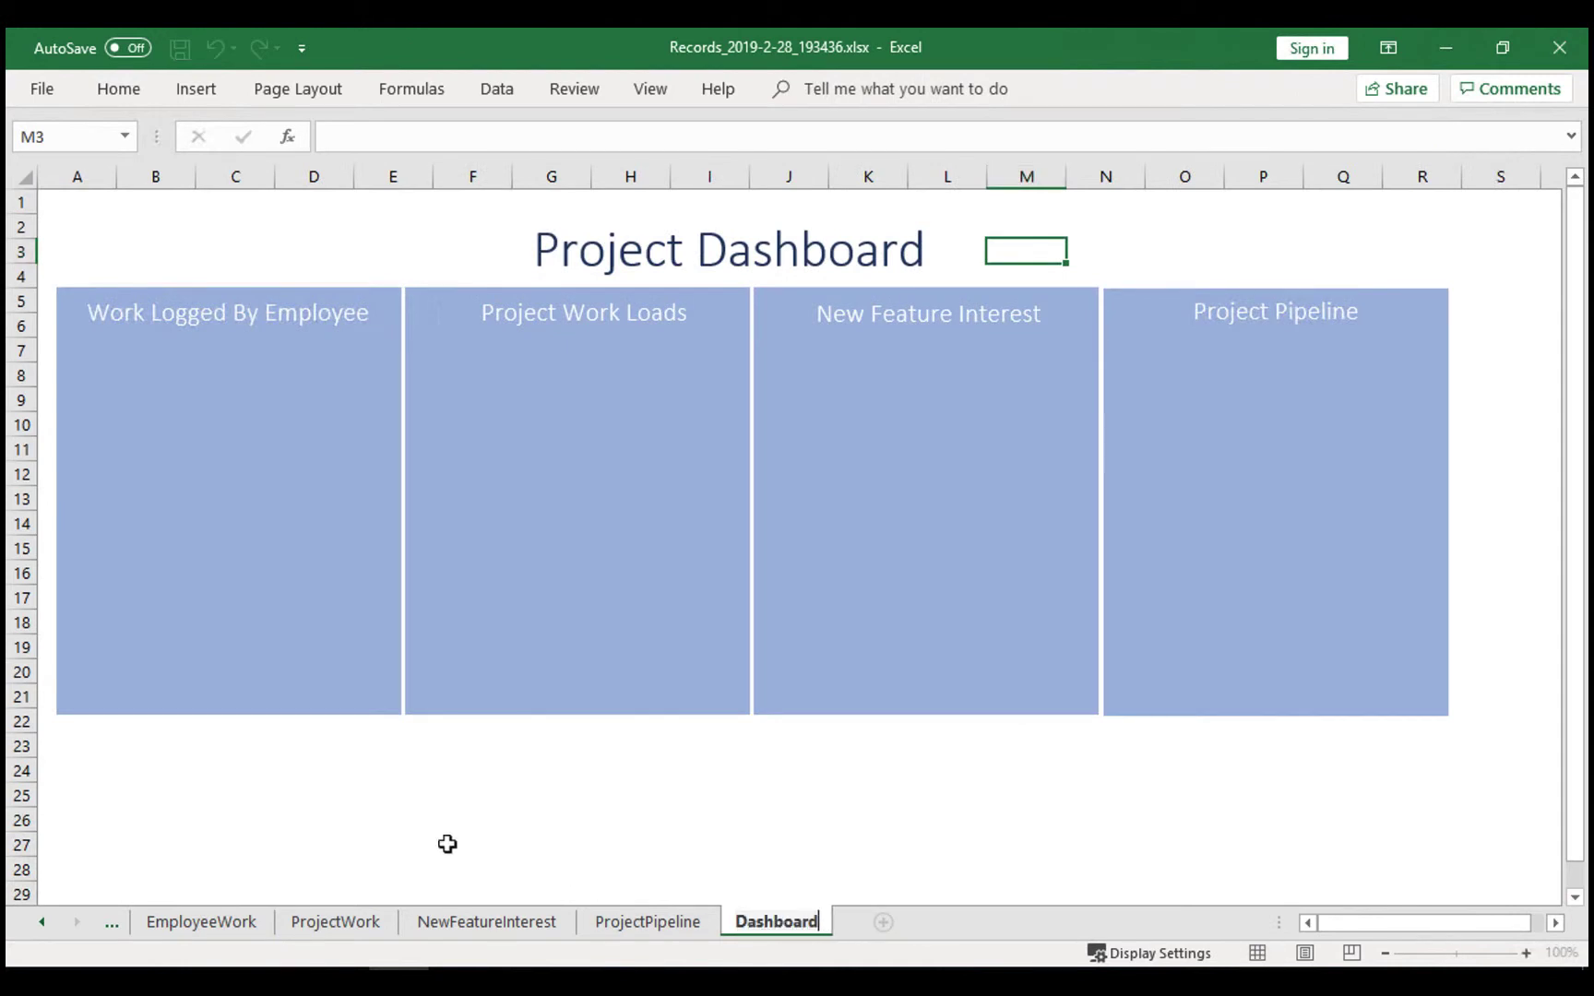
{"action": "key", "text": "Return"}
{"action": "left_click", "coordinate": [239, 473]}
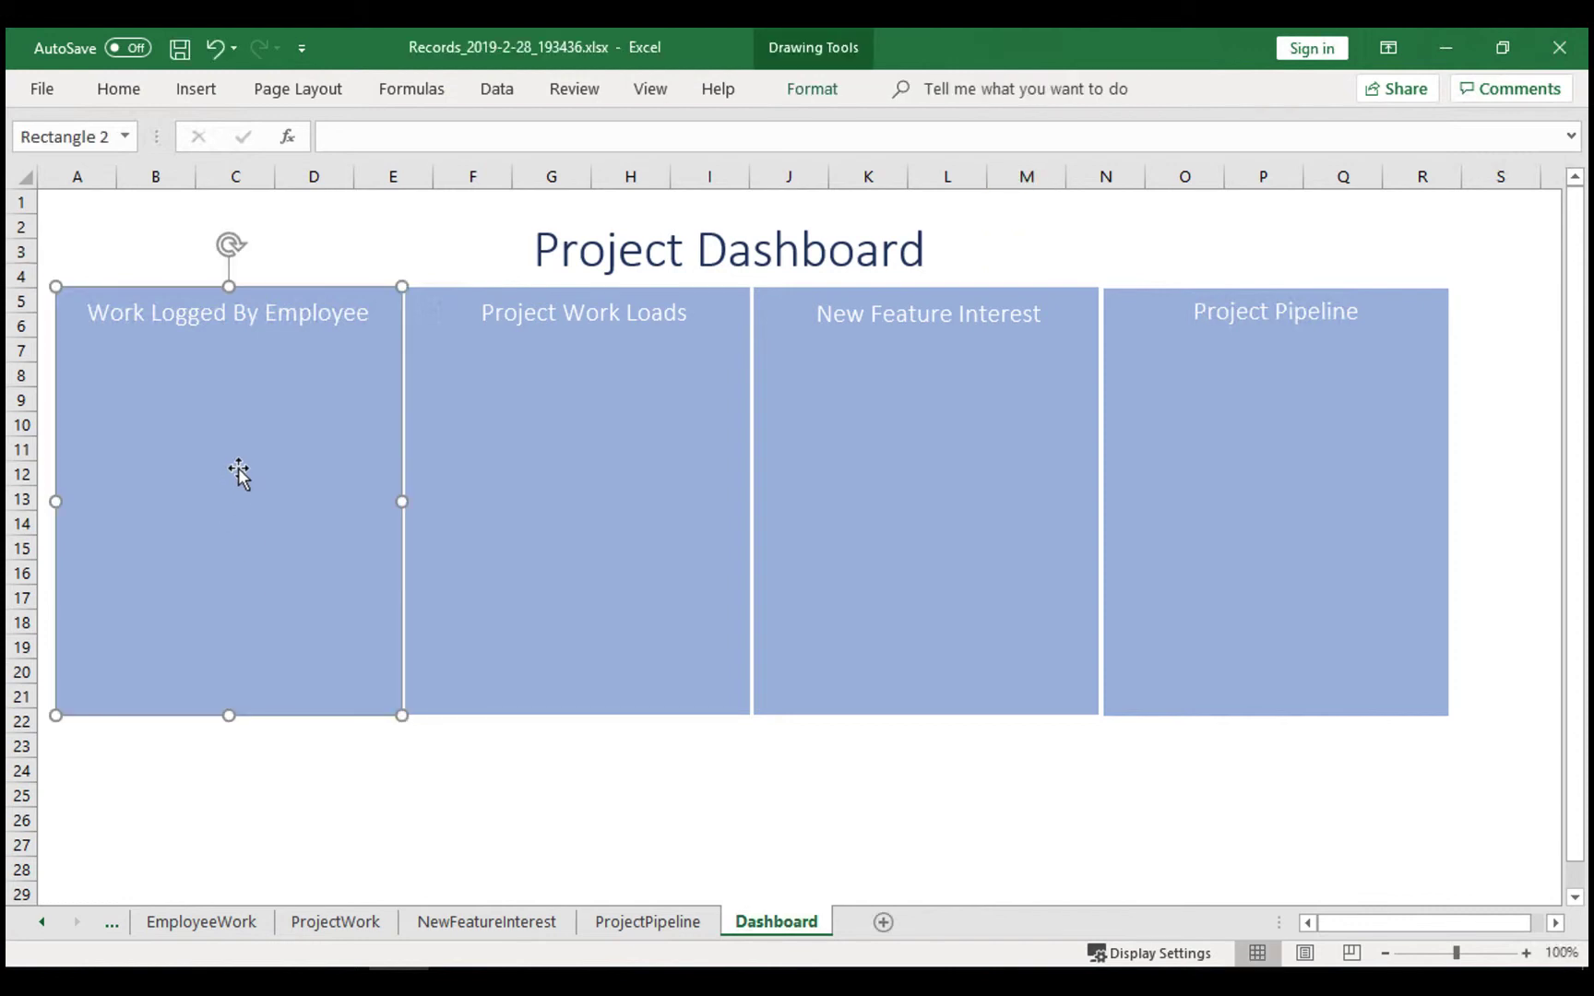
{"action": "key", "text": "ctrl+v"}
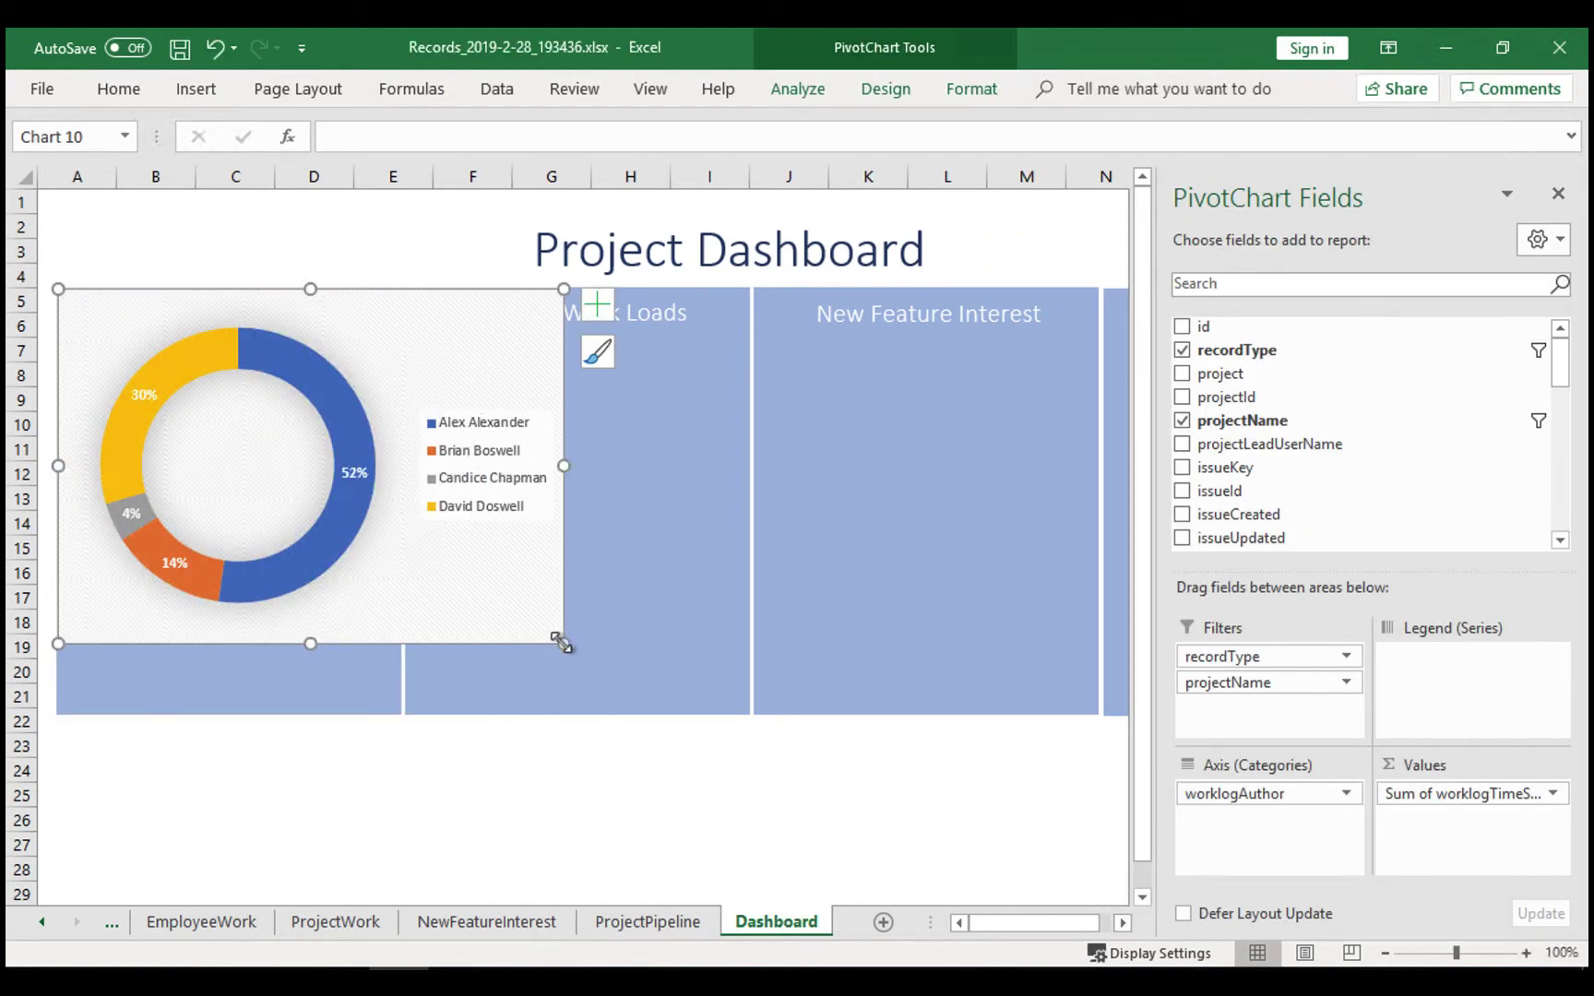
Shrink the doughnut chart and place it beneath the 'Work Logged By Employee' heading.
{"action": "left_click_drag", "start_coordinate": [560, 643], "coordinate": [379, 639]}
{"action": "mouse_move", "coordinate": [328, 320]}
{"action": "left_mouse_down"}
{"action": "mouse_move", "coordinate": [356, 373]}
{"action": "mouse_move", "coordinate": [339, 371]}
{"action": "left_mouse_up"}
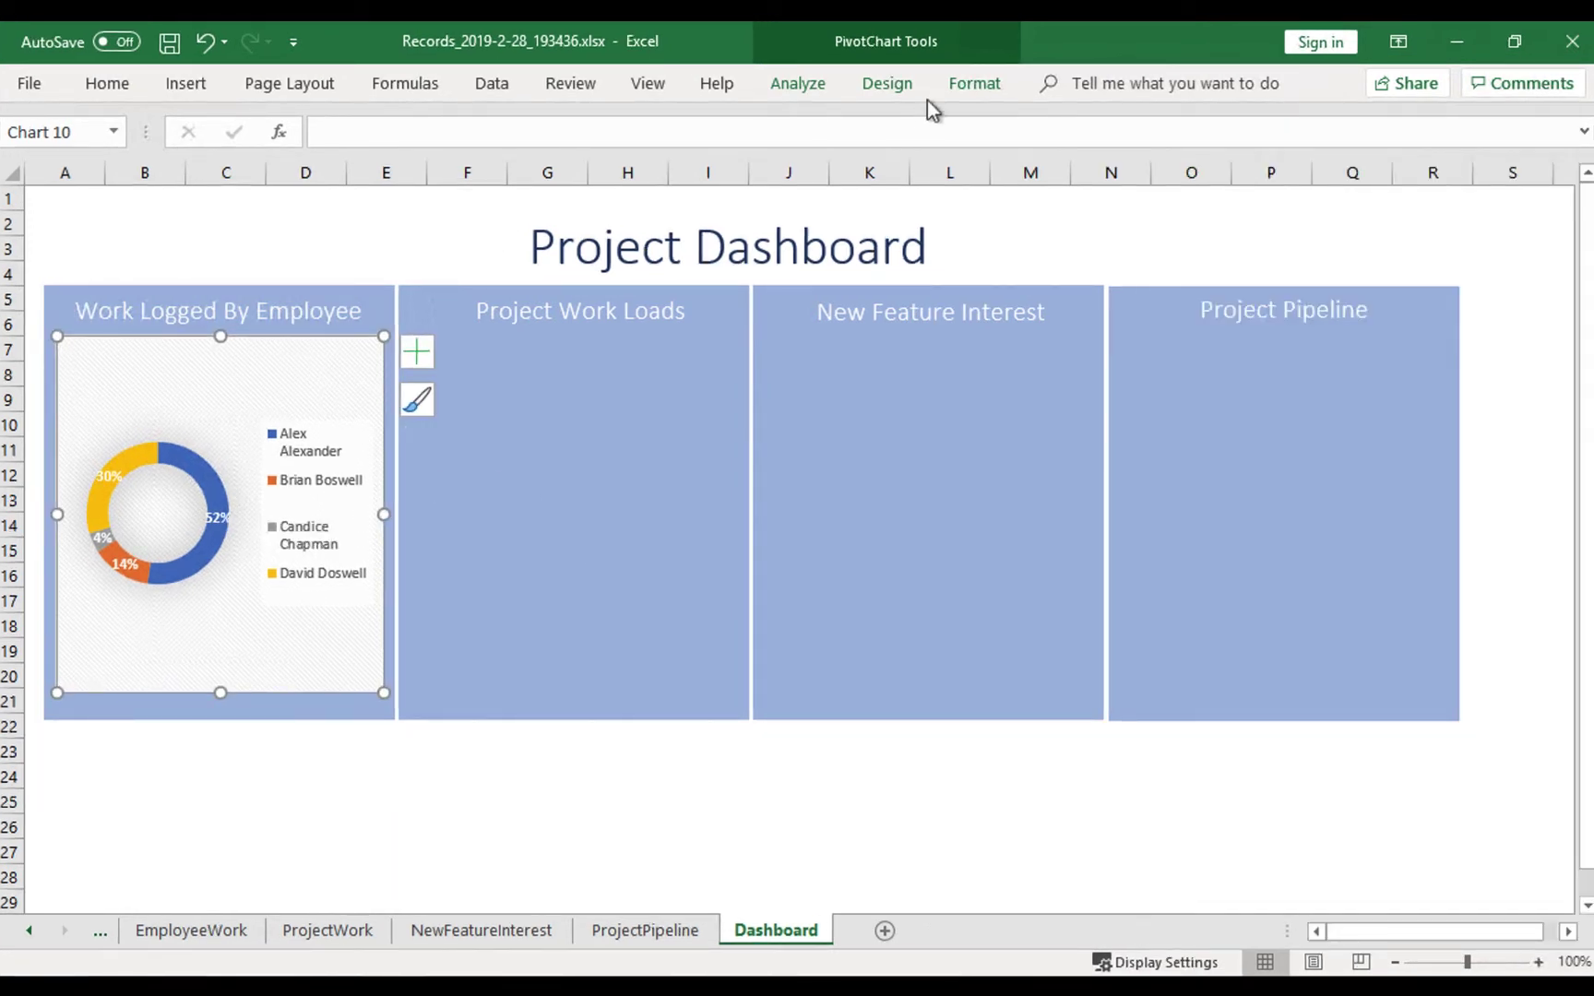
Set the doughnut chart area to No Fill and No Outline.
{"action": "left_click", "coordinate": [978, 87]}
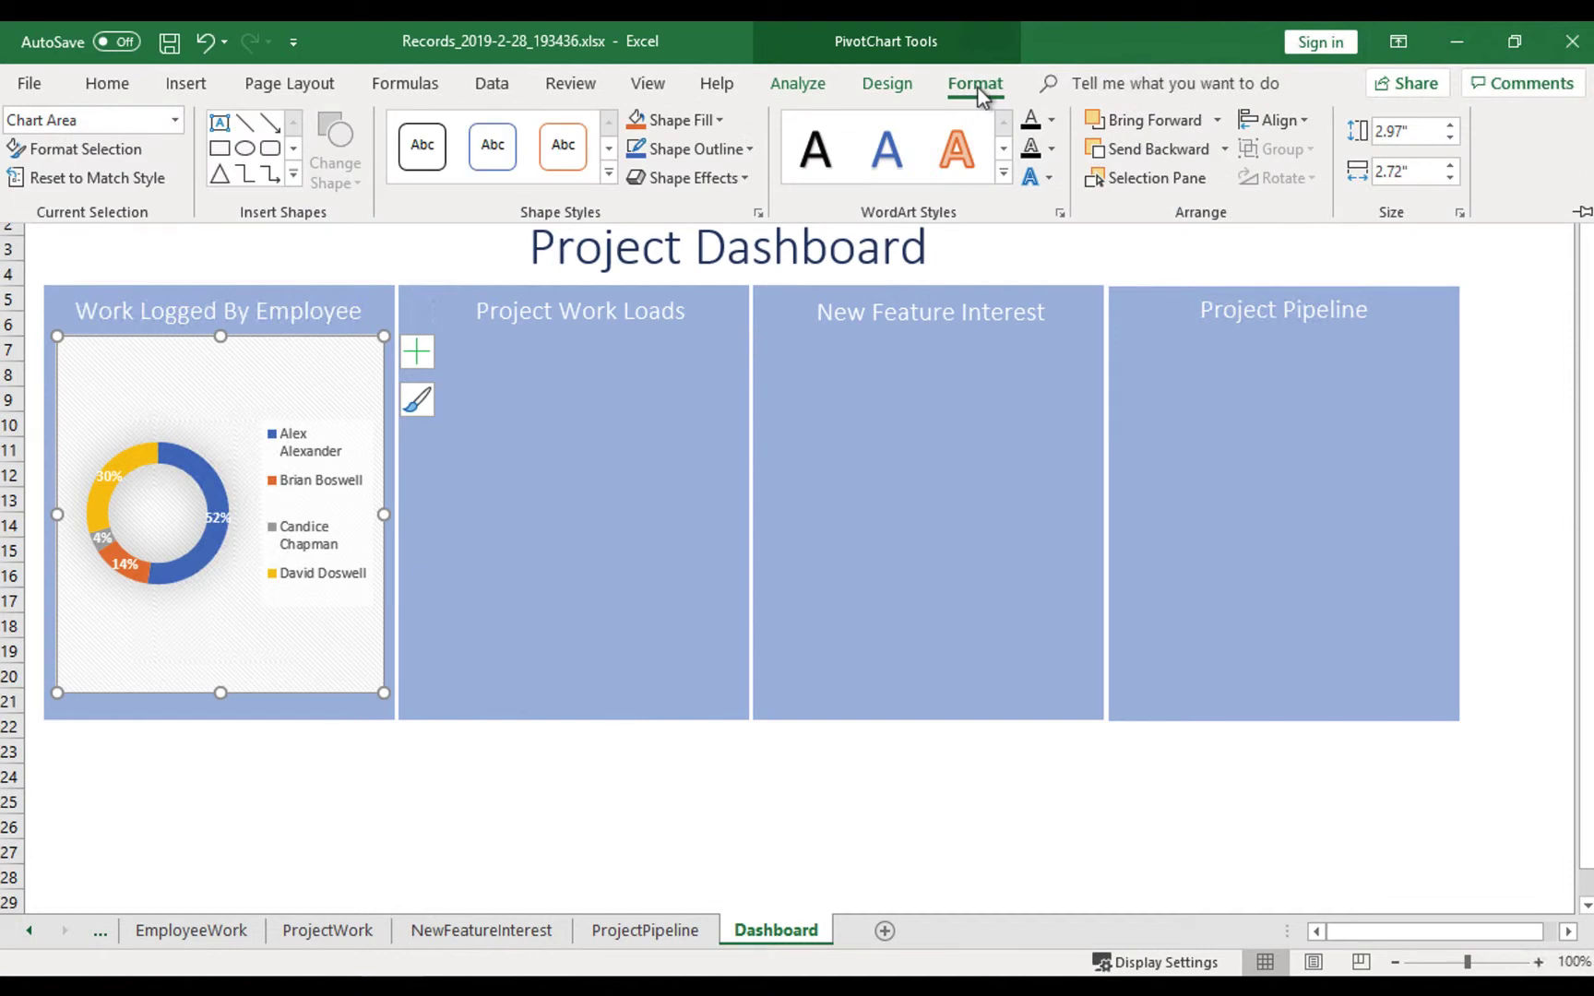
{"action": "left_click", "coordinate": [719, 120]}
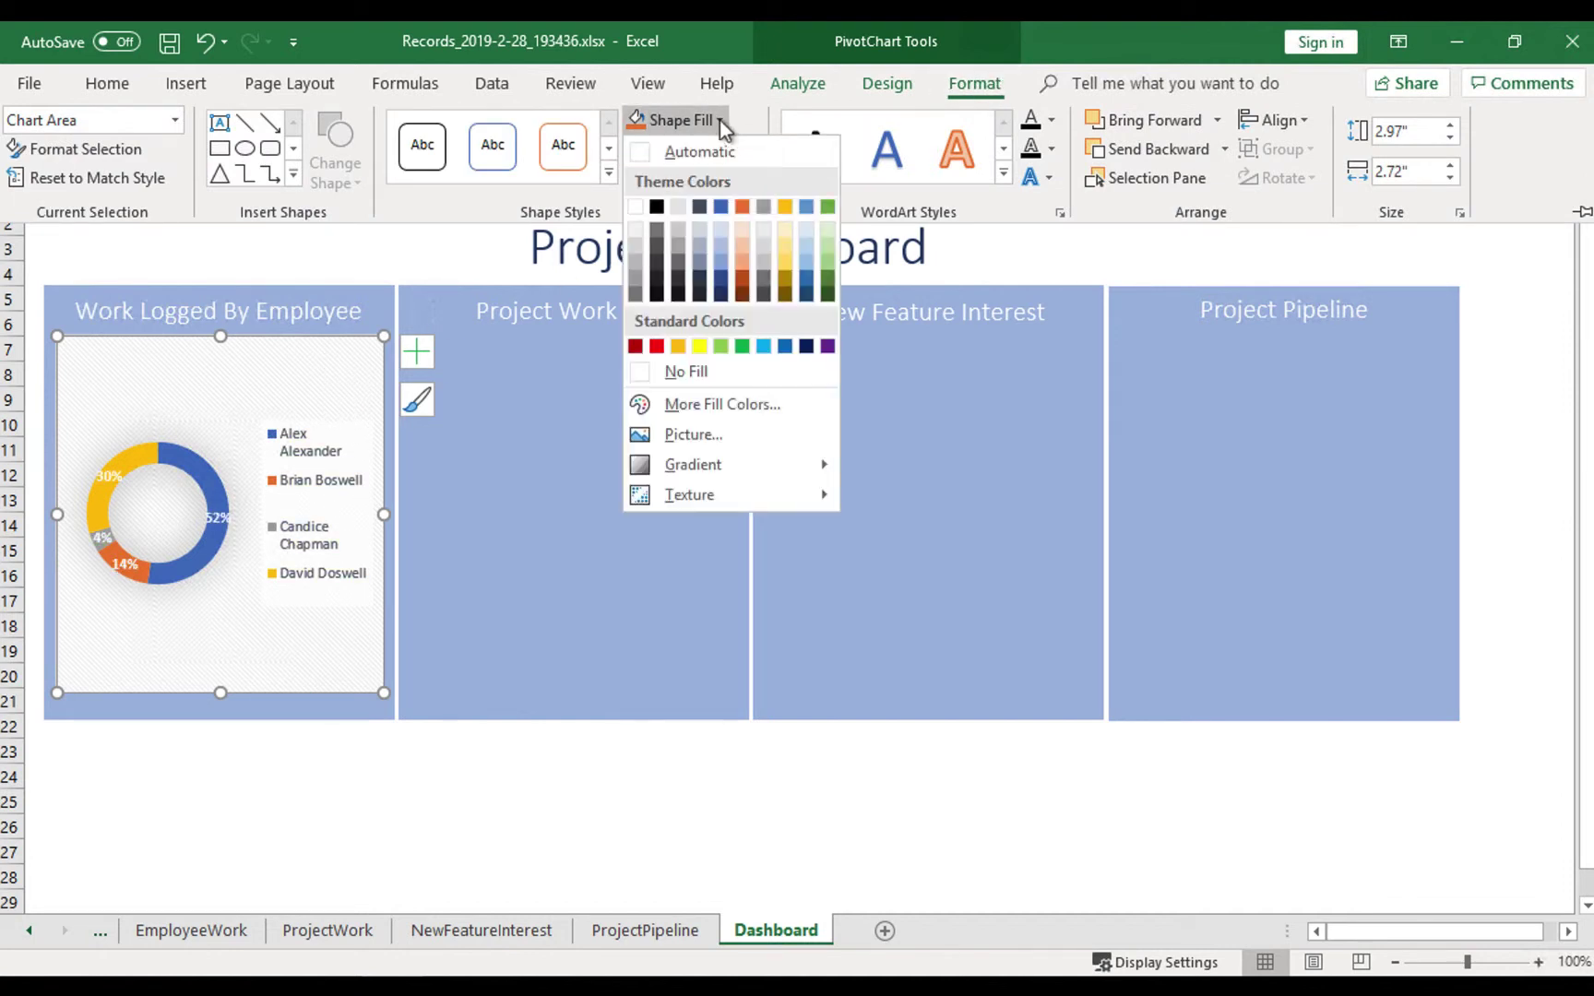
{"action": "left_click", "coordinate": [639, 372]}
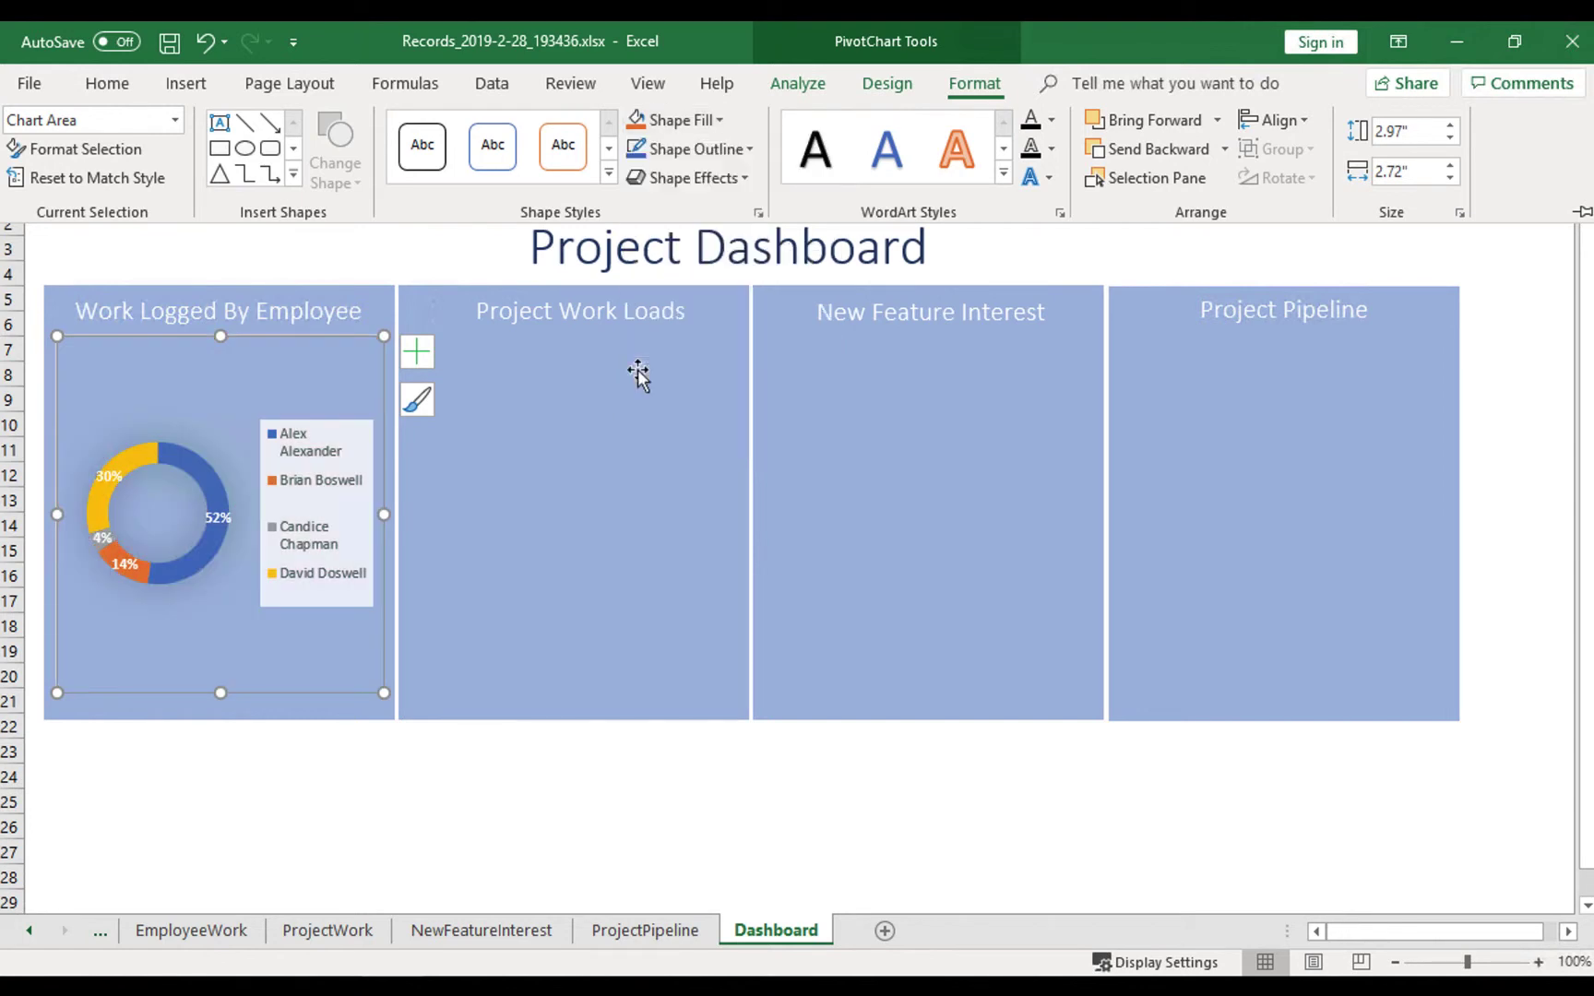
{"action": "left_click", "coordinate": [746, 151]}
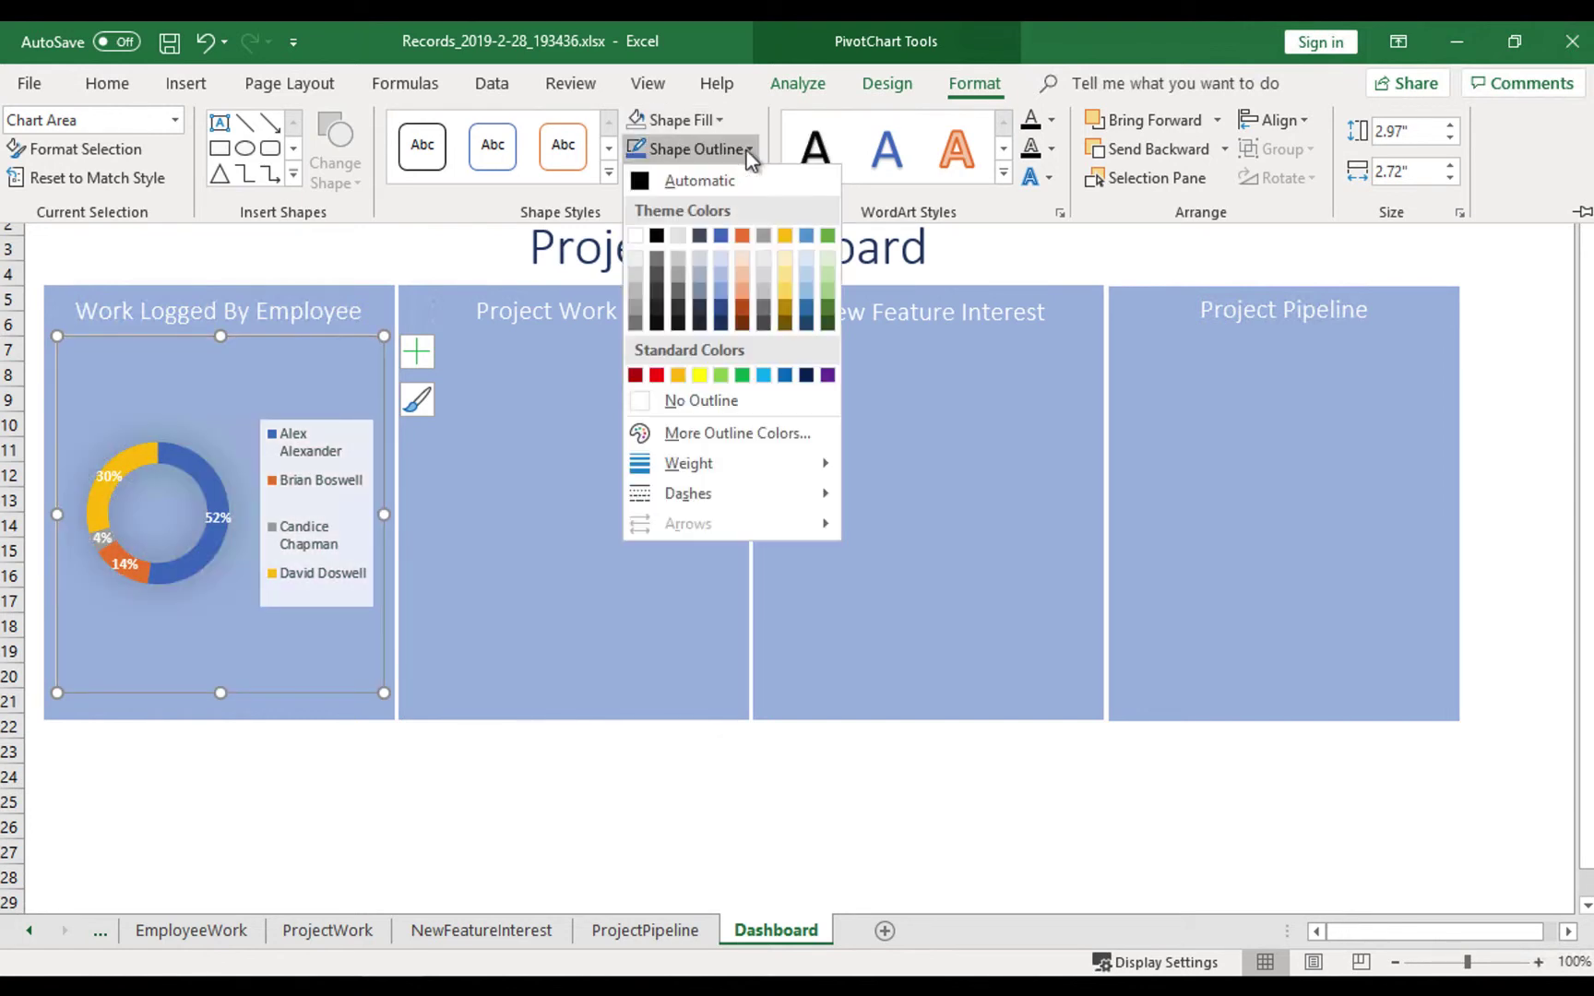
{"action": "left_click", "coordinate": [635, 398]}
Give the doughnut chart's legend No Fill and No Outline, then select the panel rectangle.
{"action": "key", "text": "Escape"}
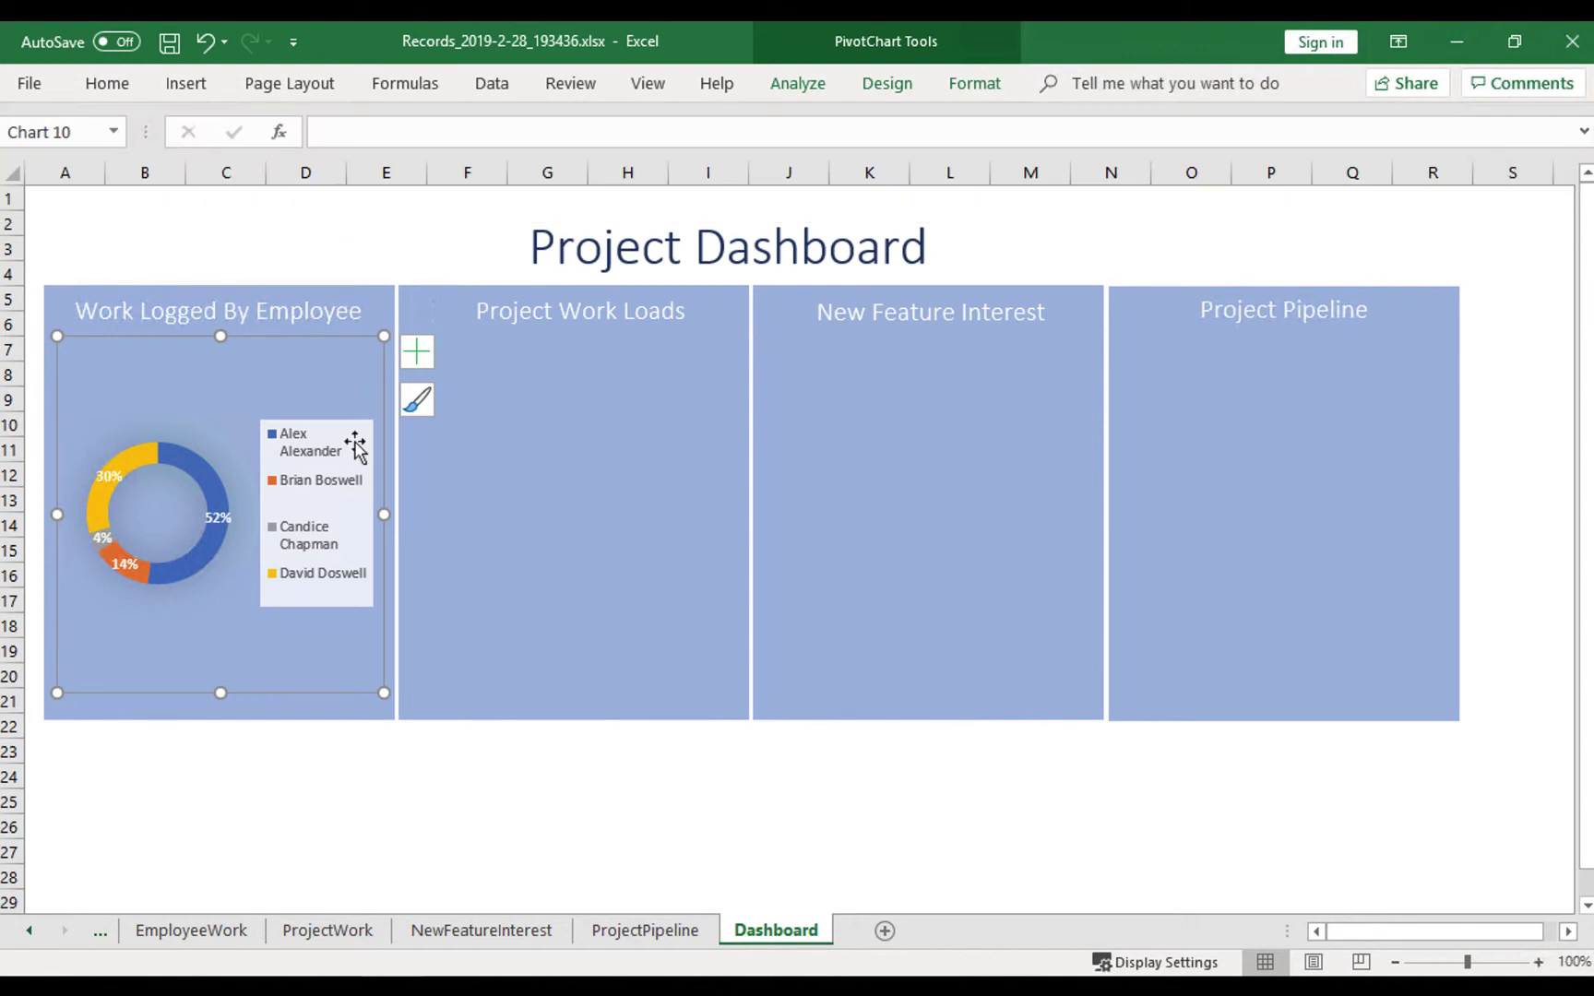
{"action": "left_click", "coordinate": [355, 447]}
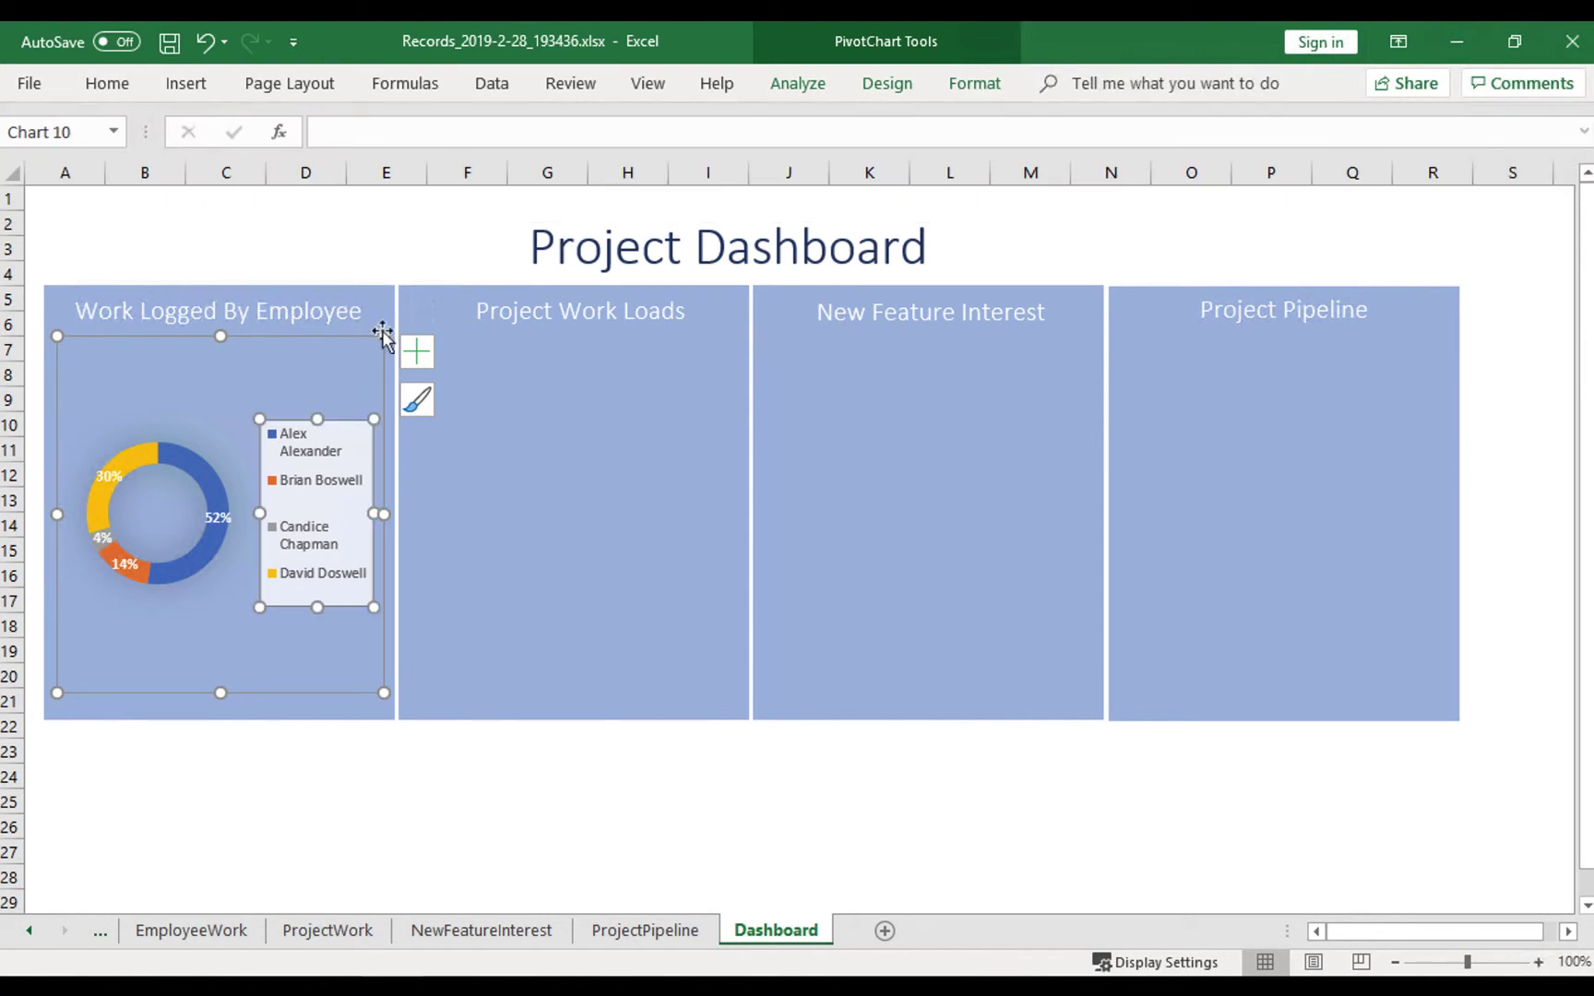
{"action": "left_click", "coordinate": [978, 84]}
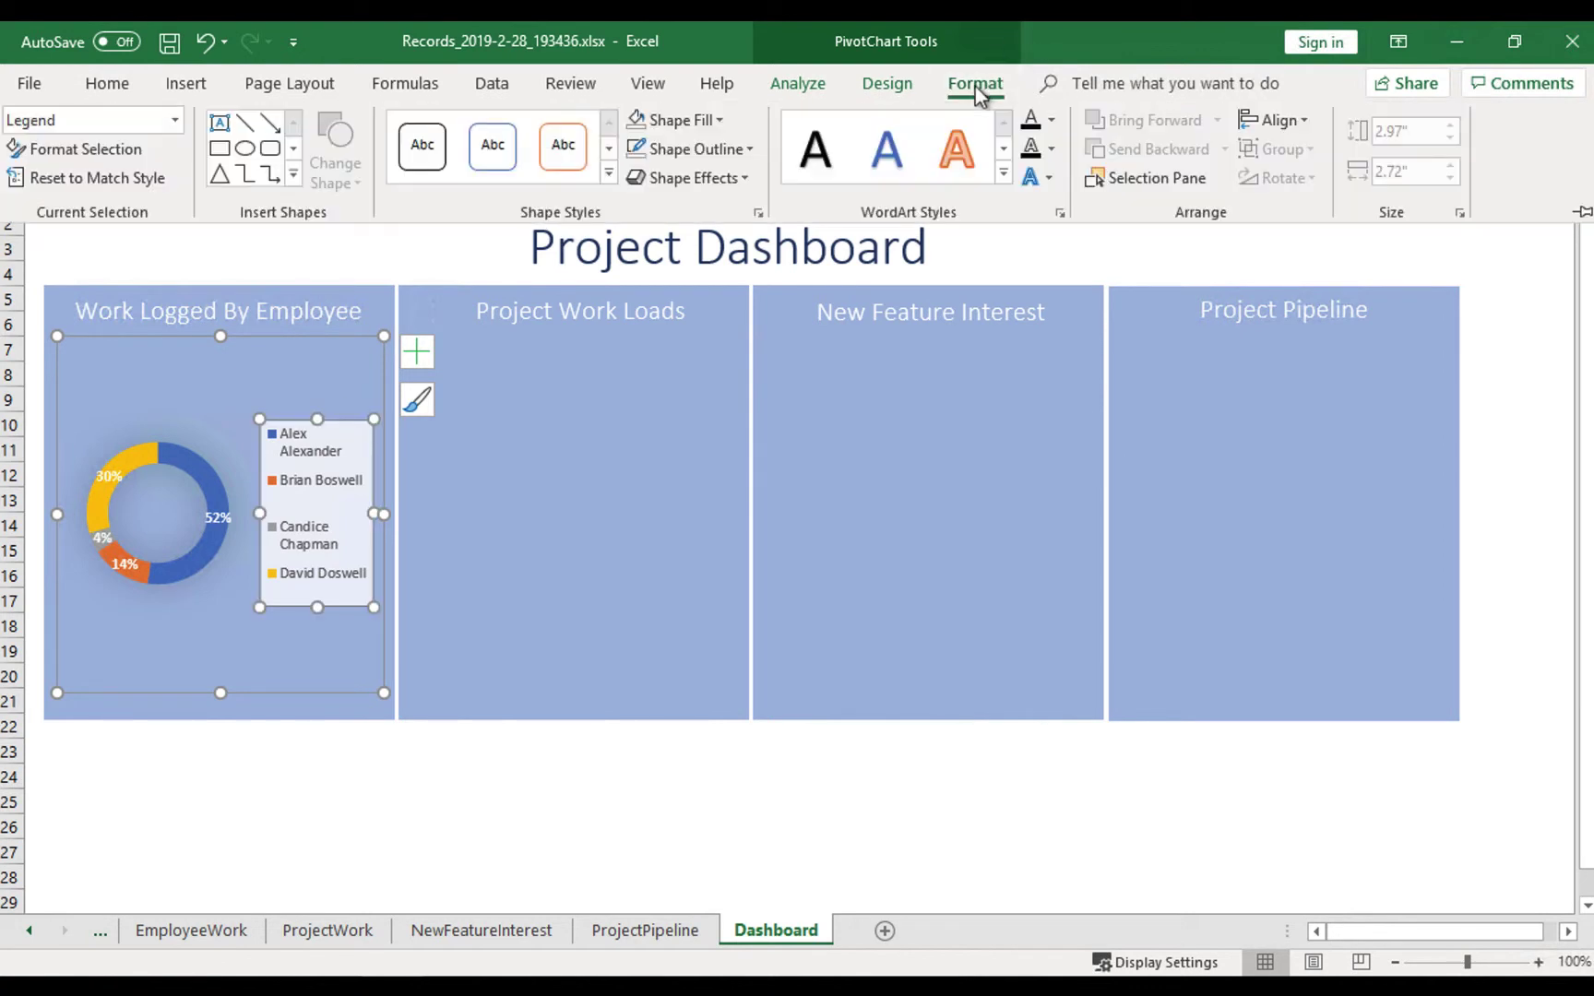
{"action": "left_click", "coordinate": [724, 120]}
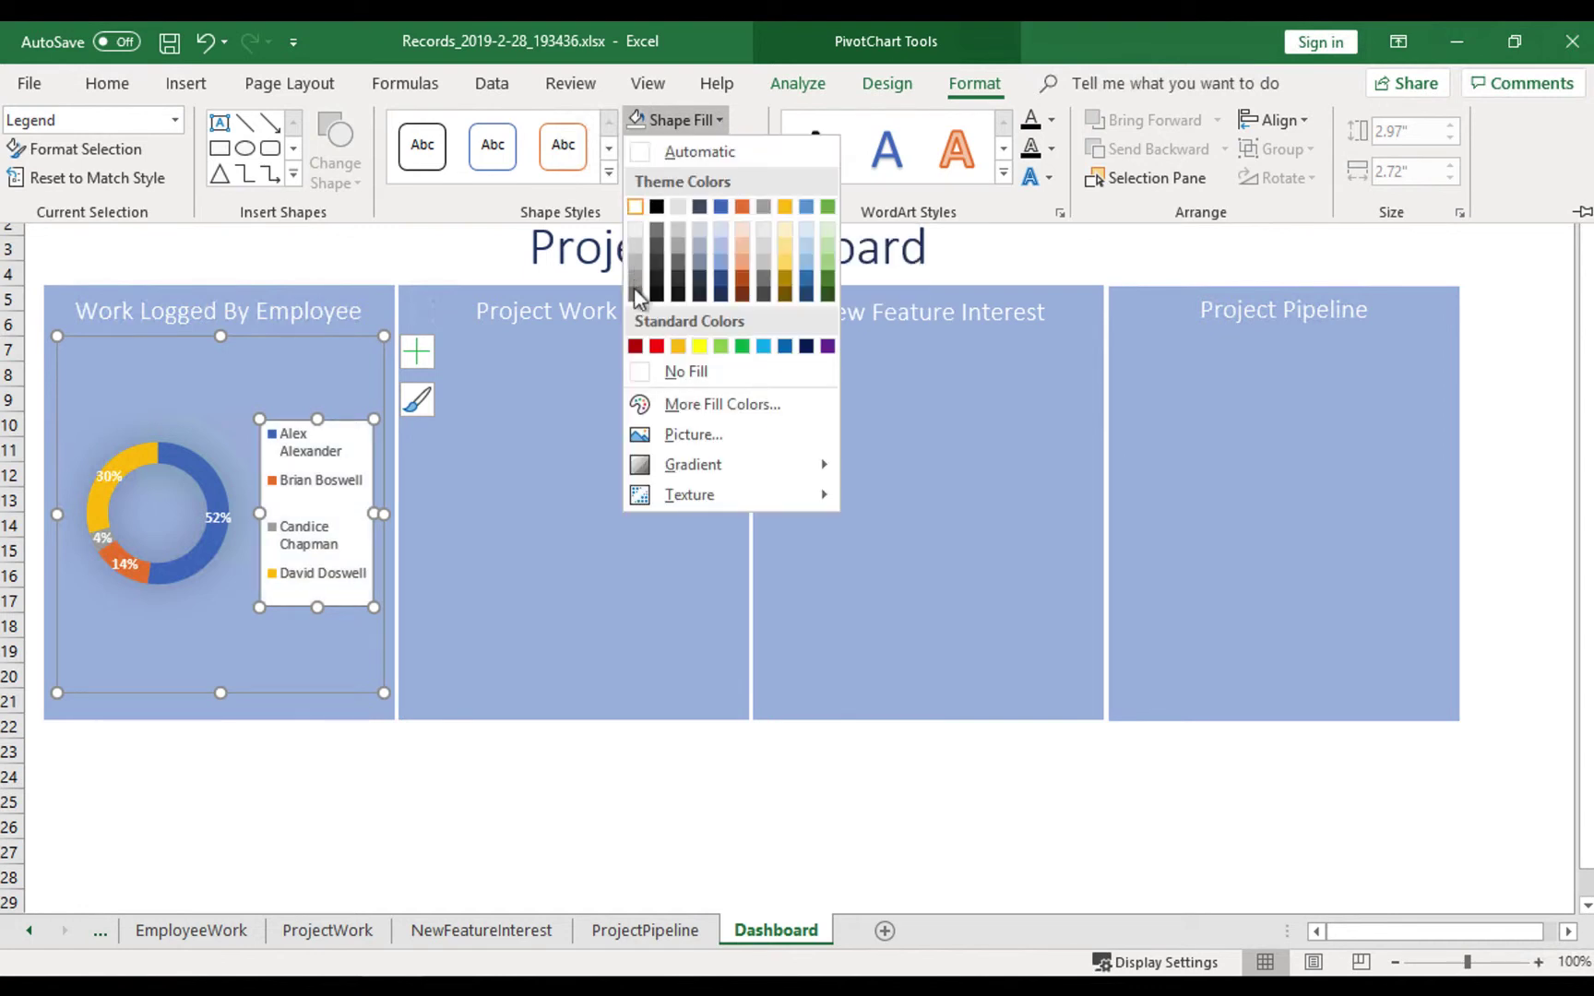
{"action": "left_click", "coordinate": [639, 370]}
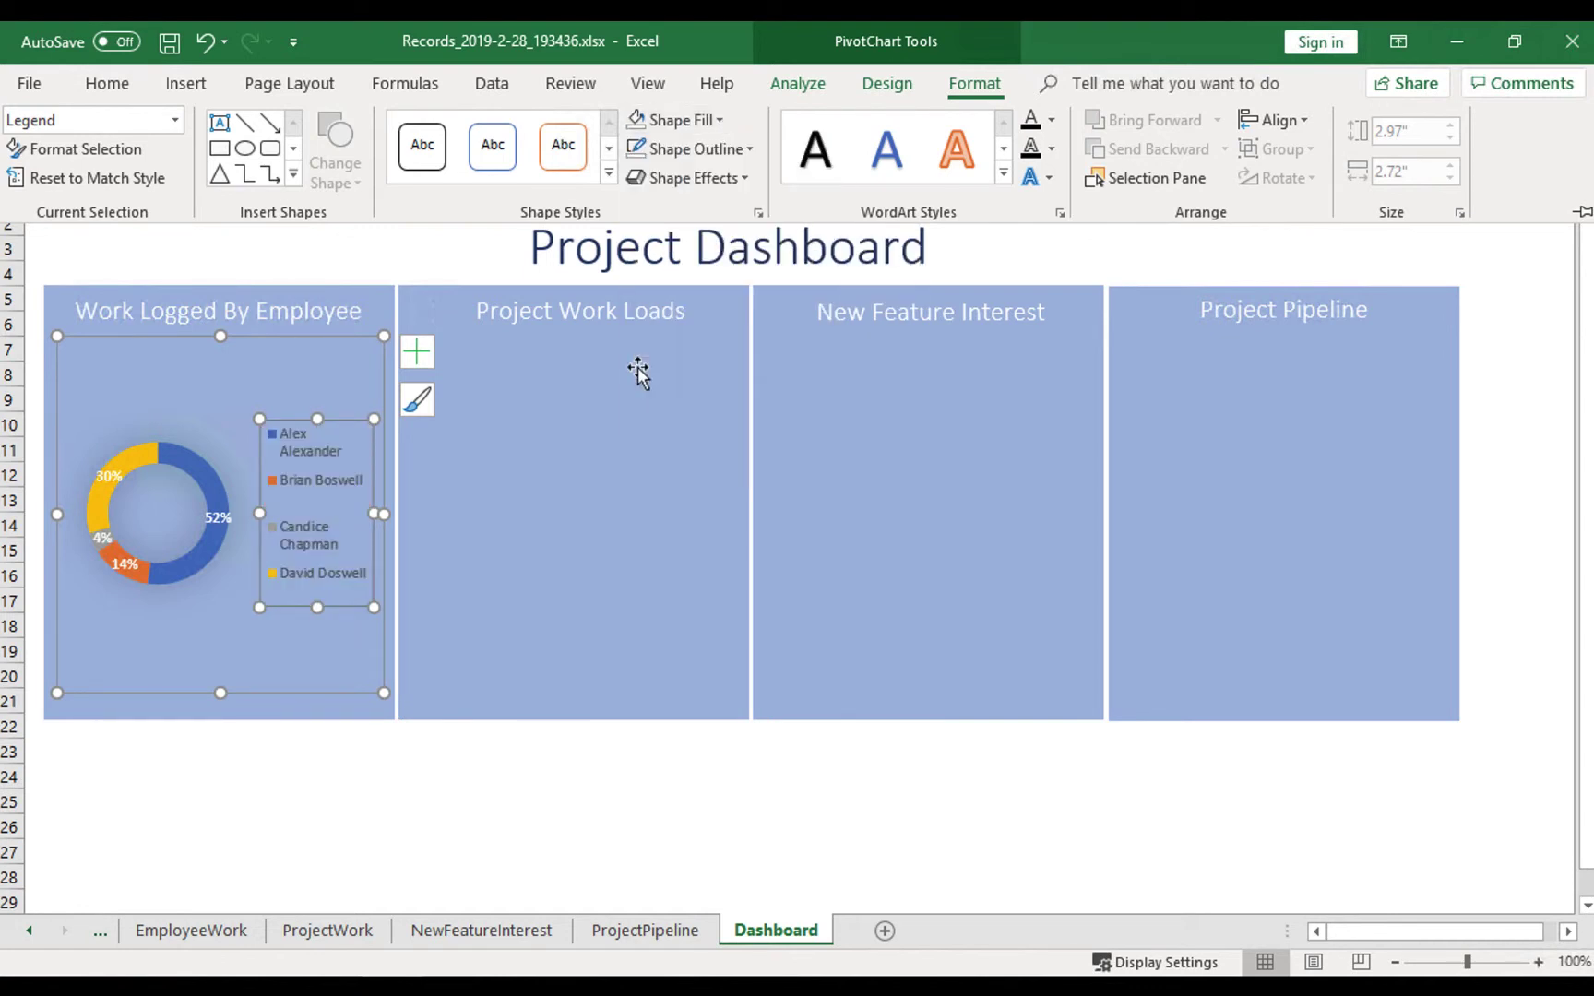
{"action": "left_click", "coordinate": [751, 149]}
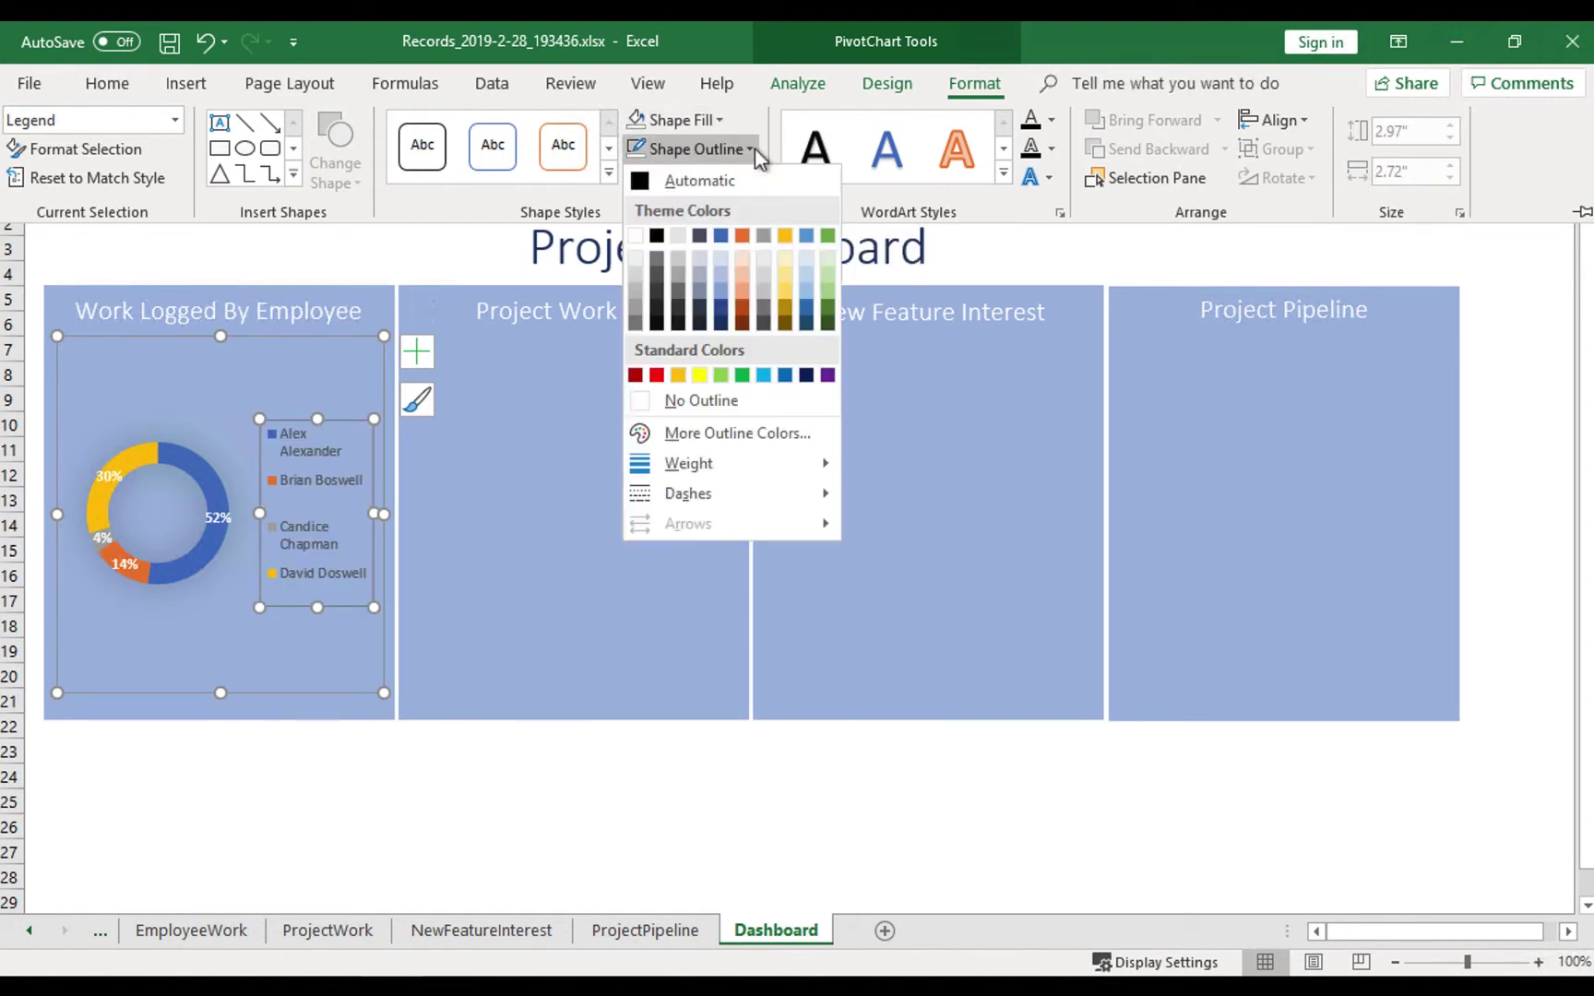
{"action": "left_click", "coordinate": [643, 404]}
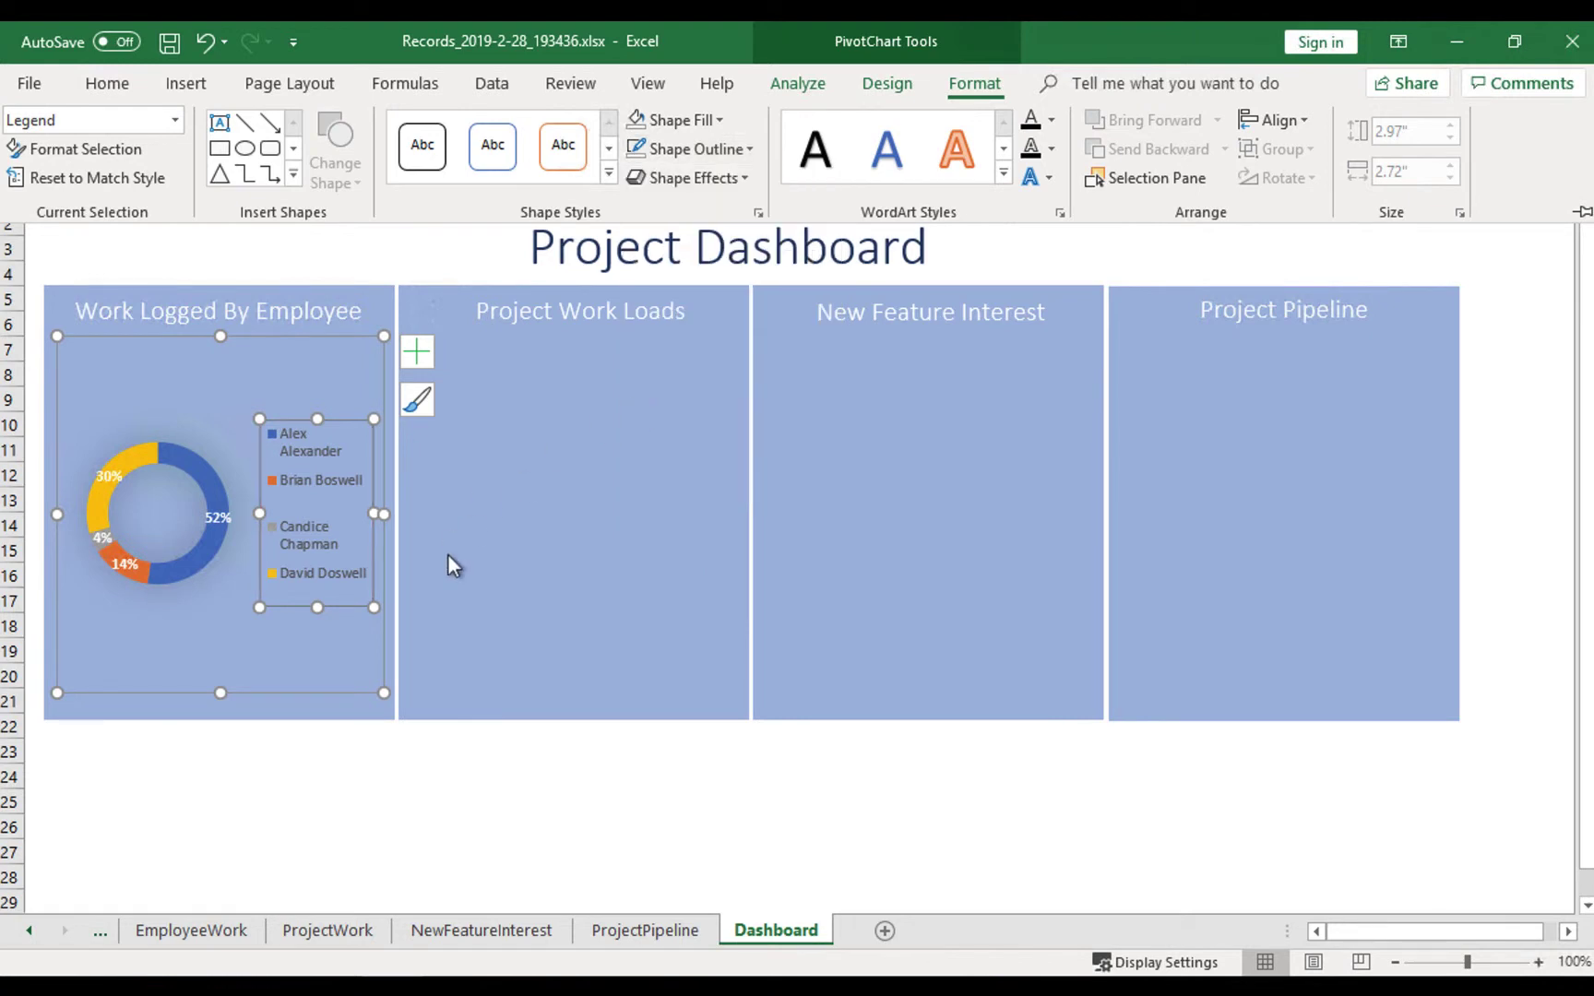
{"action": "left_click", "coordinate": [333, 809]}
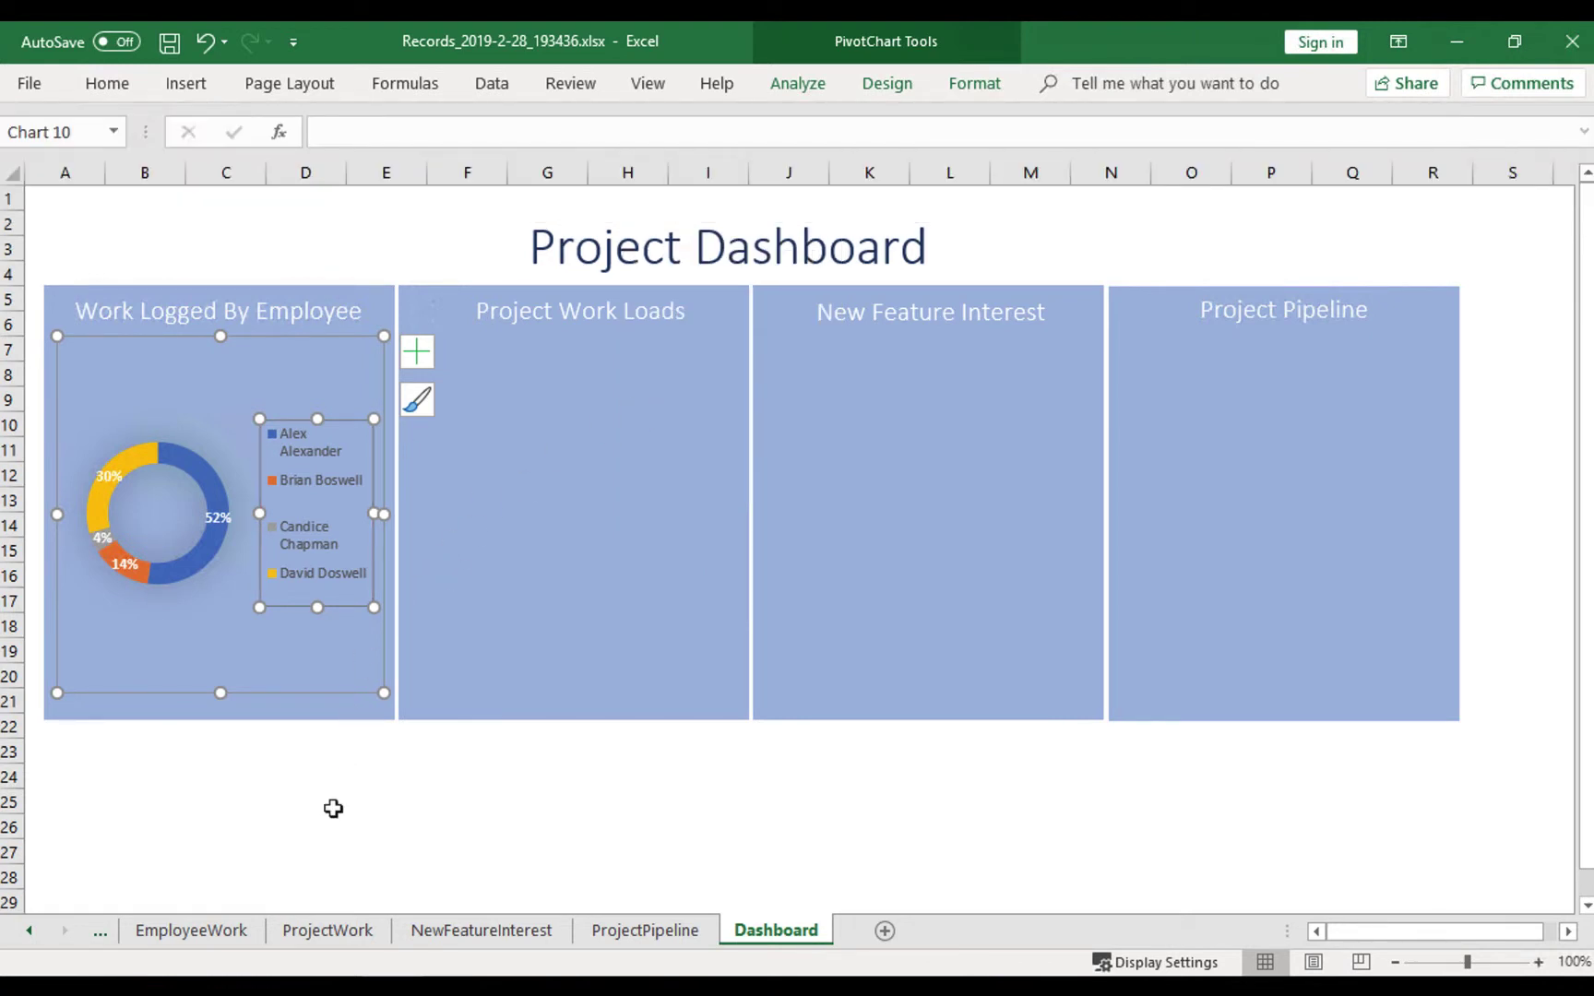
{"action": "left_click", "coordinate": [310, 710]}
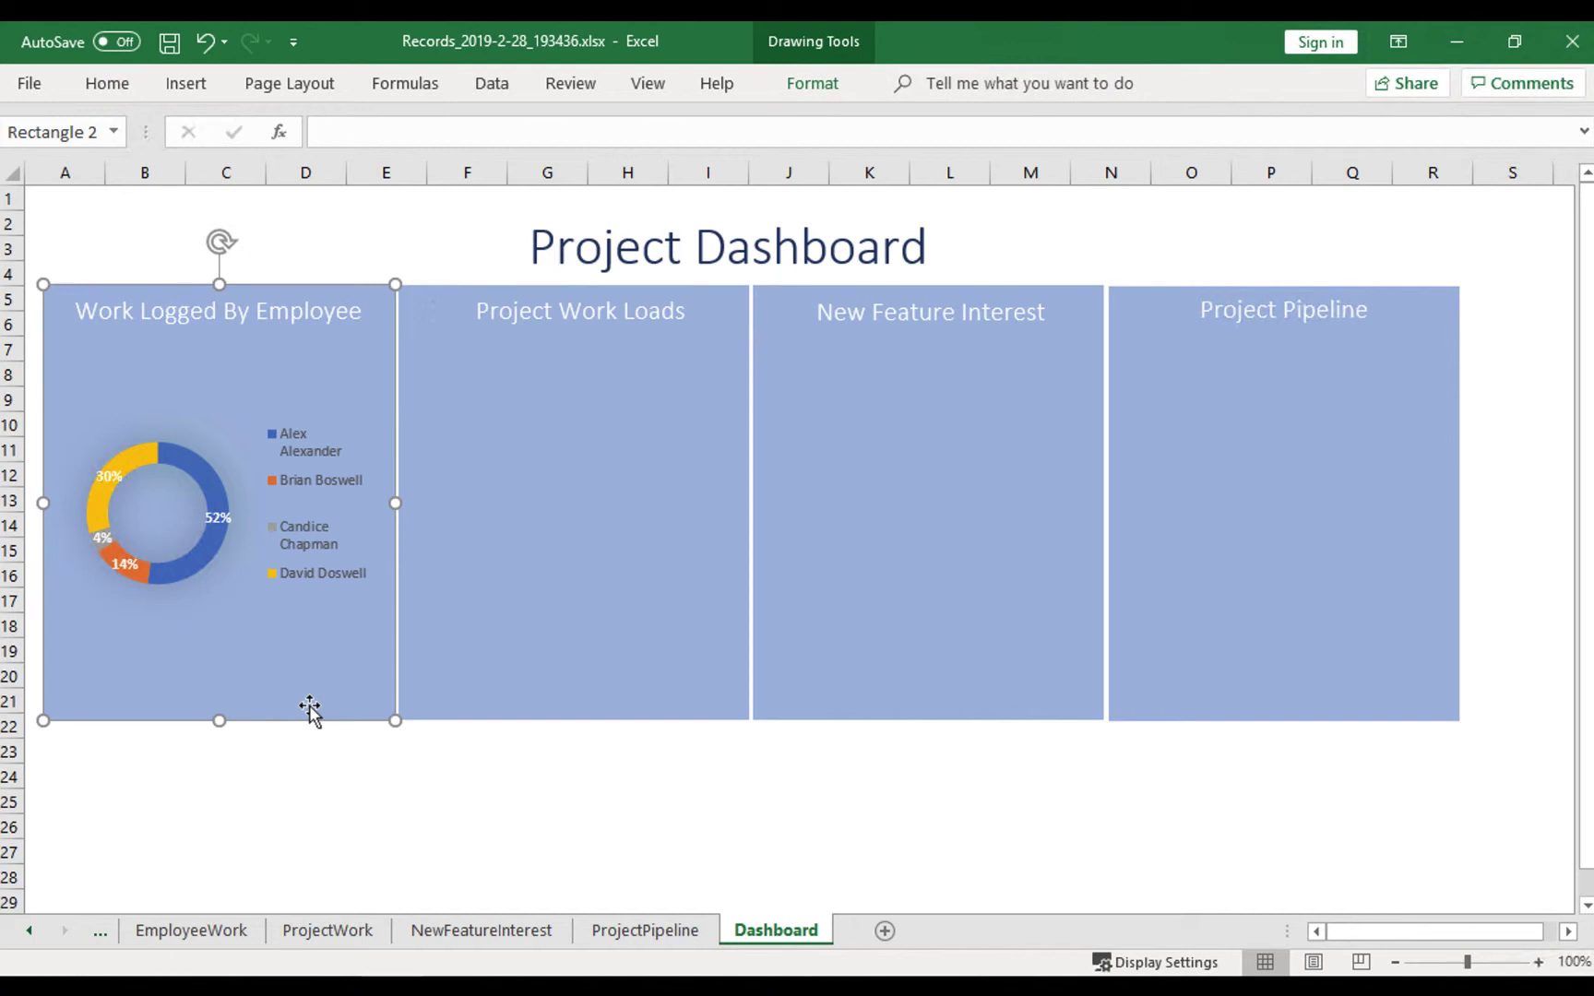
Paste the ProjectWork radar chart onto the Dashboard and fit it into the Project Work Loads panel.
{"action": "left_click", "coordinate": [595, 383]}
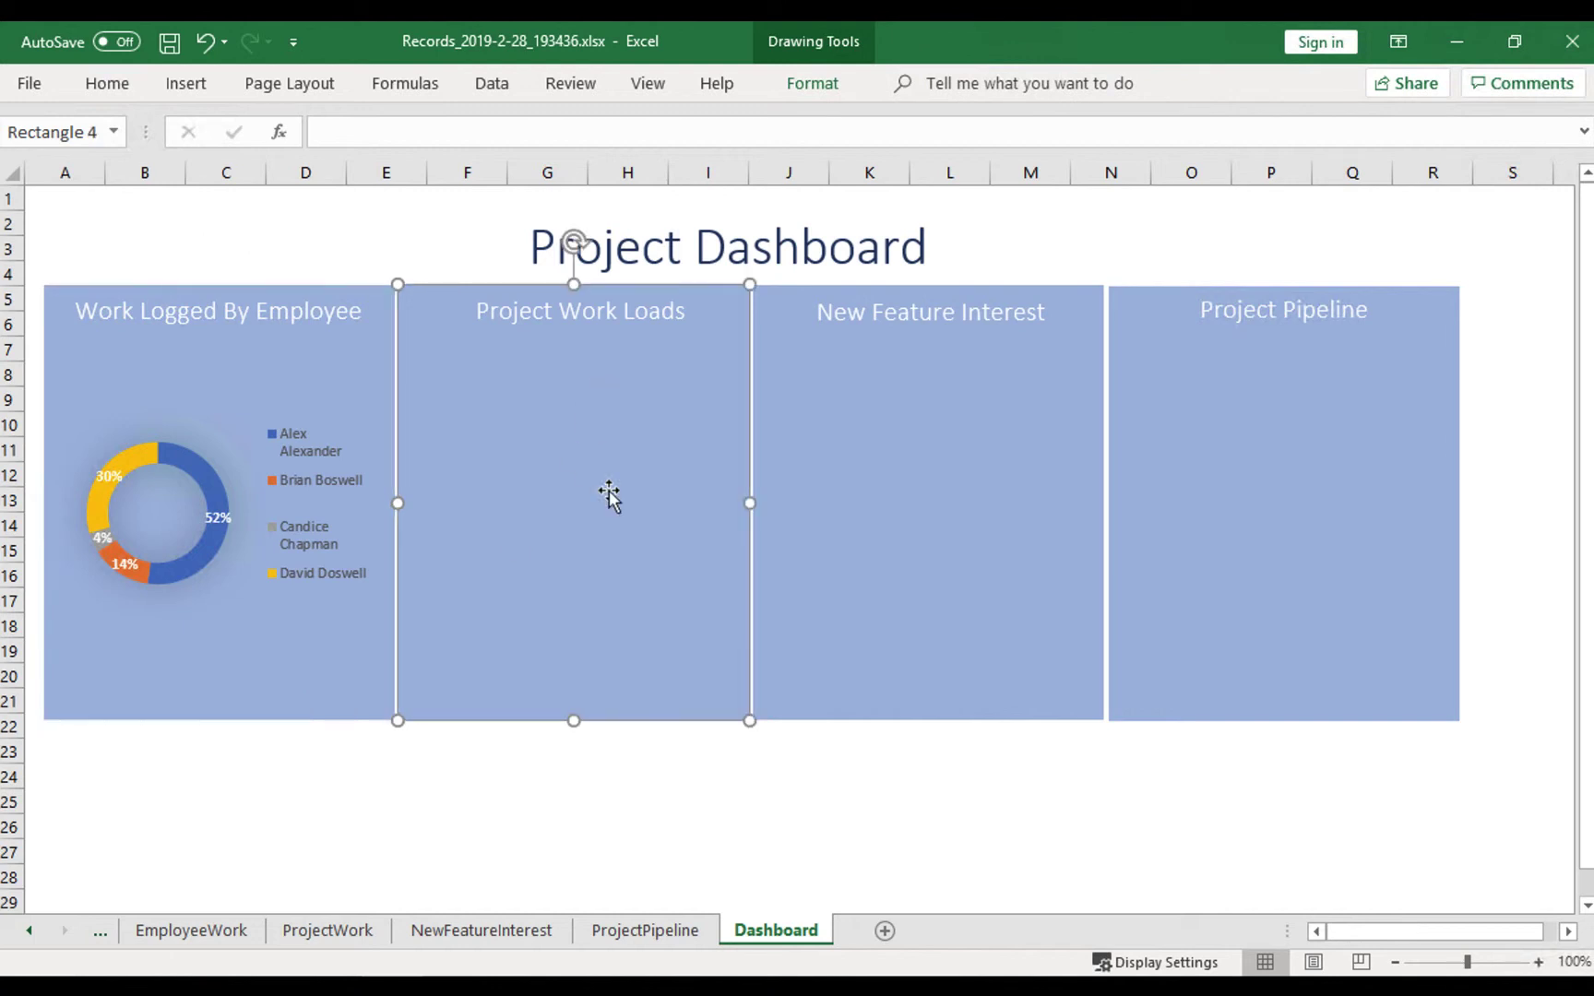
{"action": "left_click", "coordinate": [328, 931]}
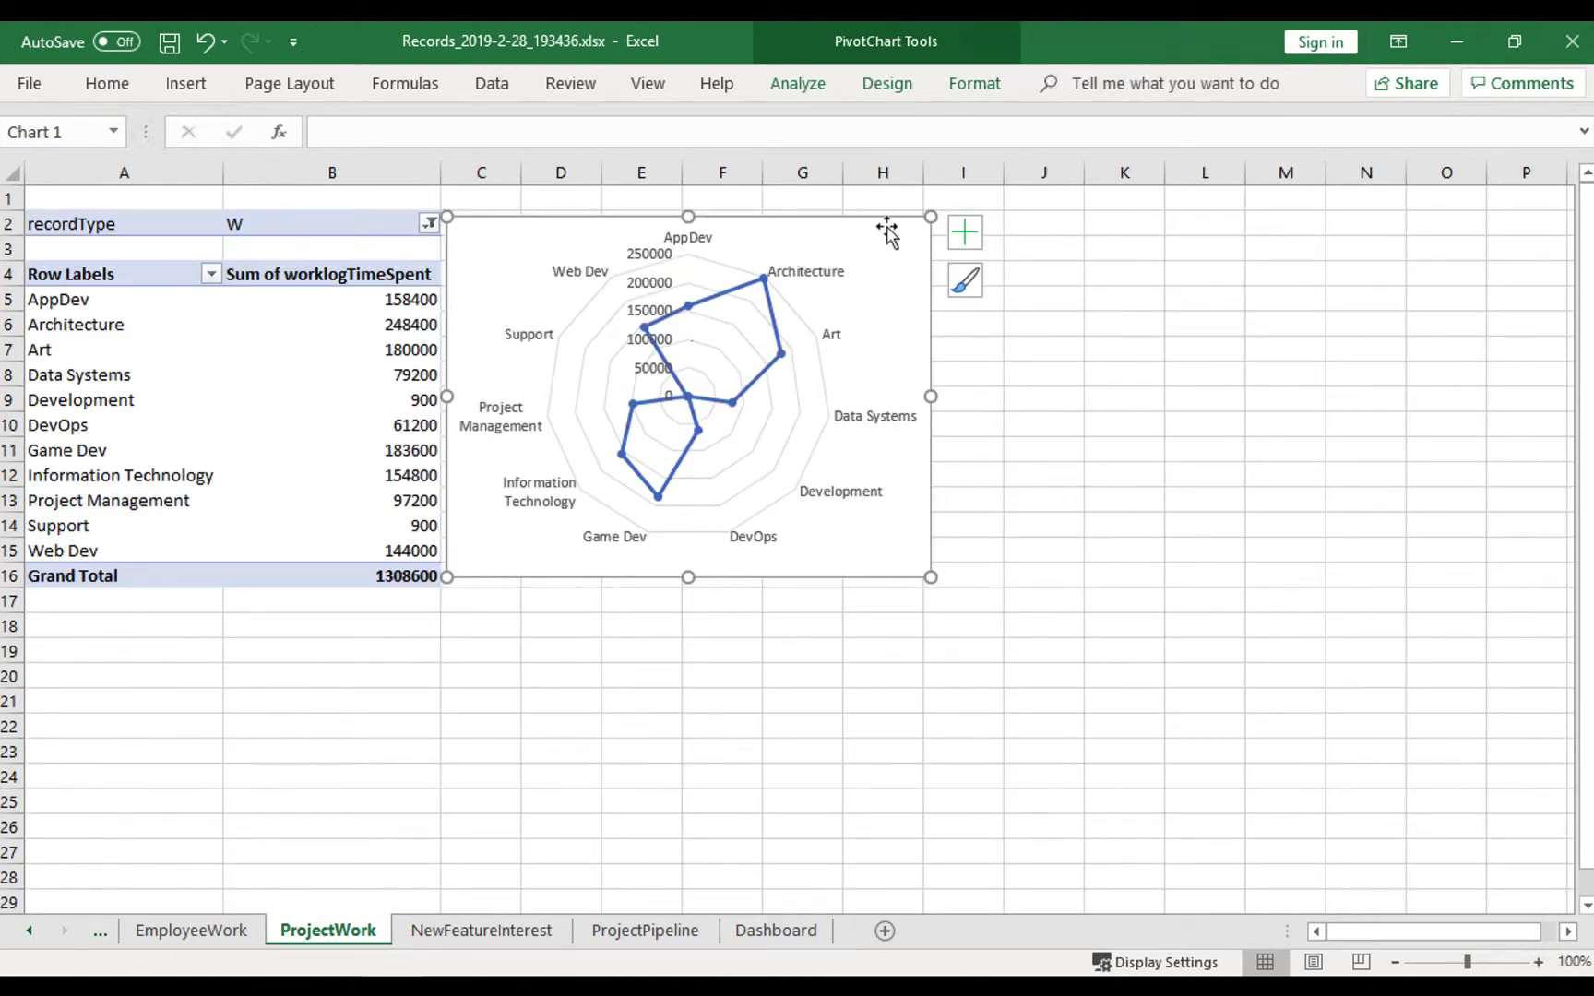
{"action": "left_click", "coordinate": [765, 930]}
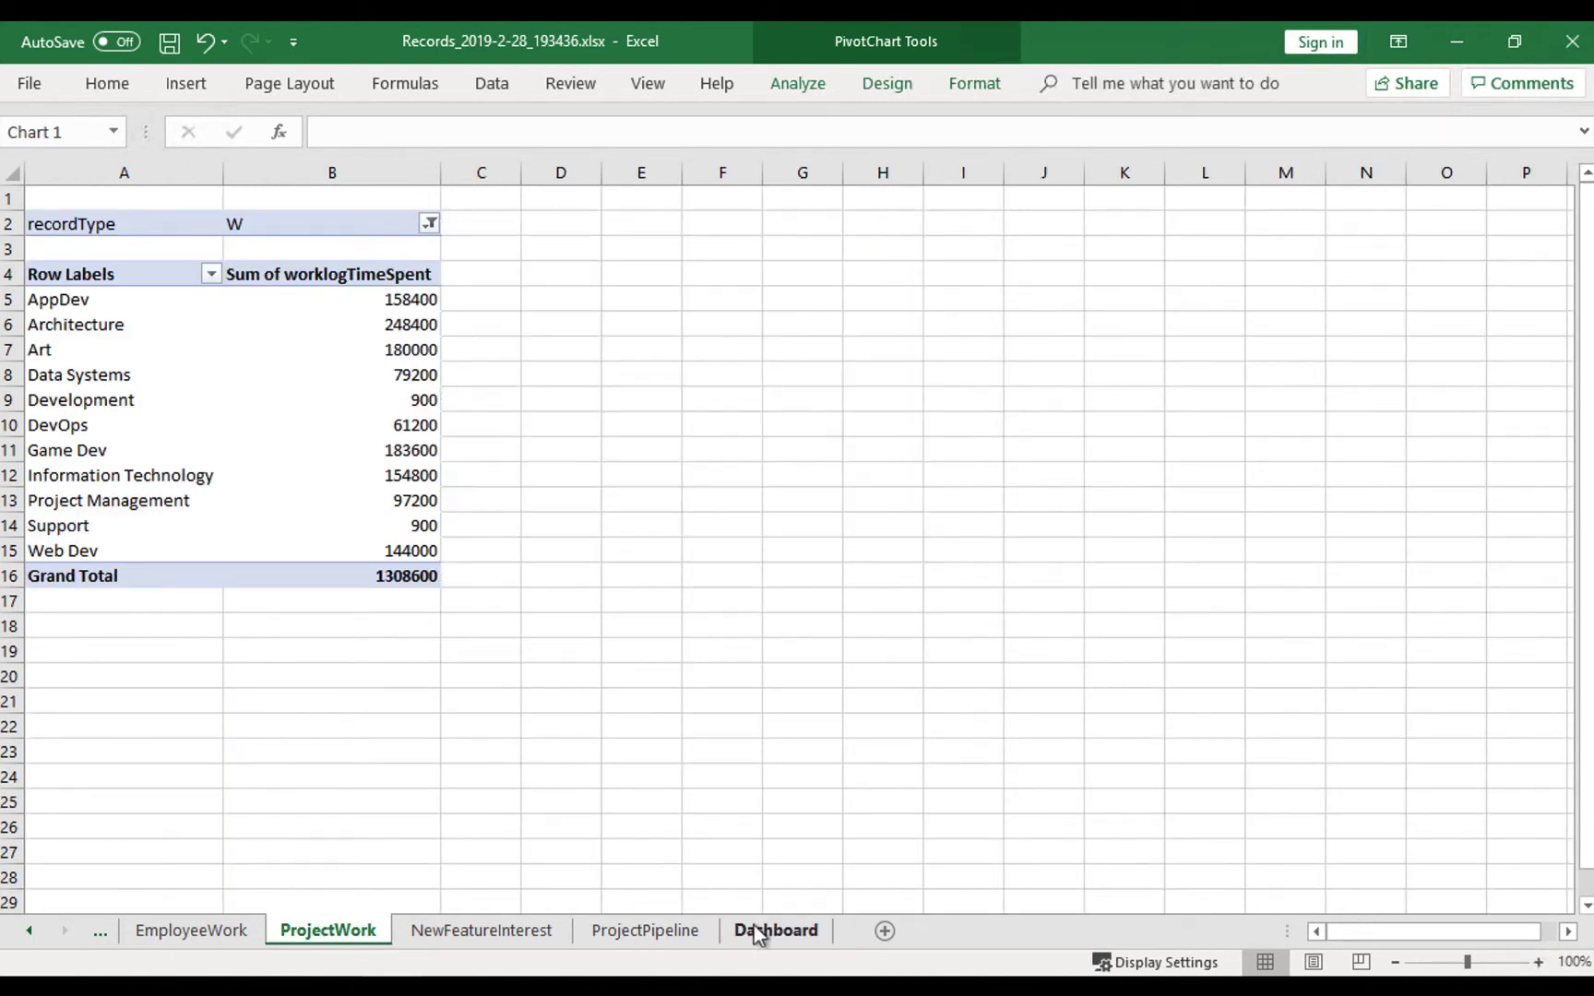
{"action": "key", "text": "ctrl+v"}
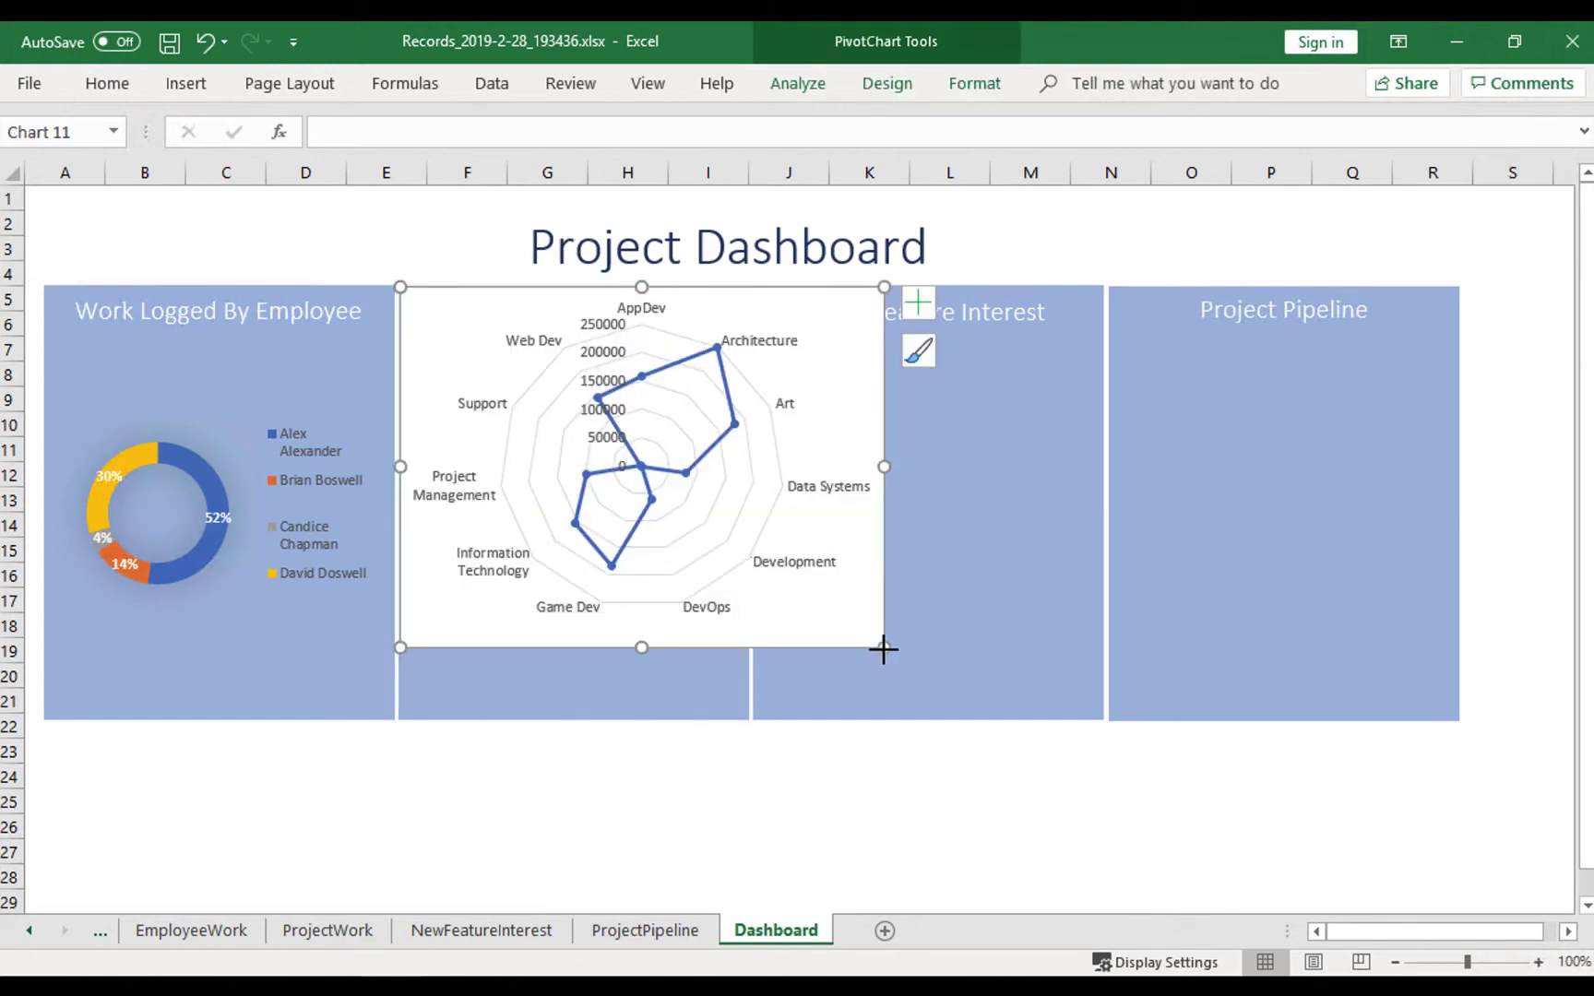
{"action": "left_click_drag", "start_coordinate": [884, 647], "coordinate": [708, 615]}
{"action": "left_click_drag", "start_coordinate": [666, 314], "coordinate": [677, 367]}
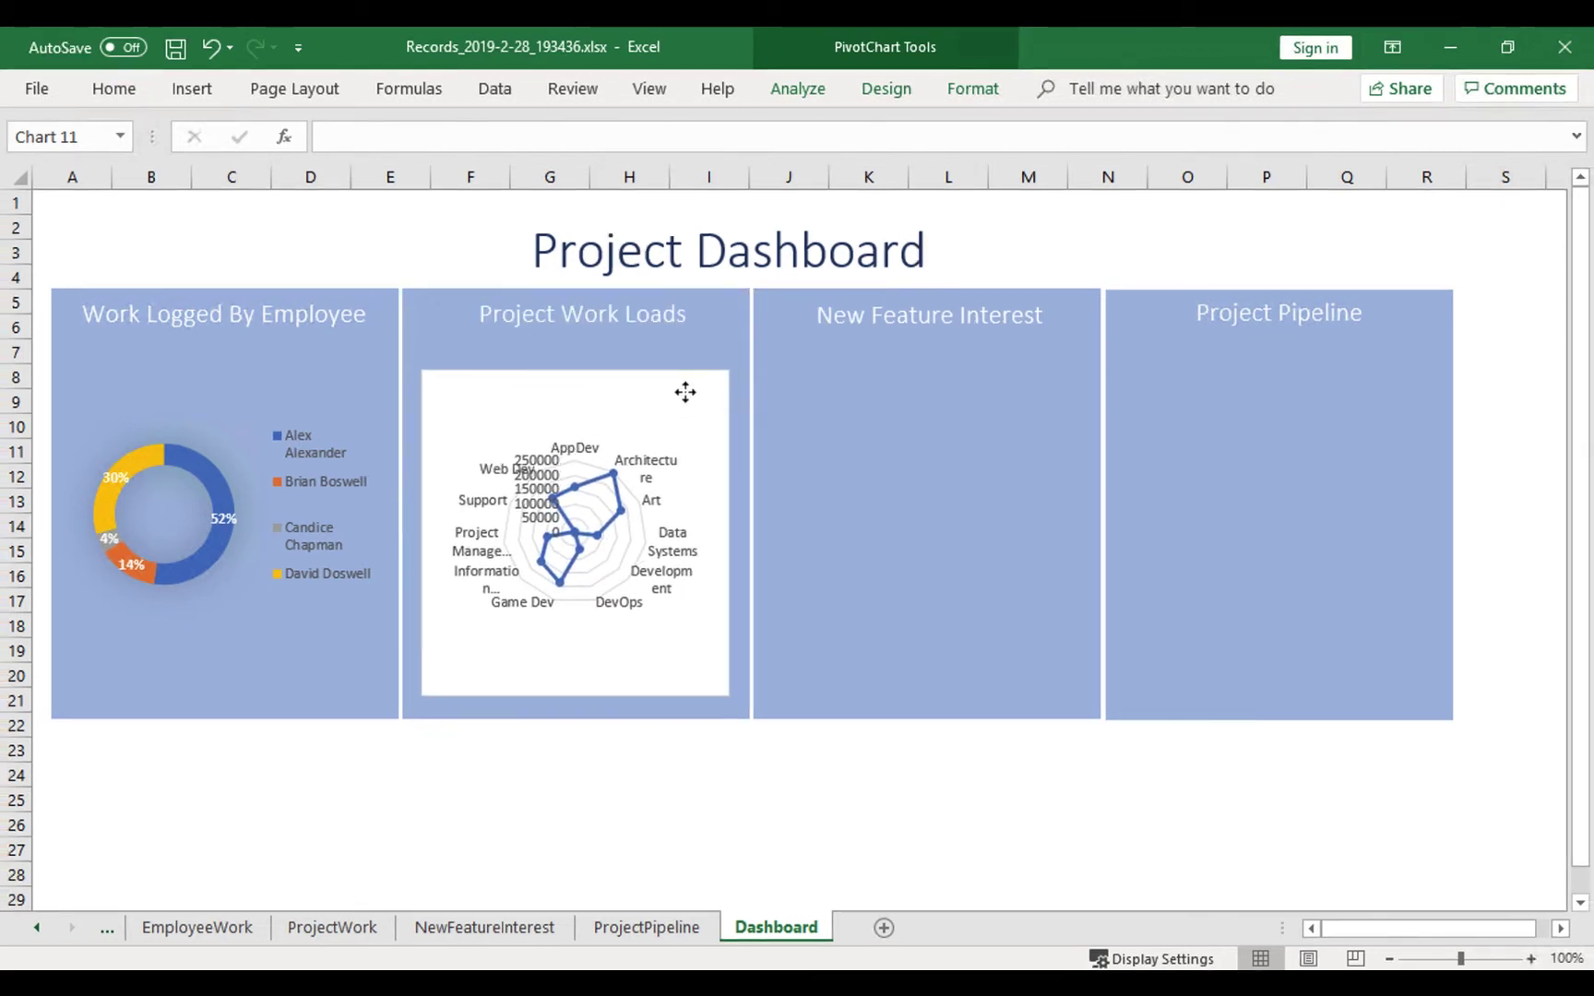
{"action": "left_click_drag", "start_coordinate": [718, 662], "coordinate": [739, 707]}
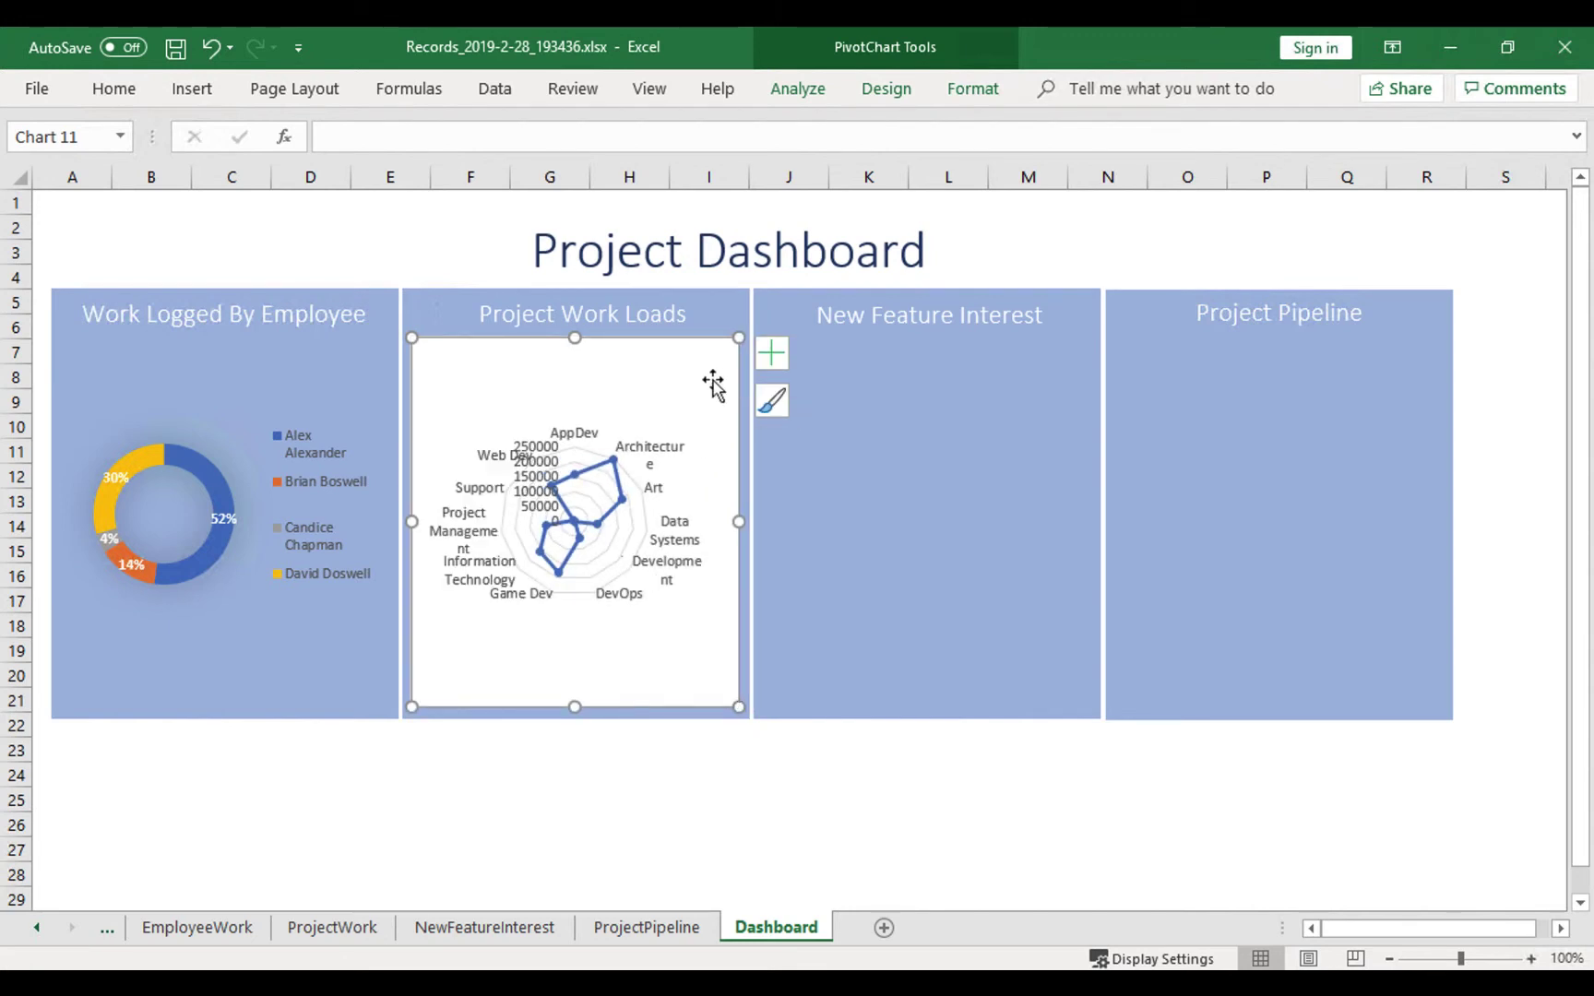
Set the radar chart to No Fill and No Outline.
{"action": "left_click", "coordinate": [984, 92]}
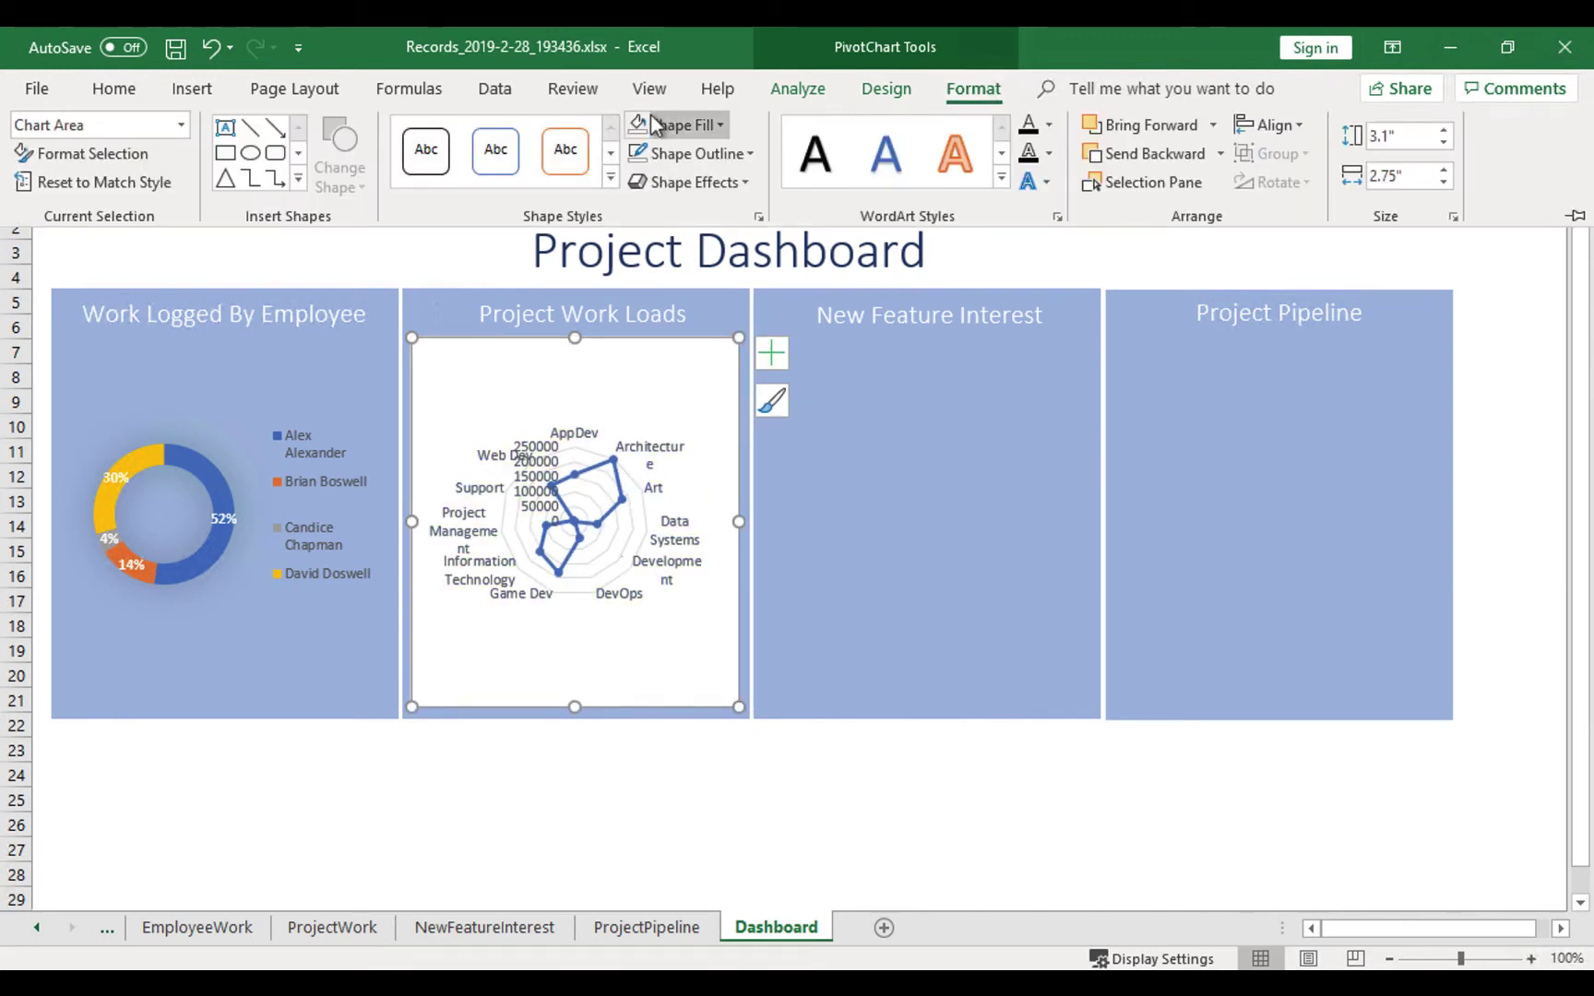
{"action": "left_click", "coordinate": [720, 123]}
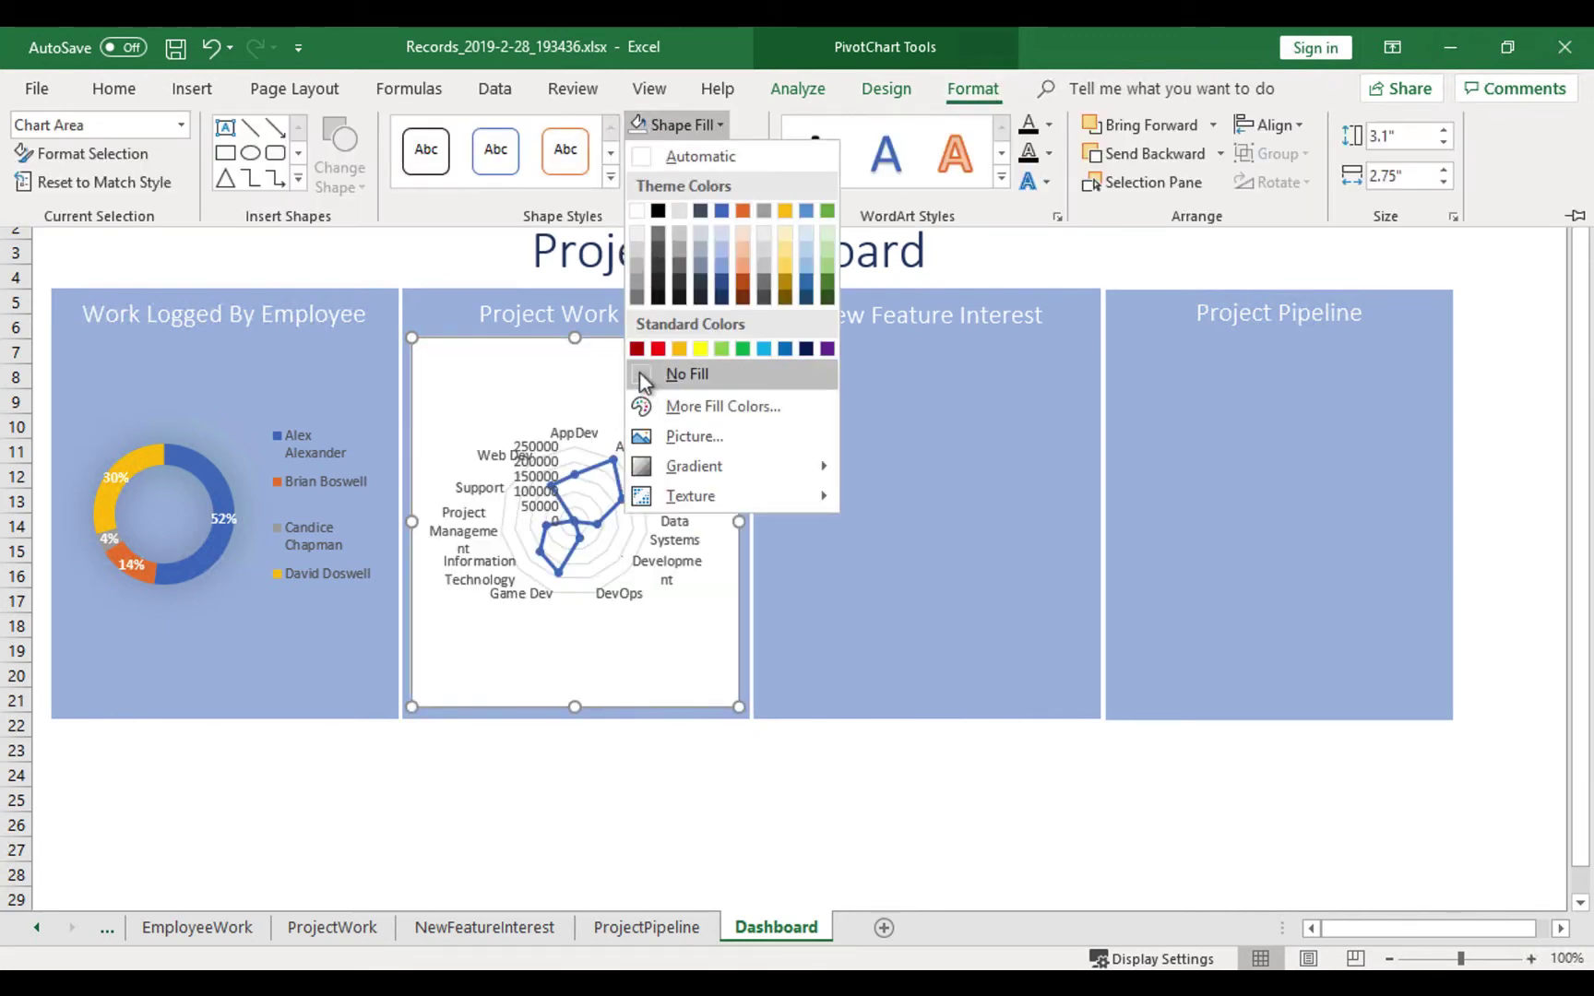
{"action": "left_click", "coordinate": [639, 370]}
{"action": "left_click", "coordinate": [745, 155]}
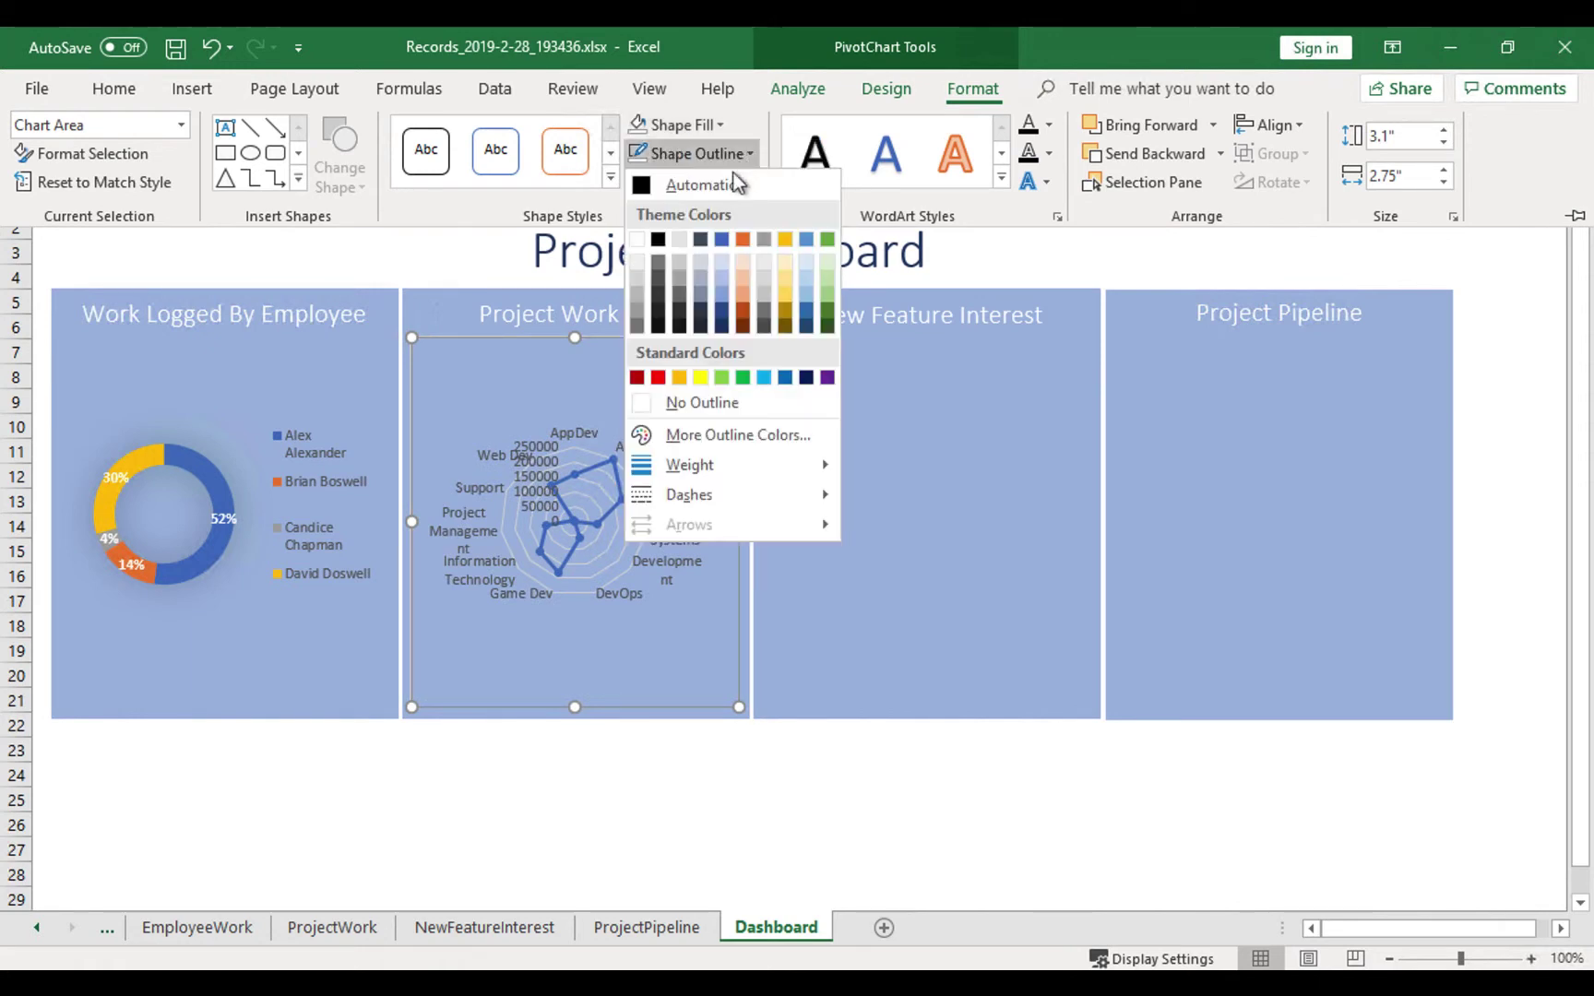
{"action": "left_click", "coordinate": [643, 404]}
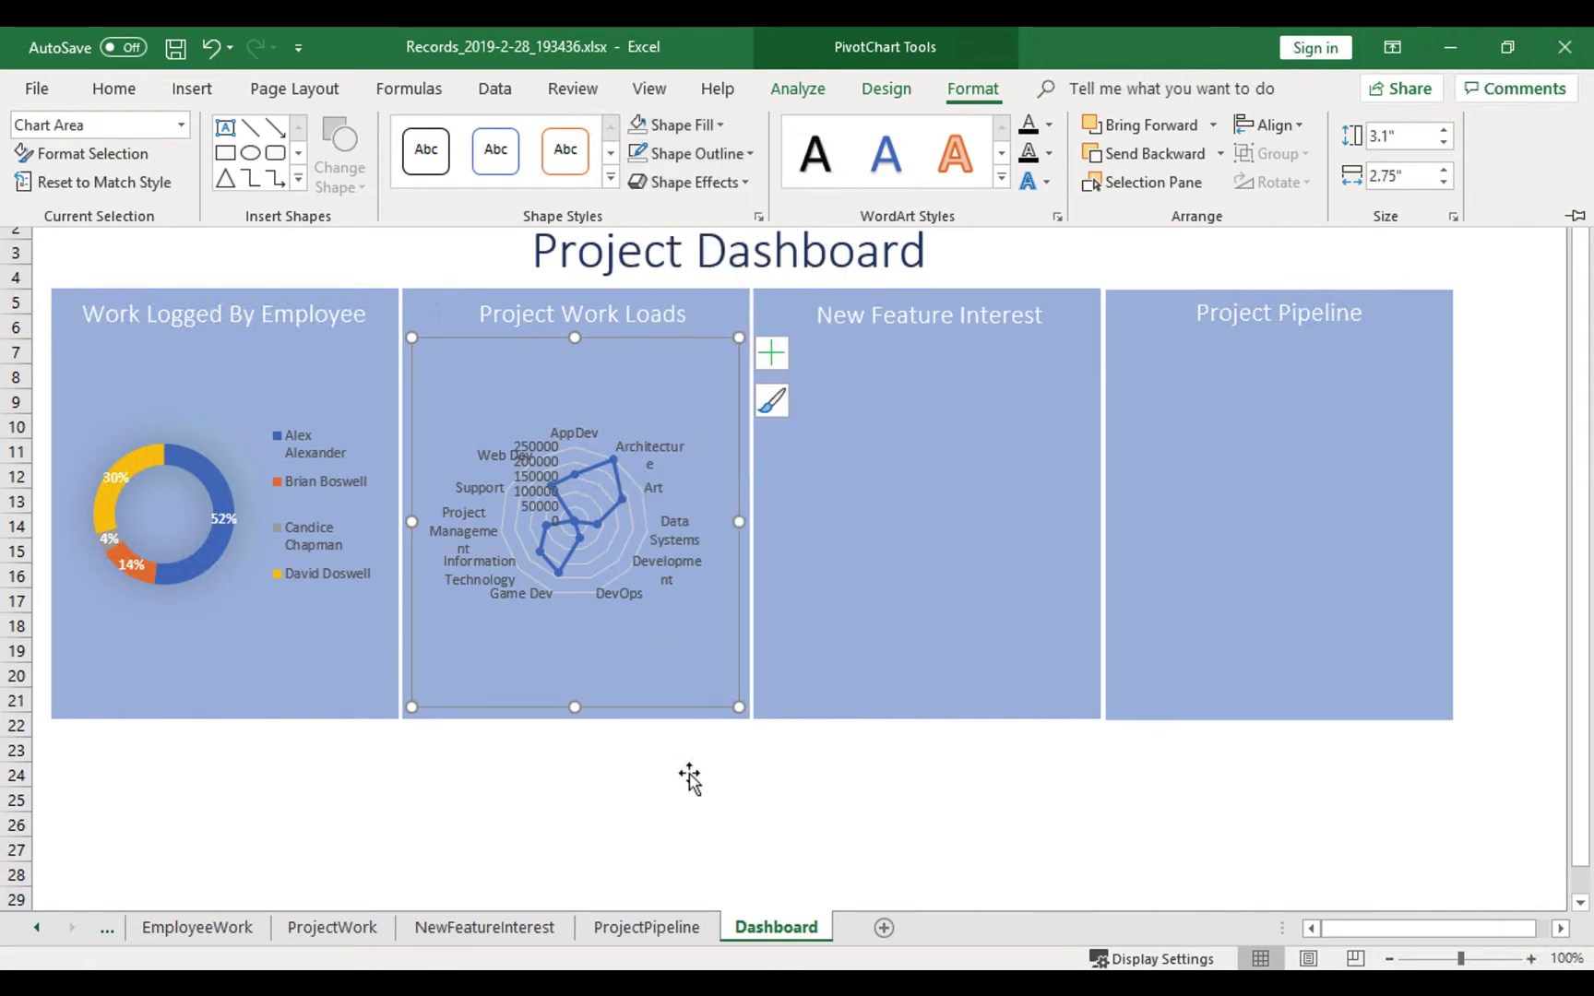
{"action": "left_click", "coordinate": [731, 522]}
Widen the radar chart on both sides and stretch it slightly downward.
{"action": "left_click_drag", "start_coordinate": [739, 522], "coordinate": [747, 522]}
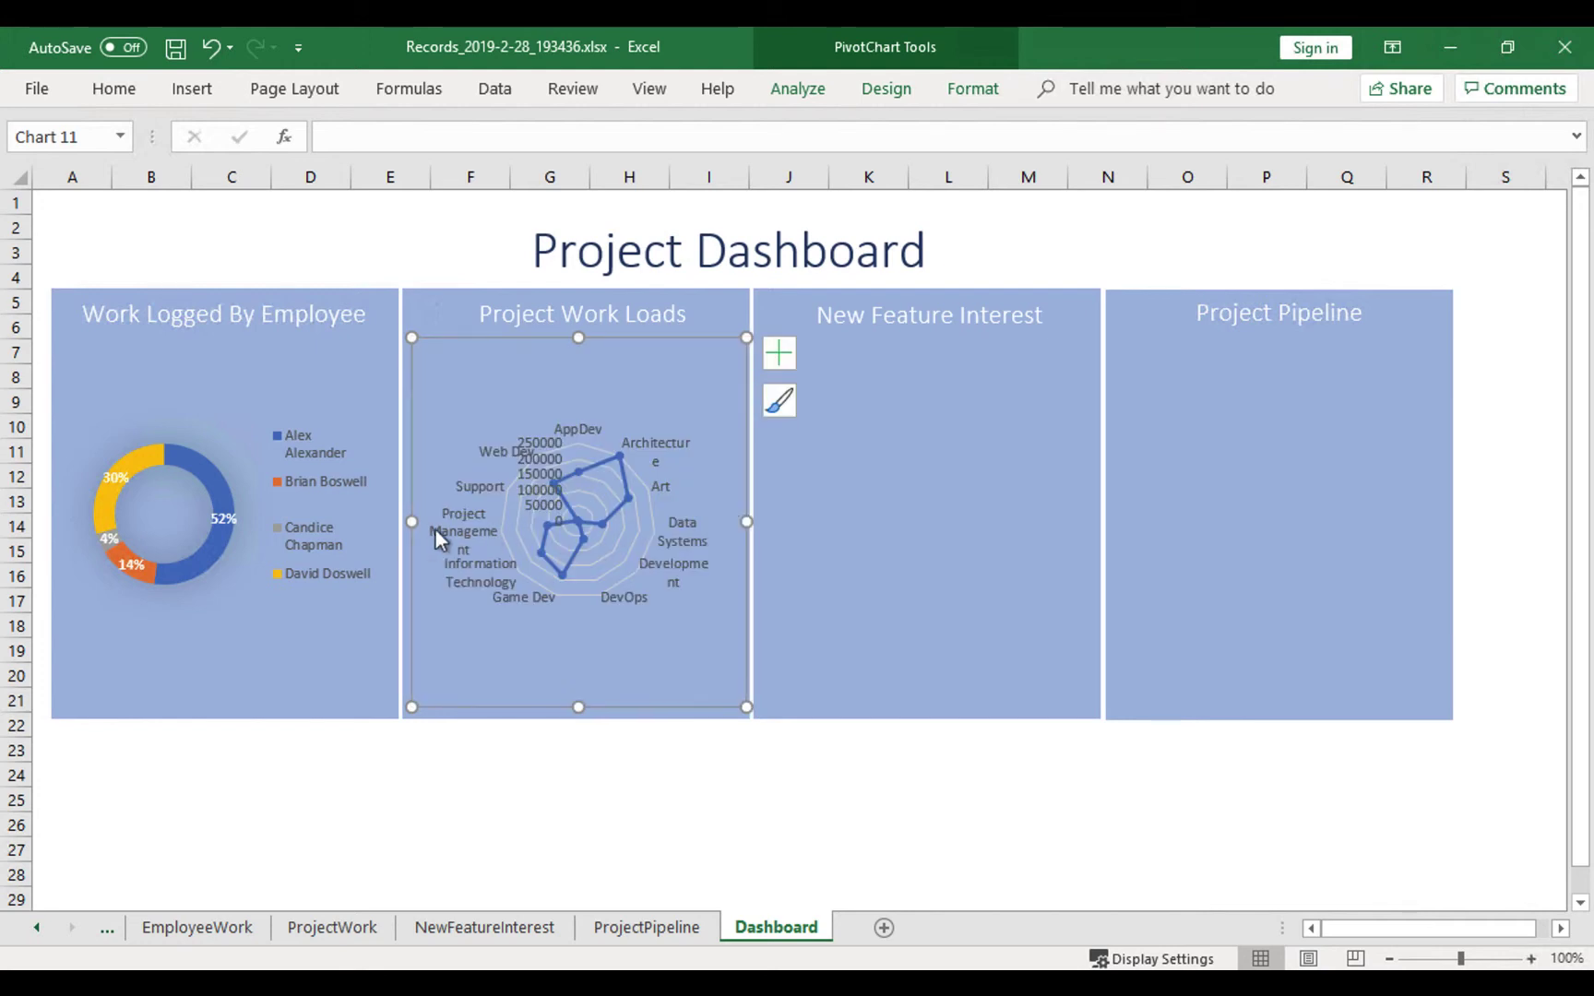
{"action": "left_click_drag", "start_coordinate": [411, 522], "coordinate": [405, 522]}
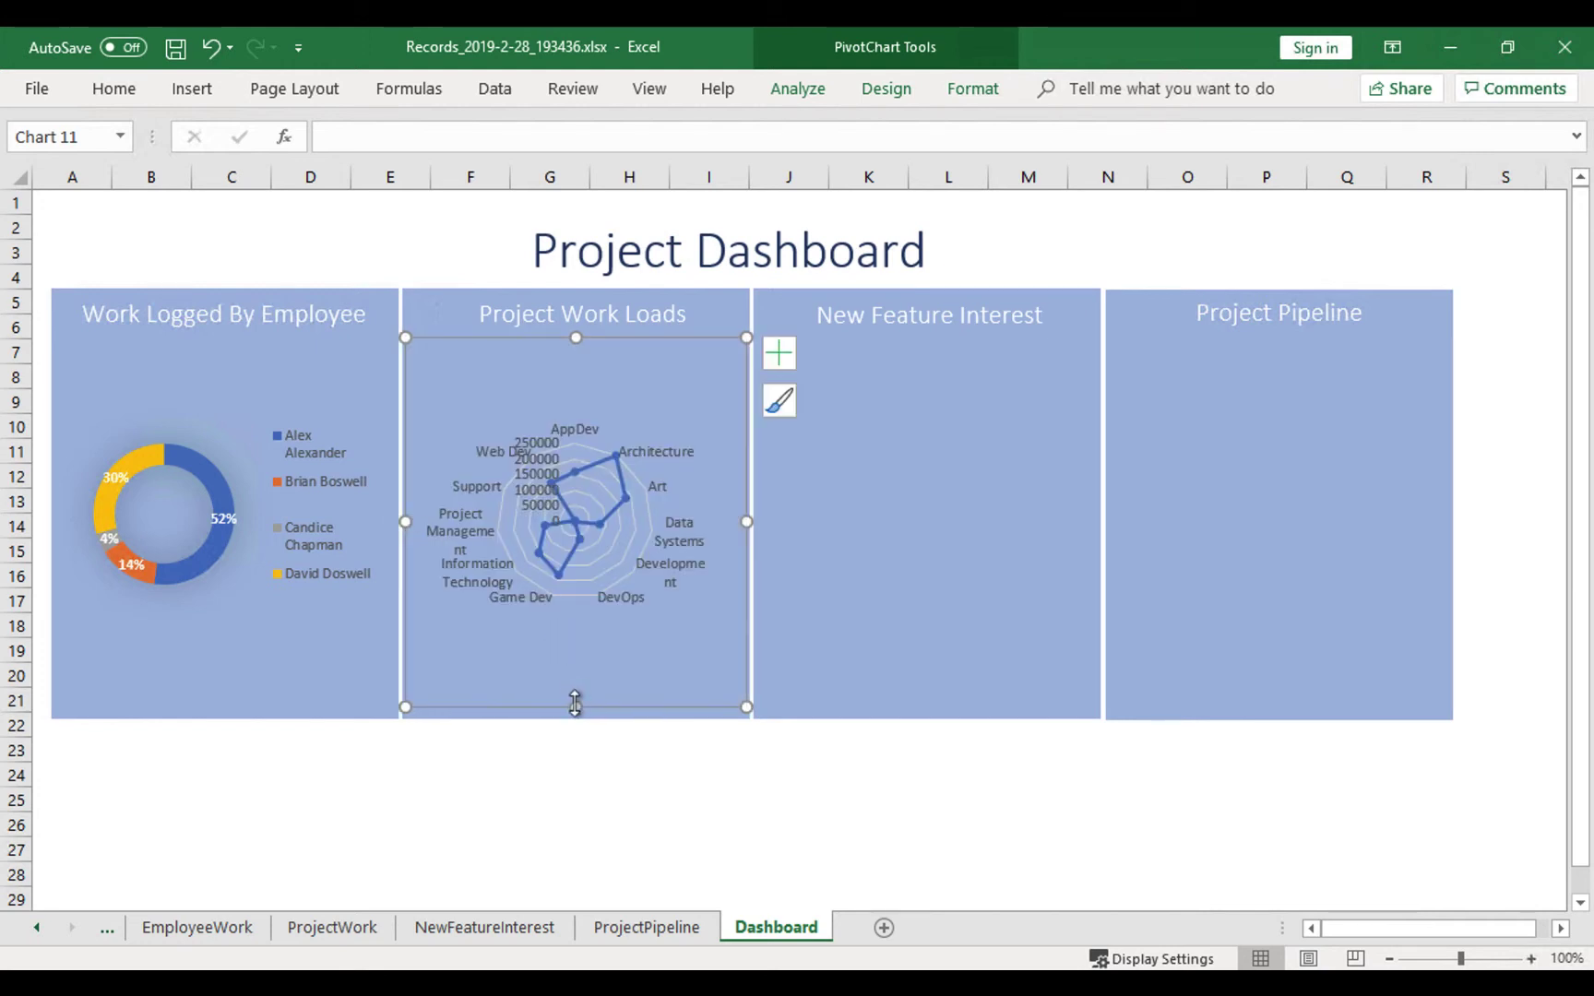
{"action": "left_click_drag", "start_coordinate": [575, 707], "coordinate": [576, 714]}
{"action": "left_click", "coordinate": [609, 784]}
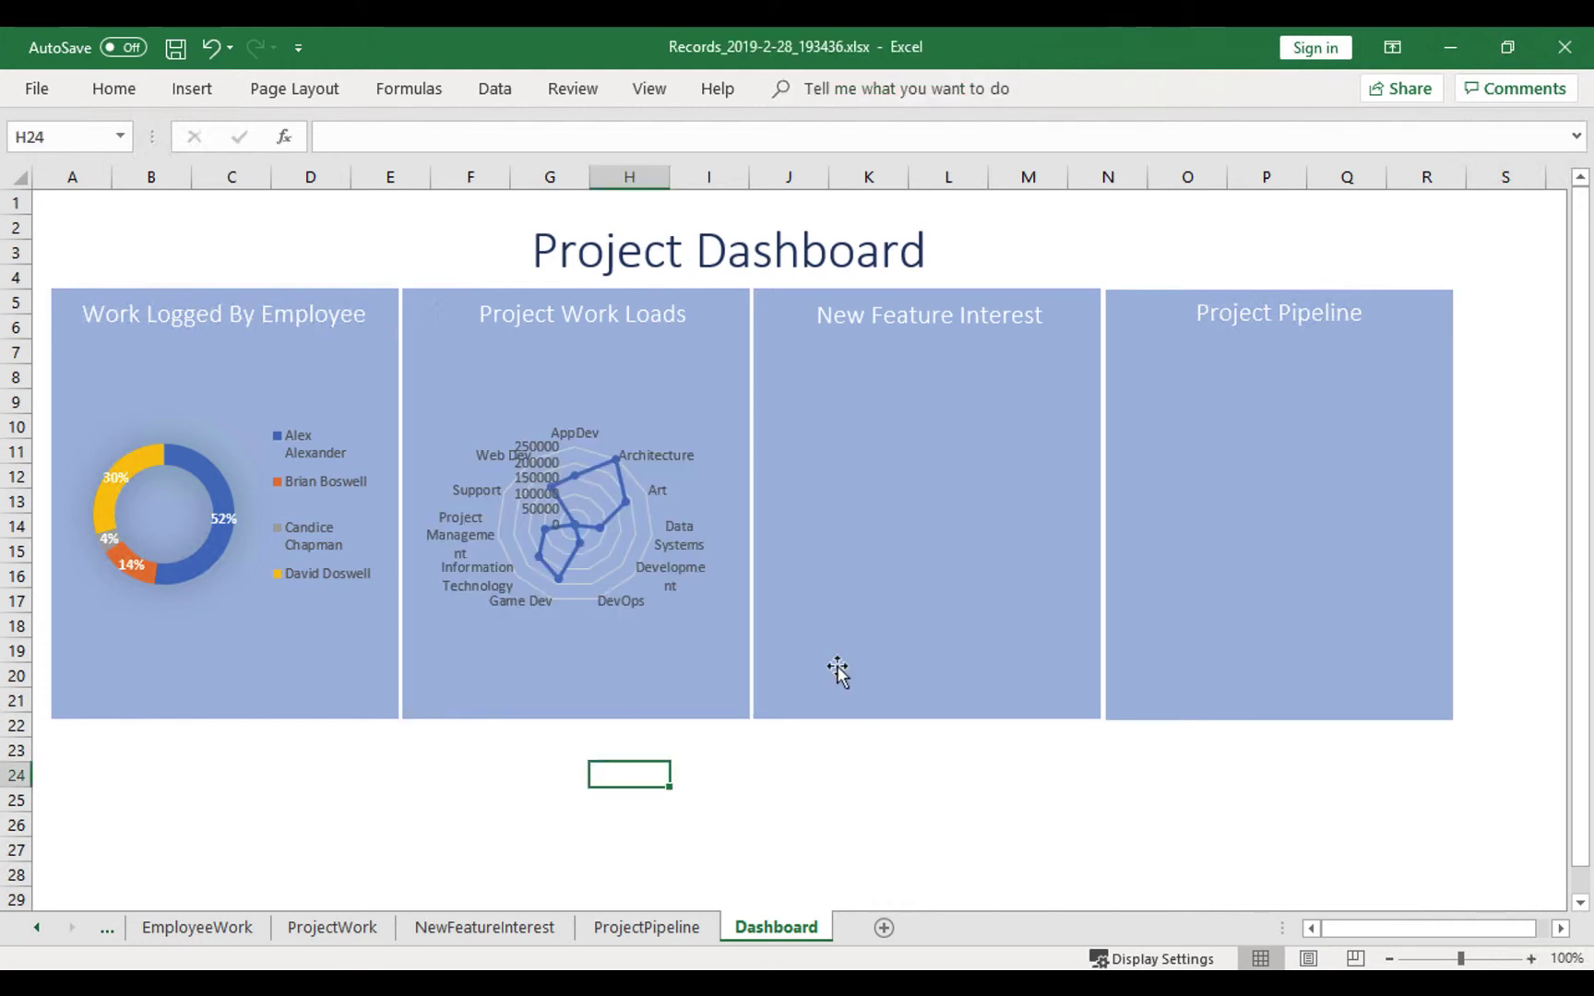
Paste the whole NewFeatureInterest bar chart onto the Dashboard sheet.
{"action": "left_click", "coordinate": [989, 437]}
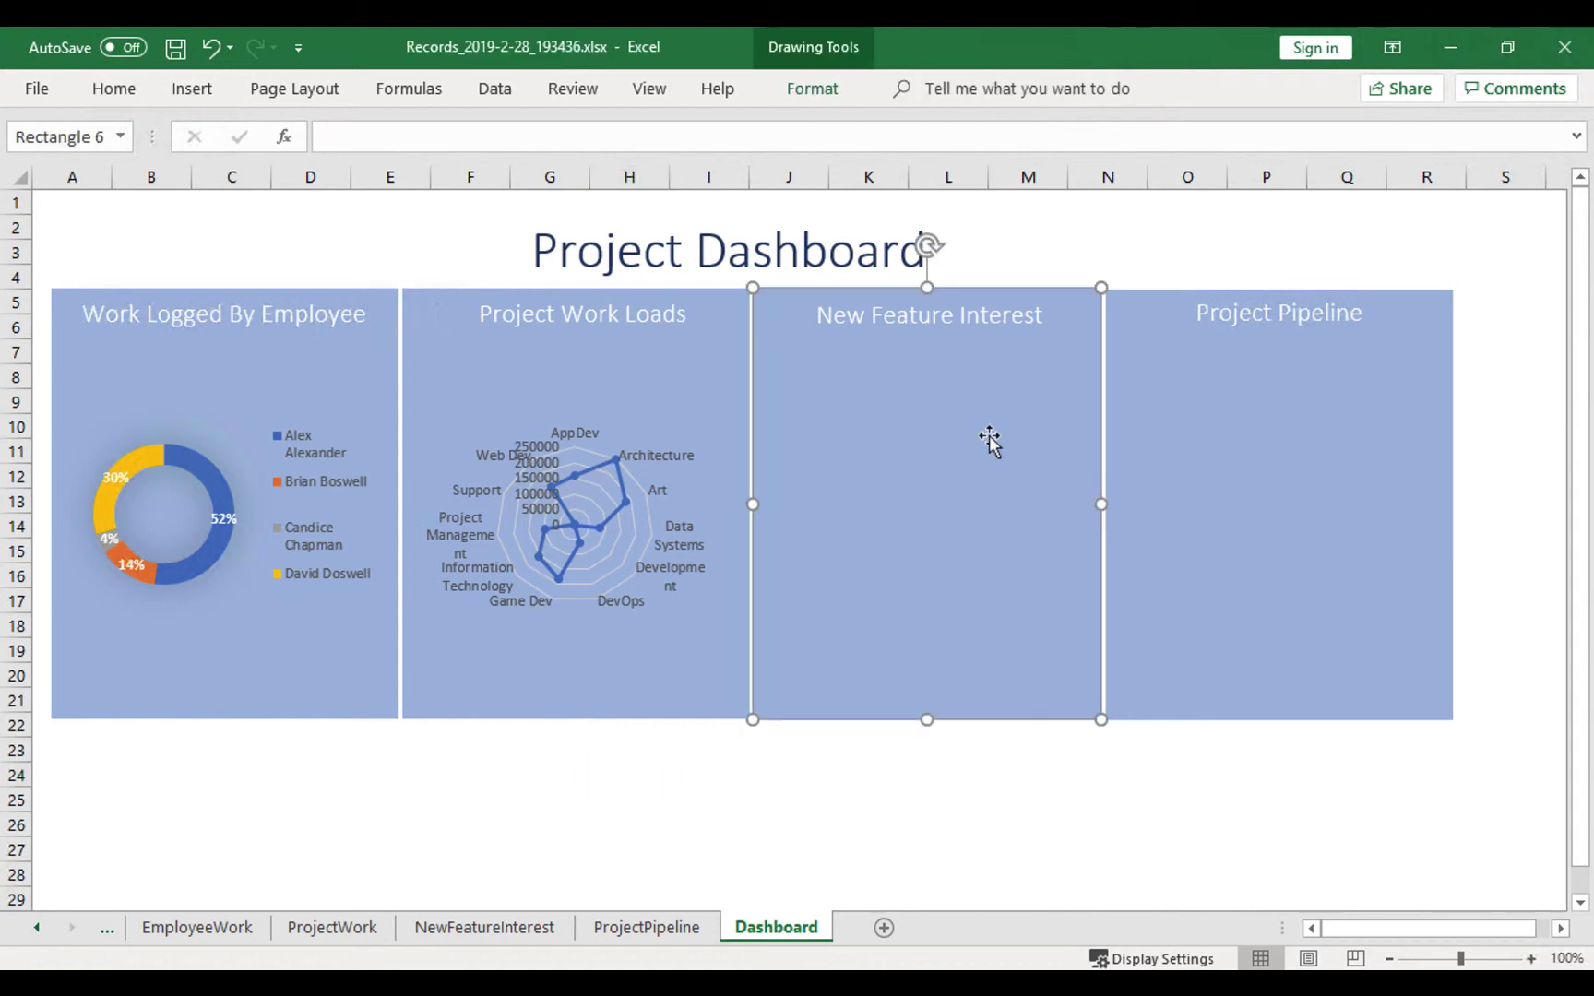
{"action": "left_click", "coordinate": [499, 927]}
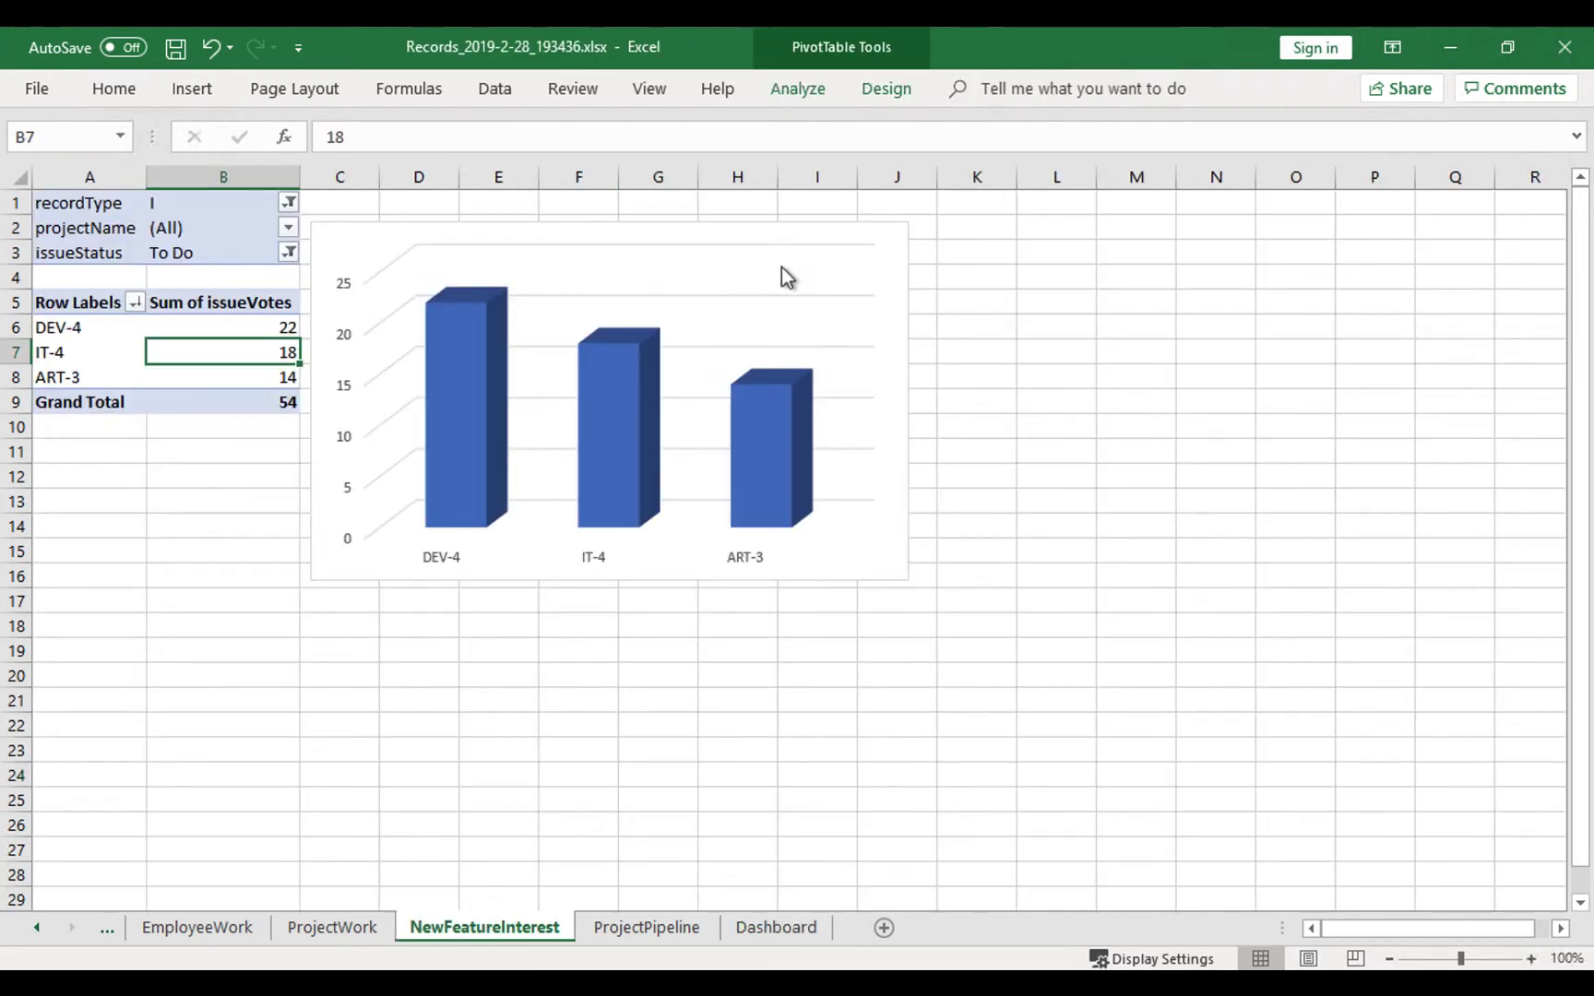
{"action": "left_click", "coordinate": [889, 239]}
{"action": "left_click", "coordinate": [904, 243]}
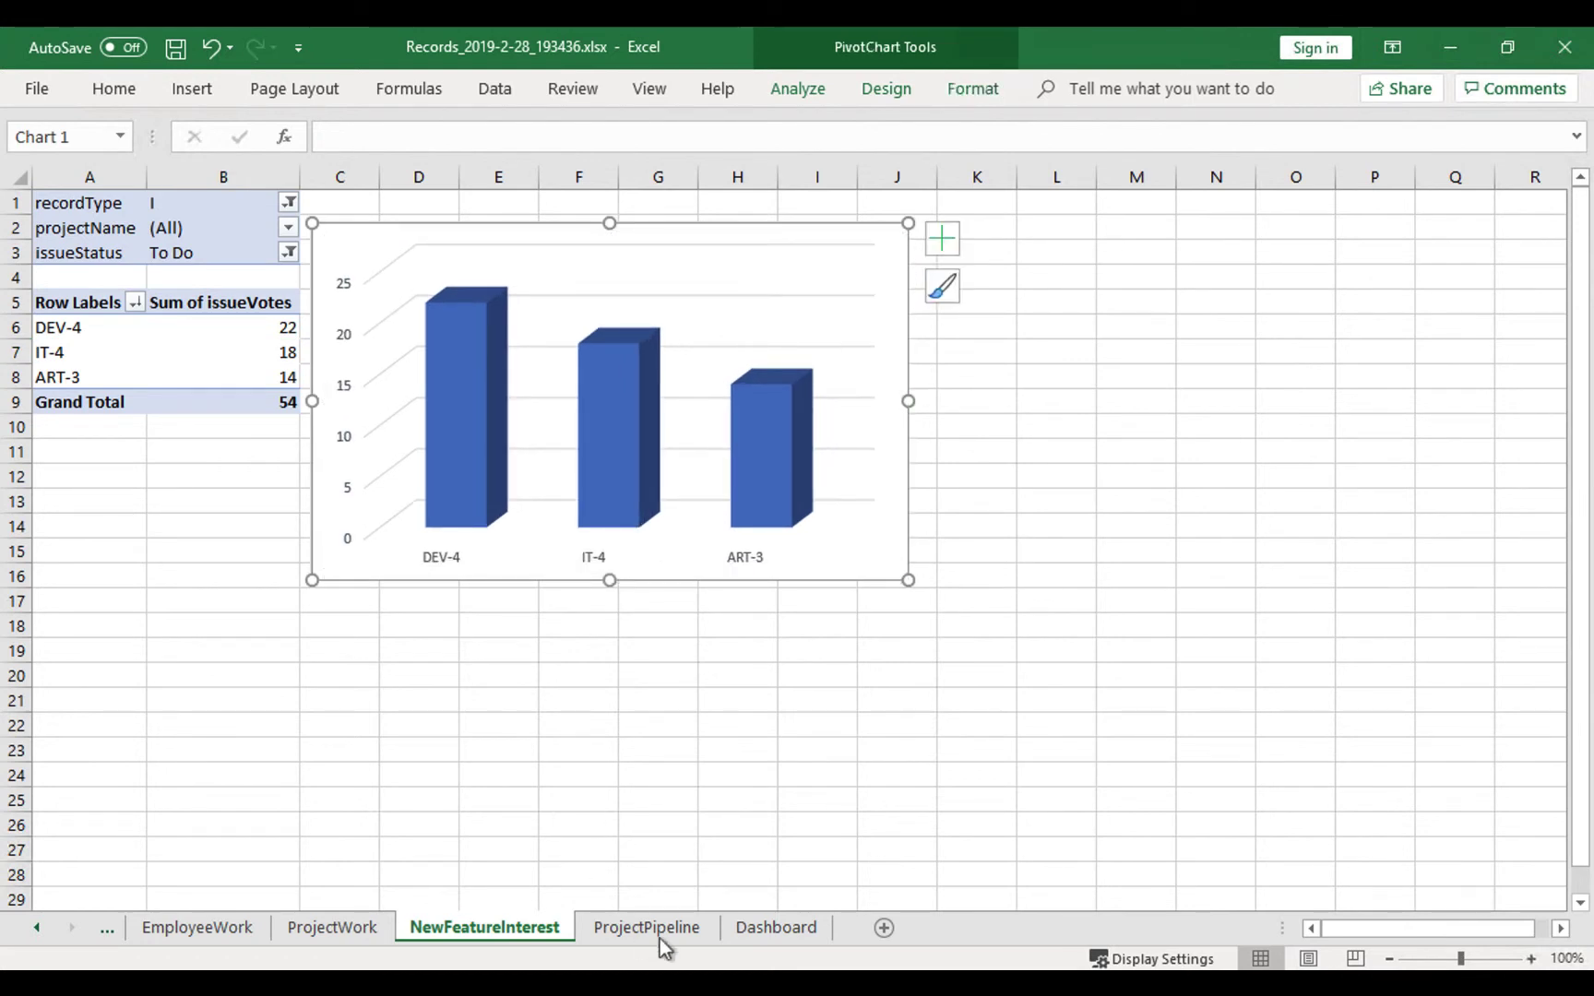
{"action": "left_click", "coordinate": [762, 927]}
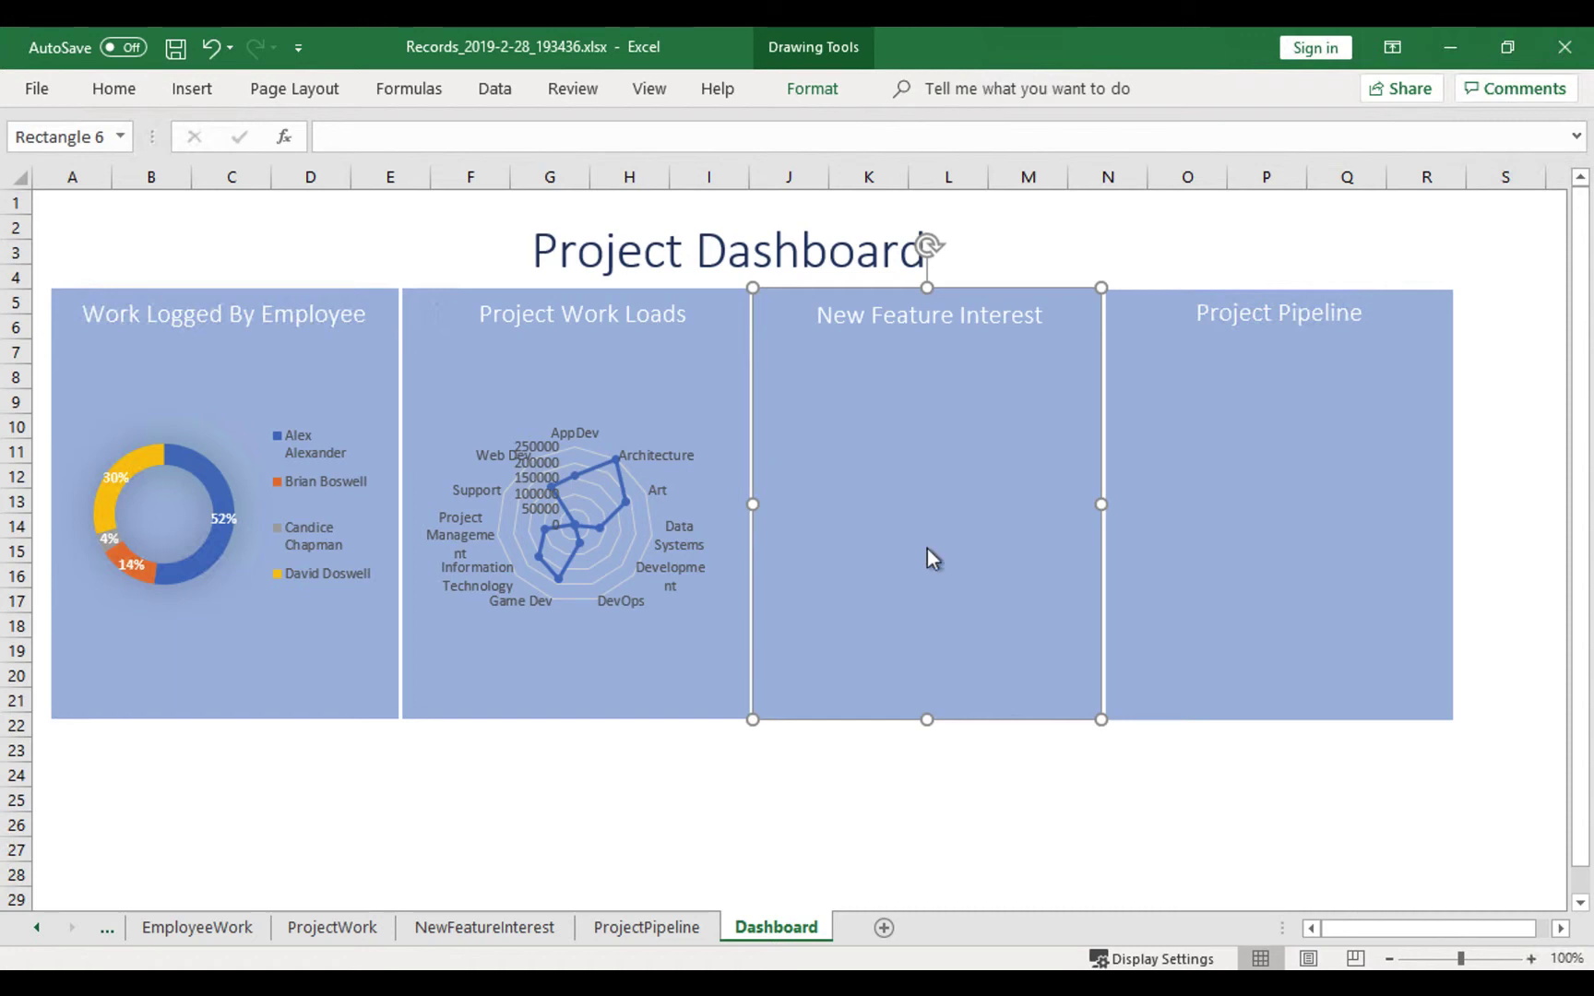
{"action": "key", "text": "ctrl+v"}
Shrink the pasted chart to the tile's width and position it below the New Feature Interest title.
{"action": "mouse_move", "coordinate": [1348, 646]}
{"action": "left_mouse_down"}
{"action": "mouse_move", "coordinate": [1071, 647]}
{"action": "mouse_move", "coordinate": [1084, 680]}
{"action": "left_mouse_up"}
{"action": "left_click_drag", "start_coordinate": [1057, 299], "coordinate": [1068, 332]}
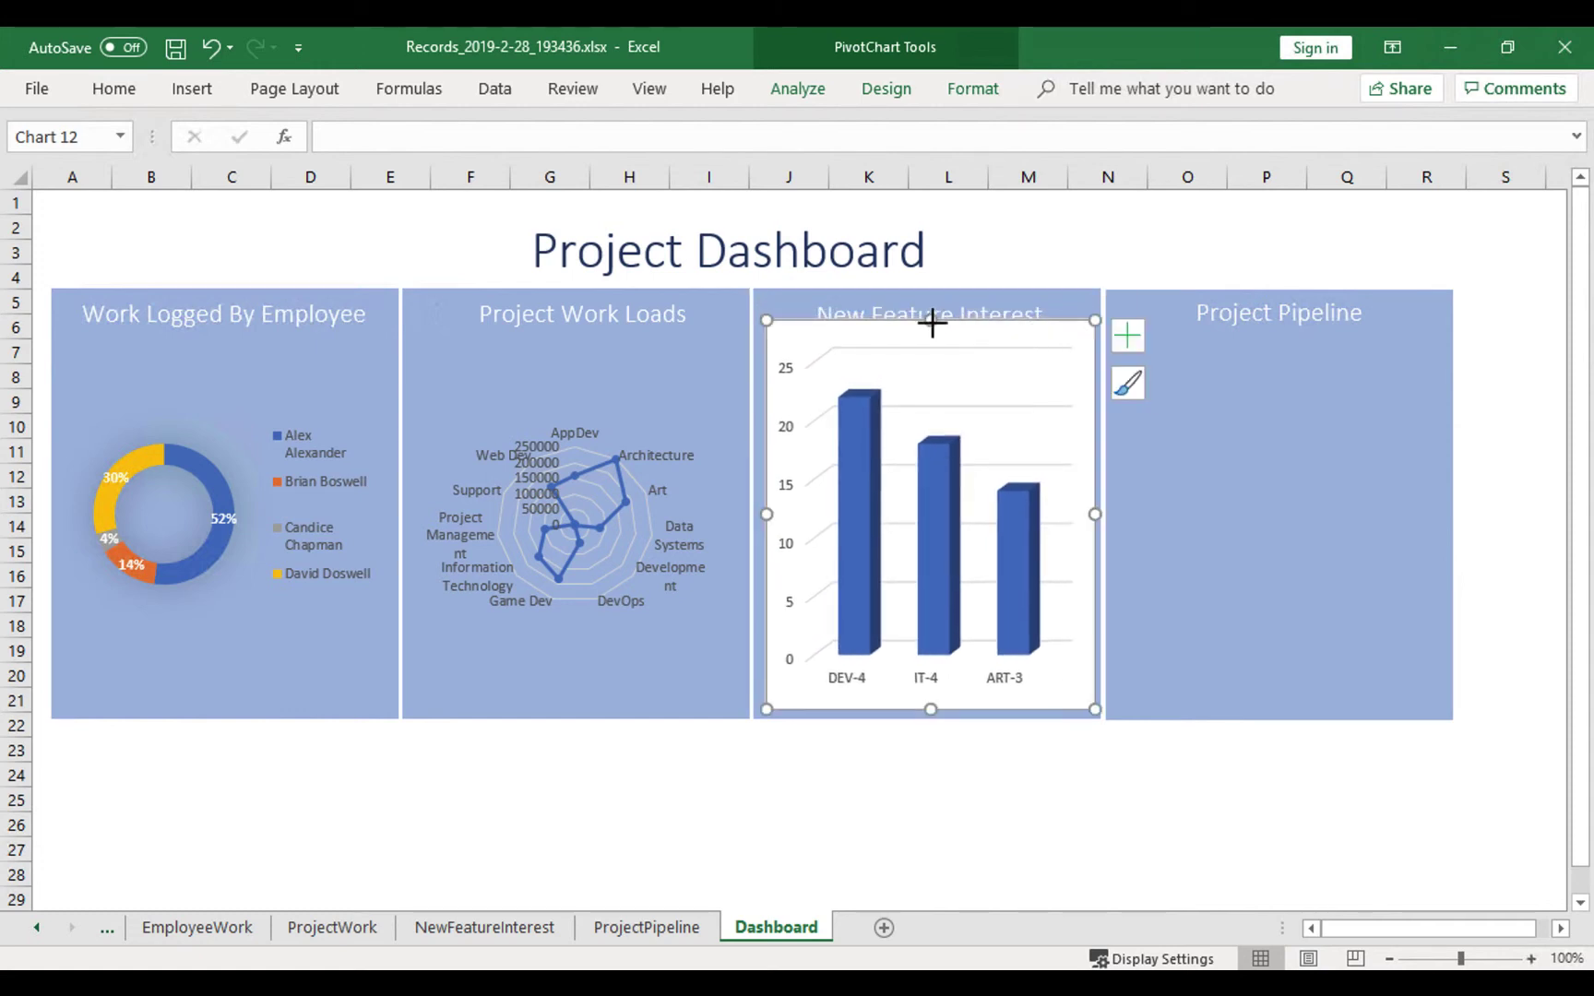
{"action": "left_click_drag", "start_coordinate": [931, 320], "coordinate": [931, 342]}
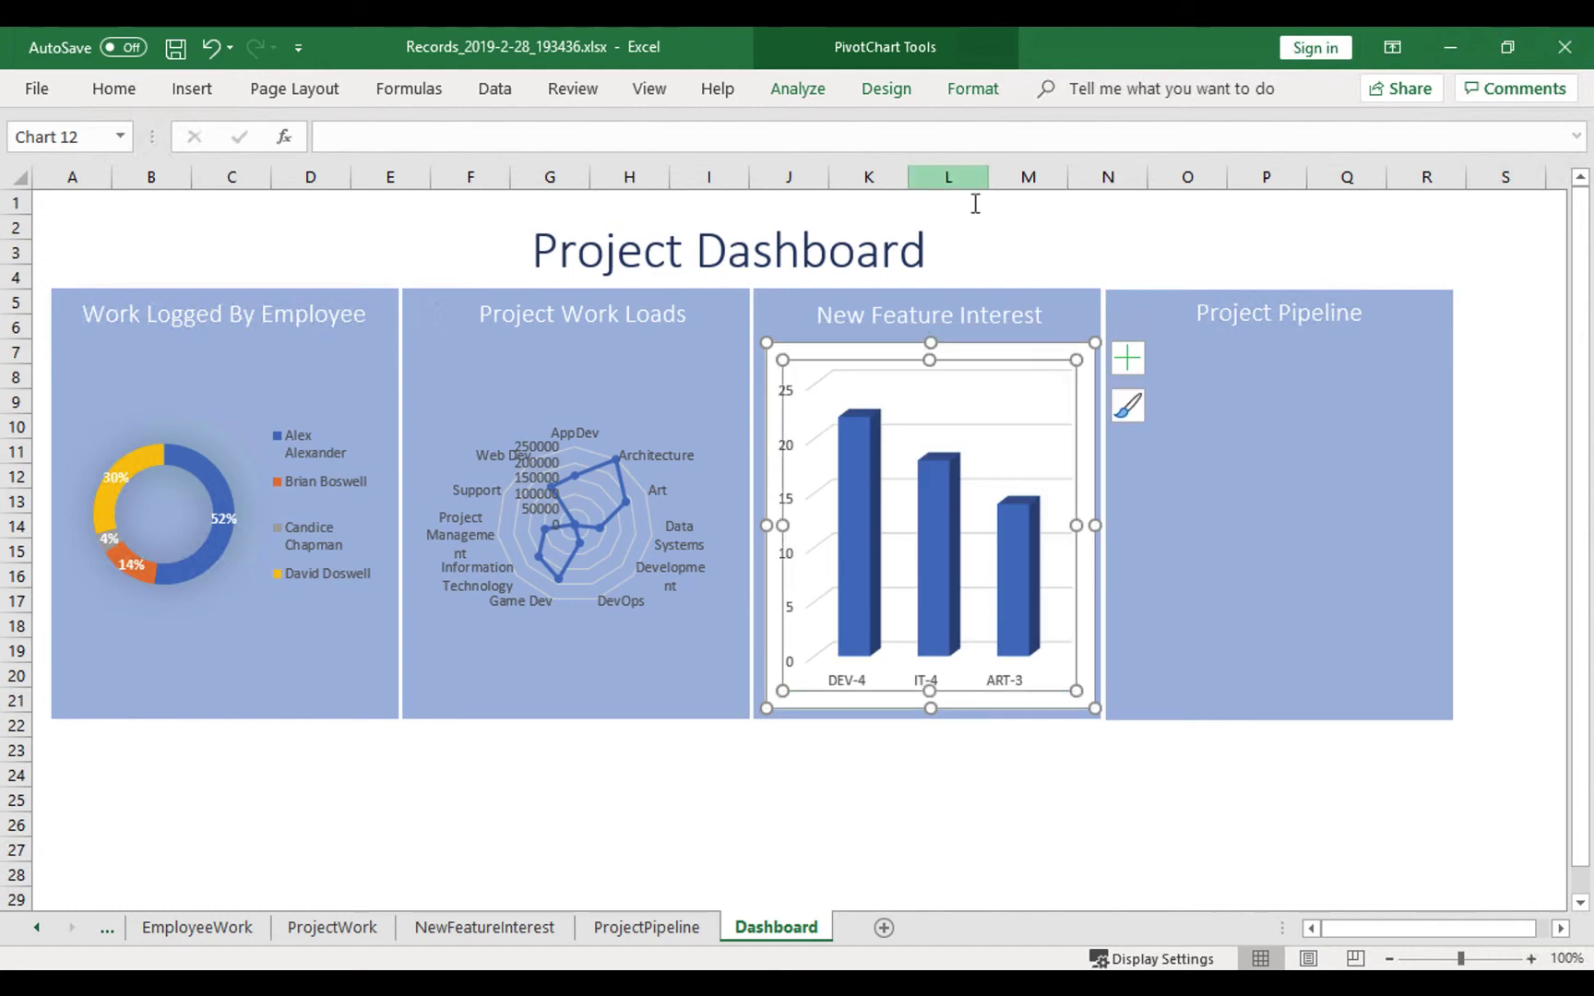
Give the New Feature Interest chart No Fill and No Outline, then select the Project Pipeline tile.
{"action": "left_click", "coordinate": [976, 93]}
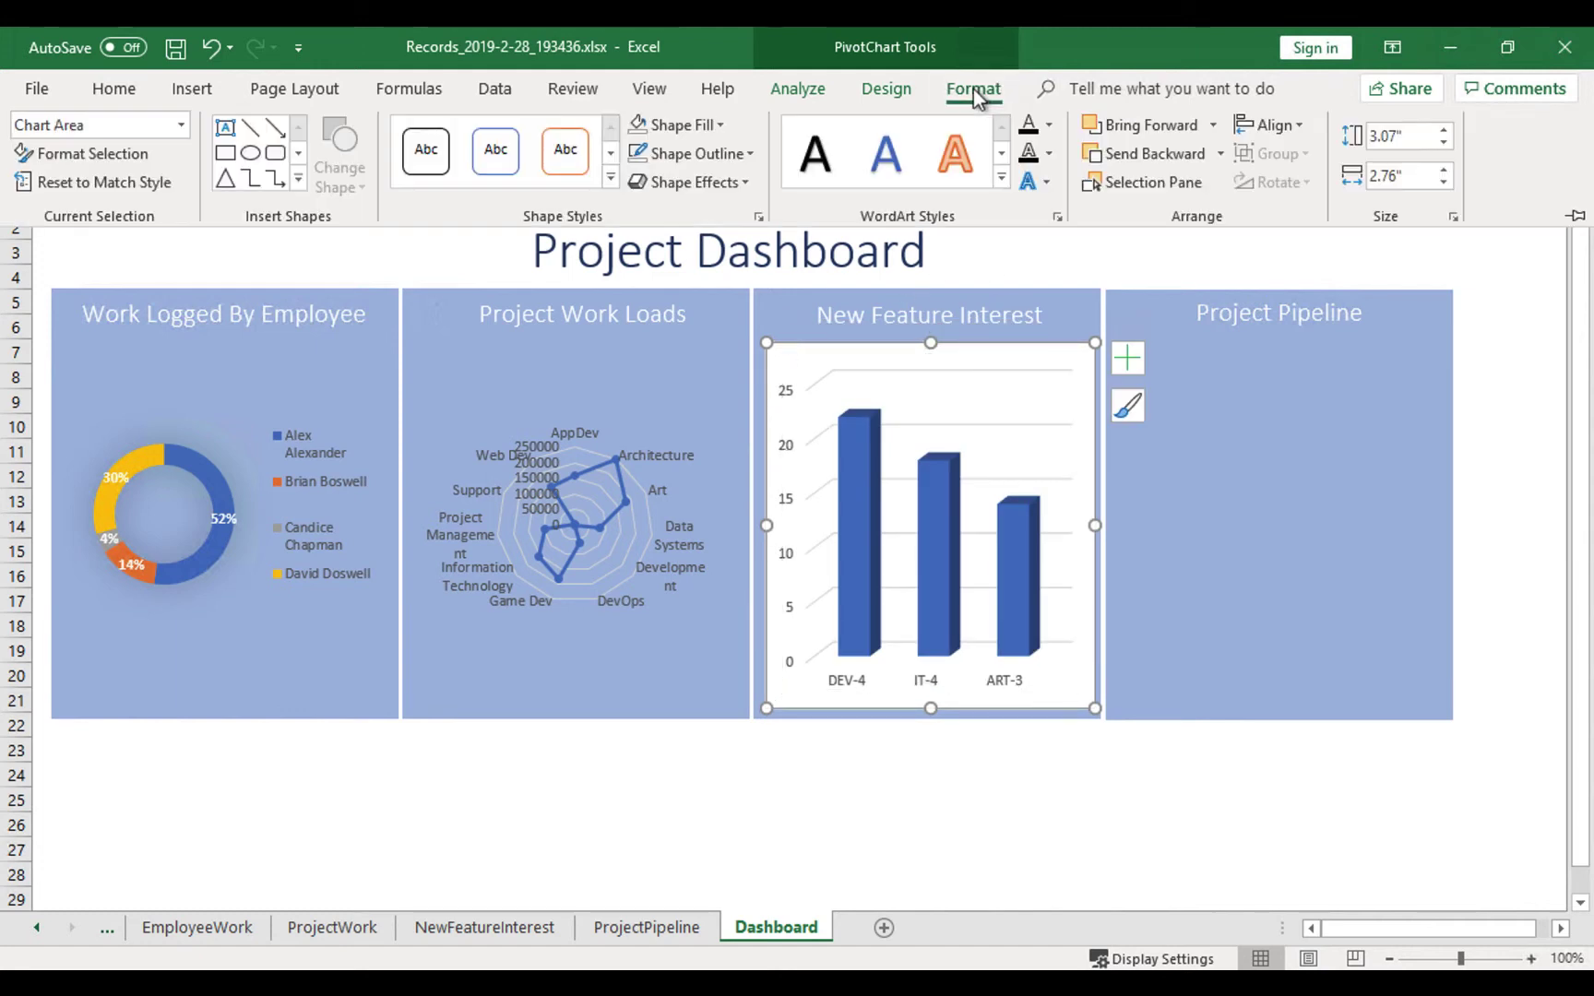
{"action": "left_click", "coordinate": [718, 125]}
{"action": "left_click", "coordinate": [653, 373]}
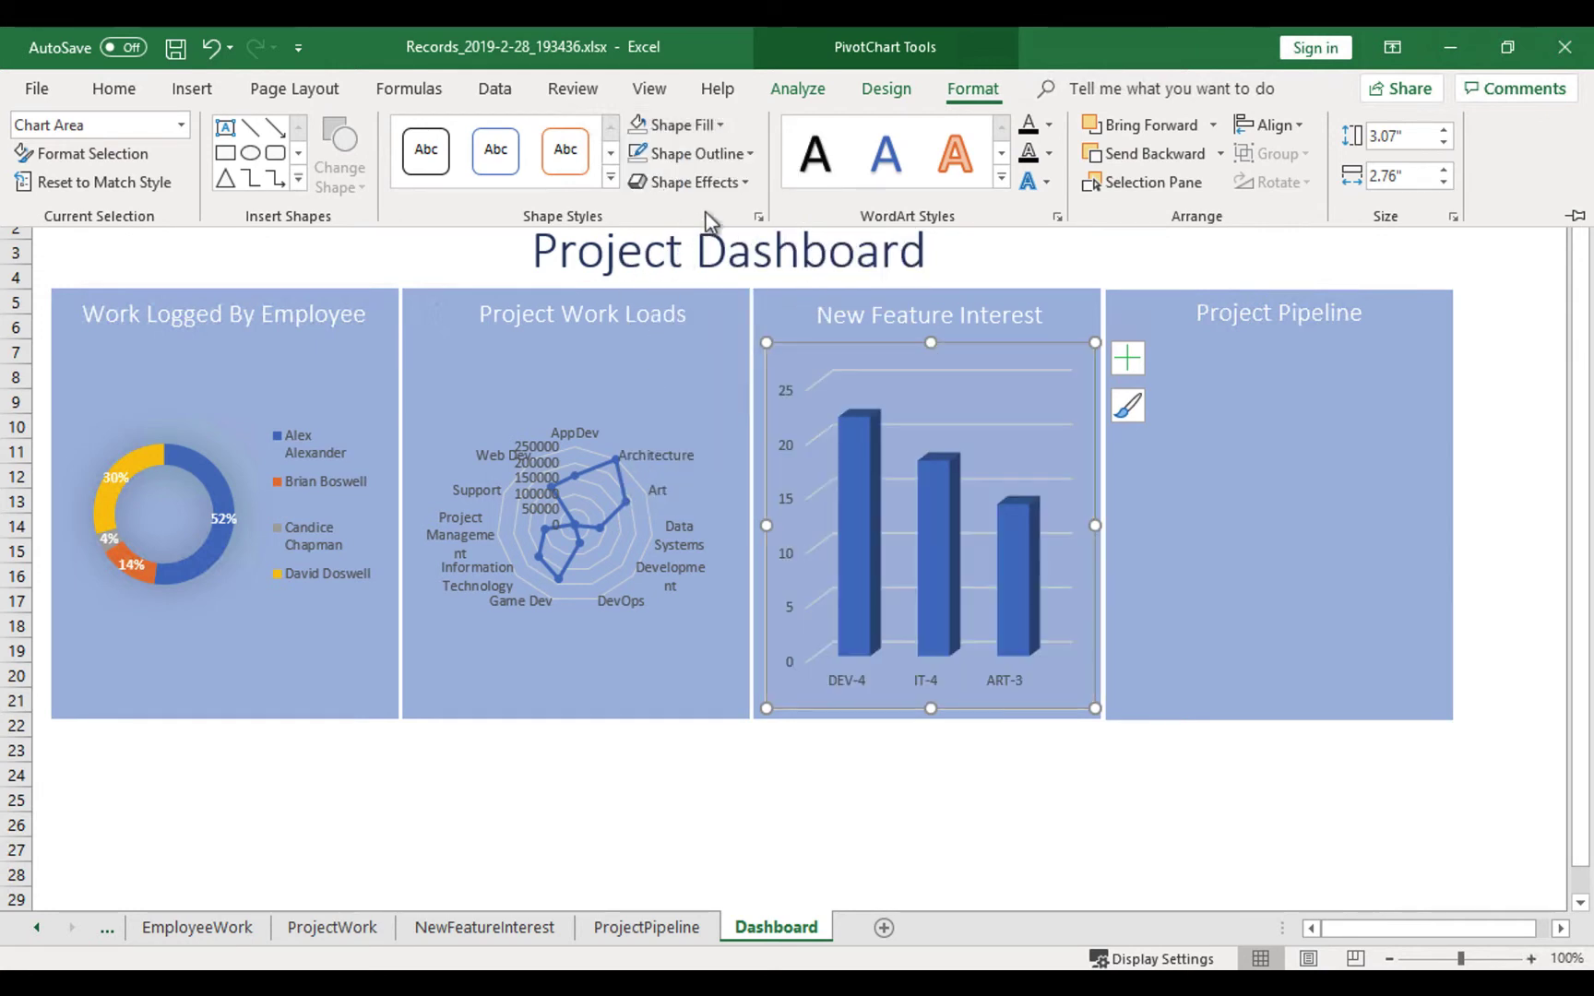
{"action": "left_click", "coordinate": [749, 154]}
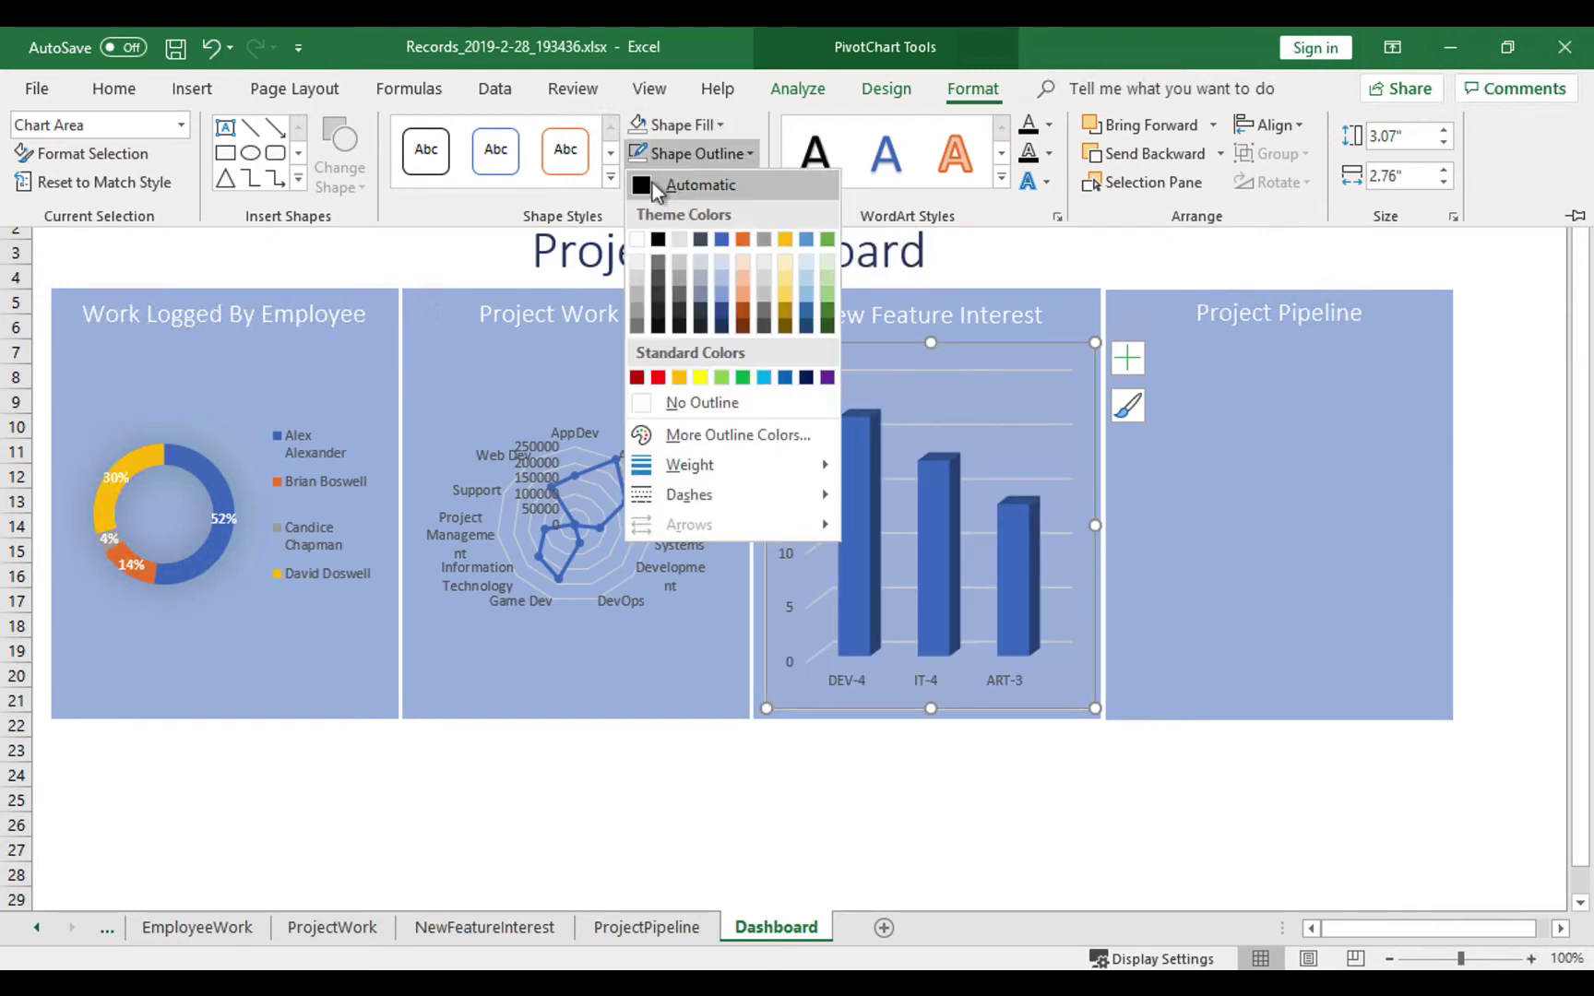
{"action": "left_click", "coordinate": [651, 402]}
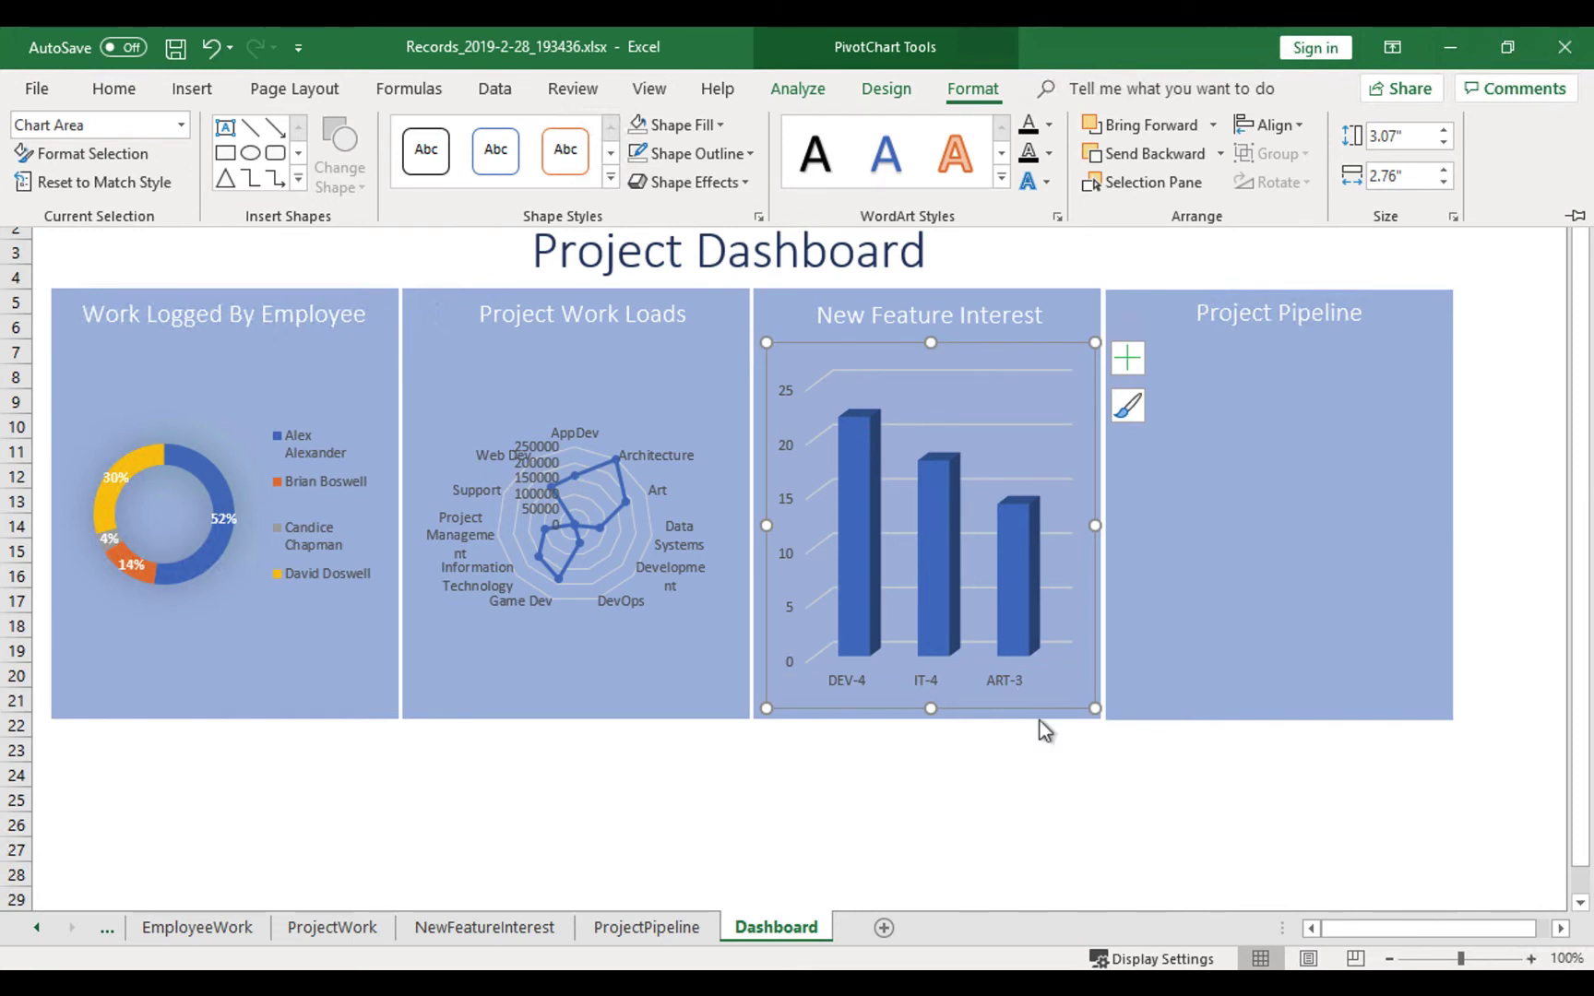
{"action": "left_click", "coordinate": [1080, 316]}
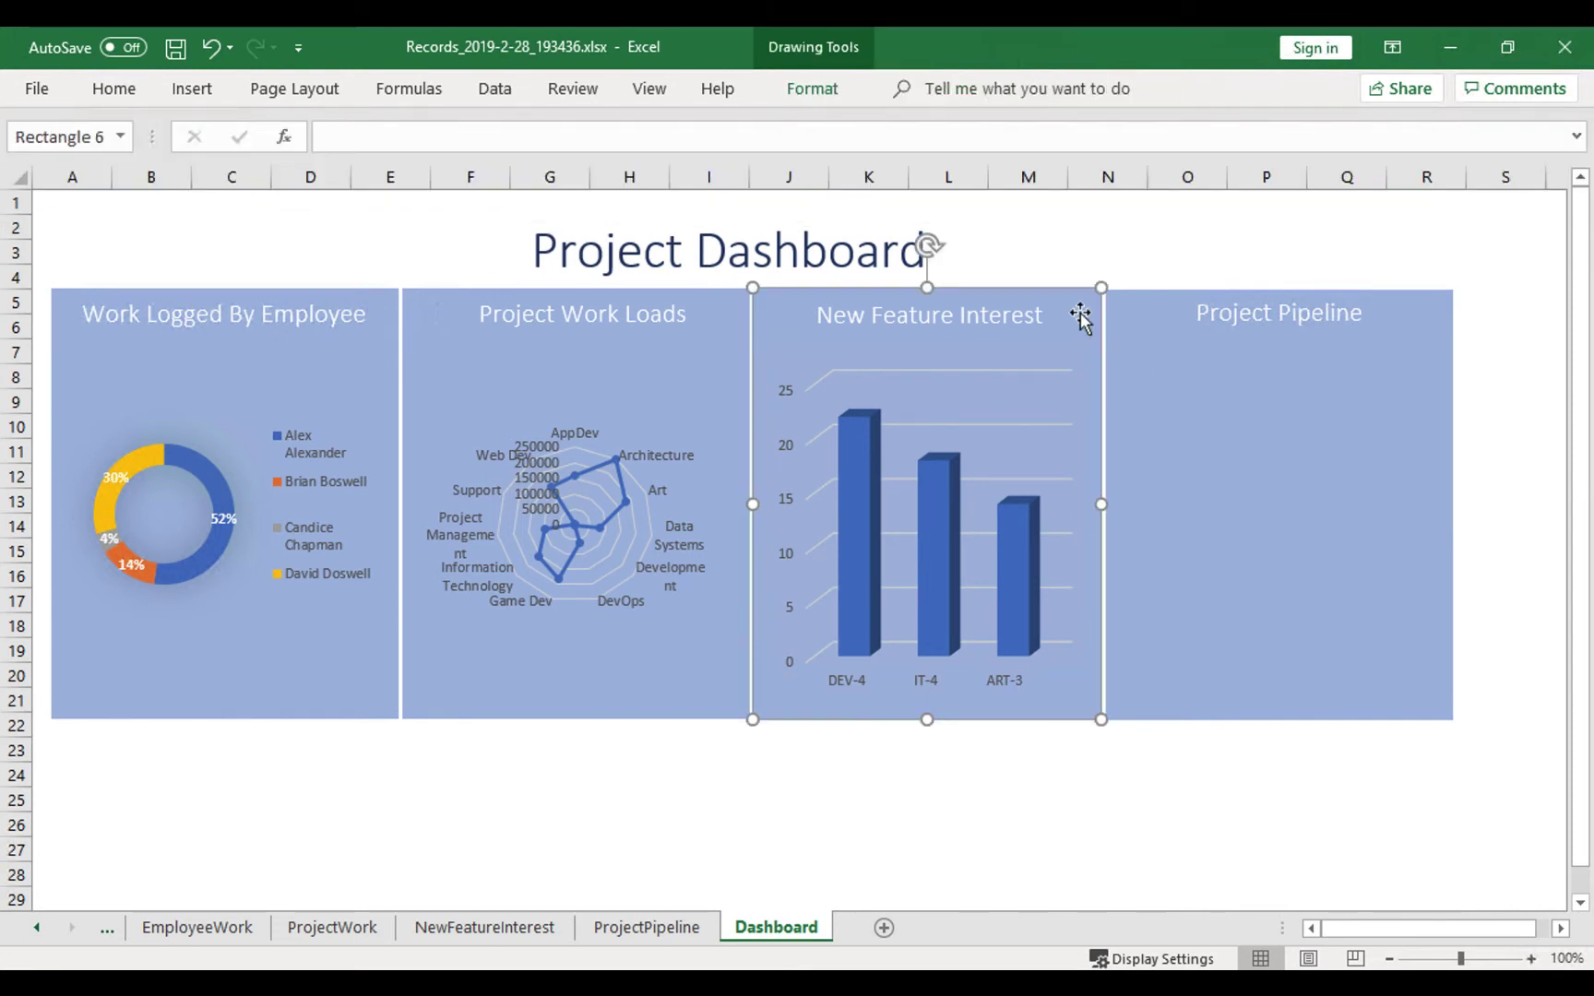
{"action": "left_click", "coordinate": [1247, 397]}
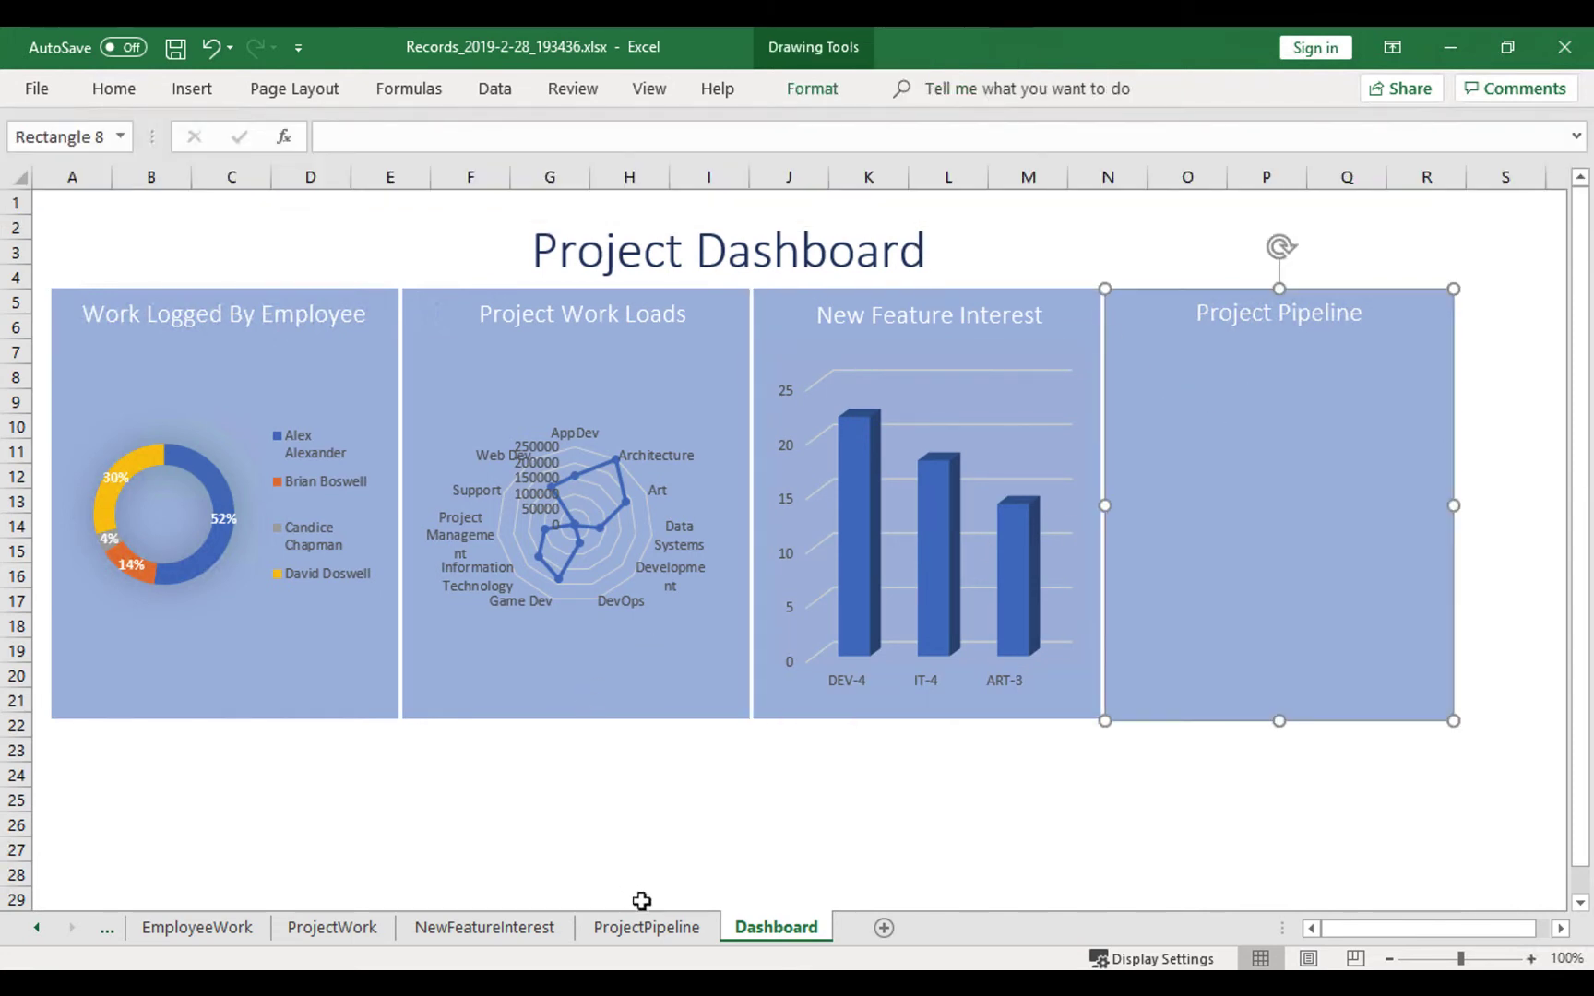
Paste the ProjectPipeline status chart onto the Dashboard sheet.
{"action": "left_click", "coordinate": [652, 927]}
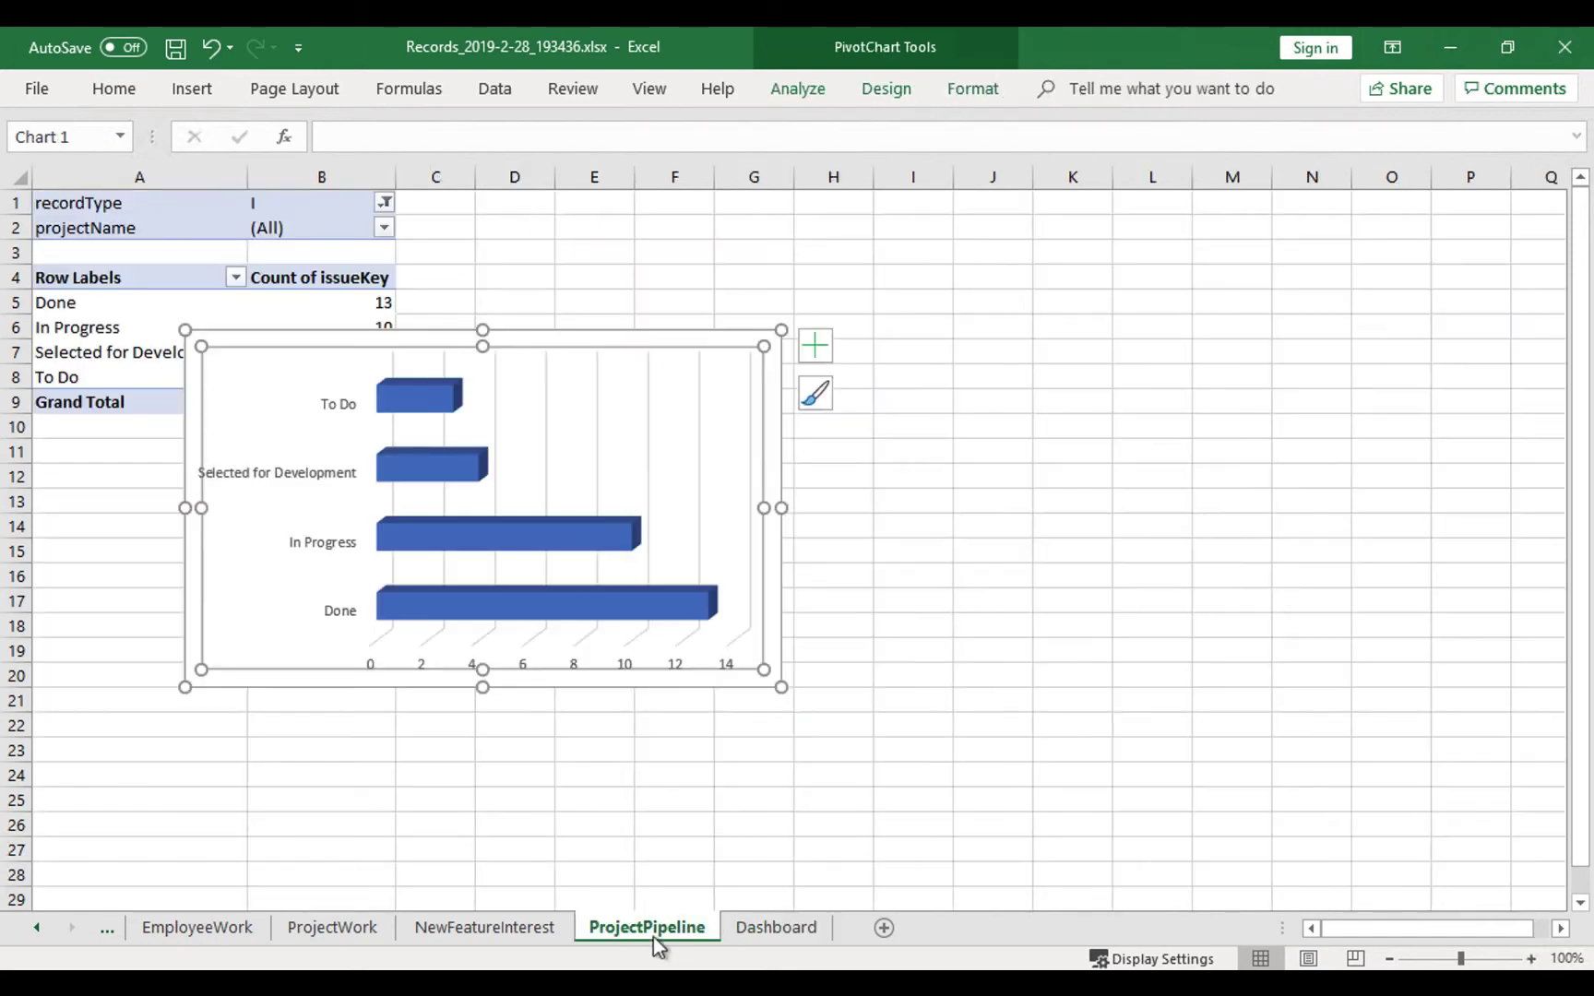
{"action": "left_click", "coordinate": [607, 342]}
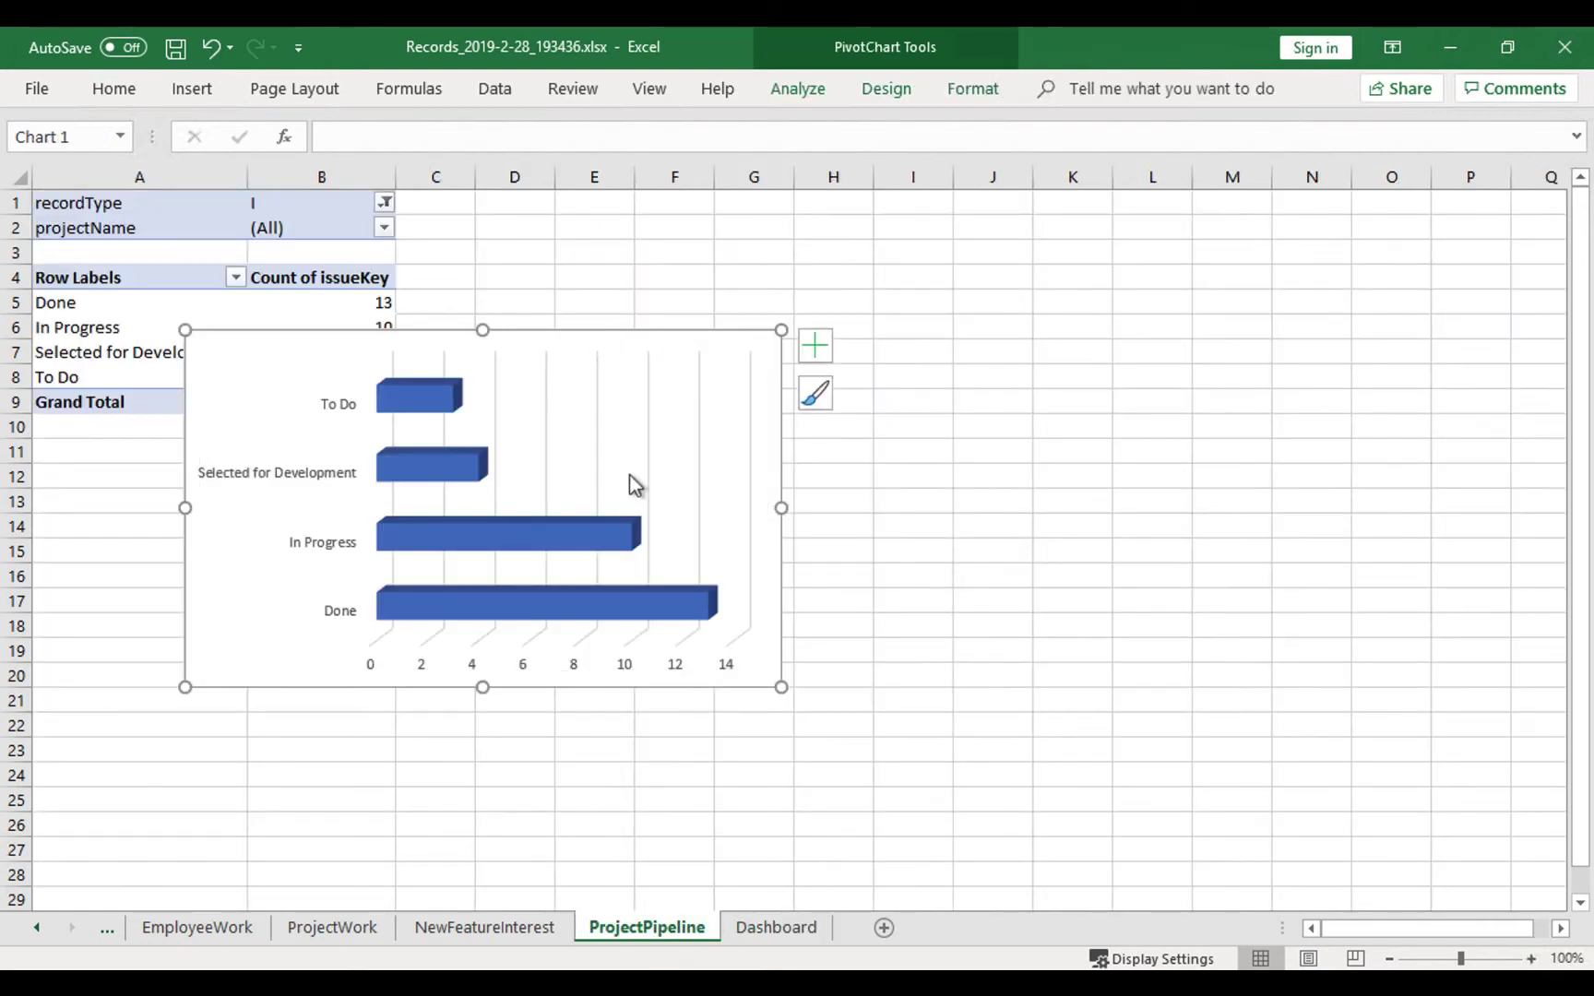
{"action": "left_click", "coordinate": [782, 930]}
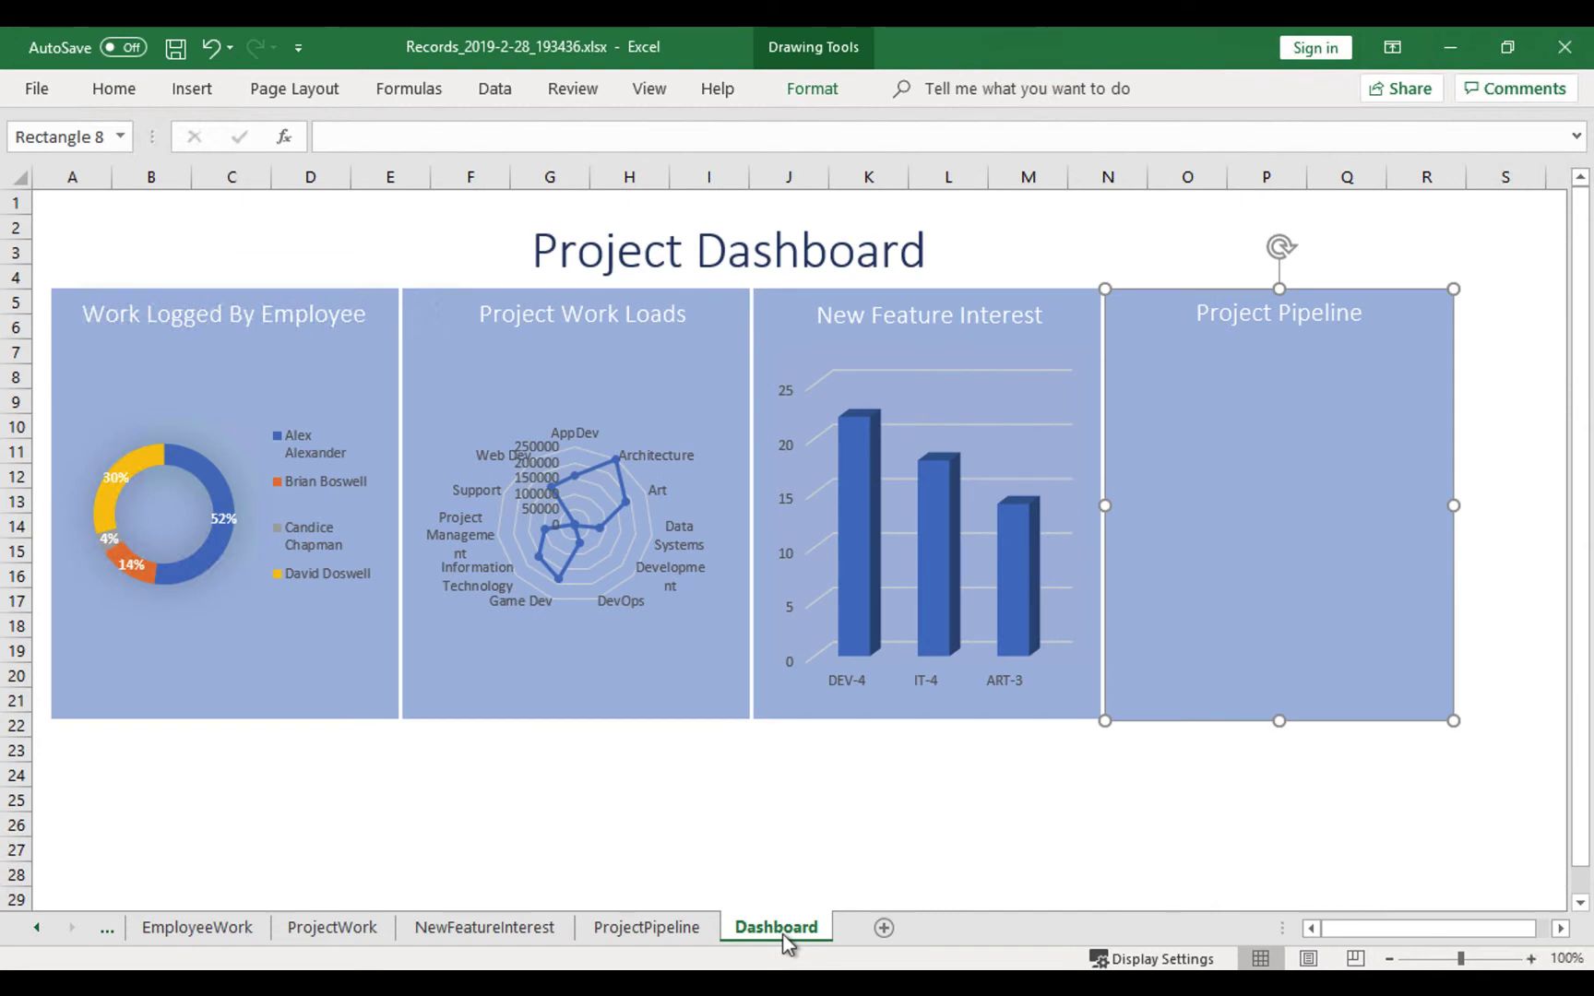
{"action": "key", "text": "ctrl+v"}
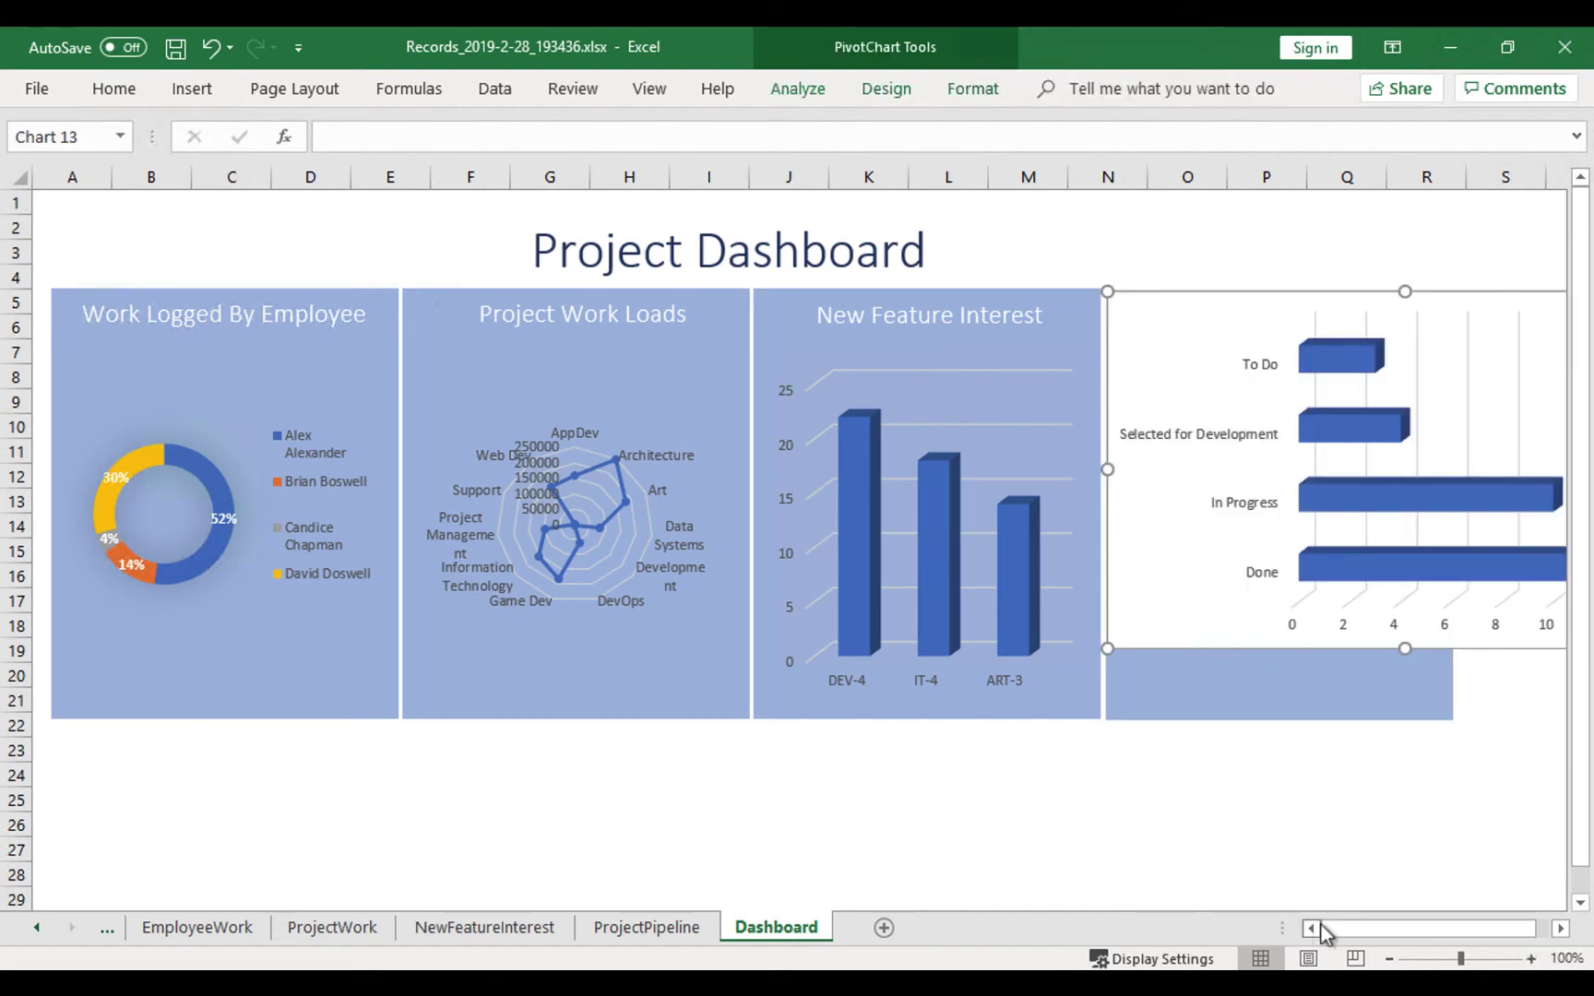
Resize the pipeline chart and fit it into the Project Pipeline tile below its title.
{"action": "left_click_drag", "start_coordinate": [1328, 927], "coordinate": [1453, 922]}
{"action": "left_click_drag", "start_coordinate": [1029, 647], "coordinate": [1326, 607]}
{"action": "left_click_drag", "start_coordinate": [1402, 323], "coordinate": [1174, 397]}
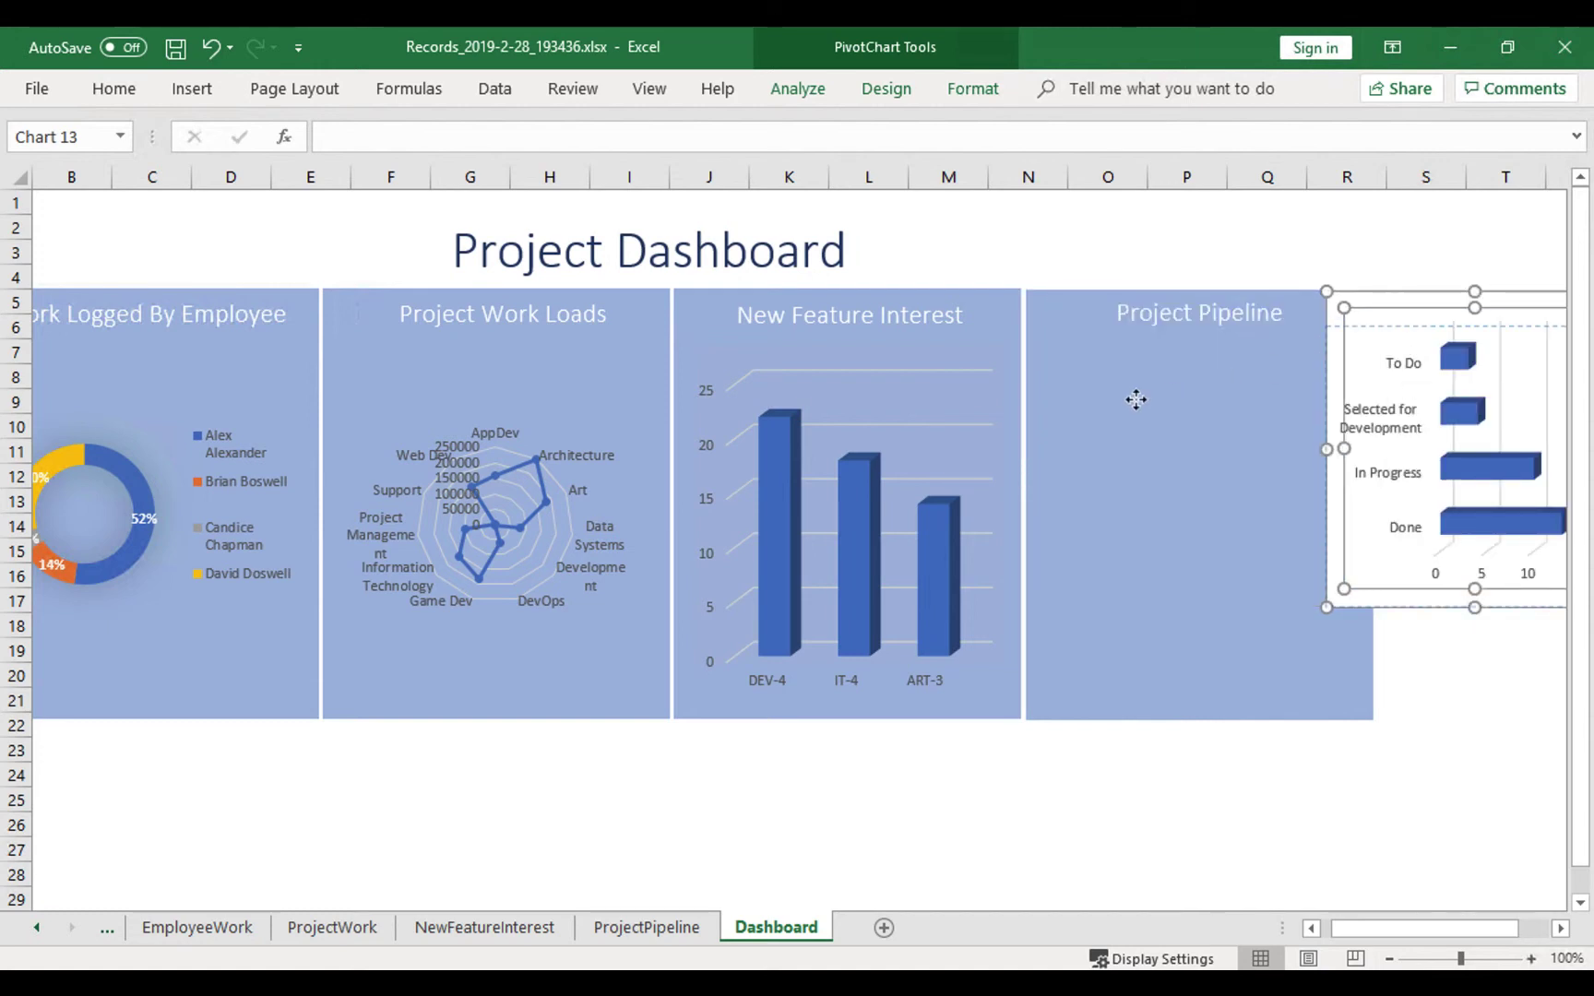
{"action": "left_click_drag", "start_coordinate": [1404, 299], "coordinate": [1110, 330]}
{"action": "left_click_drag", "start_coordinate": [1326, 645], "coordinate": [1362, 712]}
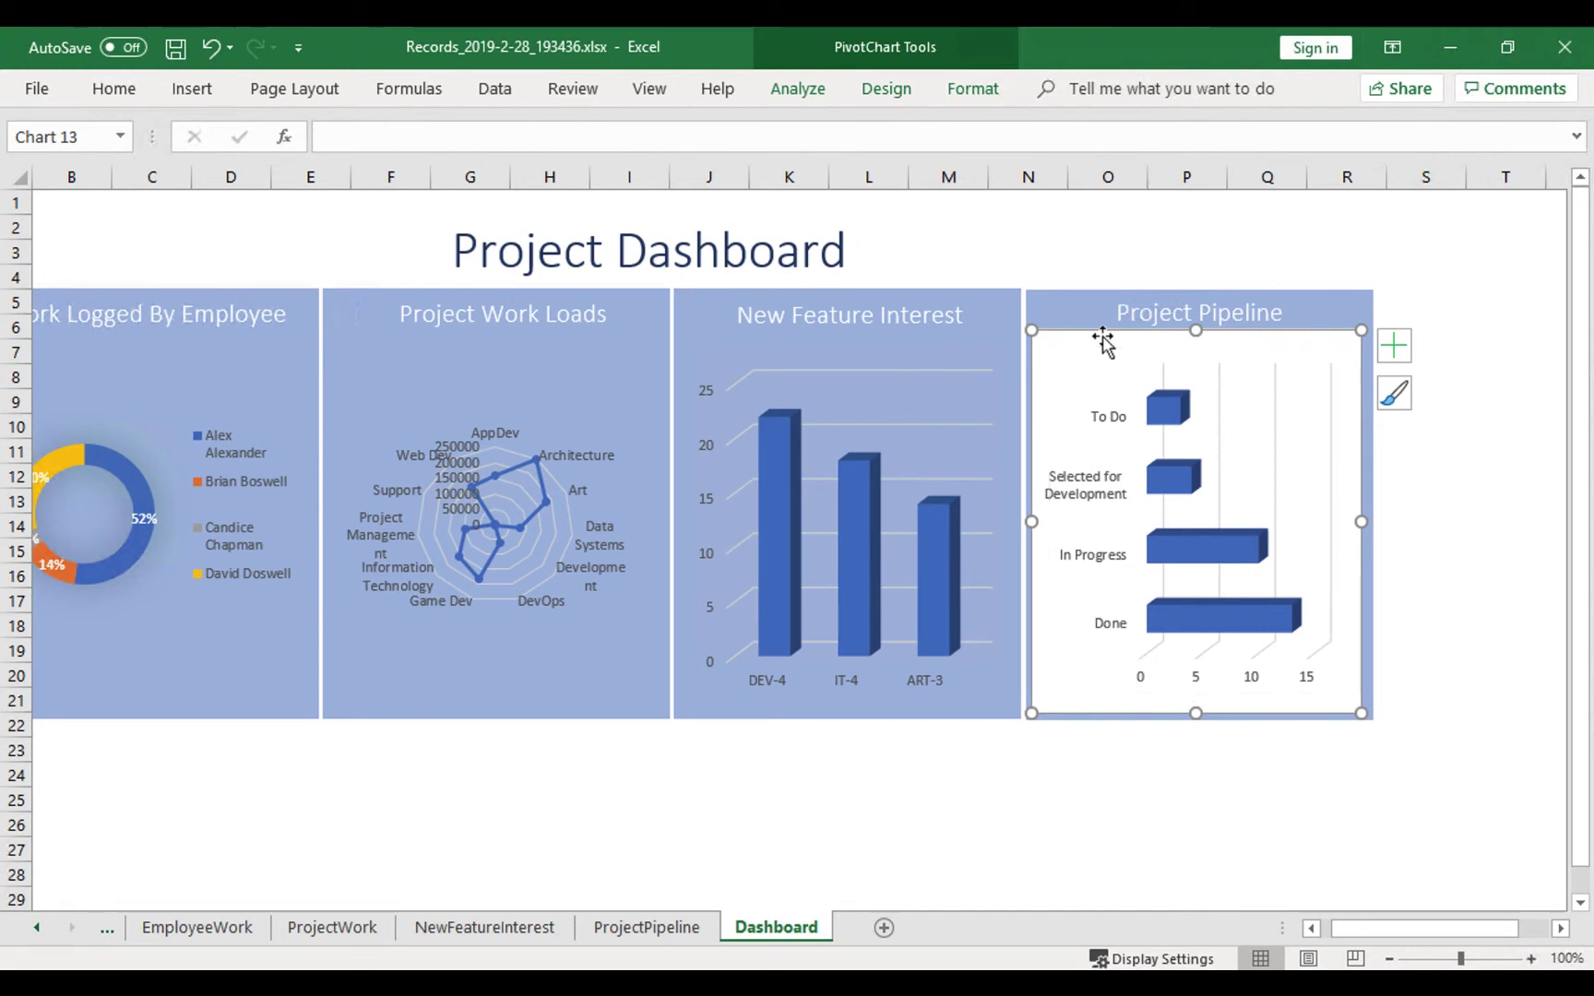
Set the pipeline chart to No Fill and No Outline.
{"action": "left_click", "coordinate": [973, 88]}
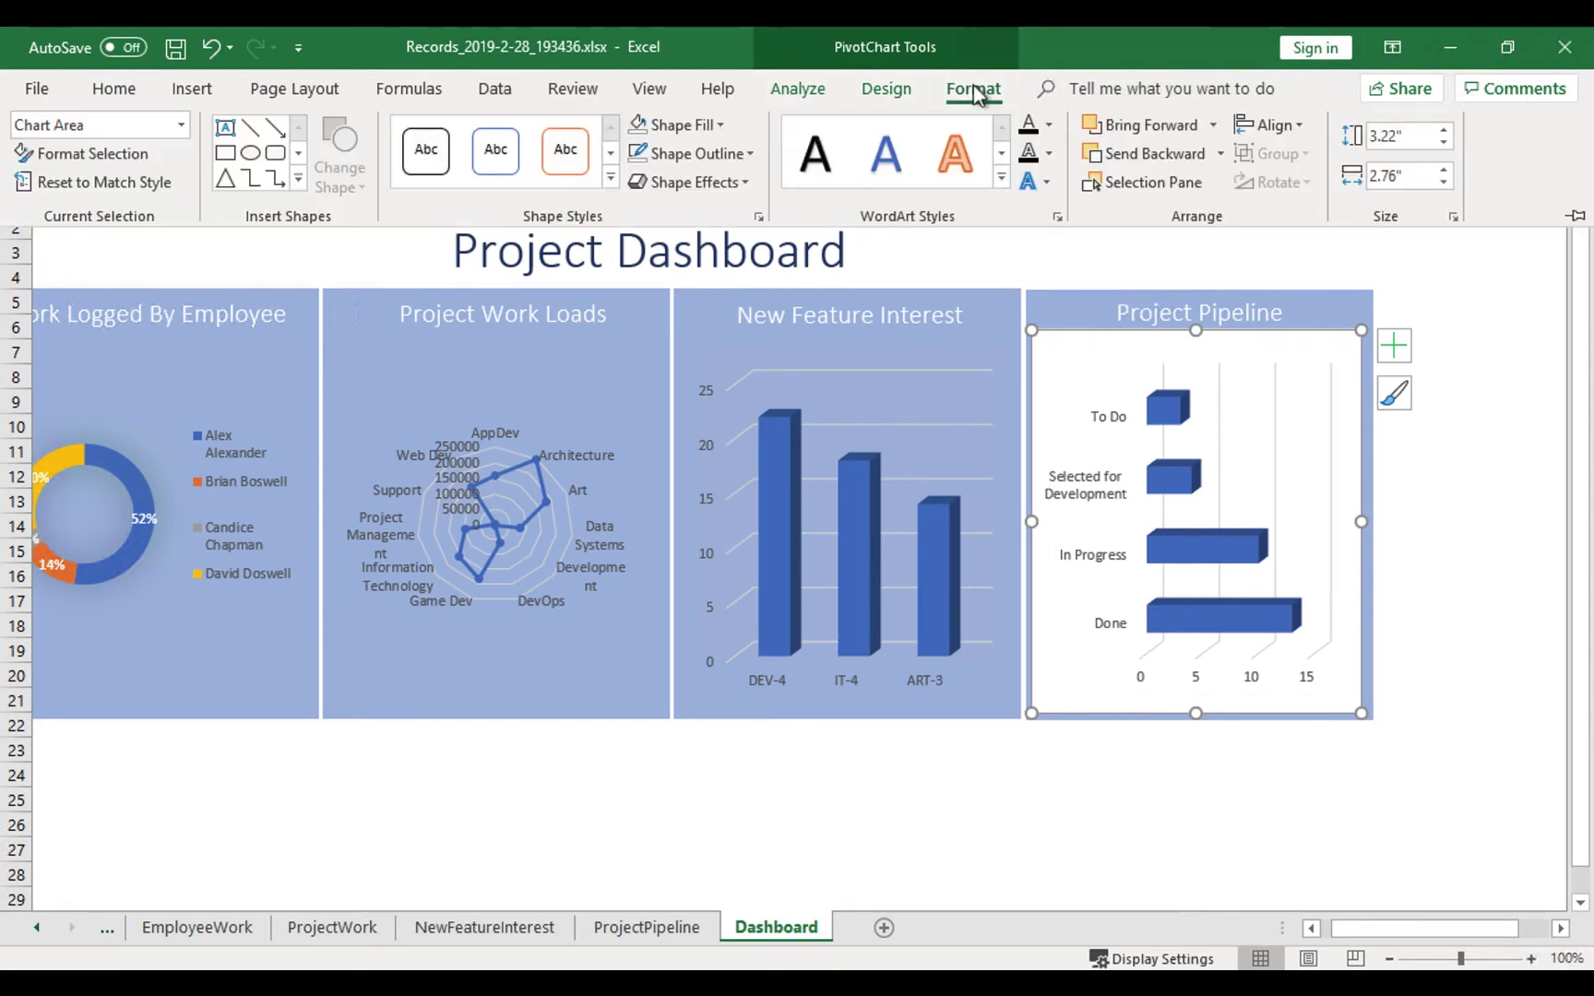
{"action": "left_click", "coordinate": [700, 125]}
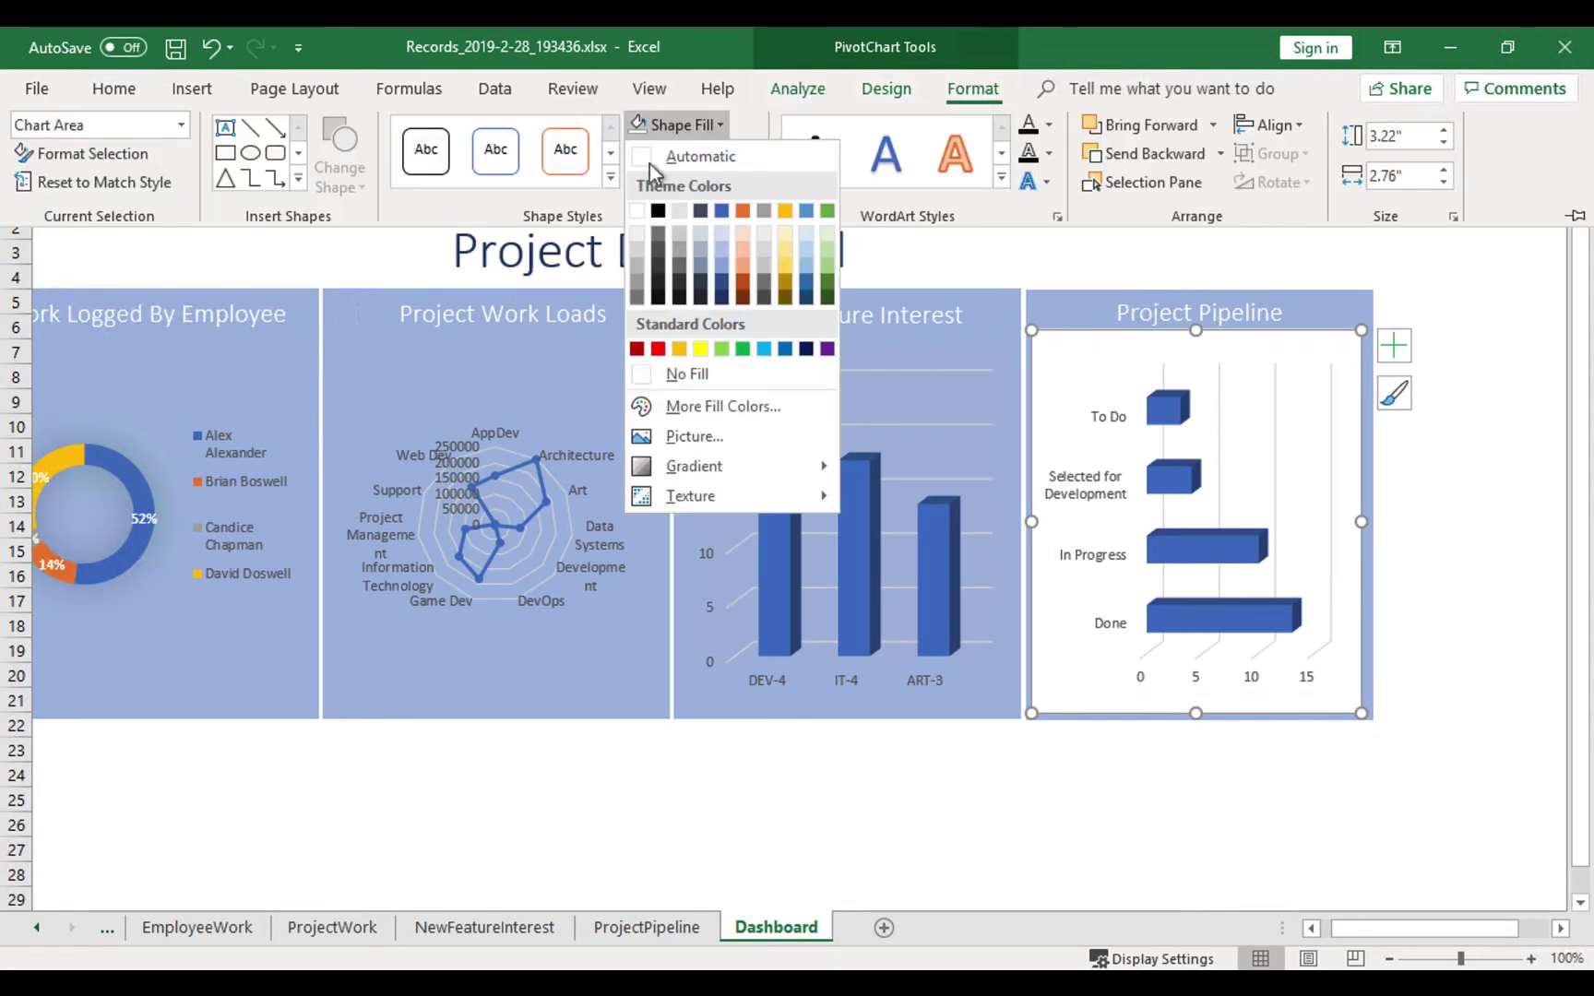
{"action": "left_click", "coordinate": [643, 375]}
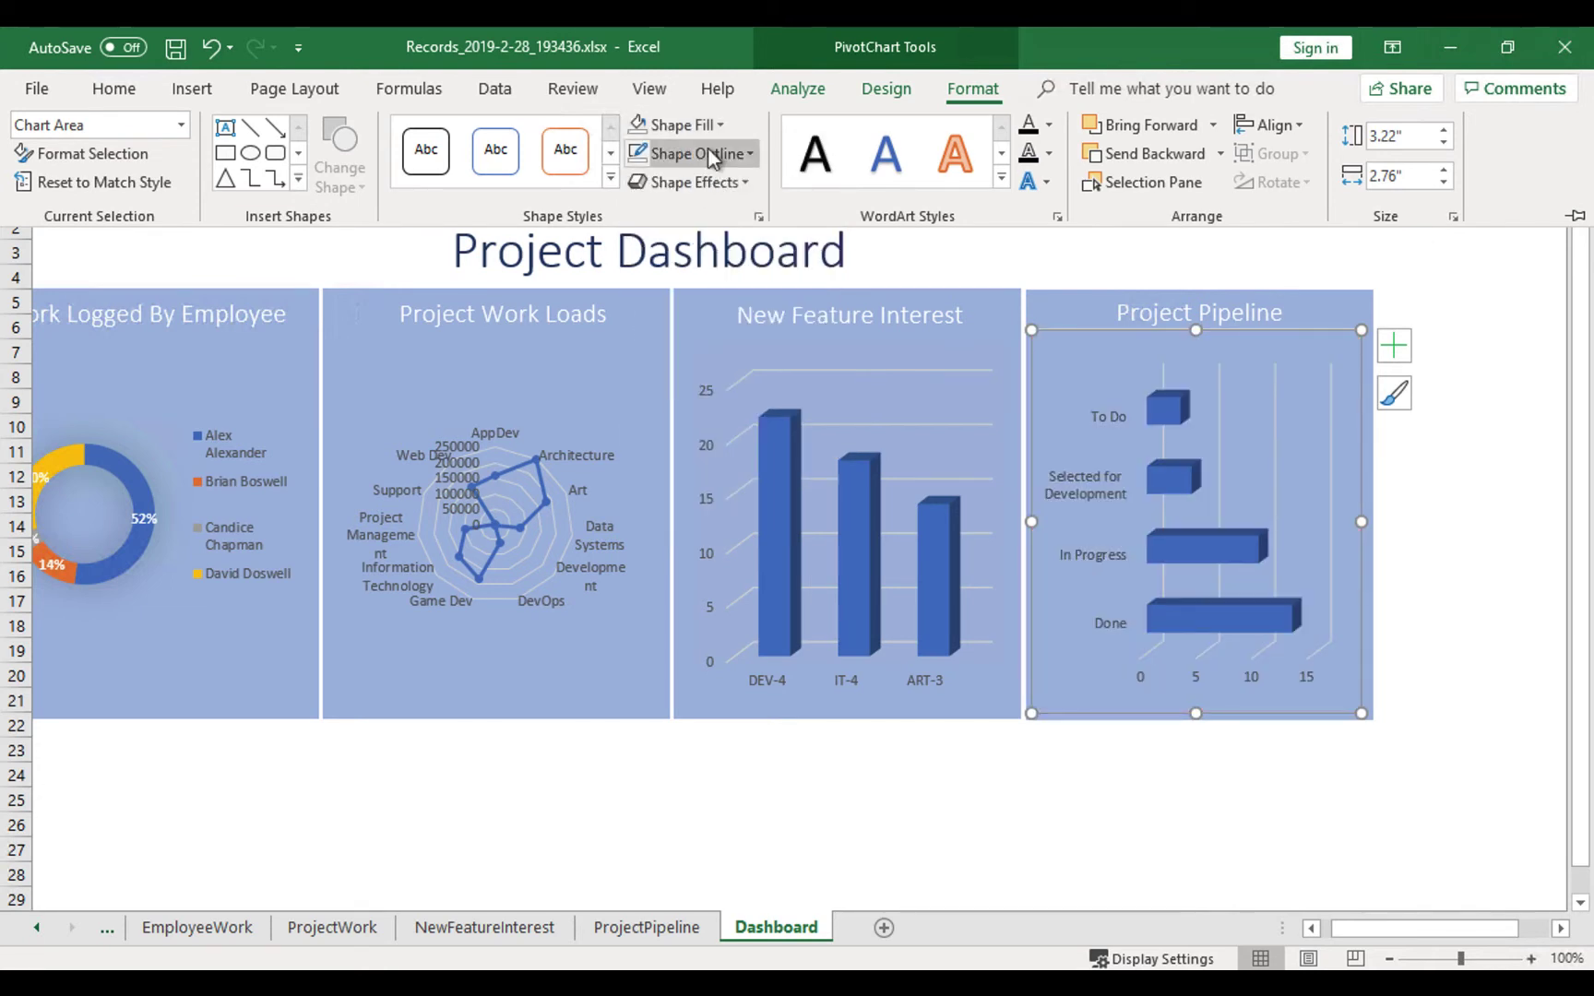
{"action": "left_click", "coordinate": [693, 153]}
{"action": "left_click", "coordinate": [652, 404]}
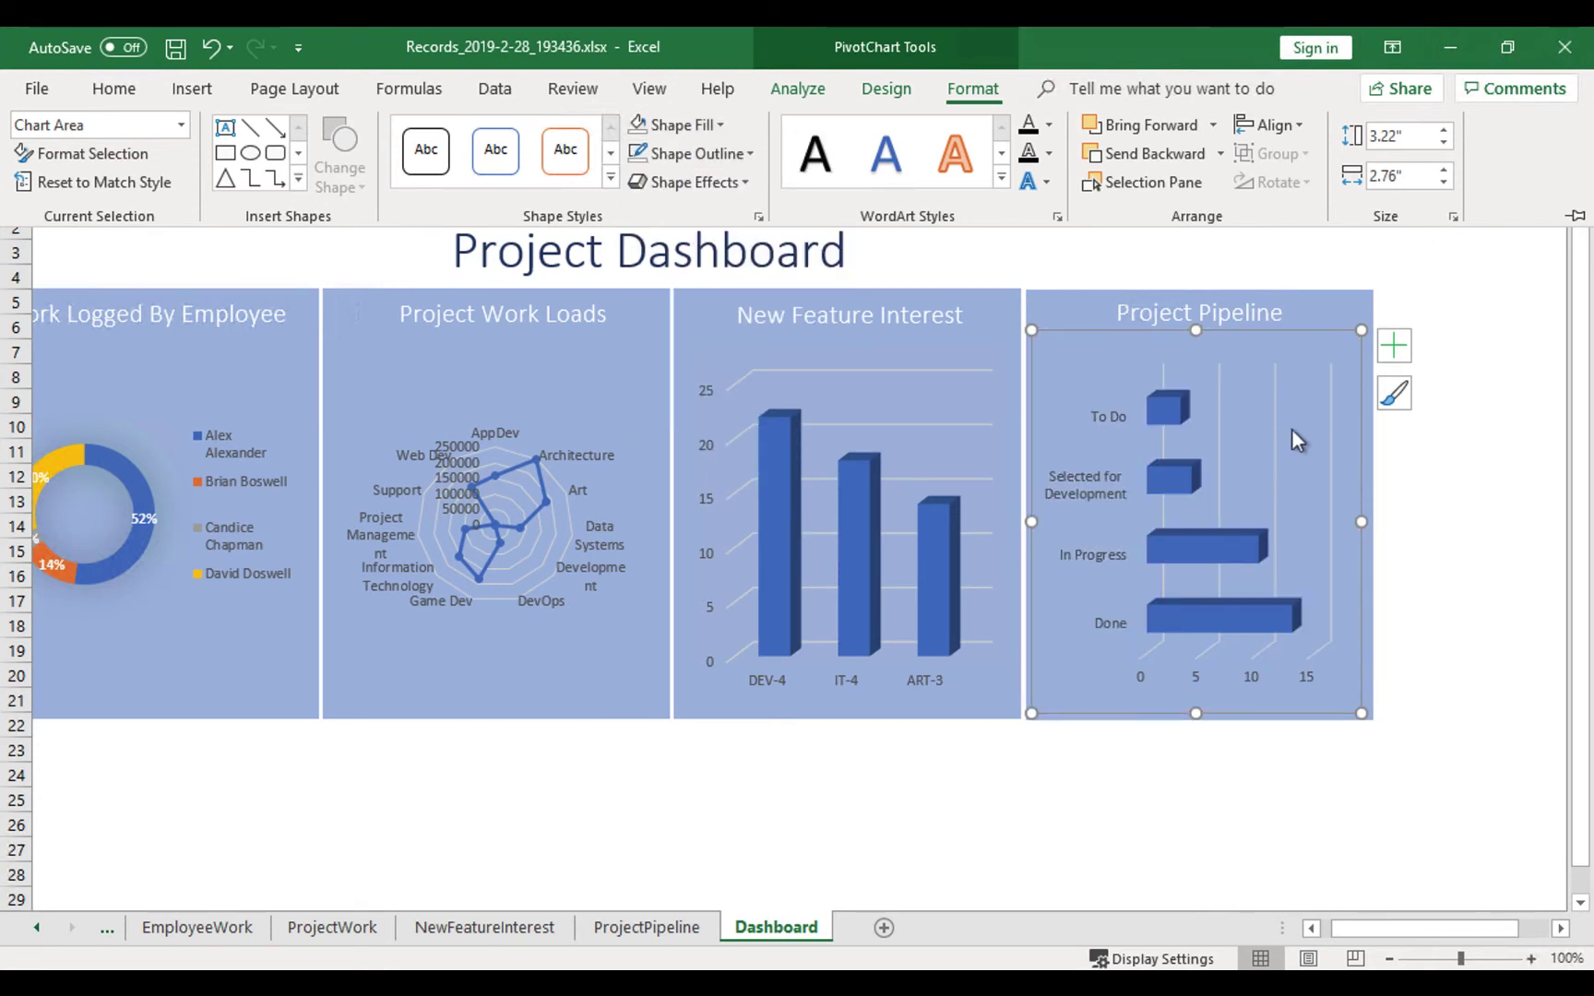
{"action": "left_click", "coordinate": [1235, 250]}
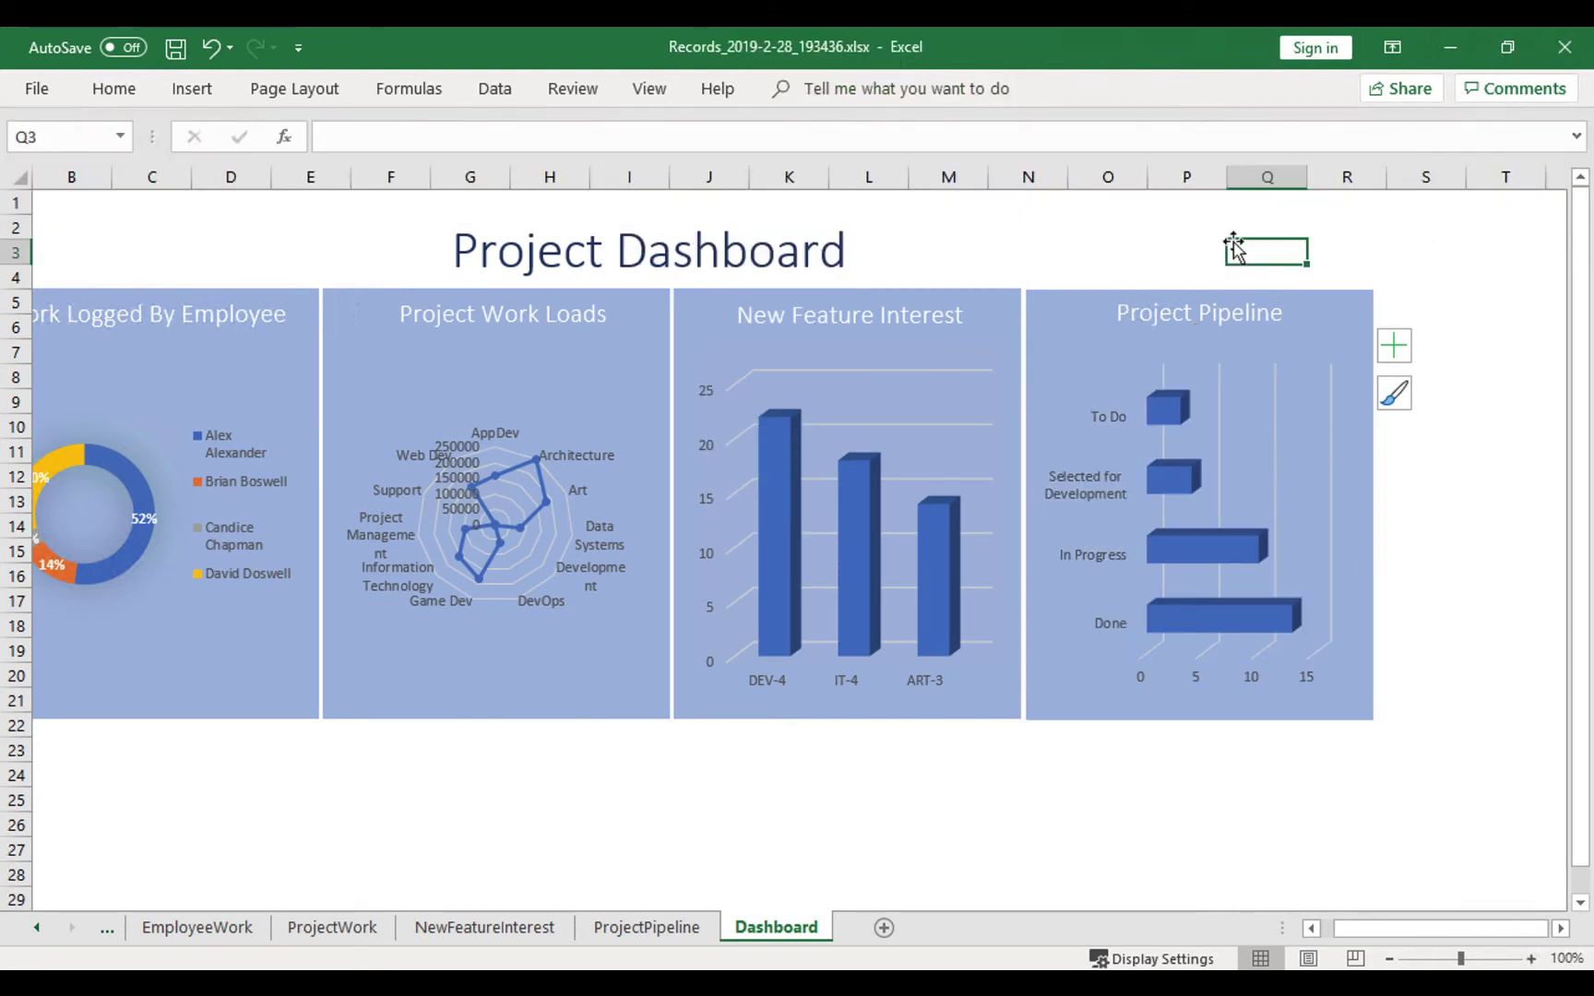
Insert a projectName slicer from the Work Logged By Employee doughnut chart.
{"action": "left_click", "coordinate": [1328, 930]}
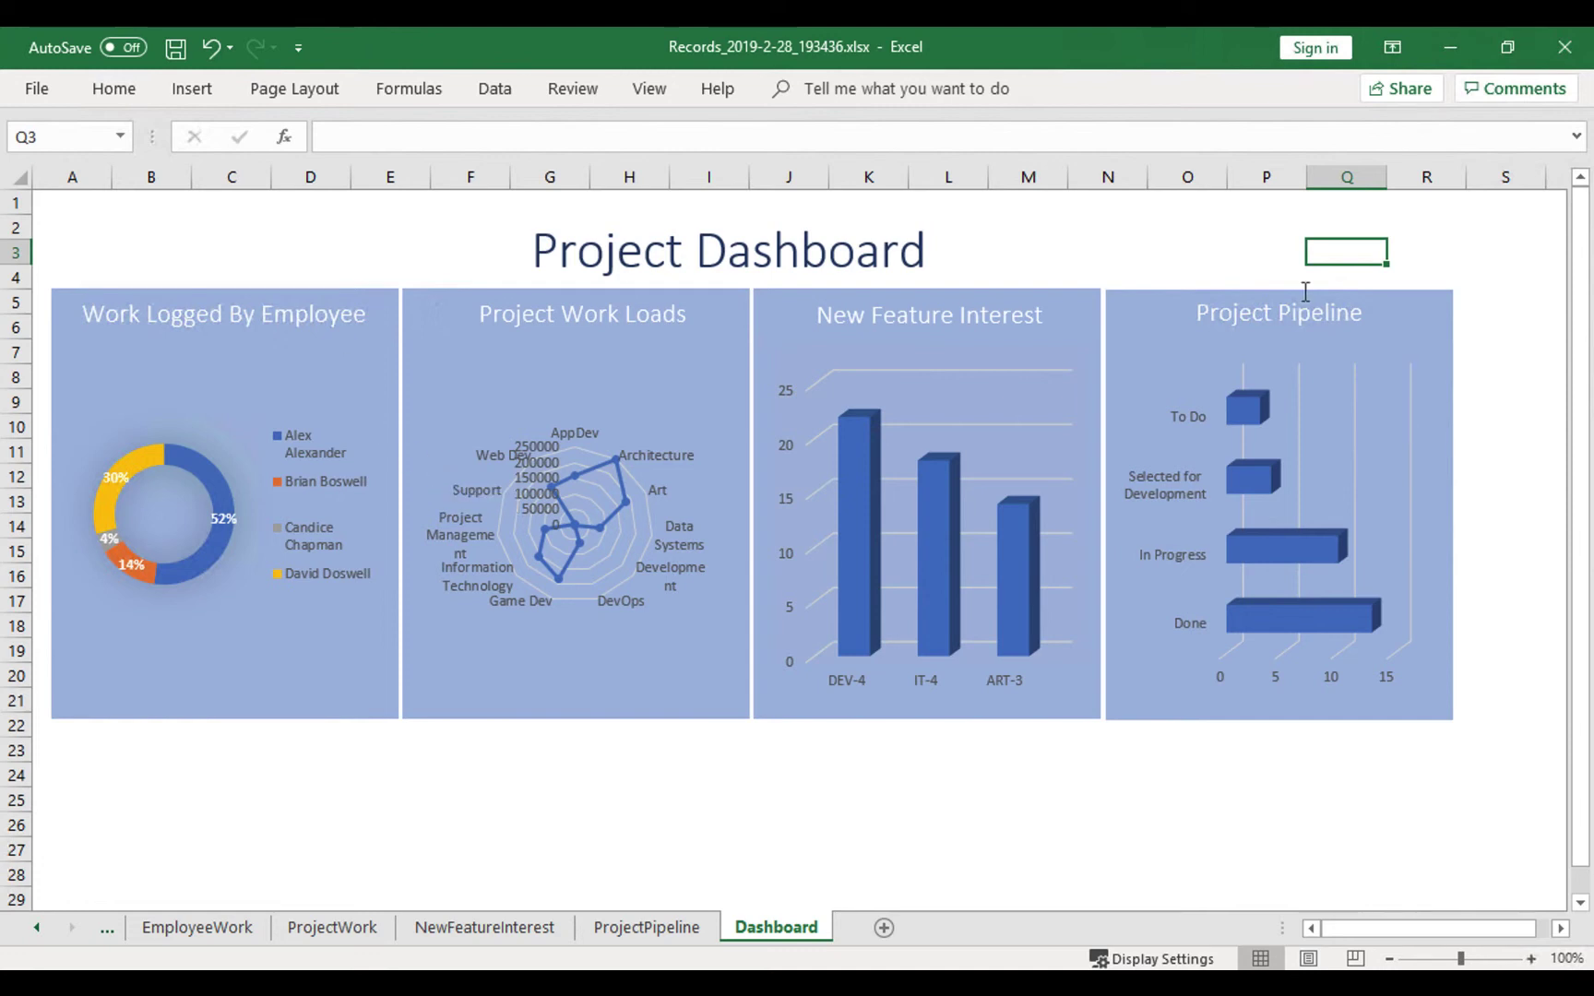
{"action": "left_click", "coordinate": [223, 436]}
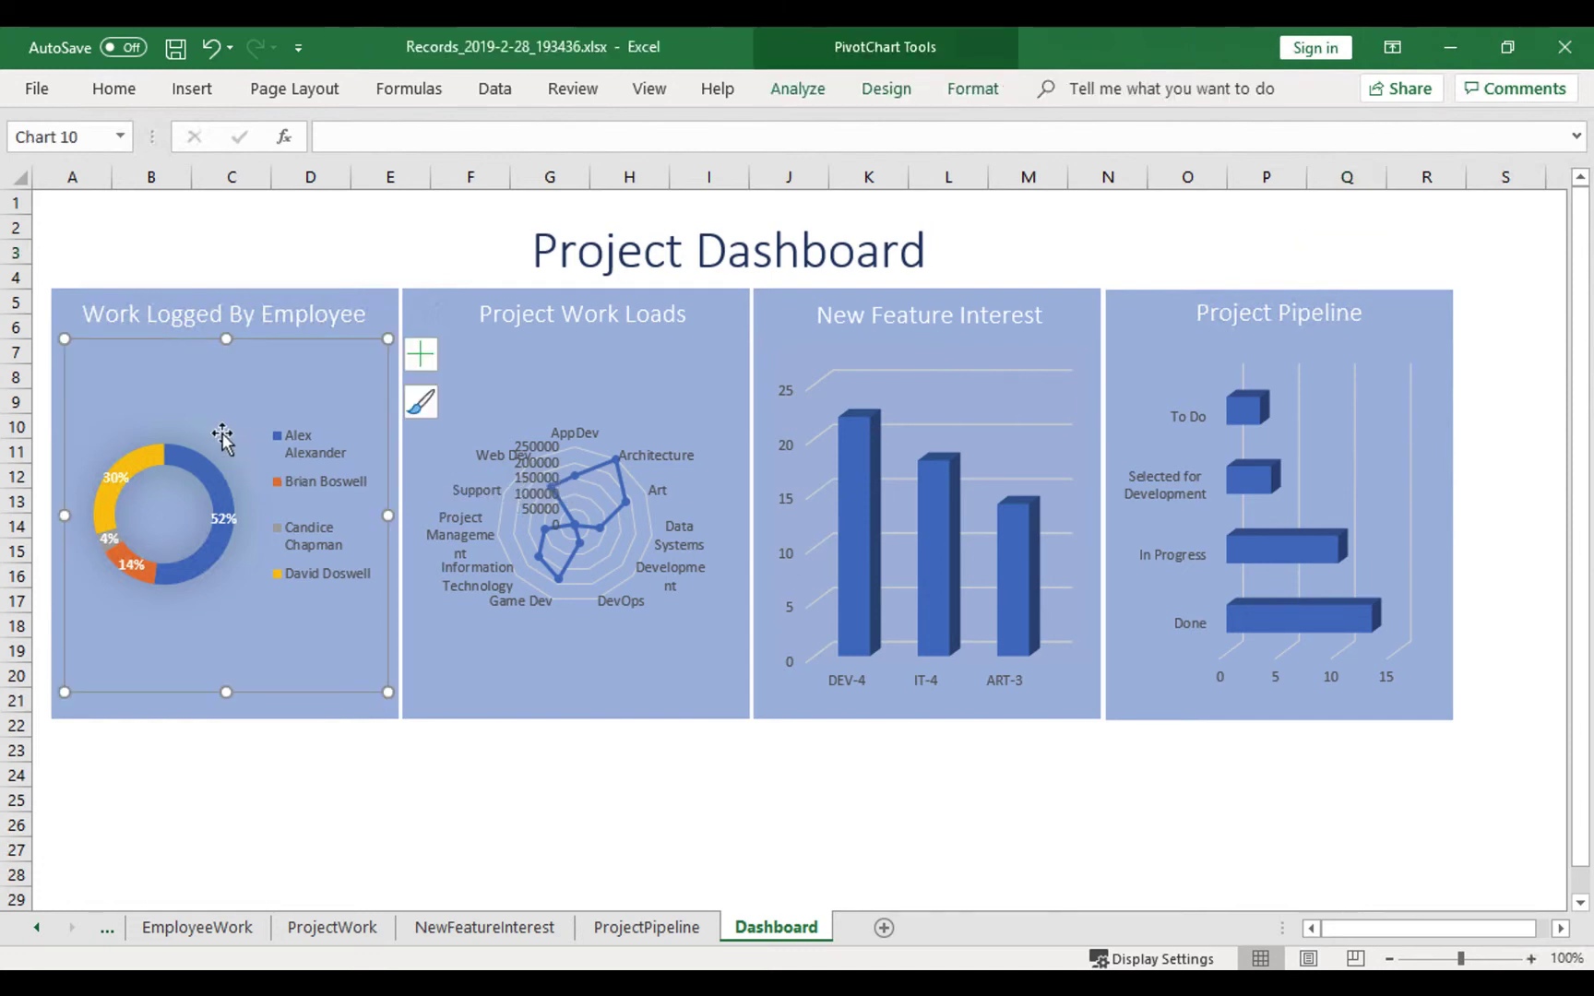
{"action": "left_click", "coordinate": [181, 93]}
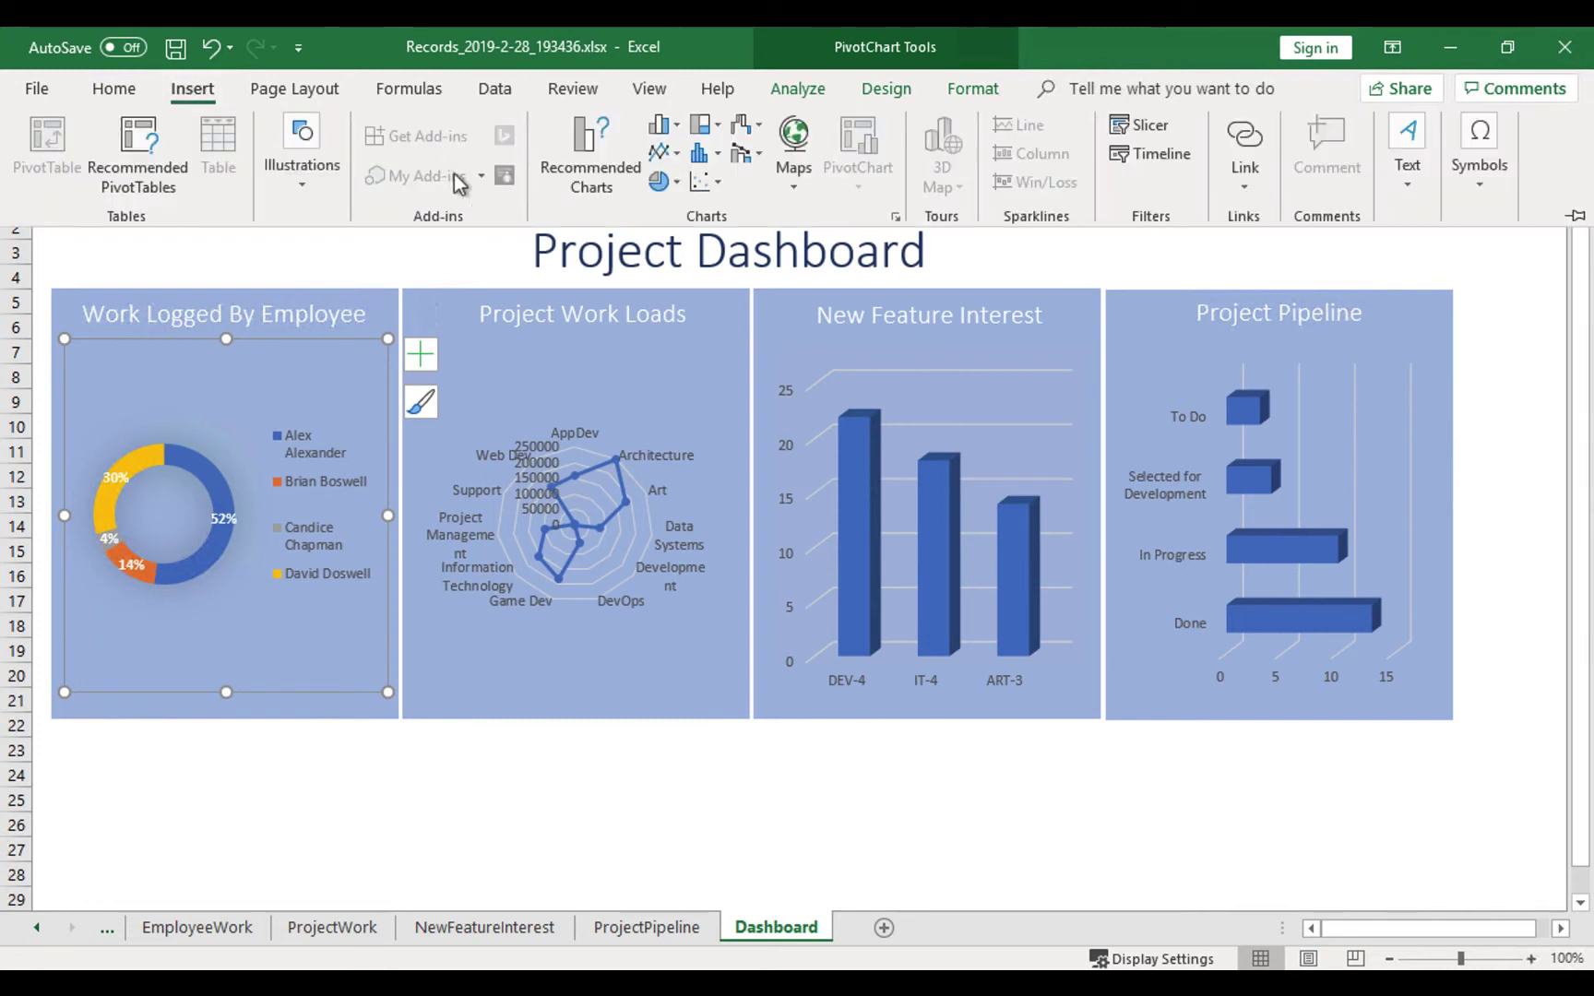
{"action": "left_click", "coordinate": [1150, 123]}
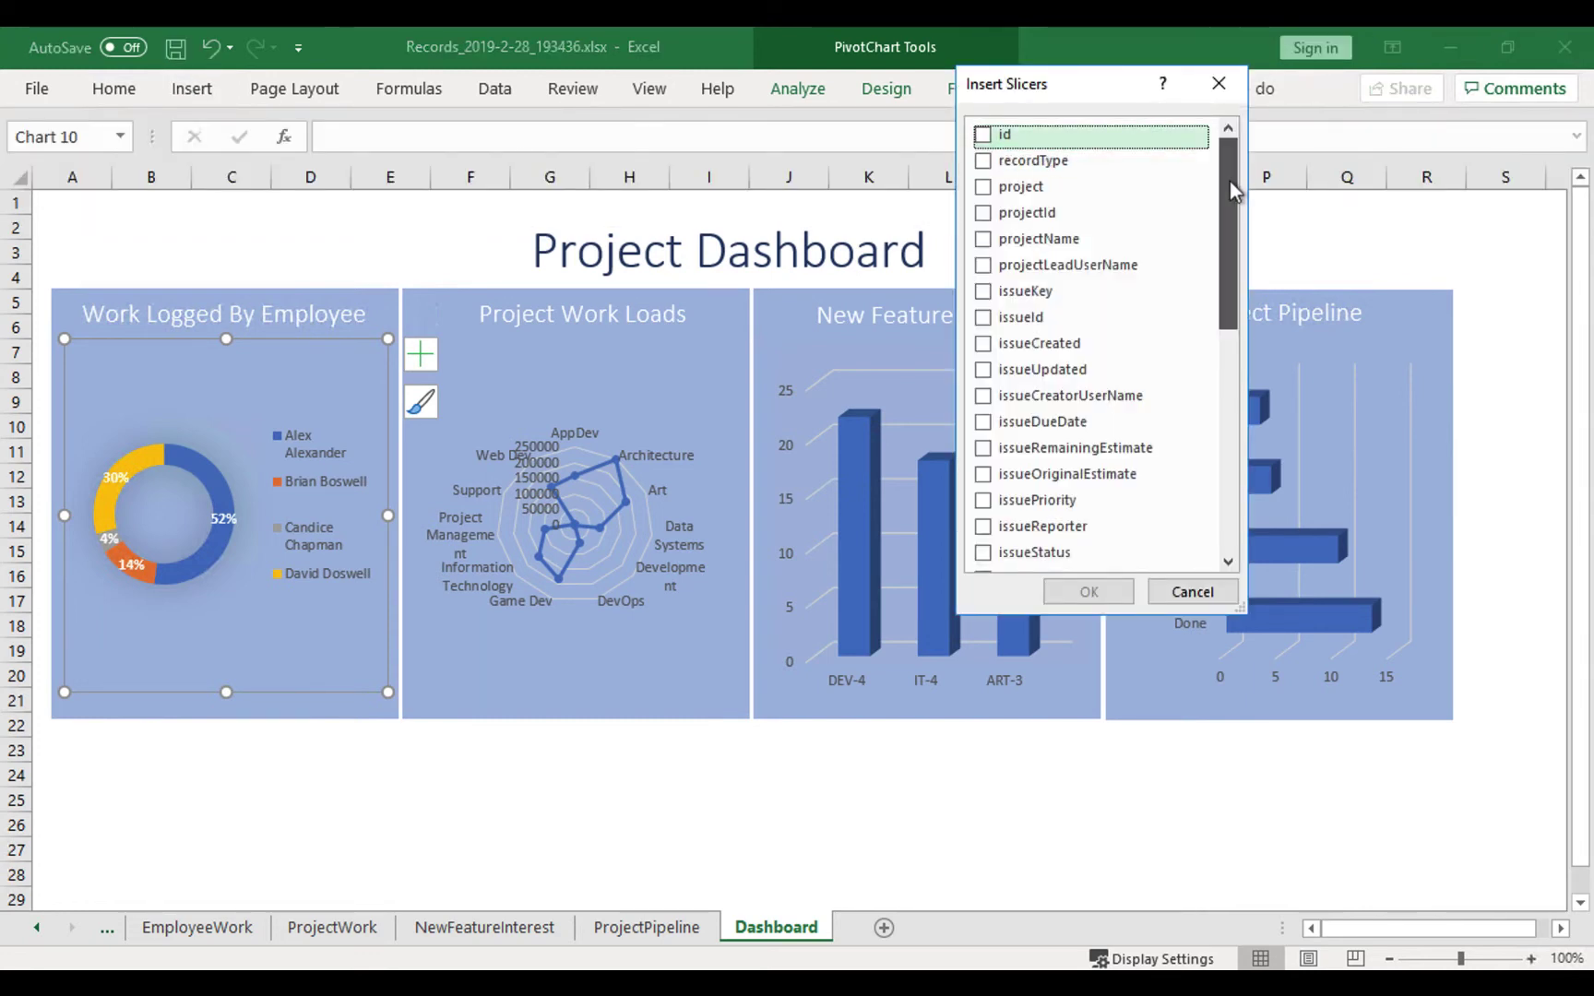
{"action": "left_click", "coordinate": [983, 240]}
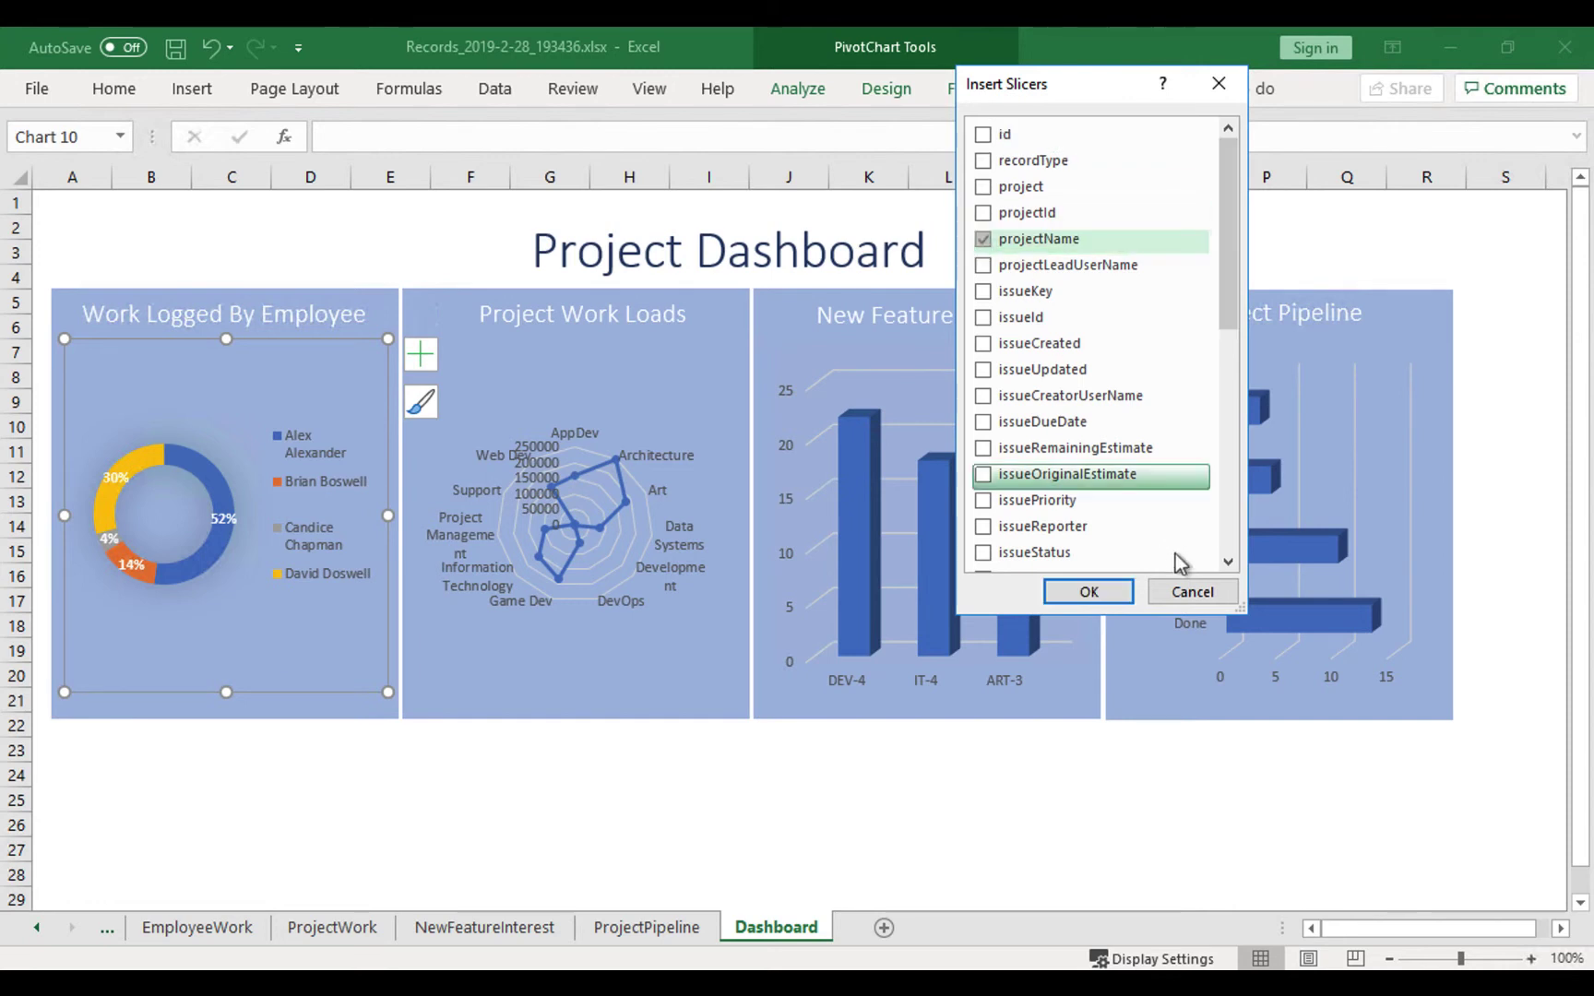
{"action": "left_click", "coordinate": [1081, 595]}
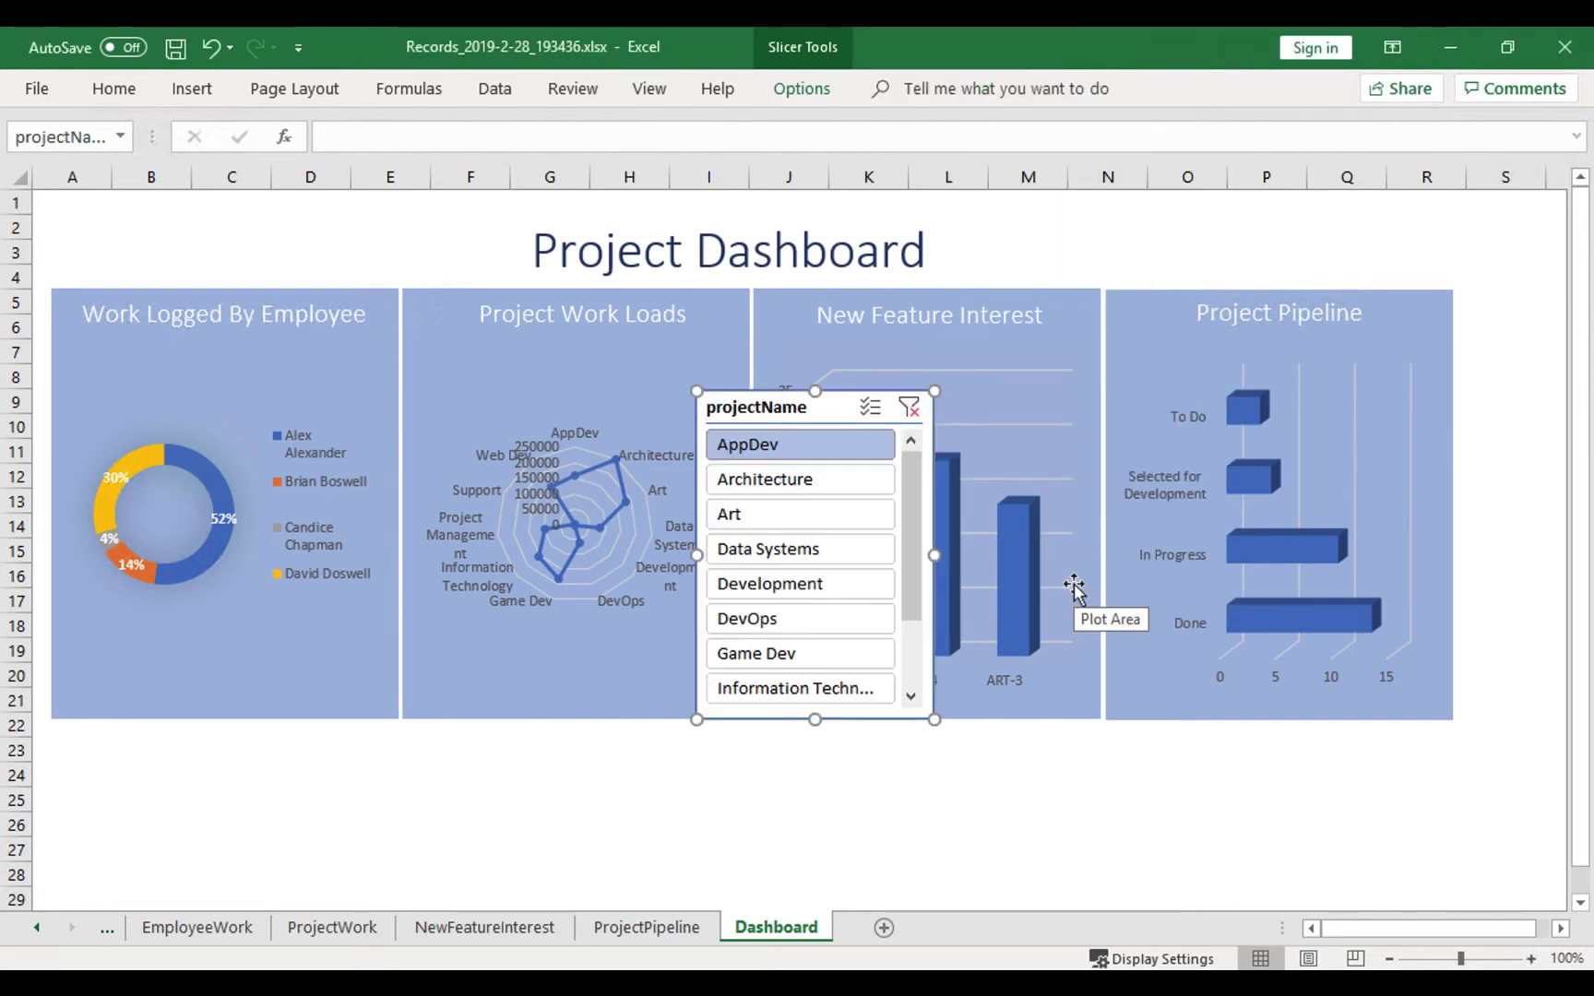
Move the projectName slicer to the dashboard's lower left and enable multi-select.
{"action": "left_click_drag", "start_coordinate": [831, 407], "coordinate": [197, 573]}
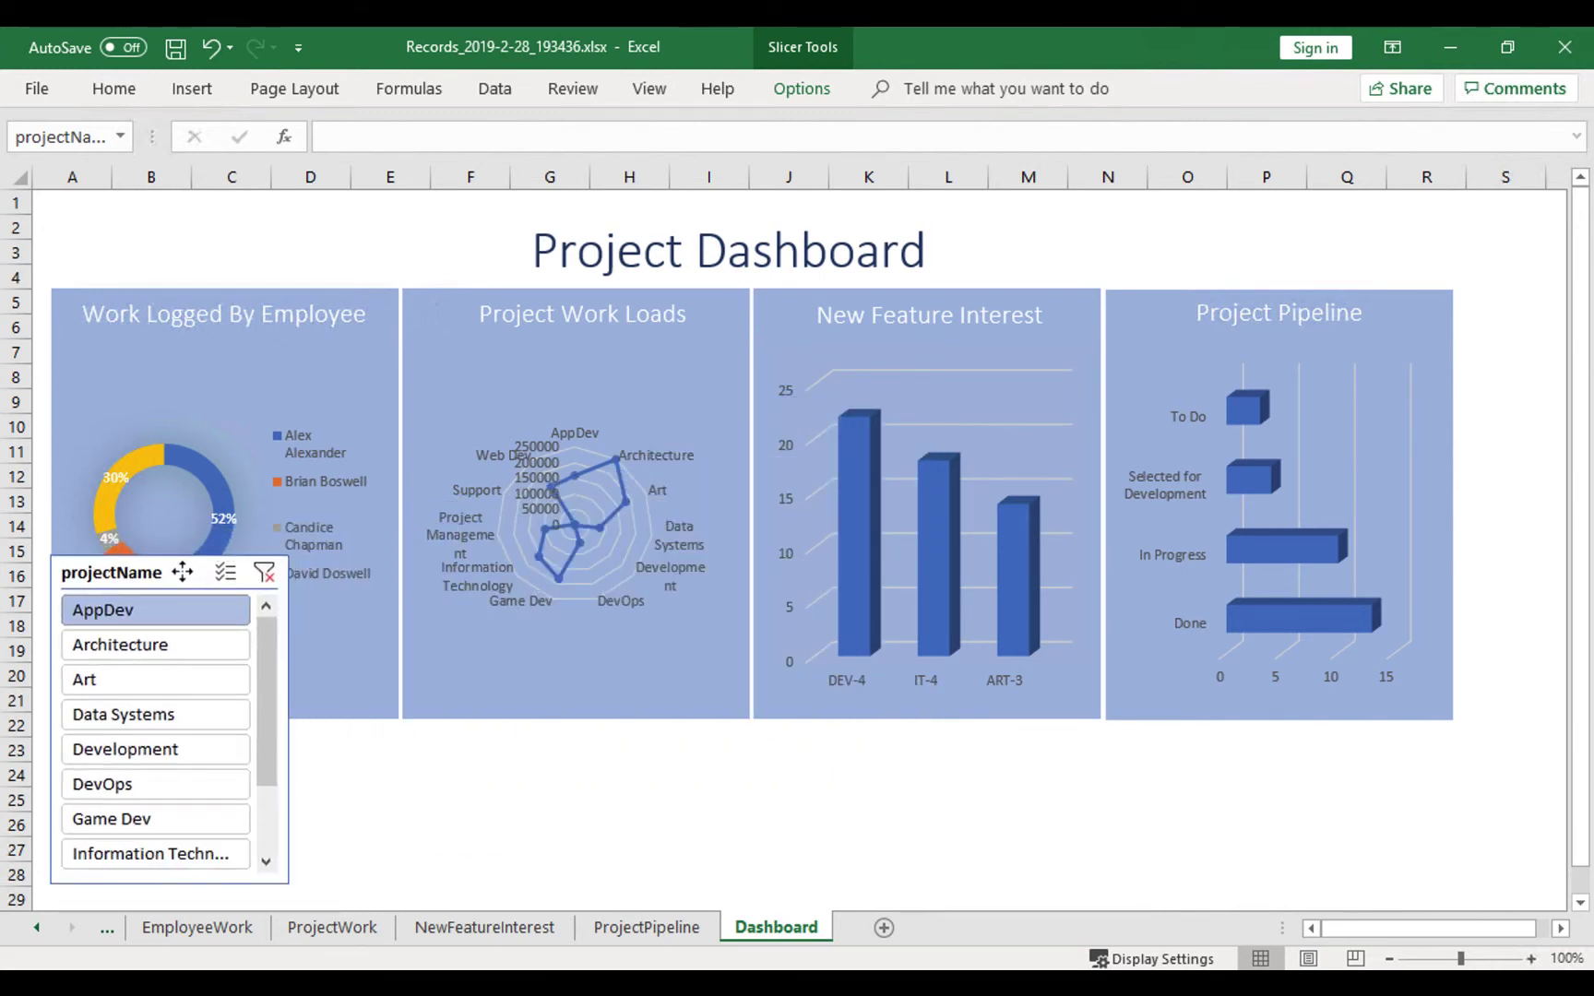
{"action": "left_click_drag", "start_coordinate": [182, 571], "coordinate": [188, 576]}
{"action": "left_click", "coordinate": [190, 579]}
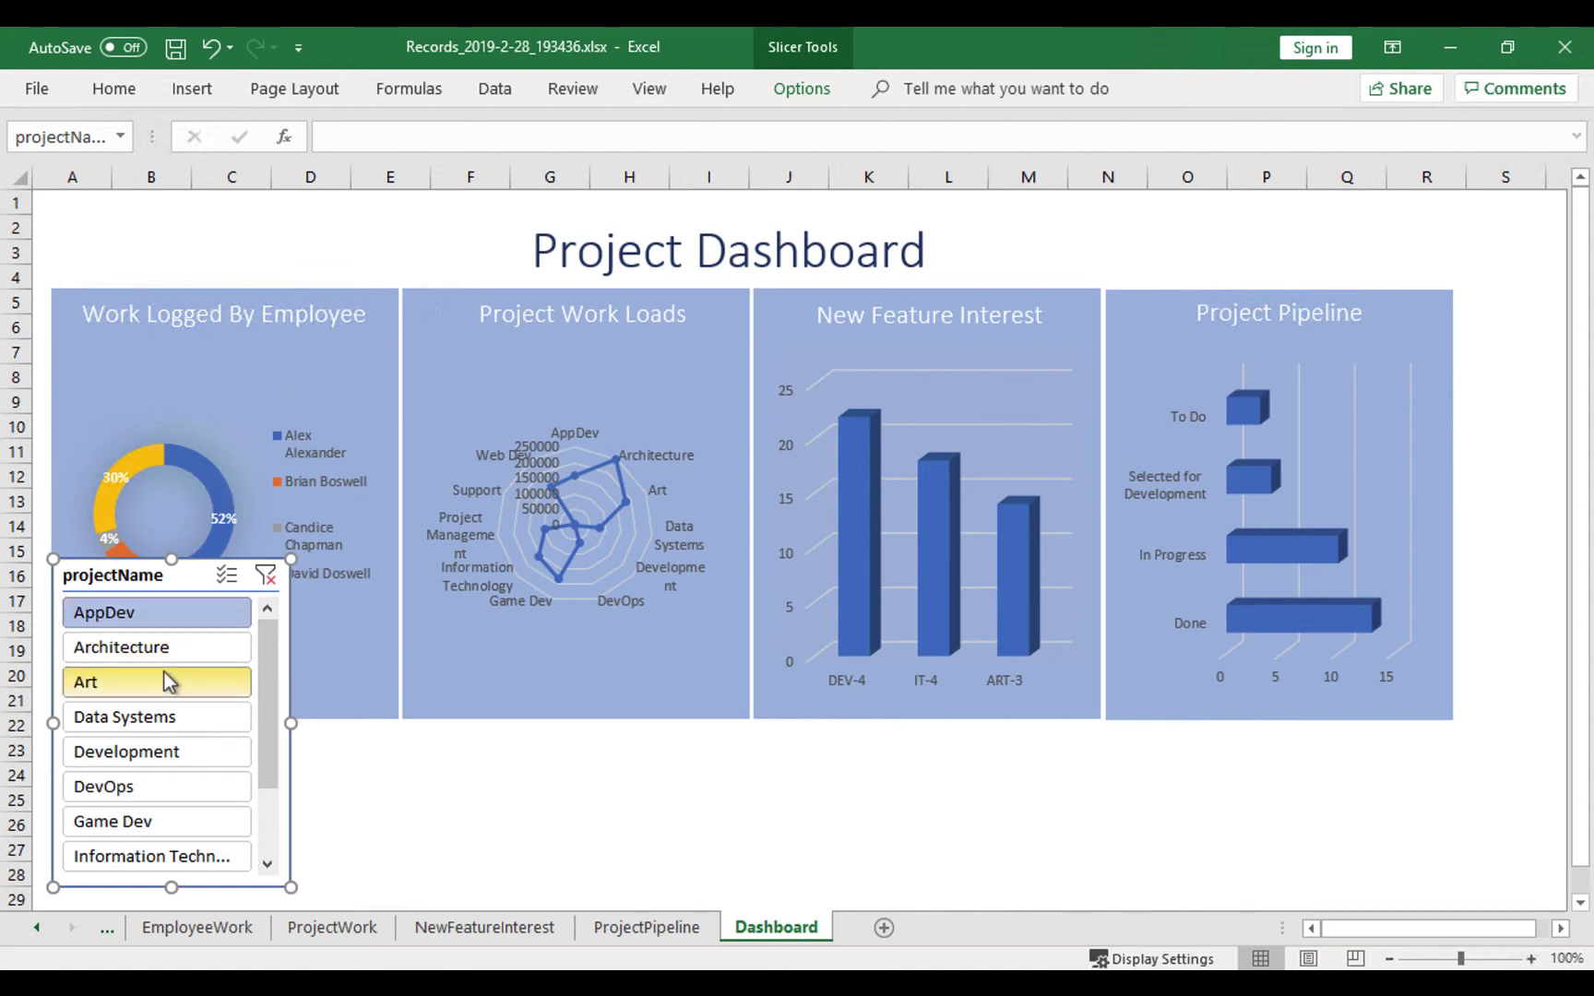
{"action": "left_click", "coordinate": [226, 577]}
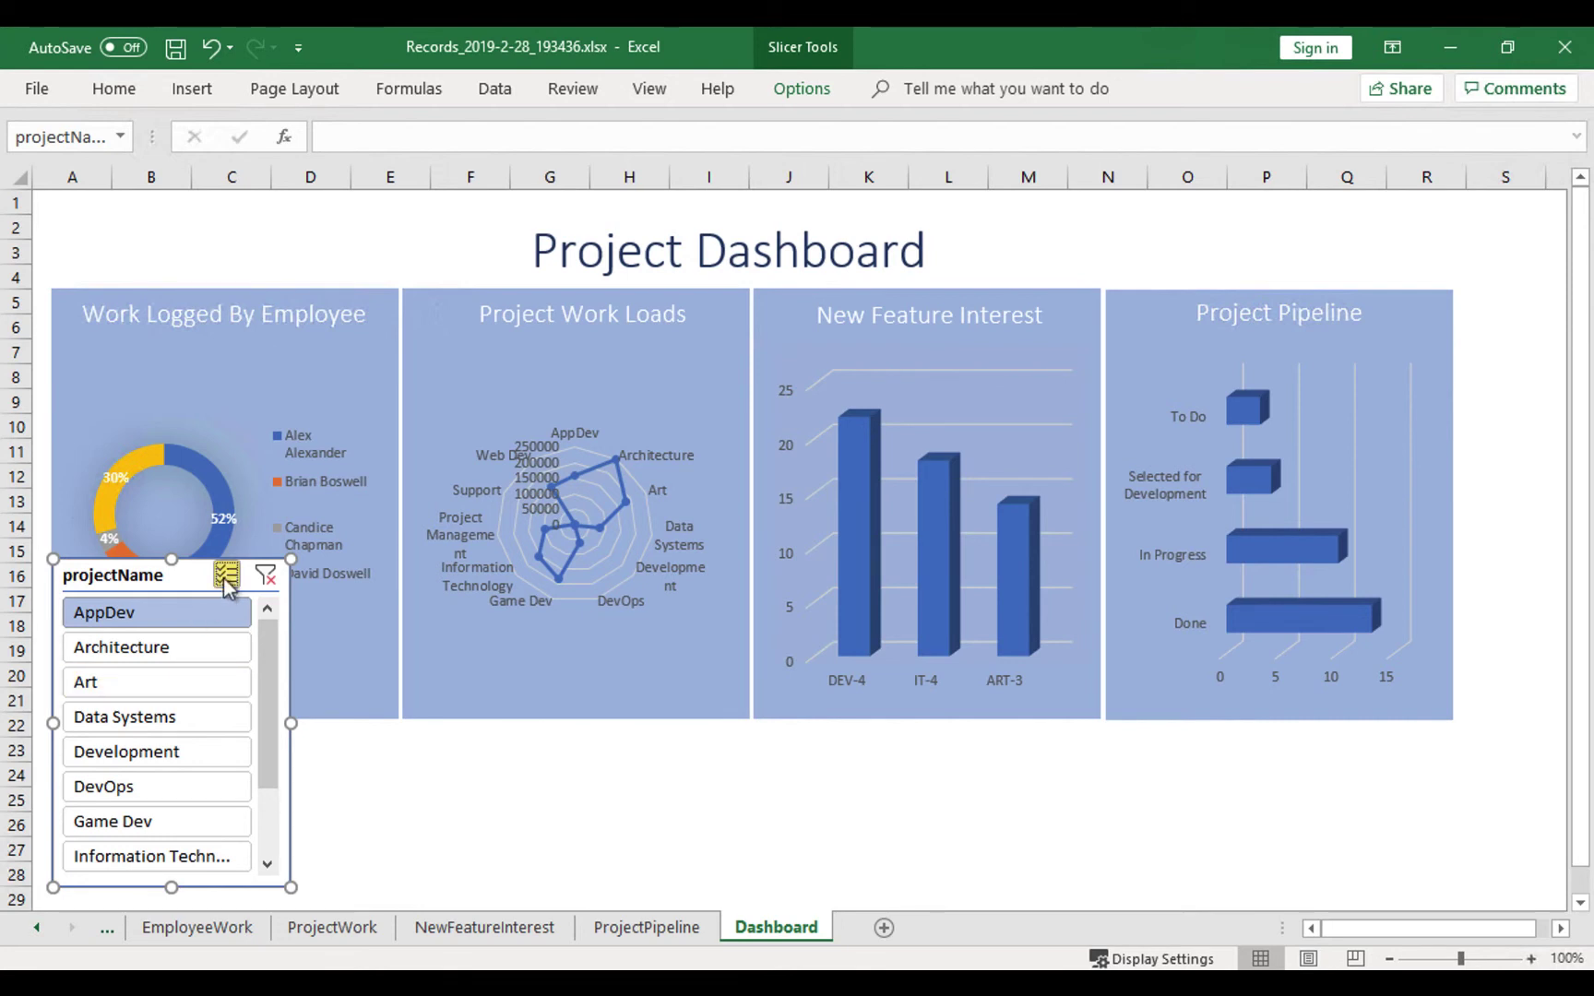
Connect the projectName slicer to PivotTable2, PivotTable3 and PivotTable4 via Report Connections.
{"action": "right_click", "coordinate": [176, 583]}
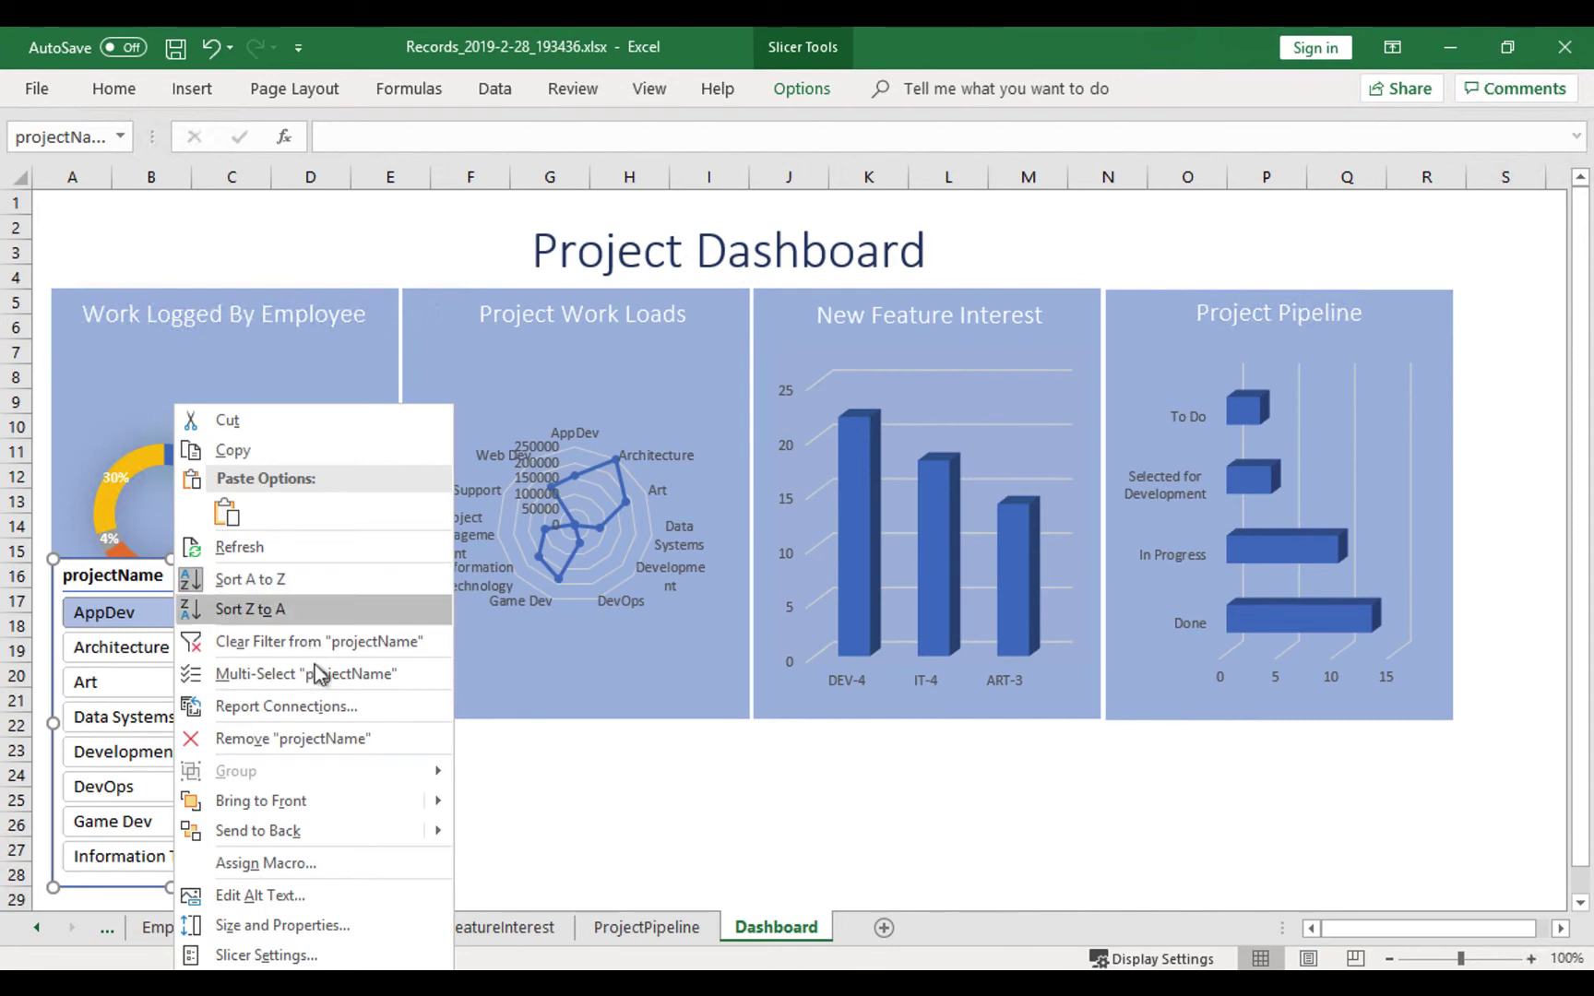
{"action": "left_click", "coordinate": [320, 706]}
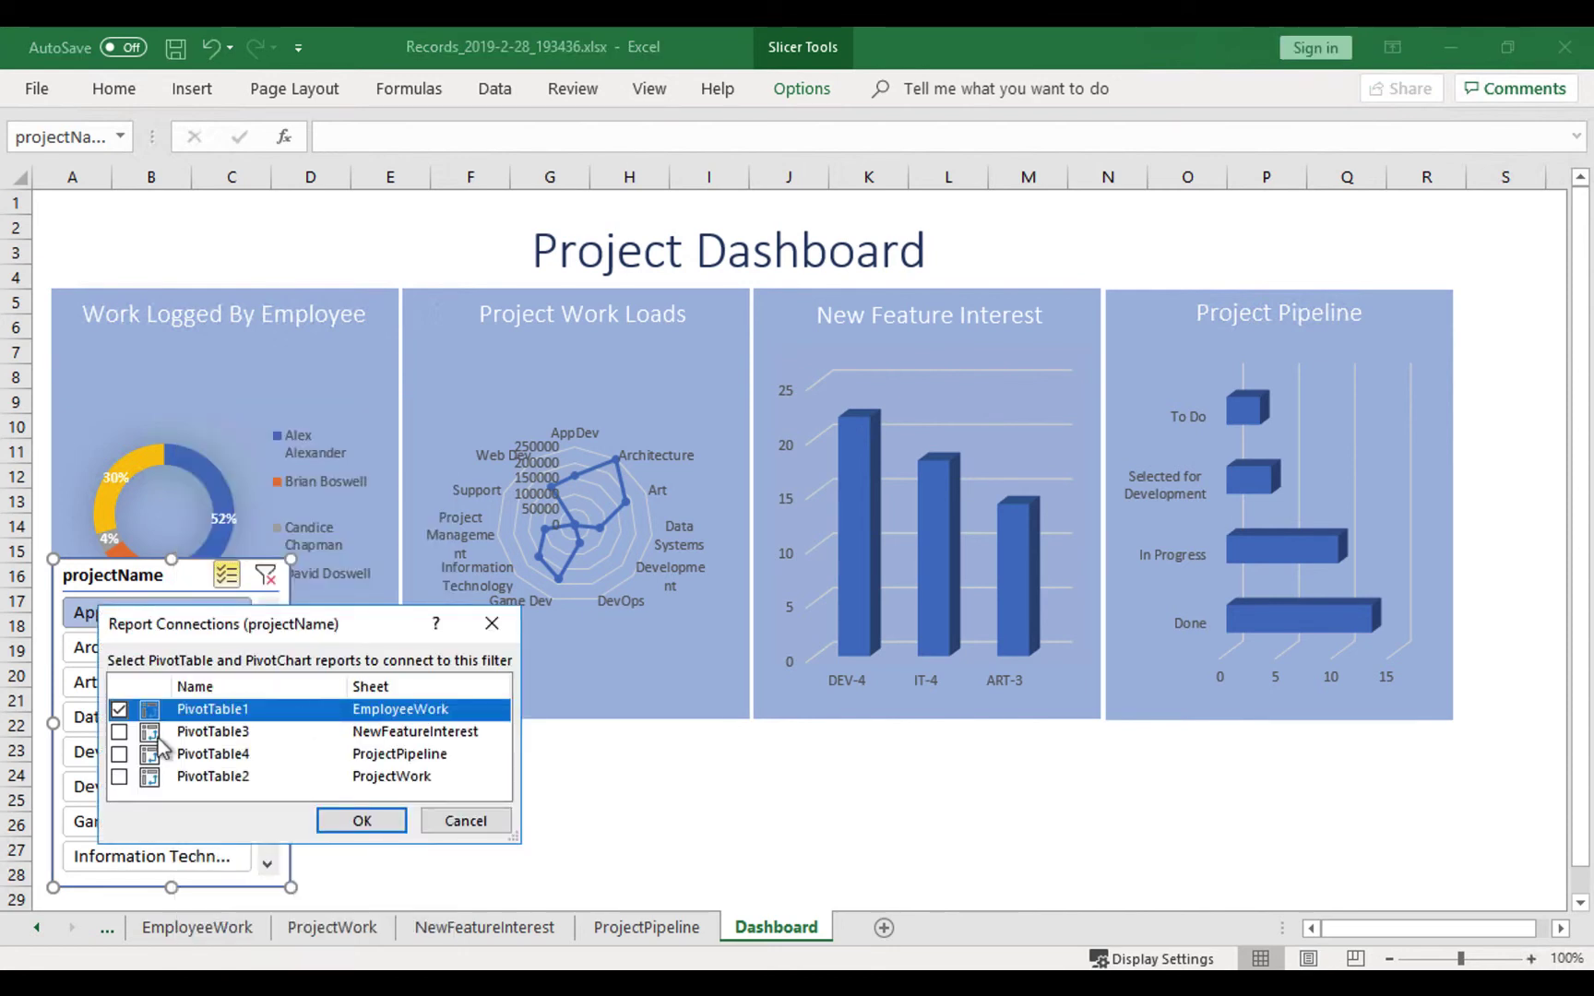
{"action": "left_click", "coordinate": [119, 735]}
{"action": "left_click", "coordinate": [119, 754]}
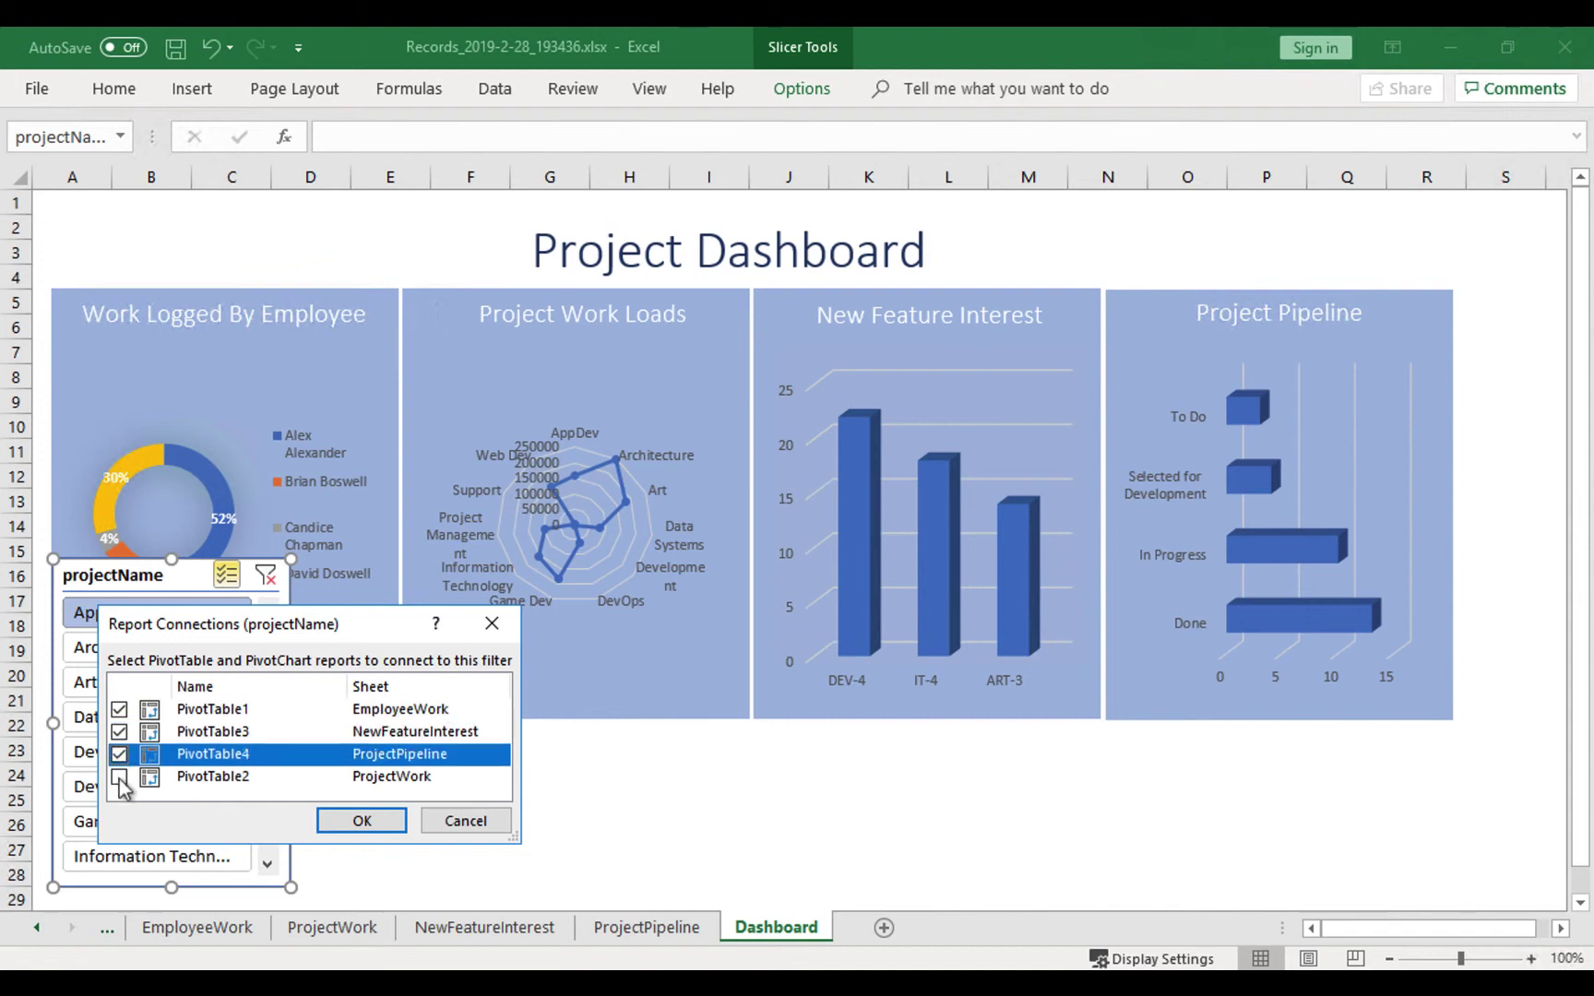
{"action": "left_click", "coordinate": [119, 777]}
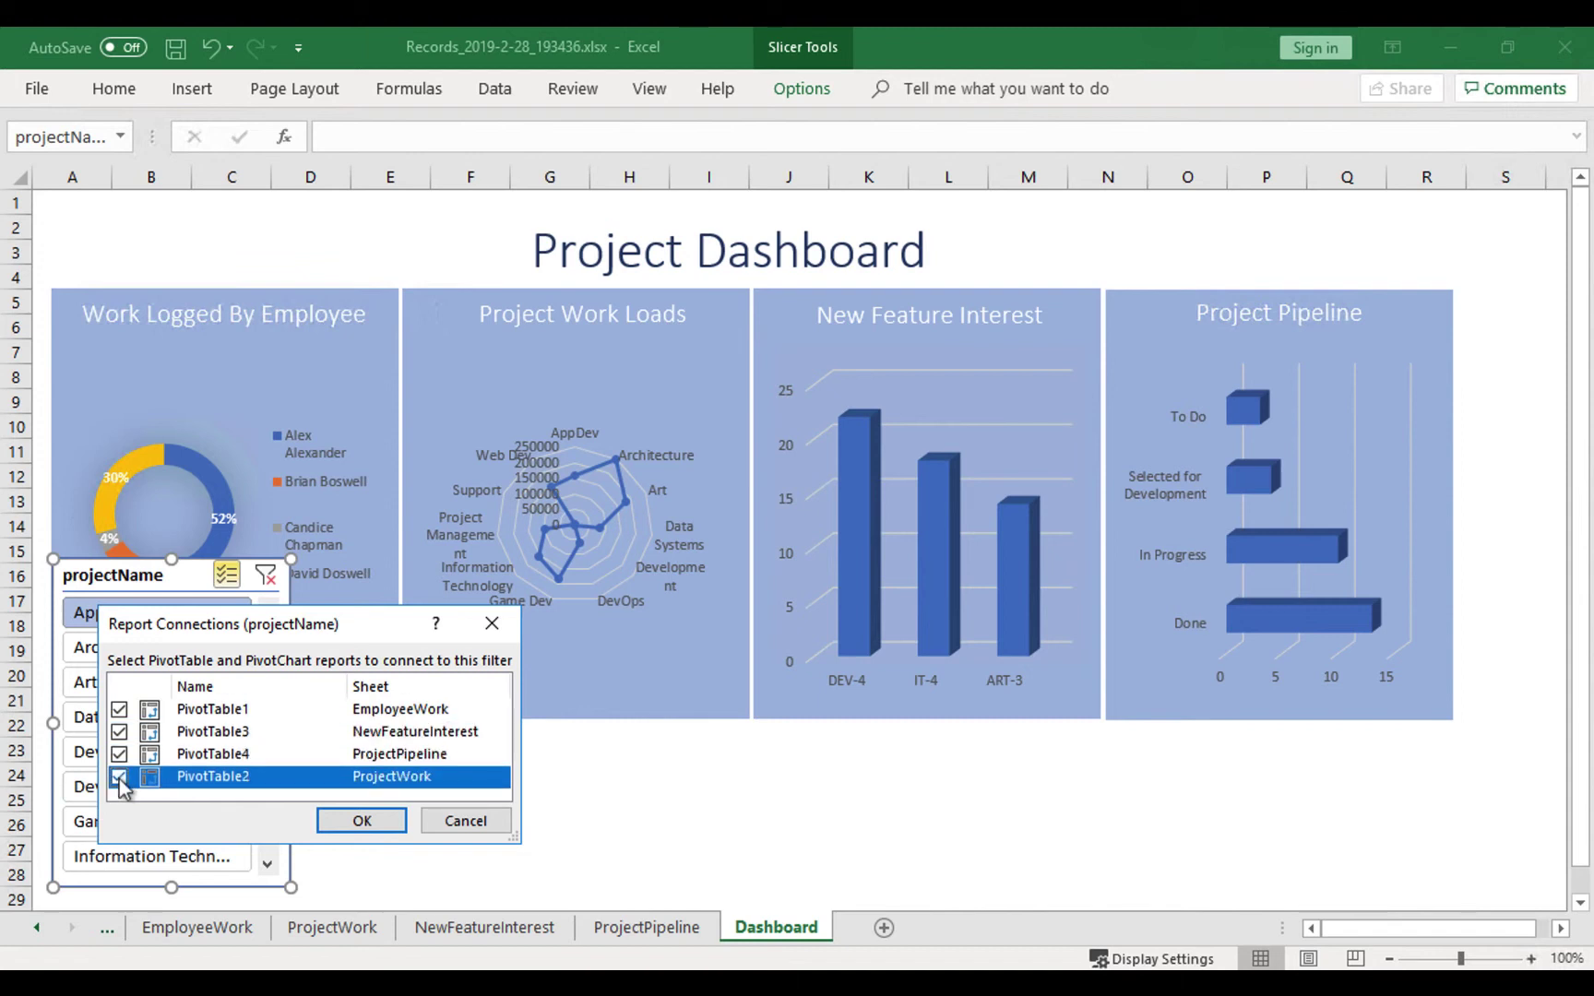
{"action": "left_click", "coordinate": [364, 823]}
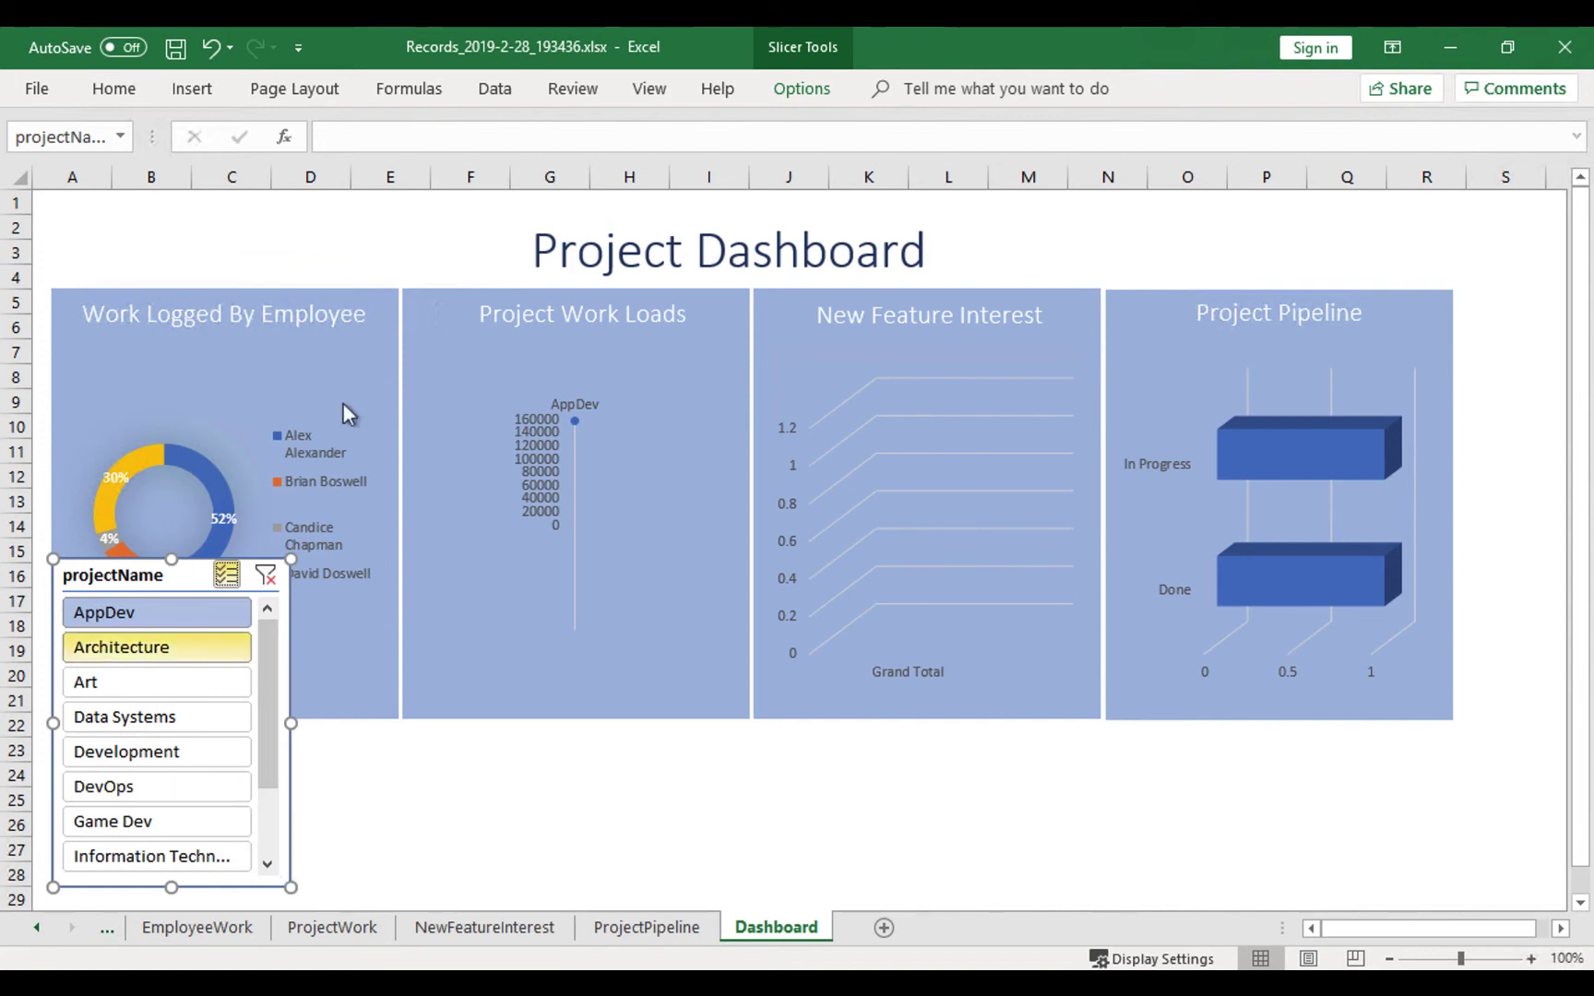
Change the slicer caption to 'Choose one or more projects'.
{"action": "left_click", "coordinate": [821, 93]}
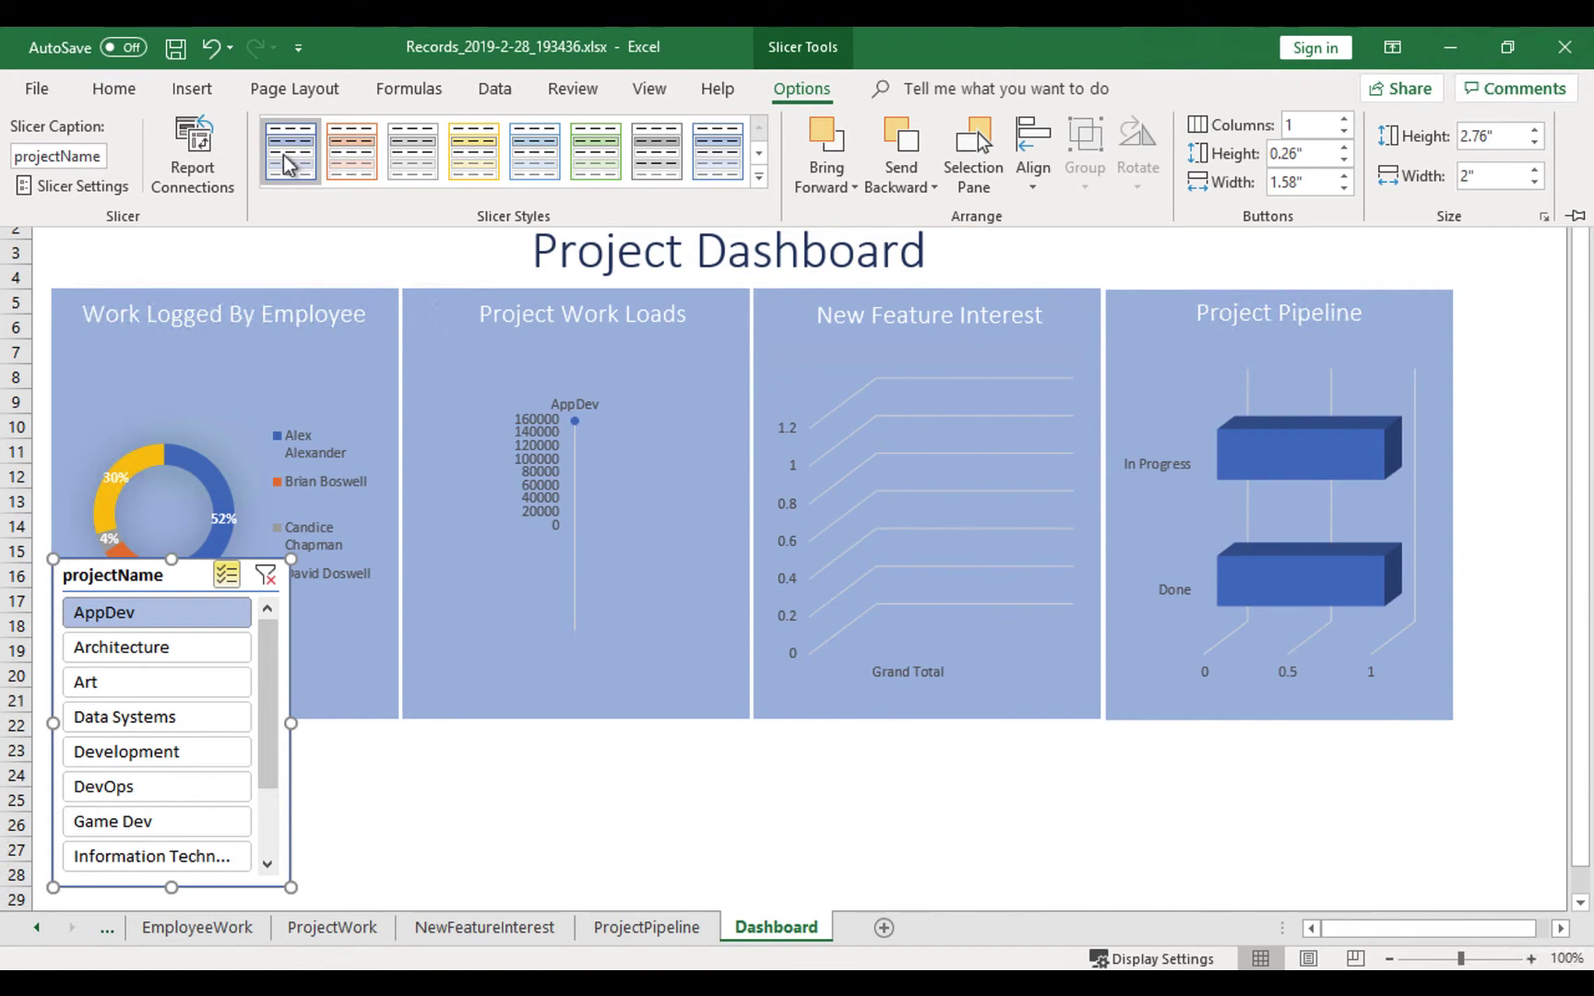
{"action": "double_click", "coordinate": [70, 157]}
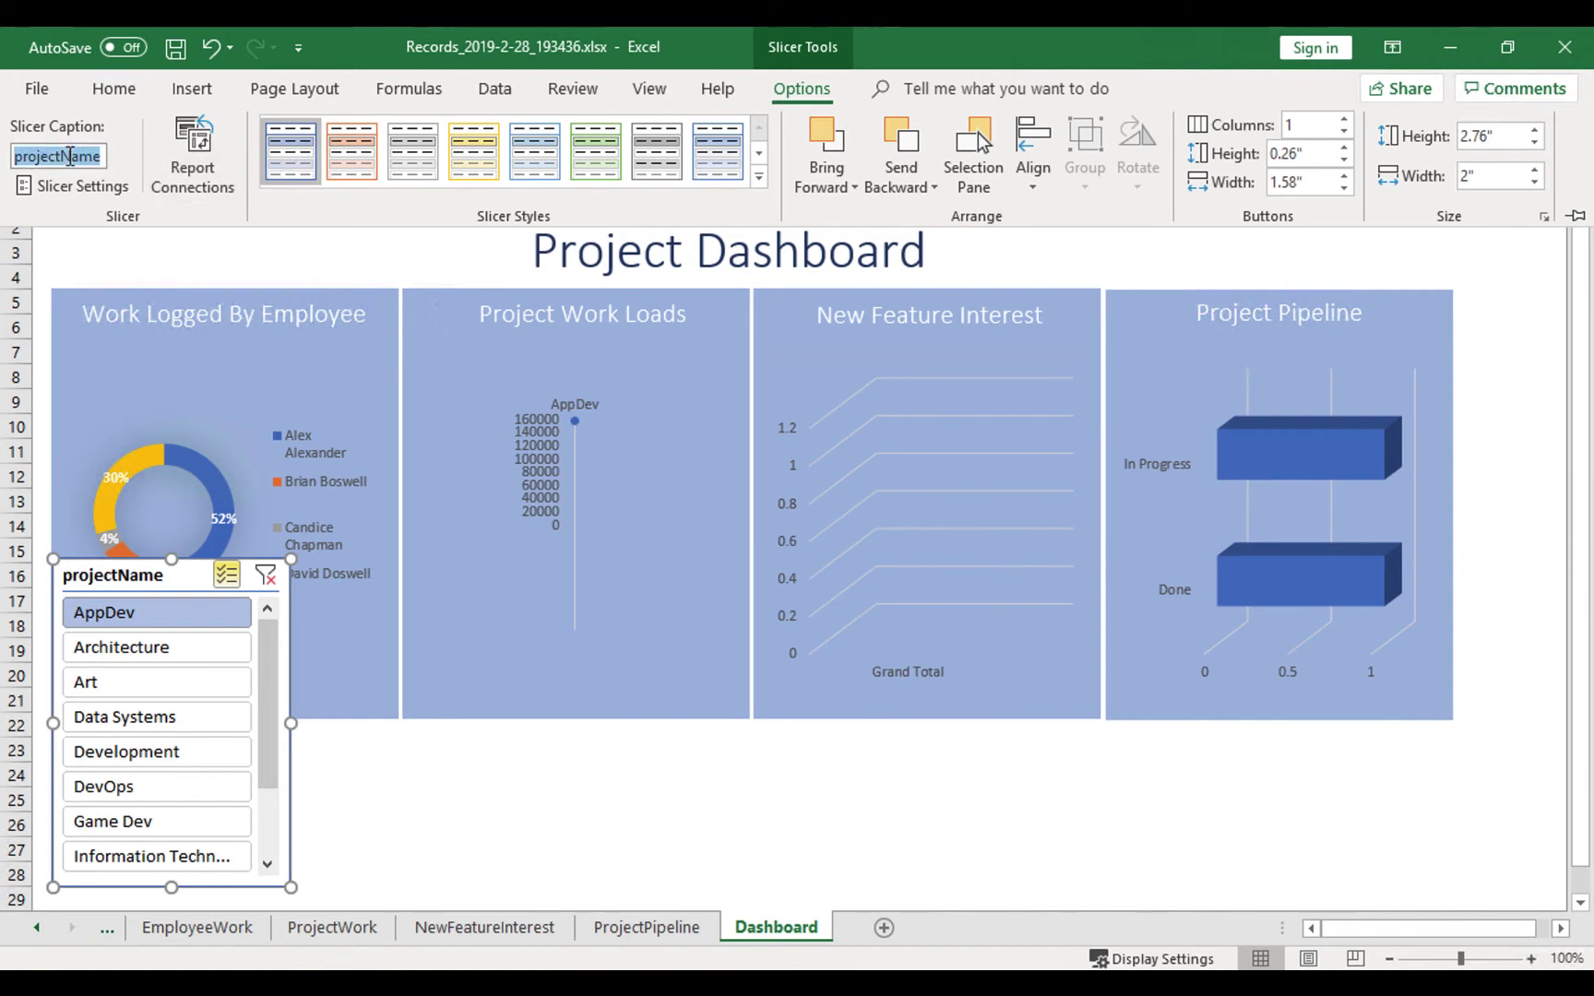
{"action": "type", "text": "Cho"}
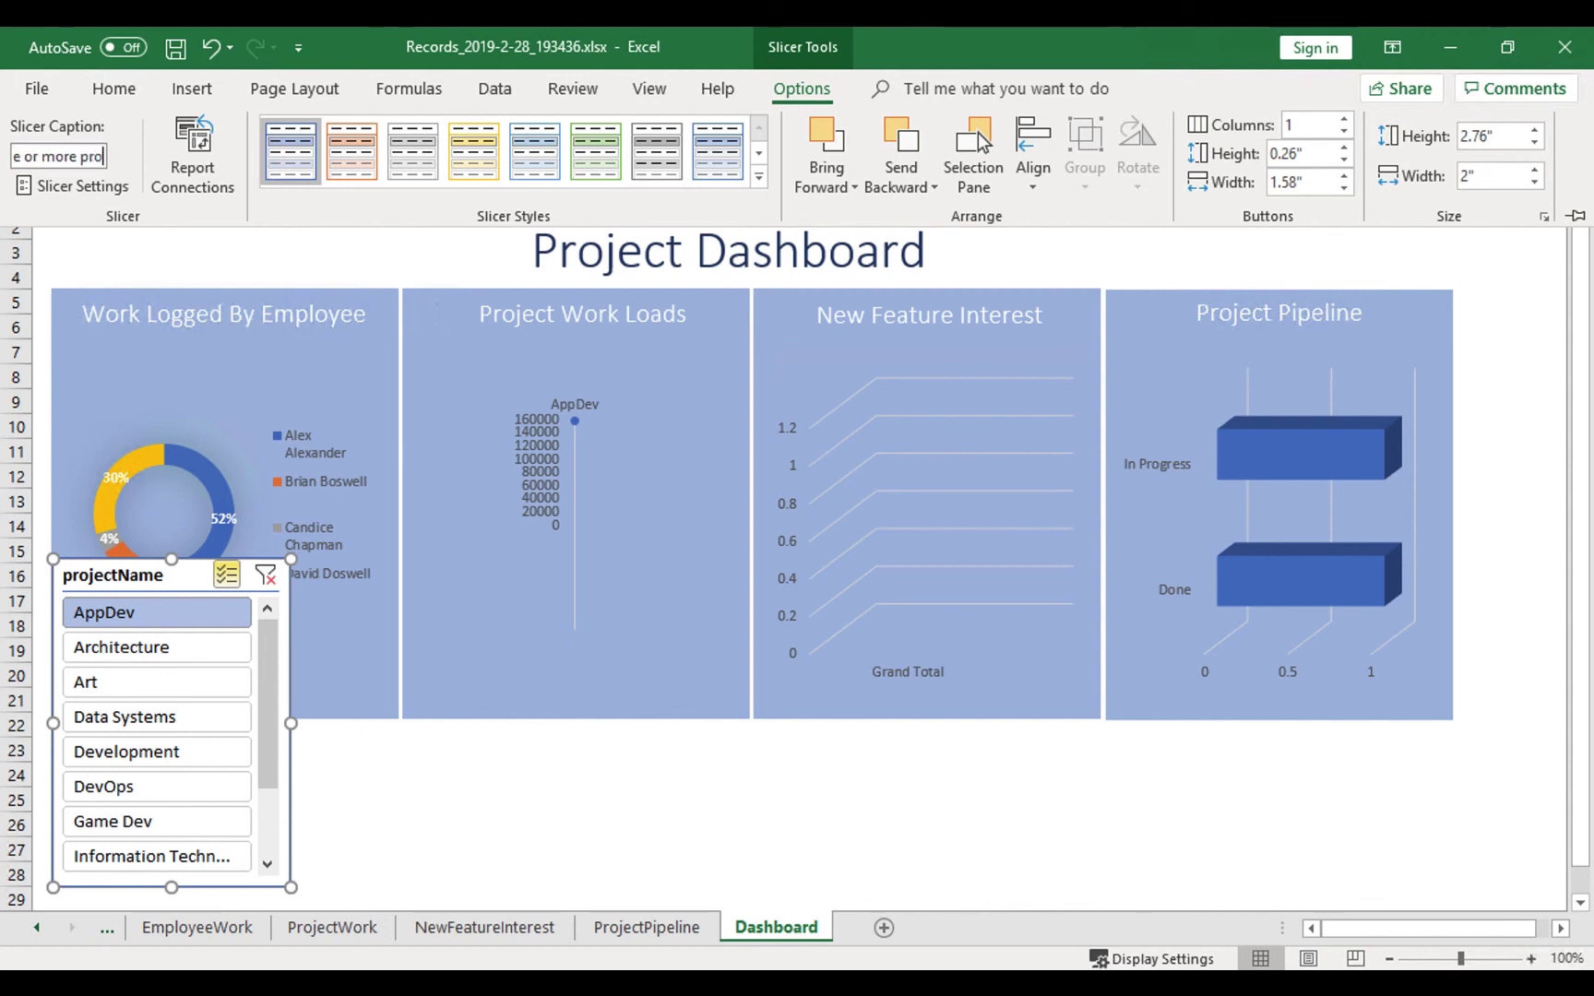
{"action": "type", "text": "ose one or more projects"}
{"action": "key", "text": "Return"}
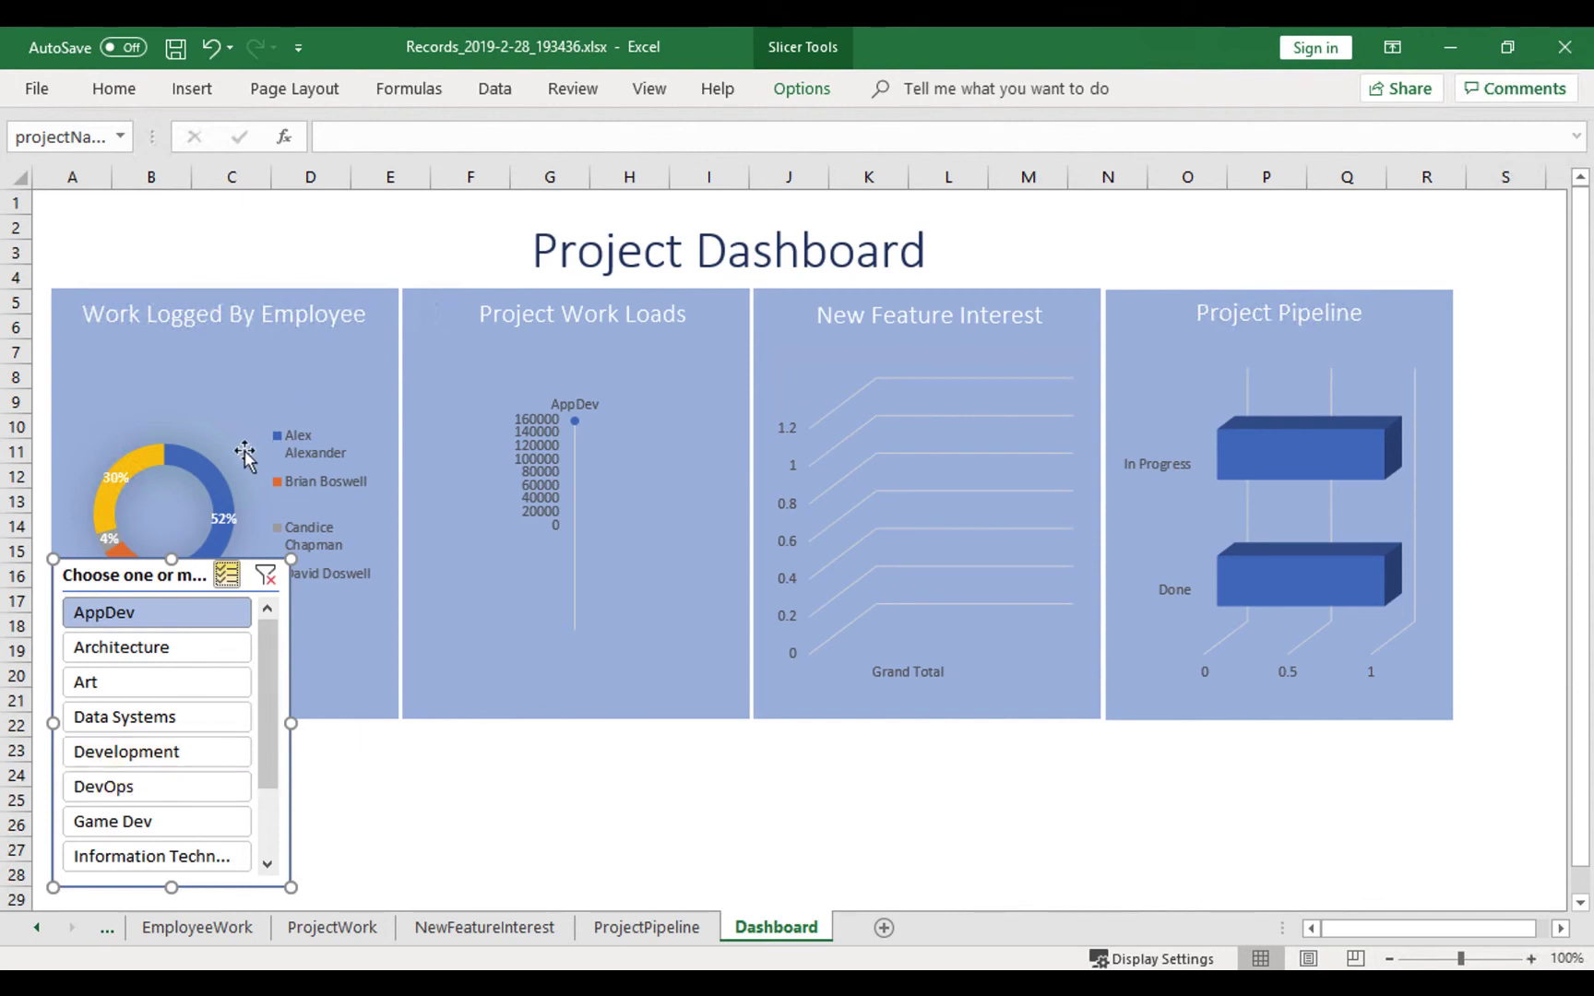
Set the slicer to show its project buttons in 6 columns.
{"action": "left_click", "coordinate": [800, 88]}
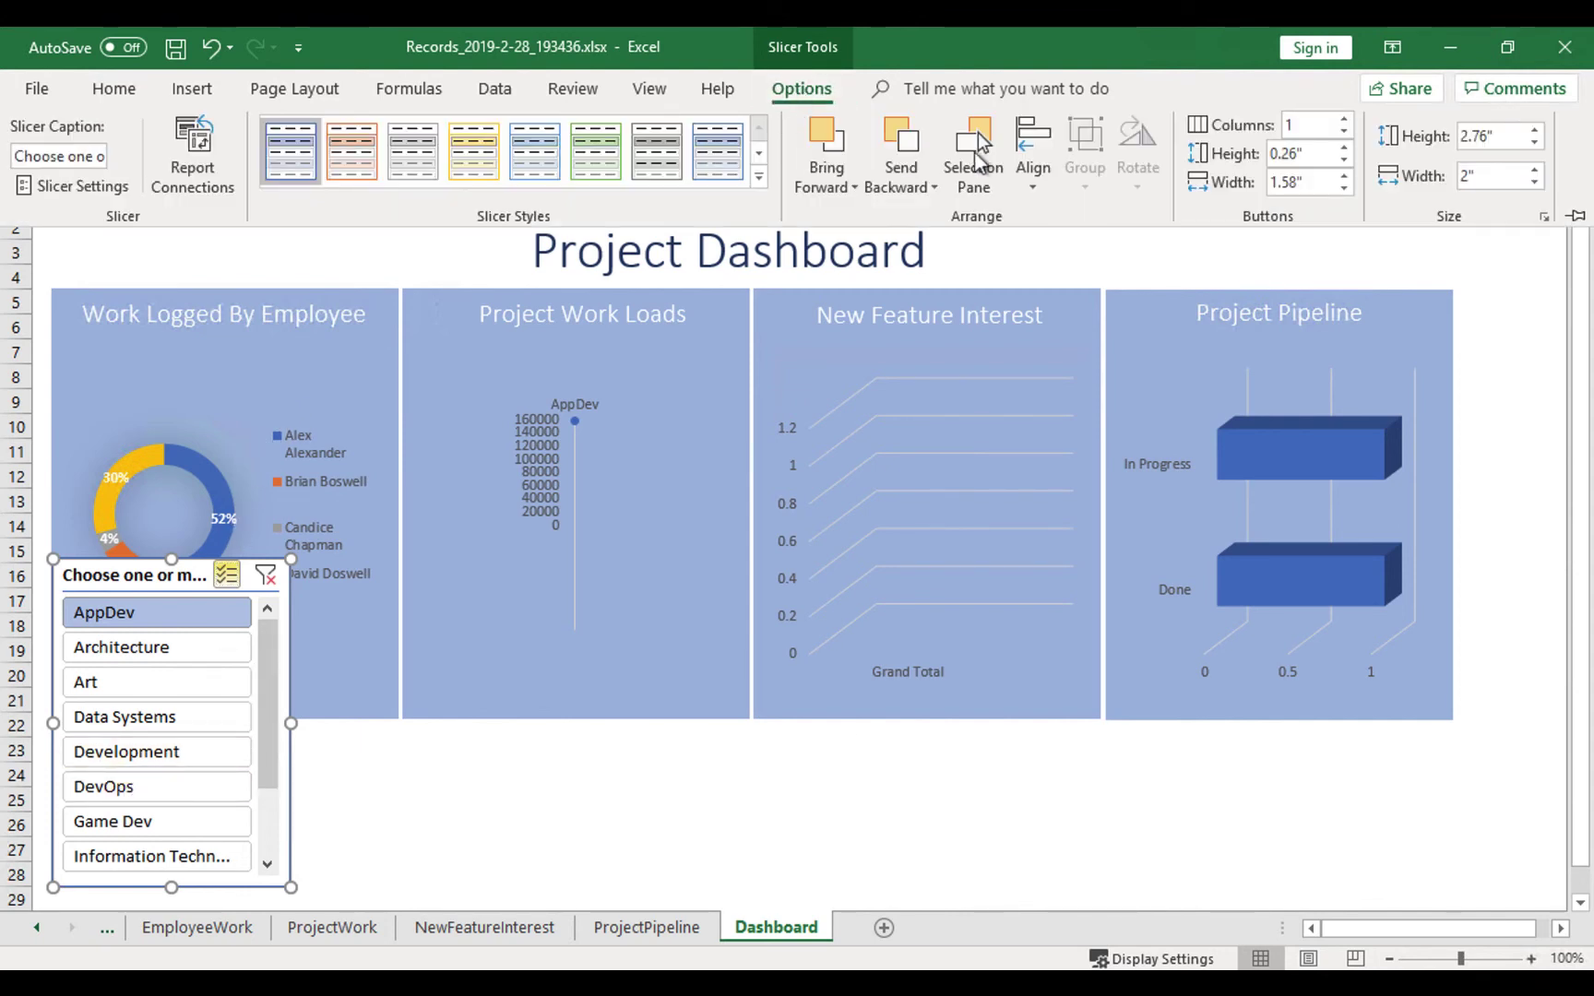
{"action": "left_click", "coordinate": [1311, 128]}
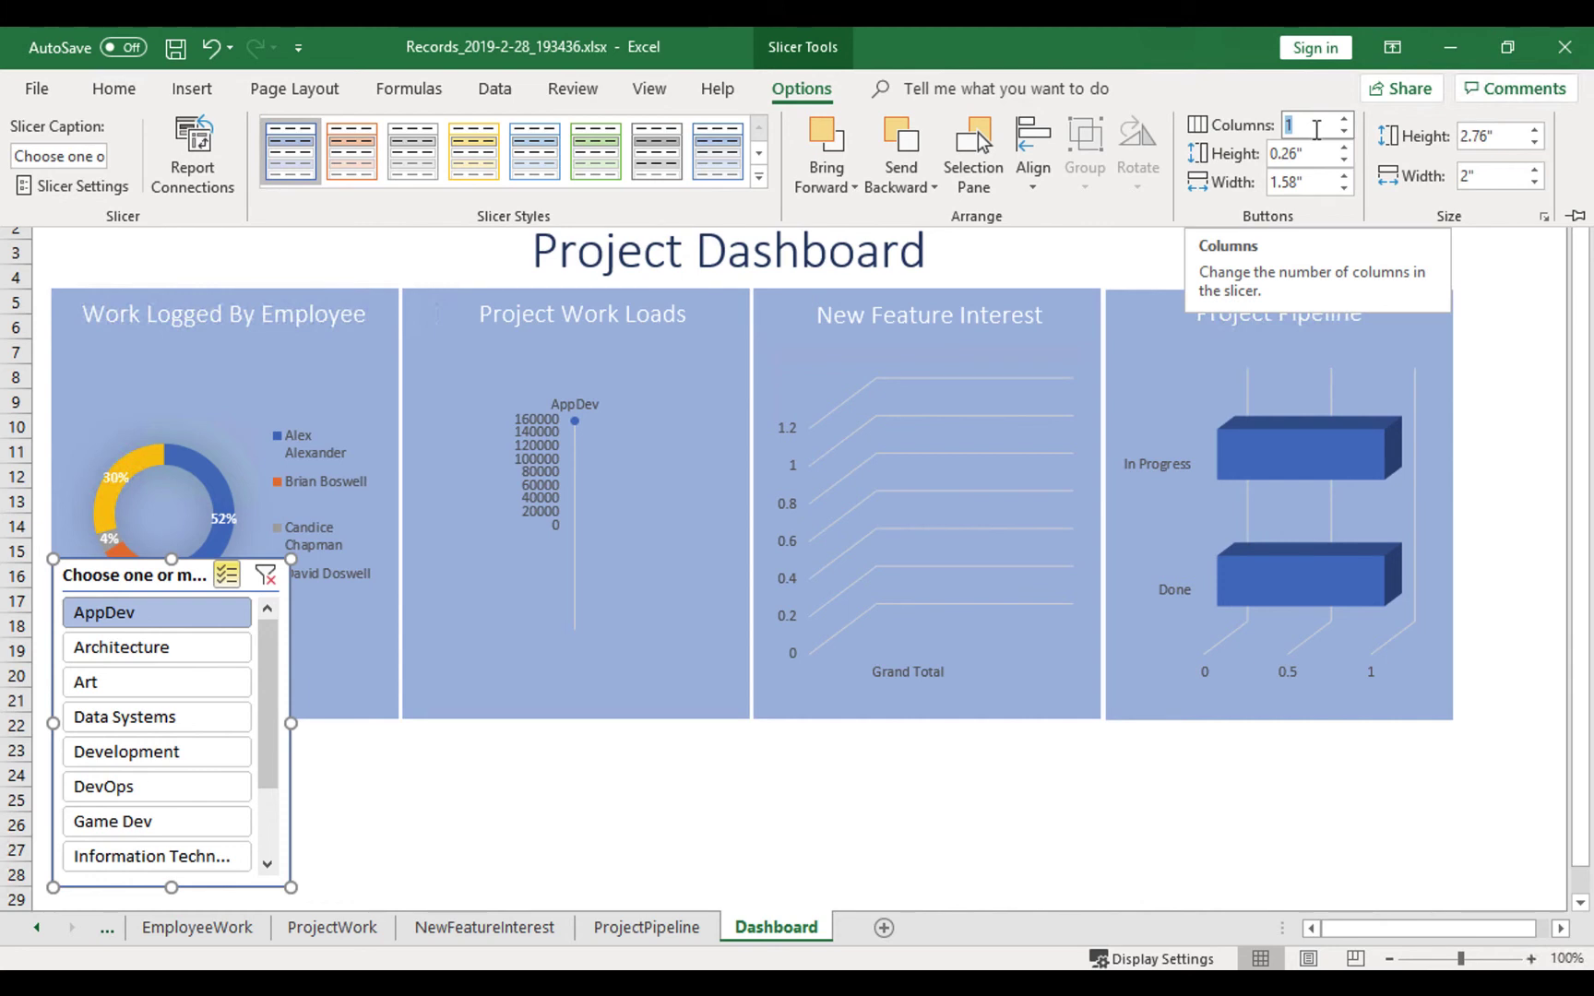
{"action": "type", "text": "6"}
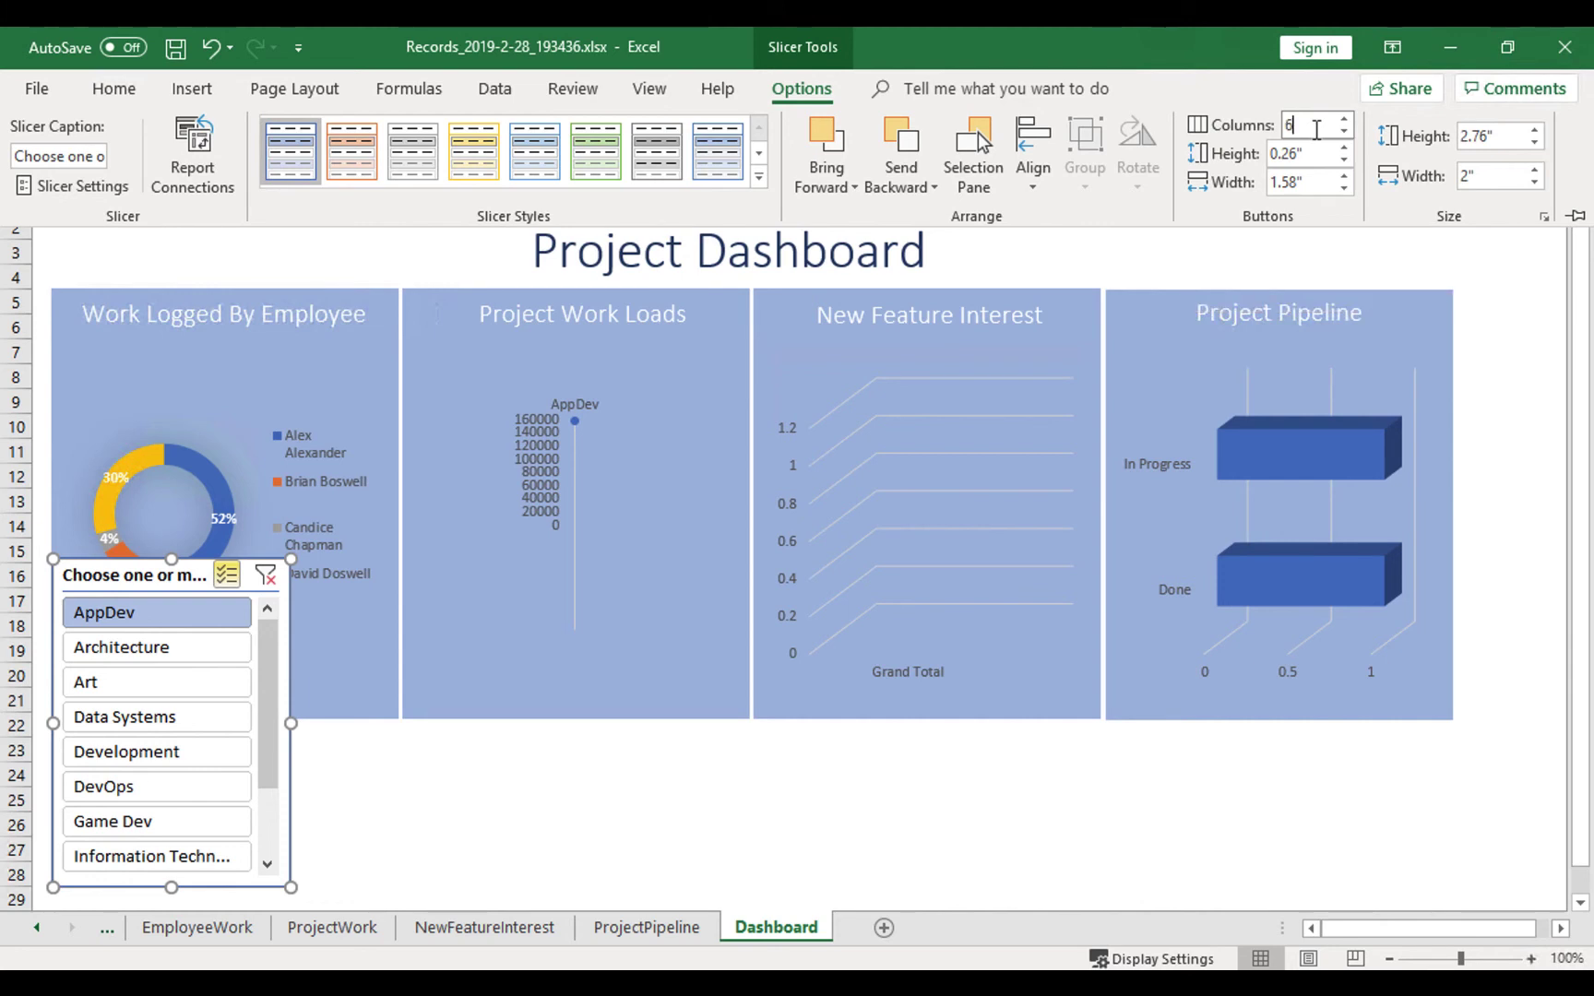
{"action": "key", "text": "Return"}
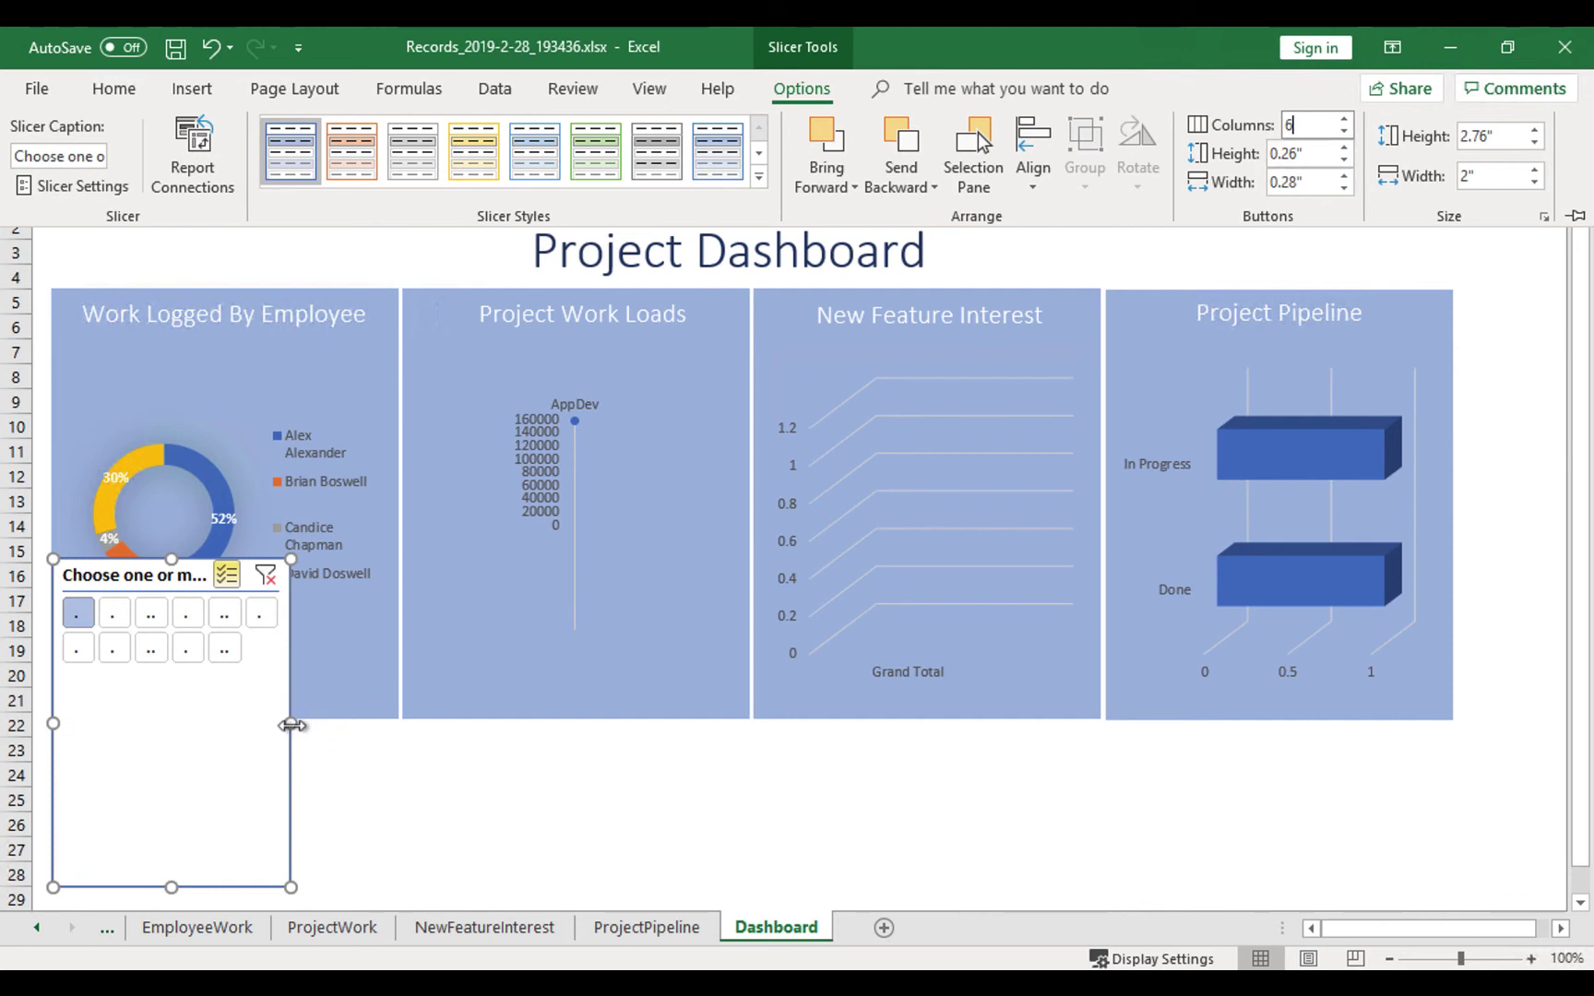
Resize the slicer to stretch below all four charts with two button rows.
{"action": "left_click_drag", "start_coordinate": [291, 723], "coordinate": [1448, 721]}
{"action": "left_click_drag", "start_coordinate": [750, 561], "coordinate": [749, 745]}
{"action": "left_click_drag", "start_coordinate": [745, 884], "coordinate": [748, 868]}
Select Architecture, Art, Data Systems, Development, DevOps and Web Dev in the project slicer.
{"action": "left_click", "coordinate": [442, 790]}
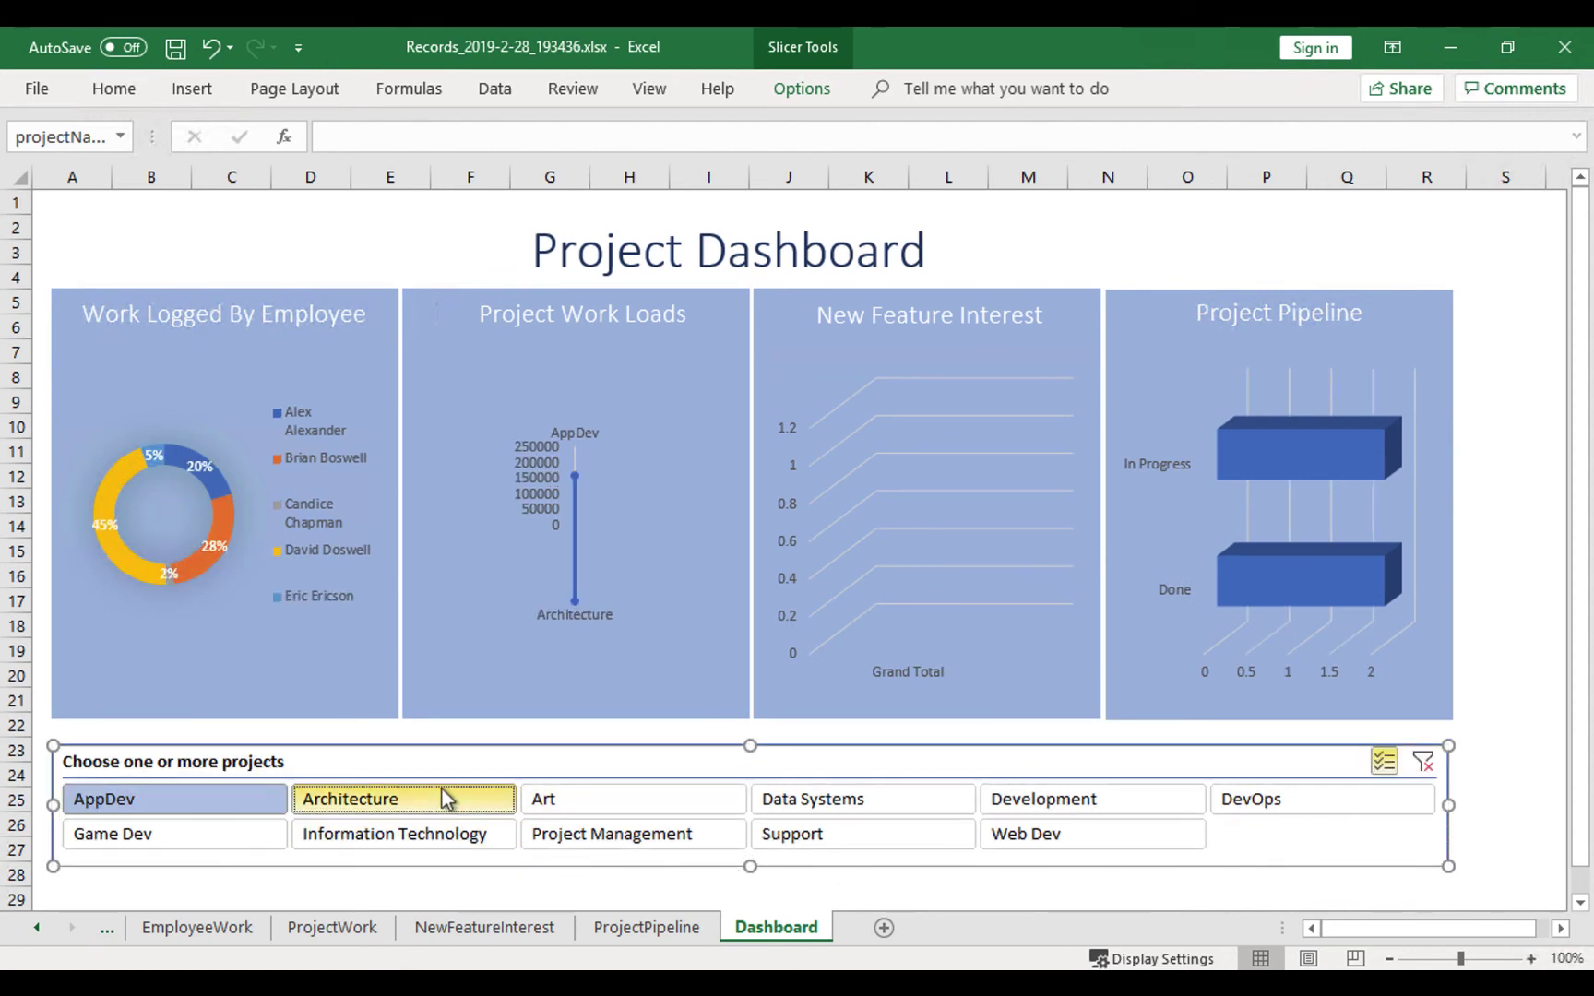
{"action": "left_click", "coordinate": [578, 797]}
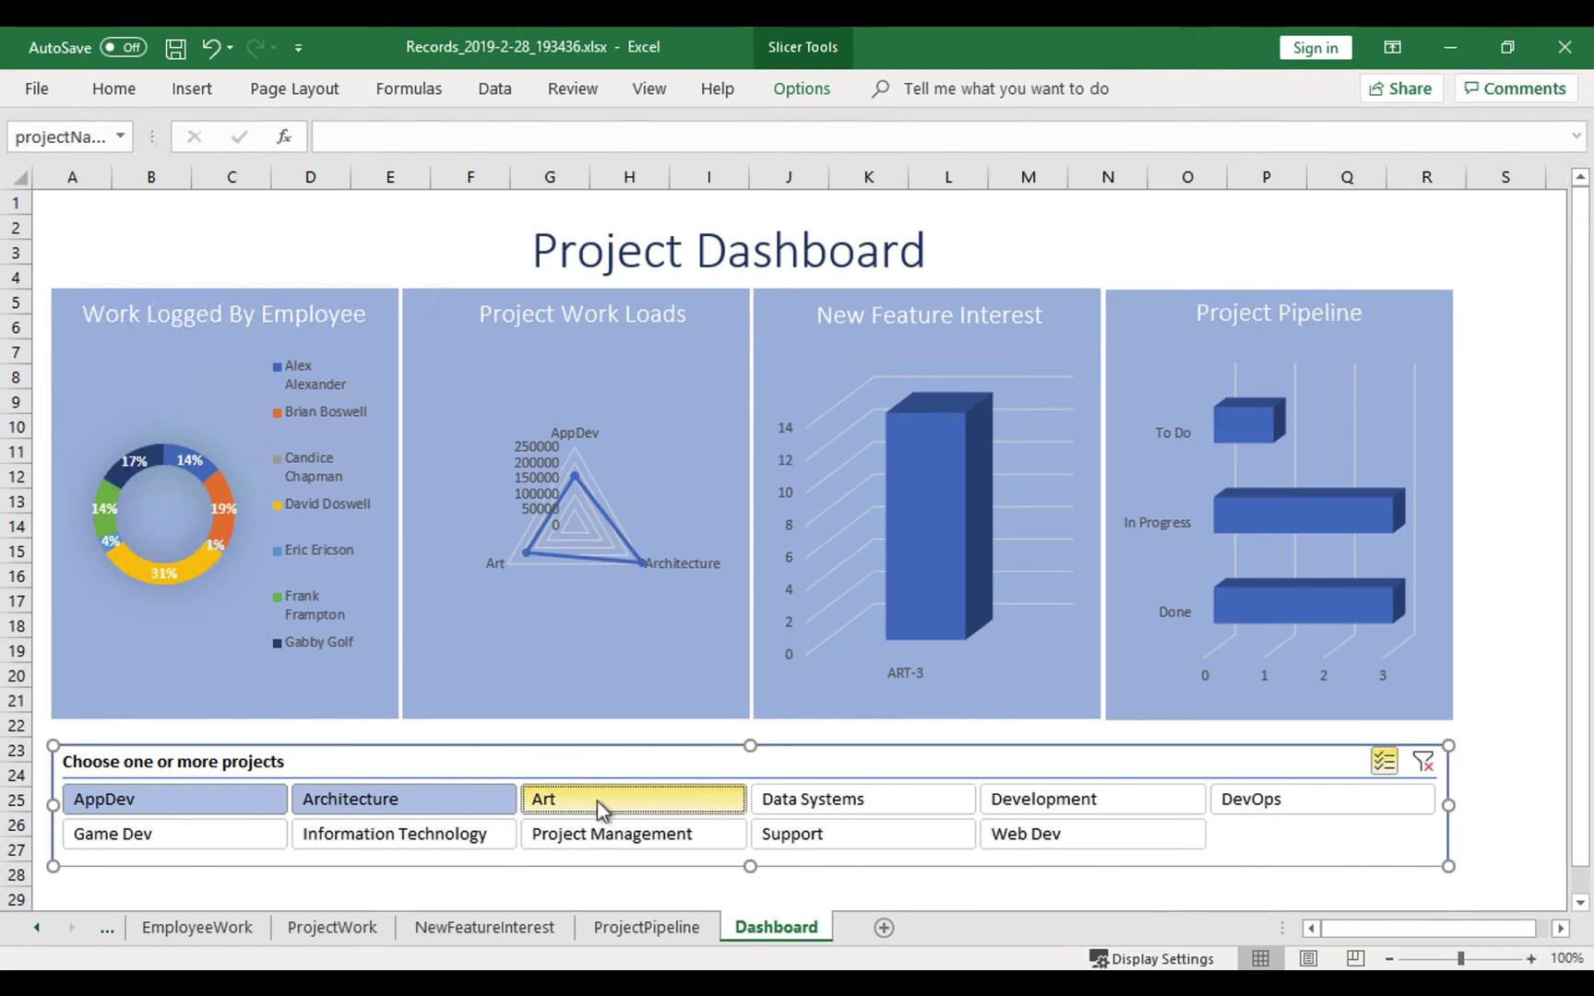
{"action": "left_click", "coordinate": [381, 810]}
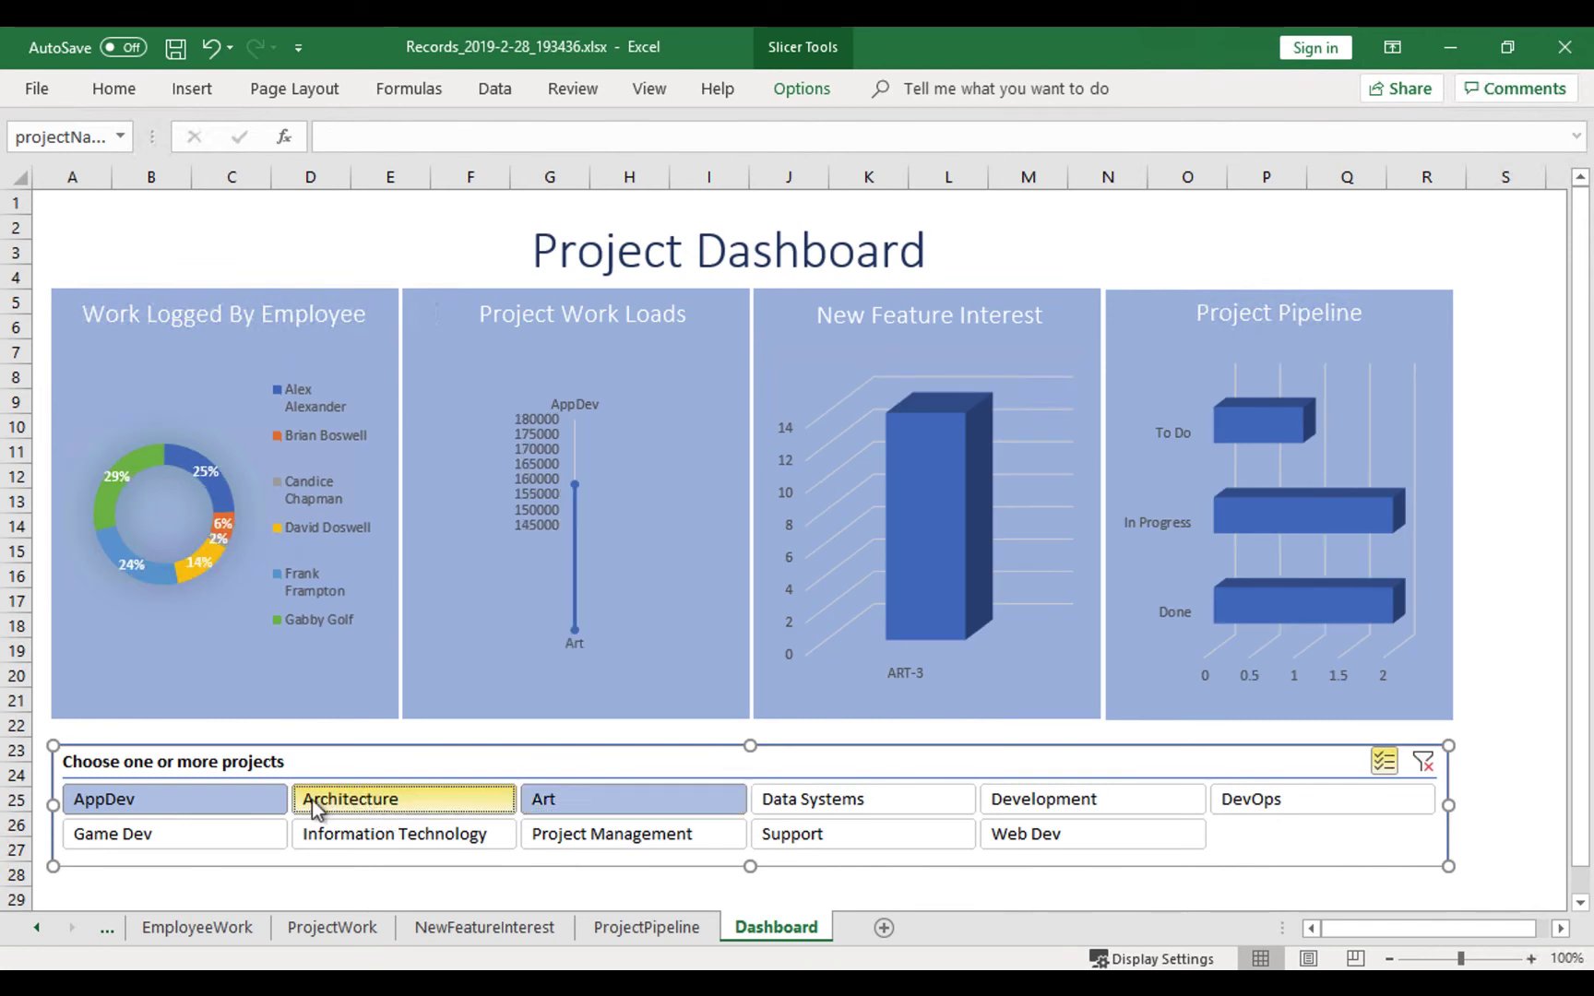
{"action": "left_click", "coordinate": [649, 801]}
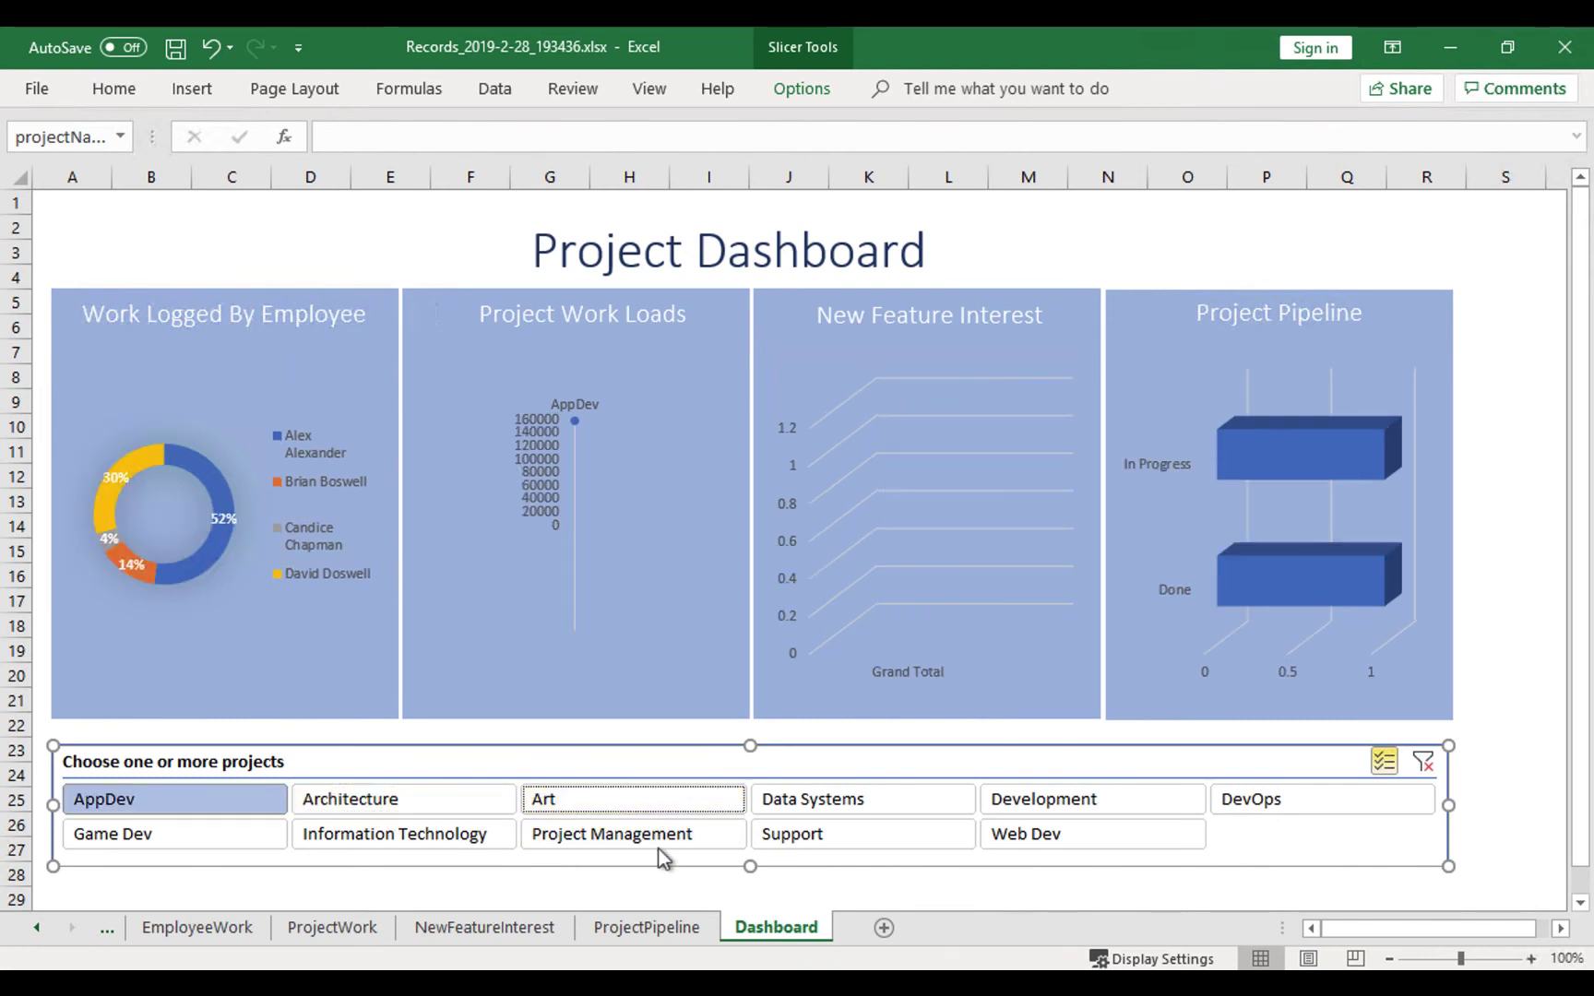
{"action": "left_click", "coordinate": [643, 795]}
{"action": "left_click", "coordinate": [844, 798]}
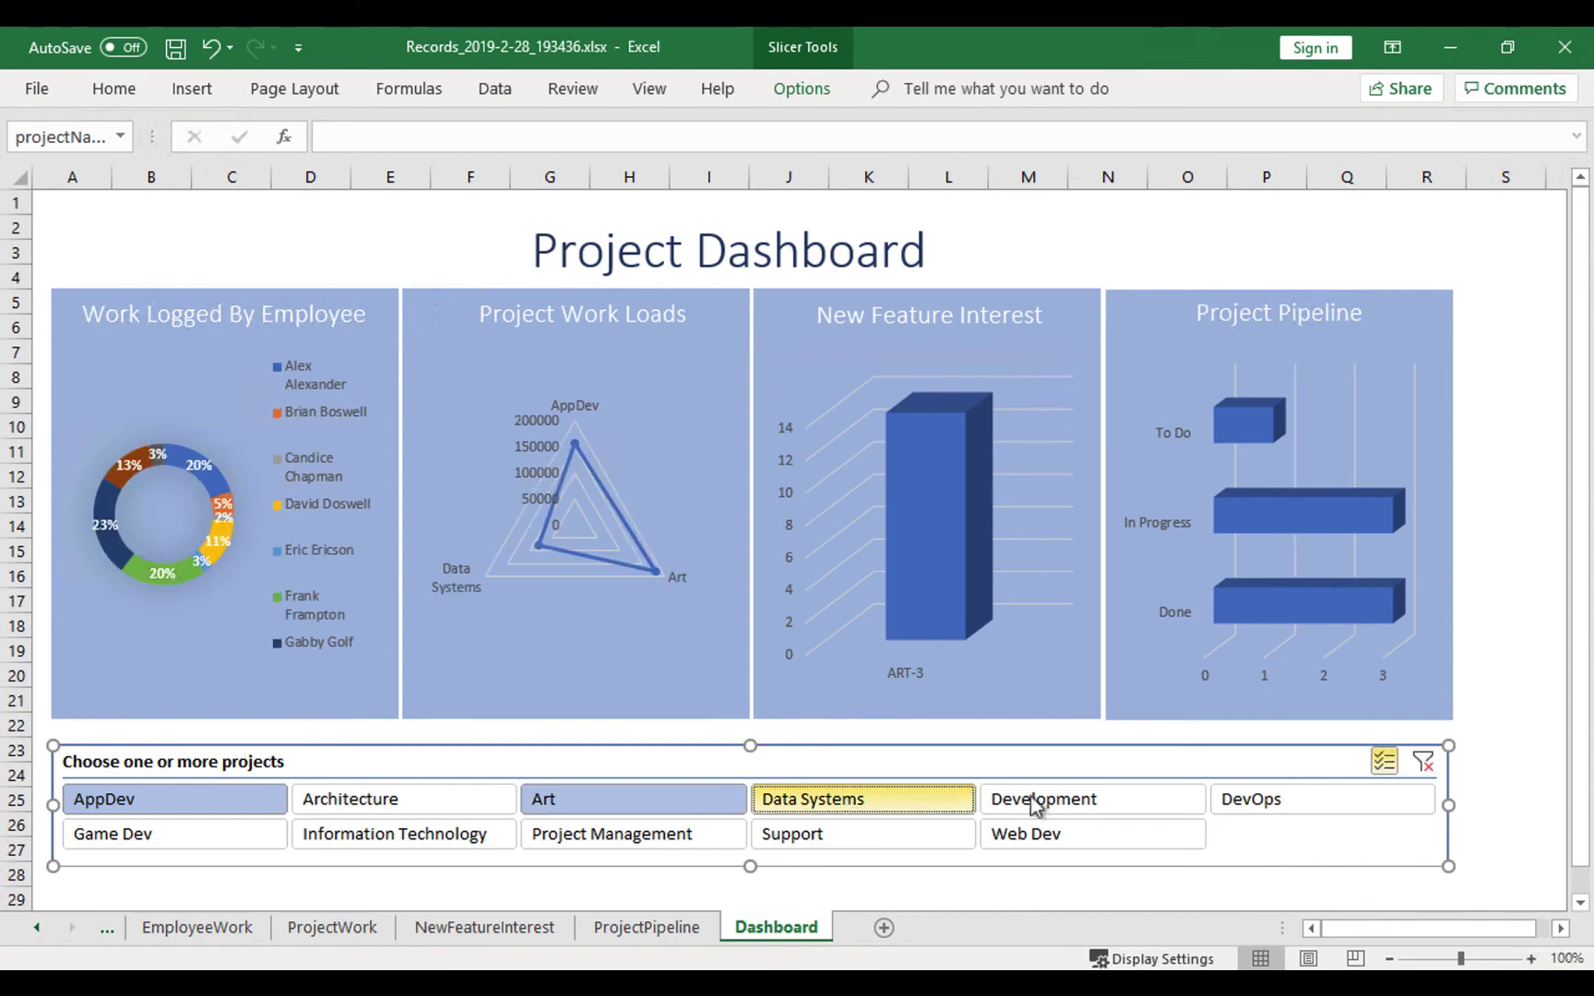
{"action": "left_click", "coordinate": [401, 796]}
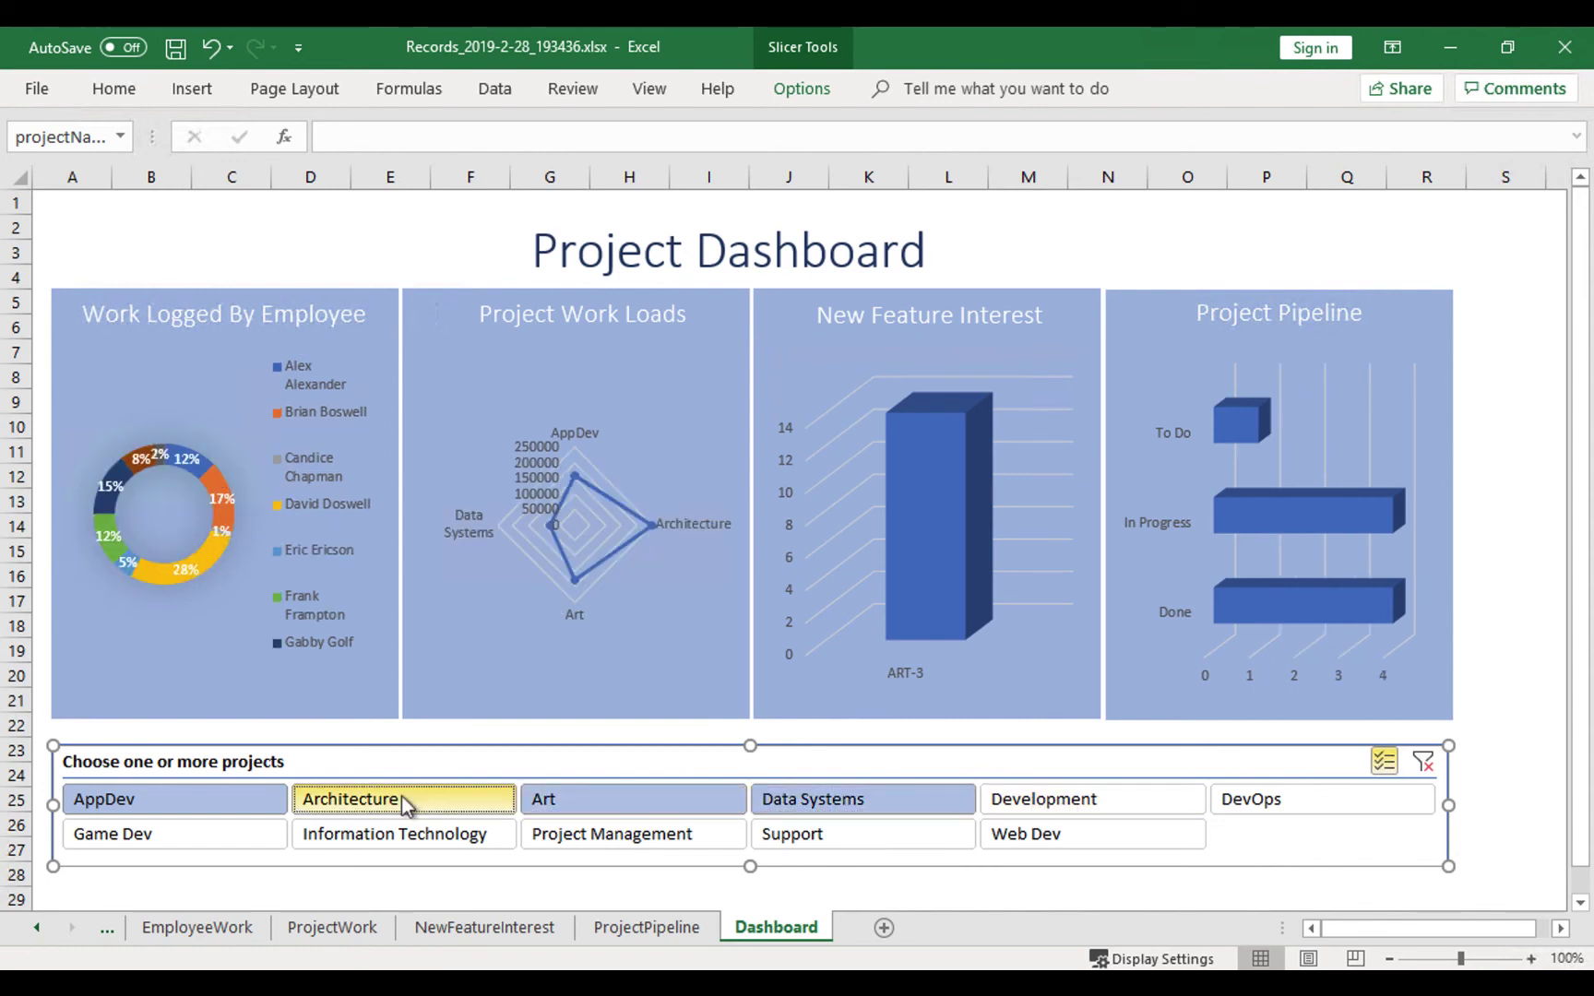
{"action": "left_click", "coordinate": [1116, 805]}
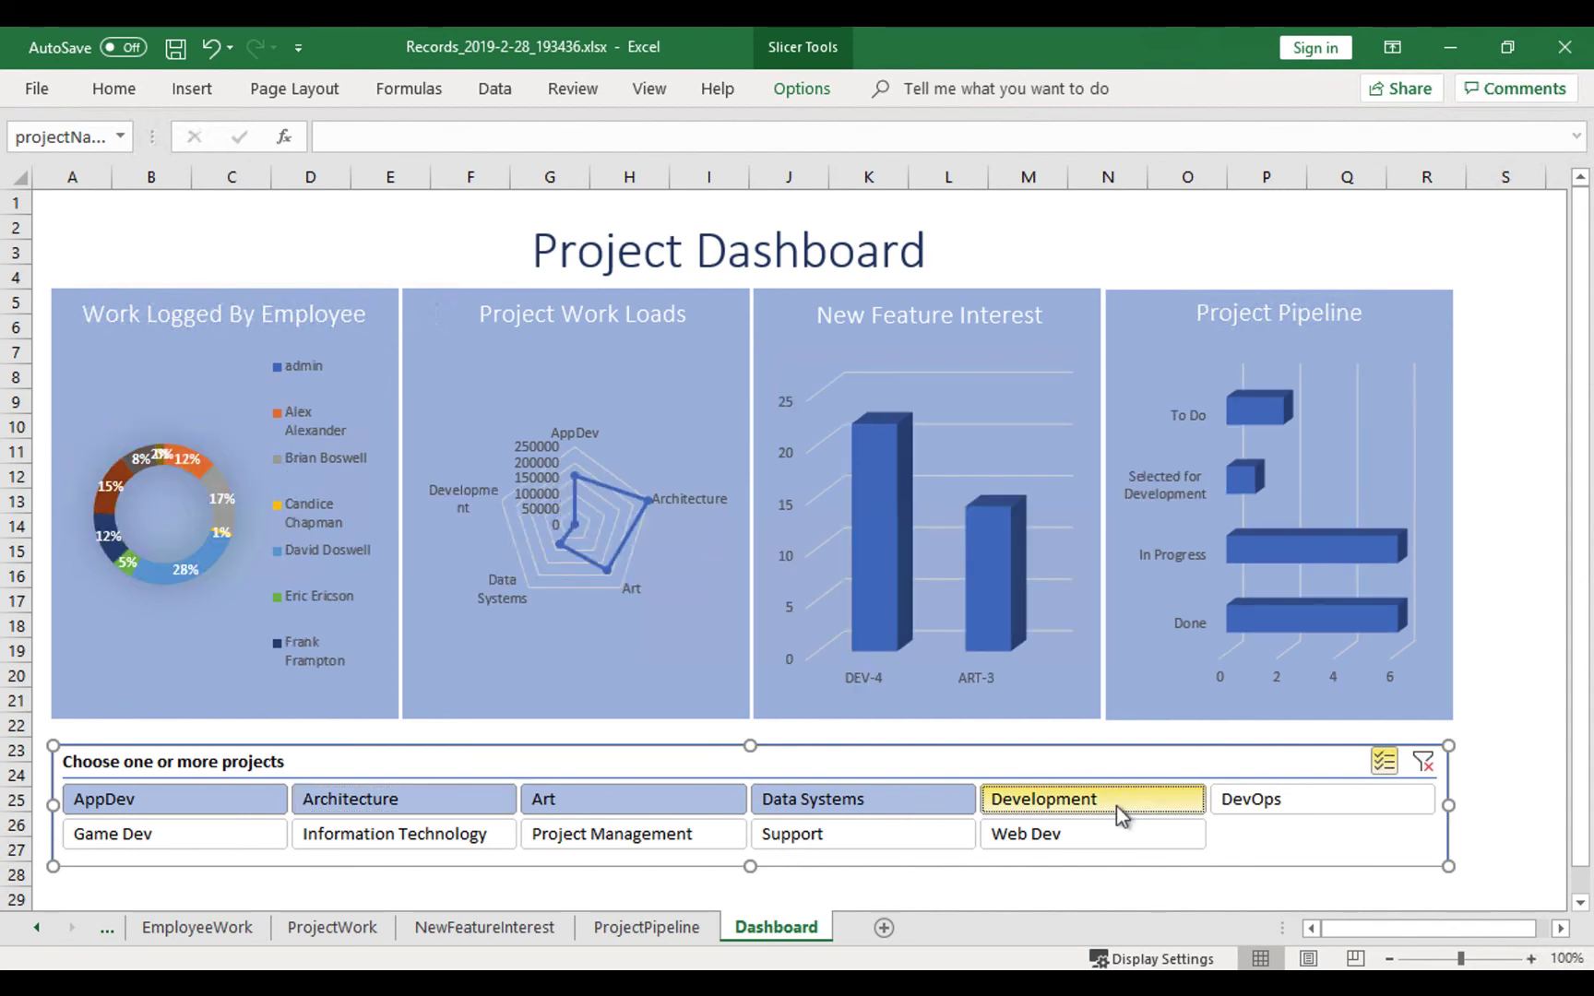
{"action": "left_click", "coordinate": [1254, 802]}
{"action": "left_click", "coordinate": [1080, 839]}
Try adding Support, Project Management, Information Technology and Game Dev, then deselect them again.
{"action": "left_click", "coordinate": [812, 838]}
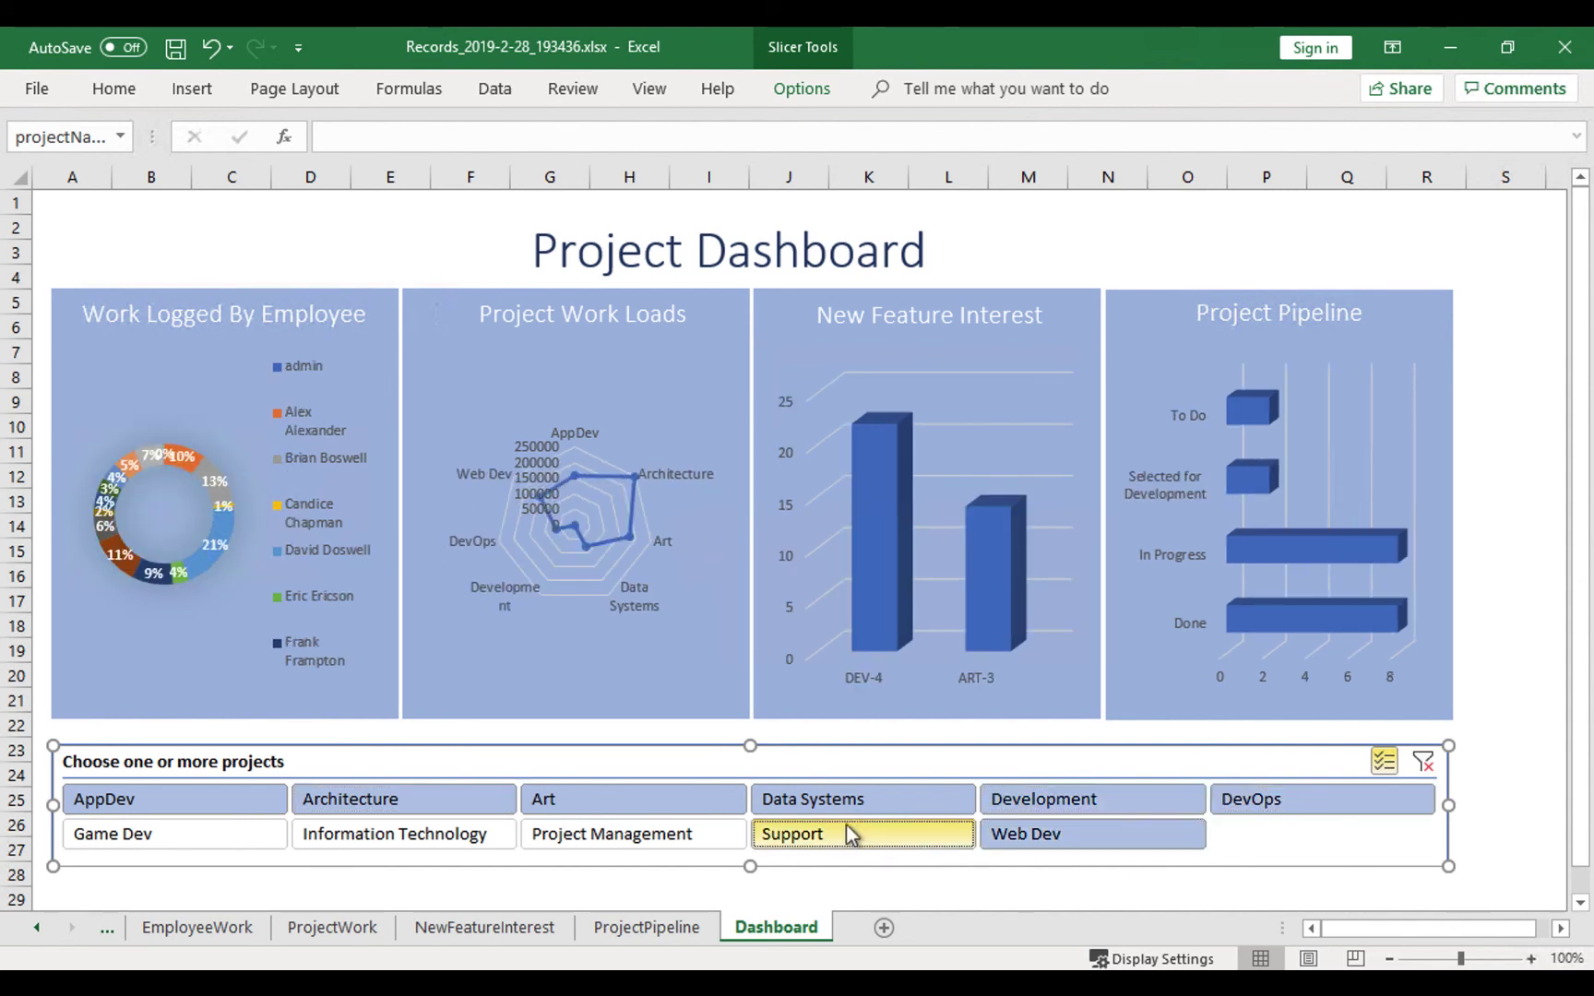
{"action": "left_click", "coordinate": [637, 838]}
{"action": "left_click", "coordinate": [424, 836]}
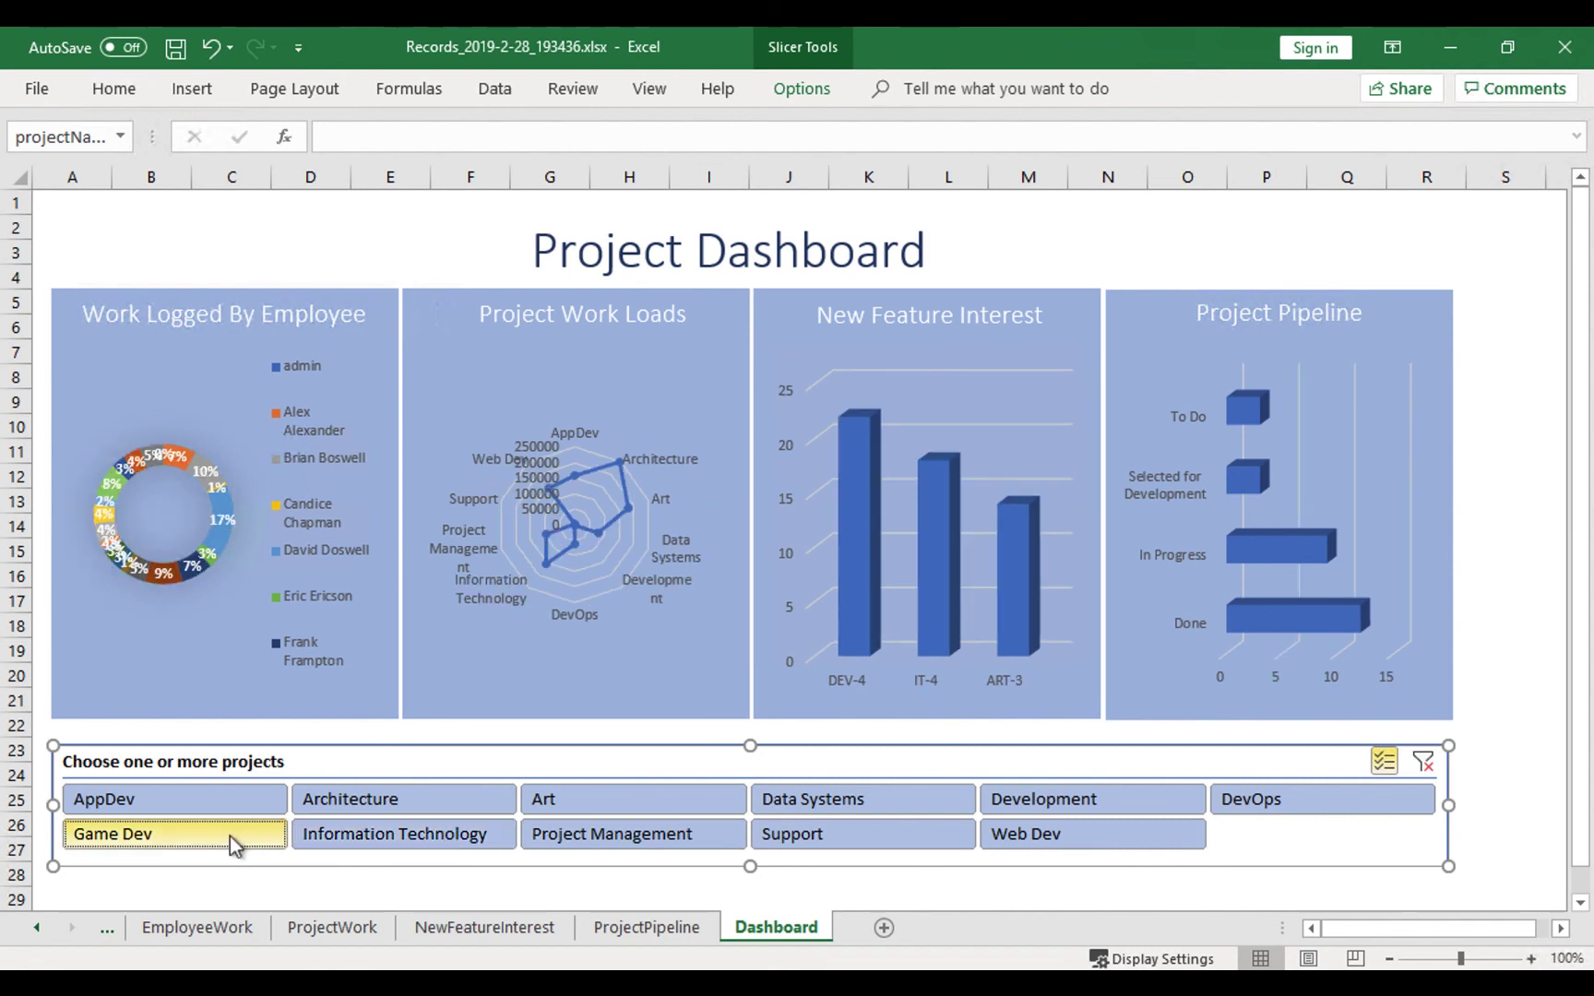
{"action": "left_click", "coordinate": [229, 836]}
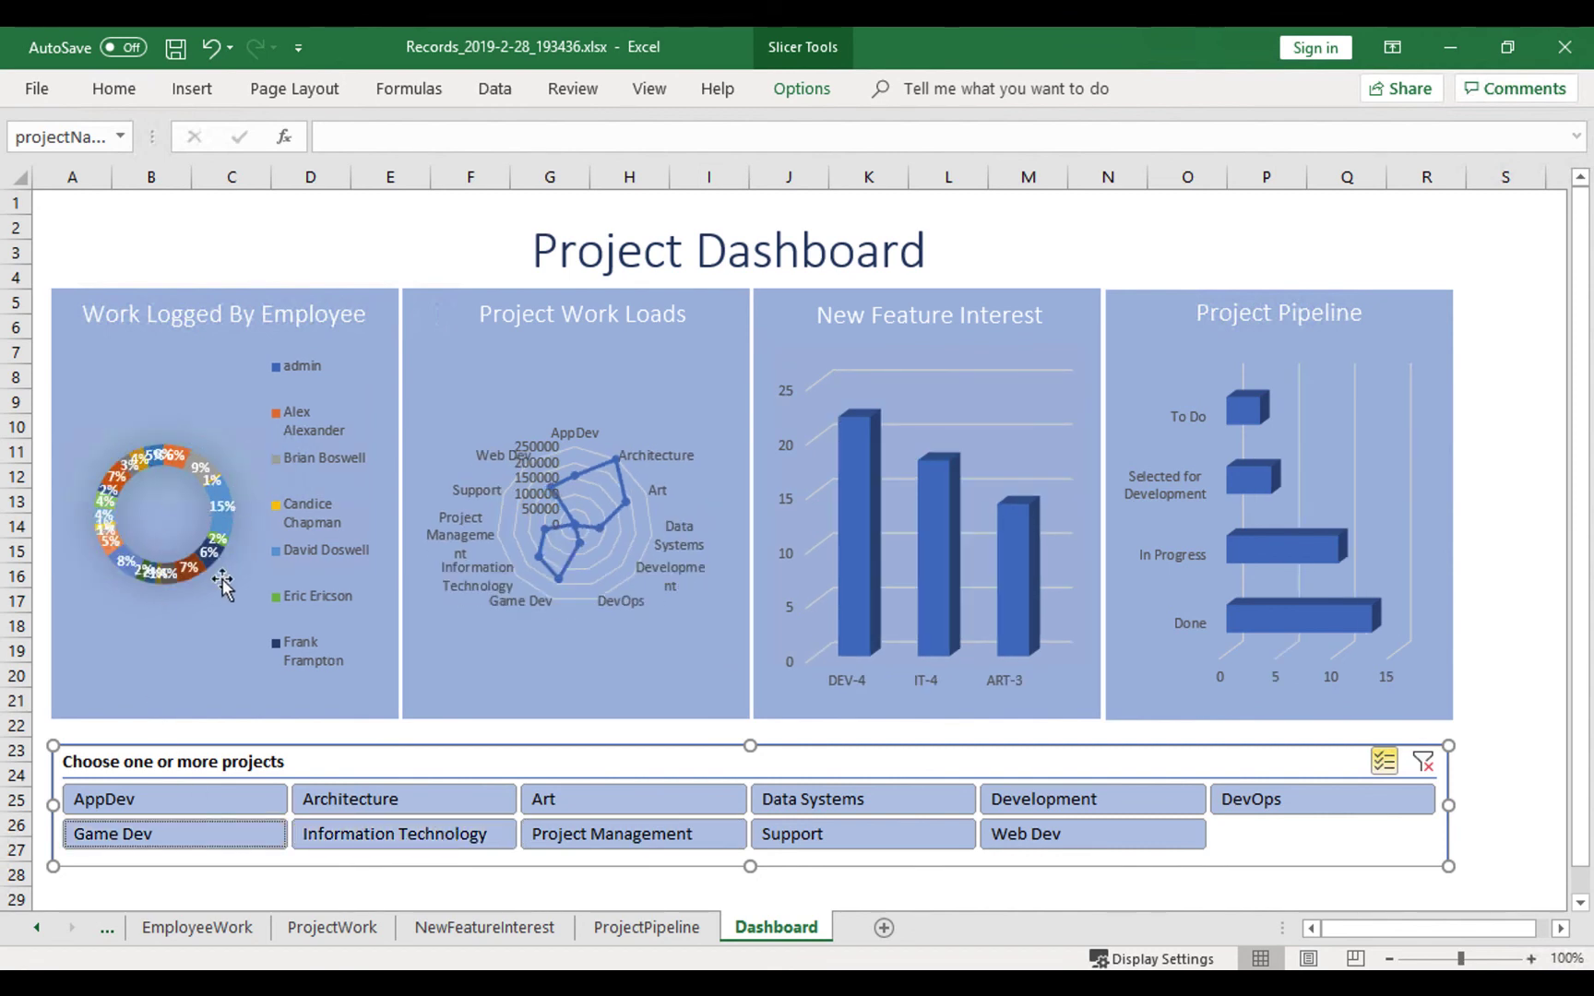
{"action": "left_click", "coordinate": [242, 838]}
{"action": "left_click", "coordinate": [428, 838]}
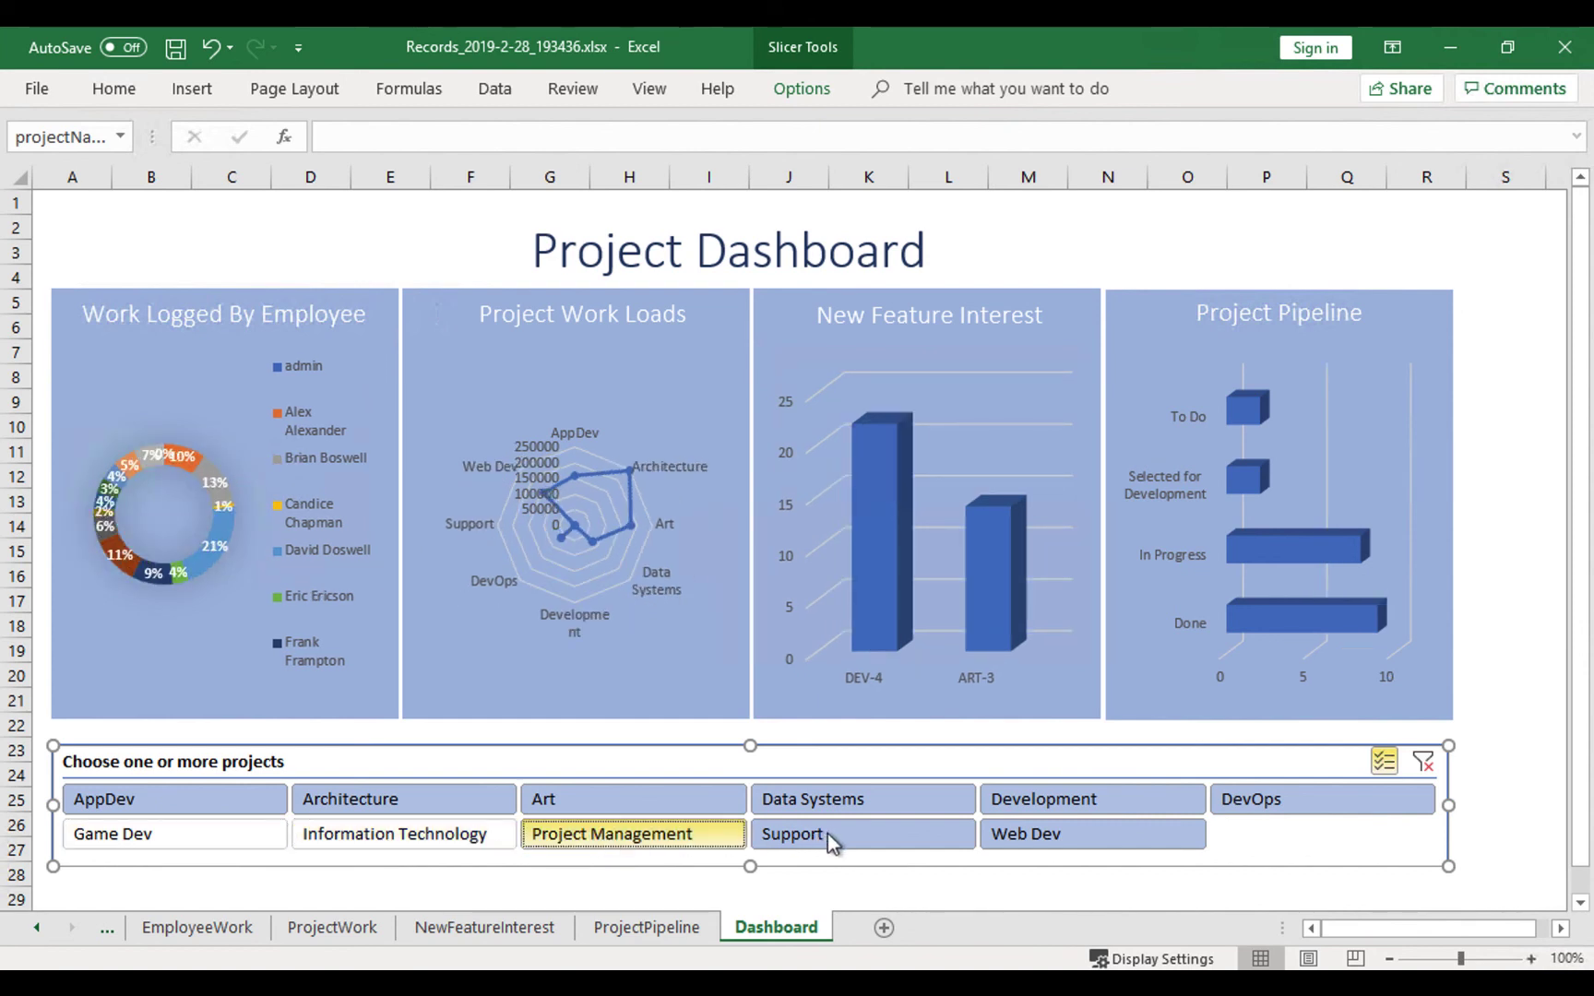
{"action": "left_click", "coordinate": [627, 836]}
{"action": "left_click", "coordinate": [830, 835]}
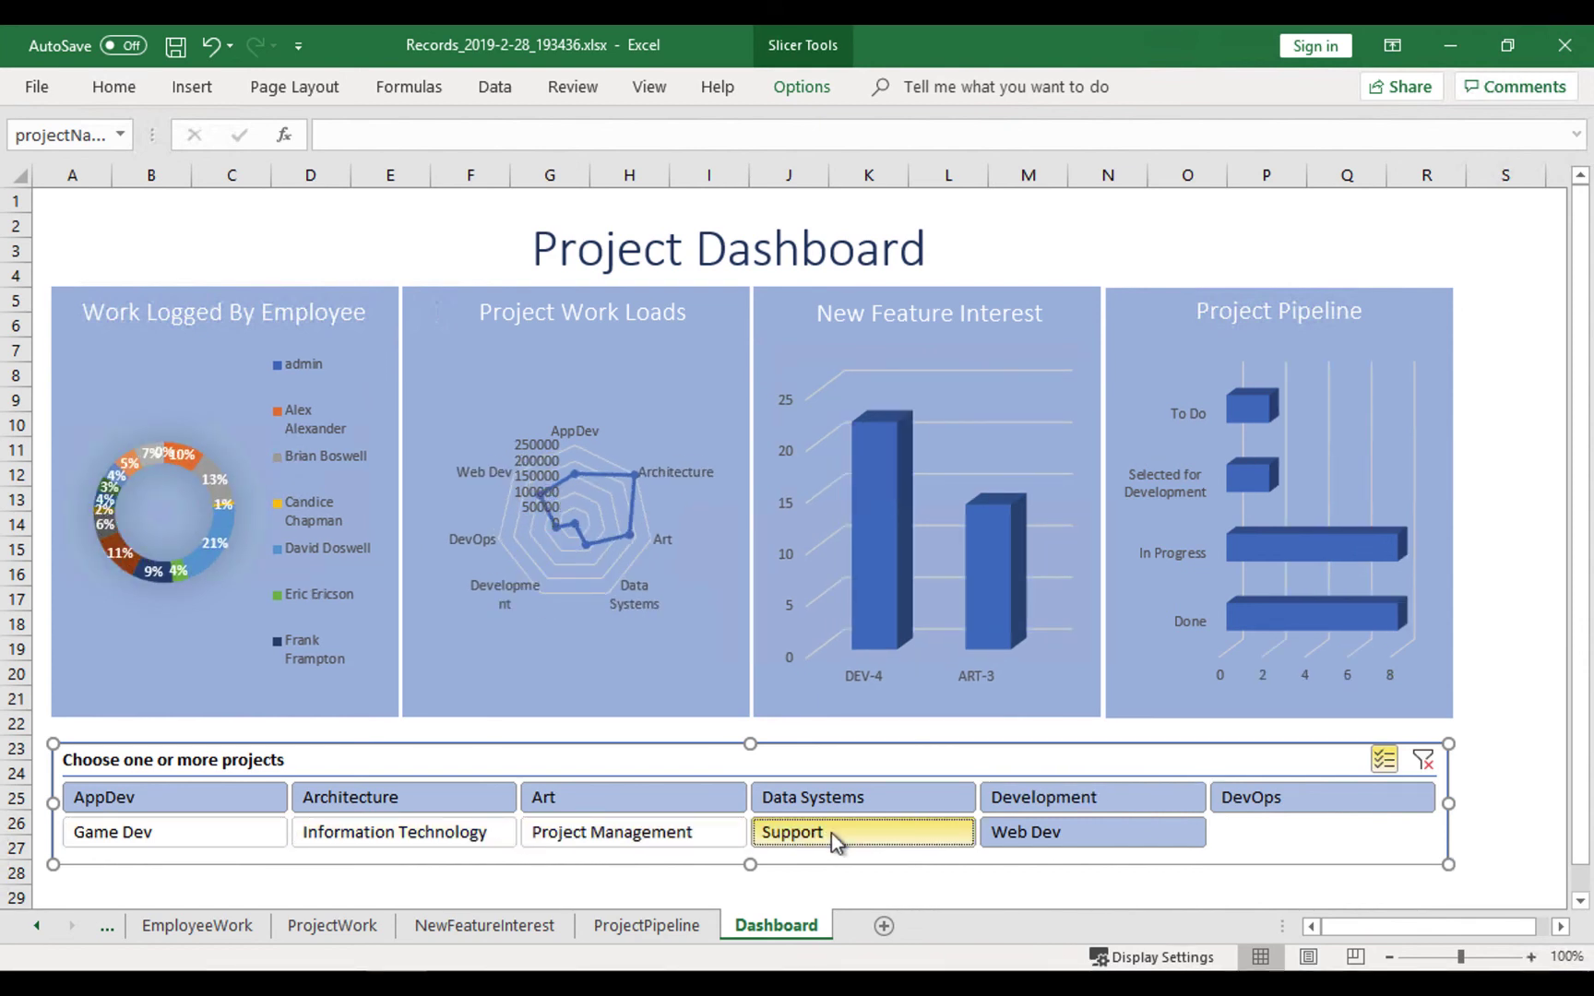